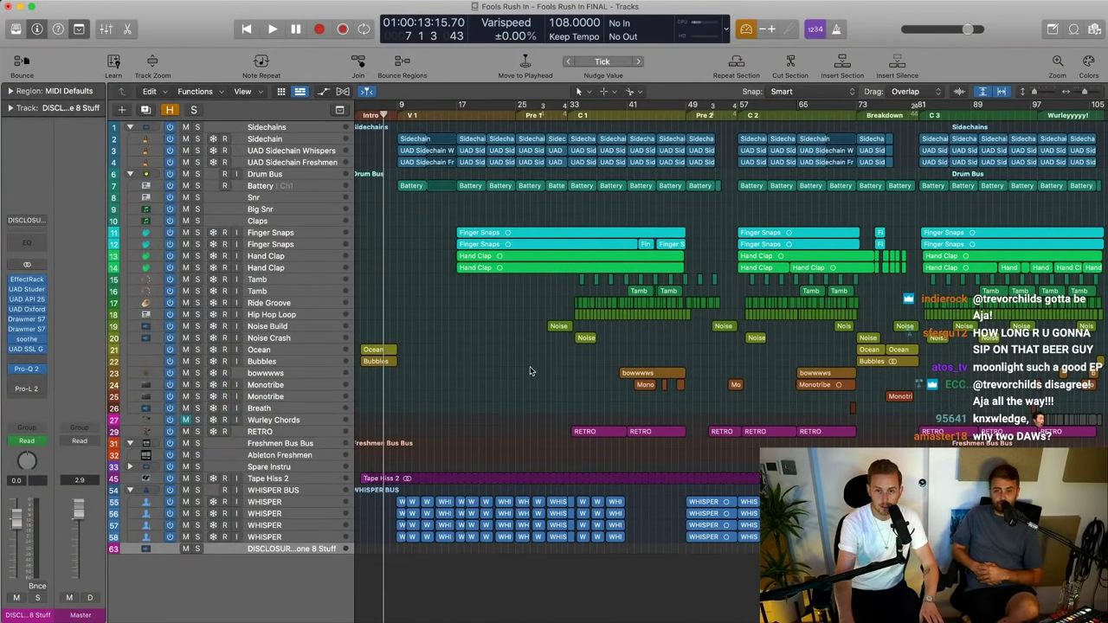
Collapse the Sidechains track stack and select the Ableton Freshmen track
left_click(130, 127)
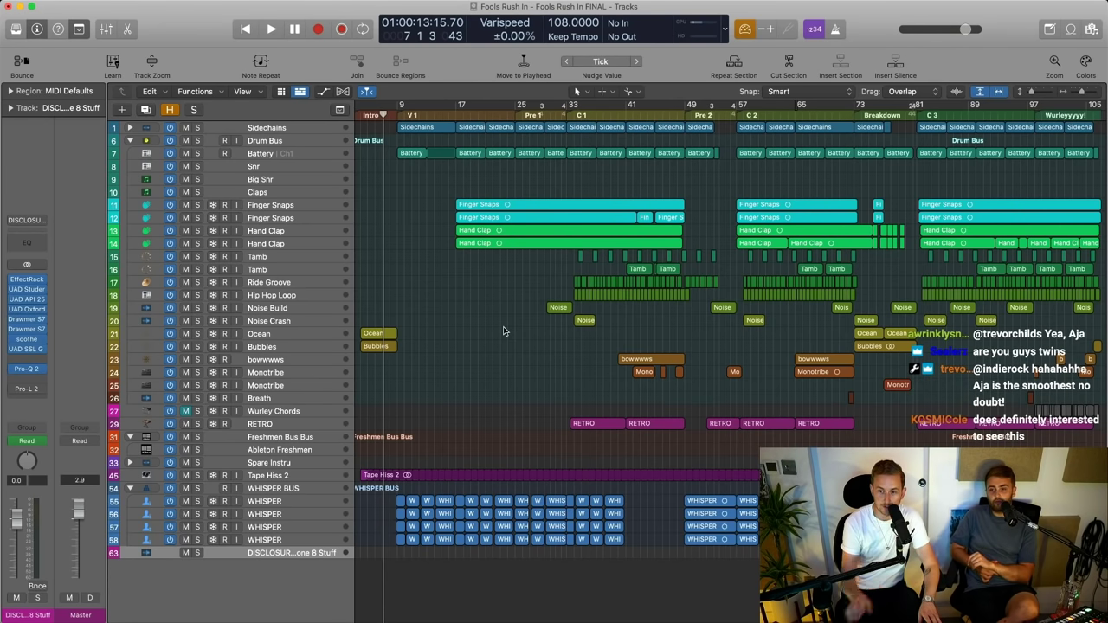
scroll(476, 320, "left", 1)
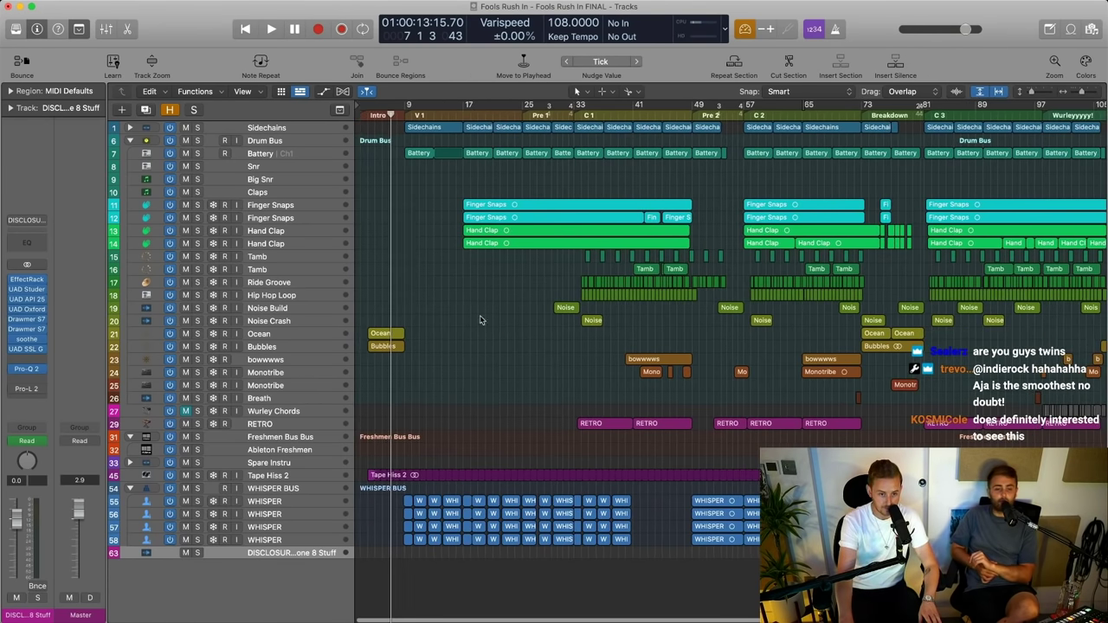
left_click(290, 437)
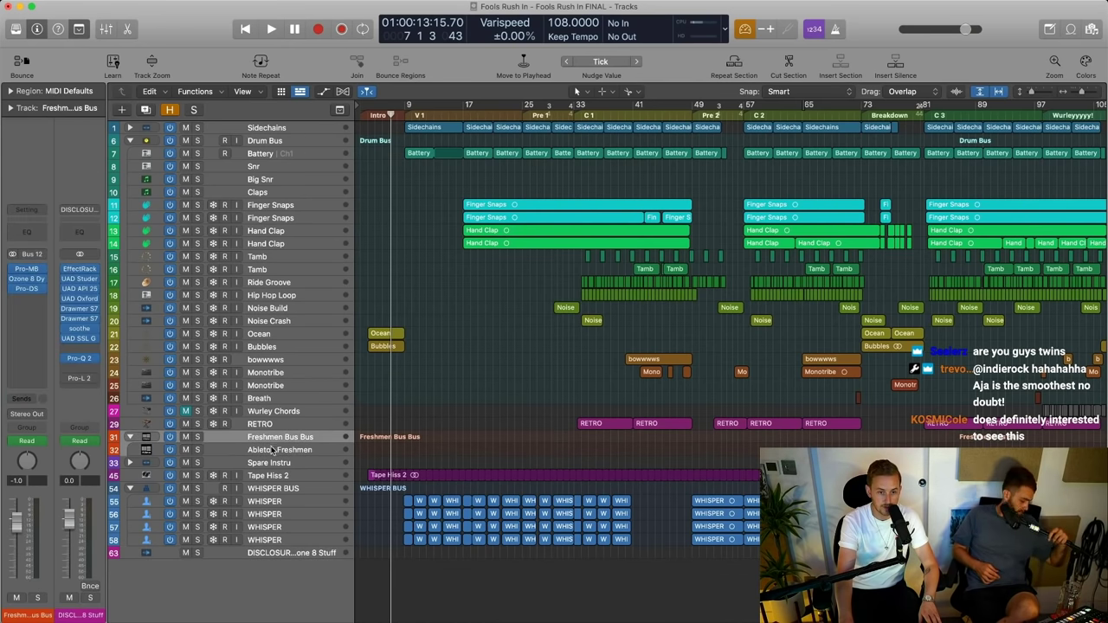
left_click(277, 451)
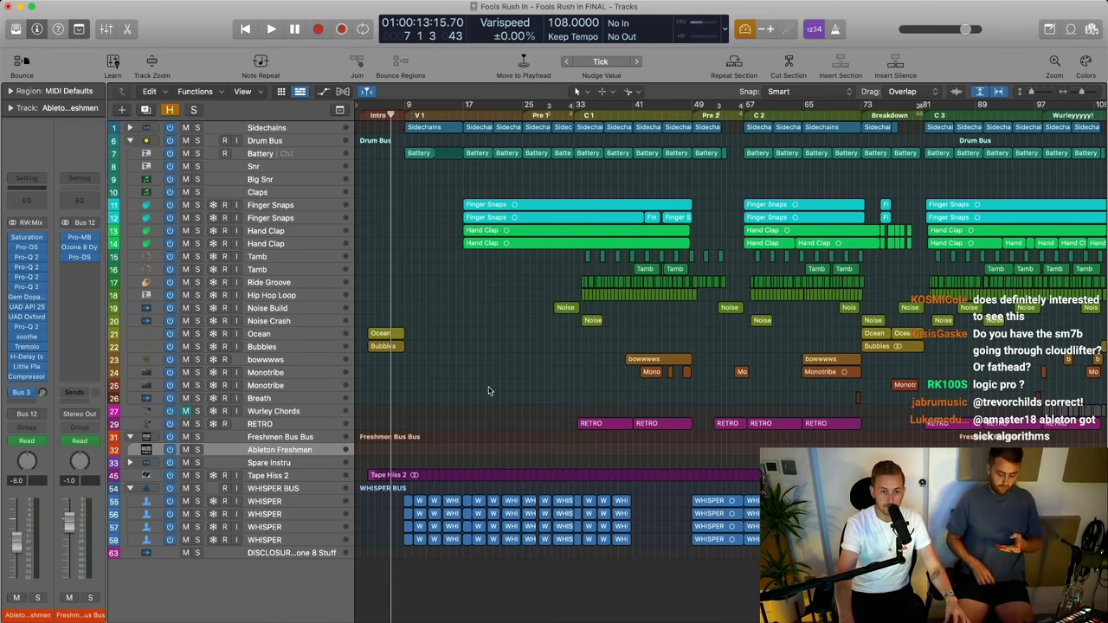
Examine the Ableton Freshmen track in the arrangement and its plug-in chain in a separate mixer window
key("super+Down")
key("super+Down")
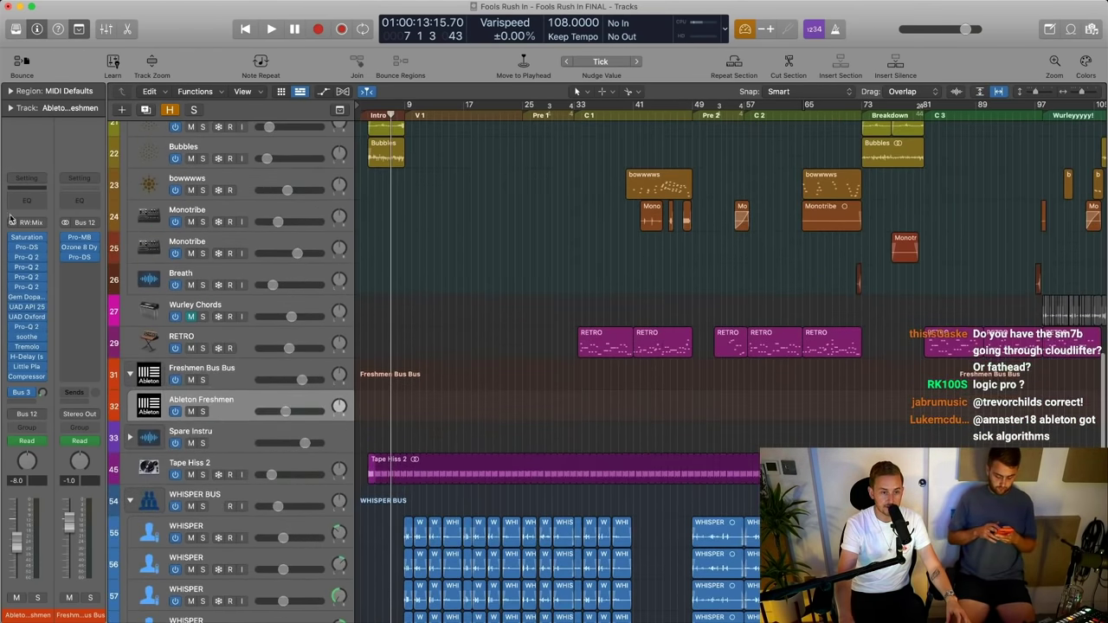
key("super+Up")
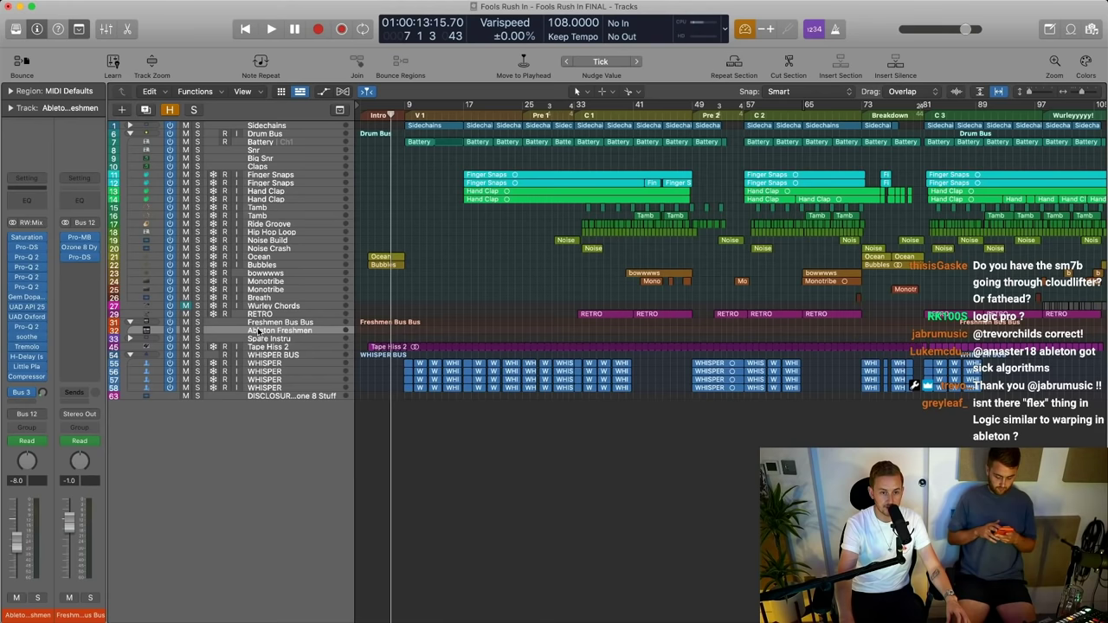
key("super+Down")
scroll(502, 361, "down", 2)
scroll(501, 361, "up", 3)
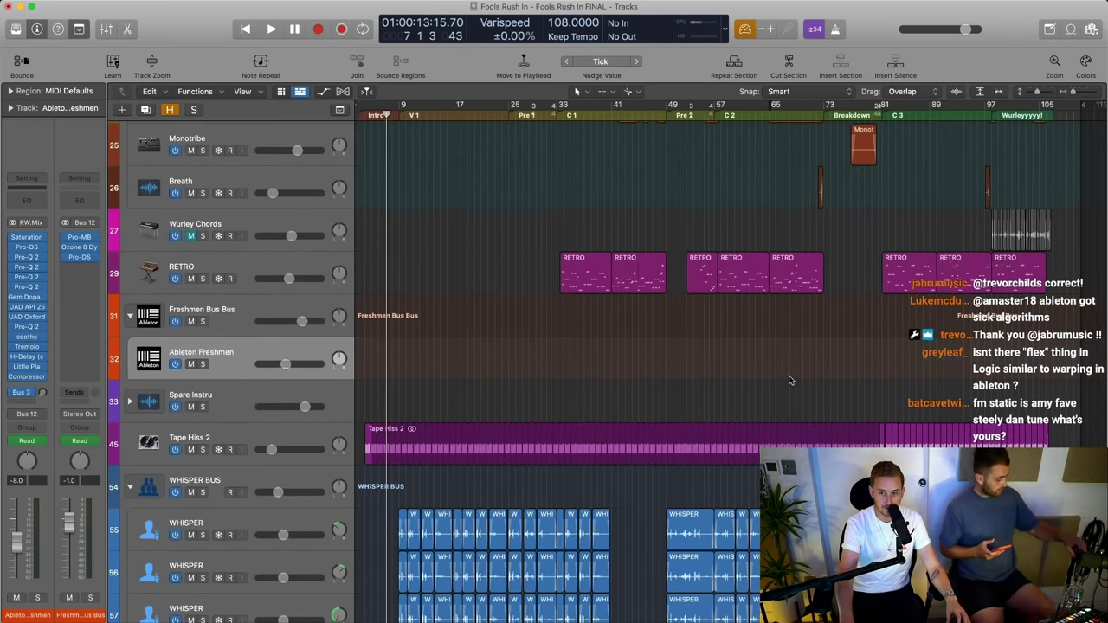
key("super+2")
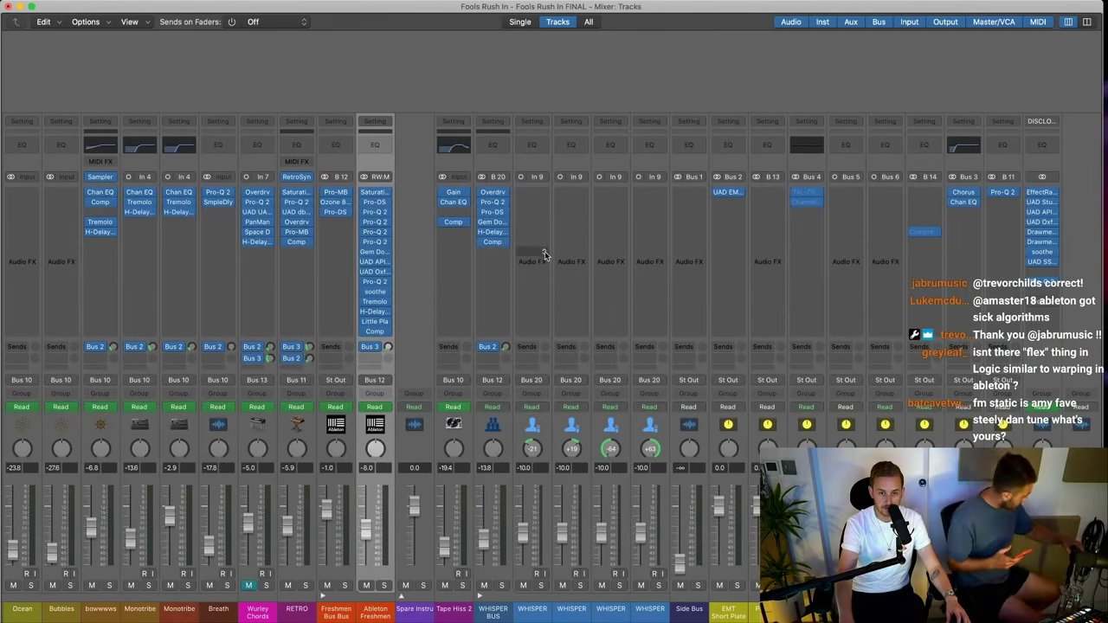
Switch to Ableton Live, select the 1 Audio track holding the chopped audio clips, and return to Logic Pro
key("ctrl+Left")
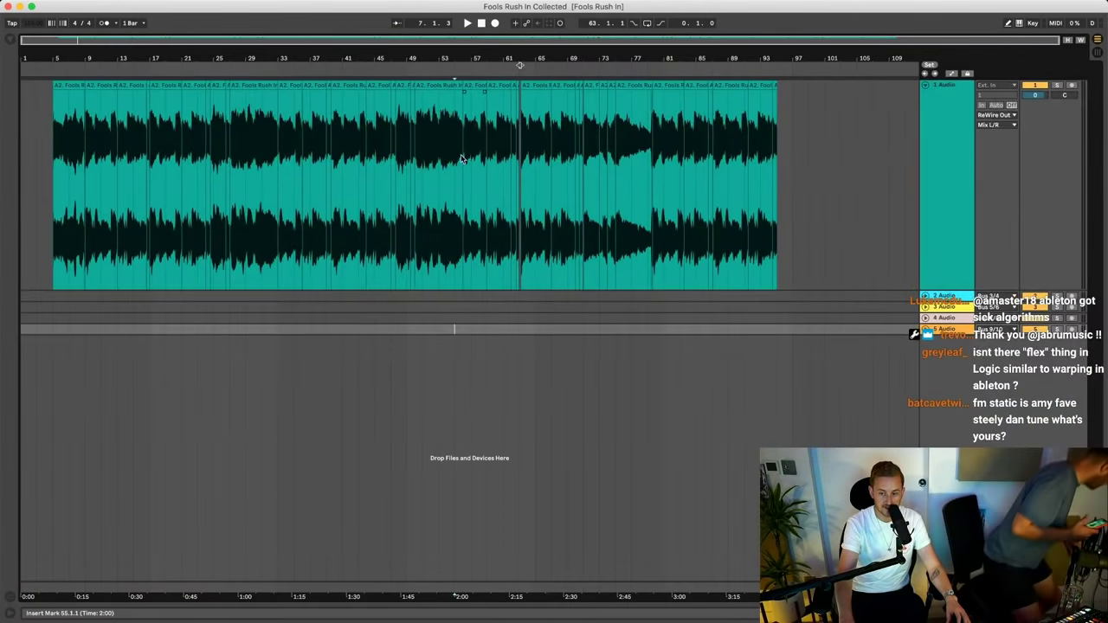
left_click(929, 142)
key("super+Tab")
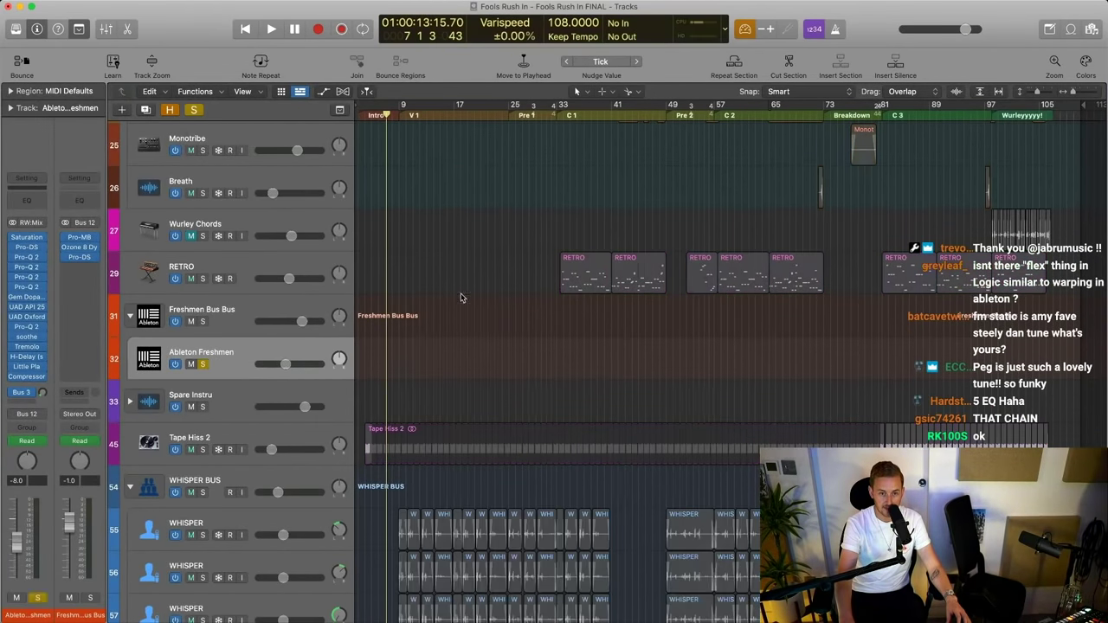
Switch to Ableton Live, open the first clip on the 1 Audio track and view its available warp modes
key("super+Tab")
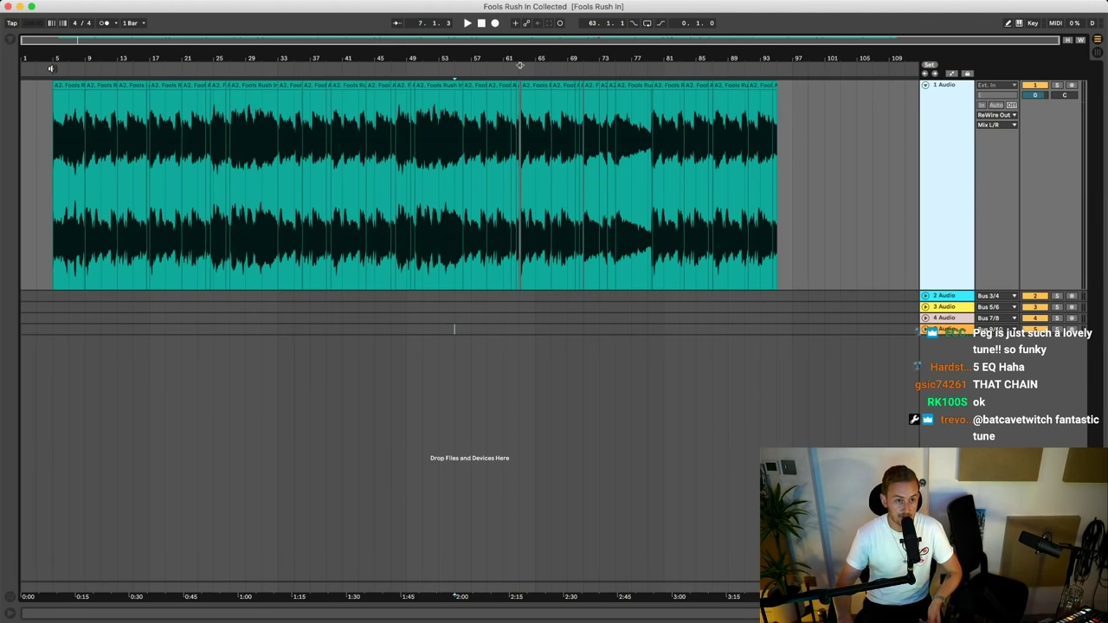
left_click(71, 86)
double_click(71, 86)
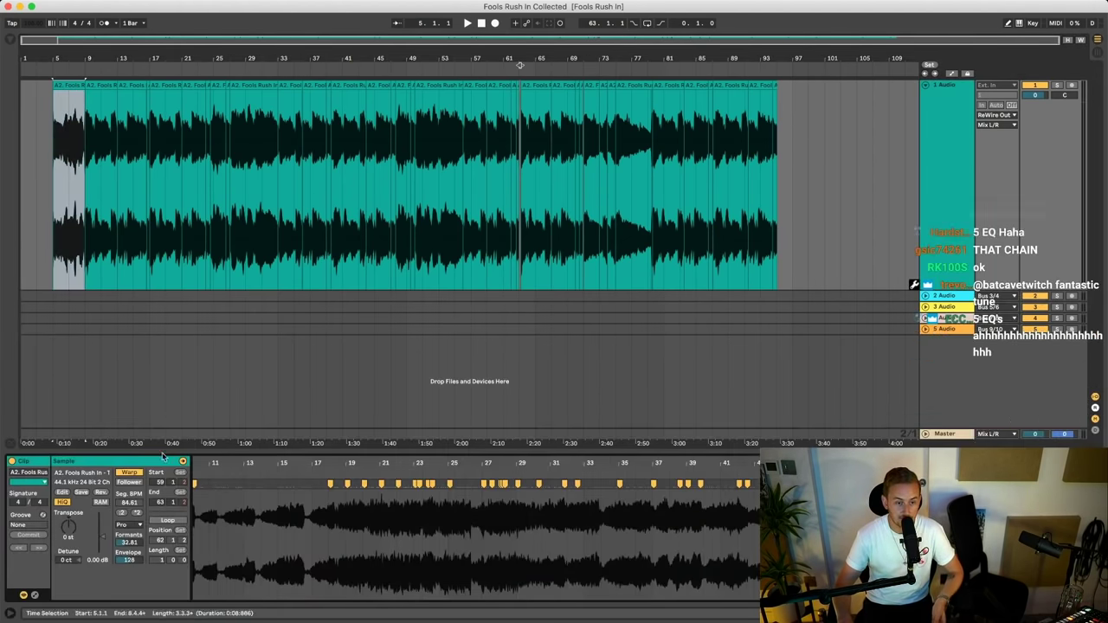
left_click(131, 526)
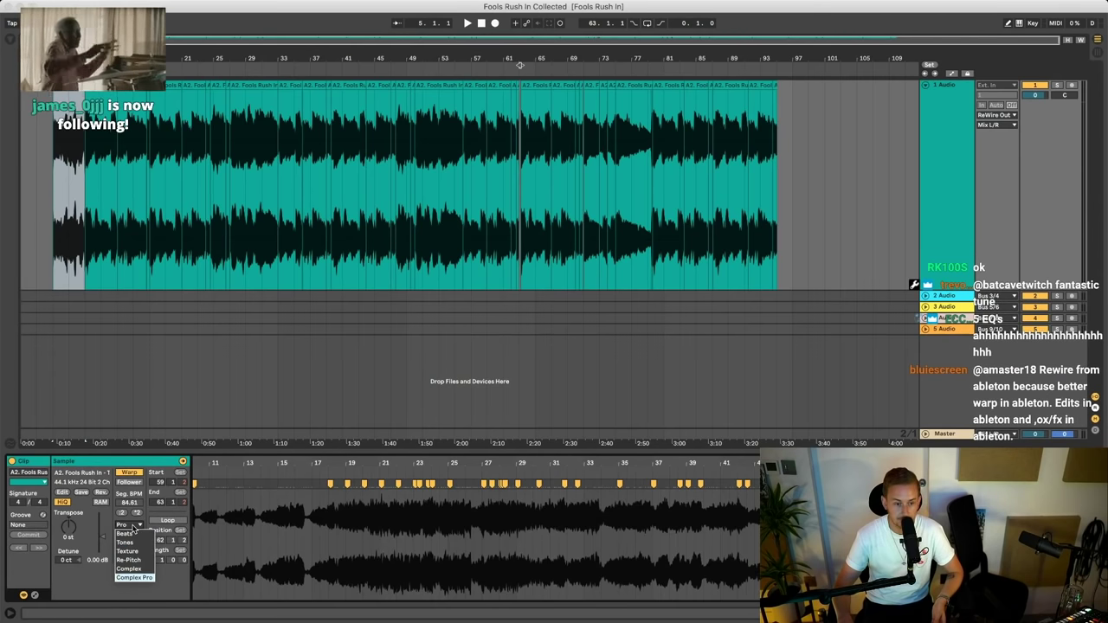
left_click(133, 527)
Examine the warp markers along the clip's waveform and select the marker near bar 7
left_click_drag(338, 461, 338, 519)
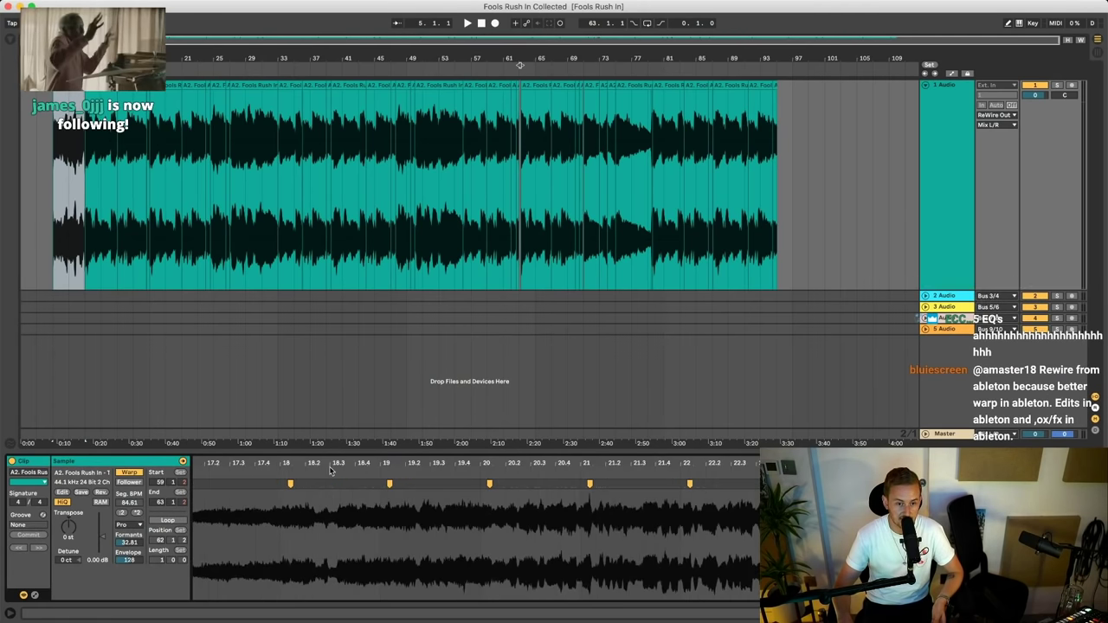
left_click_drag(709, 466, 710, 415)
left_click_drag(672, 466, 672, 416)
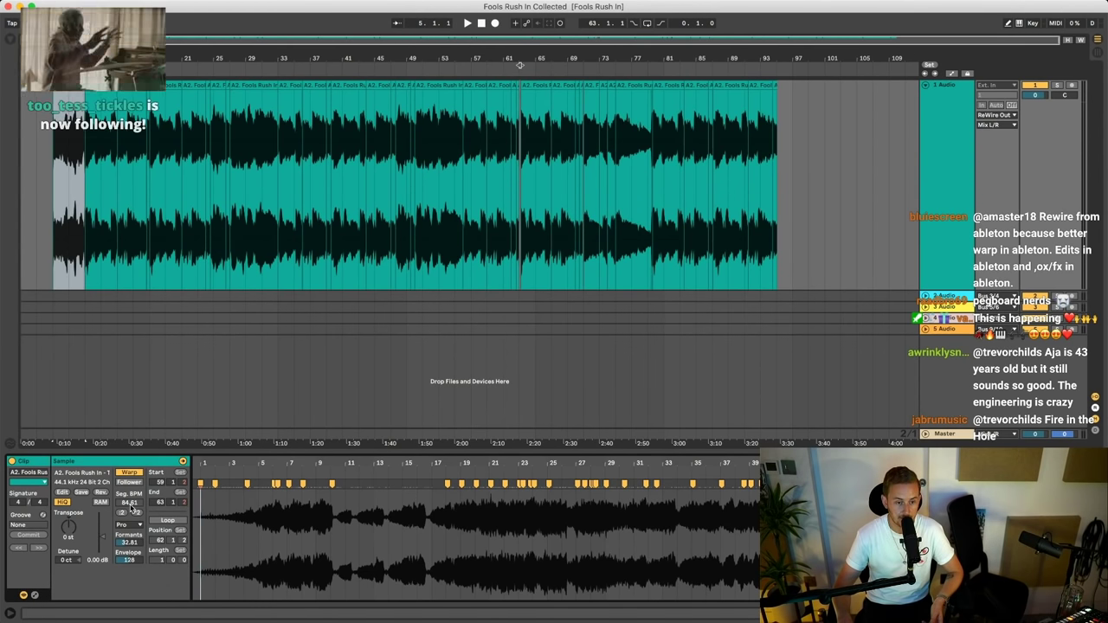
left_click(302, 482)
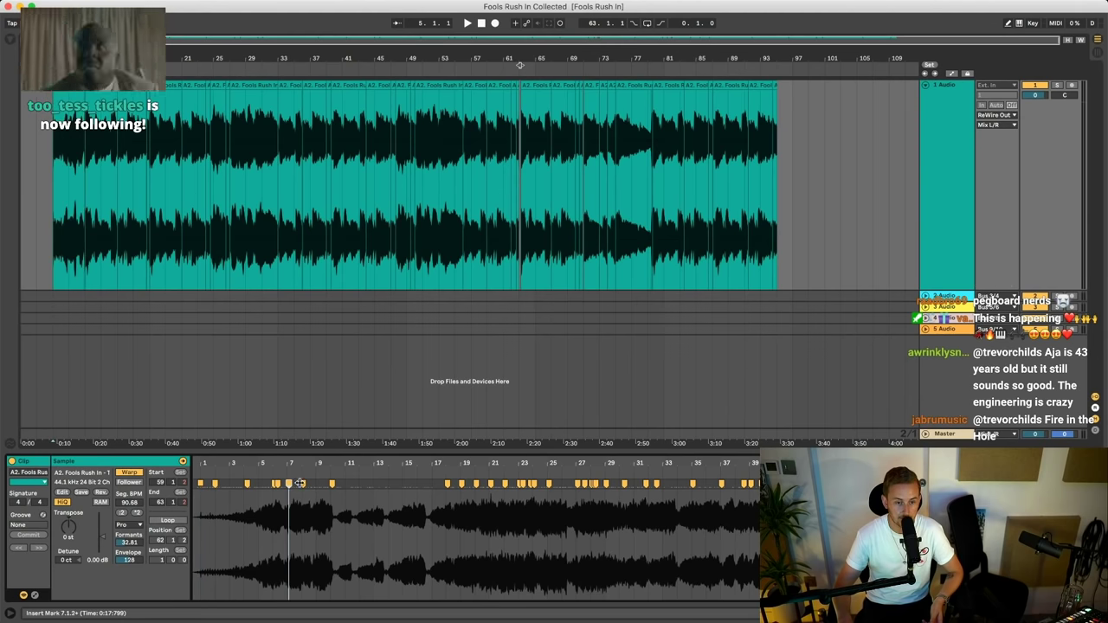
Return to Logic Pro and enlarge the rows of the Ableton Freshmen and Freshmen Bus Bus tracks
key("ctrl+Left")
key("ctrl+Left")
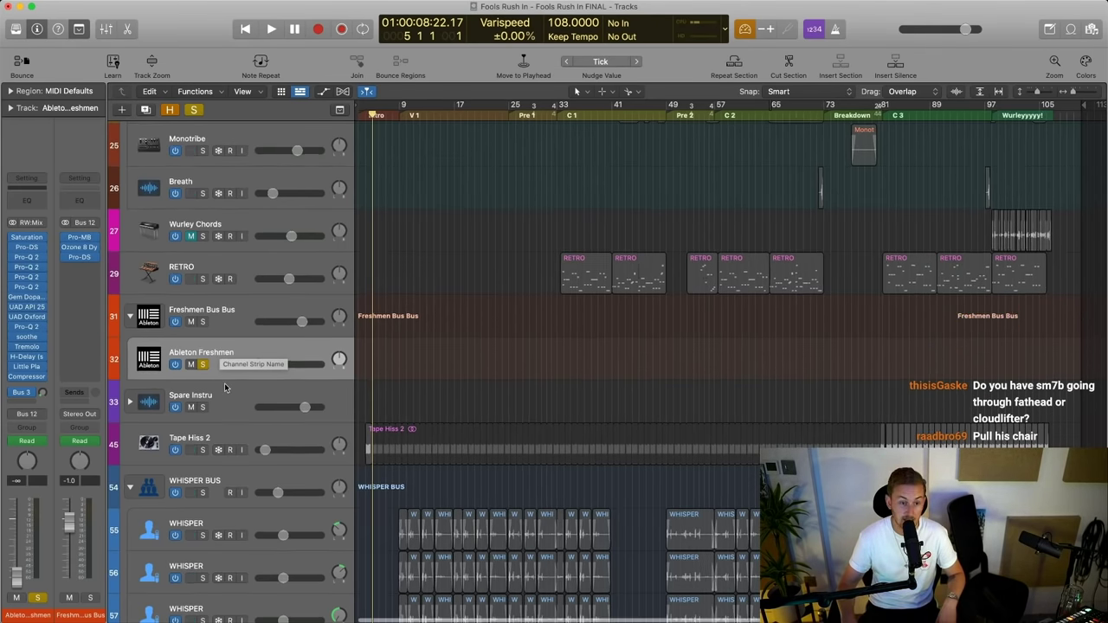
left_click_drag(224, 379, 223, 392)
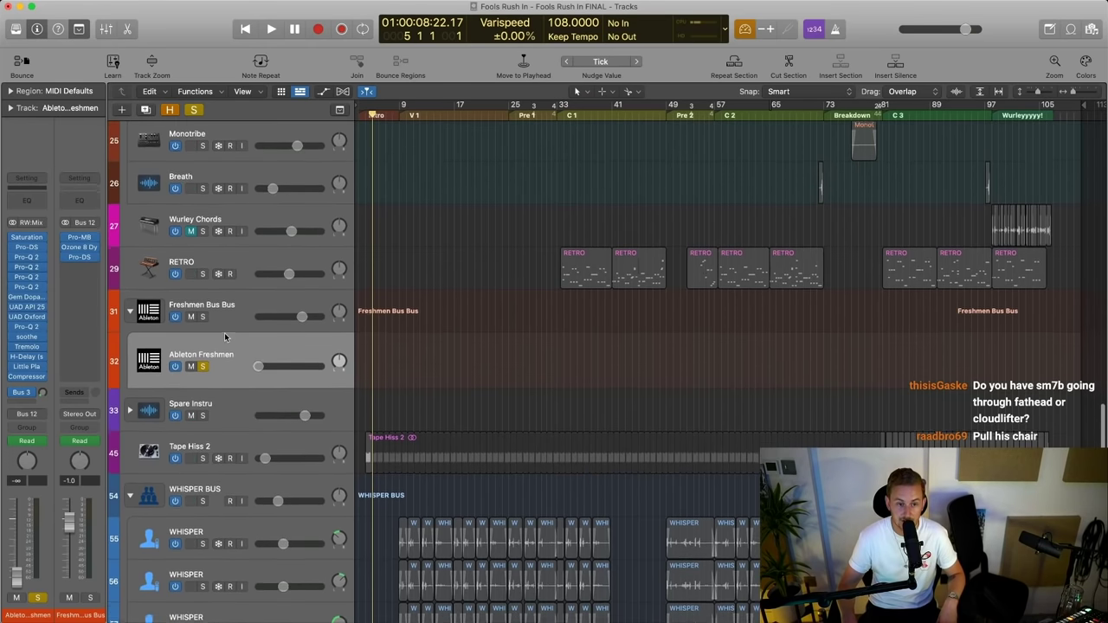
left_click_drag(225, 329, 224, 346)
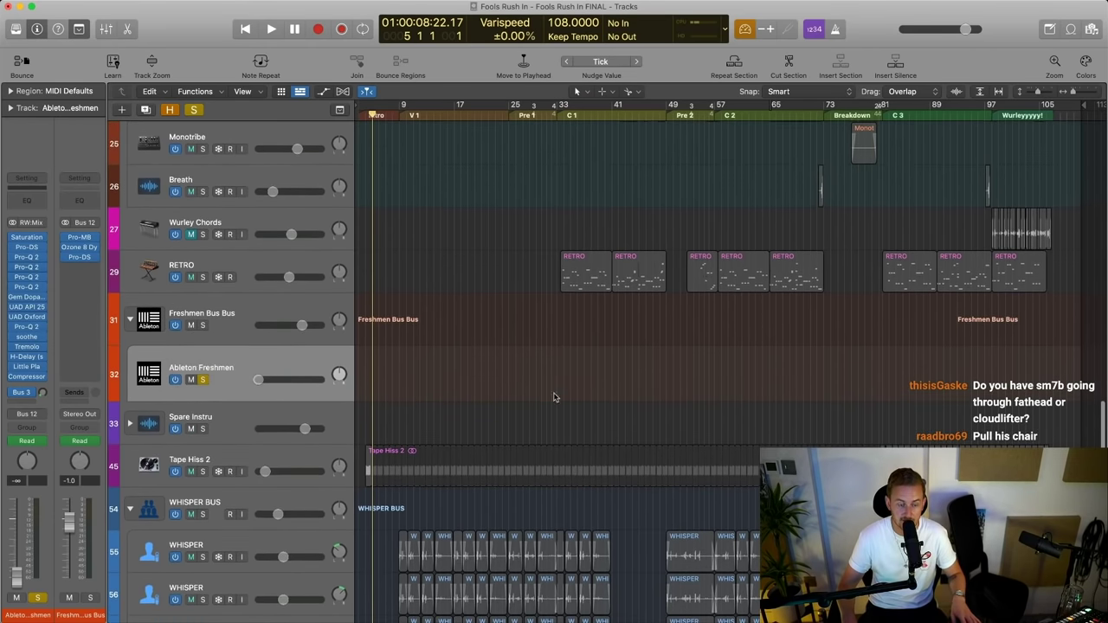
key("z")
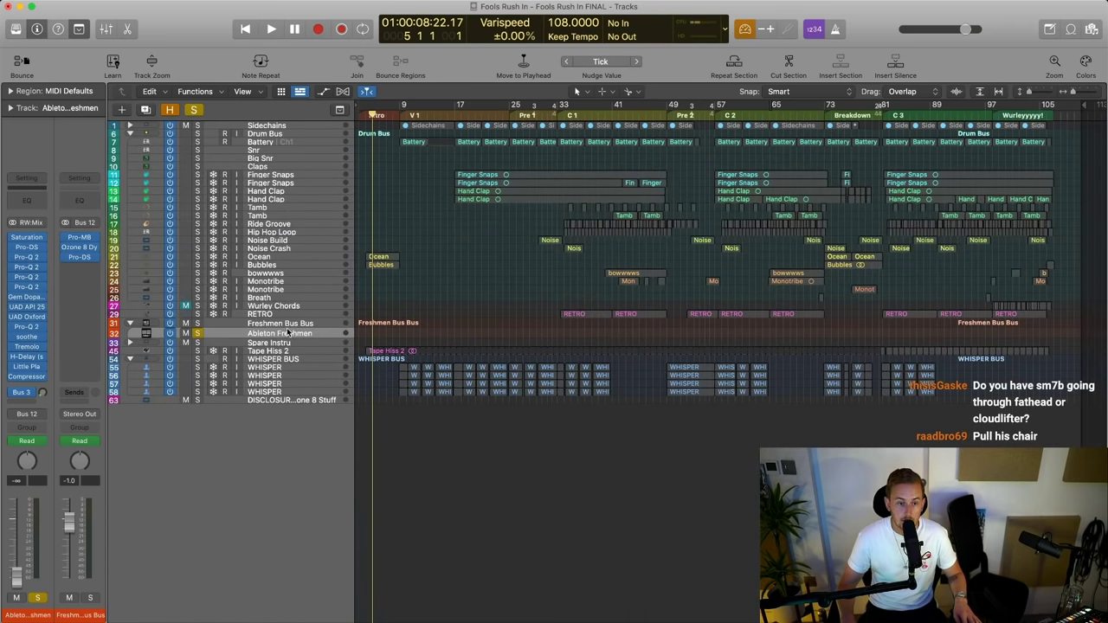
key("super+Down")
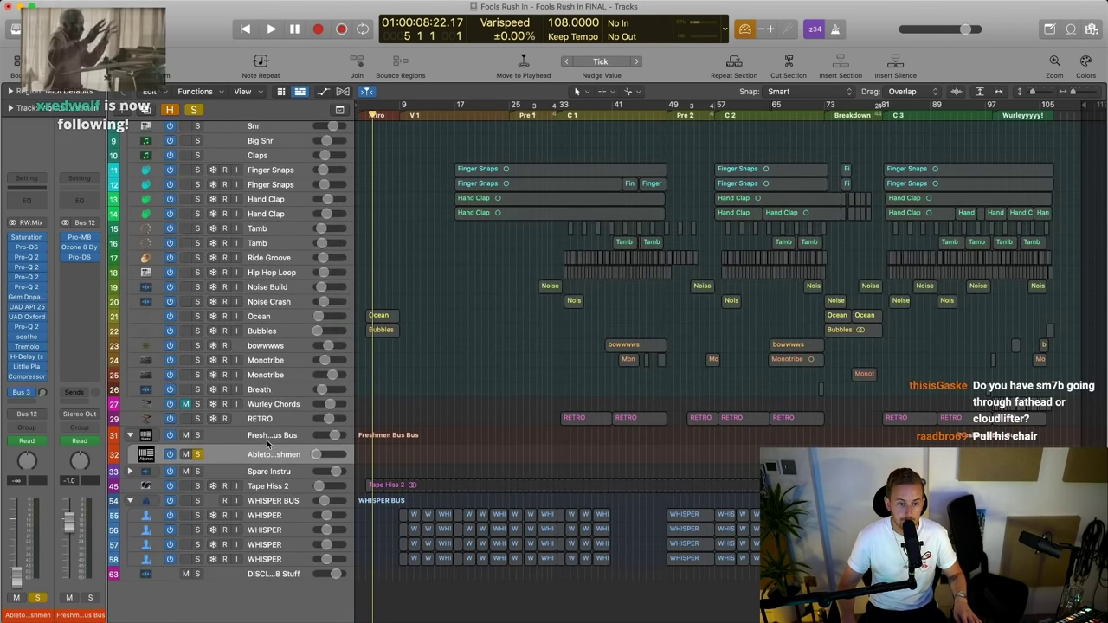
left_click_drag(265, 442, 261, 495)
scroll(261, 495, "up", 3)
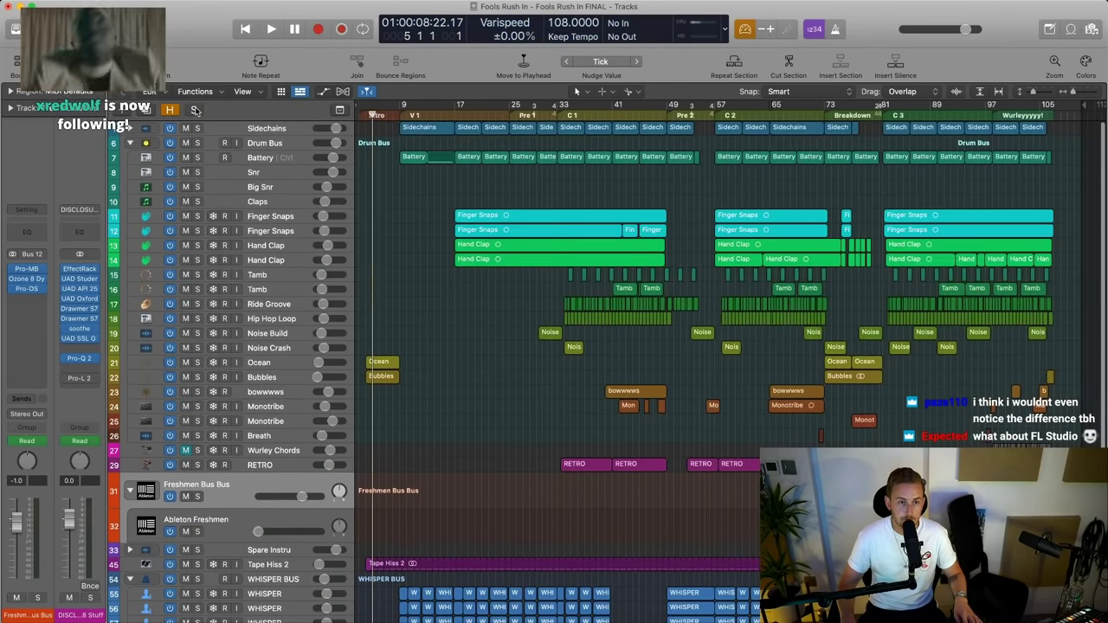
Play the full arrangement from the intro
key("super+Up")
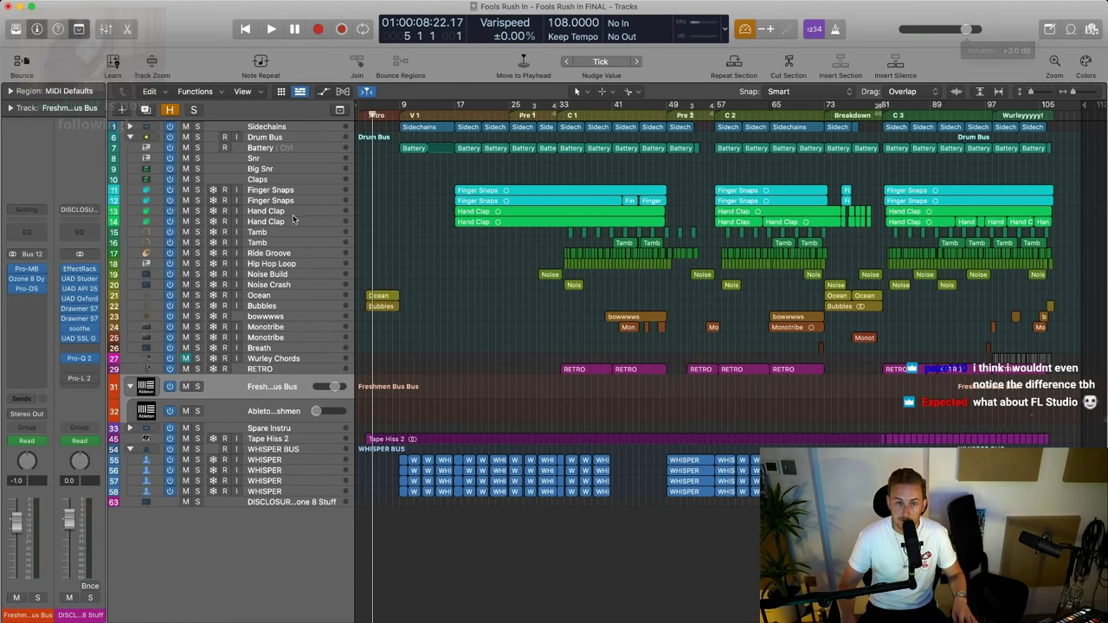
double_click(366, 119)
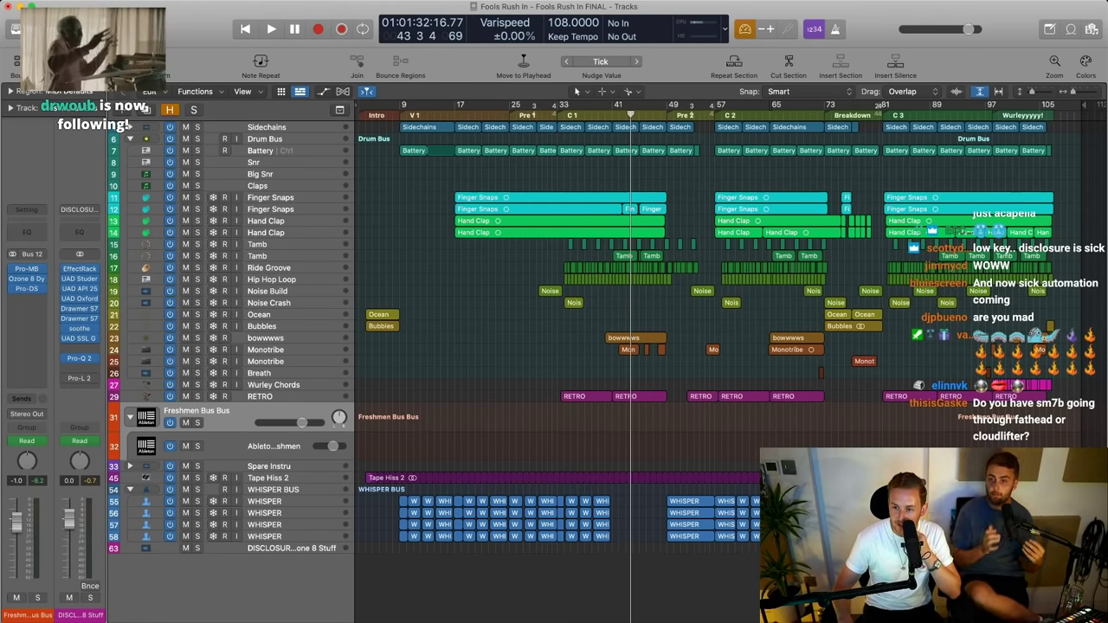
Inspect the sidechain Compressor on the Ableton Freshmen channel through the mixer, and close both again
left_click(243, 437)
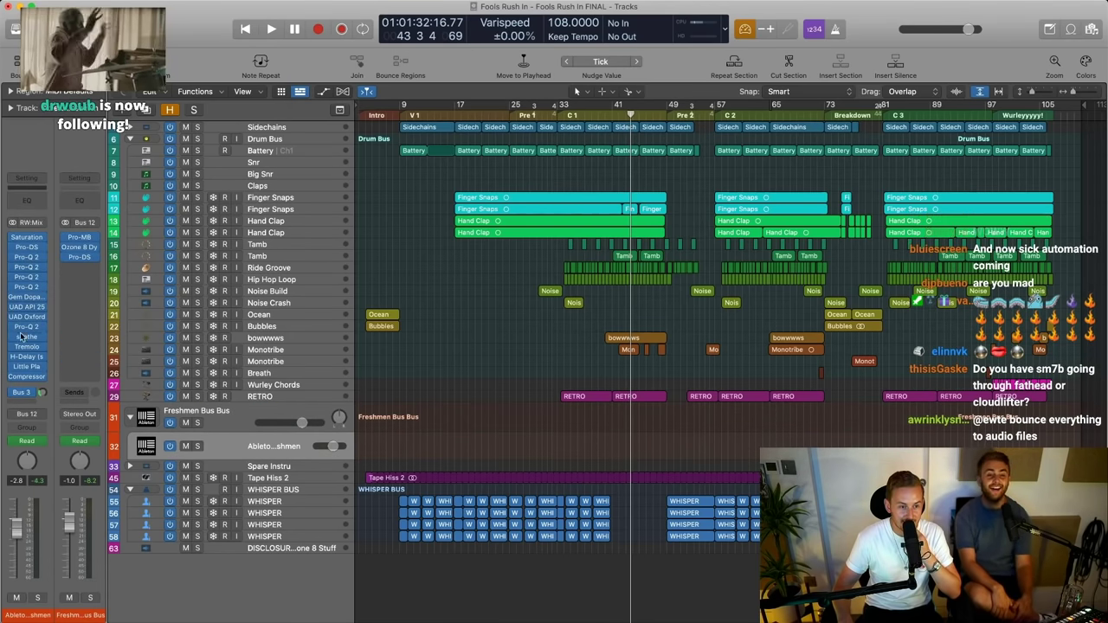
key("x")
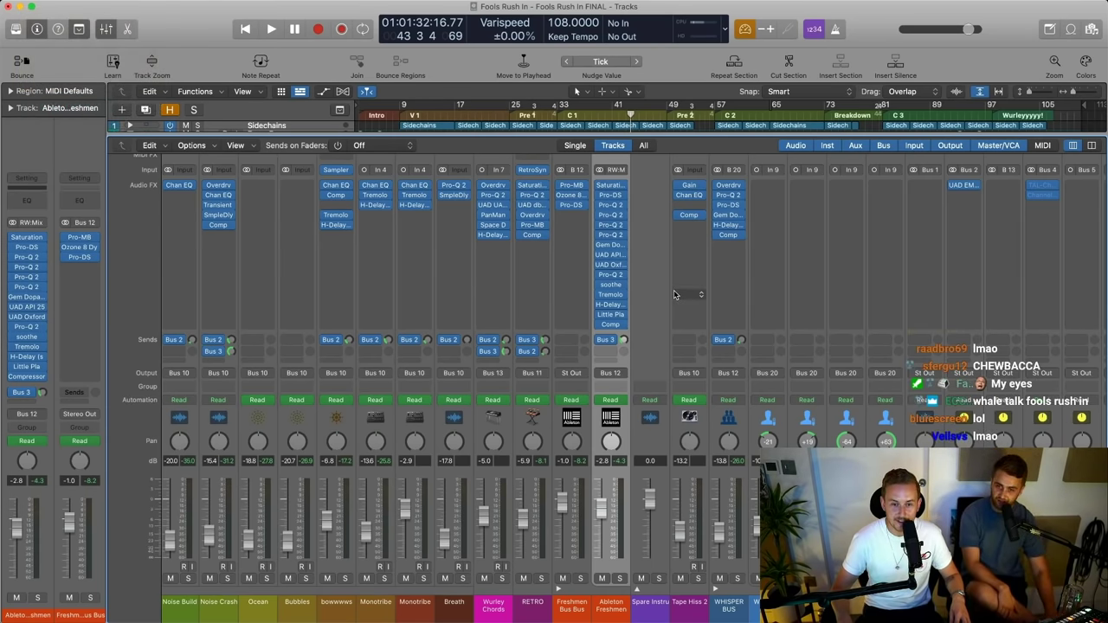
left_click(610, 324)
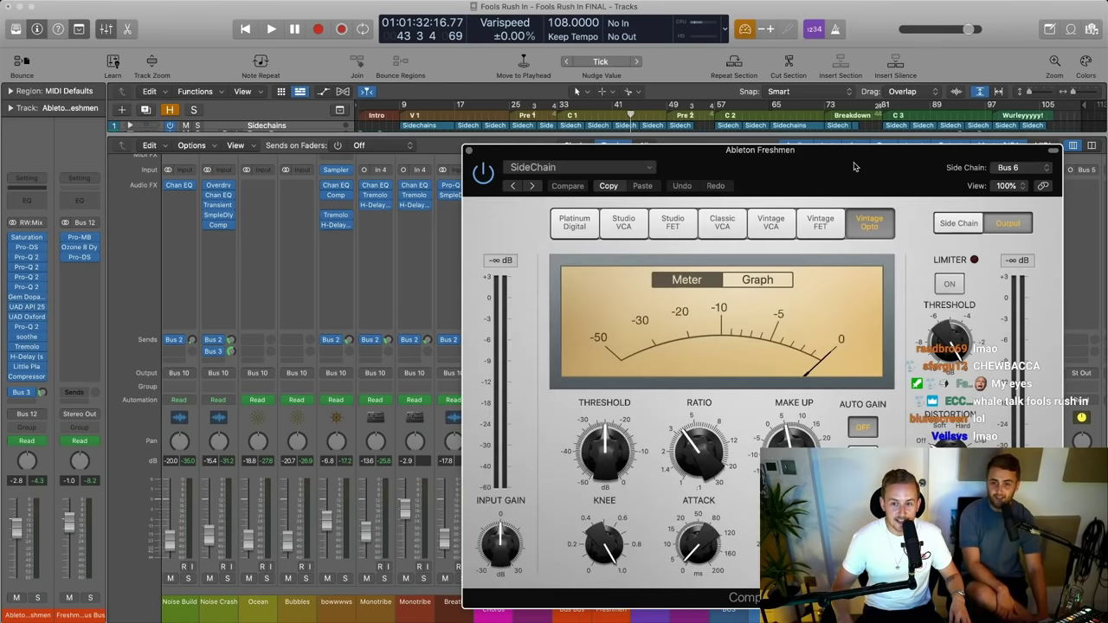
left_click_drag(854, 166, 604, 120)
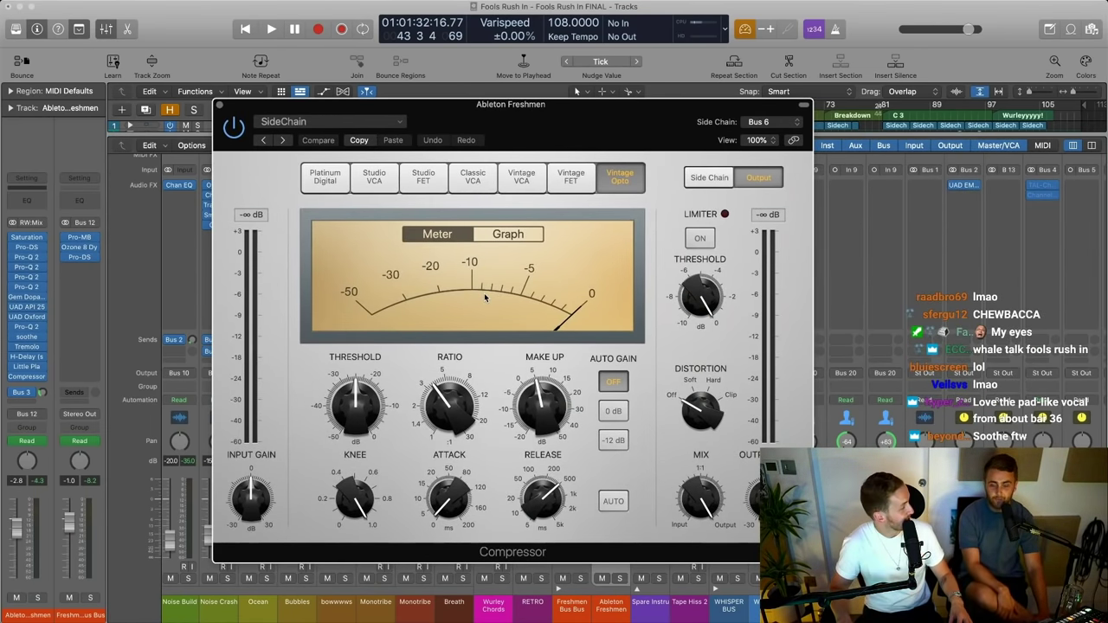
left_click(222, 104)
key("x")
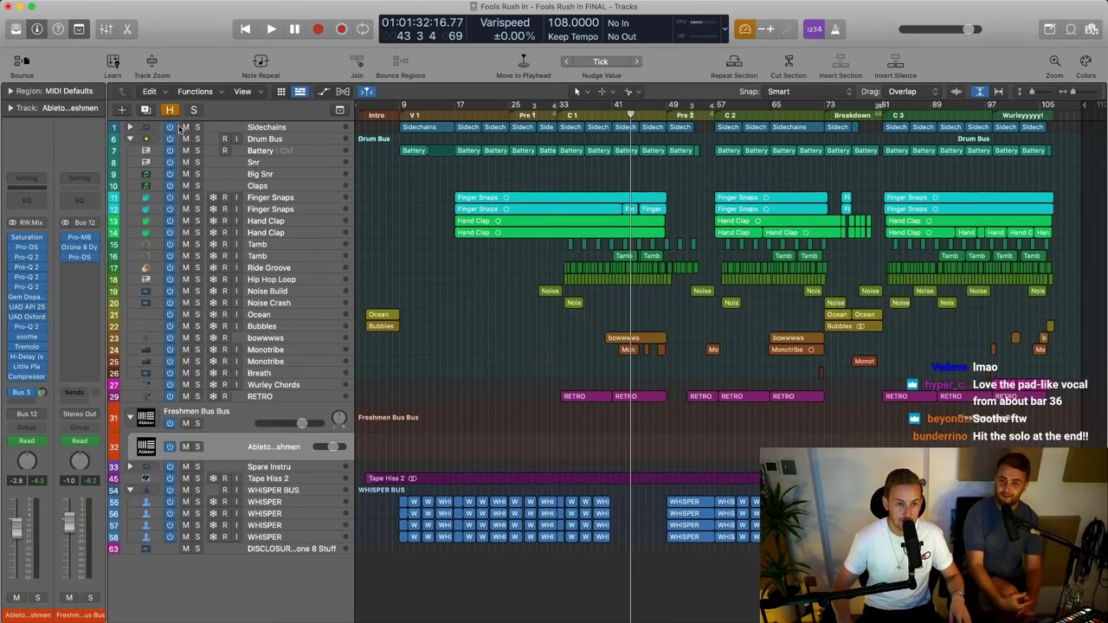
Expand the Sidechains stack and view the notes of the first UAD Sidechain Freshmen region from bar 9 in the Piano Roll
left_click(130, 128)
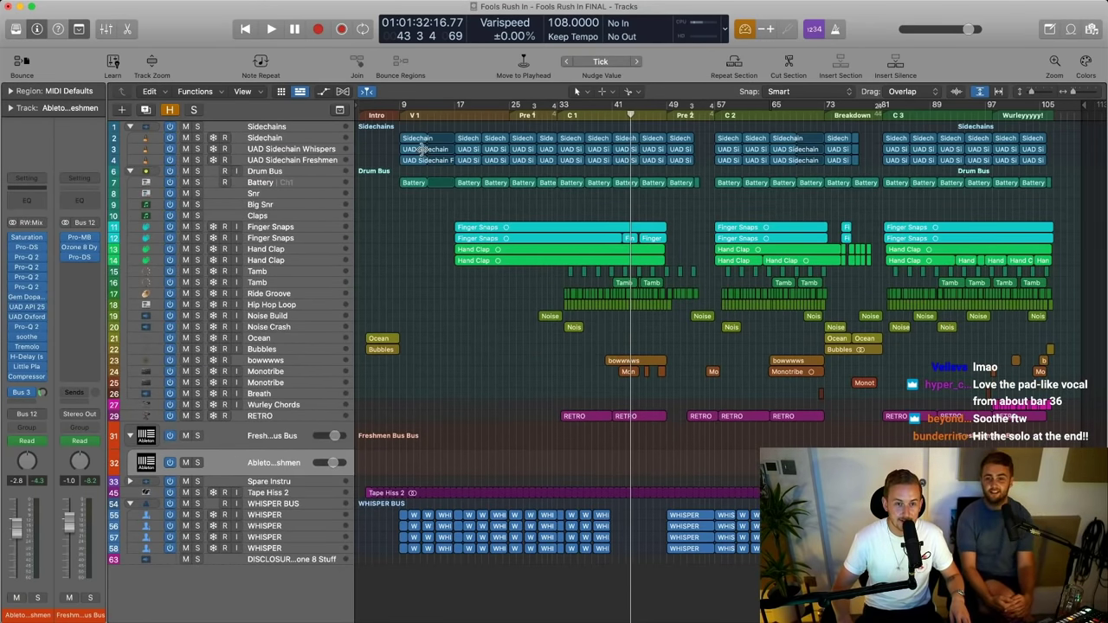
double_click(416, 161)
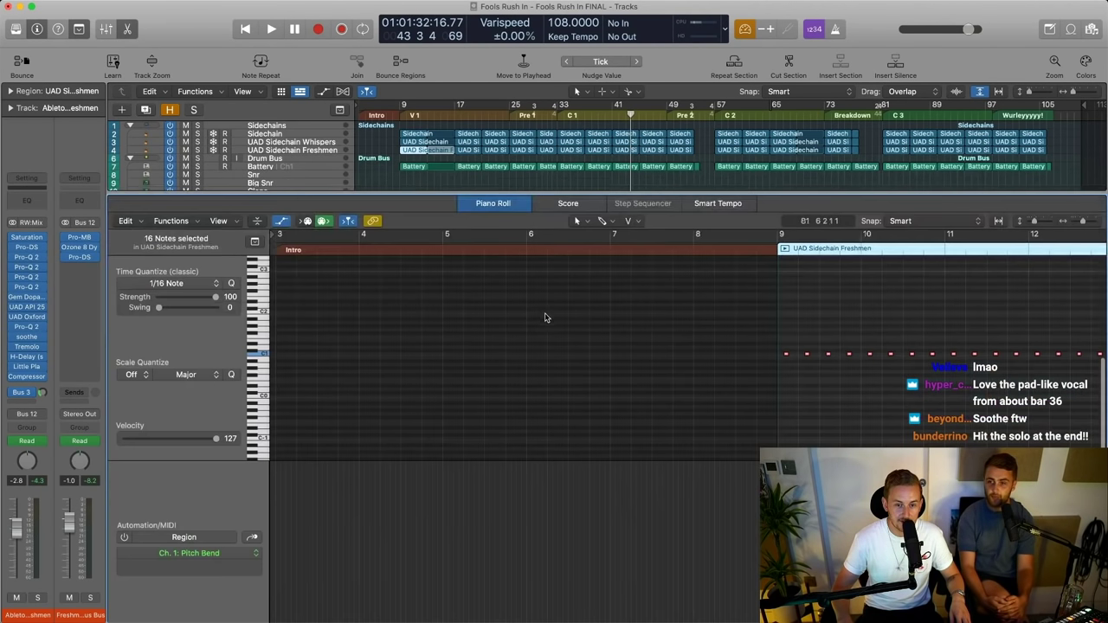
left_click(753, 247)
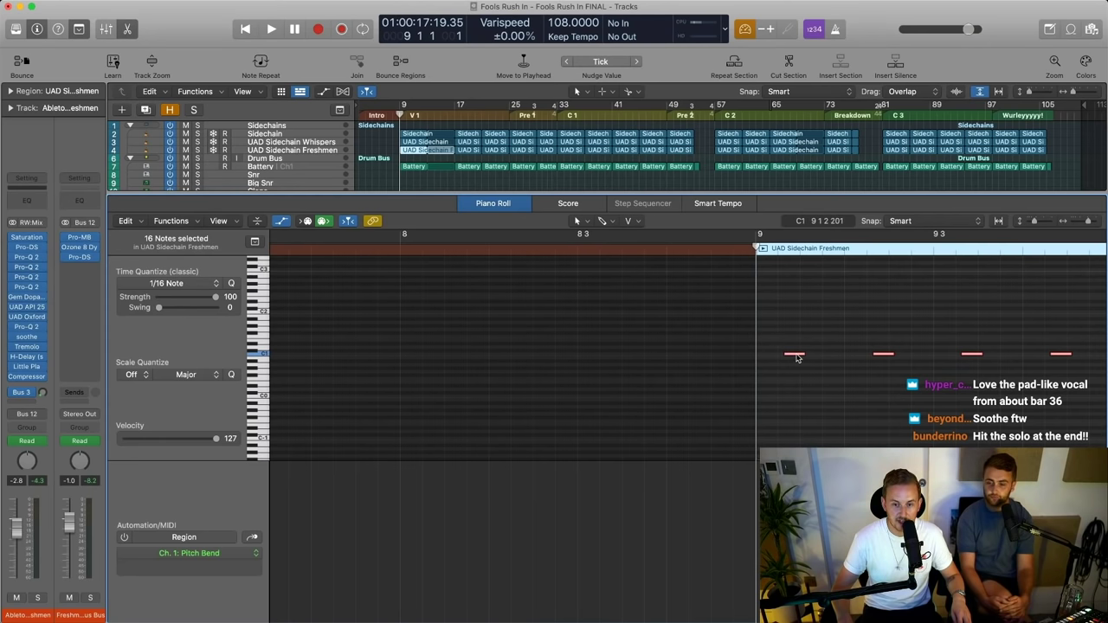
Close the Piano Roll and collapse the Sidechains track stack with no region selected
left_click(414, 141)
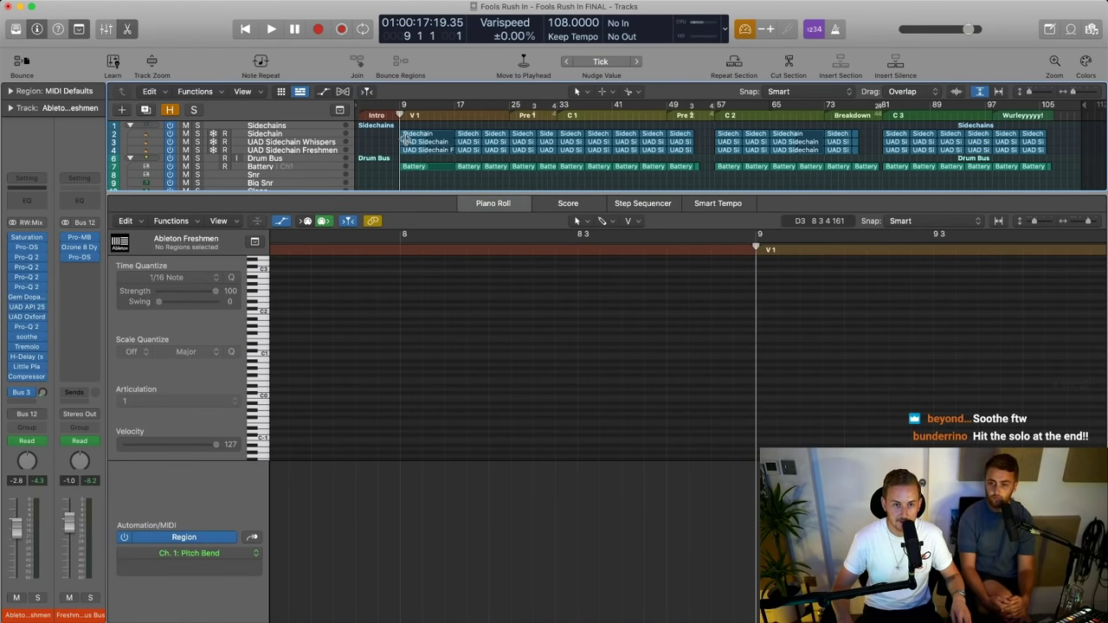
key("p")
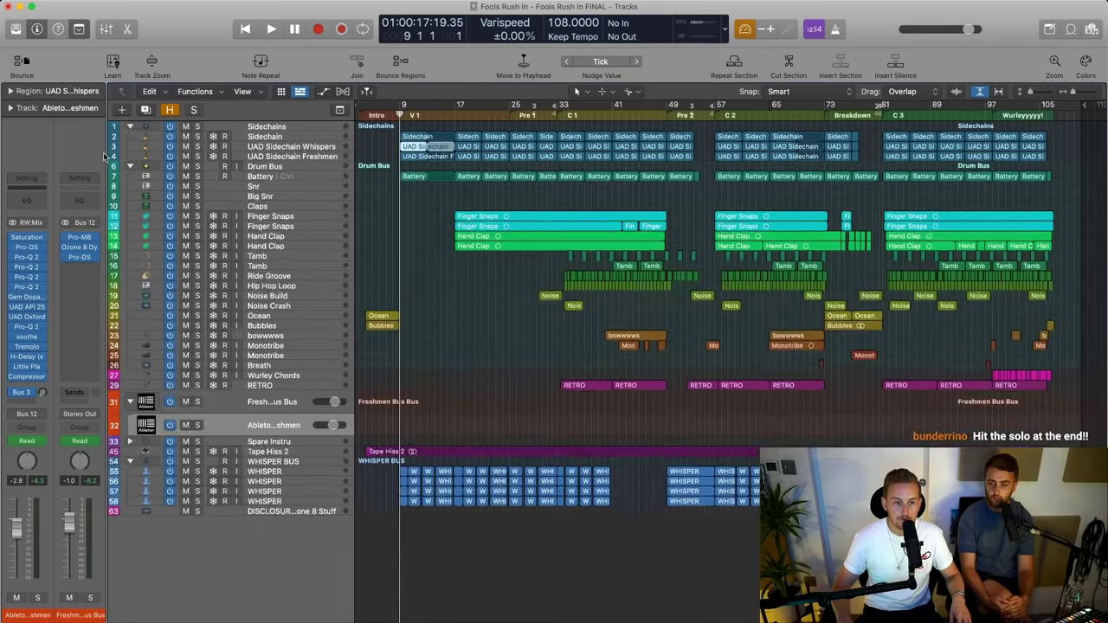
left_click(366, 212)
left_click(131, 127)
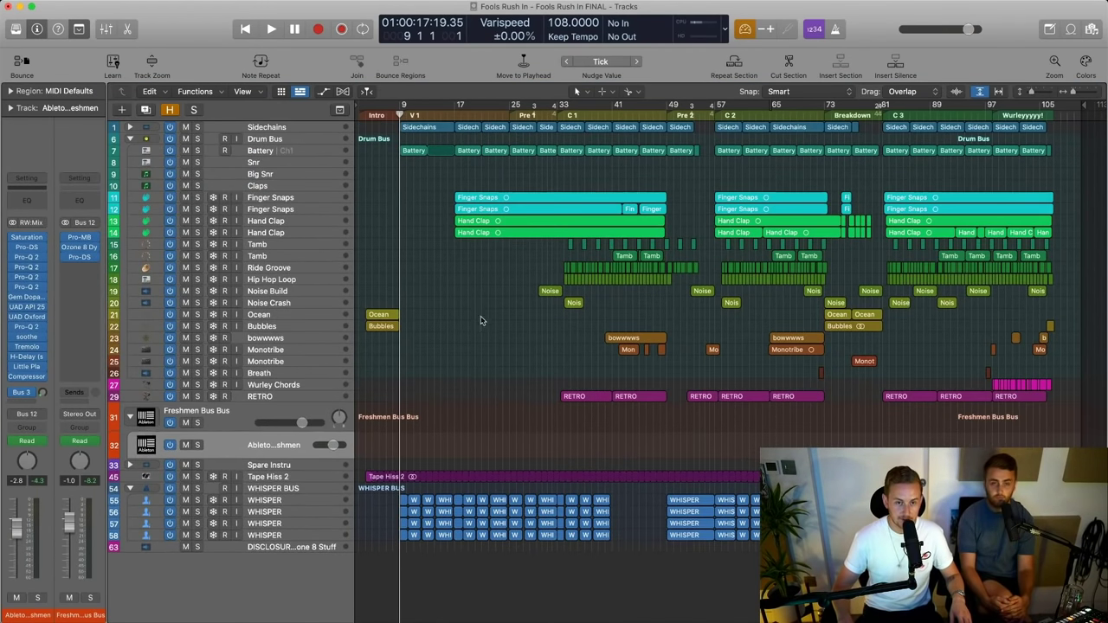
Bypass all insert plug-ins on the Ableton Freshmen channel and on the Freshmen Bus Bus channel
scroll(401, 405, "up", 4)
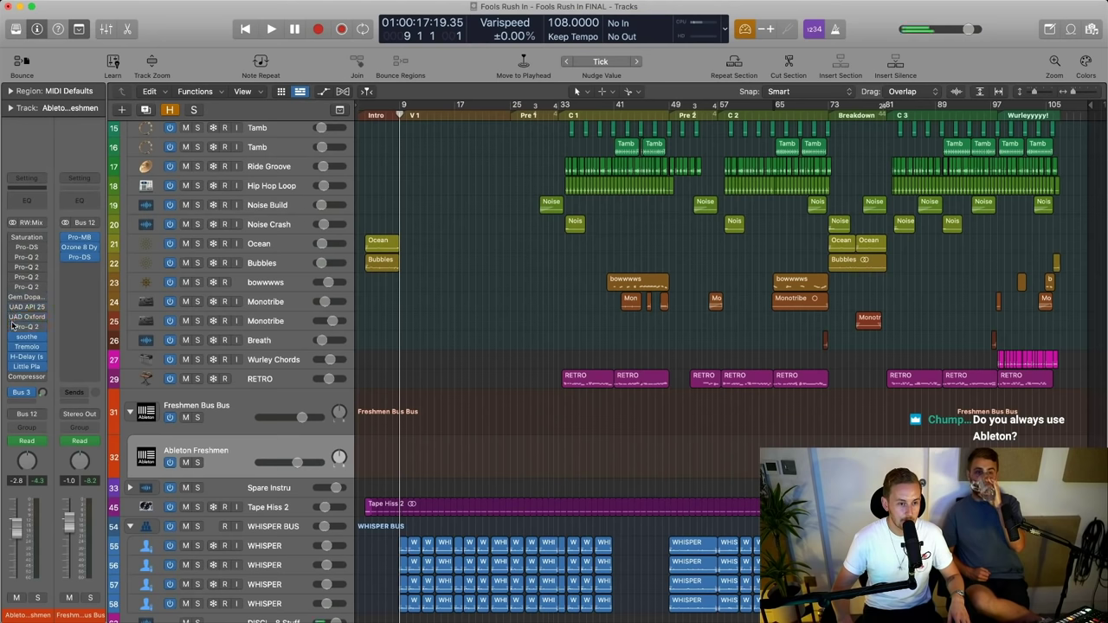
left_click(193, 412)
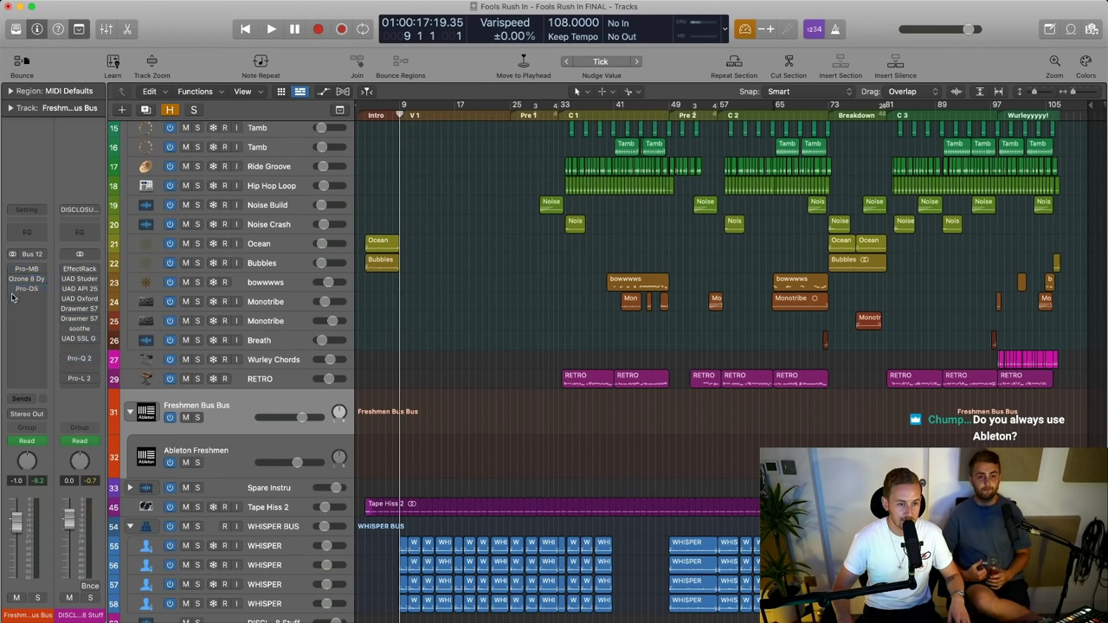
Play from just before bar 9 with the processing bypassed, and solo Freshmen Bus Bus to hear the sample alone
left_click_drag(398, 115, 393, 115)
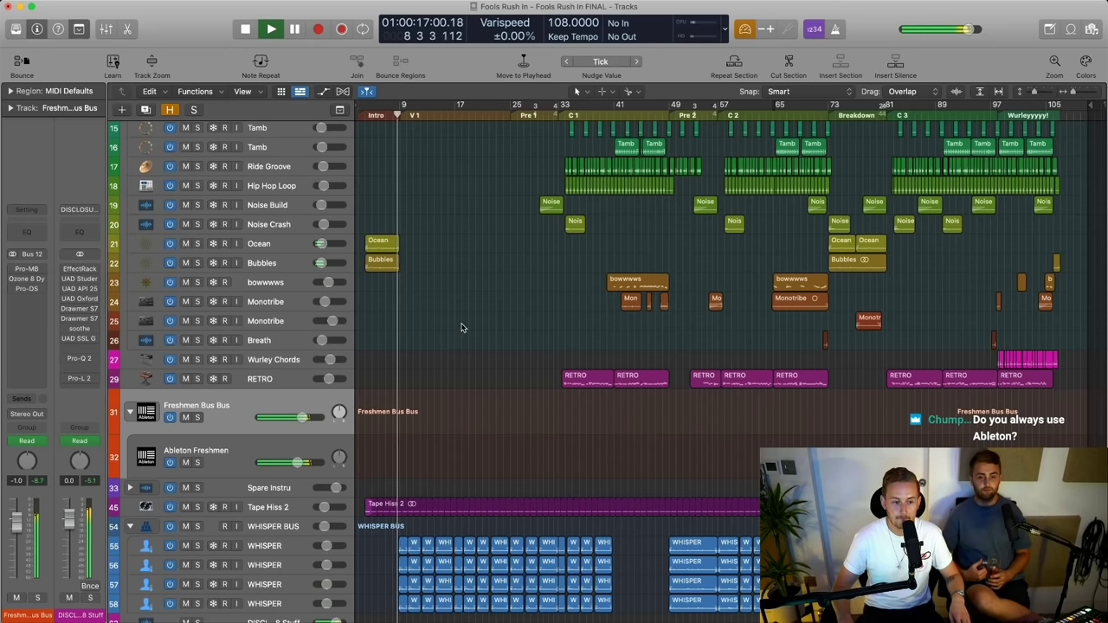
key("space")
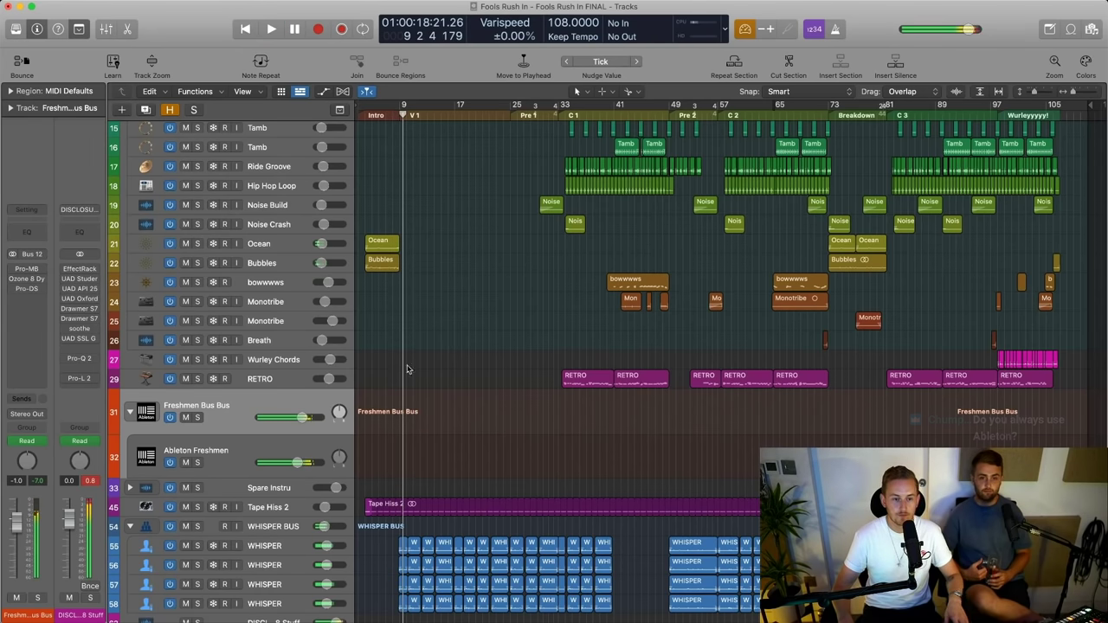
left_click(196, 417)
key("space")
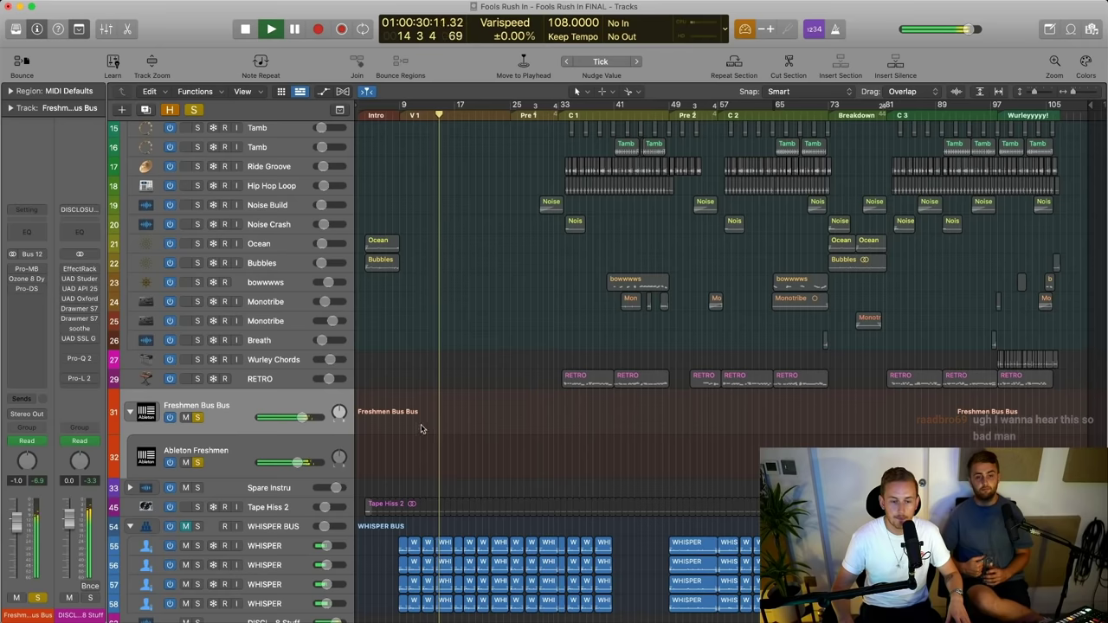
Switch to Ableton Live, show the whole warped sample arrangement during playback, stop it, and return to Logic Pro
scroll(567, 453, "down", 3)
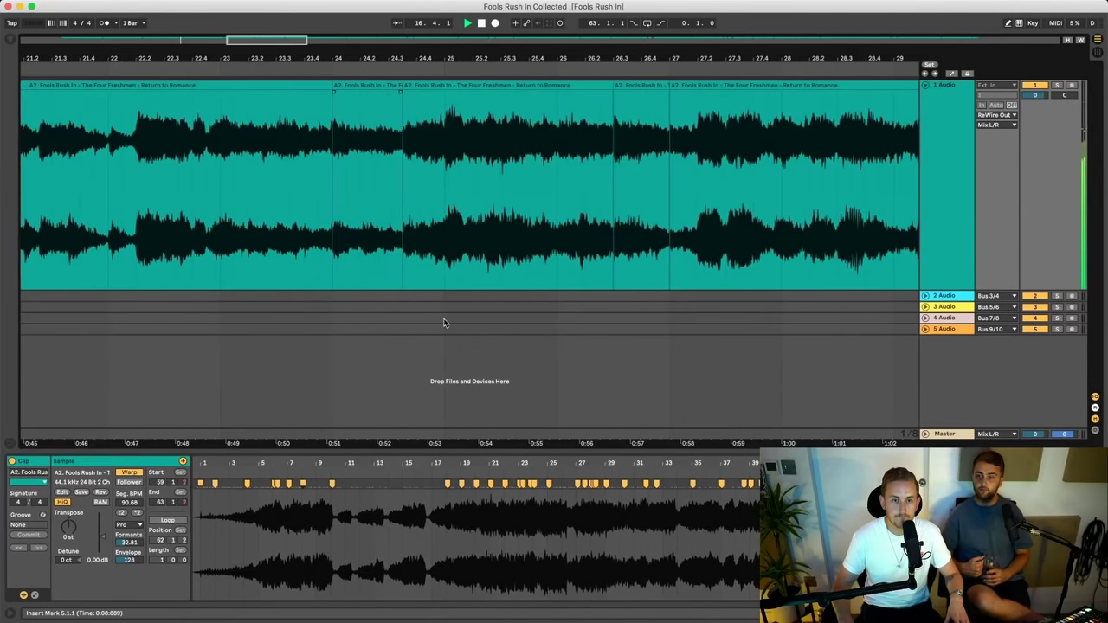
double_click(297, 55)
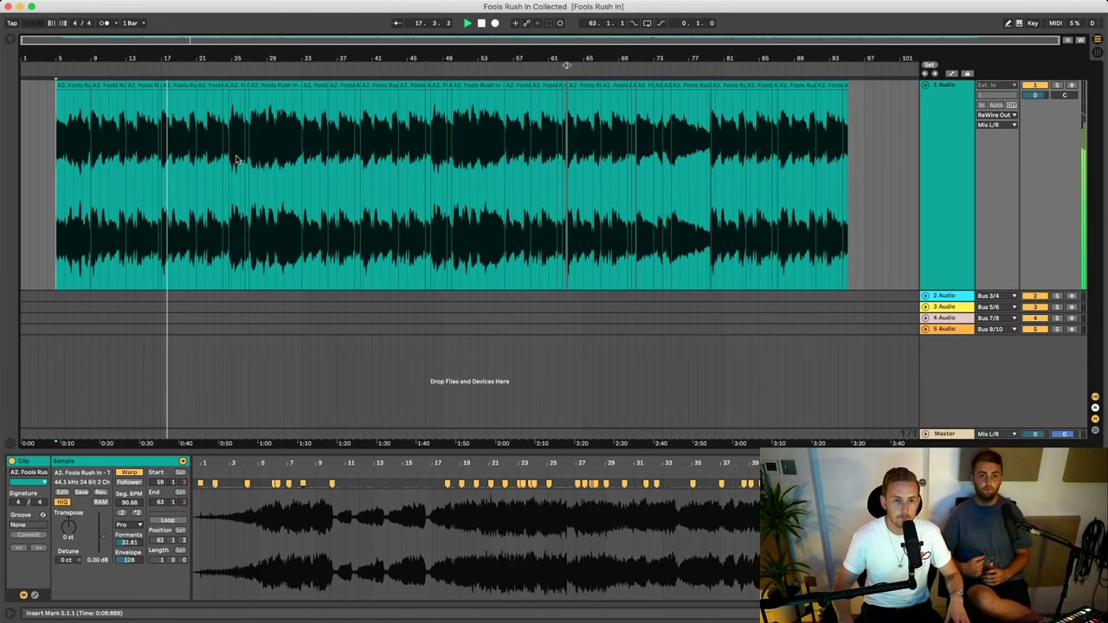
key("space")
key("ctrl+Left")
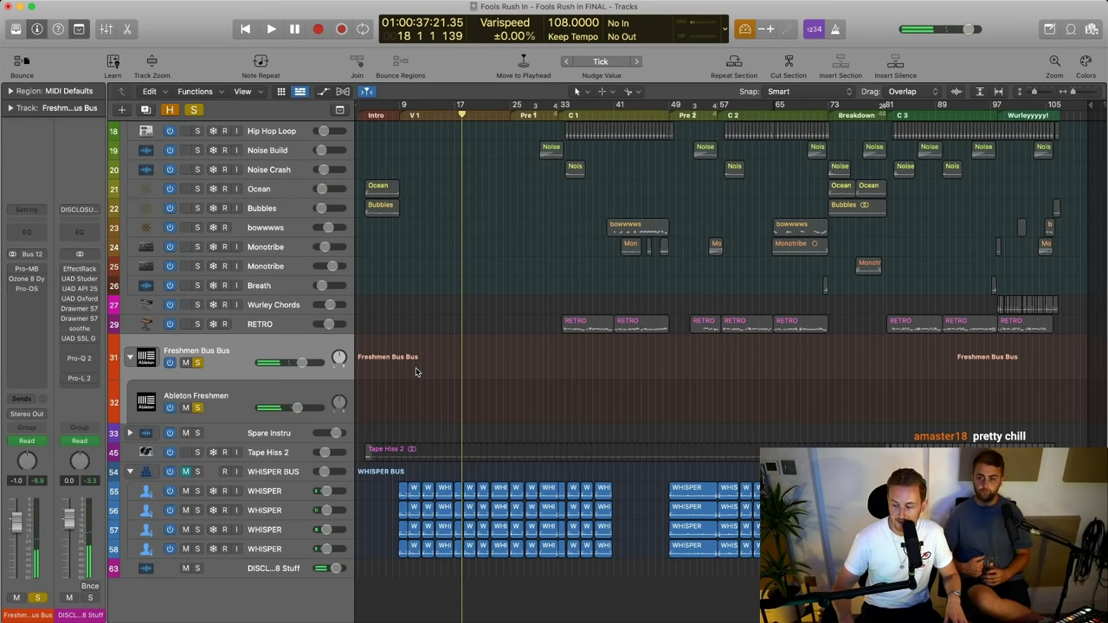
Select the Ableton Freshmen track and set the cycle range from bar 9 to bar 25
left_click(249, 395)
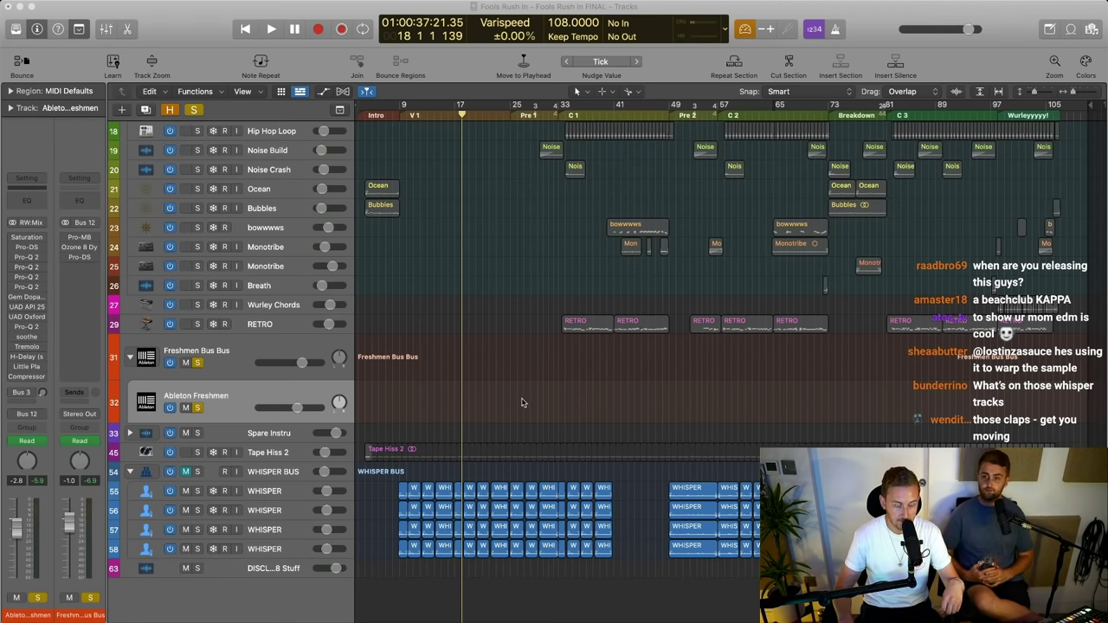
left_click_drag(404, 106, 511, 106)
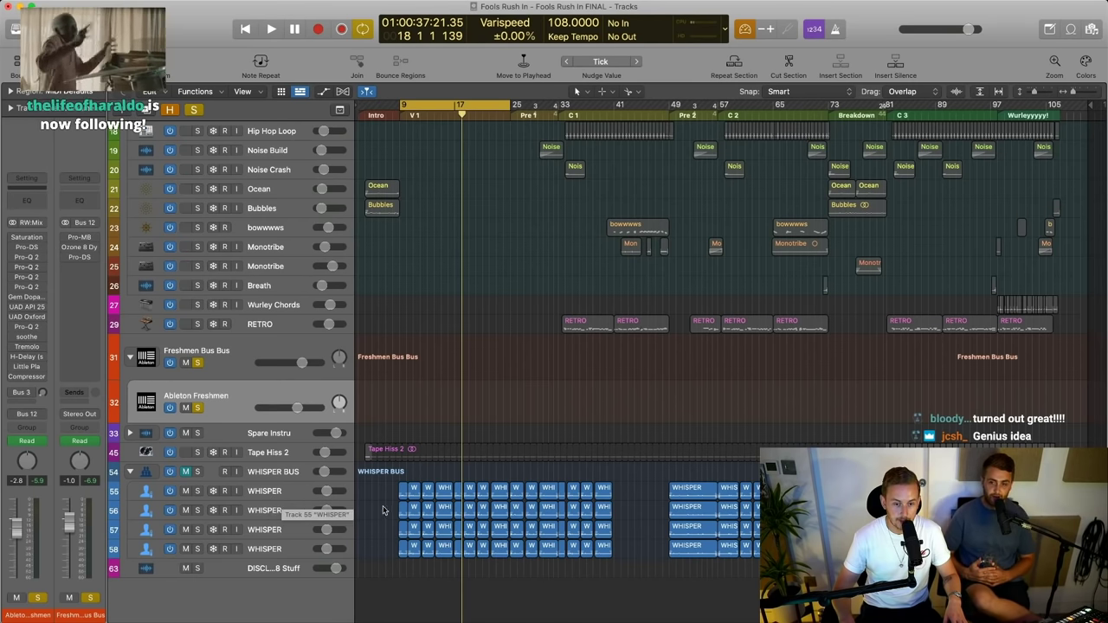
Examine the regions of the four WHISPER tracks from bar 9 up close, and return to the full arrangement view
left_click_drag(384, 483, 614, 568)
left_click_drag(380, 485, 598, 569)
scroll(591, 570, "up", 3)
scroll(593, 571, "right", 3)
scroll(595, 571, "left", 2)
left_click(537, 587)
scroll(538, 585, "left", 2)
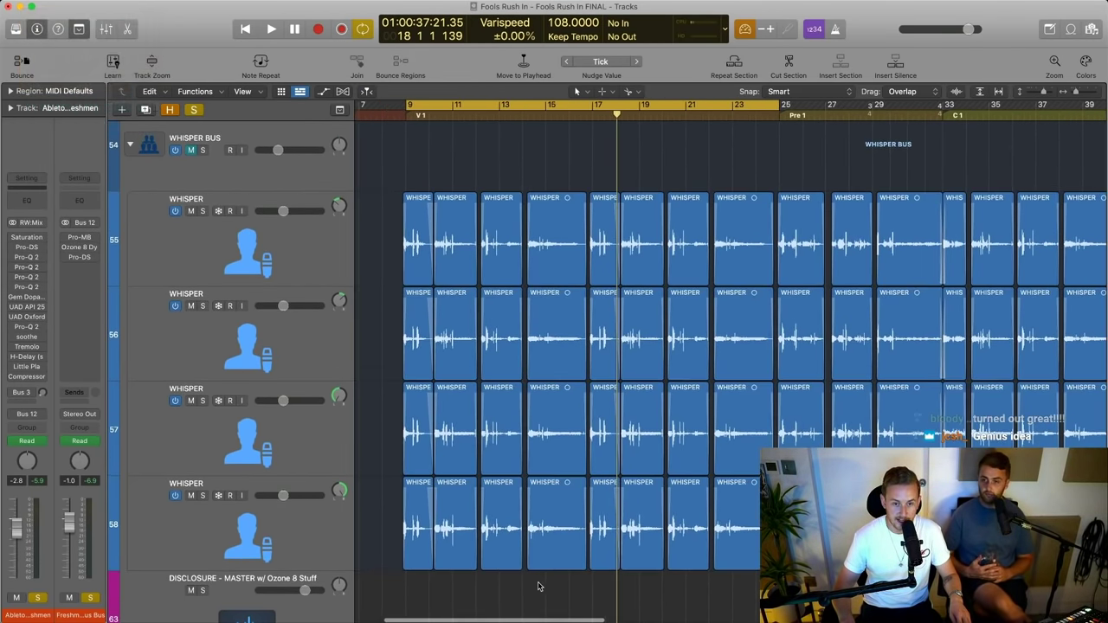
left_click(389, 305, "ctrl+alt")
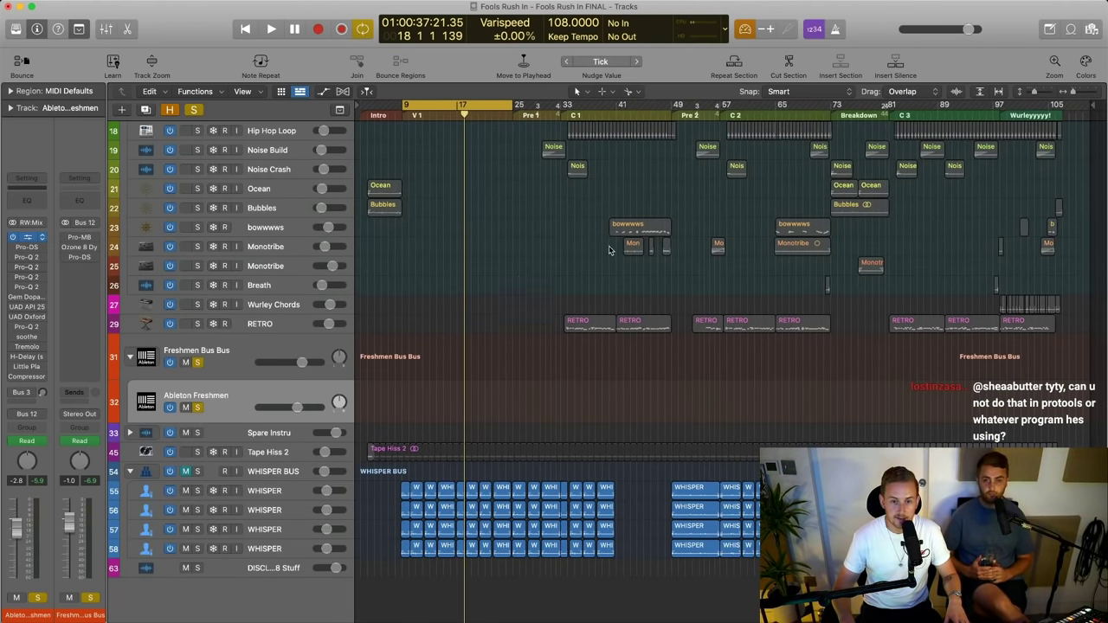
Re-enable the Saturation Knob and Pro-DS on the Ableton Freshmen channel, audition the sound, and close both plug-in windows
left_click_drag(547, 145, 424, 130)
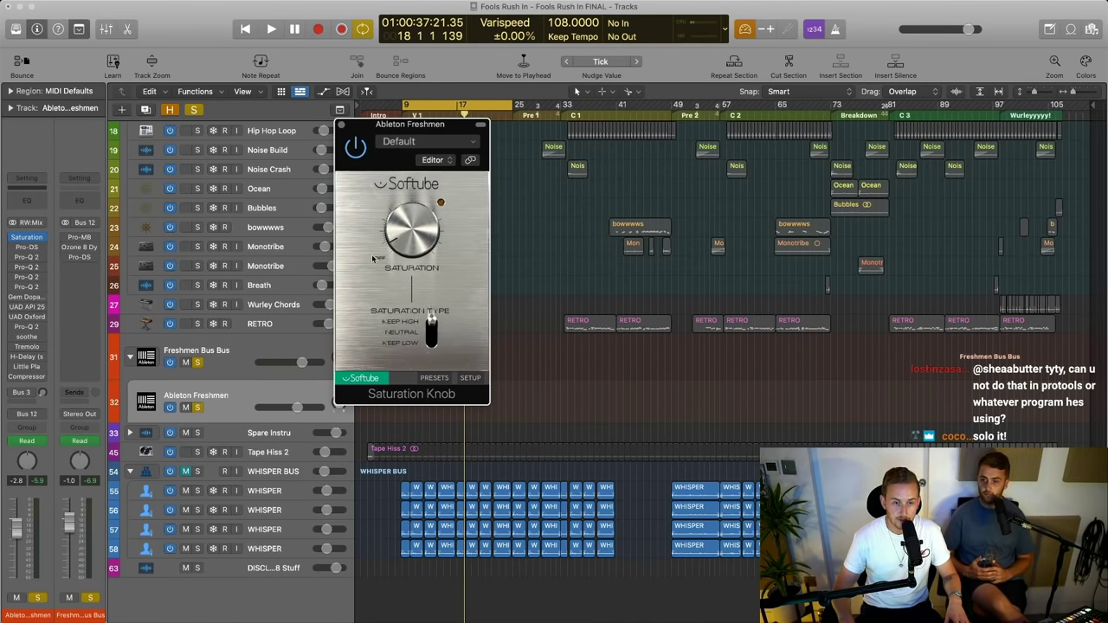
left_click(340, 125)
left_click_drag(663, 155, 387, 141)
key("space")
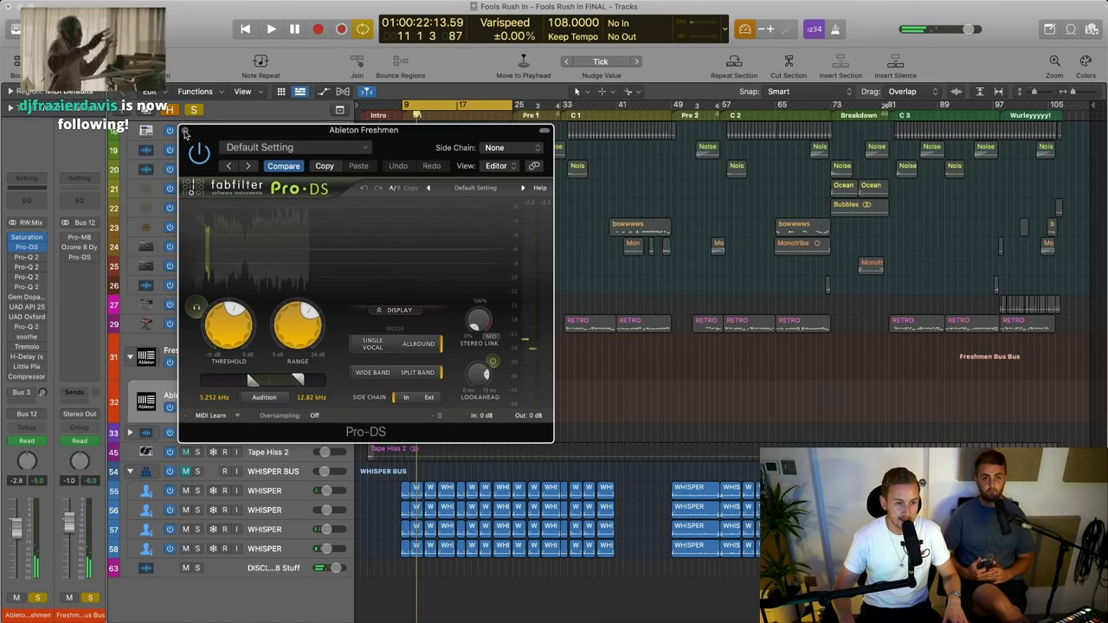
left_click(184, 130)
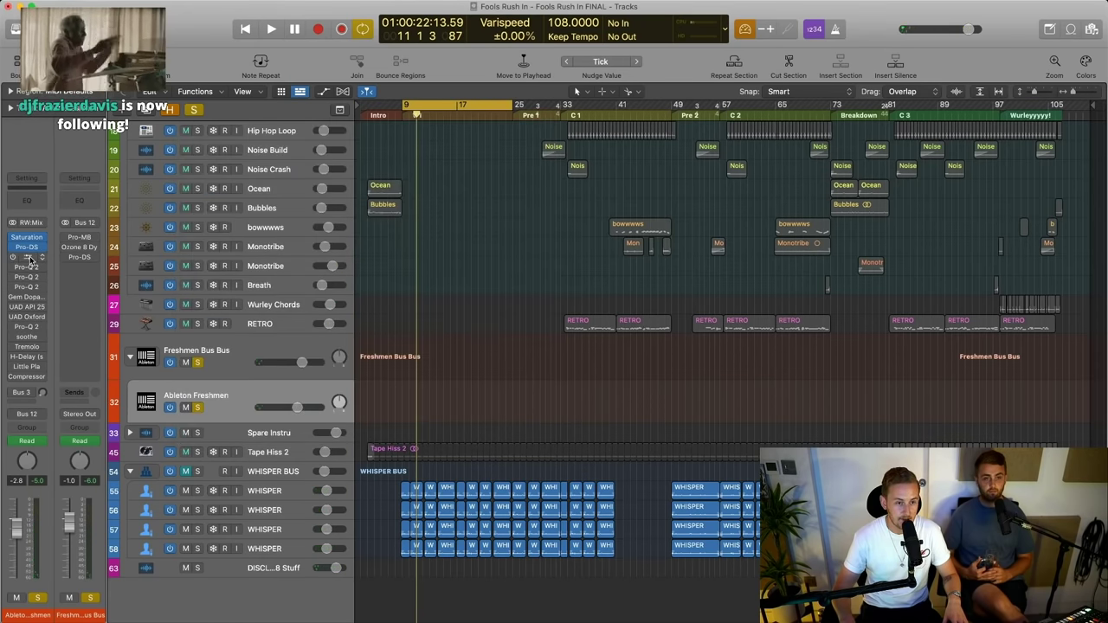
Inspect the chord EQ curves in the Pro-Q 2 inserts on the Ableton Freshmen channel, and close their windows
left_click(27, 269)
left_click(29, 269)
left_click_drag(519, 168, 234, 31)
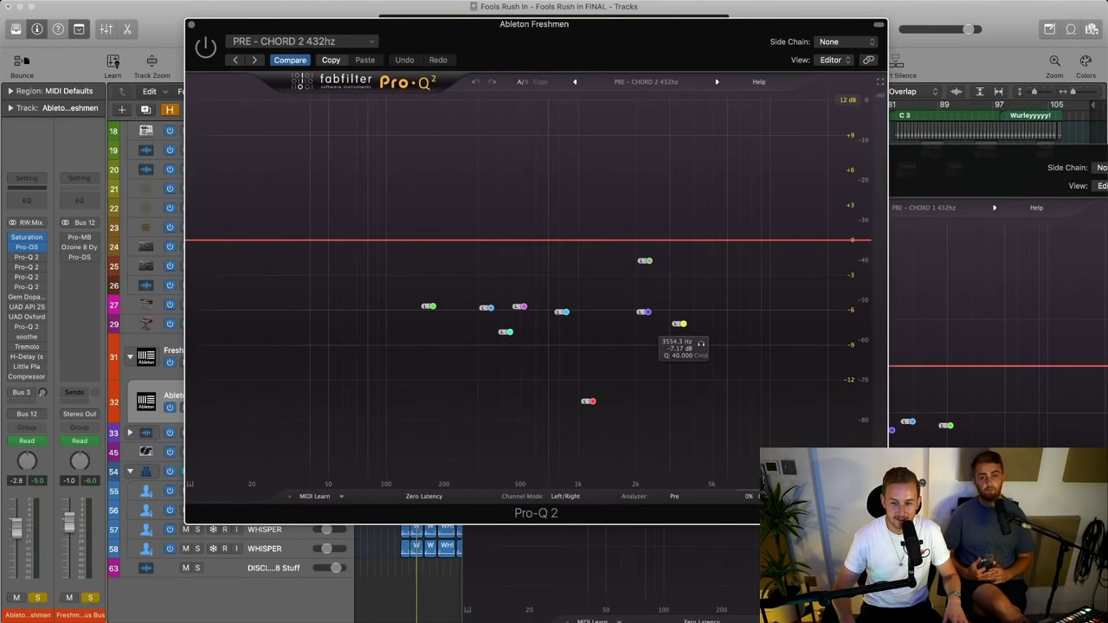
left_click(191, 25)
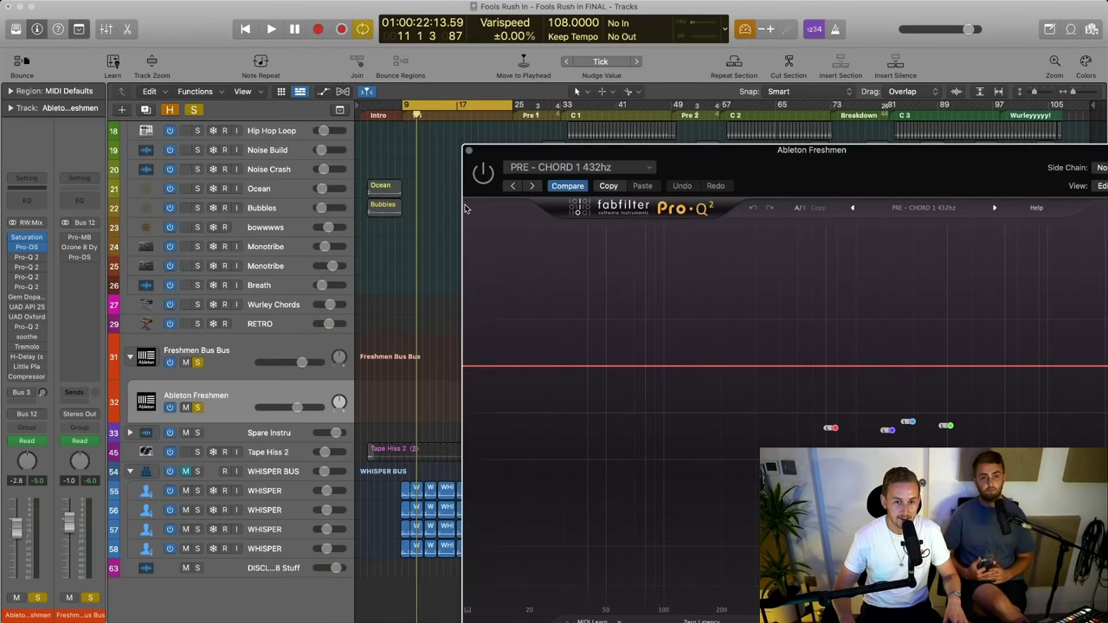
left_click(468, 152)
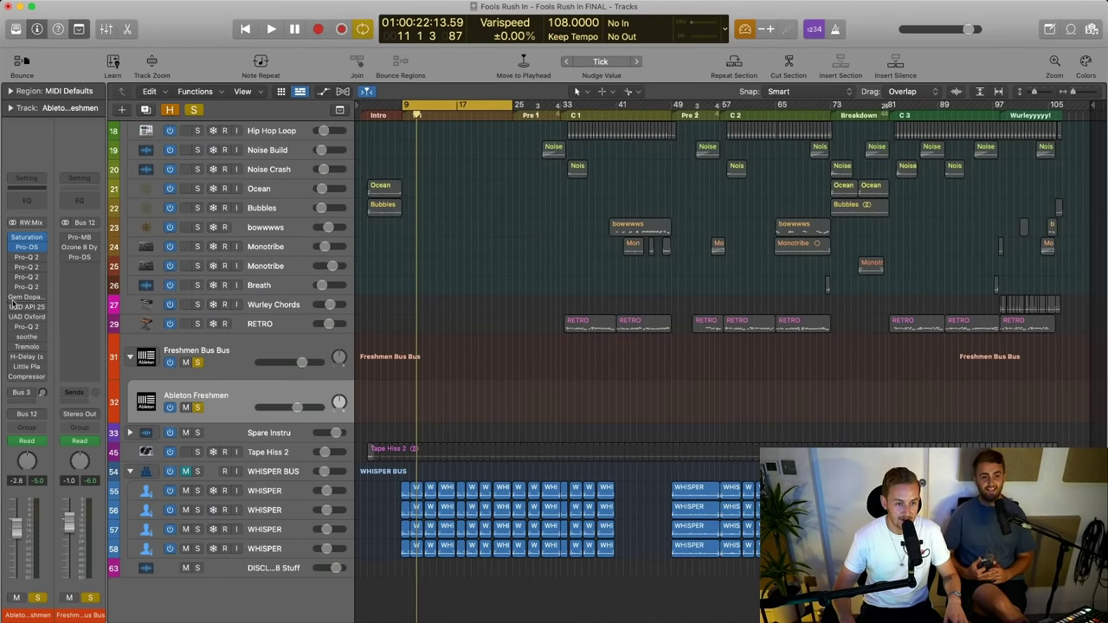
left_click(33, 258)
left_click(33, 258)
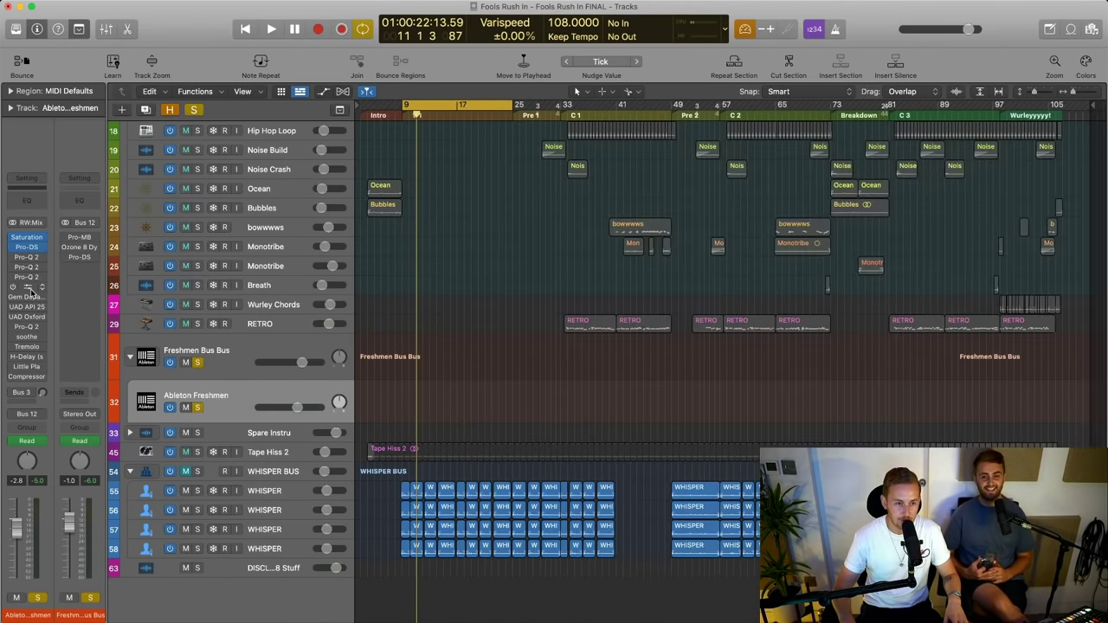
left_click(30, 288)
left_click(31, 287)
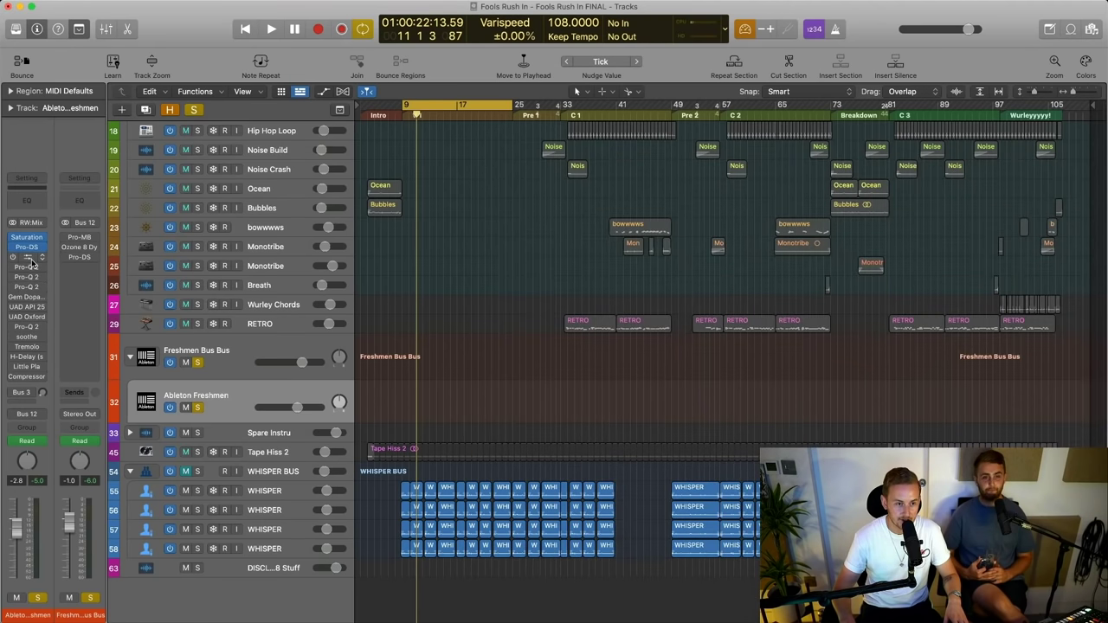
Re-enable Gem Dopamine on the Ableton Freshmen channel, compare it bypassed and active during playback, leave it on and close it
left_click(17, 297)
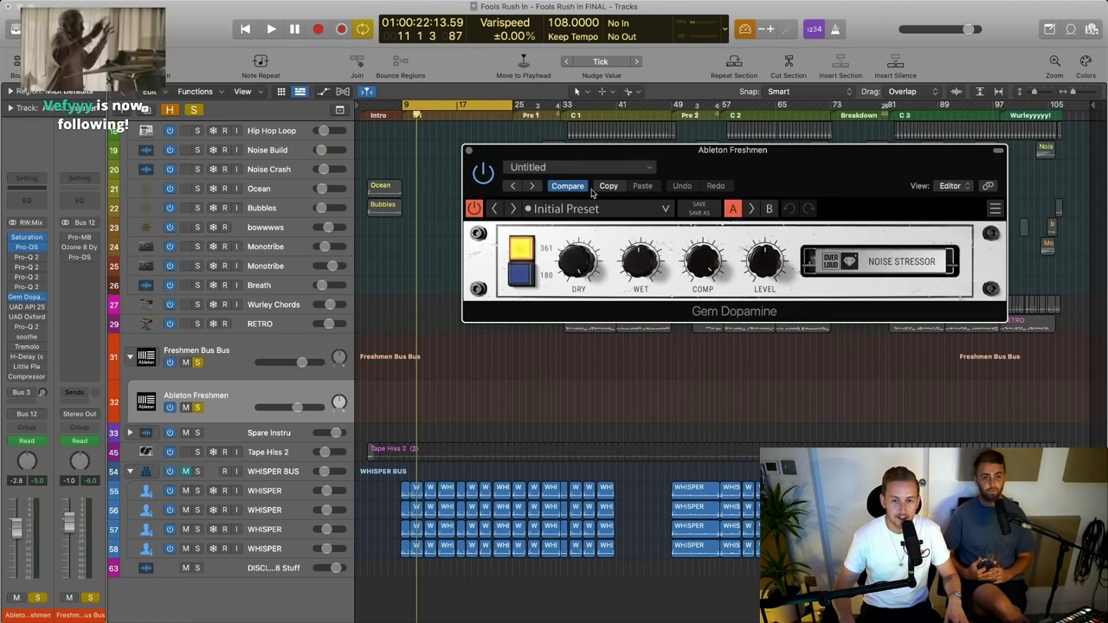
left_click_drag(692, 166, 395, 167)
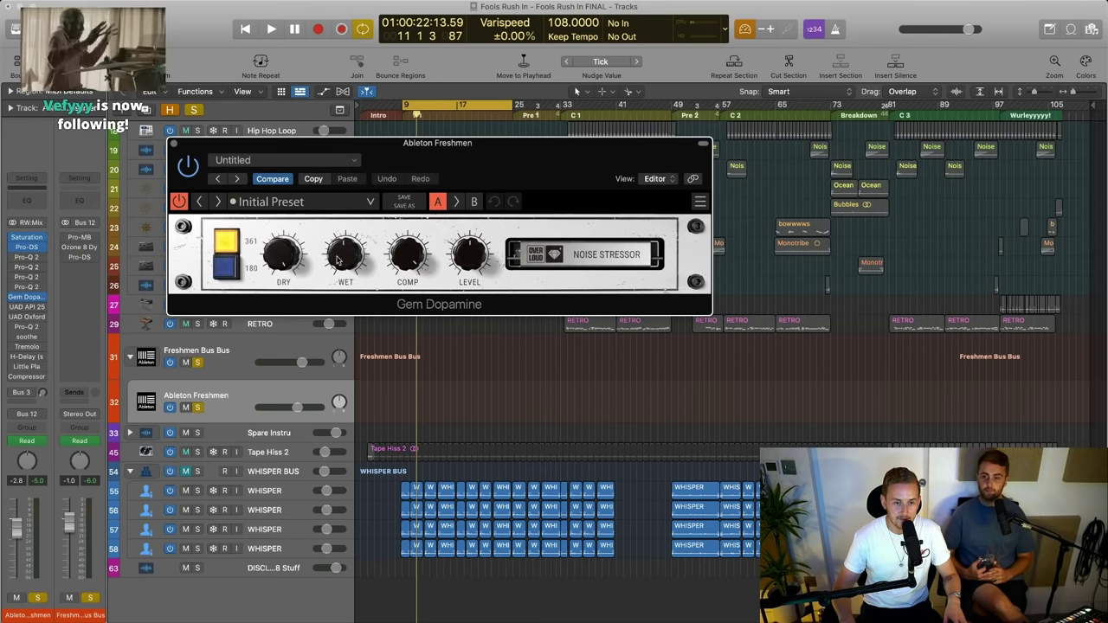
left_click(187, 165)
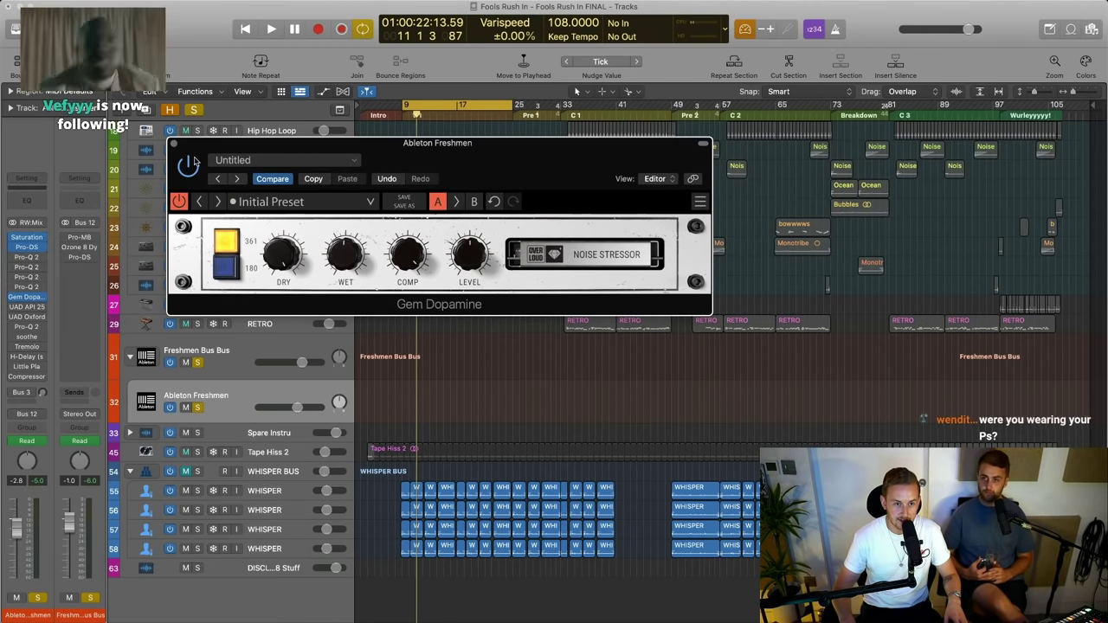
key("space")
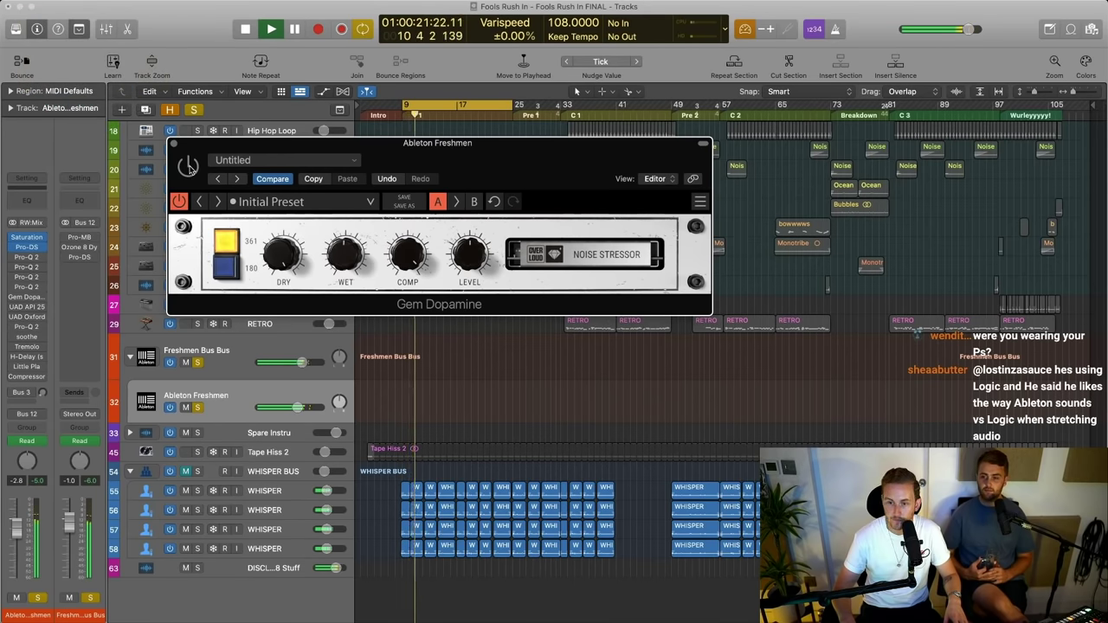
key("space")
key("space")
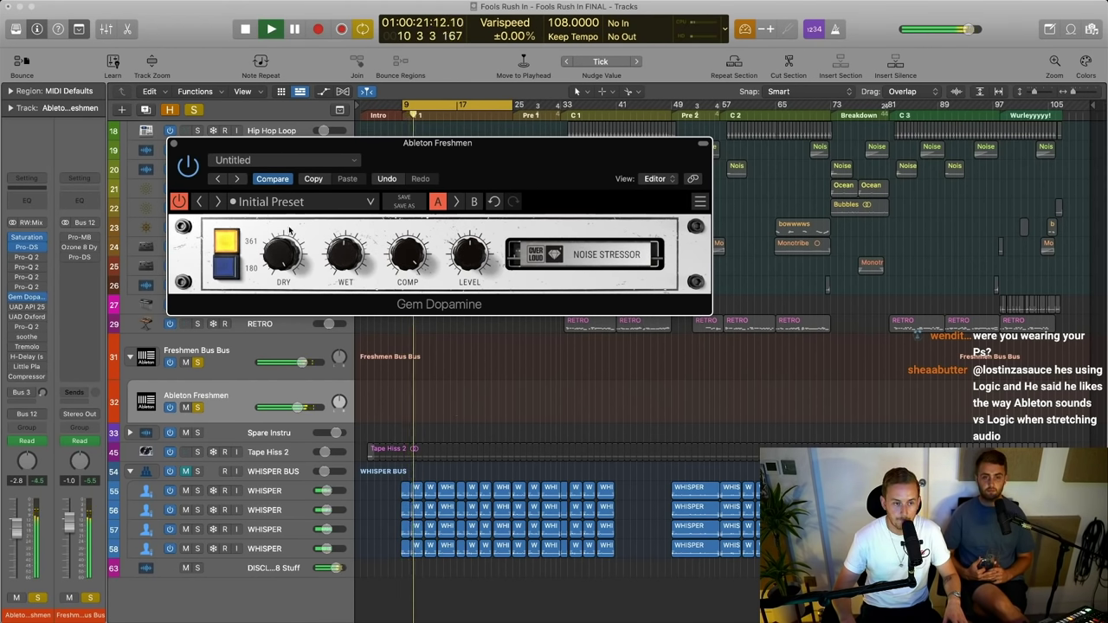
key("space")
left_click(174, 144)
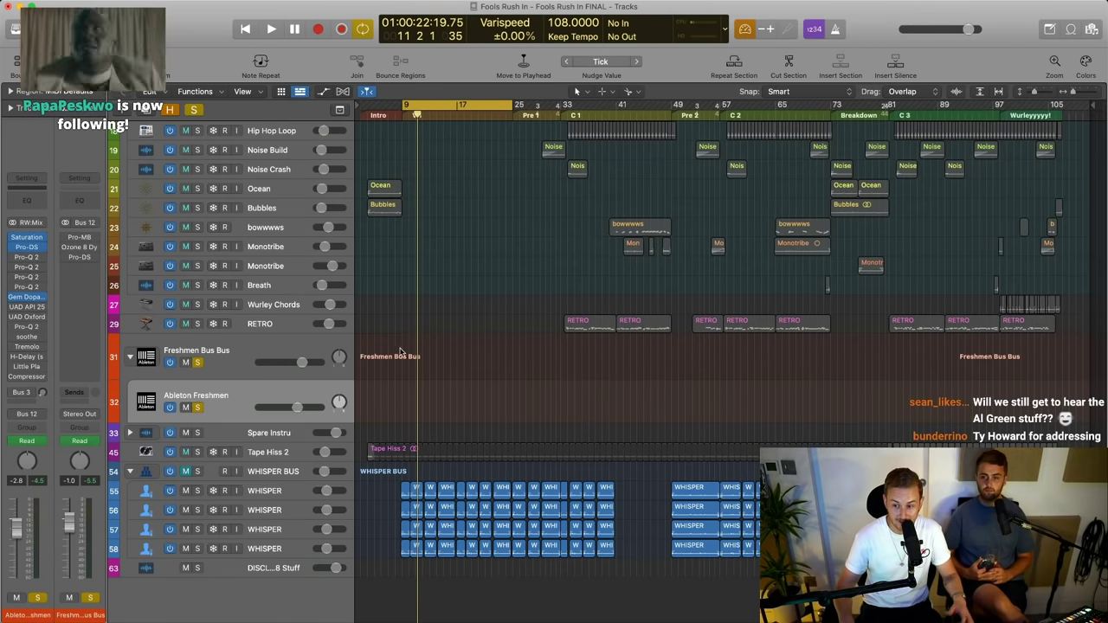
Re-enable the UAD API 2500 compressor on the Ableton Freshmen channel, audition it over the cycle range, and close it
left_click(26, 307)
left_click_drag(707, 168, 458, 155)
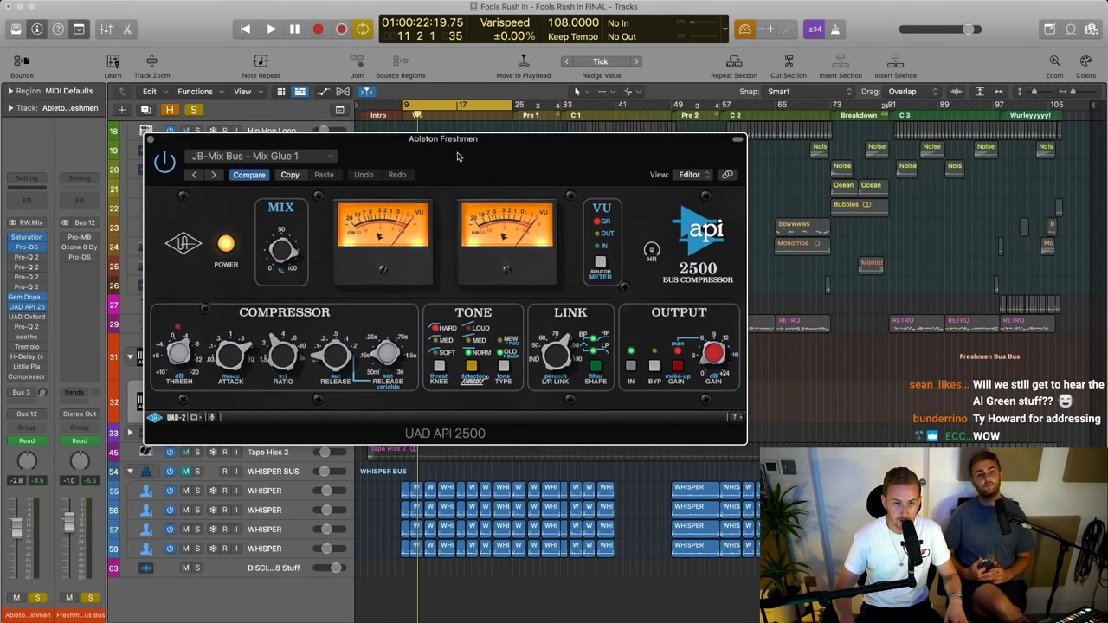
key("space")
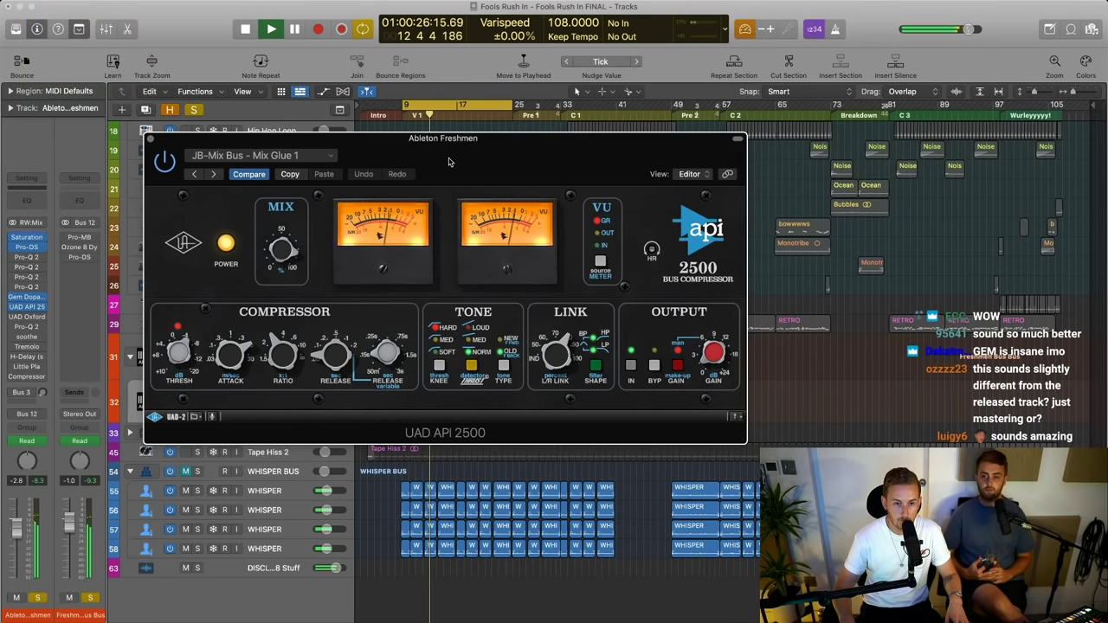
key("space")
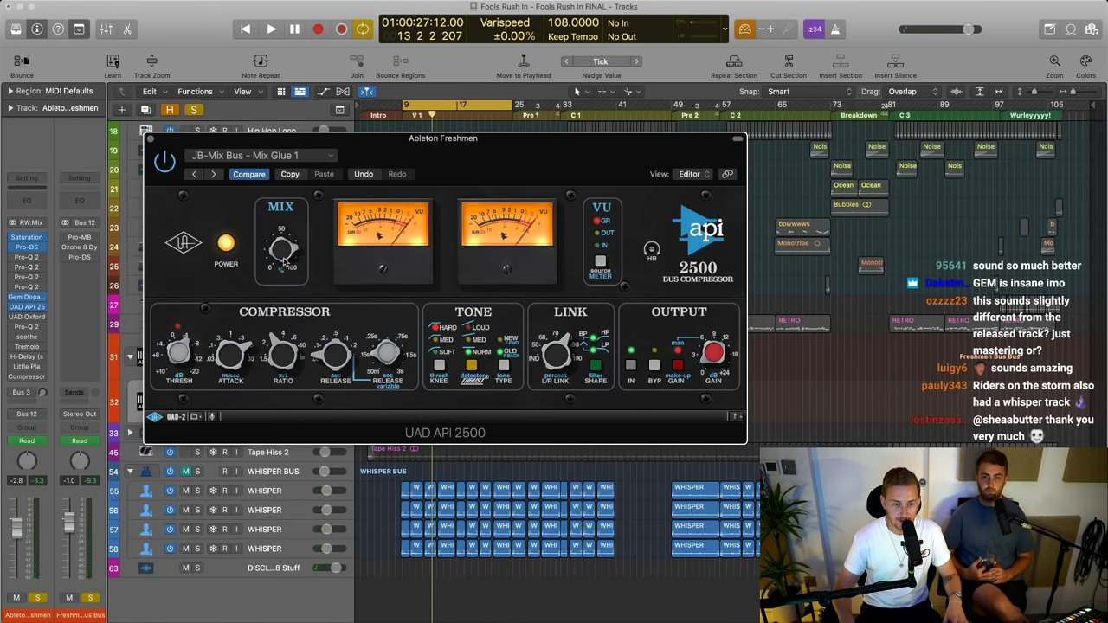
key("space")
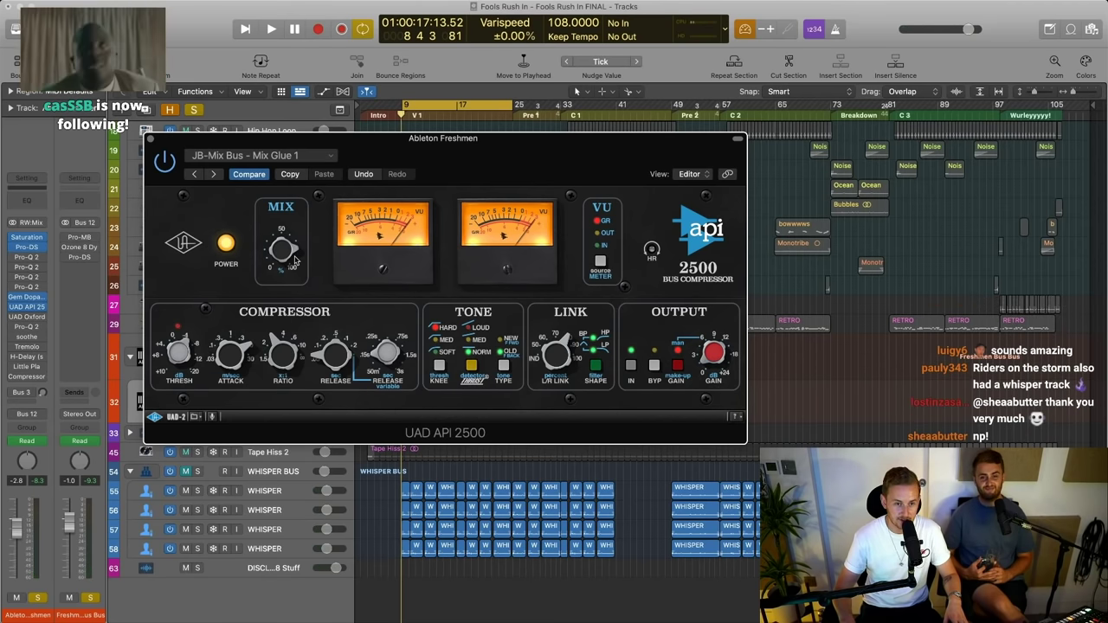
key("space")
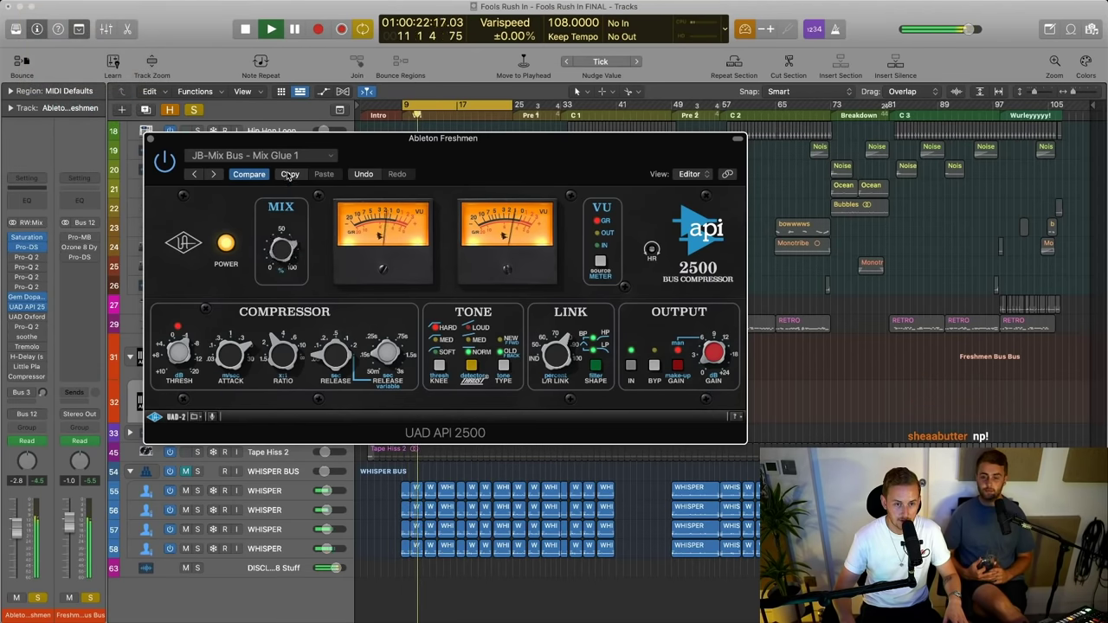
key("space")
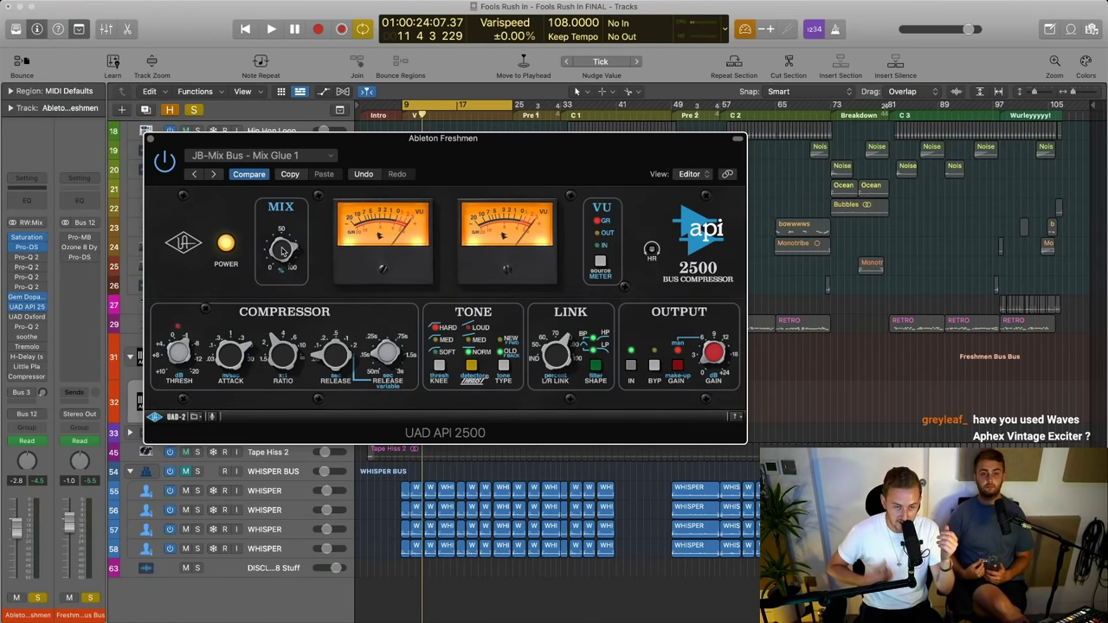
left_click(248, 175)
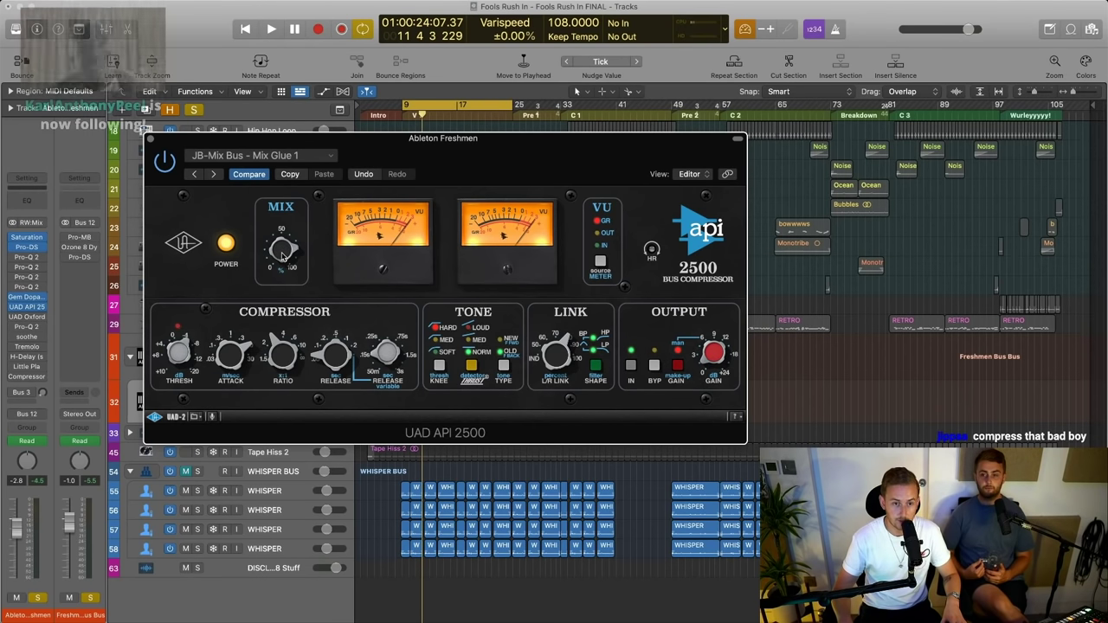
left_click(150, 139)
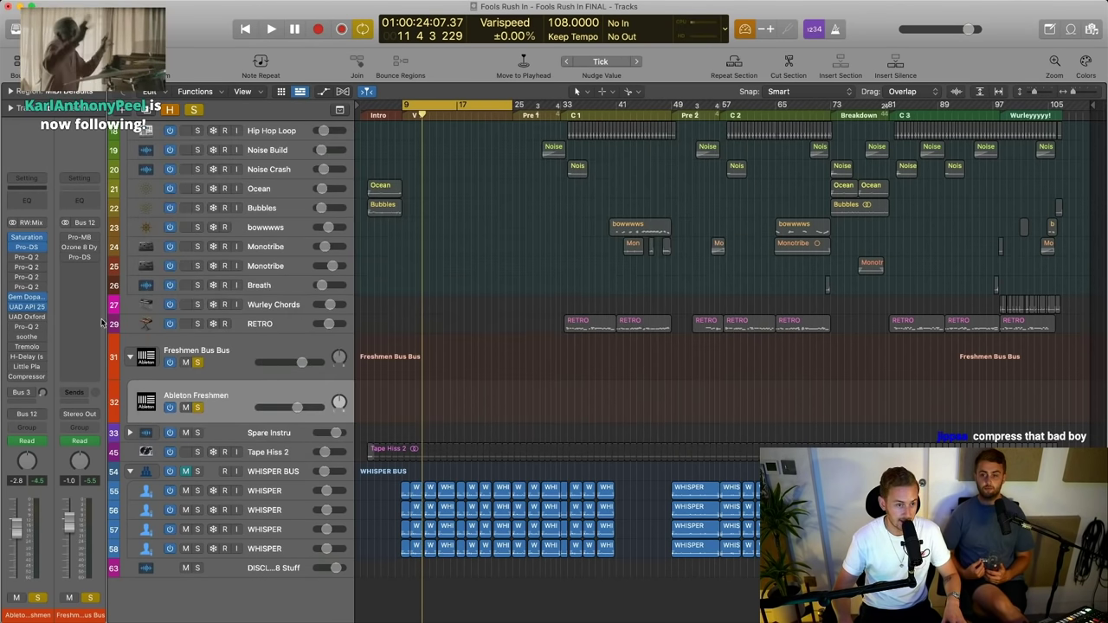
Re-enable the UAD Oxford Inflator on the Ableton Freshmen channel, compare its effect off and on during playback, leave it on and close it
left_click(19, 318)
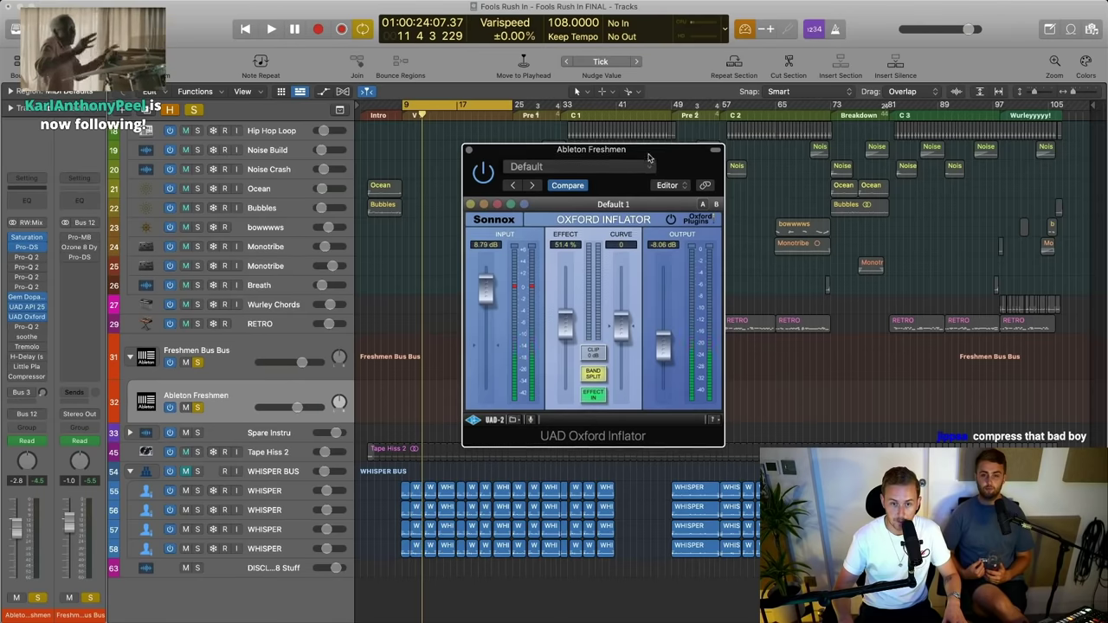
left_click_drag(648, 154, 560, 133)
key("space")
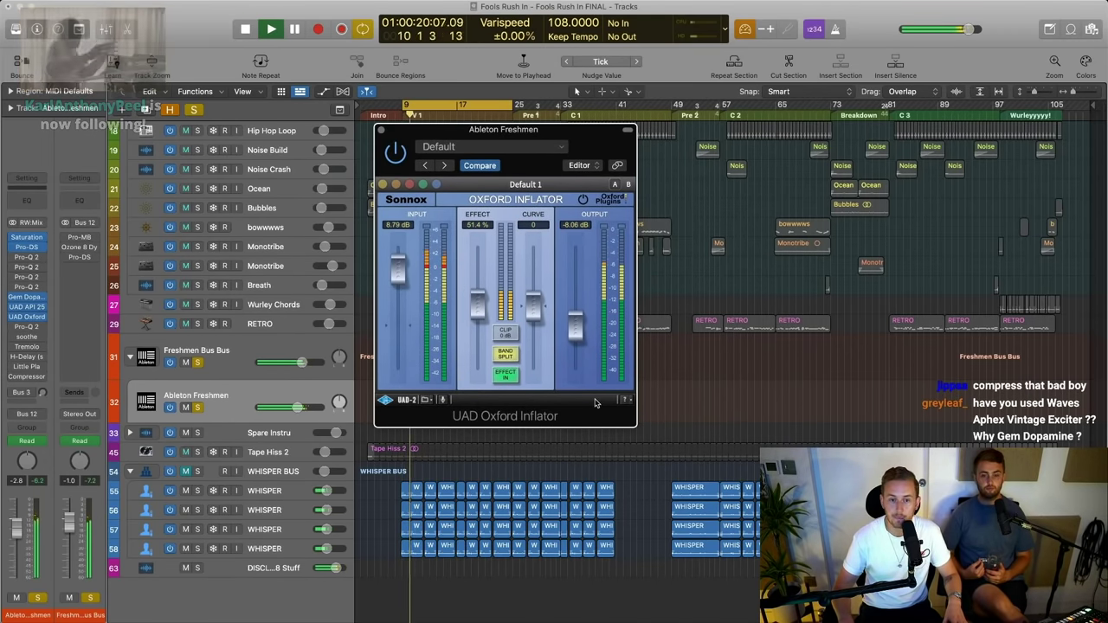
left_click(510, 376)
key("space")
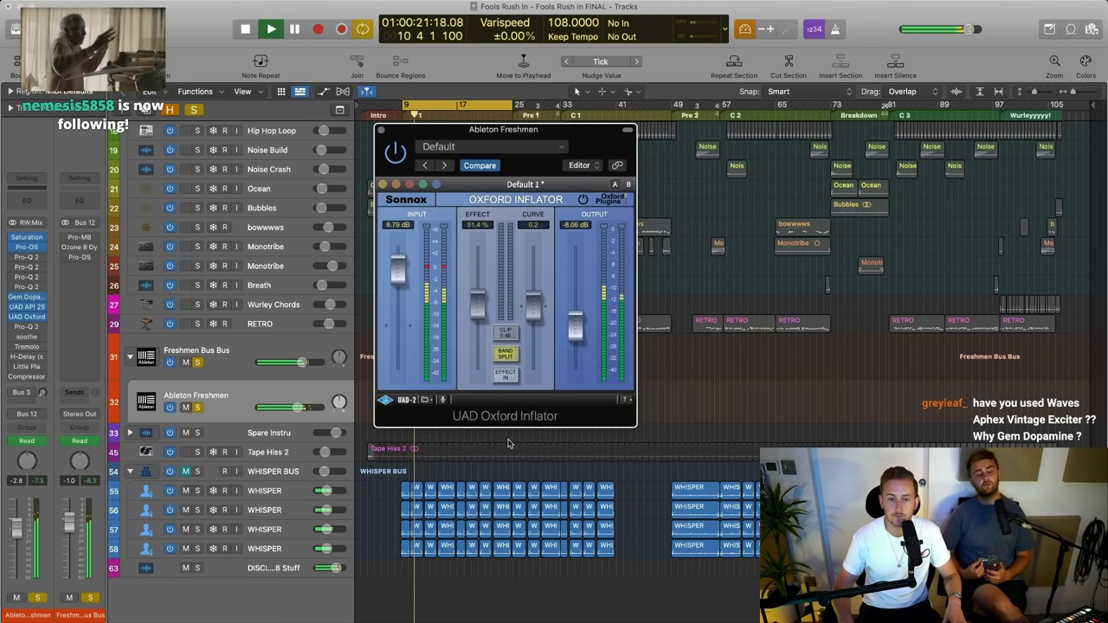
left_click(505, 380)
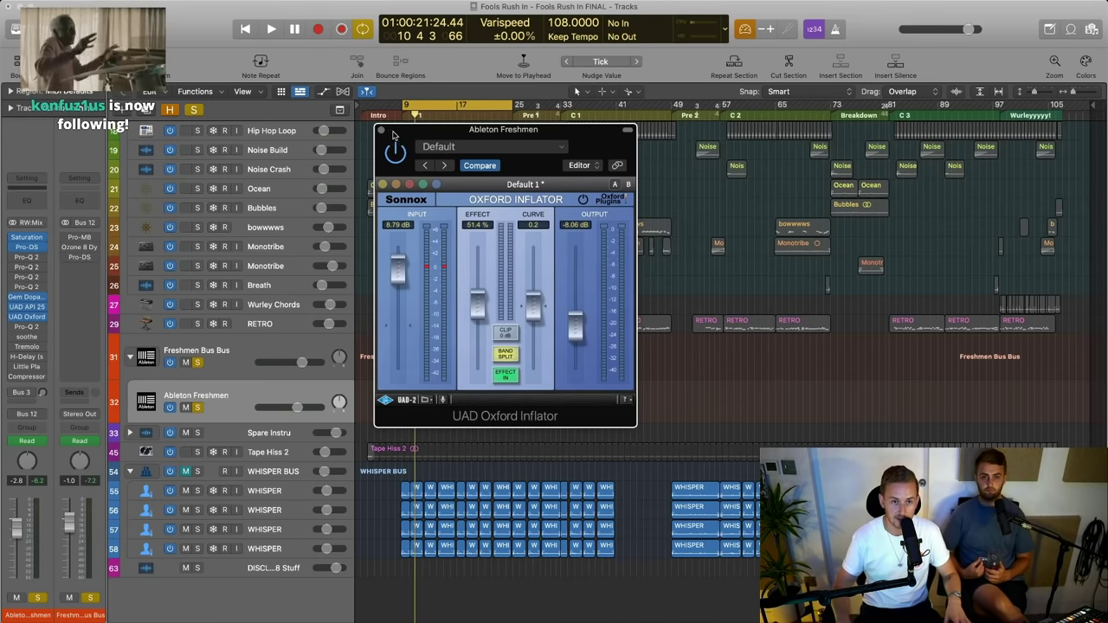
left_click(380, 131)
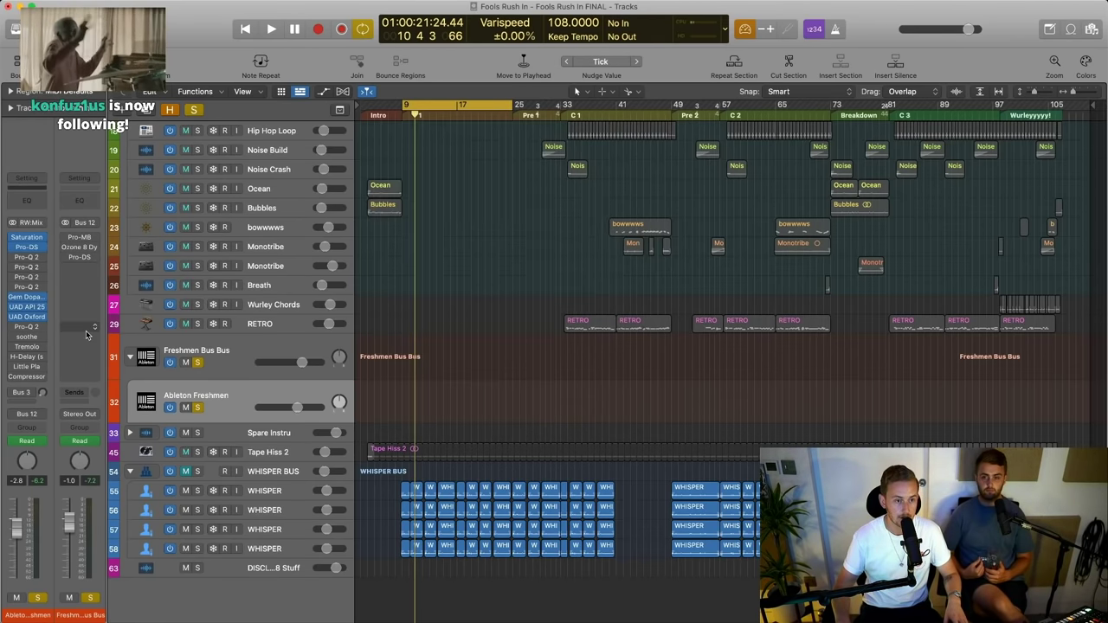
Re-enable the Pro-Q 2 after the Oxford Inflator on the Ableton Freshmen channel, audition its EQ curve over the cycle range, and close it
left_click(28, 327)
left_click_drag(776, 178, 457, 63)
key("space")
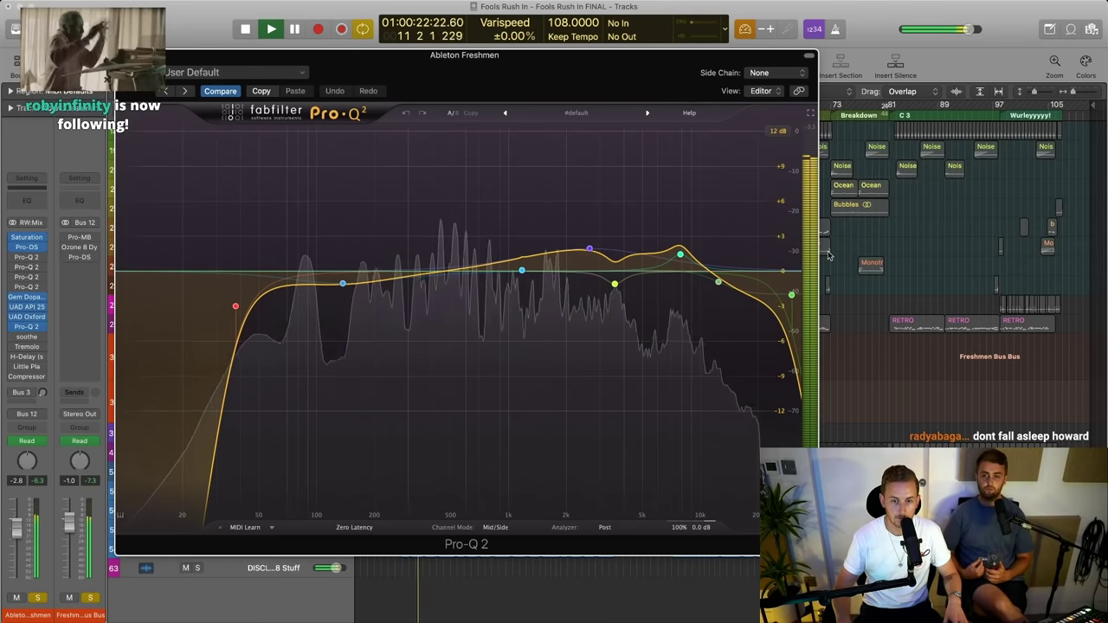
mouse_move(577, 245)
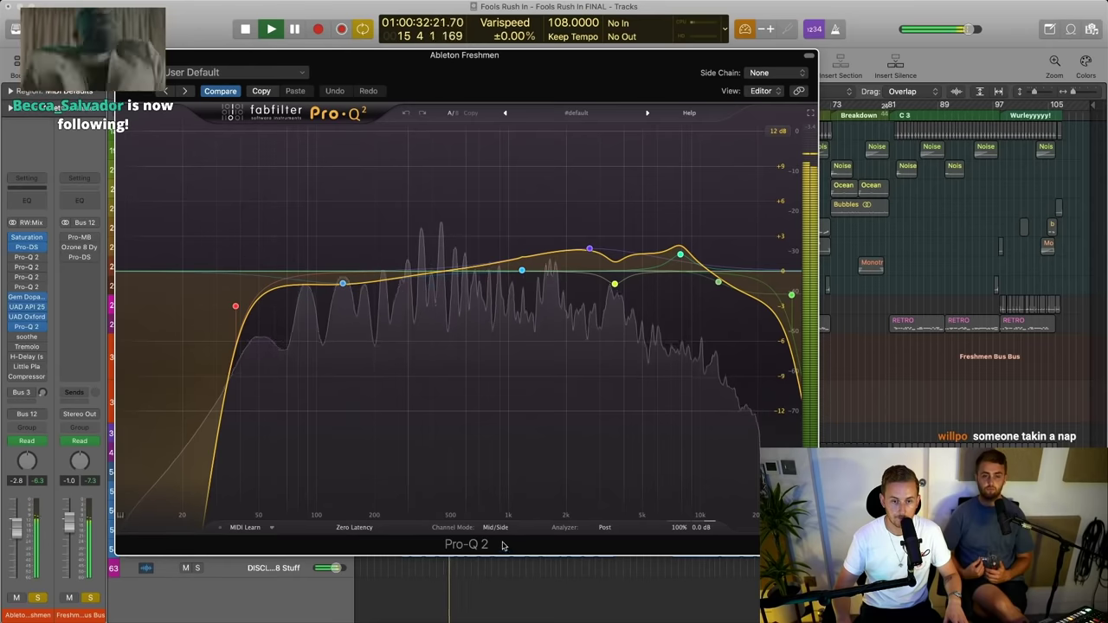
key("space")
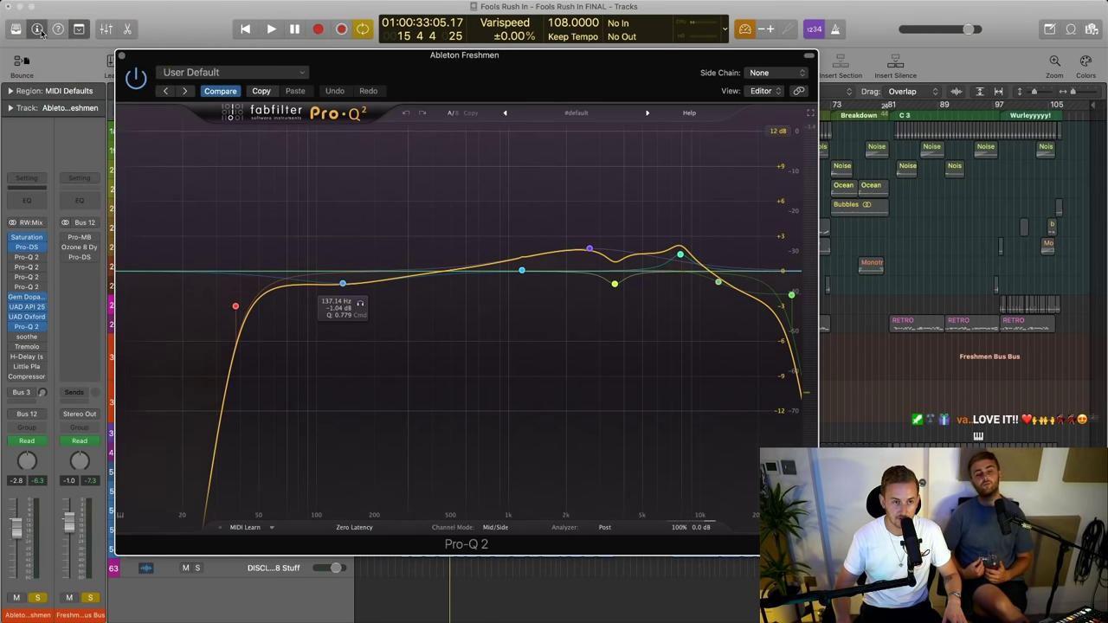
left_click(123, 56)
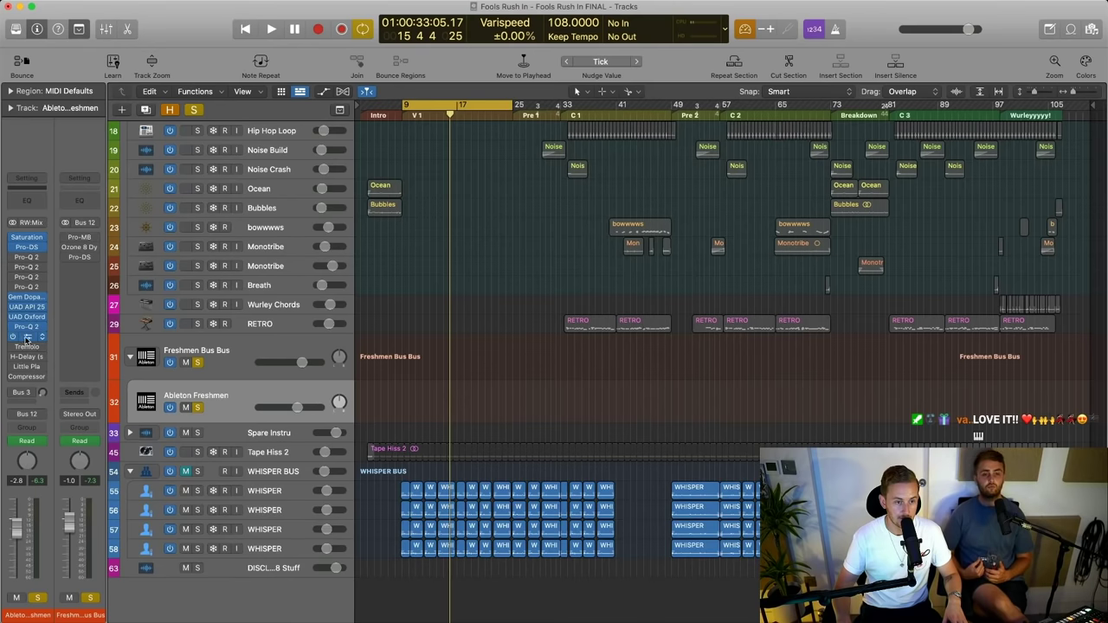
Re-enable soothe on the Ableton Freshmen channel, watch its resonance reduction during cycle playback, and close its window
left_click(26, 337)
left_click_drag(750, 163, 527, 154)
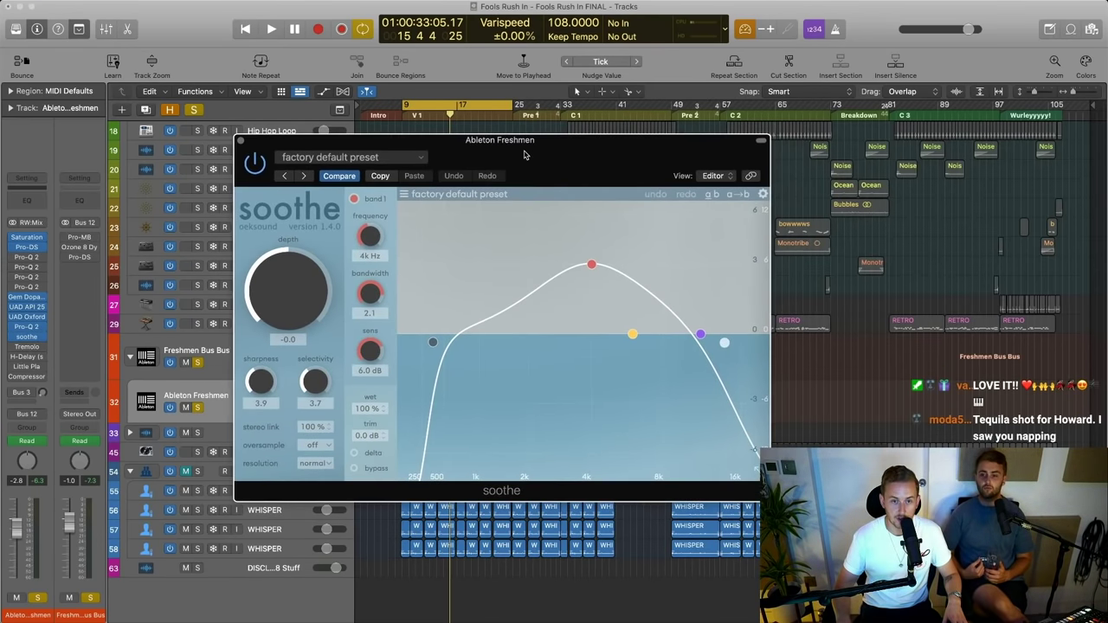
key("space")
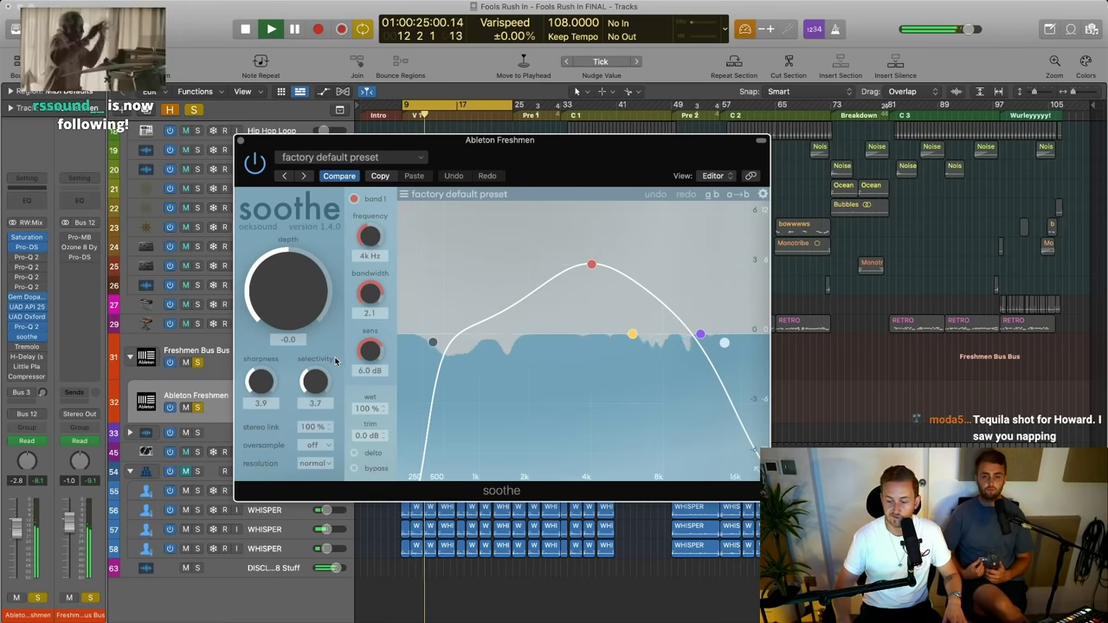
left_click_drag(555, 163, 466, 134)
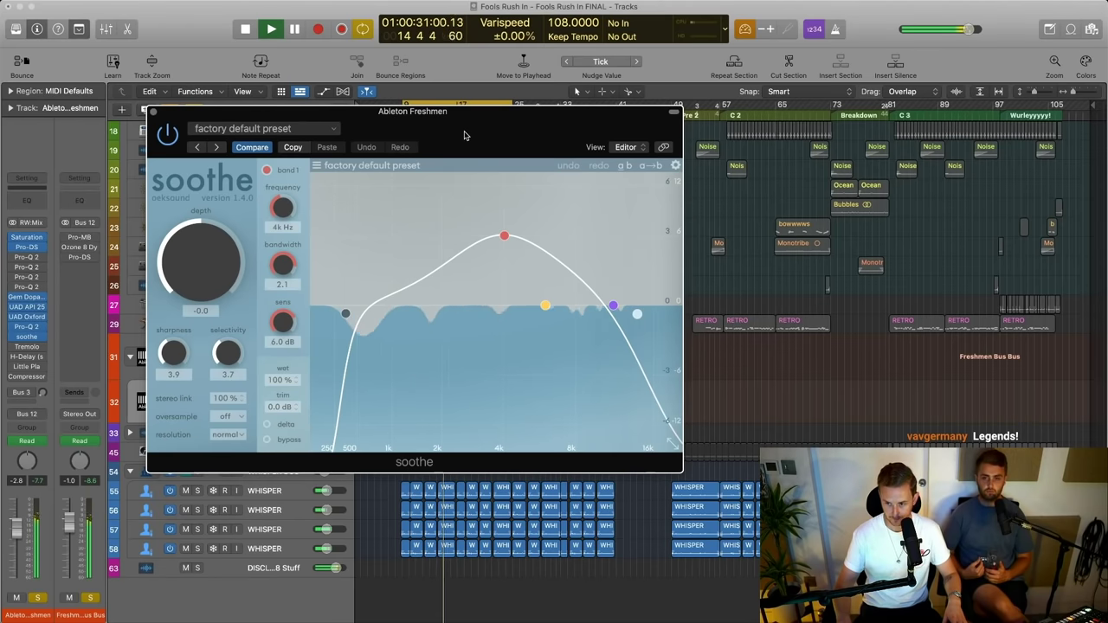
key("space")
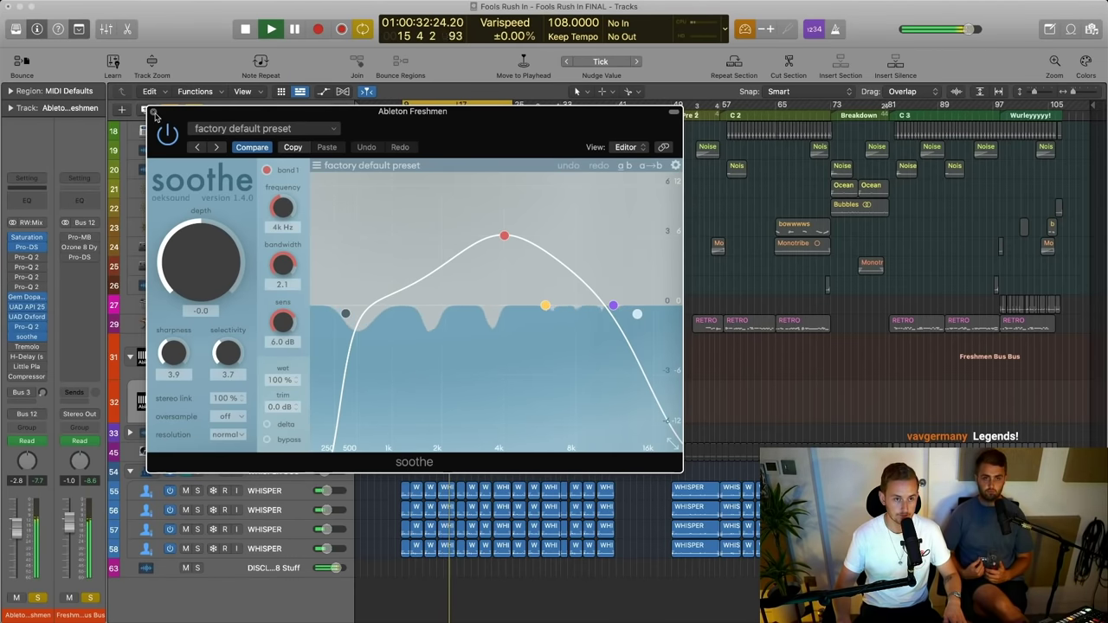
key("super+w")
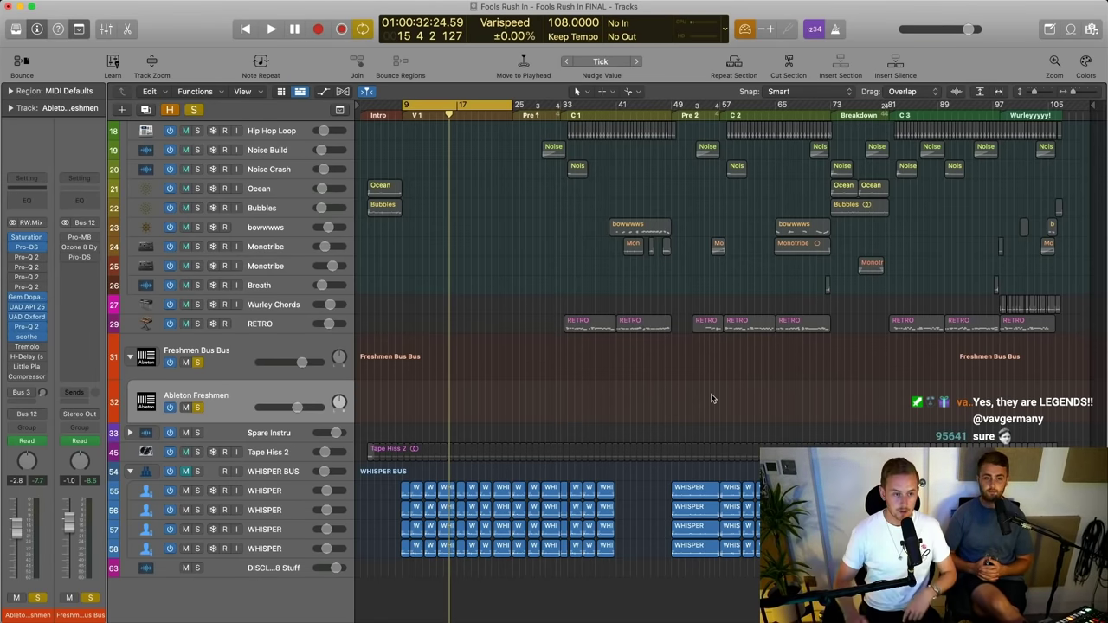
Re-enable the Tremolo on the Ableton Freshmen channel and audition its automated rate and depth from Pre 1 into Chorus 1
left_click(22, 349)
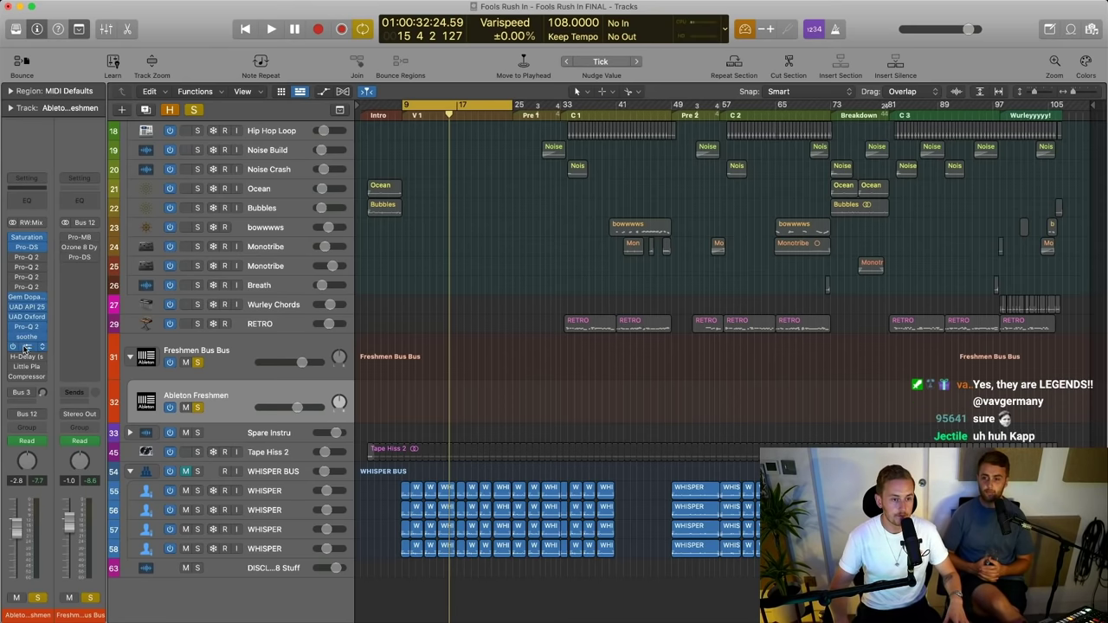
left_click_drag(680, 158, 528, 181)
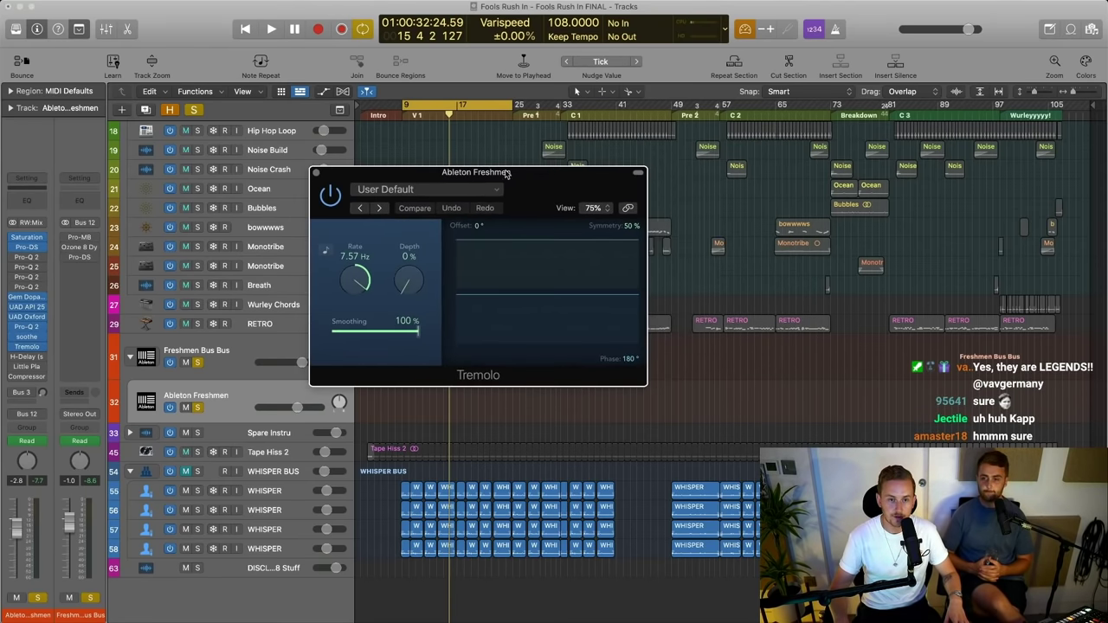
left_click(389, 116)
left_click(562, 116)
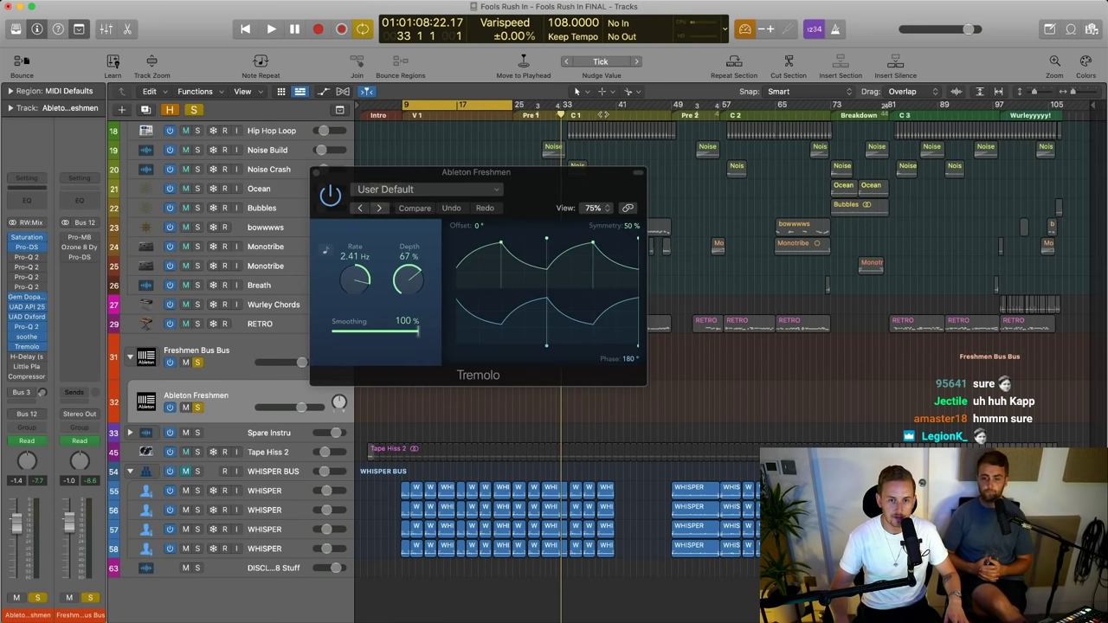
left_click(537, 115)
key("space")
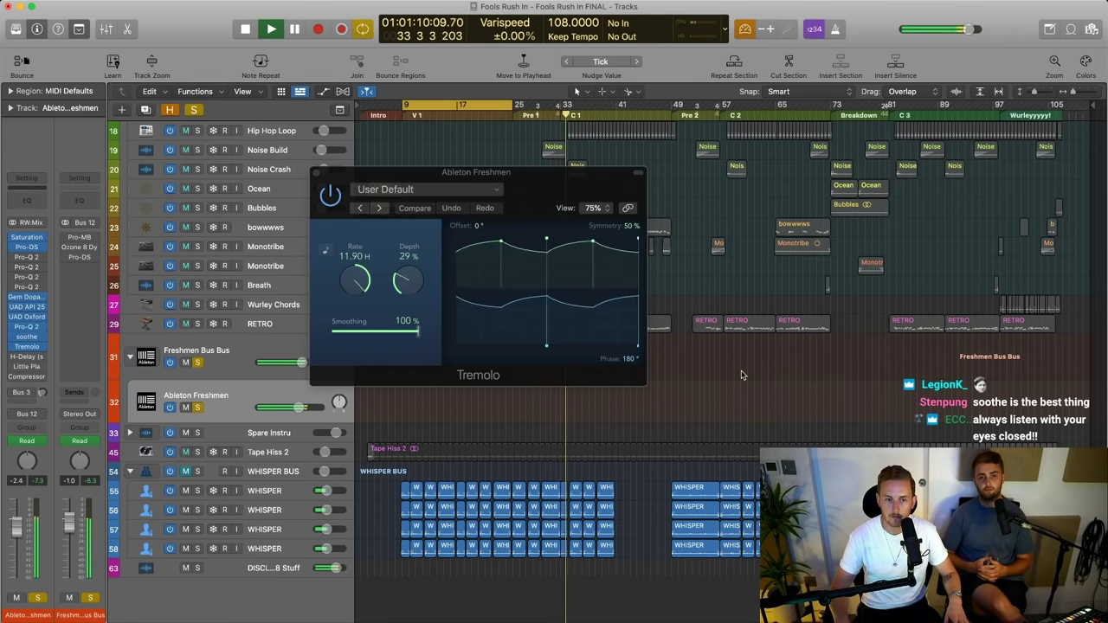
key("space")
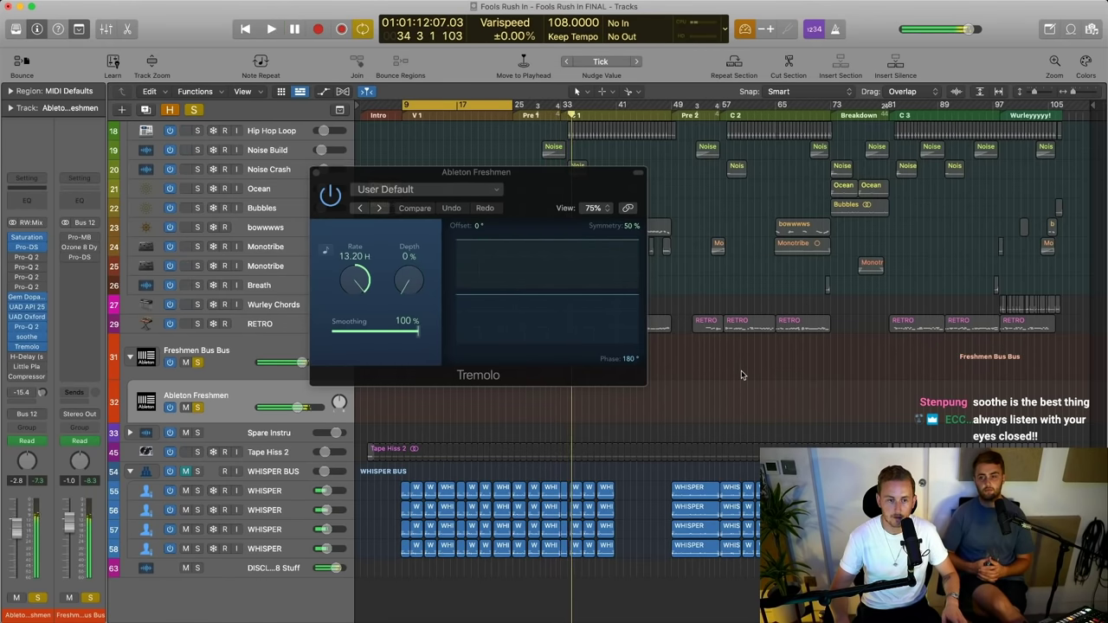
Enlarge the Tremolo window to 111% and try a phase of 0° before restoring it to 180°
left_click_drag(618, 355, 667, 382)
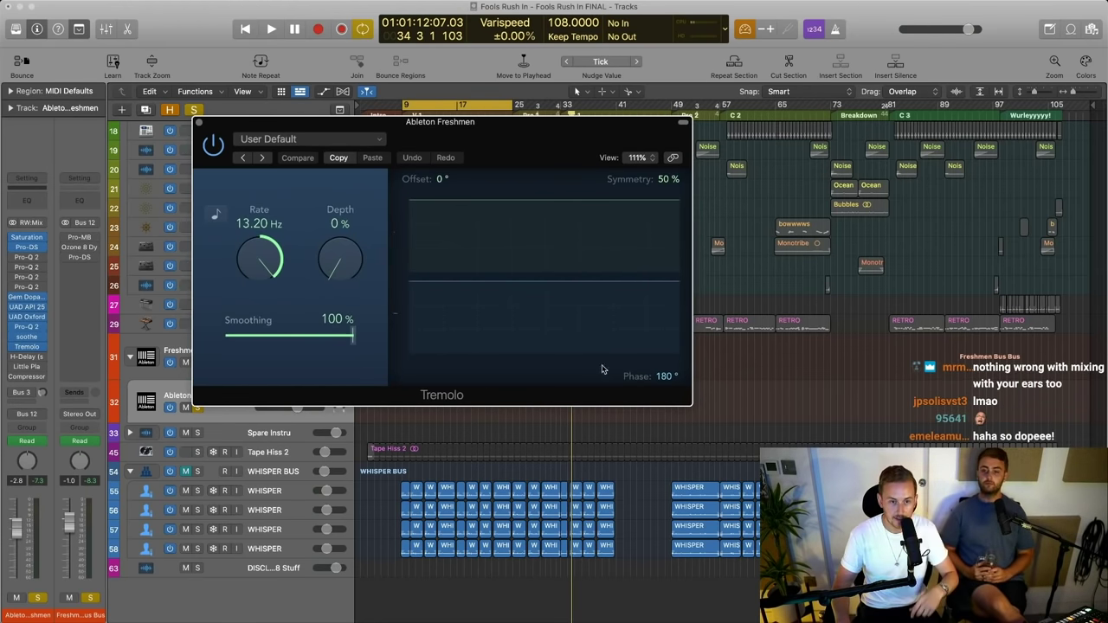
left_click_drag(638, 371, 638, 407)
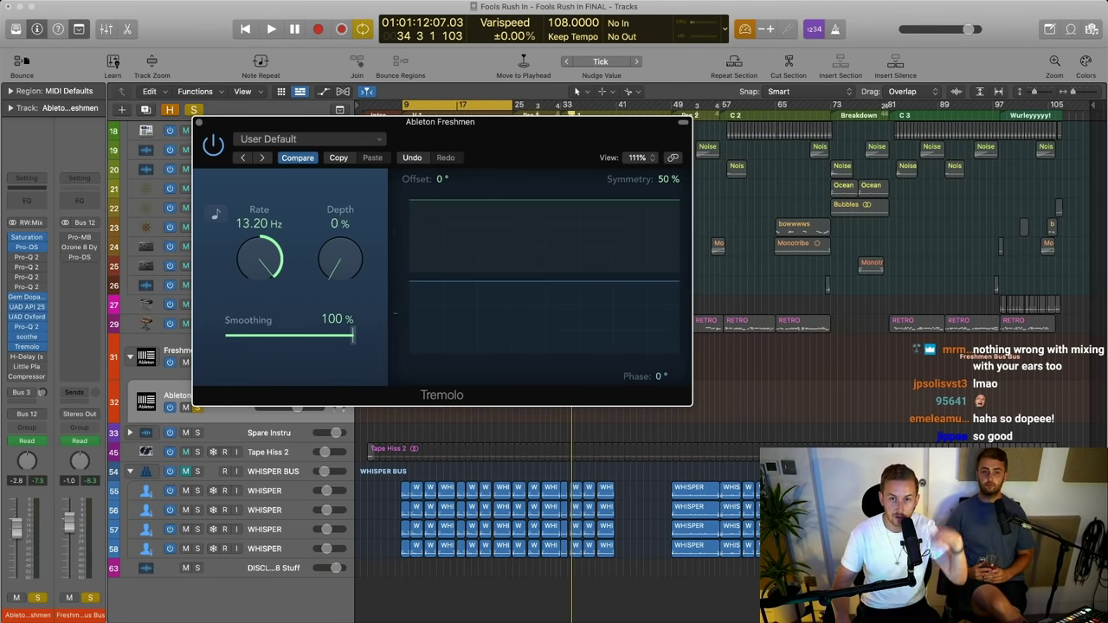
mouse_move(661, 376)
left_mouse_down()
mouse_move(661, 349)
mouse_move(663, 368)
left_mouse_up()
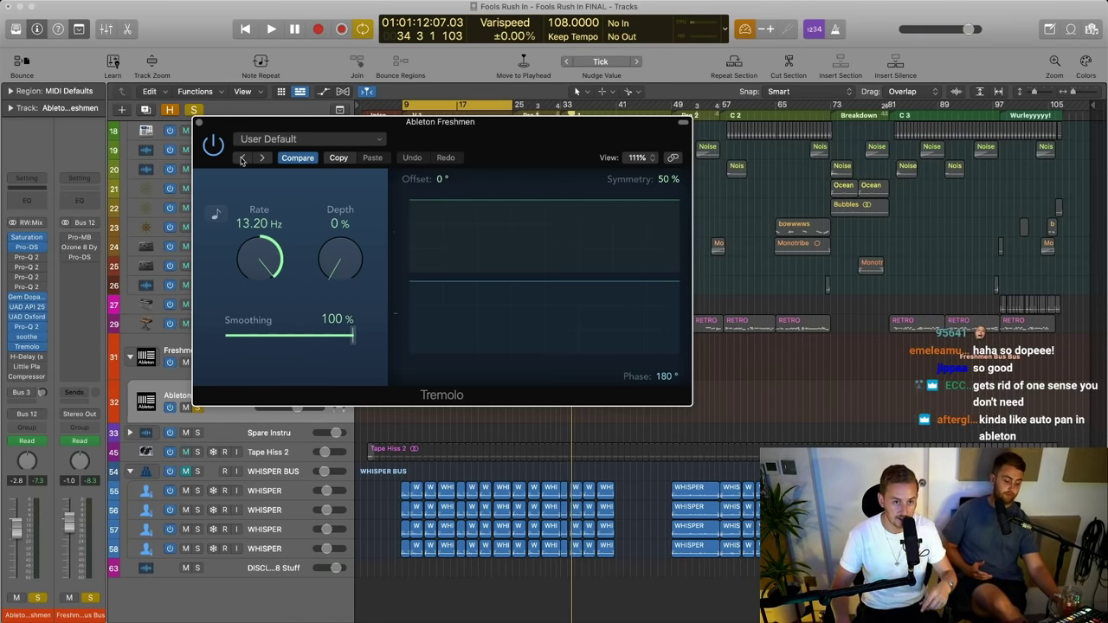
Replay the Pre 1 section, set the Tremolo's smoothing to 0%, and close the plug-in and stop playback
left_click_drag(468, 121, 535, 244)
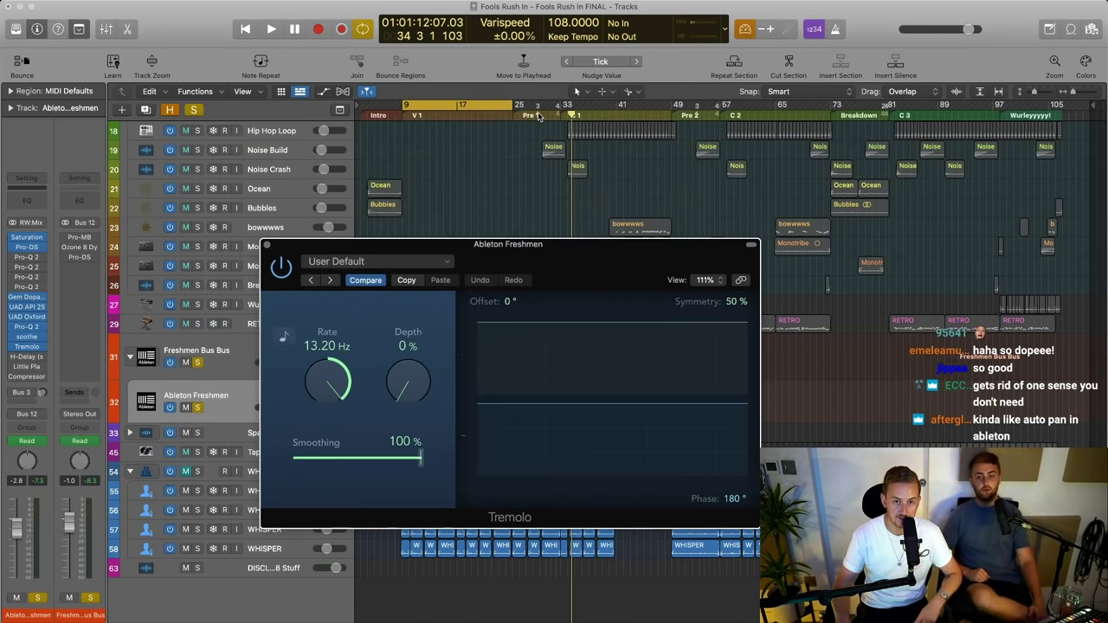
double_click(538, 113)
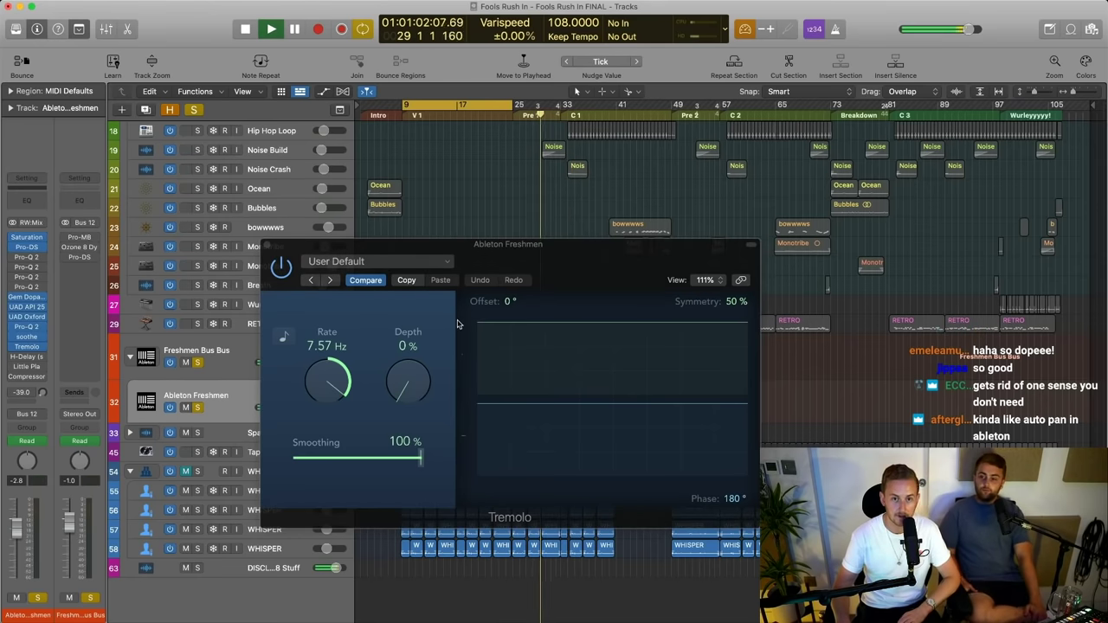
left_click_drag(433, 258, 351, 173)
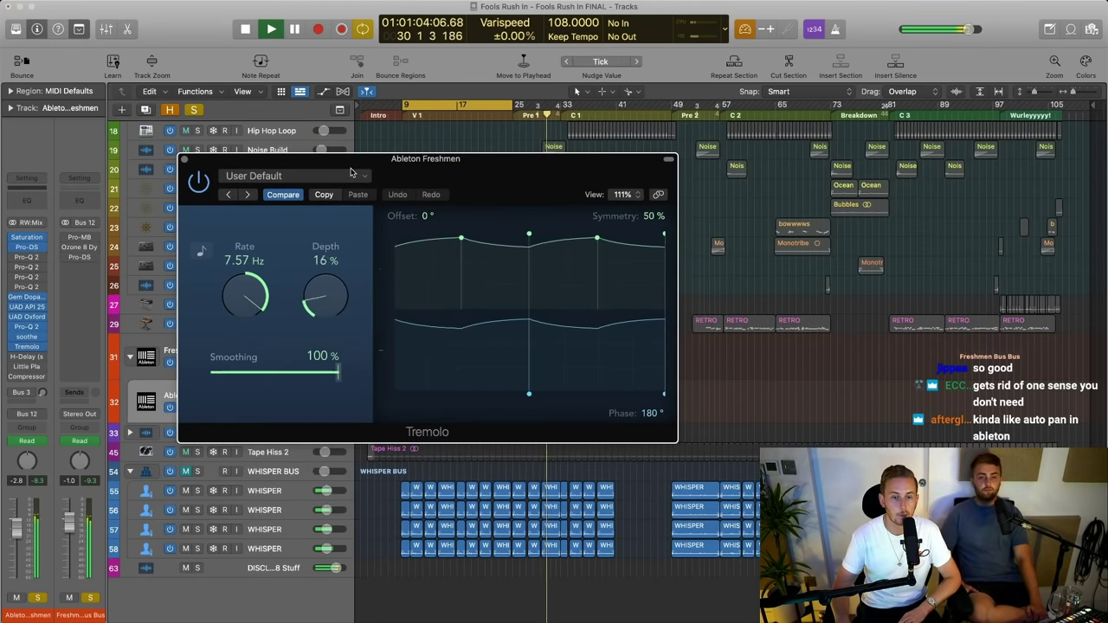
left_click_drag(338, 371, 185, 379)
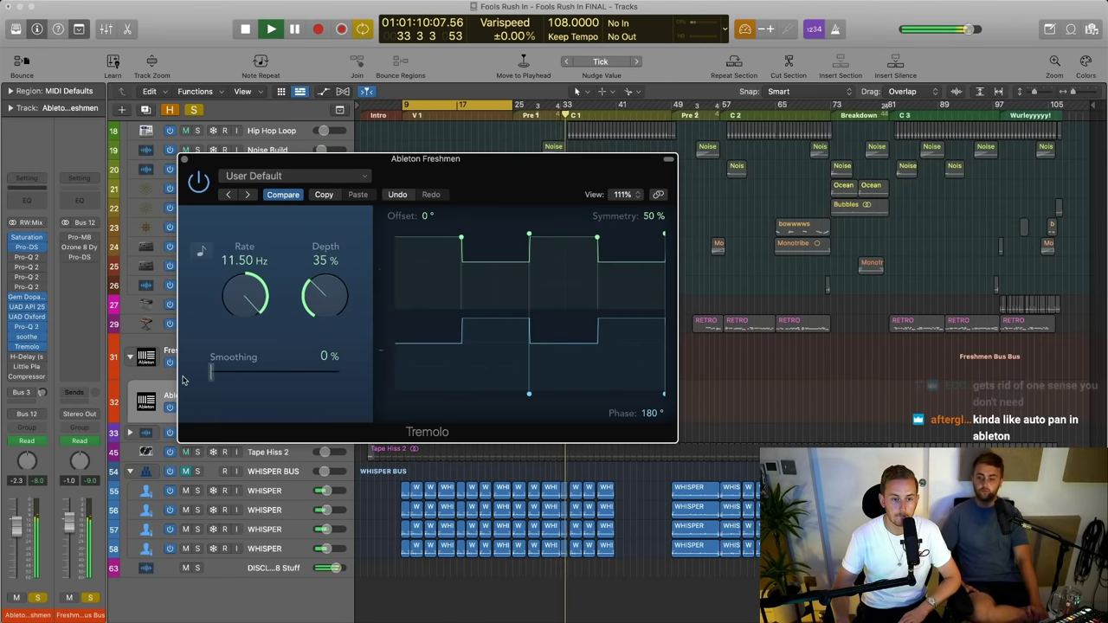
left_click(183, 159)
key("space")
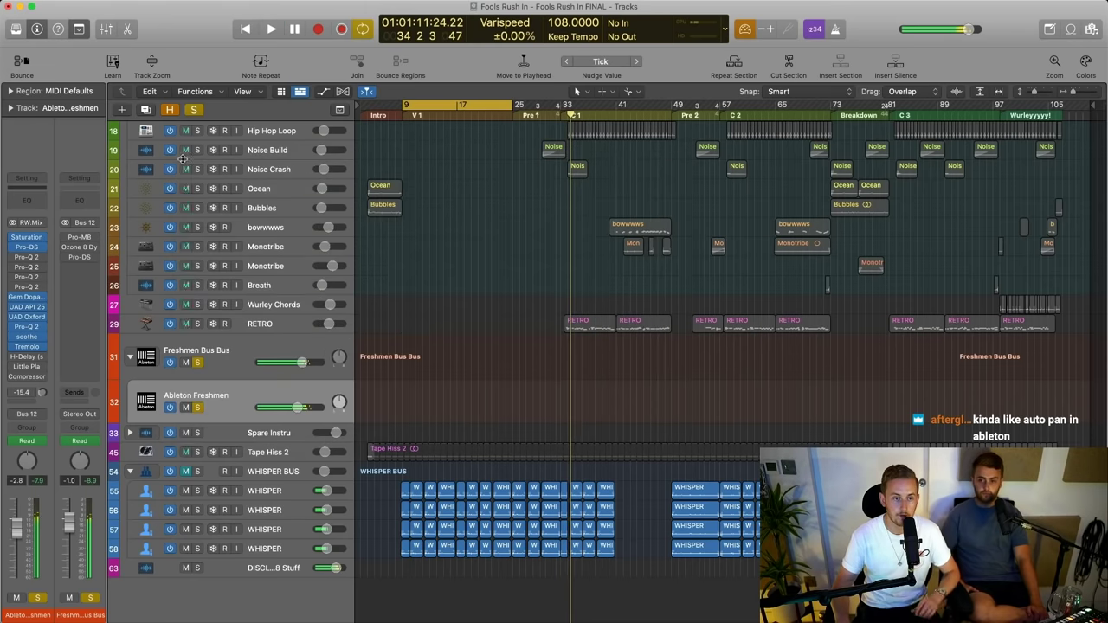
Re-enable H-Delay and Little Plate on the Ableton Freshmen channel, audition them from Pre 1, and close both windows
left_click(11, 357)
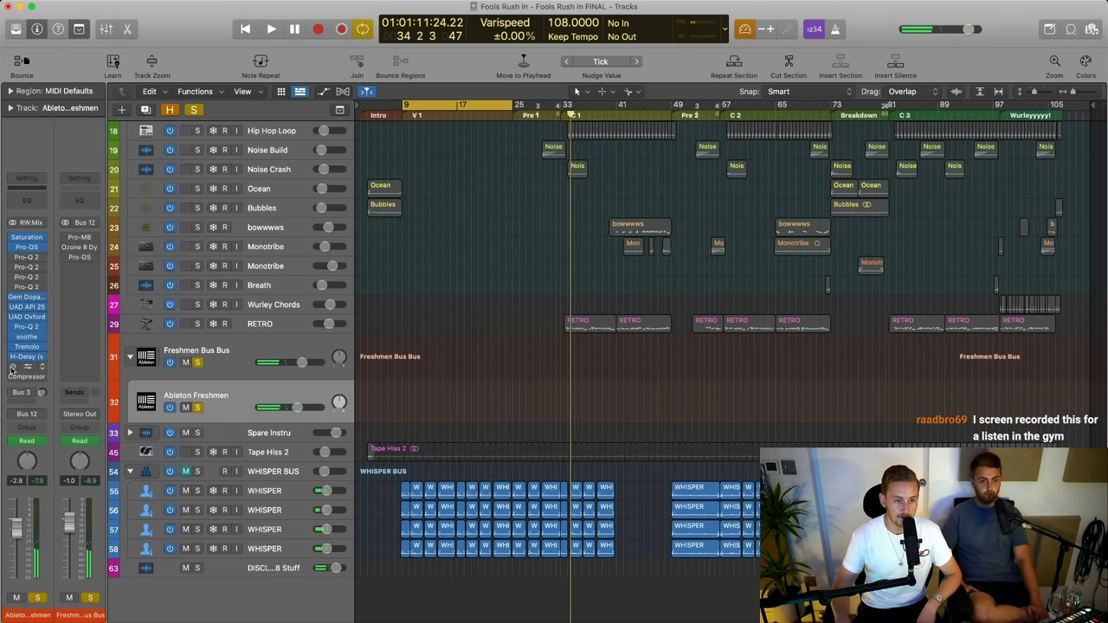
left_click_drag(659, 153, 239, 100)
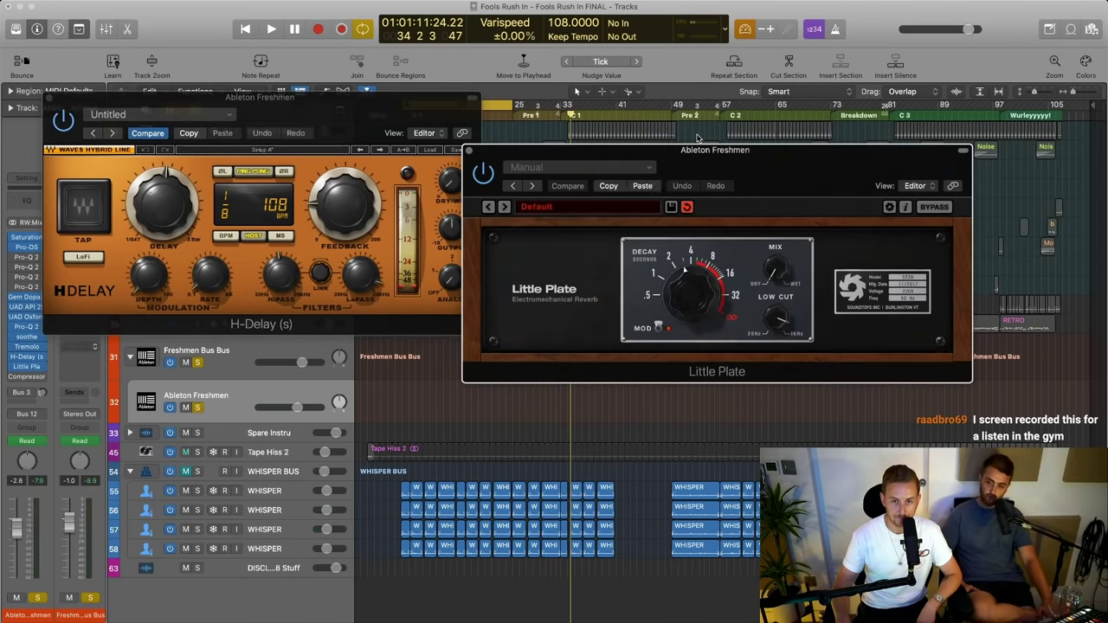
left_click_drag(720, 162, 572, 277)
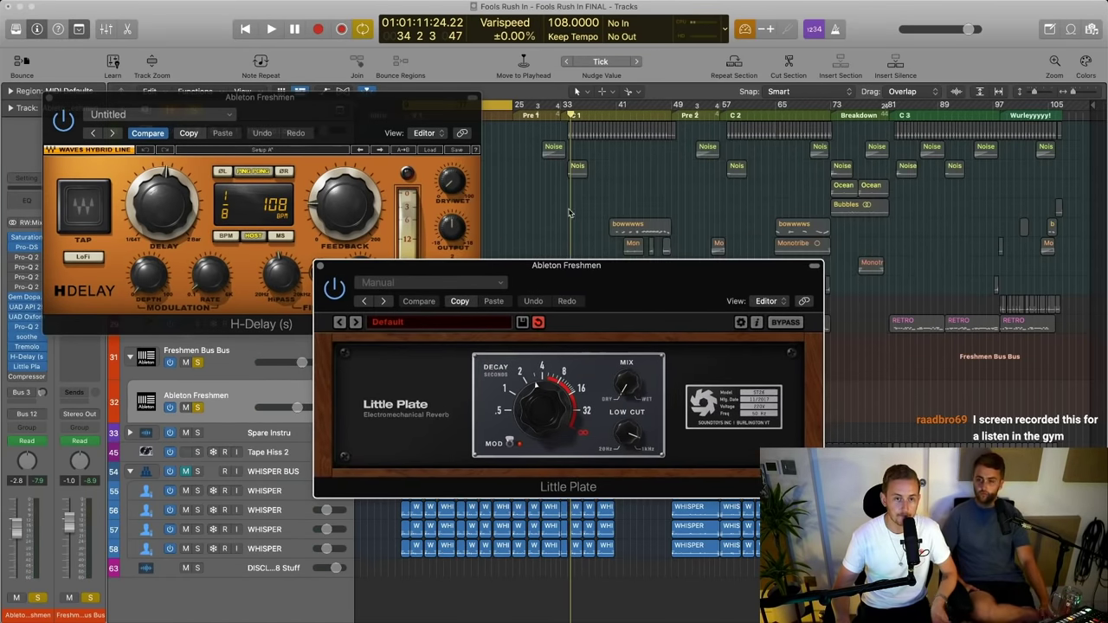
left_click(539, 115)
key("space")
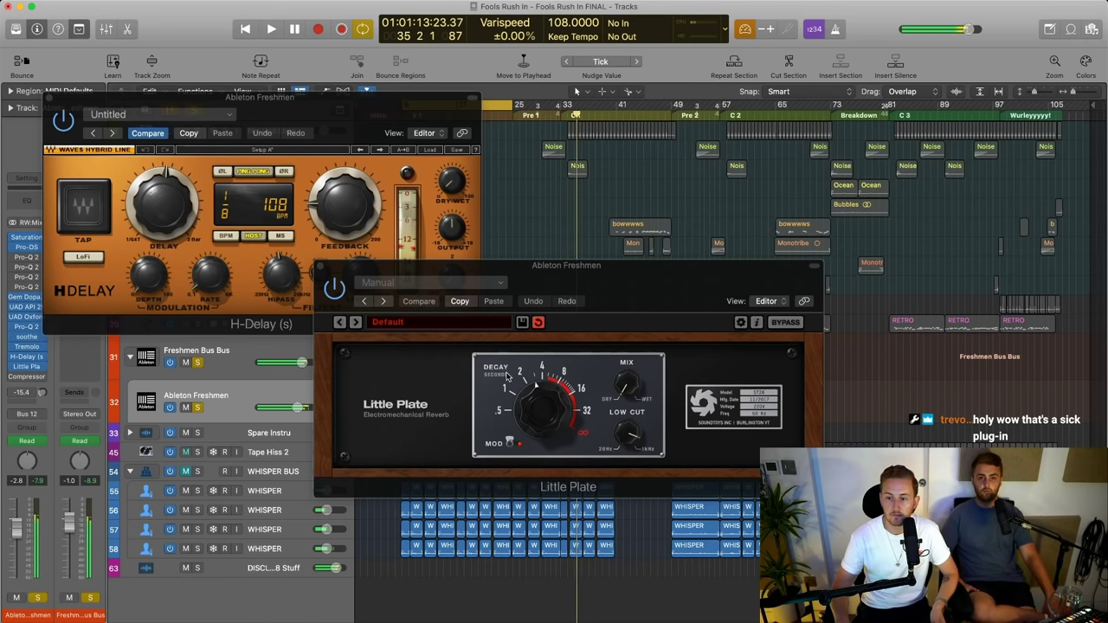
left_click(319, 267)
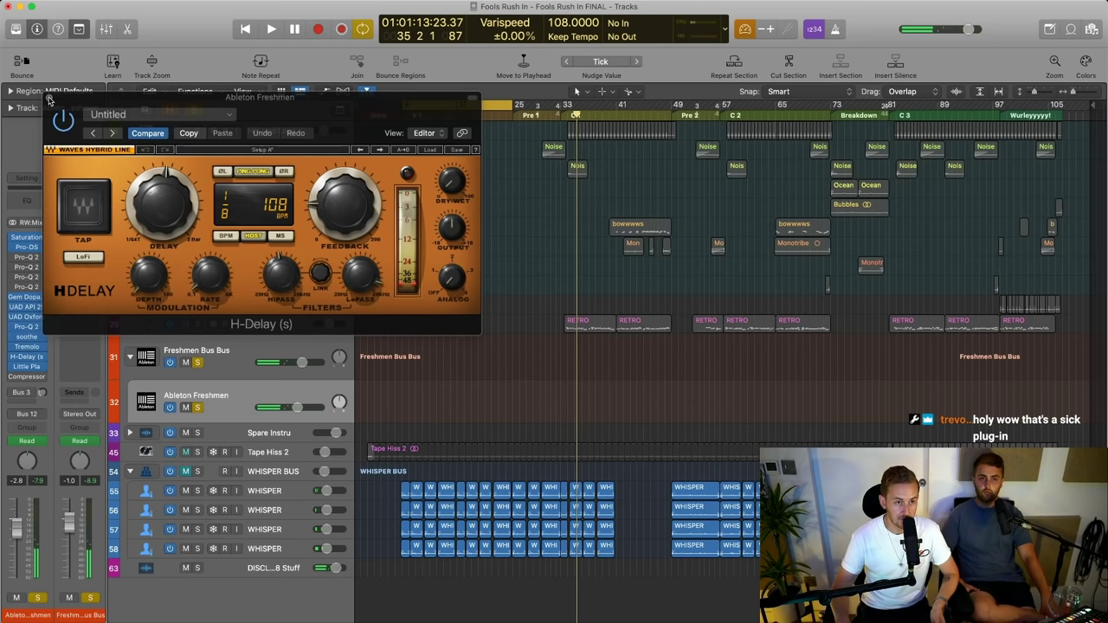
left_click(49, 99)
Close the H-Delay window, re-enable the sidechain Compressor on the Ableton Freshmen channel, and solo the Sidechains track
left_click(502, 104)
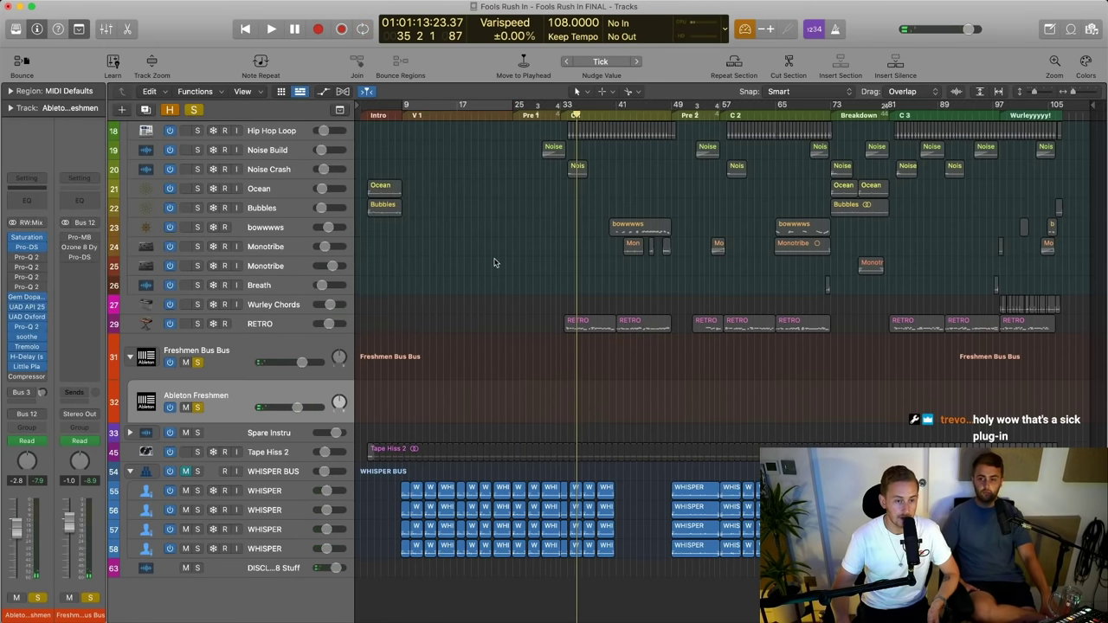
left_click(27, 378)
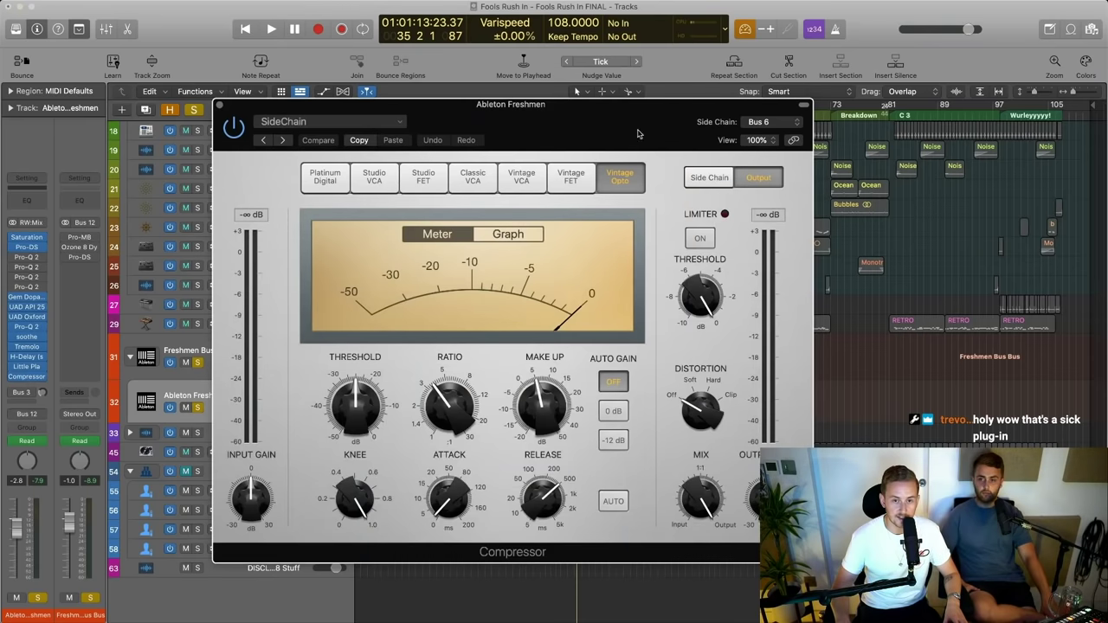
scroll(239, 138, "up", 4)
scroll(239, 139, "up", 5)
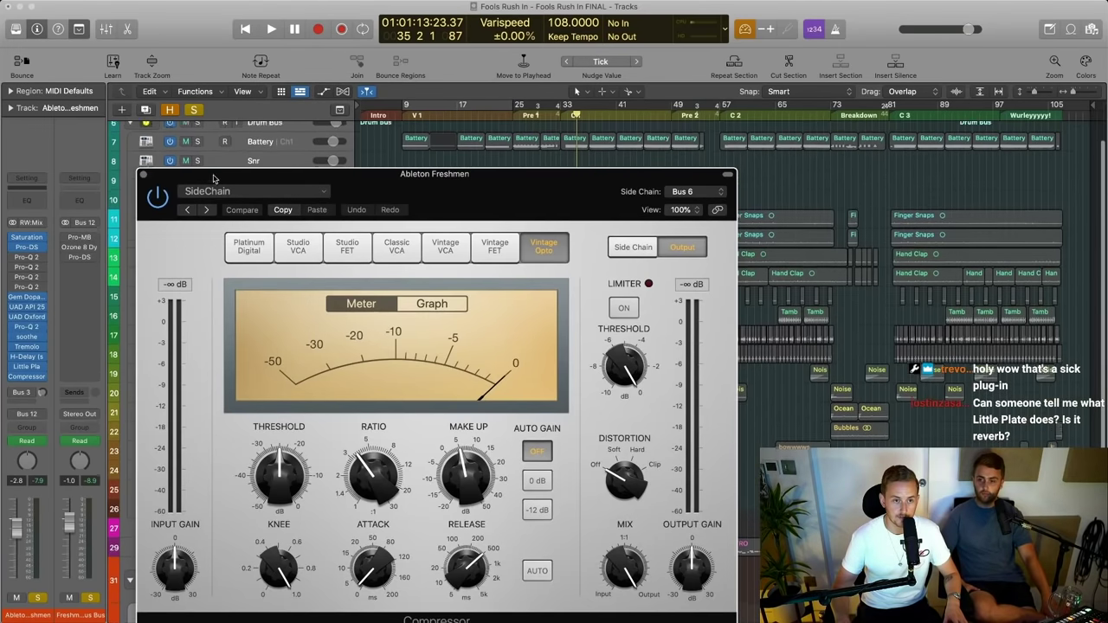
left_click(198, 130)
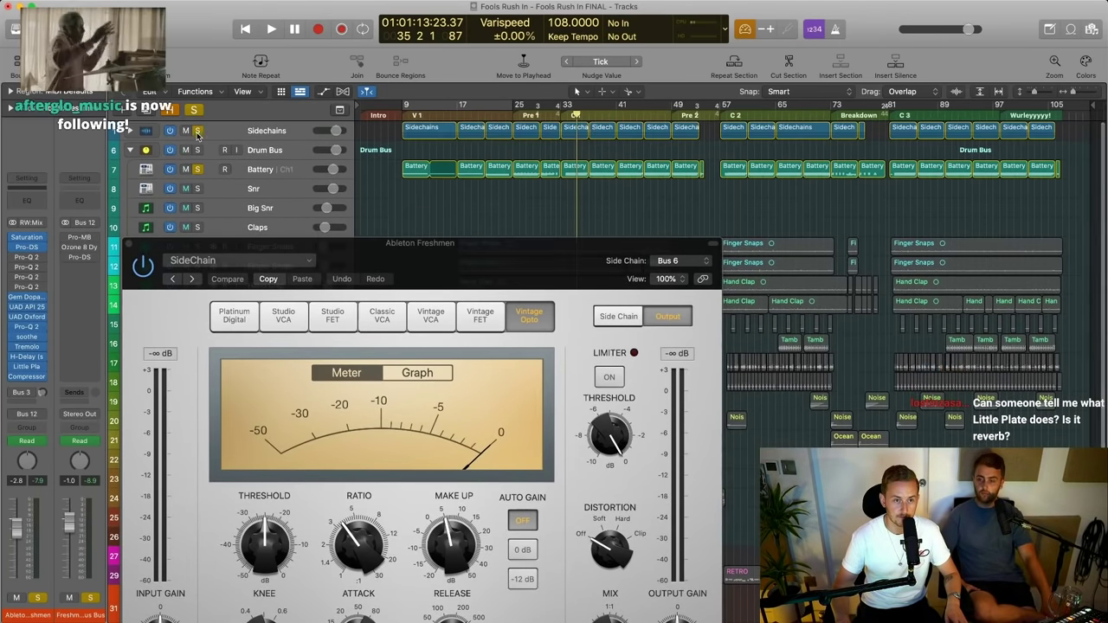
Audition the Compressor's sidechain pumping twice from the end of Pre 1 into Chorus 1, and close its window
left_click(555, 114)
key("space")
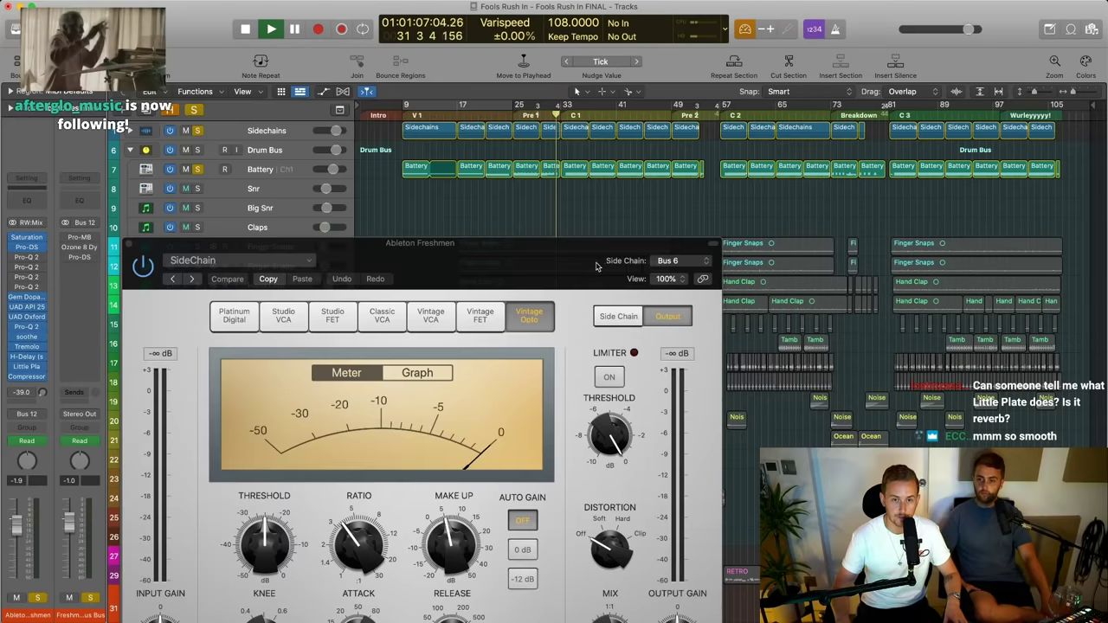
left_click_drag(599, 267, 617, 107)
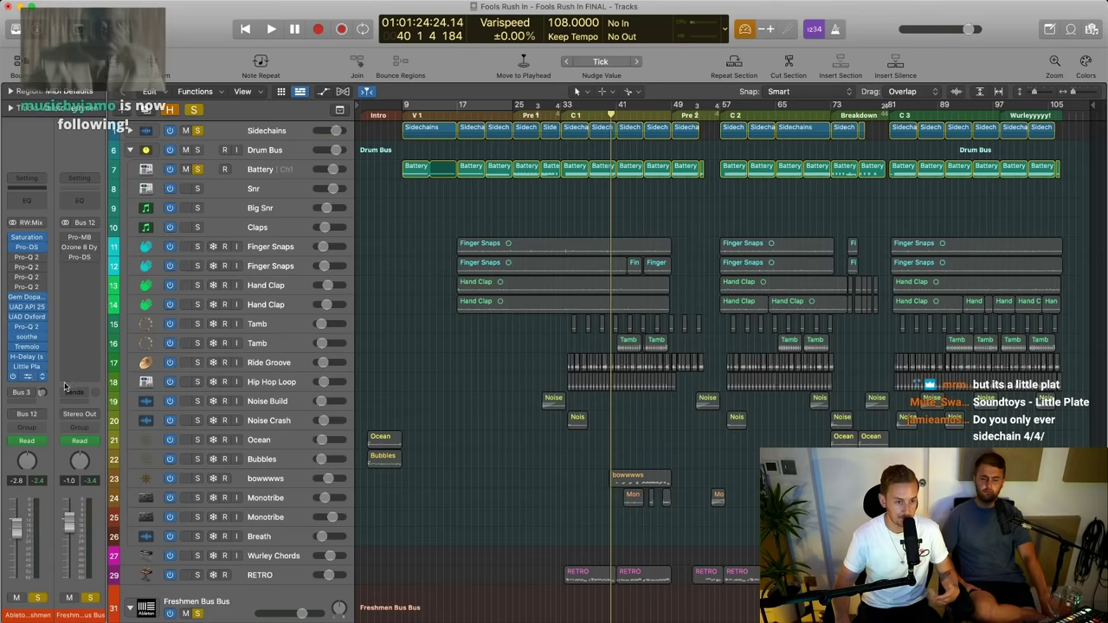
left_click(33, 377)
left_click_drag(476, 82, 499, 104)
left_click(555, 115)
key("space")
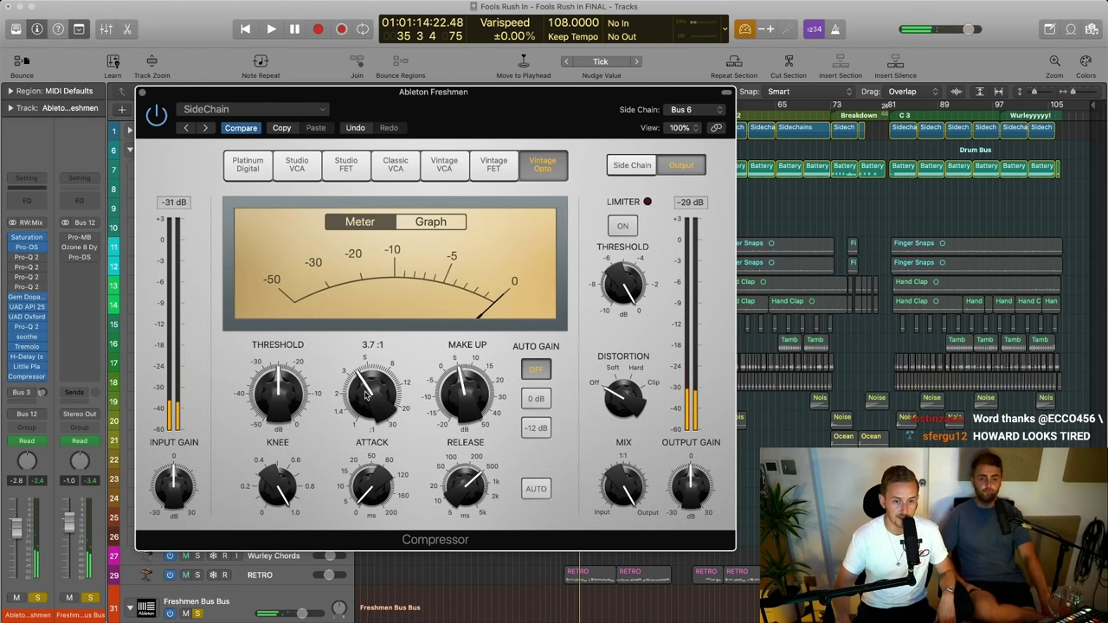
left_click(142, 93)
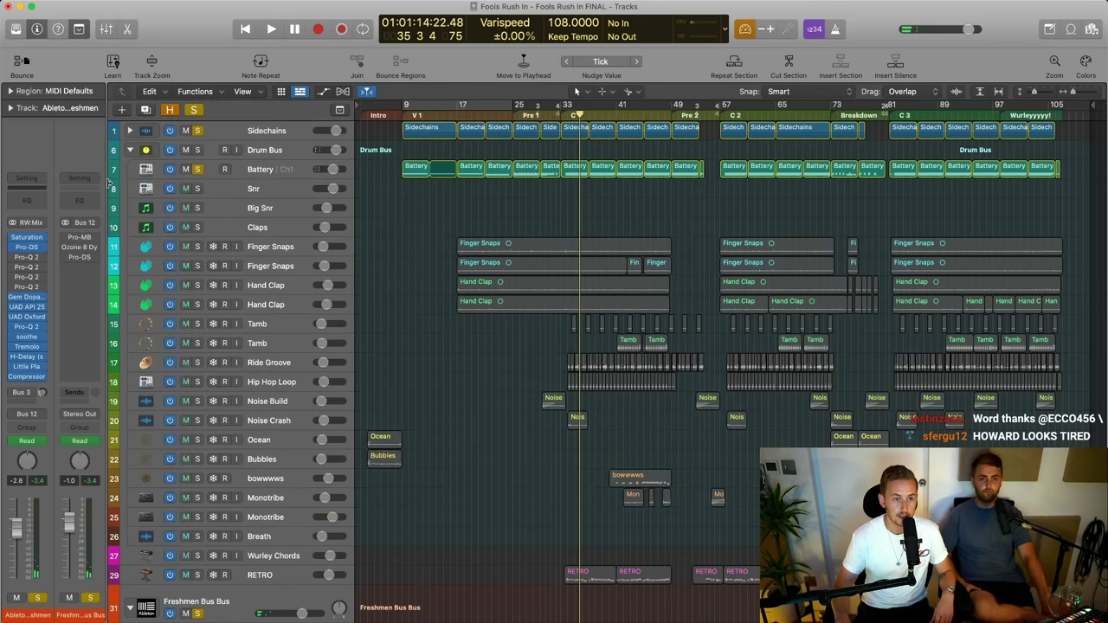
Re-enable the Bus 3 send on Ableton Freshmen, and check the Chorus settings on the Logic Chorus aux before closing the plug-in
left_click(26, 394)
left_click(74, 237)
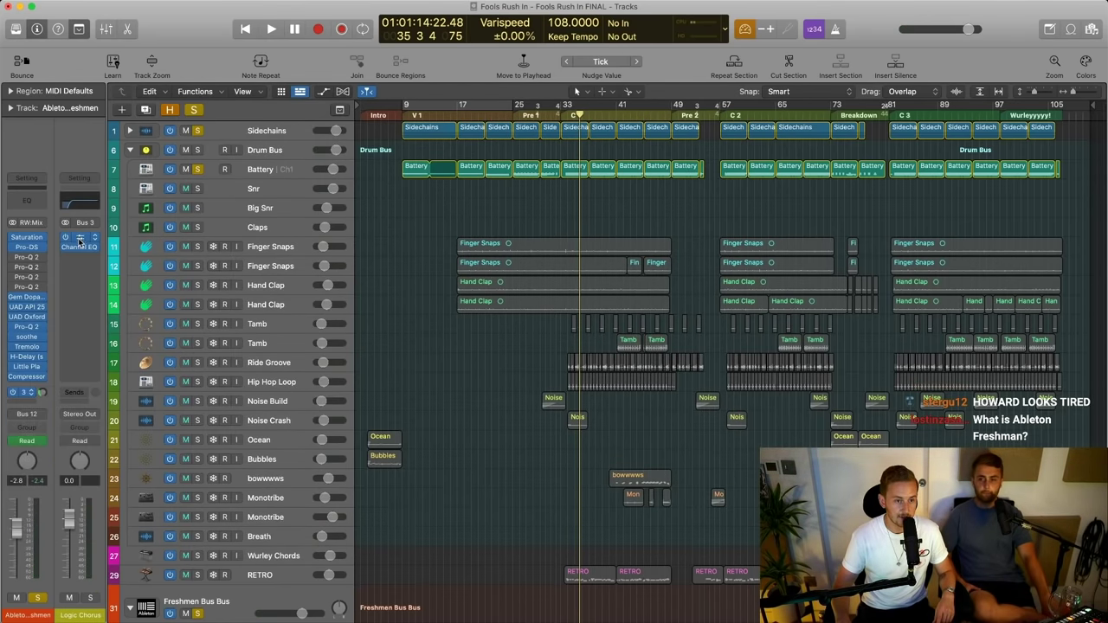
left_click(78, 240)
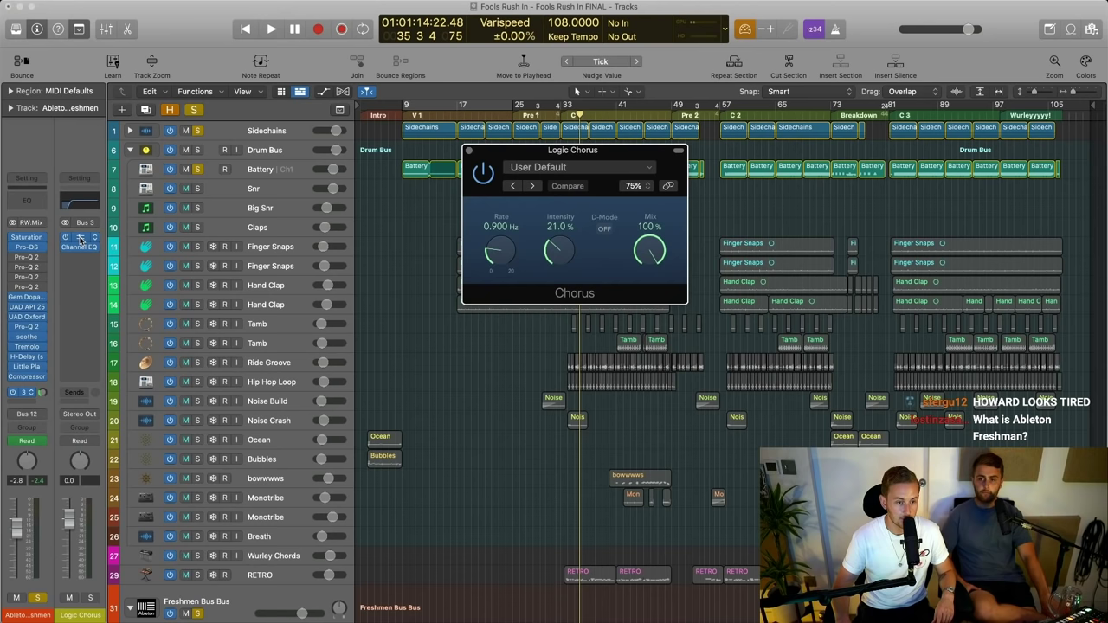
left_click(80, 240)
Bring up the Freshmen Bus Bus channel through the Bus 12 output, re-enable its Pro-MB, and audition it
left_click(27, 414)
left_click(90, 239)
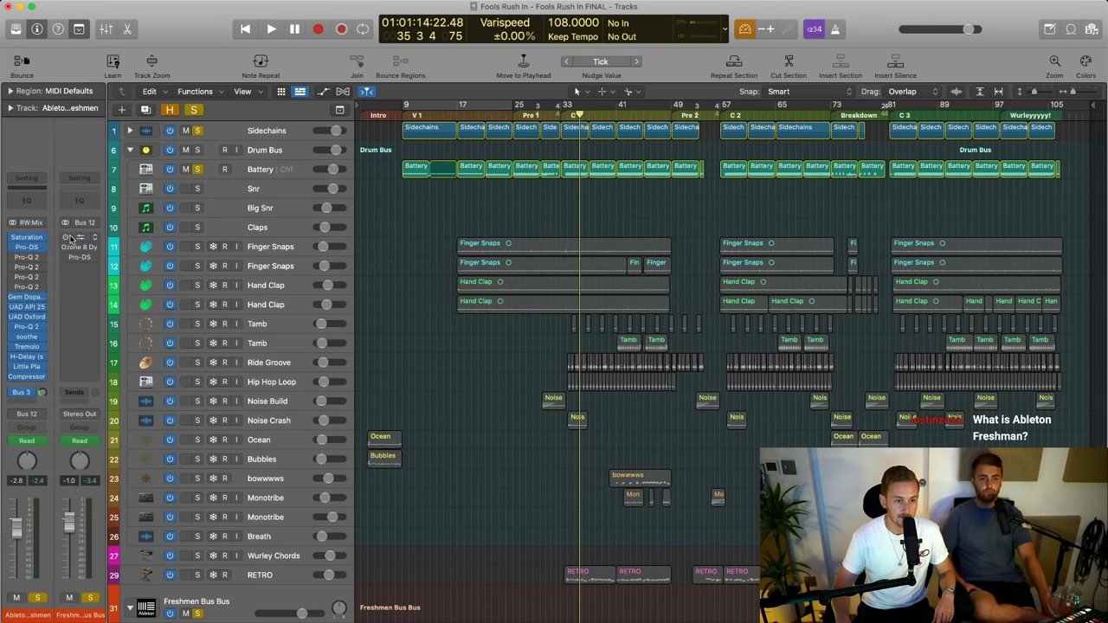
left_click(77, 239)
left_click_drag(636, 152, 269, 71)
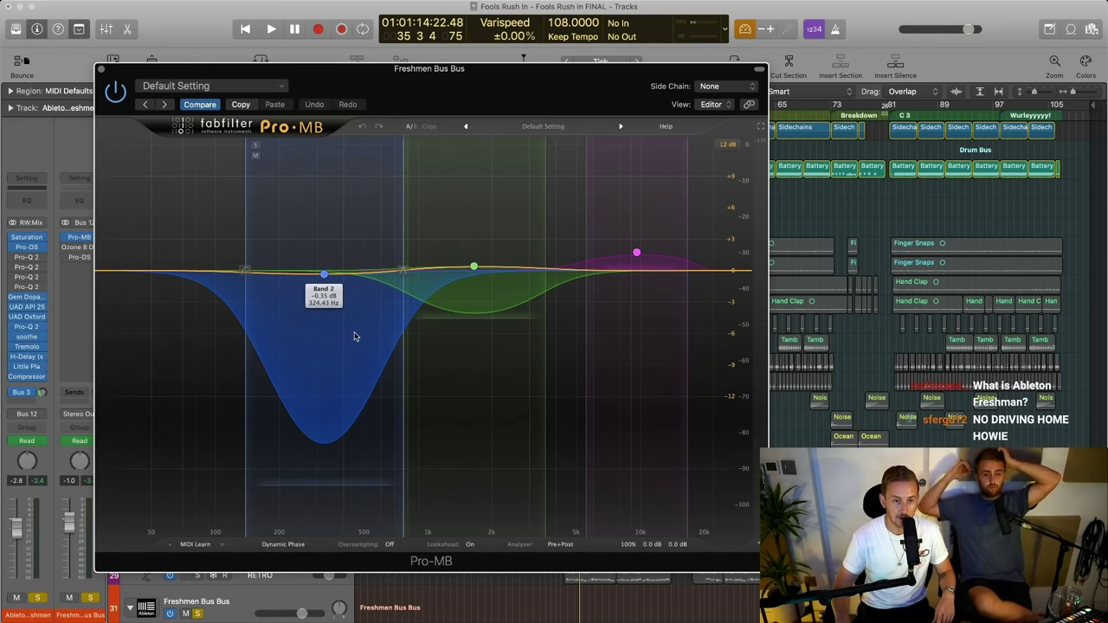
key("space")
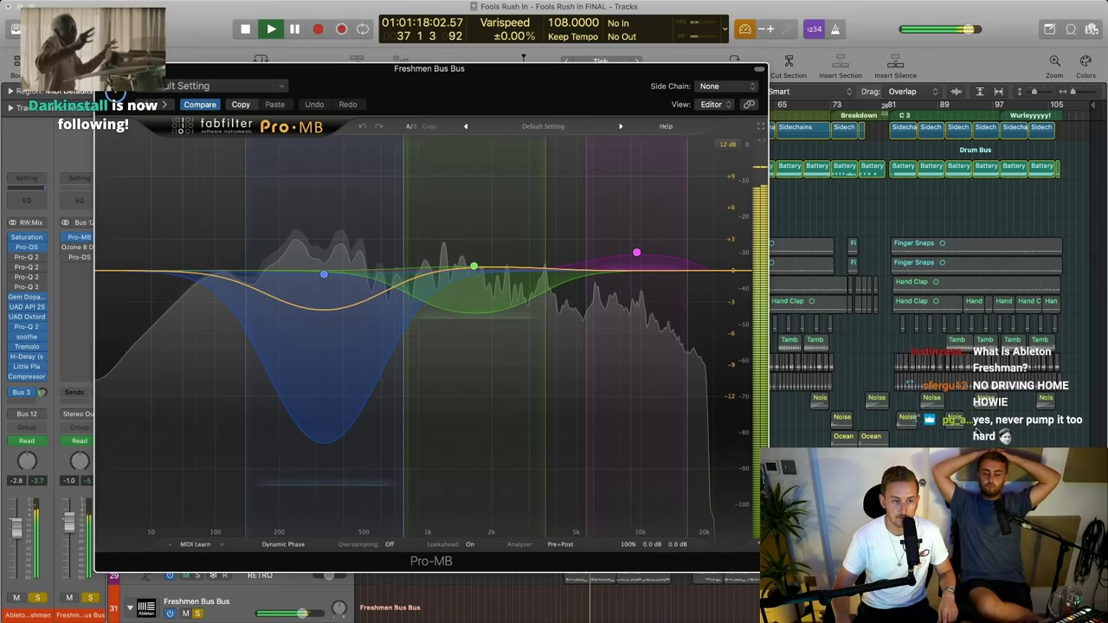
key("space")
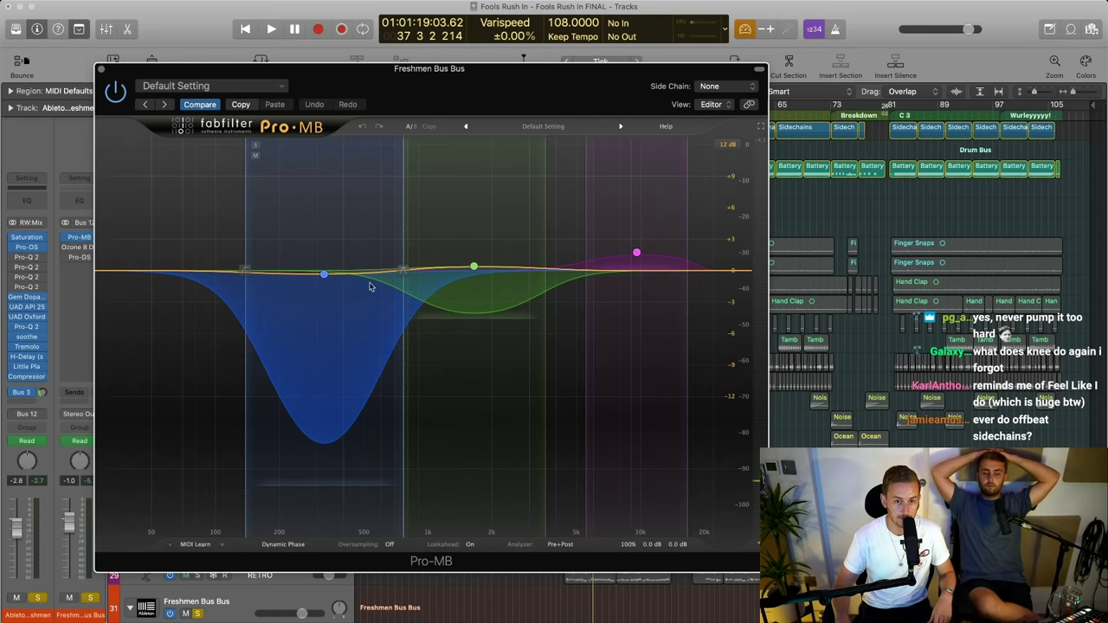
Replay from Pre 1 into Chorus 1 to watch Pro-MB's multiband compression, and stop playback and close the plug-in
left_click_drag(485, 61, 512, 162)
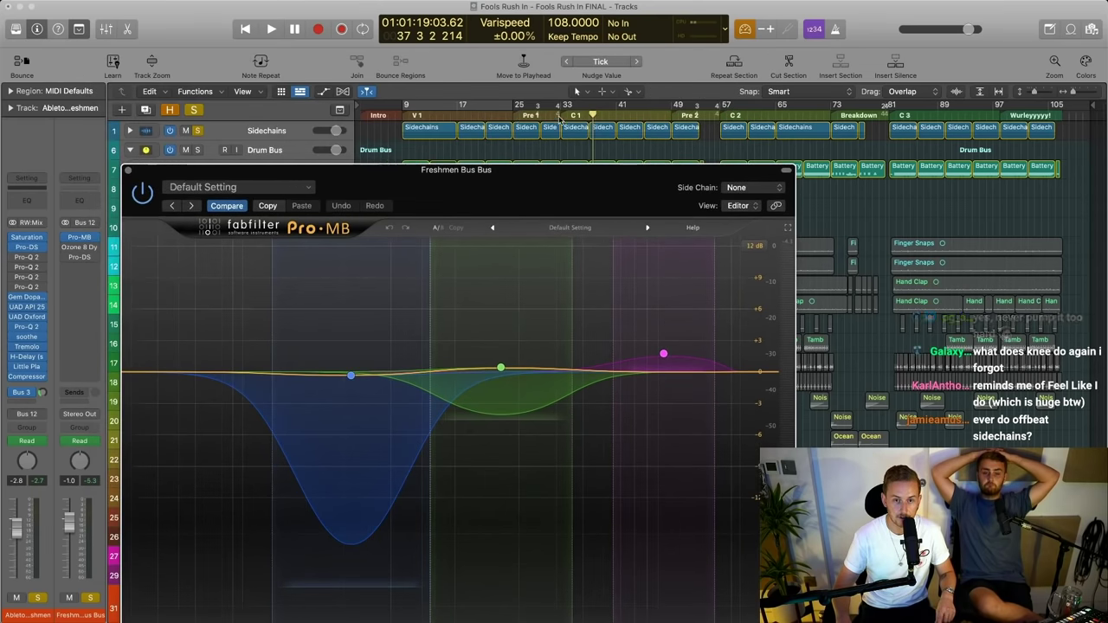
key("space")
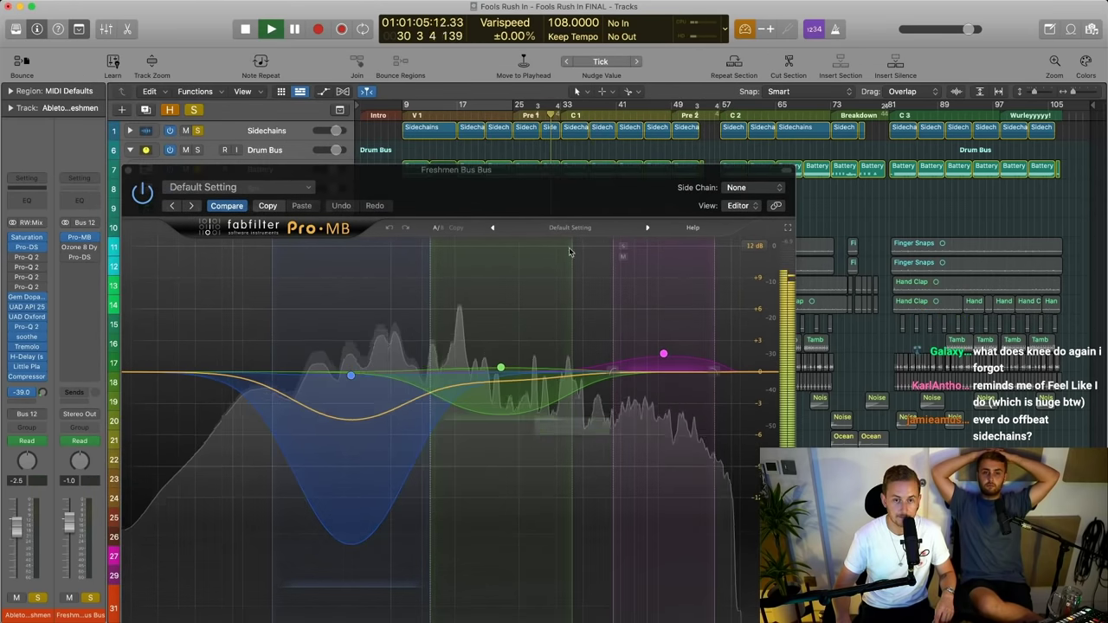
left_click_drag(555, 206, 525, 110)
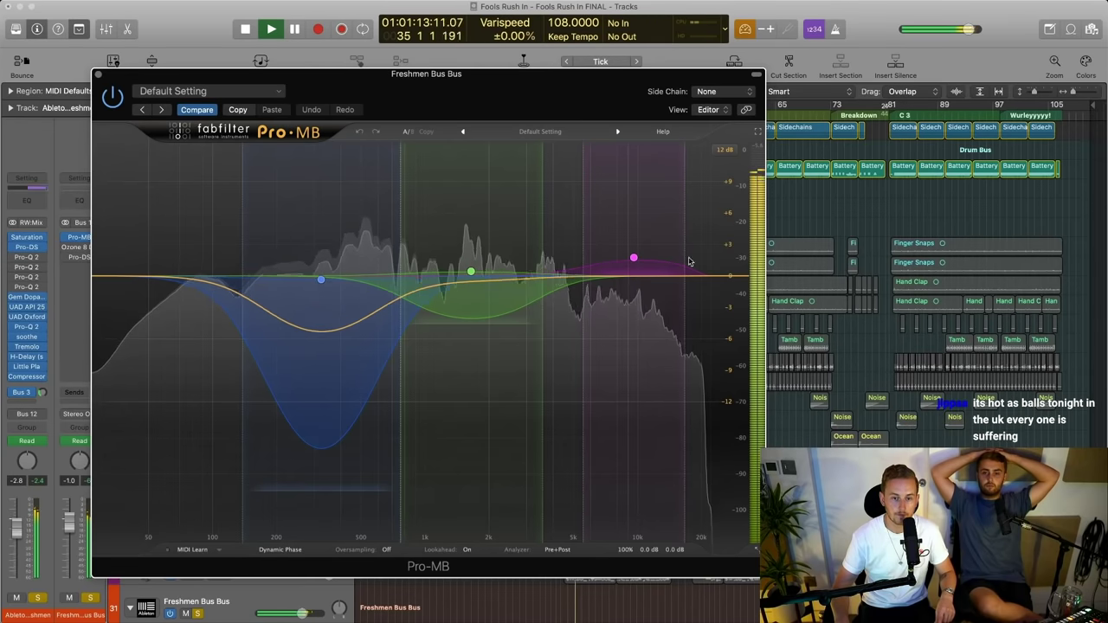
key("space")
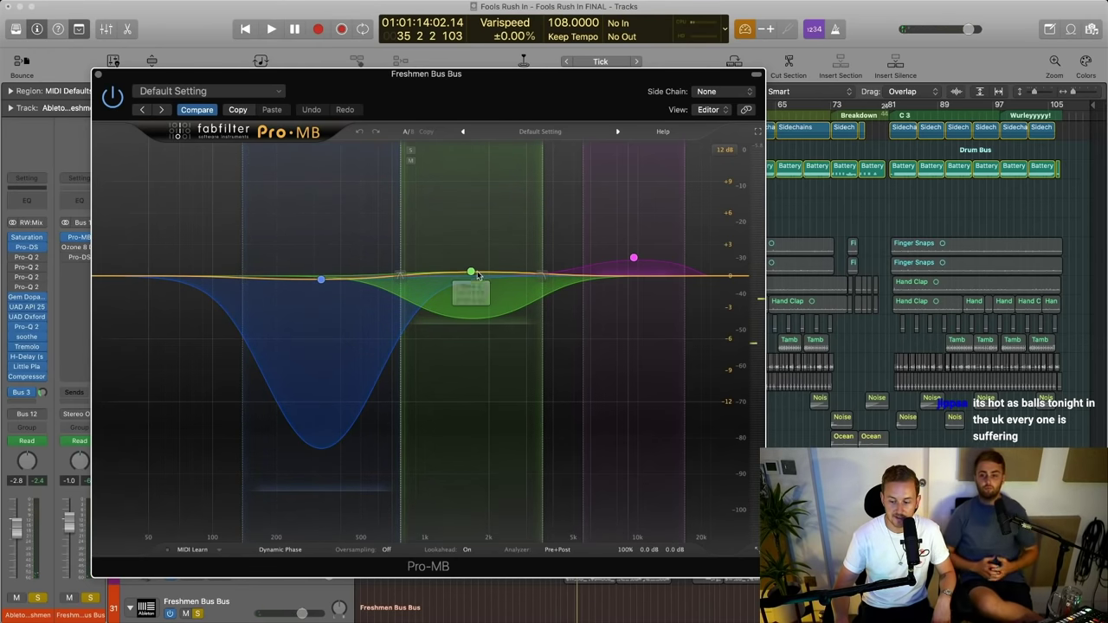
left_click(98, 74)
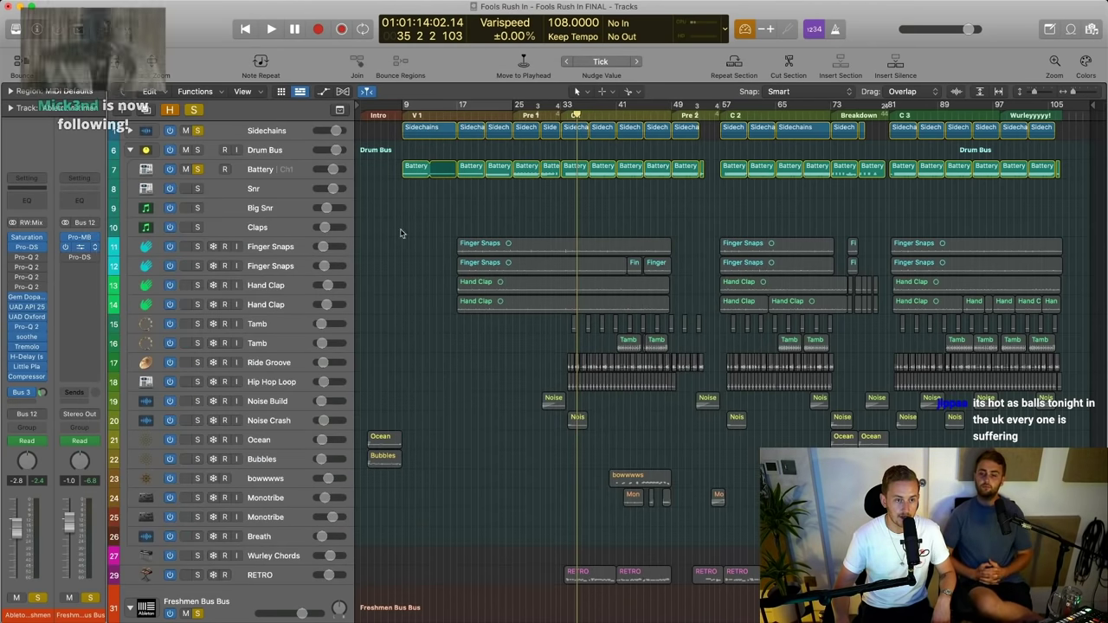
Re-enable Ozone 8 Dynamic EQ on Freshmen Bus Bus, audition it from the end of Pre 1, and close its window
left_click(69, 247)
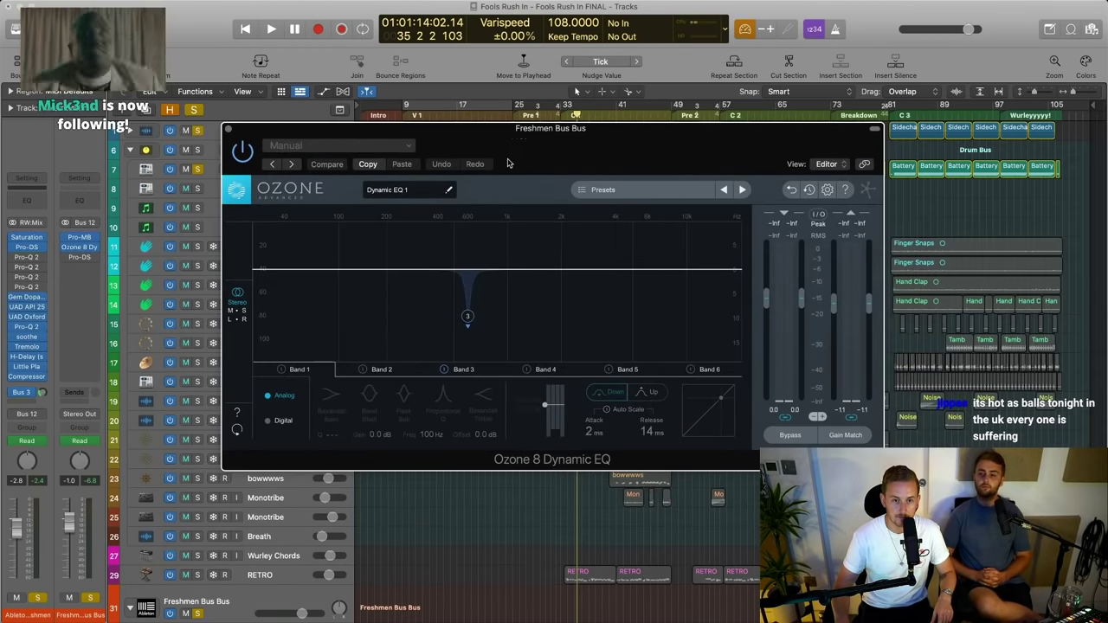
left_click_drag(507, 156, 507, 240)
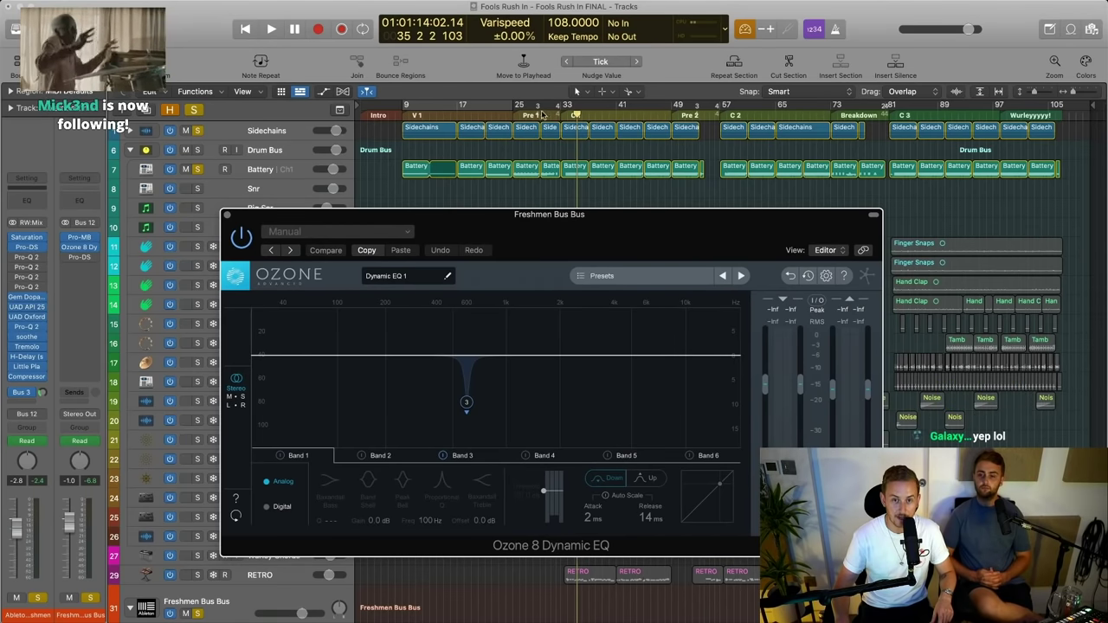
left_click(555, 116)
key("space")
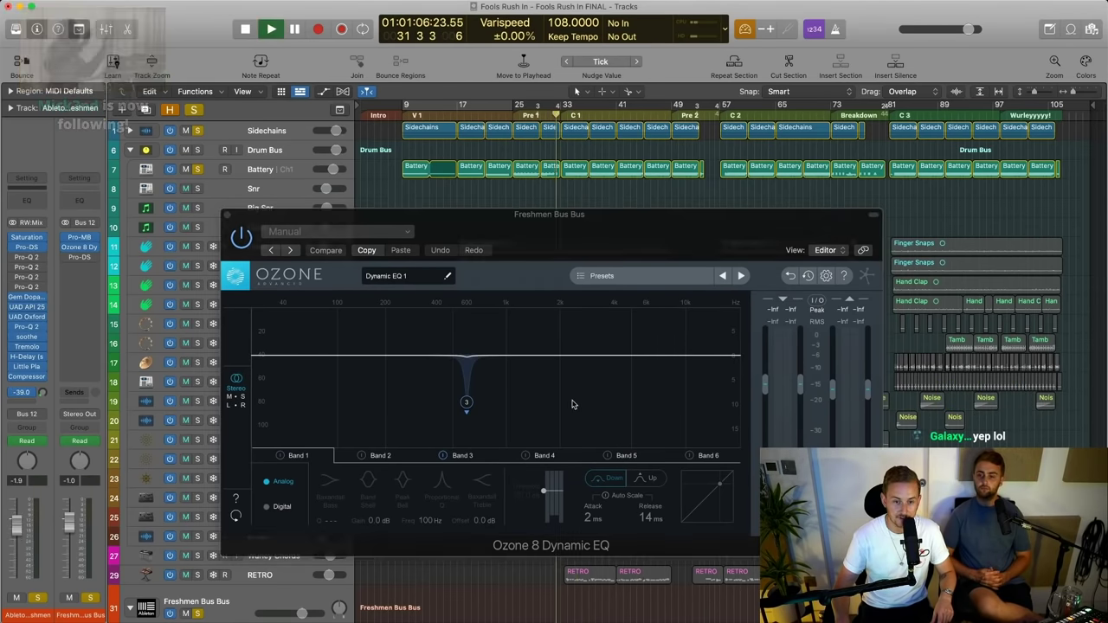
left_click_drag(592, 210, 579, 162)
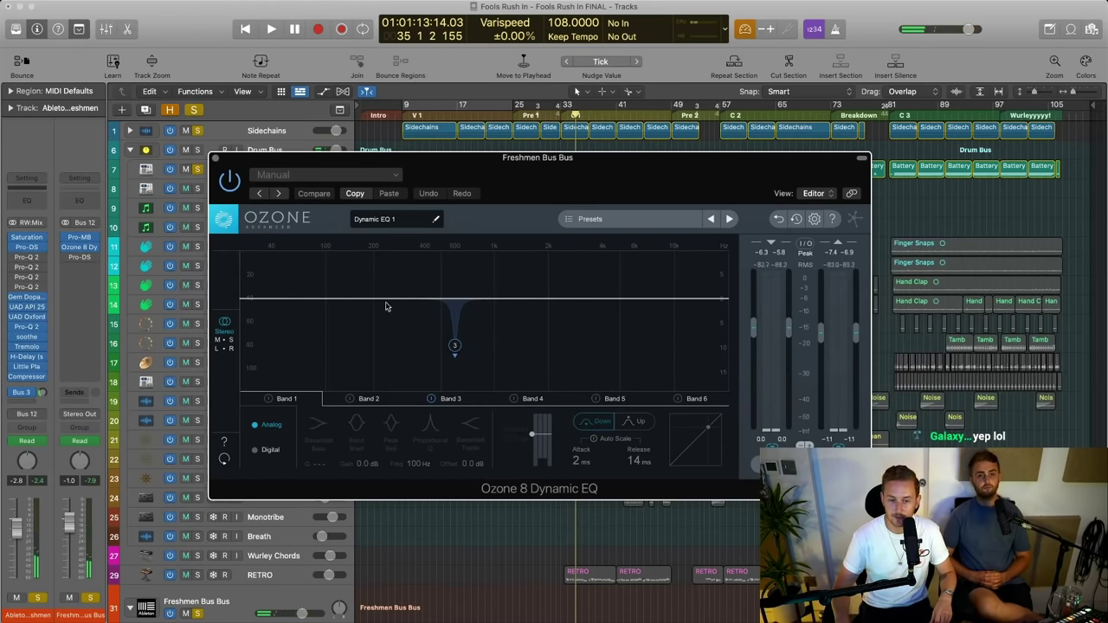
left_click(216, 160)
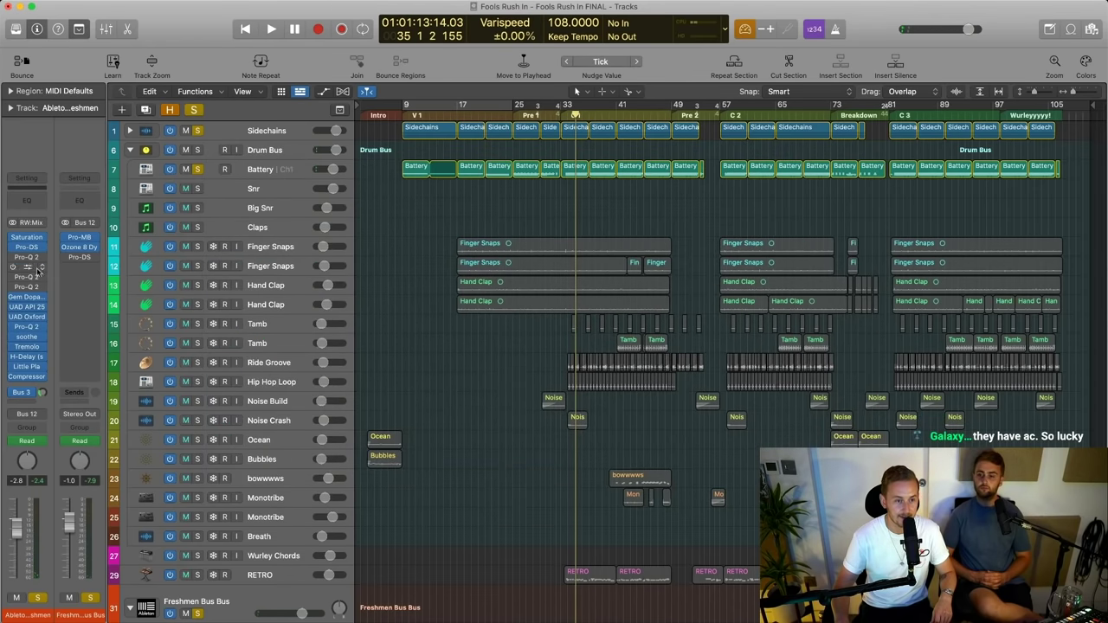
Re-enable Pro-DS on the Freshmen Bus Bus channel, view its settings, and close its window
left_click(75, 257)
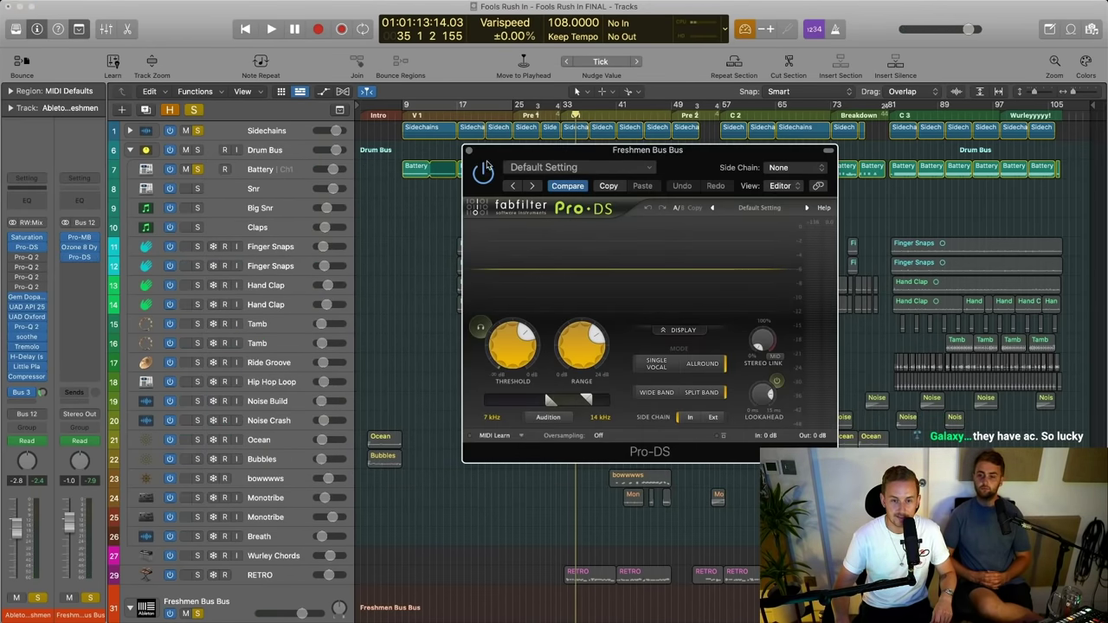
left_click_drag(421, 151, 304, 142)
left_click(277, 139)
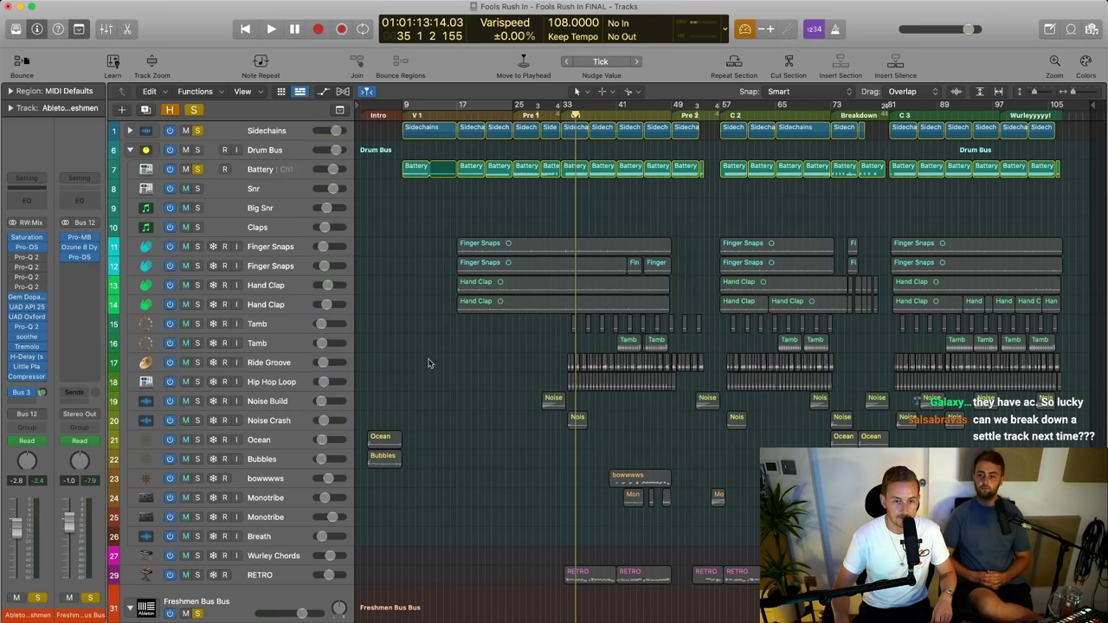
Open the Ableton Freshmen channel's Pro-Q 2 with the PRE - CHORD 1 432hz preset, and shrink and reposition its window
scroll(440, 356, "down", 5)
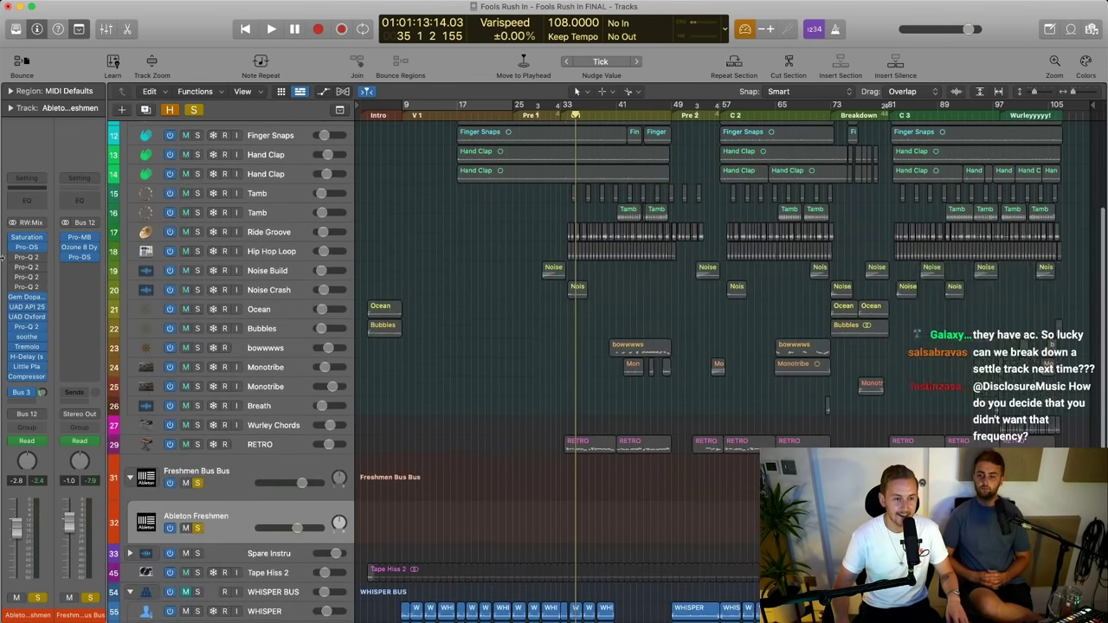
left_click(579, 138)
left_click_drag(583, 150, 232, 19)
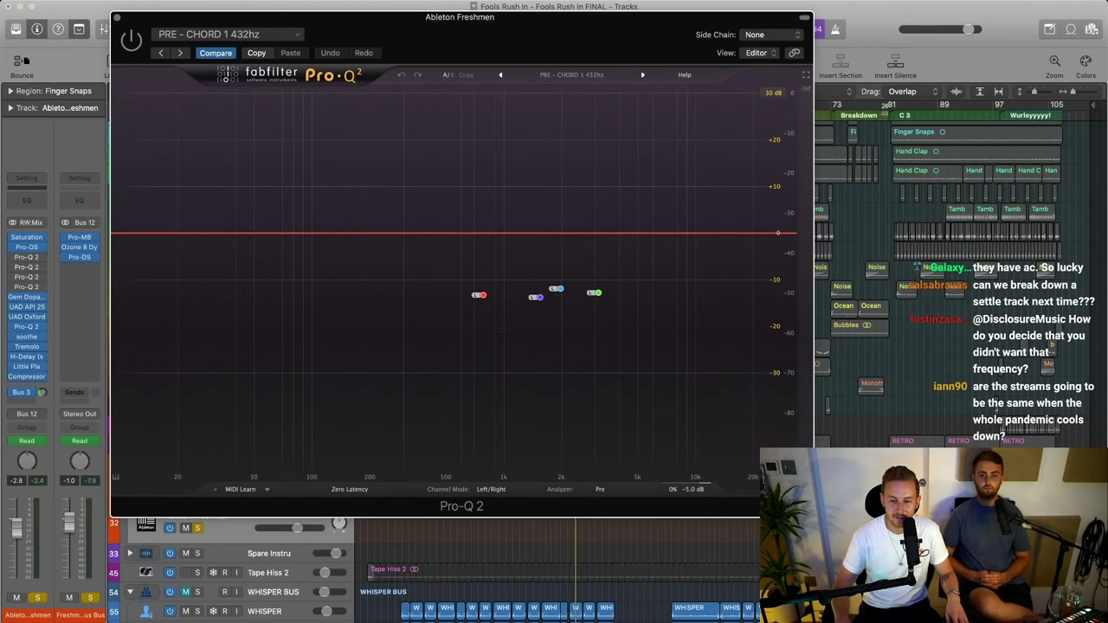
left_click_drag(394, 36, 346, 37)
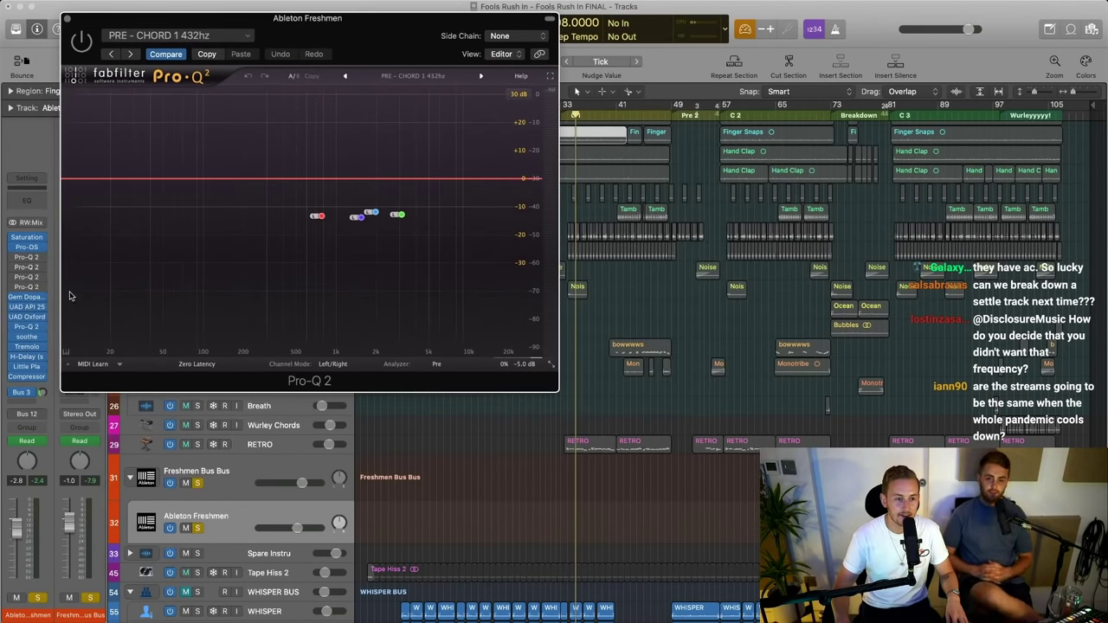
Re-enable the four PRE - CHORD Pro-Q 2s on Ableton Freshmen, and open and arrange the CHORD 2 and CHORD 3 windows beside CHORD 1
left_click(28, 268)
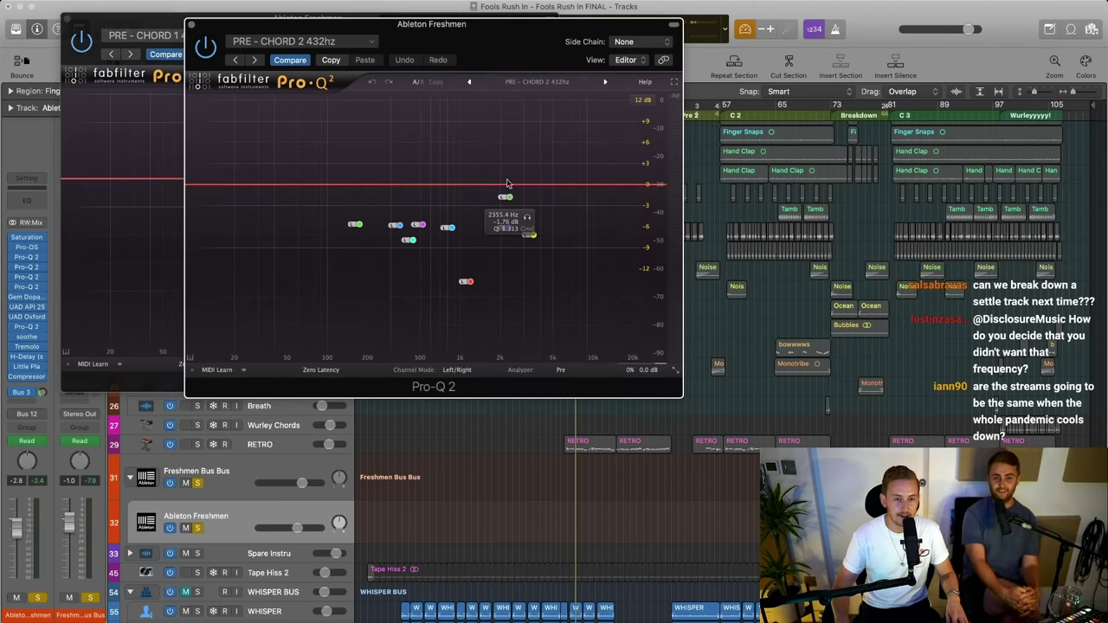
left_click_drag(335, 40, 677, 36)
left_click_drag(437, 27, 470, 25)
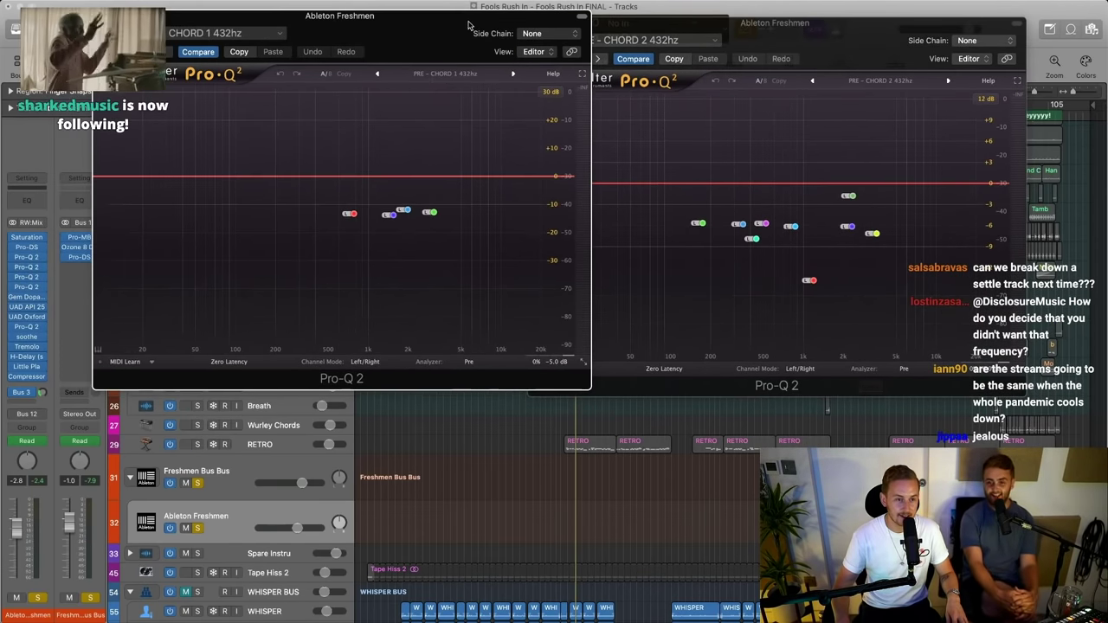
left_click(28, 276)
left_click_drag(776, 164, 560, 81)
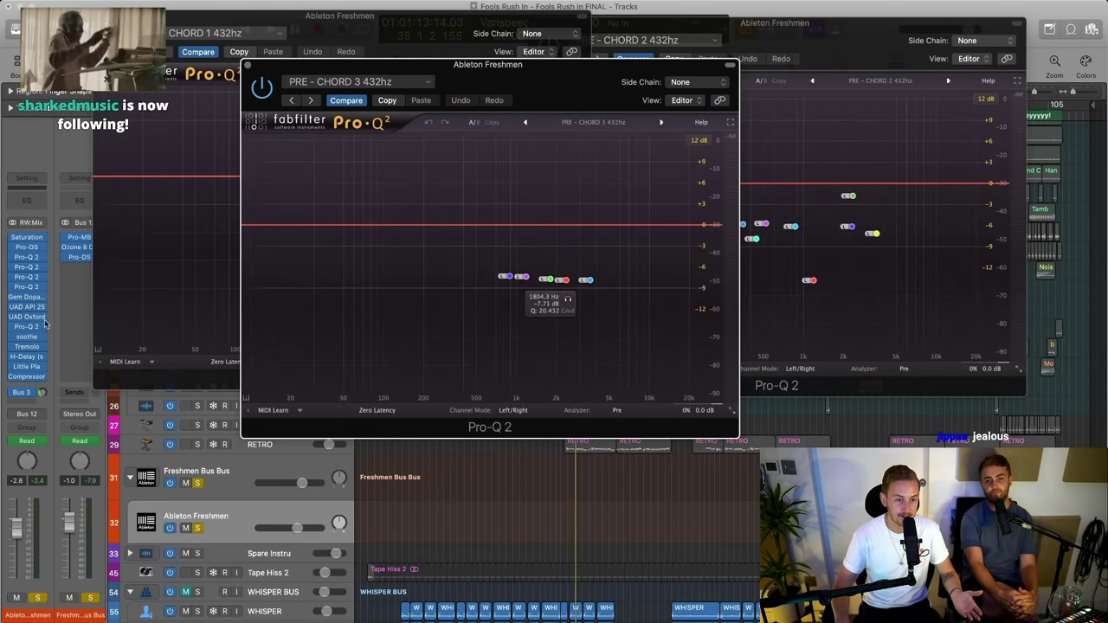
Open the PRE - CHORD 4 432hz Pro-Q 2, shrink its window, and spread the EQ windows out for comparison
left_click(33, 286)
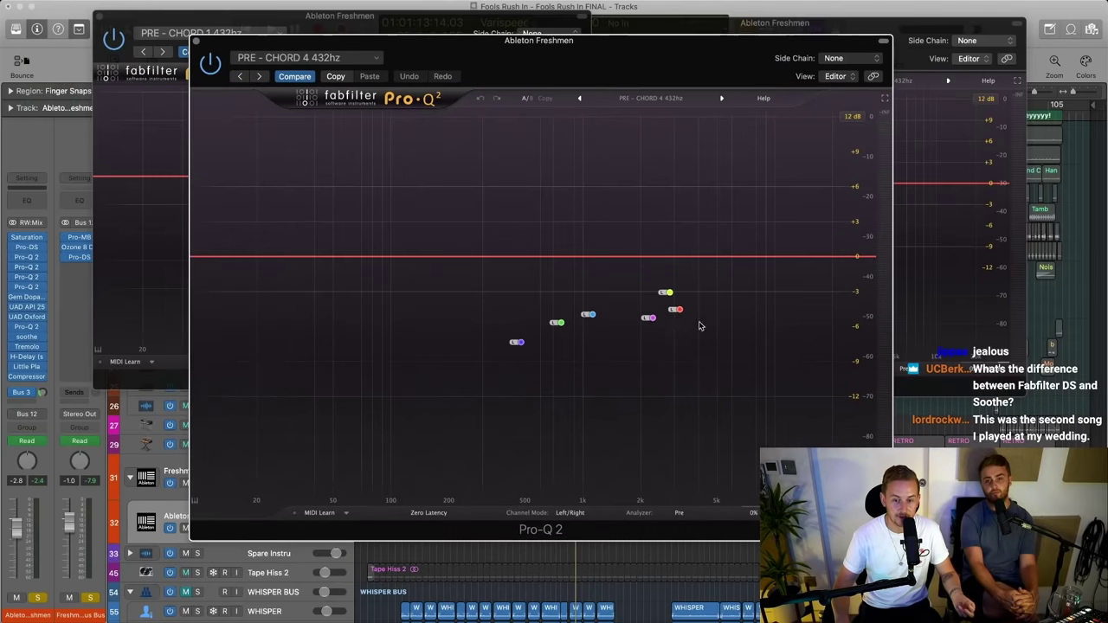
left_click_drag(883, 512, 619, 287)
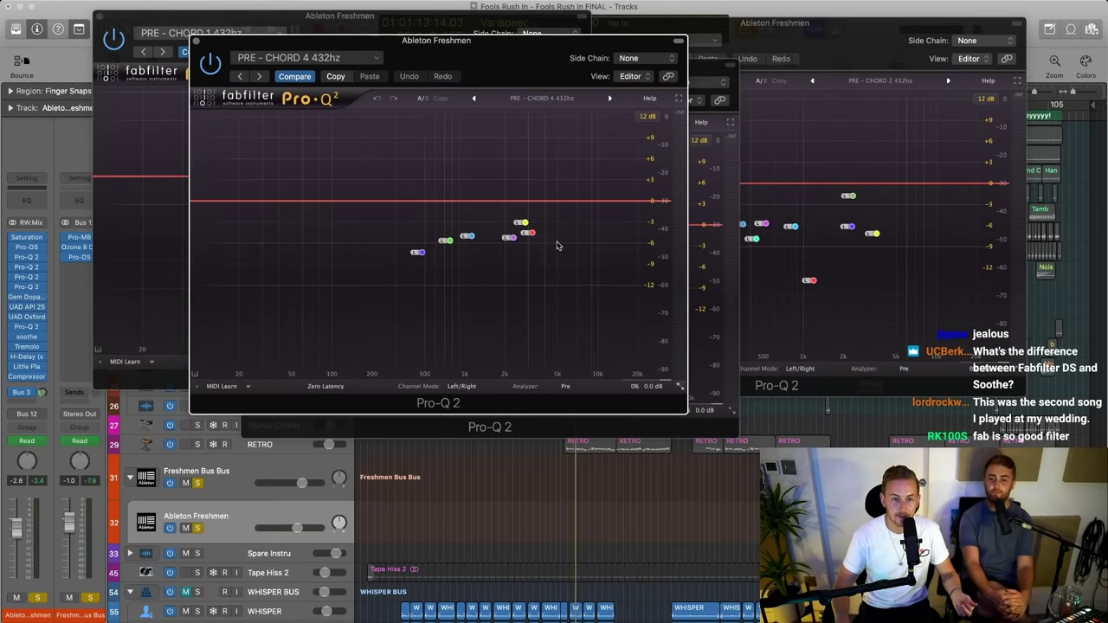
left_click_drag(336, 20, 231, 10)
left_click_drag(574, 43, 610, 208)
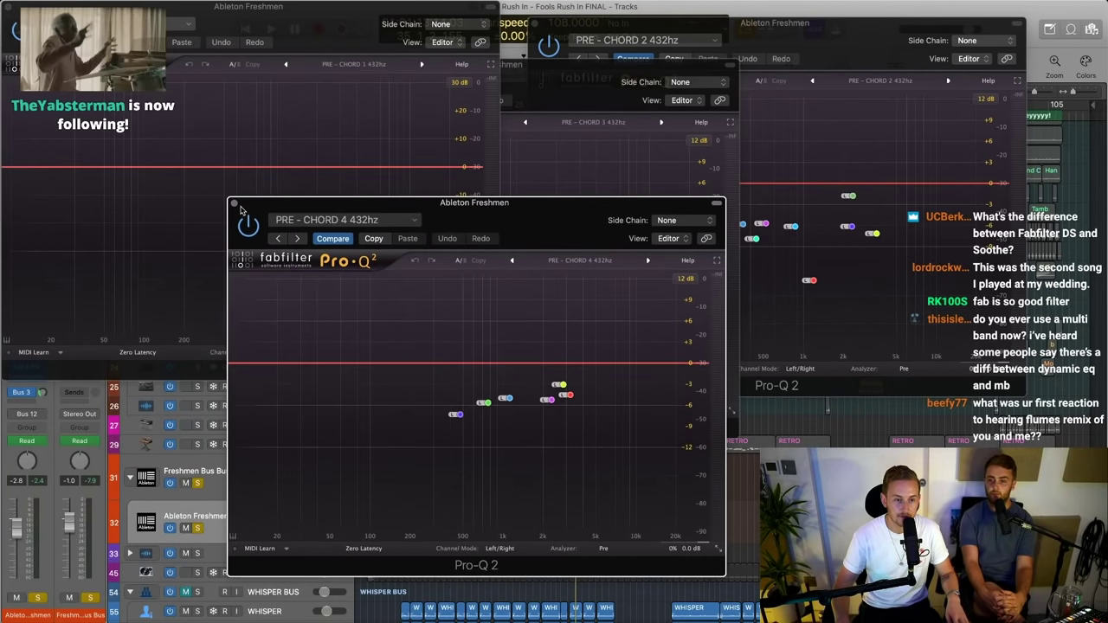
Close the four open PRE - CHORD Pro-Q 2 windows
left_click(234, 202)
left_click(561, 82)
left_click(249, 65)
left_click(535, 23)
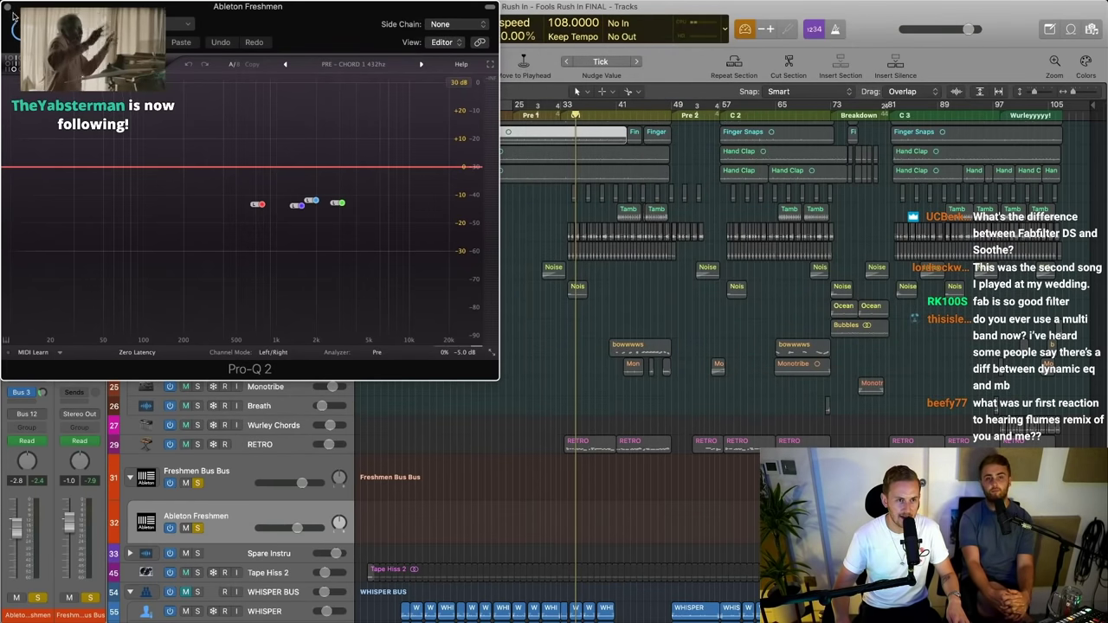
key("super+w")
Reopen the PRE - CHORD 1 and CHORD 2 Pro-Q 2s on Ableton Freshmen, shrink both windows, and place them side by side
left_click(29, 258)
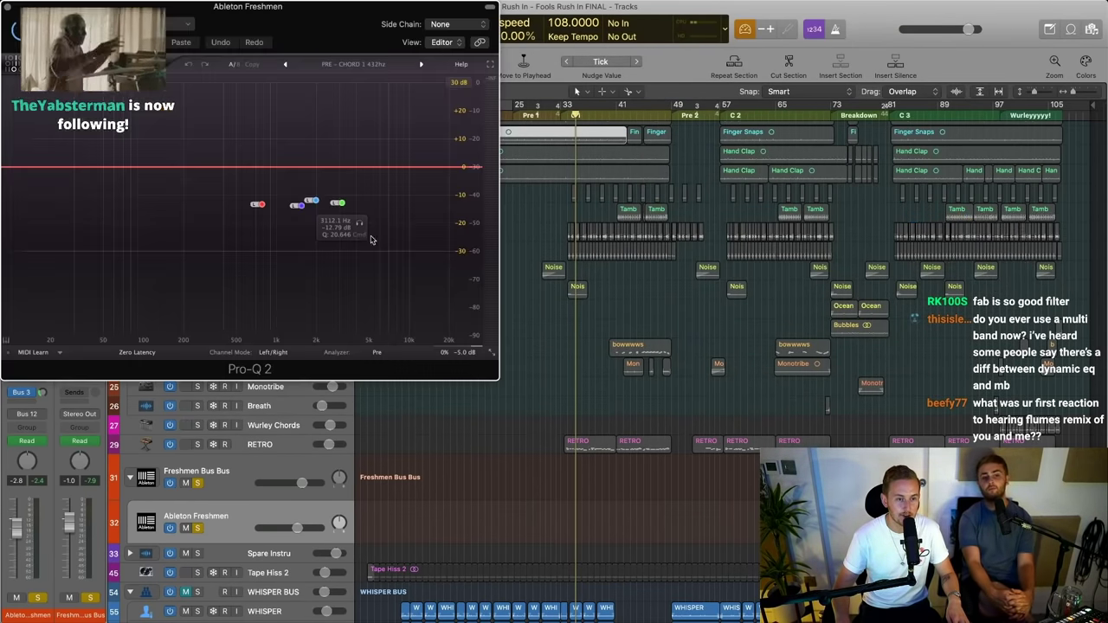
left_click_drag(204, 23, 235, 23)
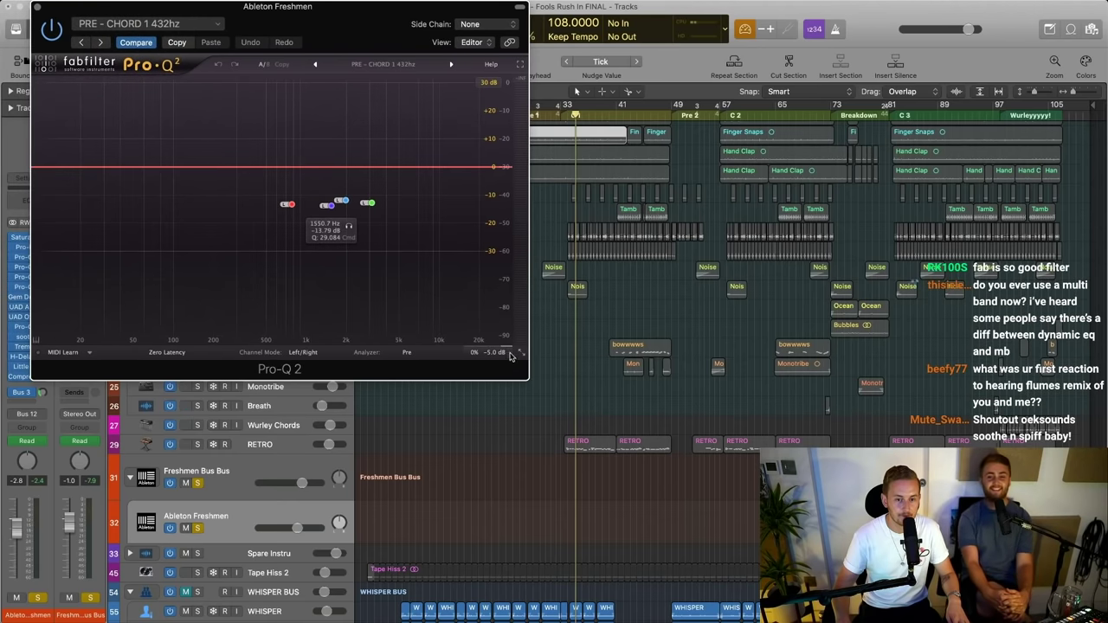
left_click(538, 366)
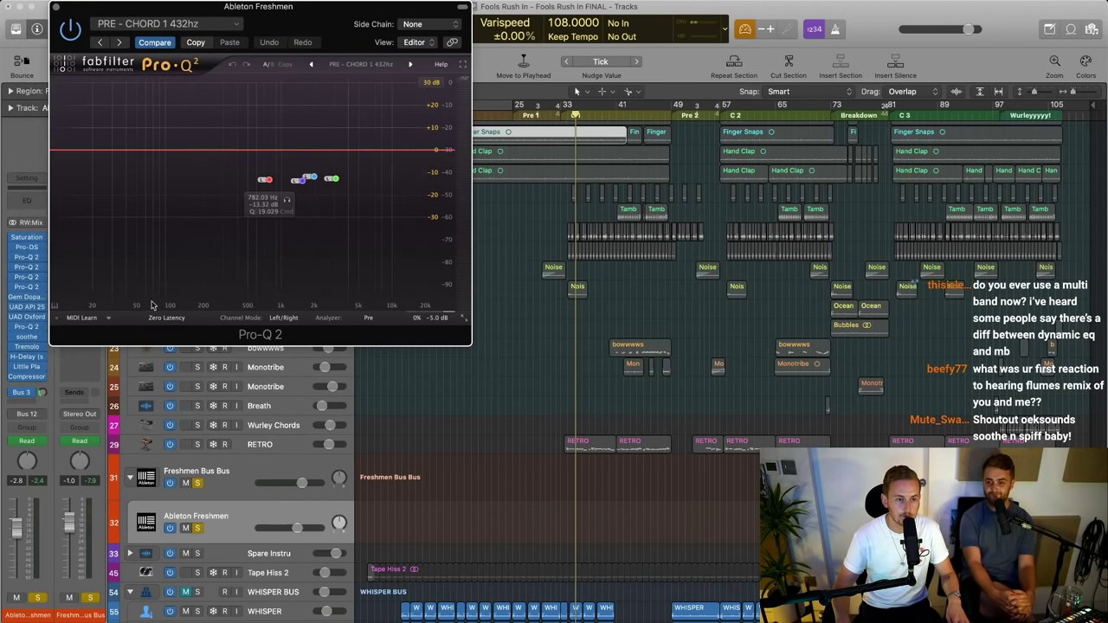
left_click(24, 269)
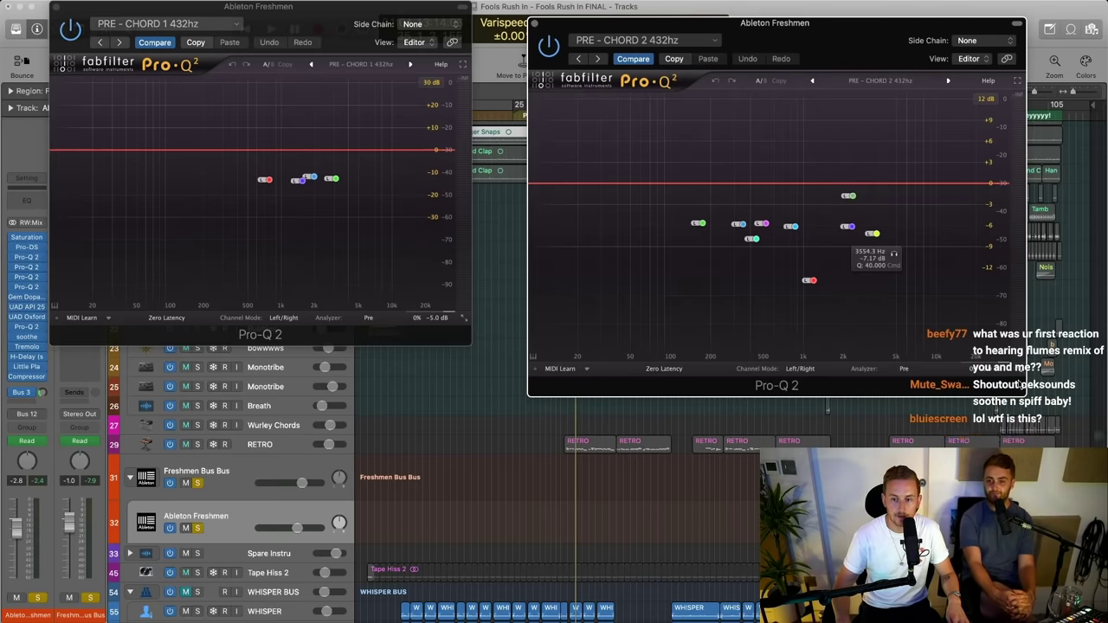
left_click(1034, 383)
left_click_drag(611, 23, 558, 7)
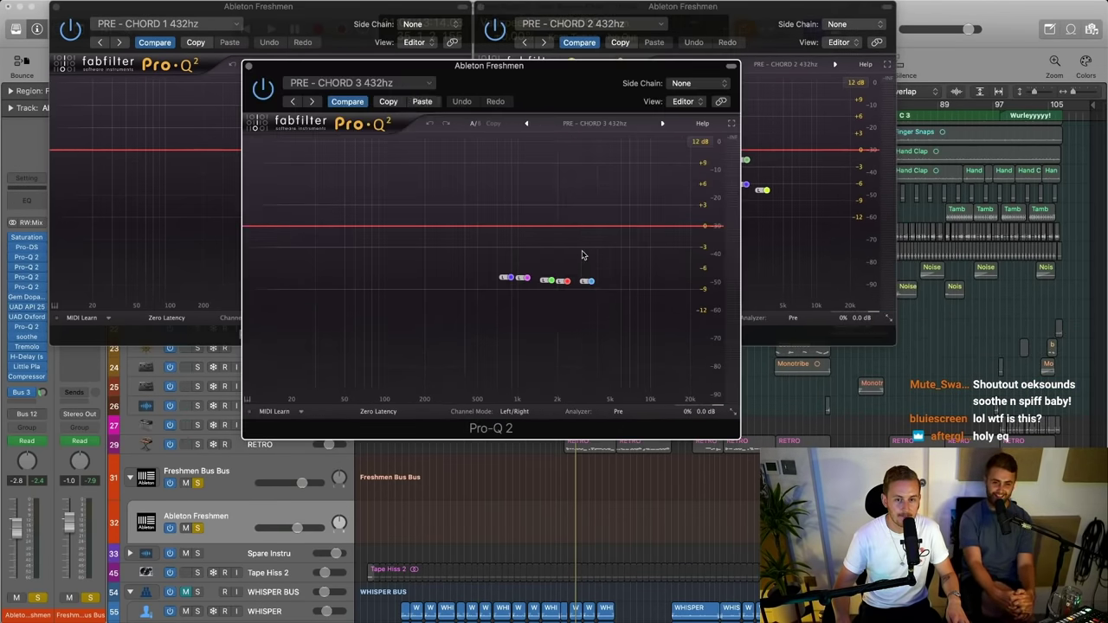
Shrink the PRE - CHORD 3 window, open and shrink CHORD 4, and place both below the CHORD 1 and CHORD 2 EQs
left_click(732, 413)
left_click(746, 426)
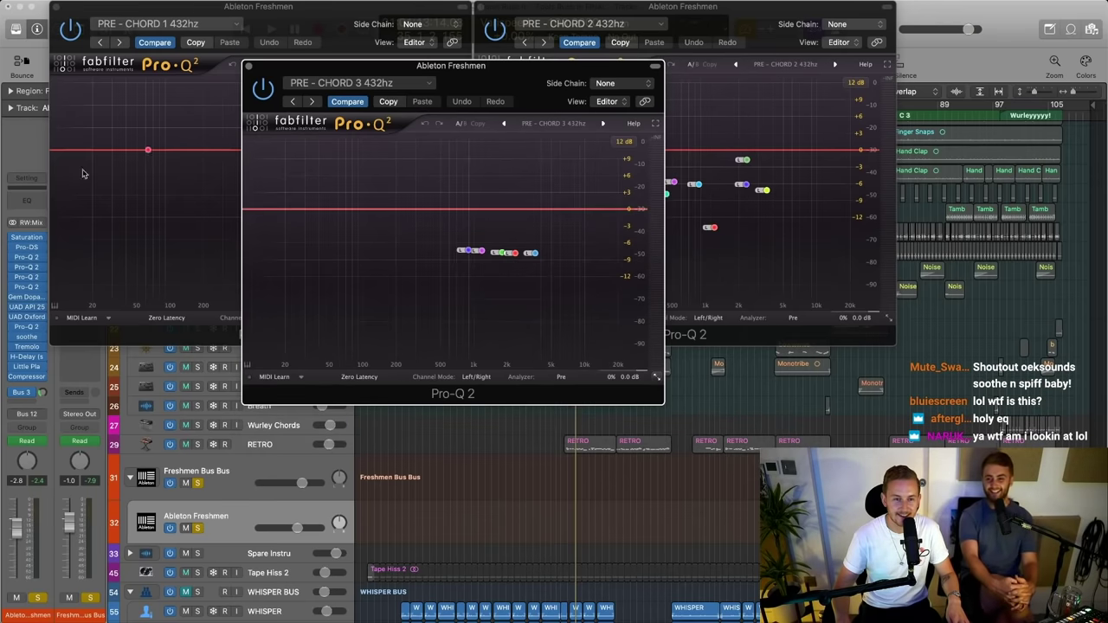
left_click(25, 288)
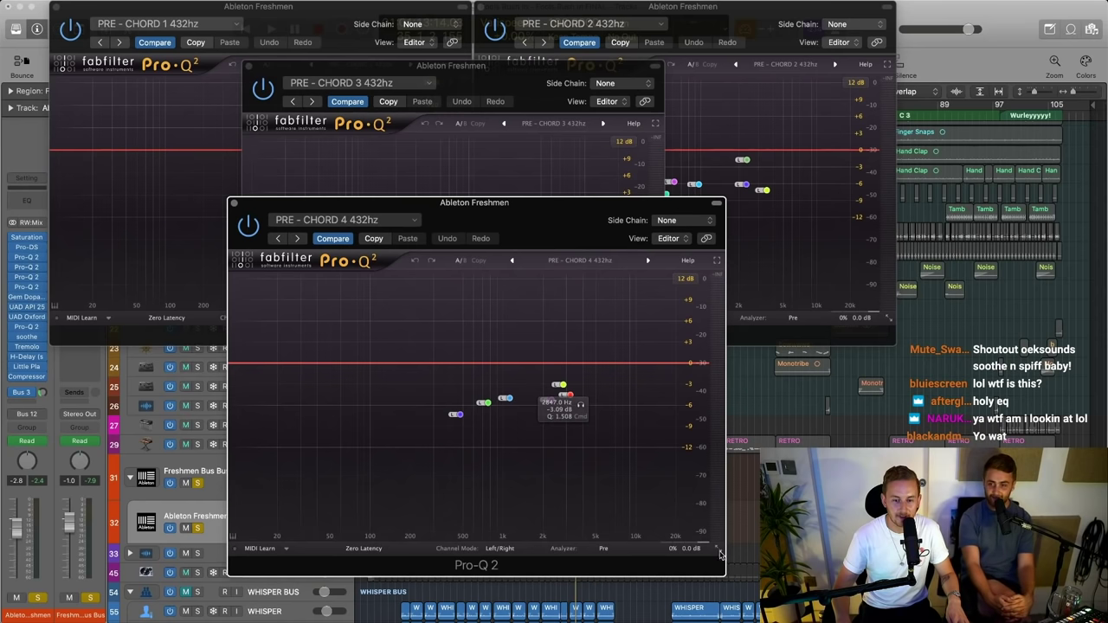
left_click_drag(453, 220, 738, 298)
left_click_drag(511, 86, 346, 297)
left_click_drag(568, 295, 540, 292)
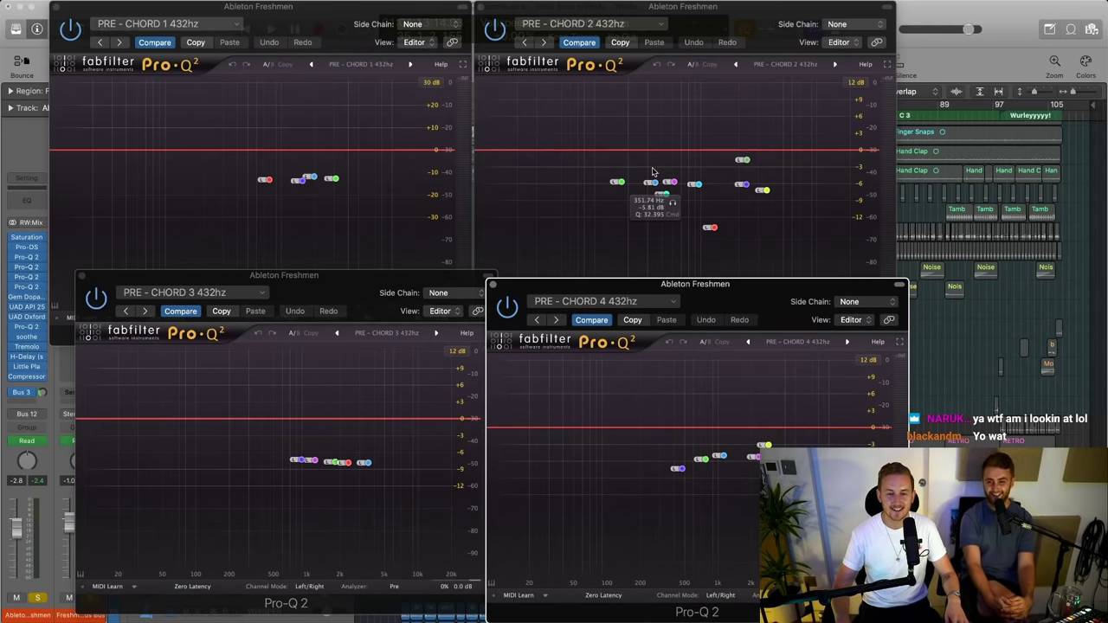
Uncover the timeline, return the PRE - CHORD 2 window beside CHORD 1, and select all of the CHORD 2 EQ's bands
left_click_drag(551, 27, 560, 233)
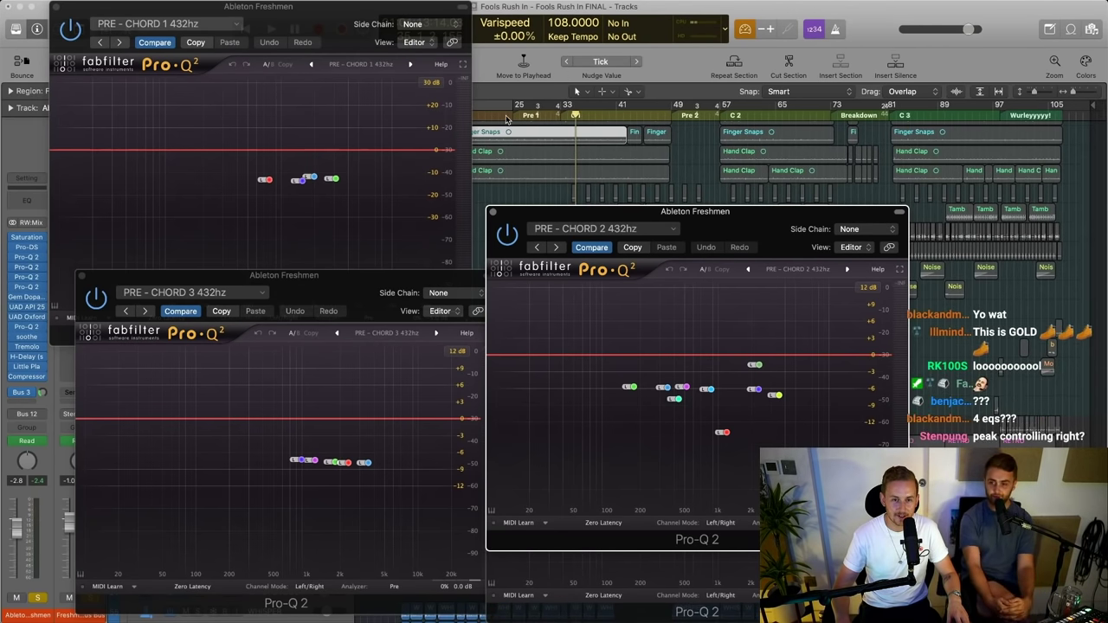
left_click_drag(572, 211, 591, 5)
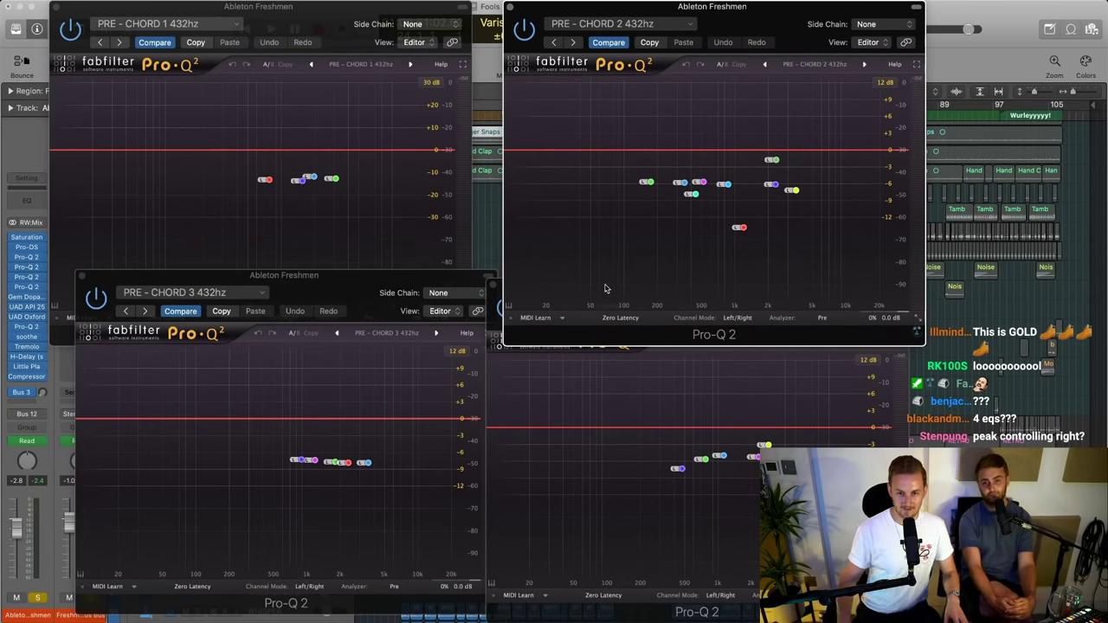
left_click_drag(620, 120, 829, 270)
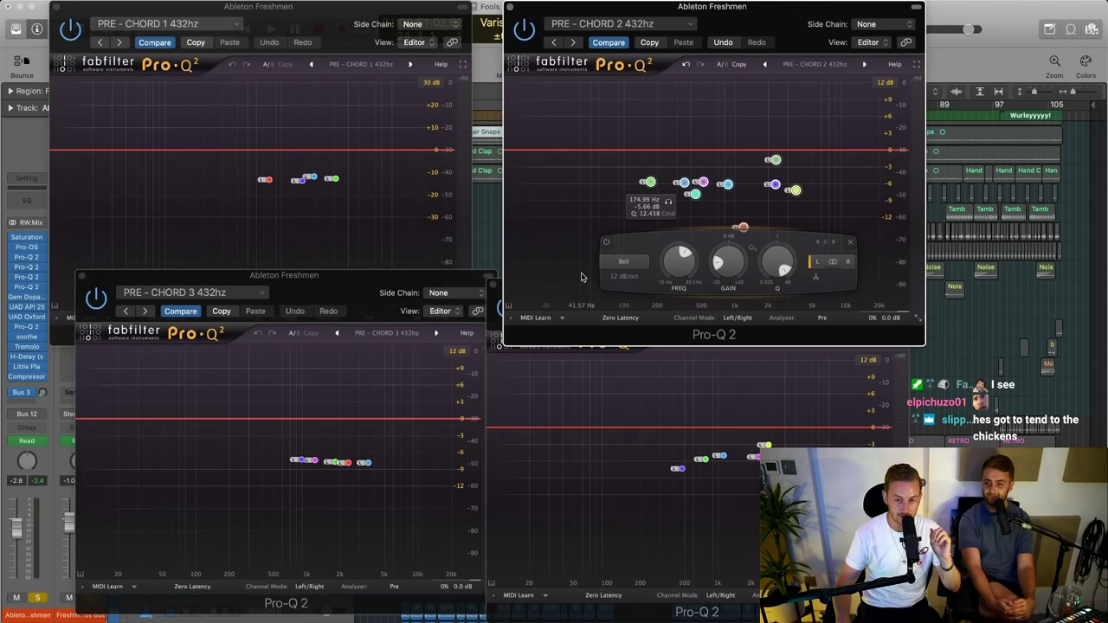
Bring each of the four chord EQs forward in turn during the audition and align their windows into a two-by-two grid
left_click(293, 101)
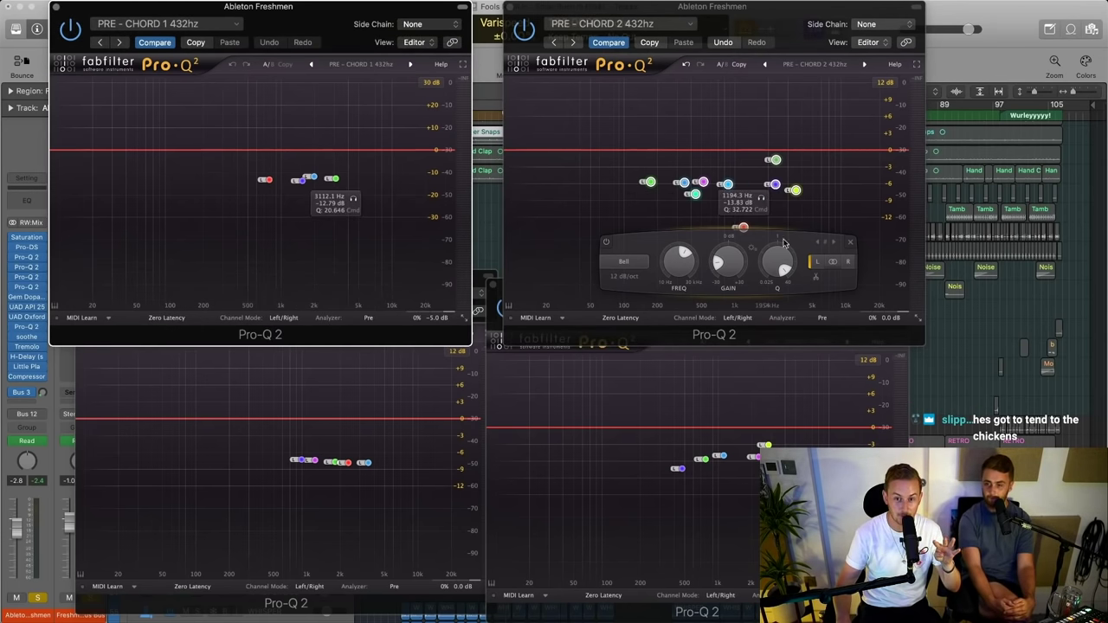
left_click(881, 337)
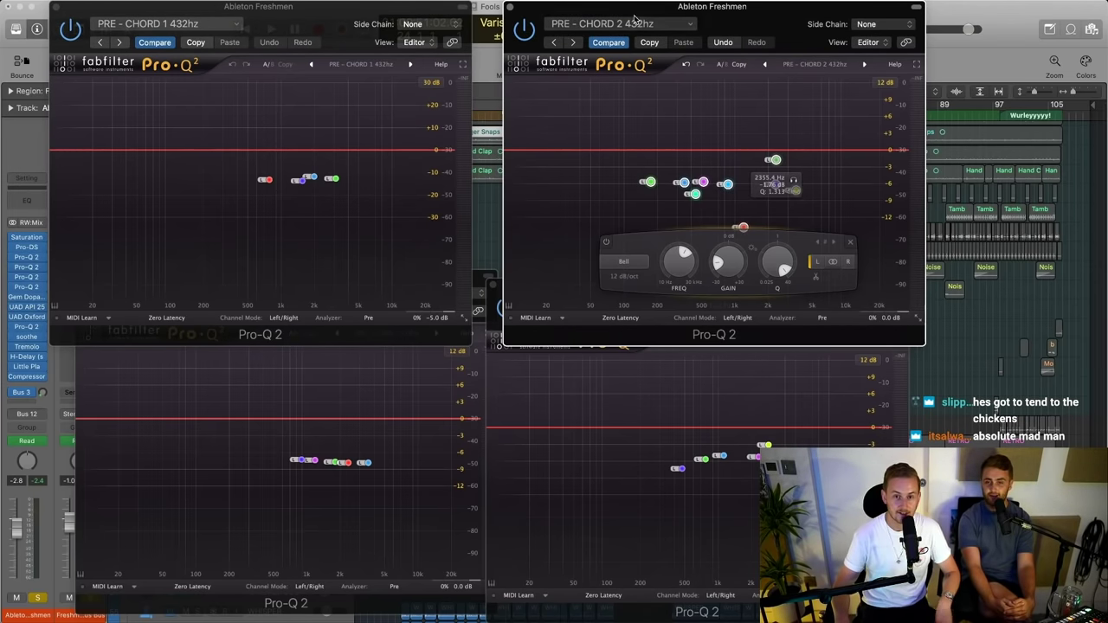
left_click_drag(634, 17, 587, 5)
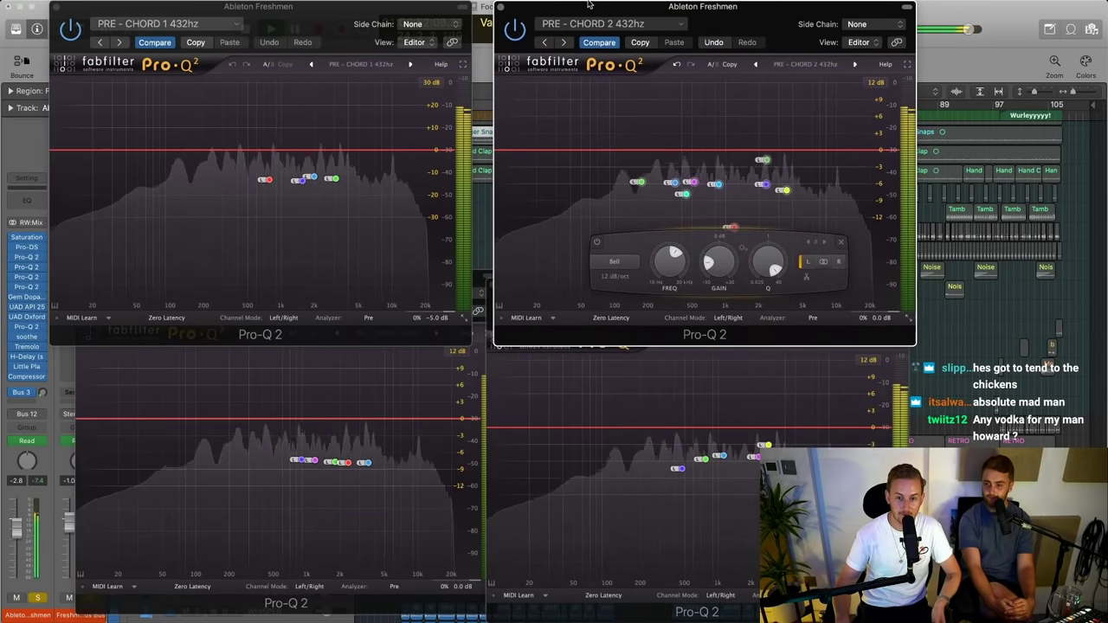
left_click(404, 404)
left_click(620, 393)
left_click_drag(457, 272, 441, 280)
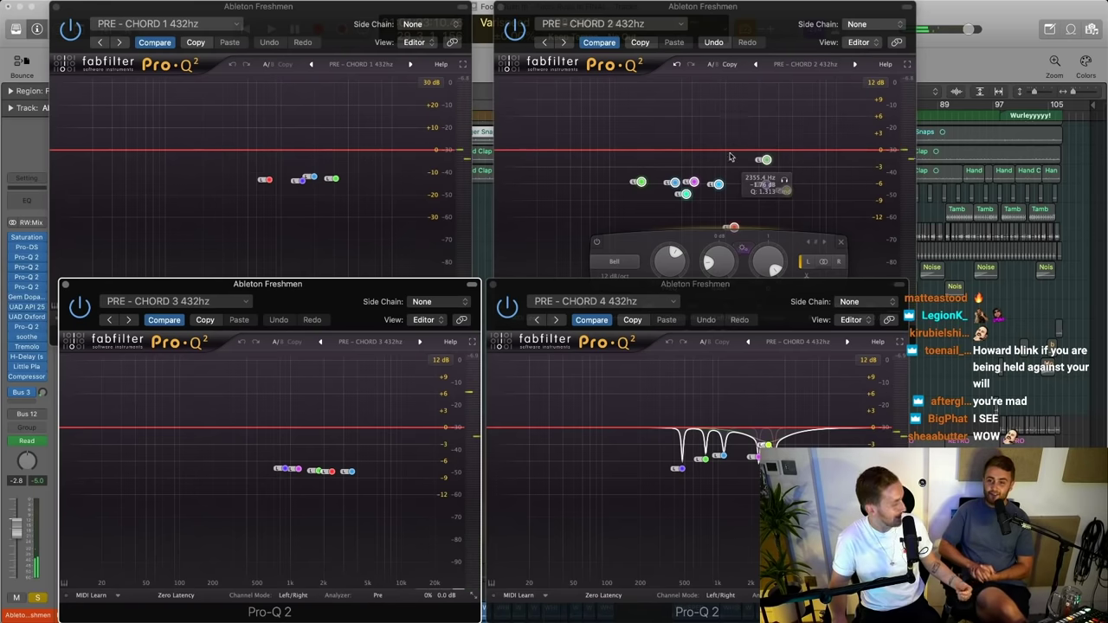
Play the track again from just before the Pre 1 marker with all four chord EQs in view, and stop playback
left_click_drag(710, 9, 710, 166)
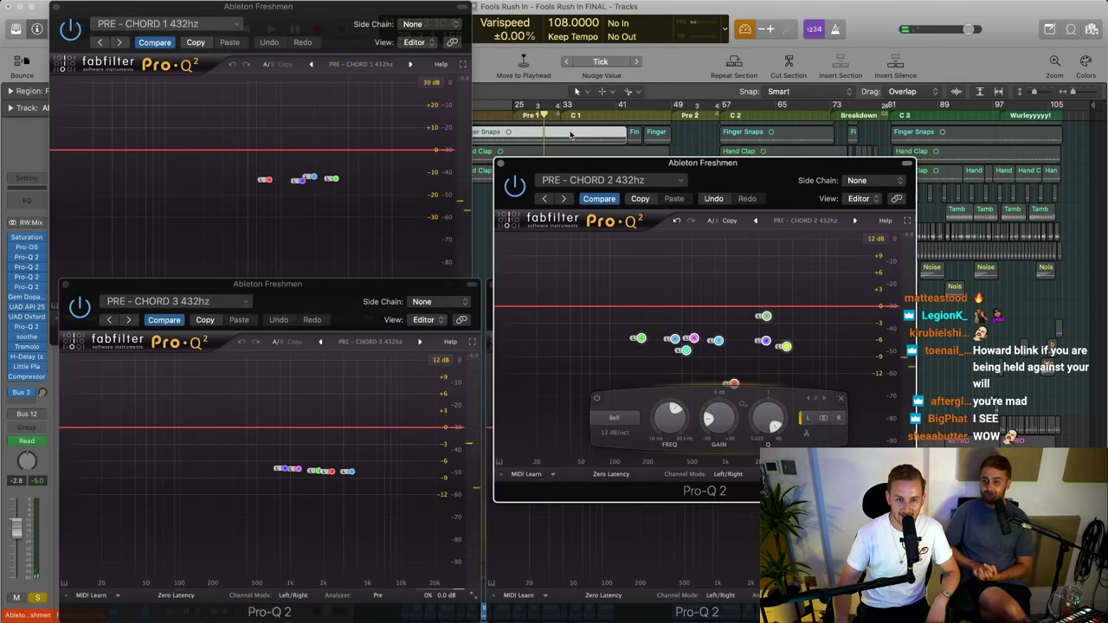
double_click(505, 116)
left_click_drag(585, 165, 566, 6)
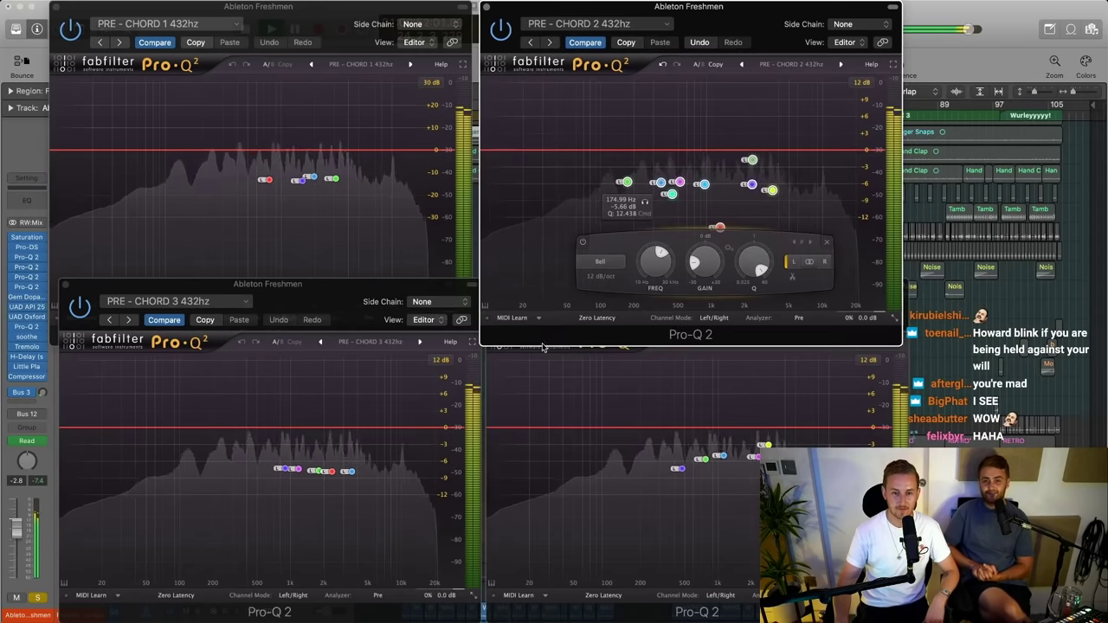
left_click(545, 357)
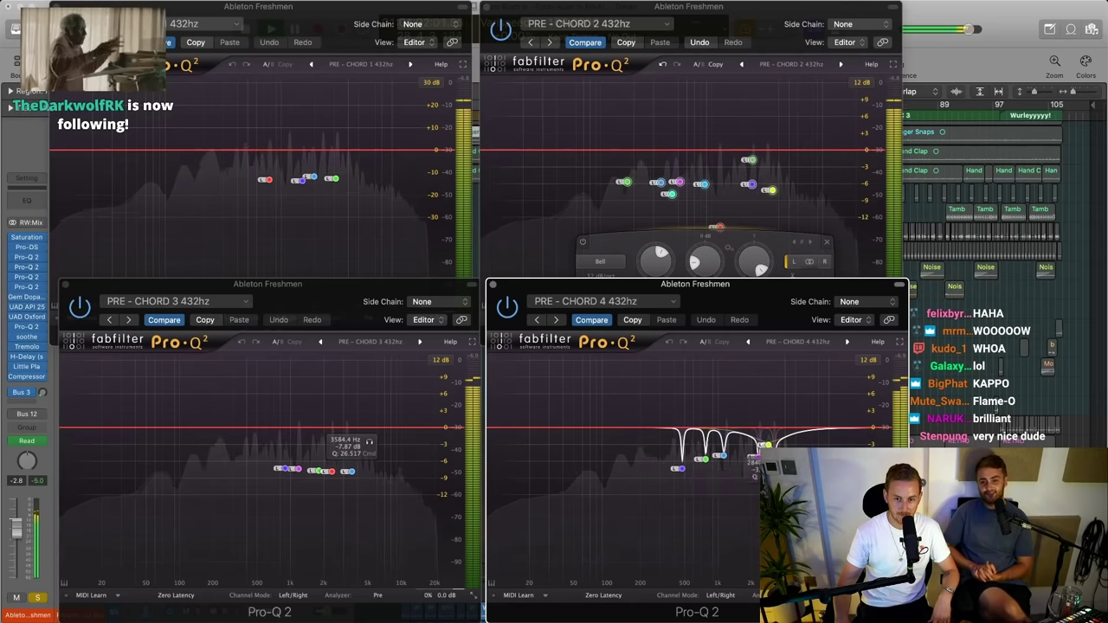
key("space")
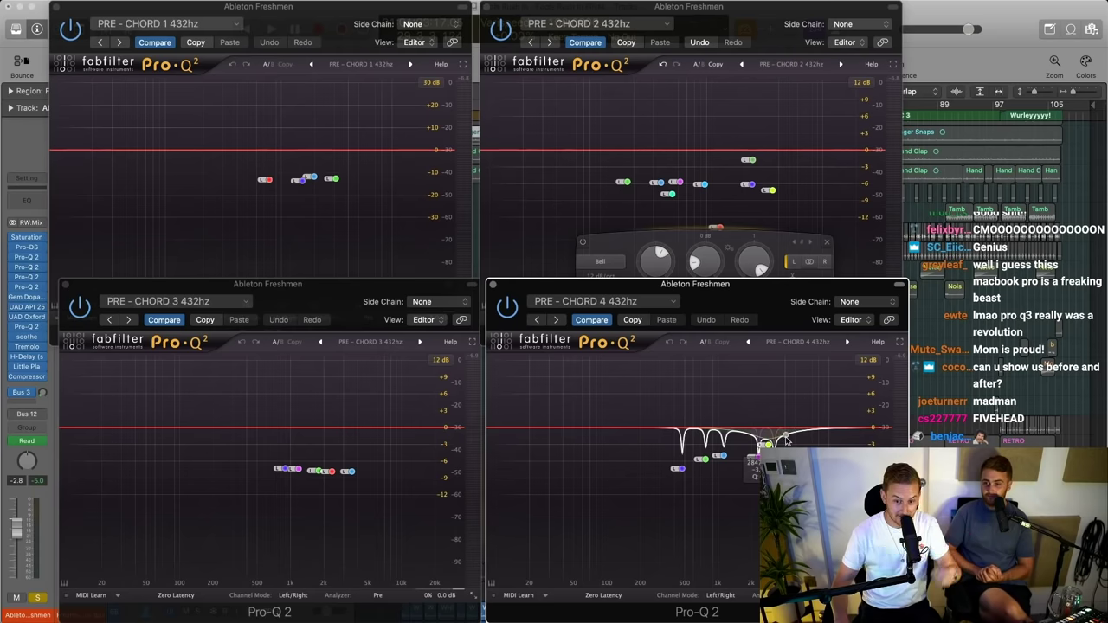
Close all four chord EQ windows, starting with CHORD 4 and ending with CHORD 1
left_click(492, 284)
left_click(65, 285)
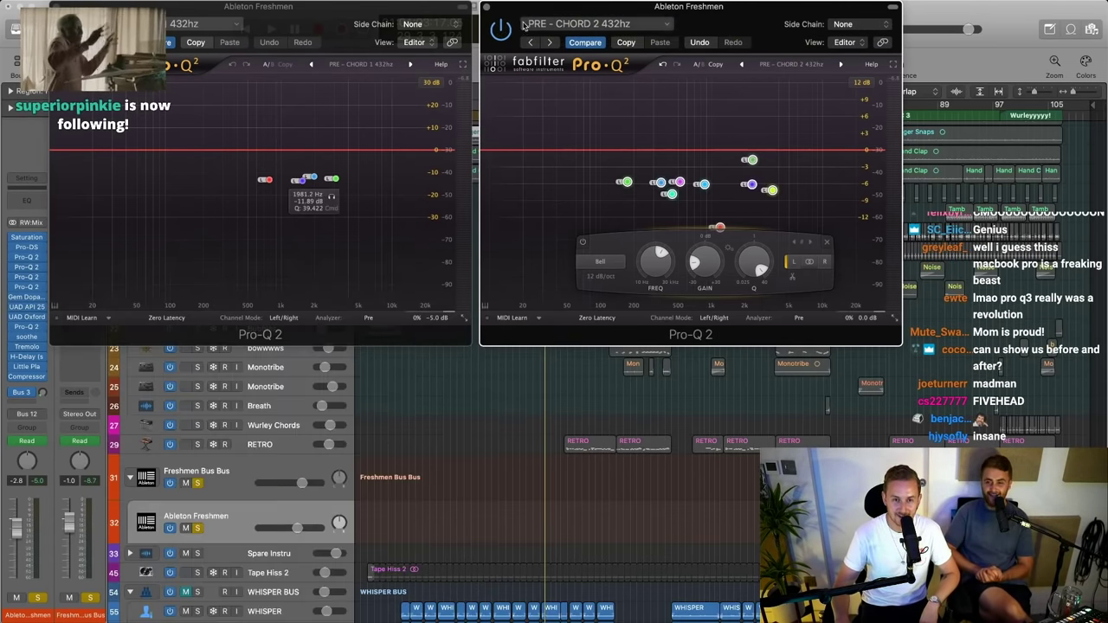
left_click(487, 6)
left_click_drag(216, 17, 385, 184)
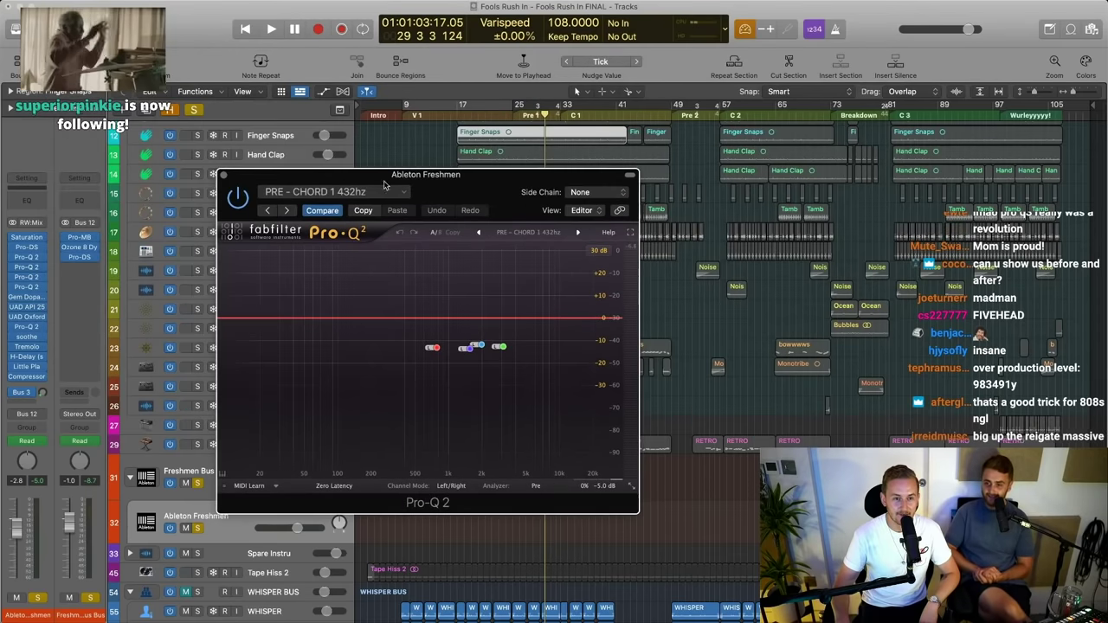
left_click(223, 174)
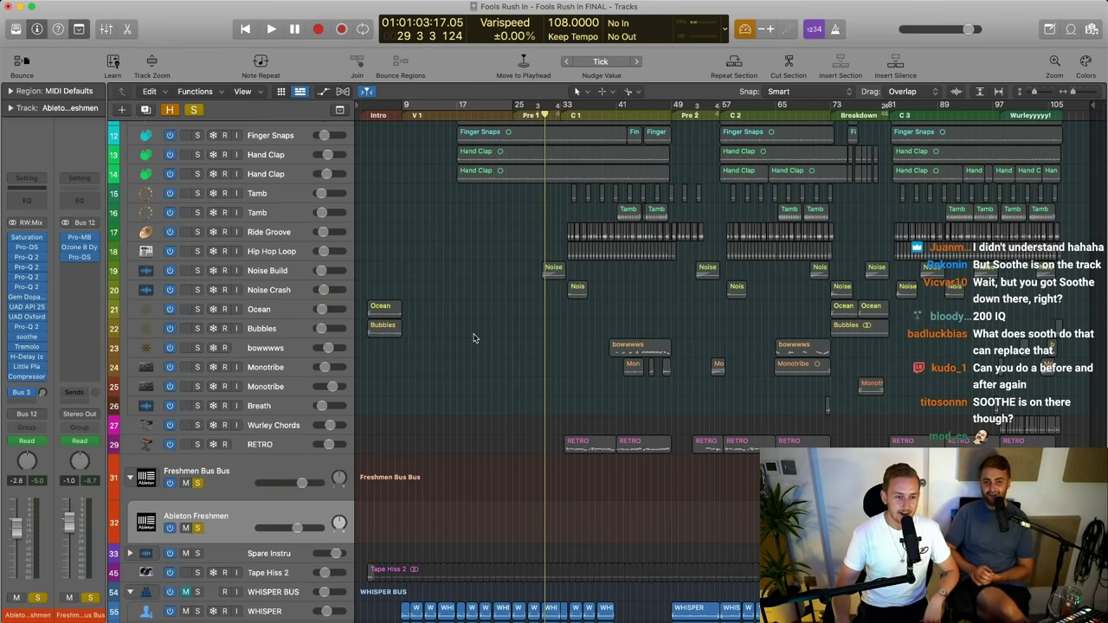
View the soothe settings on Ableton Freshmen, reposition its window, and close it after reopening it for further looks
left_click(27, 337)
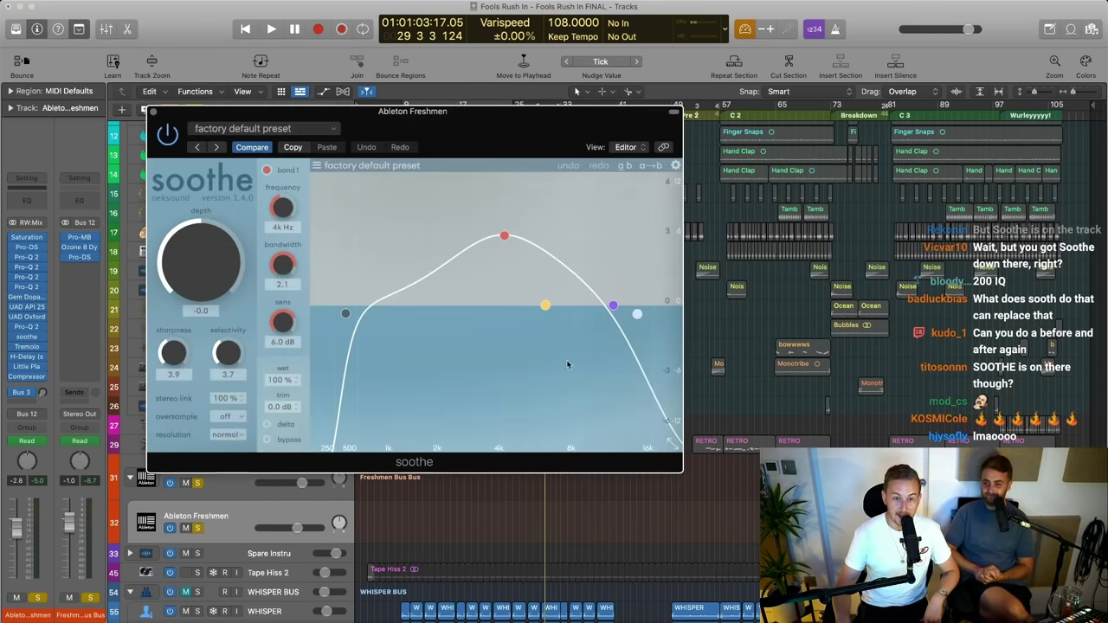
left_click_drag(502, 124, 539, 133)
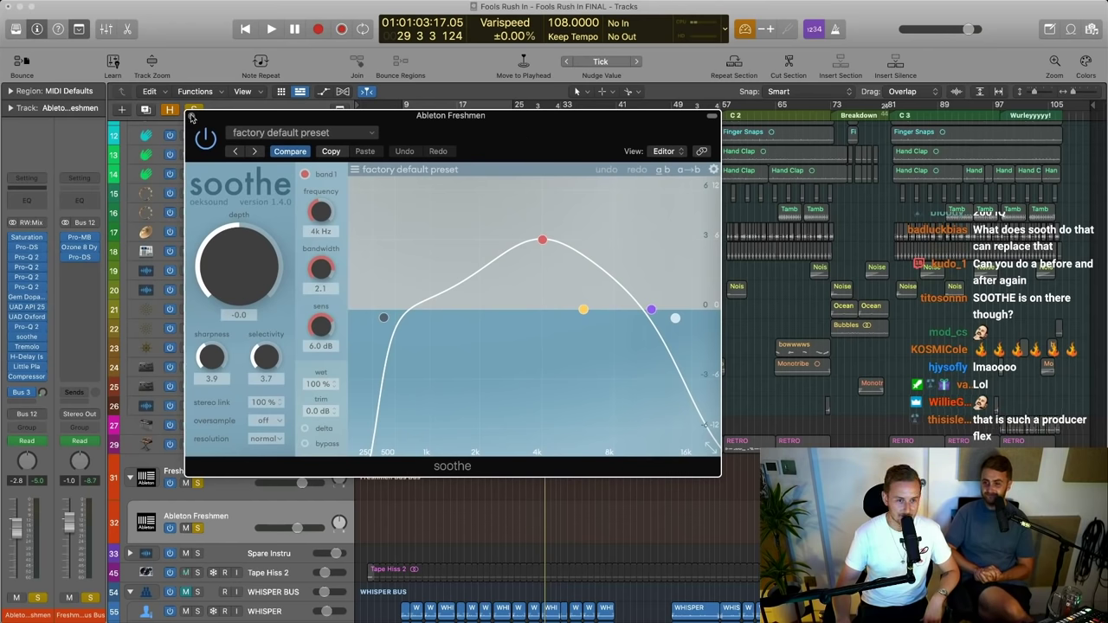
left_click(192, 117)
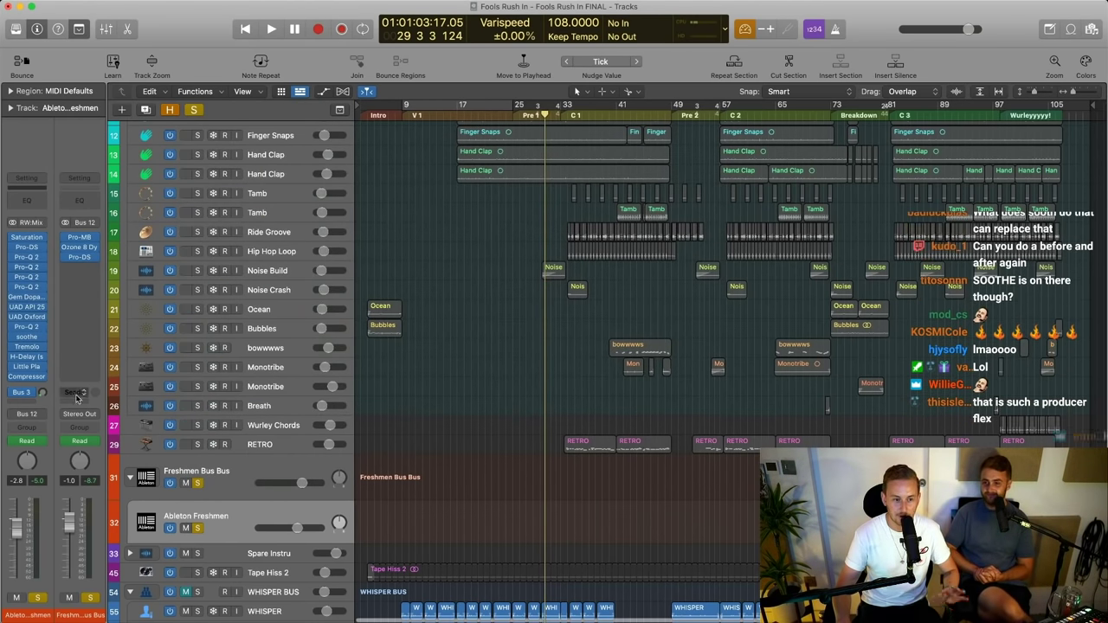
left_click(27, 338)
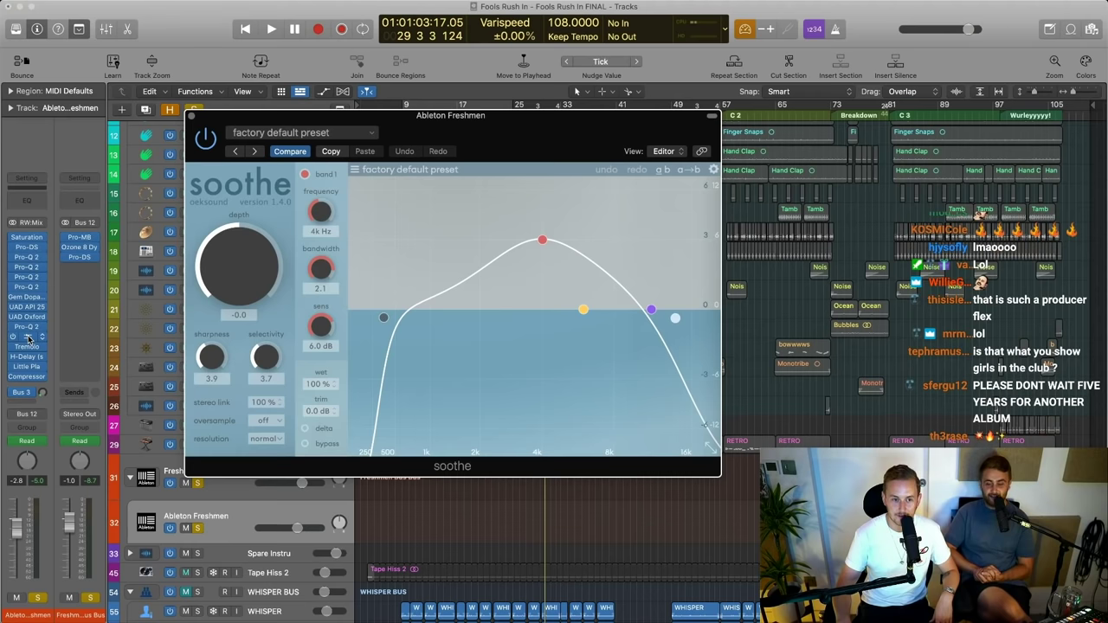
left_click(28, 337)
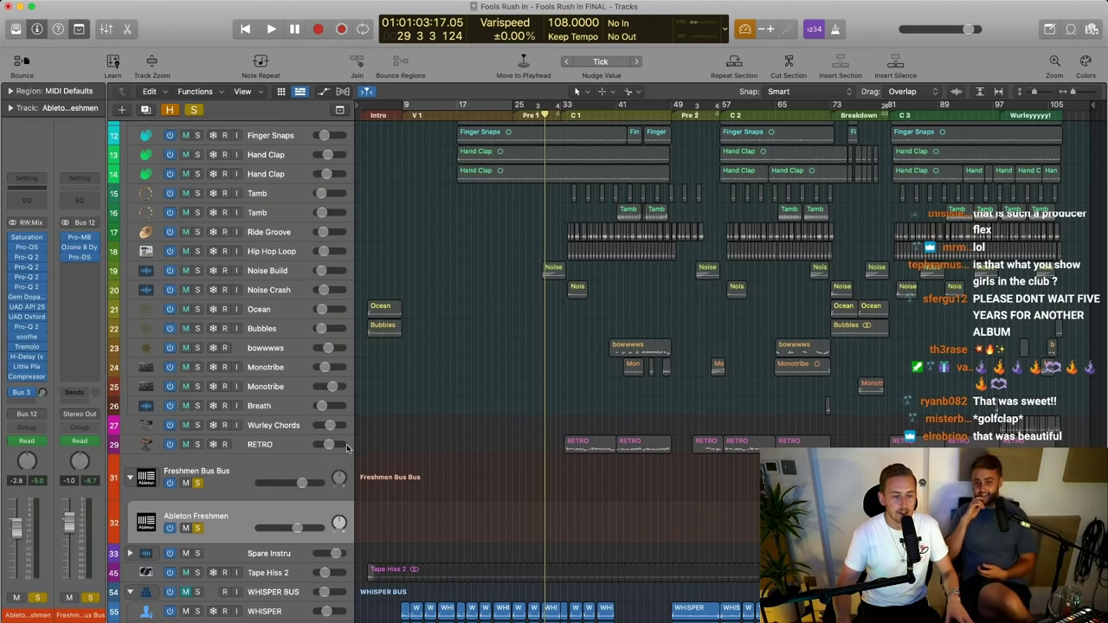
left_click(28, 337)
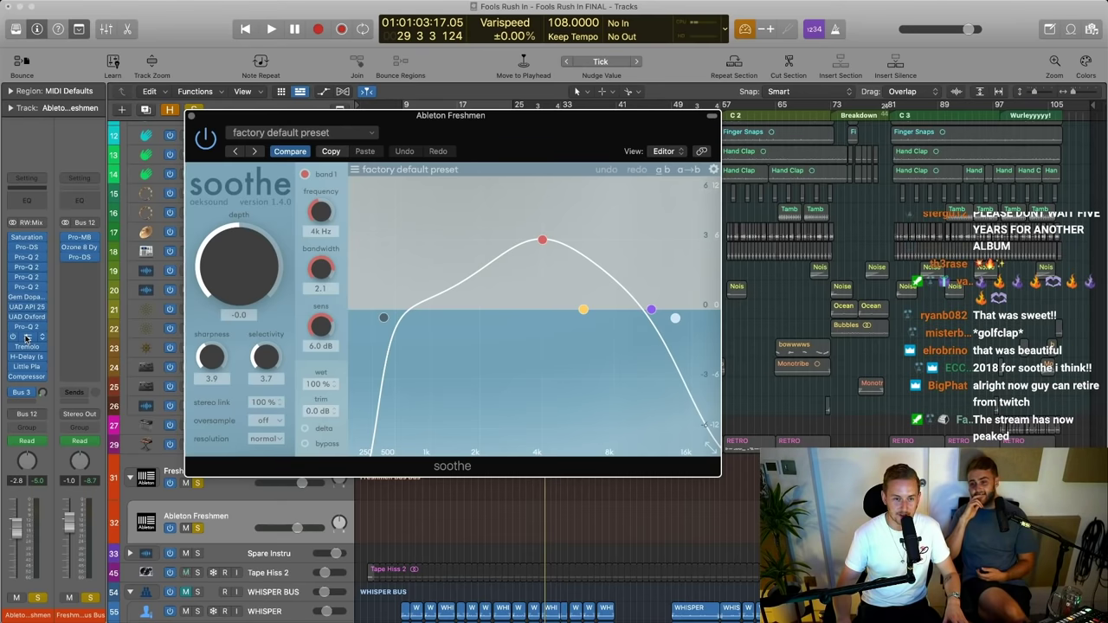
left_click(27, 338)
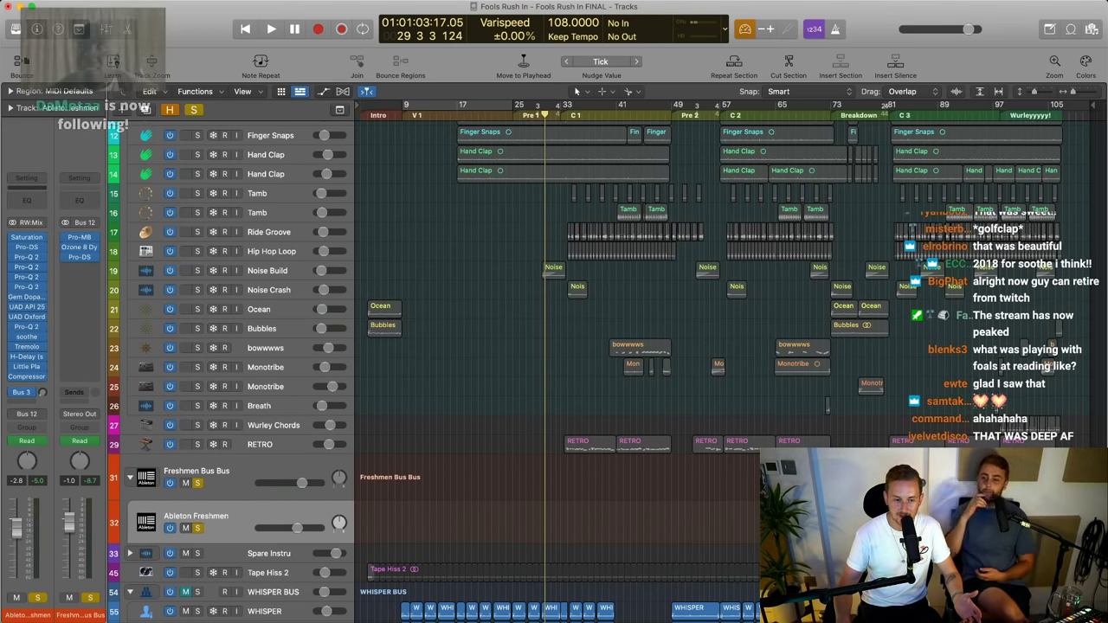
Reopen Ableton Freshmen's soothe, view the master channel's soothe with the Ear Friendly Top on Master preset, and close both plus the mixer
left_click(28, 336)
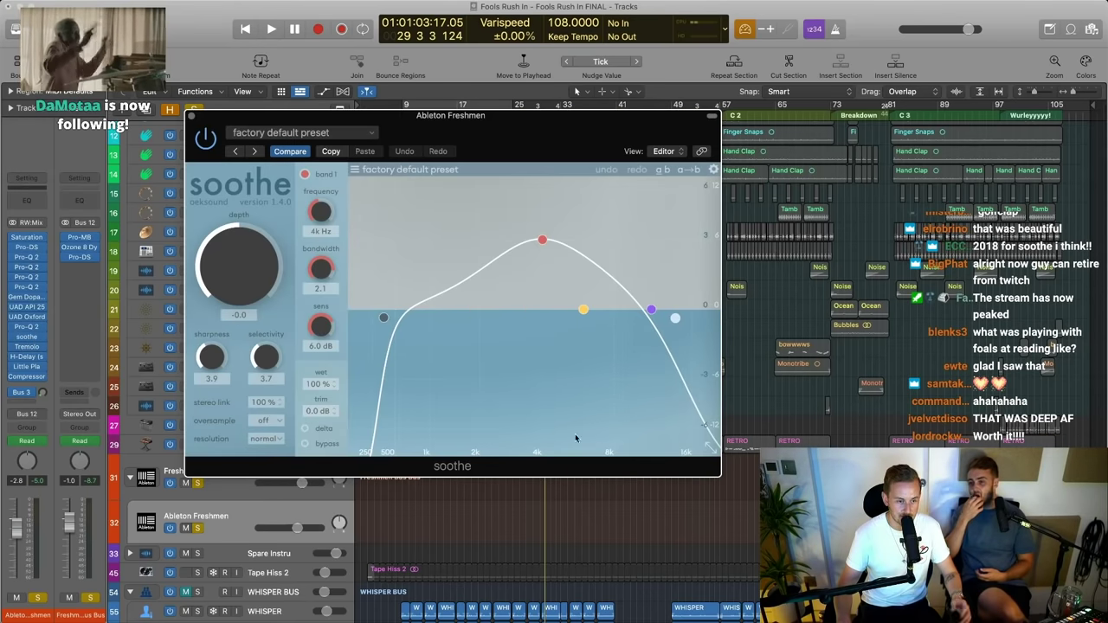
key("x")
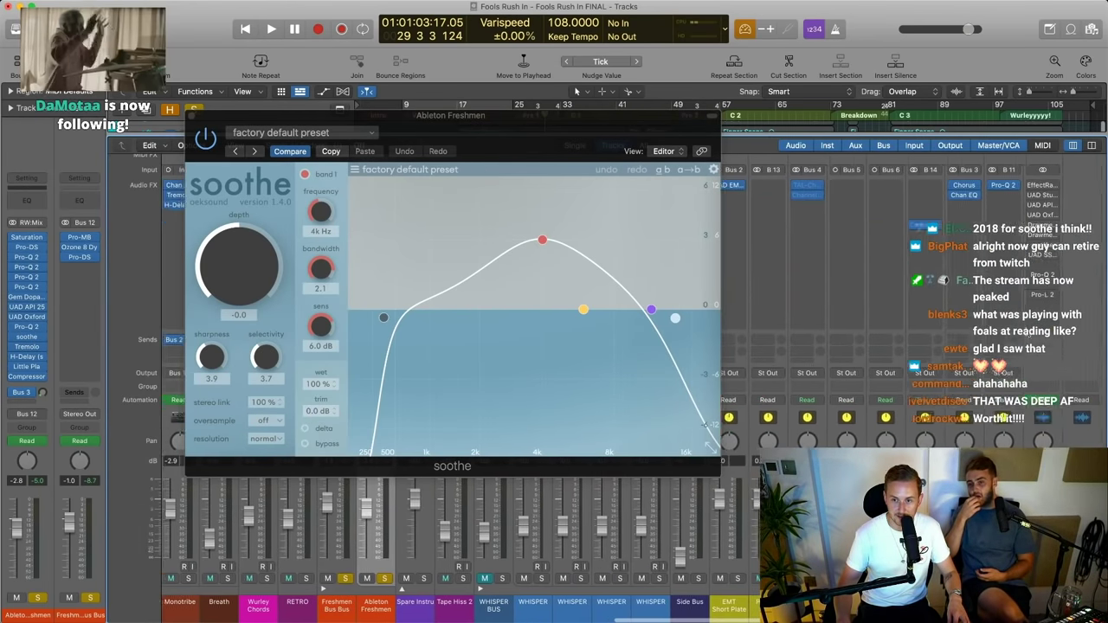
left_click(1047, 246)
left_click(469, 150)
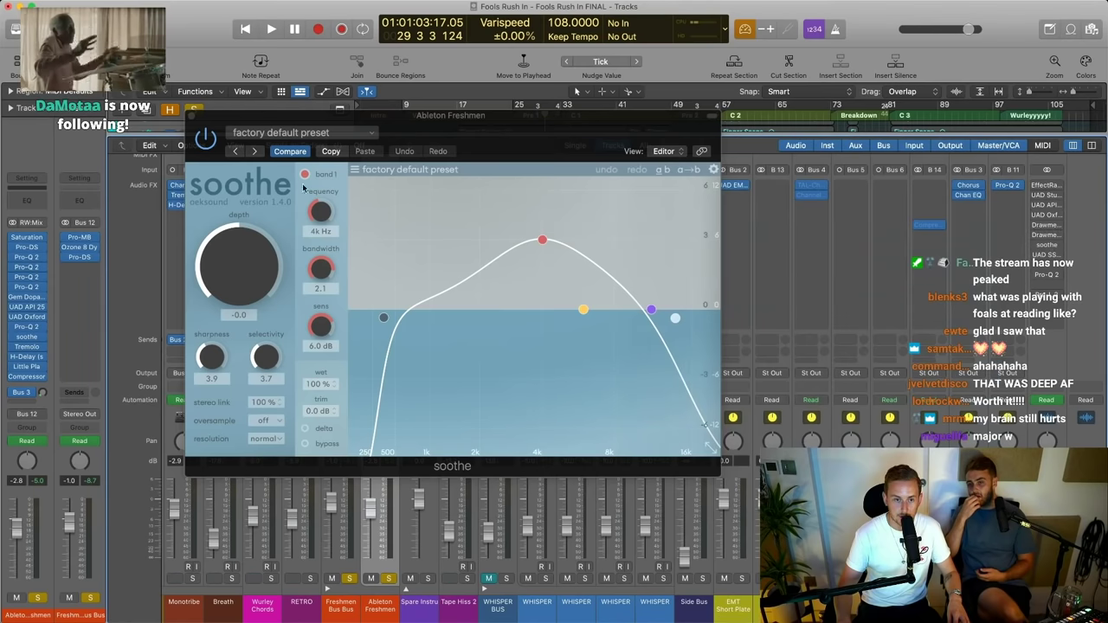
left_click(191, 115)
left_click(1047, 246)
key("x")
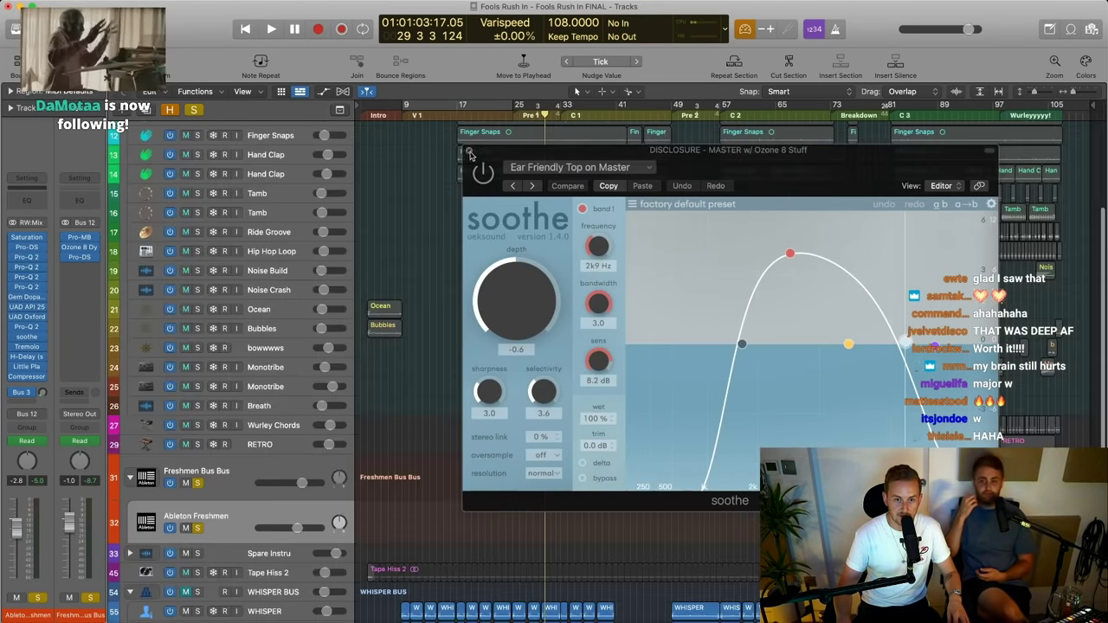
left_click(469, 150)
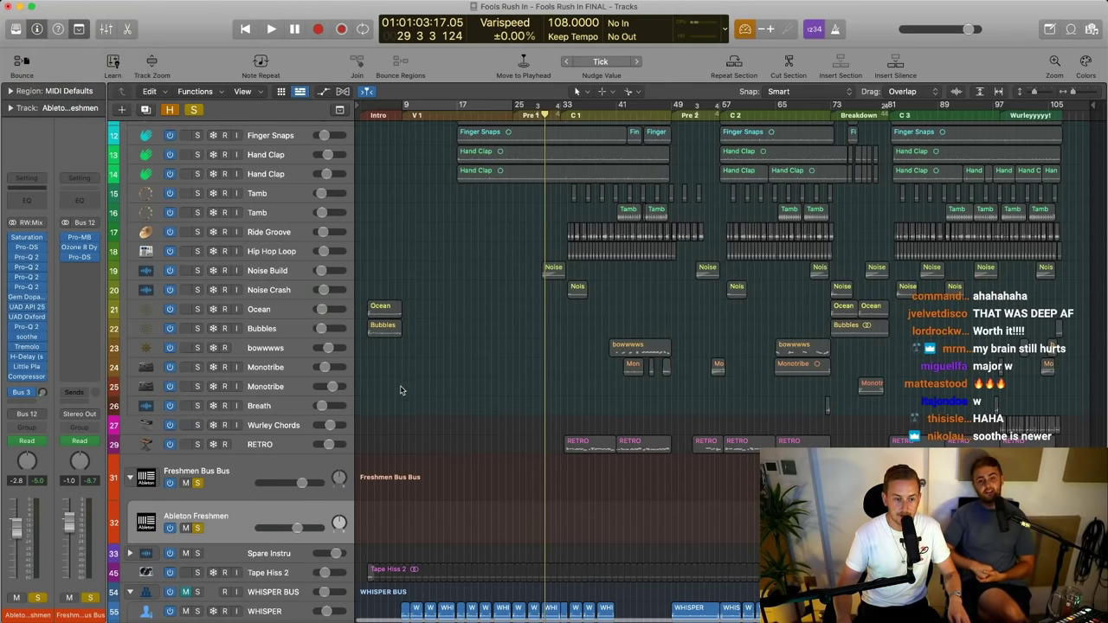
Solo WHISPER BUS and take Ableton Freshmen and Freshmen Bus Bus out of solo
scroll(424, 397, "up", 3)
scroll(425, 399, "down", 5)
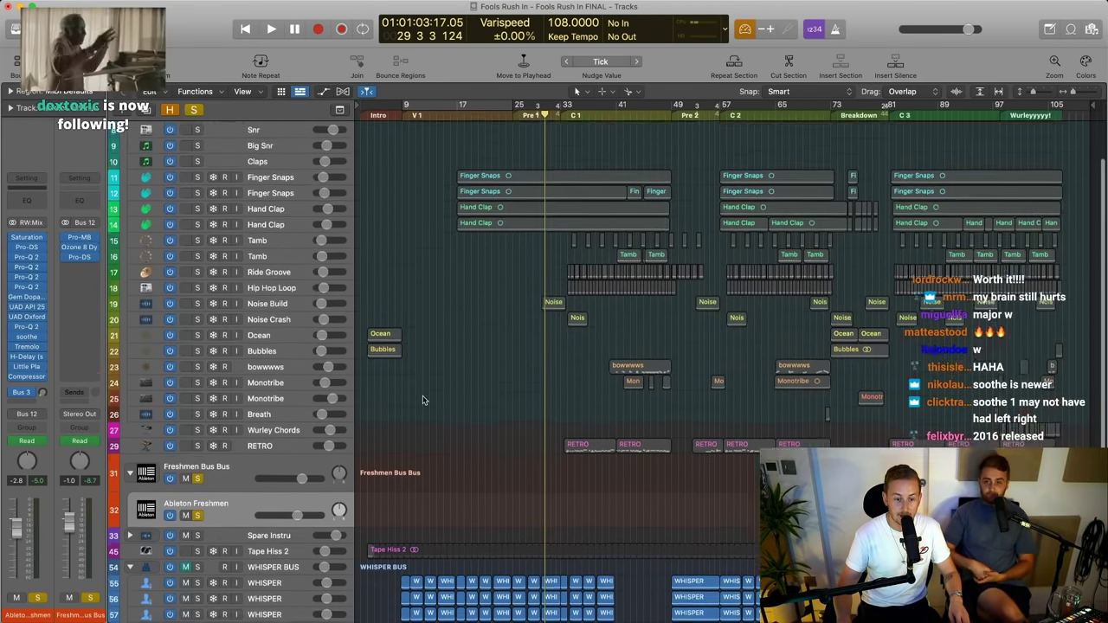
left_click(264, 478)
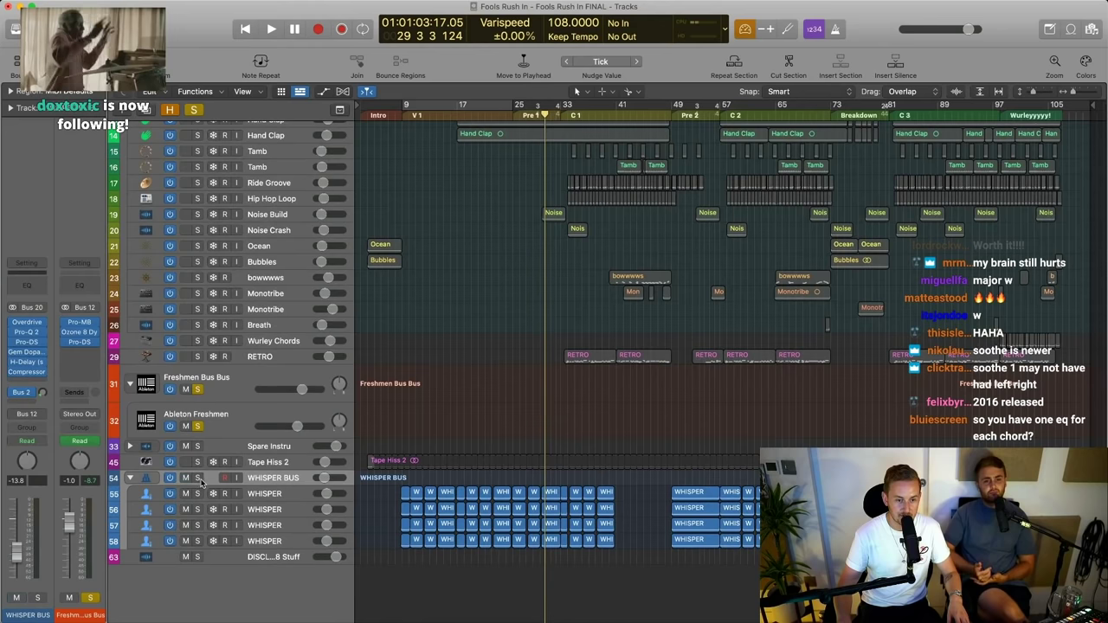
scroll(385, 396, "up", 5)
scroll(418, 376, "left", 8)
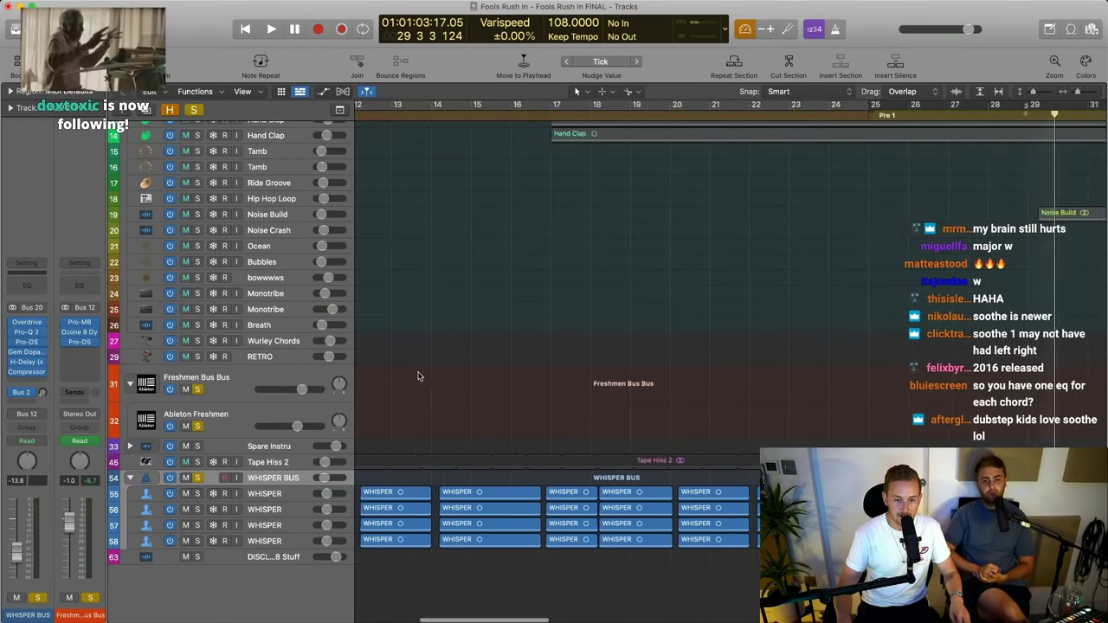
left_click(198, 426)
left_click(198, 389)
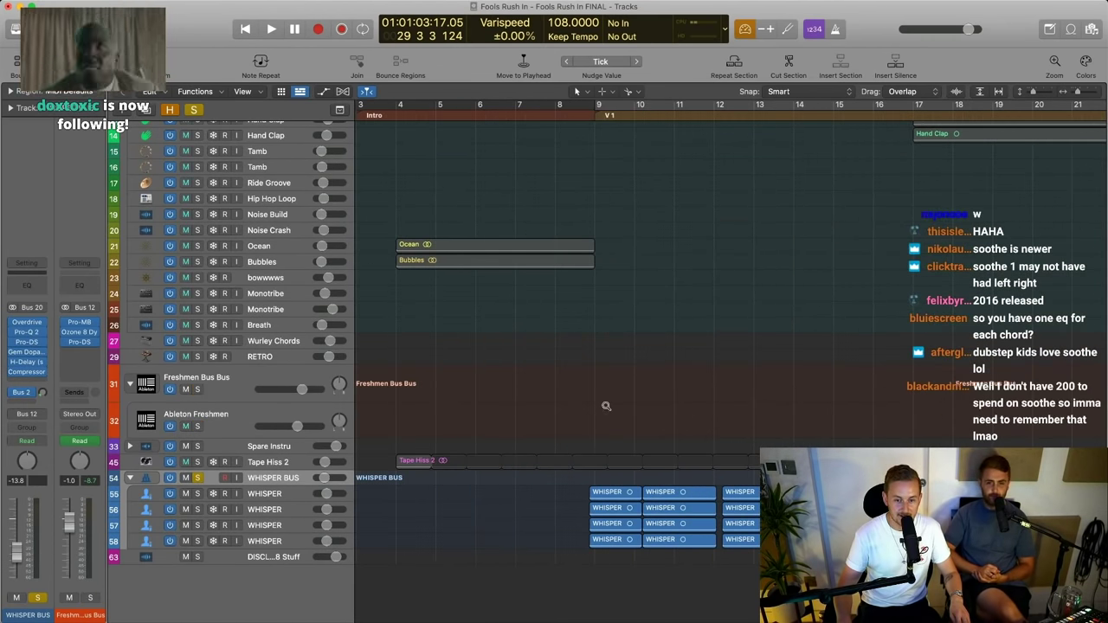
Play the WHISPER regions from bar 8 and raise the WHISPER BUS volume to -4.6 dB
scroll(606, 406, "up", 1)
left_click_drag(582, 478, 762, 576)
key("z")
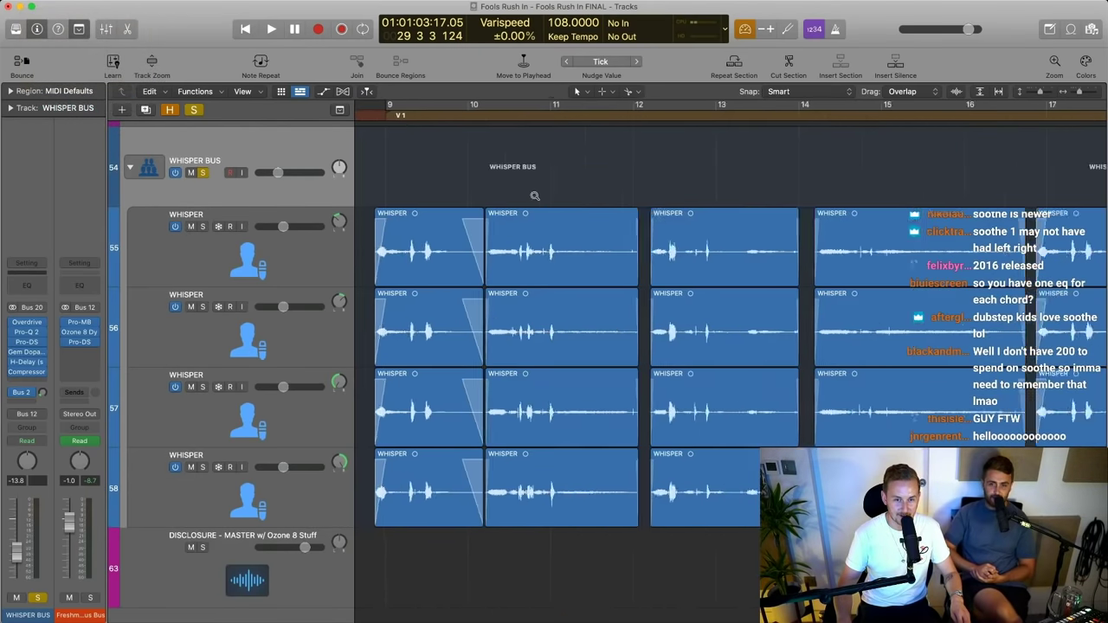
left_click(404, 111)
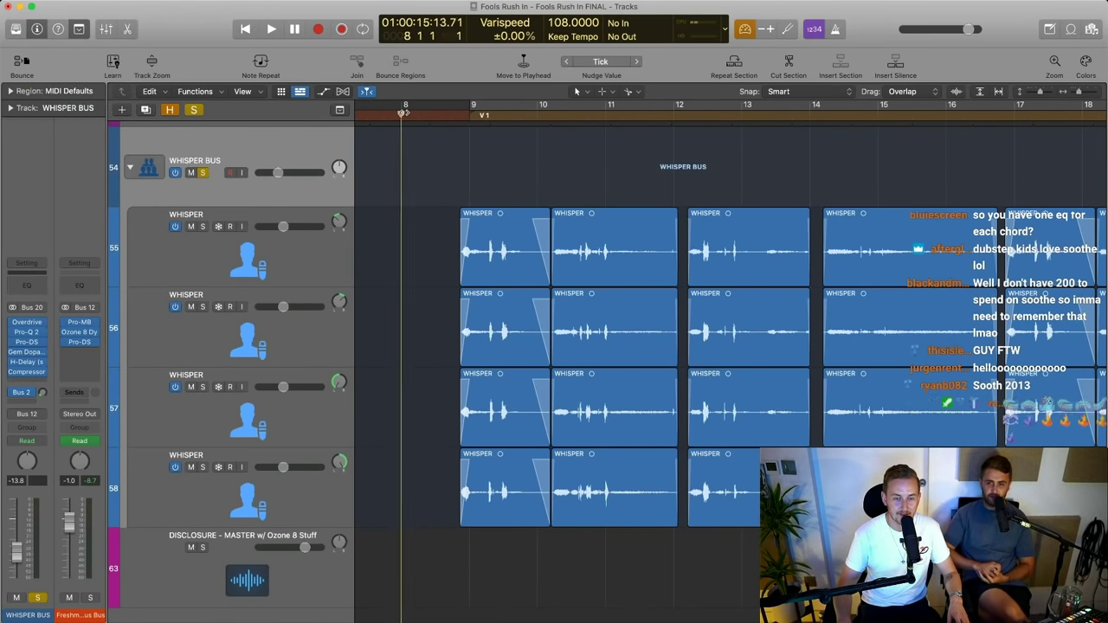
key("space")
left_click_drag(278, 172, 313, 175)
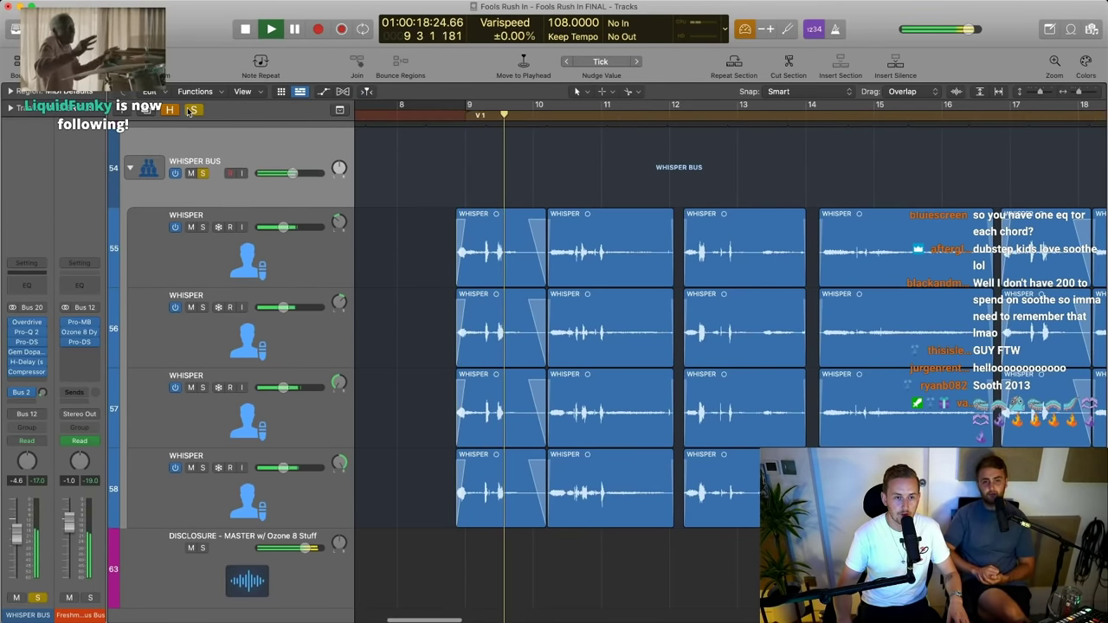
Take the Battery and Sidechains tracks out of solo so only the whispers play
key("z")
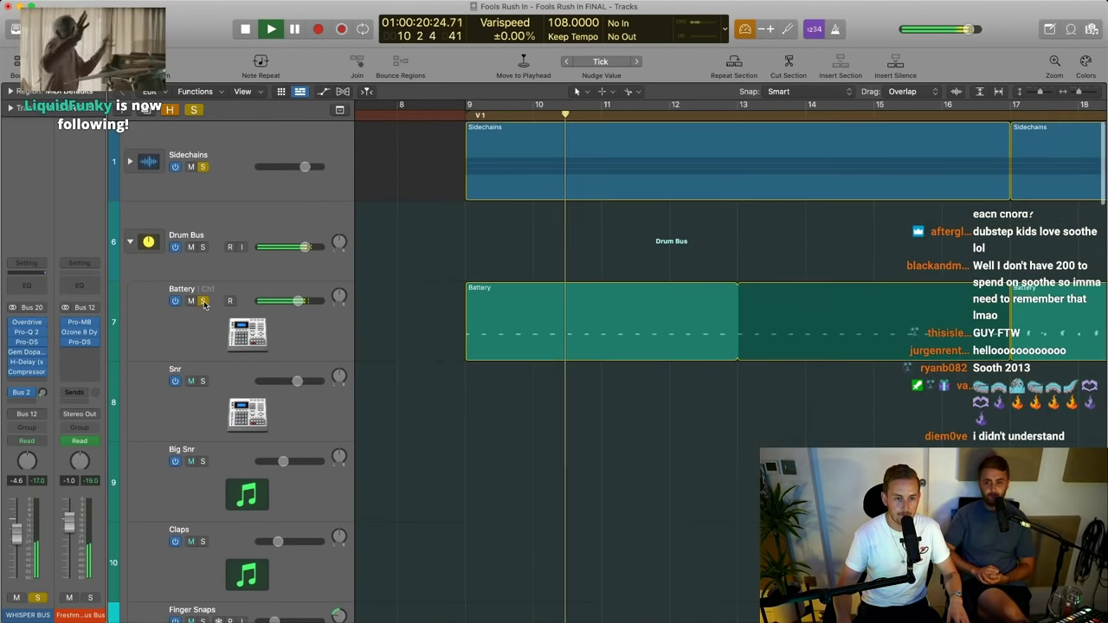
left_click(203, 299)
left_click(202, 166)
scroll(314, 268, "down", 15)
scroll(314, 268, "down", 15)
scroll(364, 312, "up", 1)
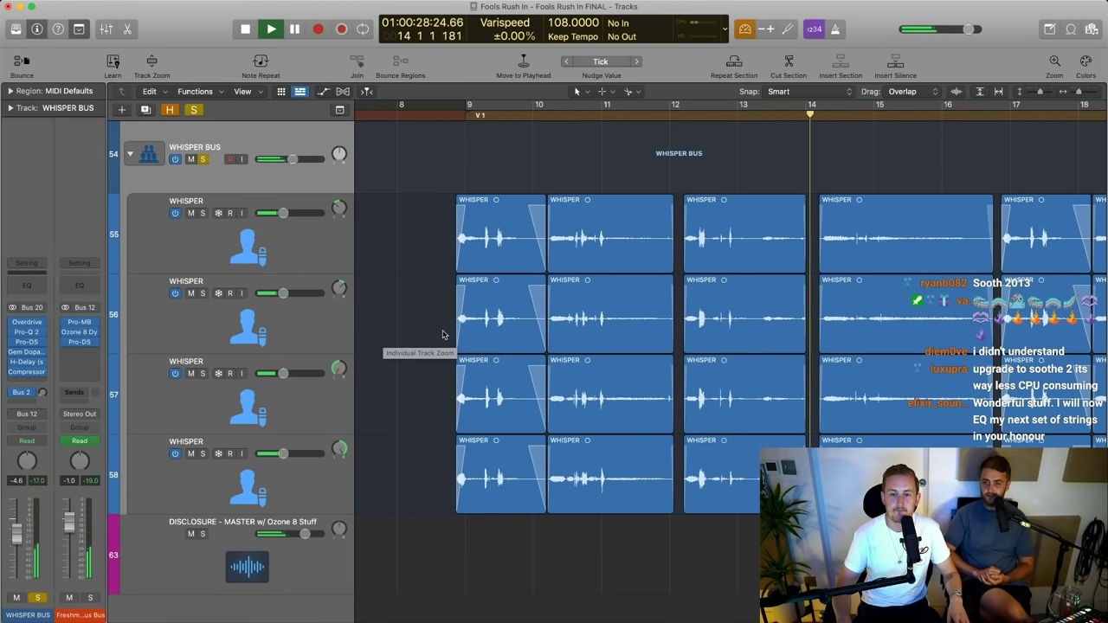
Select the first WHISPER track and view the Pro-Q 2 curve on WHISPER BUS, closing its window after the look
key("super+Left")
scroll(620, 419, "right", 3)
left_click(236, 250)
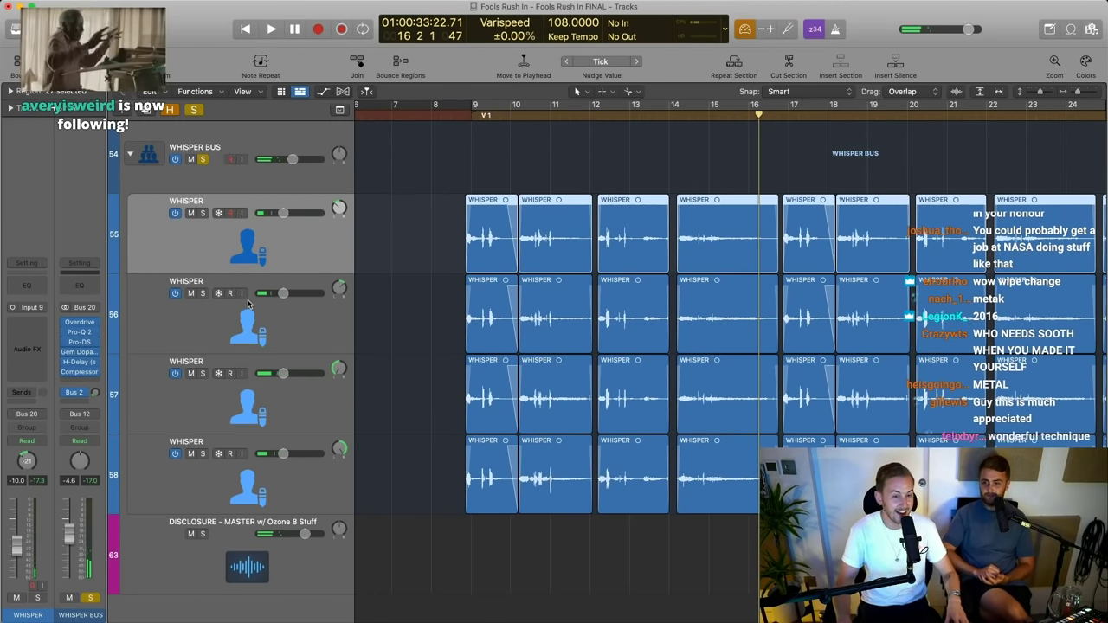
left_click(84, 331)
left_click_drag(873, 159, 535, 51)
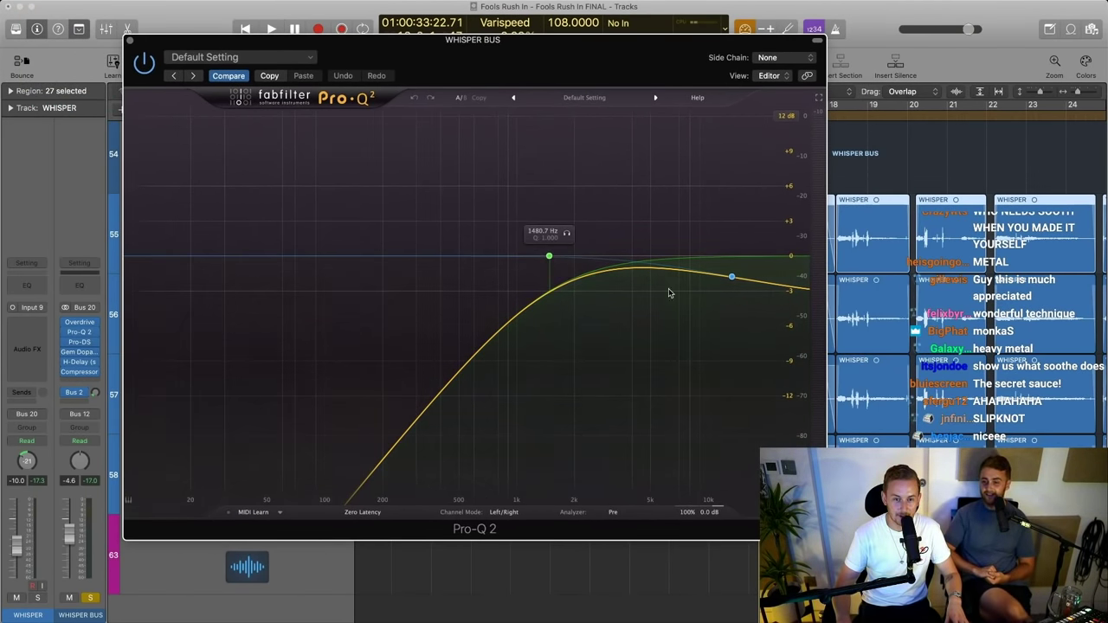
left_click(84, 324)
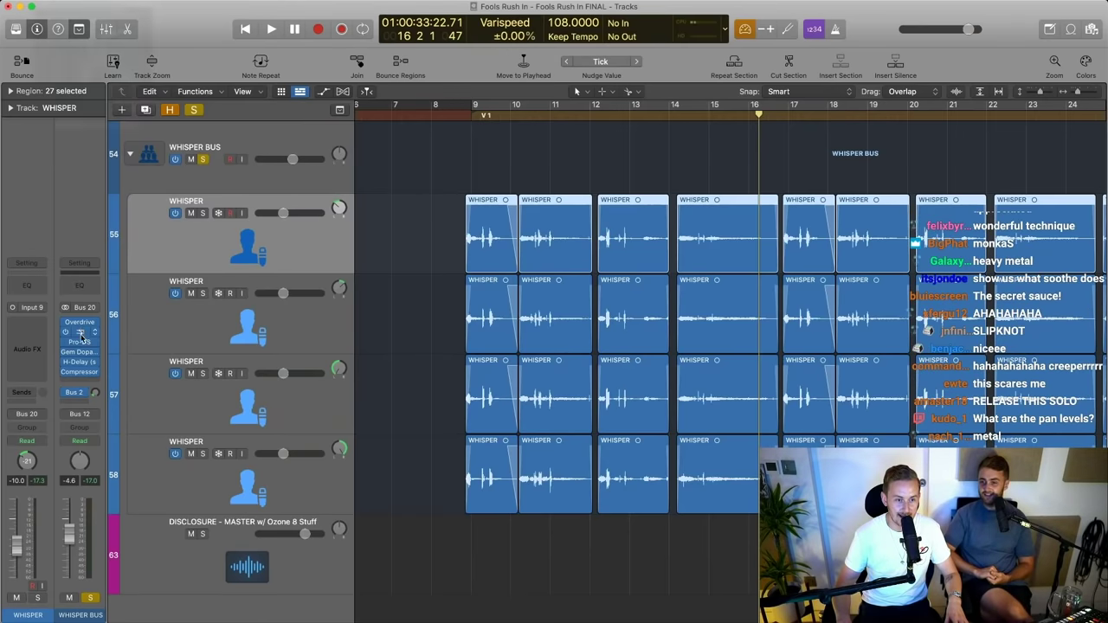
View the Gem Dopamine settings on WHISPER BUS, close the plug-in, and select the WHISPER BUS track
left_click(79, 352)
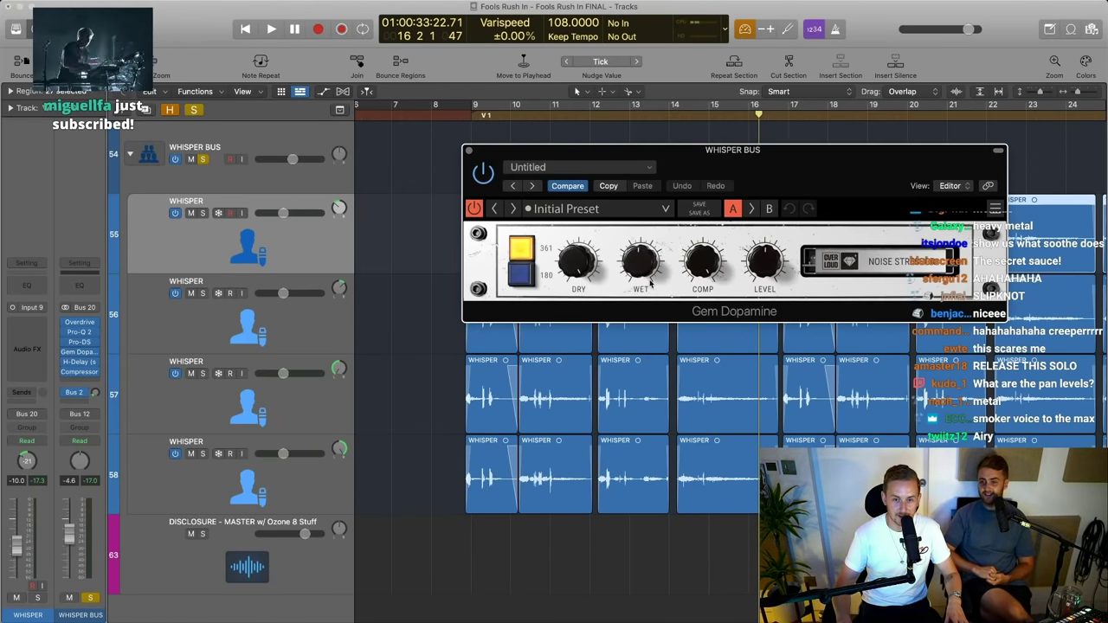
left_click(468, 151)
left_click(249, 146)
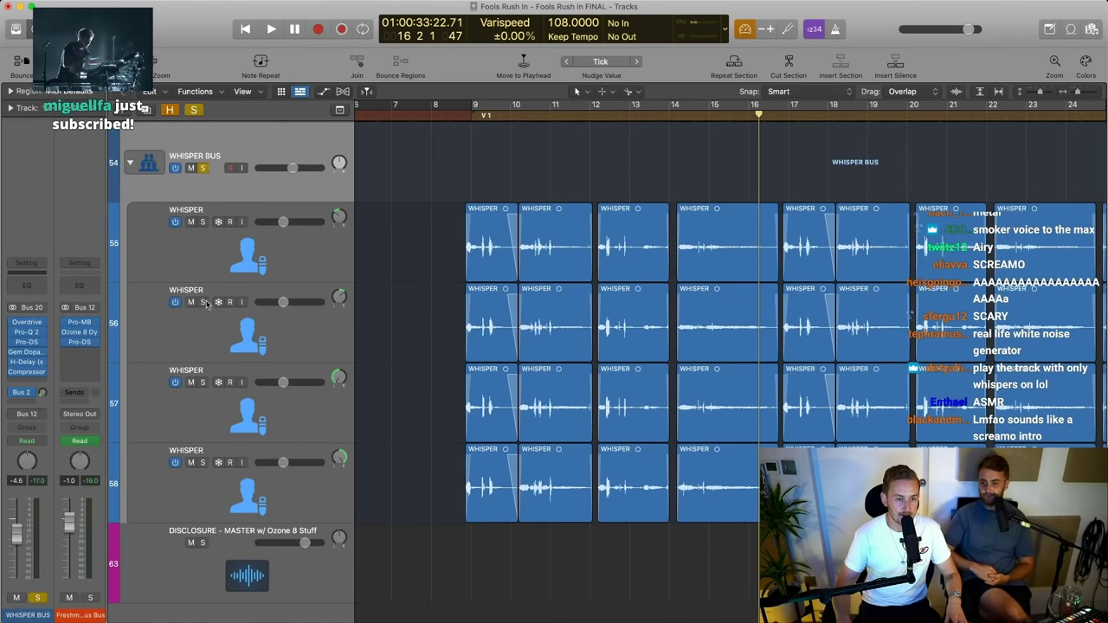
Select the Ableton Freshmen track and solo it together with WHISPER BUS
scroll(427, 323, "up", 2)
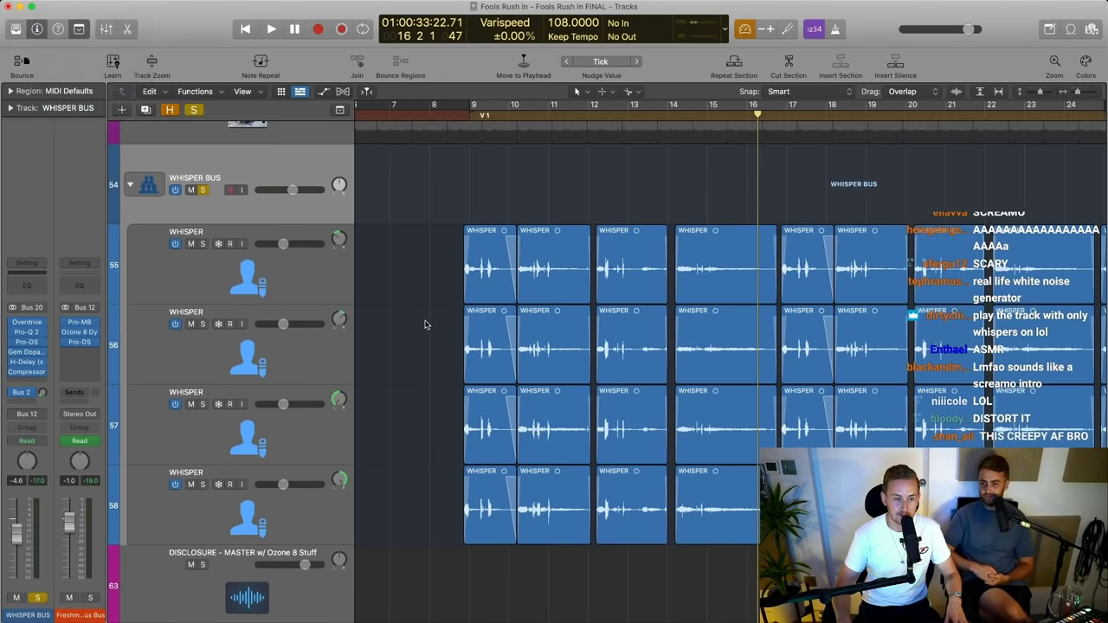
scroll(425, 321, "down", 3)
scroll(386, 324, "up", 4)
left_click(211, 302)
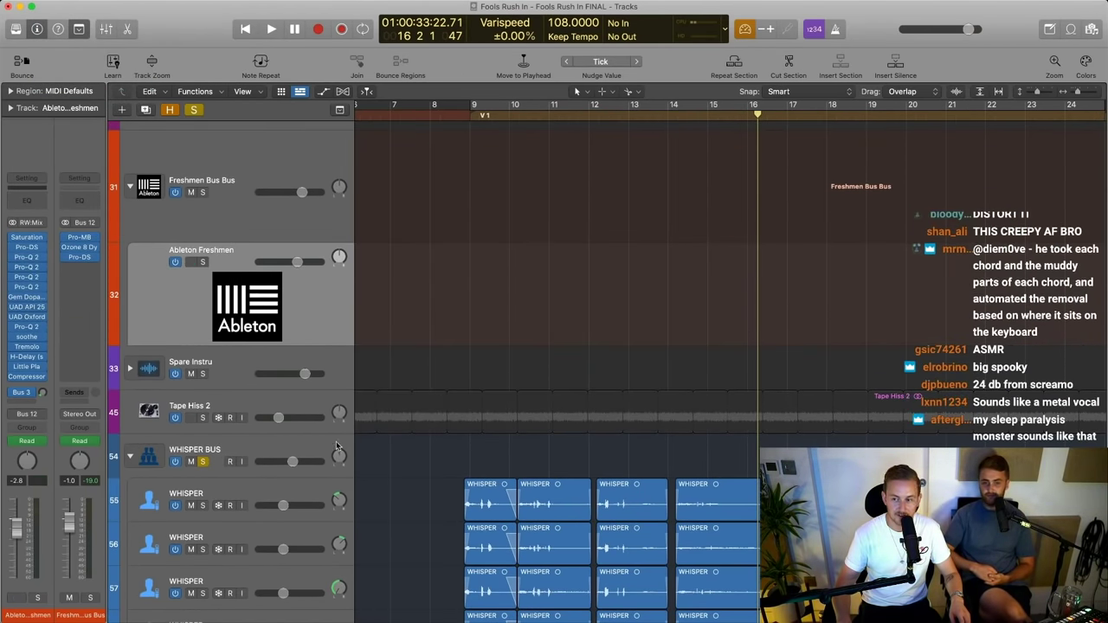
scroll(199, 164, "down", 3)
left_click(201, 167)
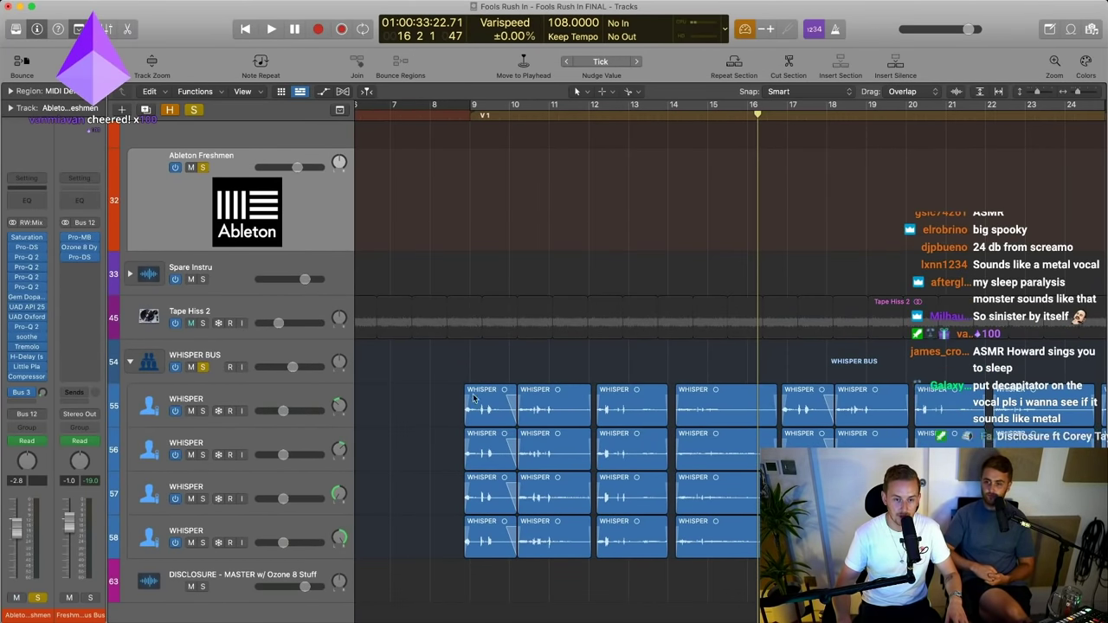
Play from bar 8, comparing the Ableton Freshmen sample without and with WHISPER BUS in solo
double_click(433, 113)
left_click(202, 367)
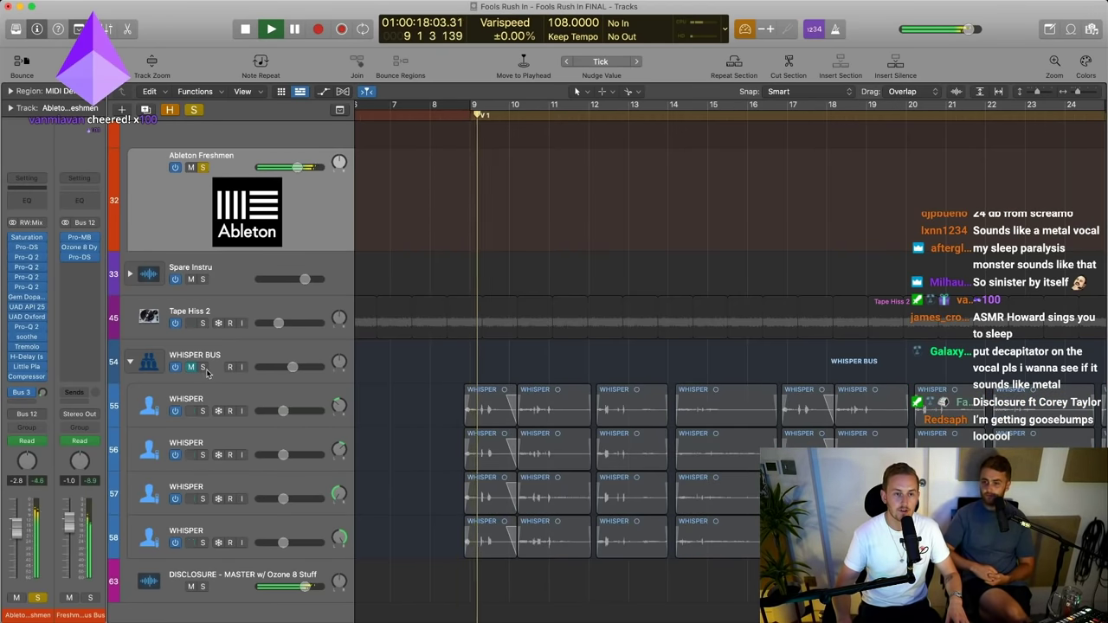
scroll(208, 374, "up", 3)
left_click(203, 475)
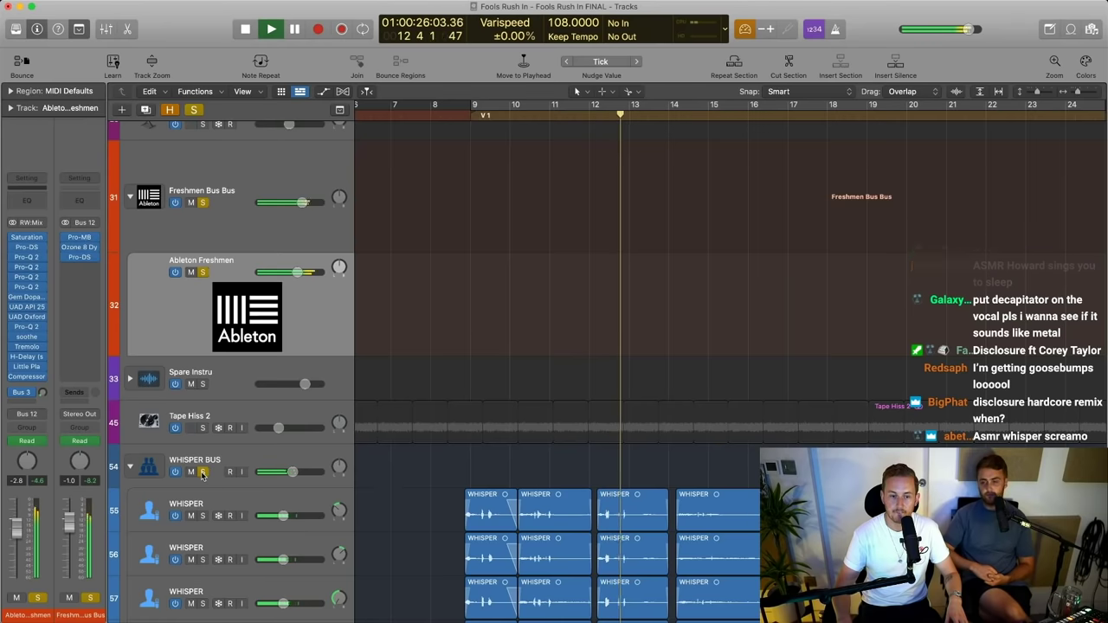
Lower the WHISPER BUS volume slightly, compare the sample without and with the whispers again, and stop playback
left_click_drag(284, 473, 275, 474)
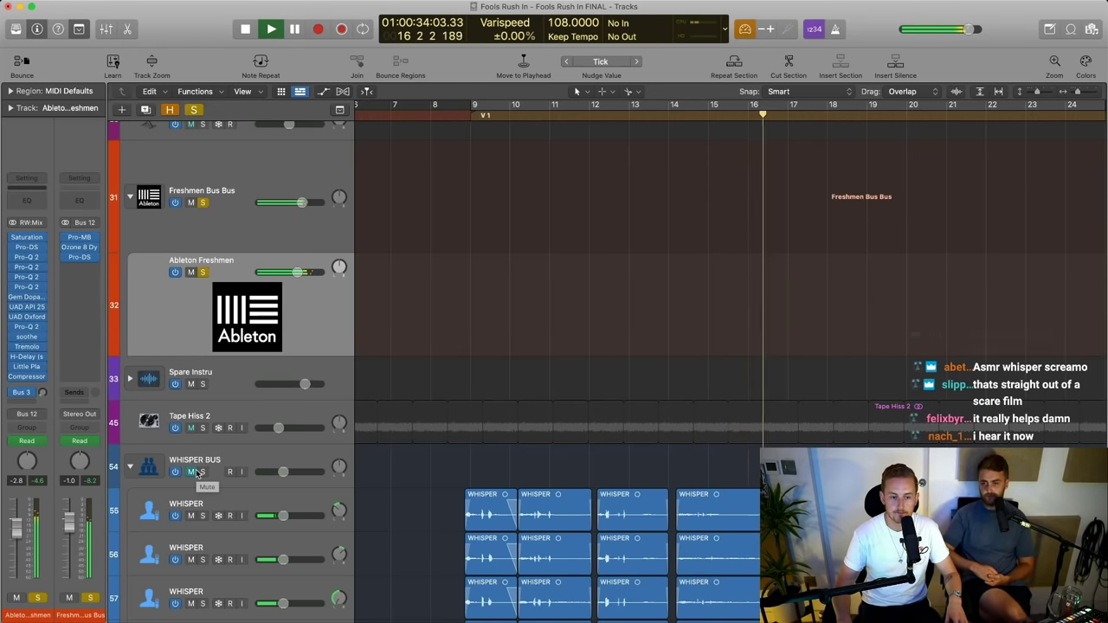
left_click(192, 472)
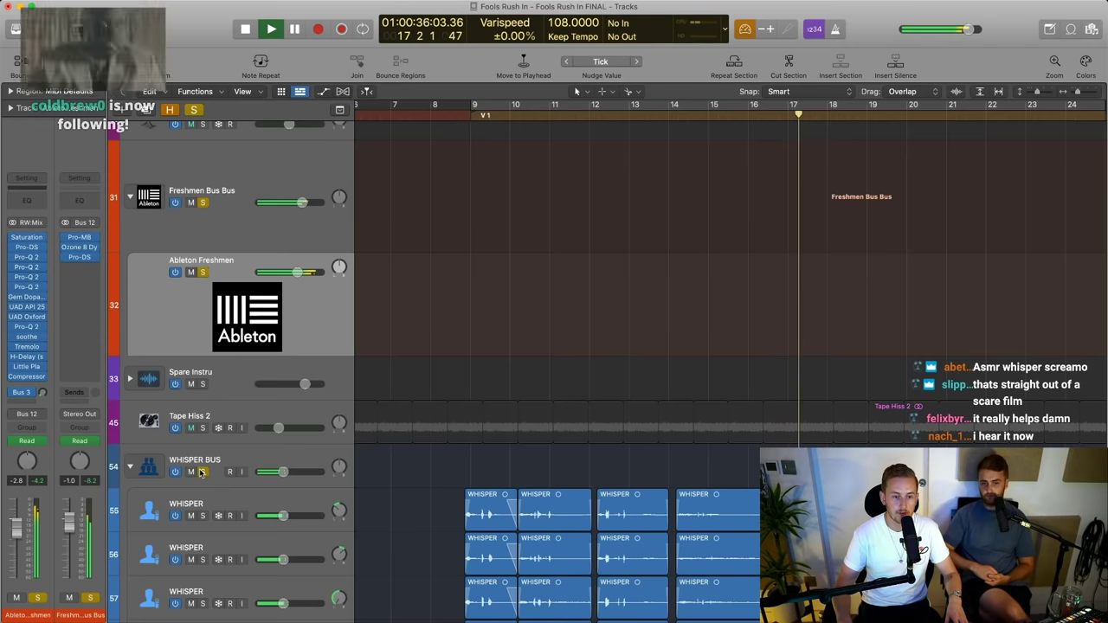
key("space")
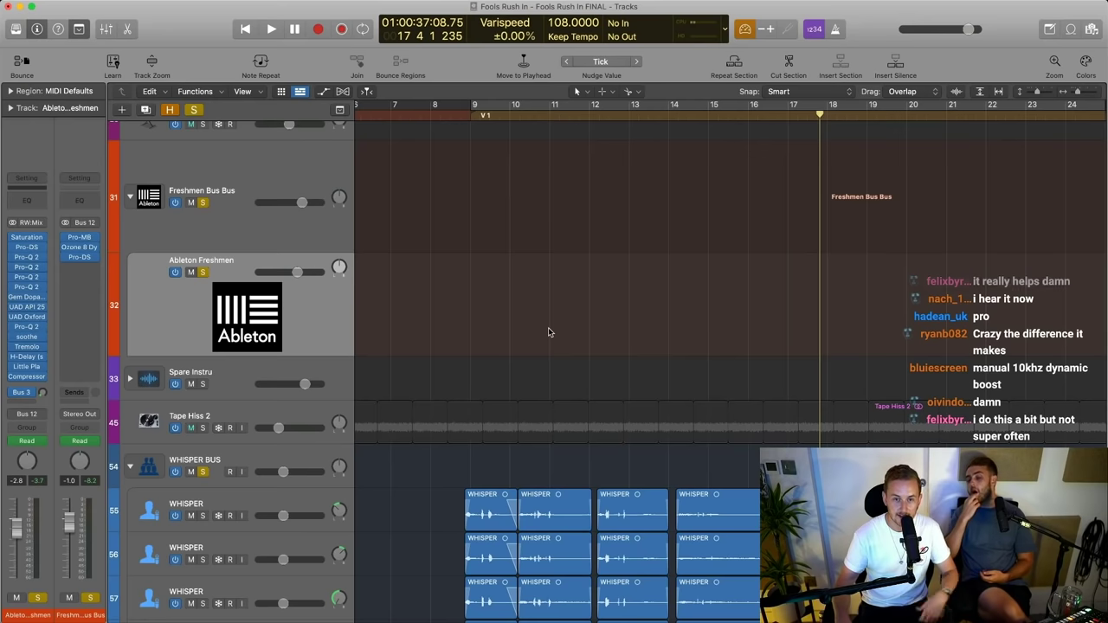
Show the whole arrangement and move playback to bar 24, just before the Pre 1 marker
left_click(511, 300, "ctrl+alt")
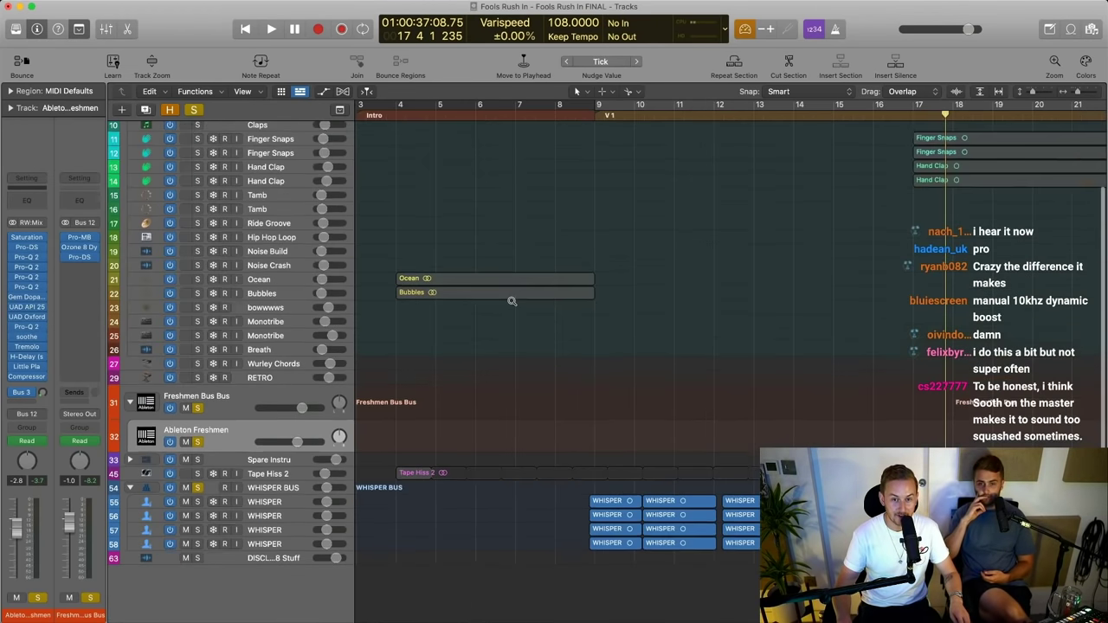
left_click(511, 301, "ctrl+alt")
left_click(512, 302, "ctrl+alt")
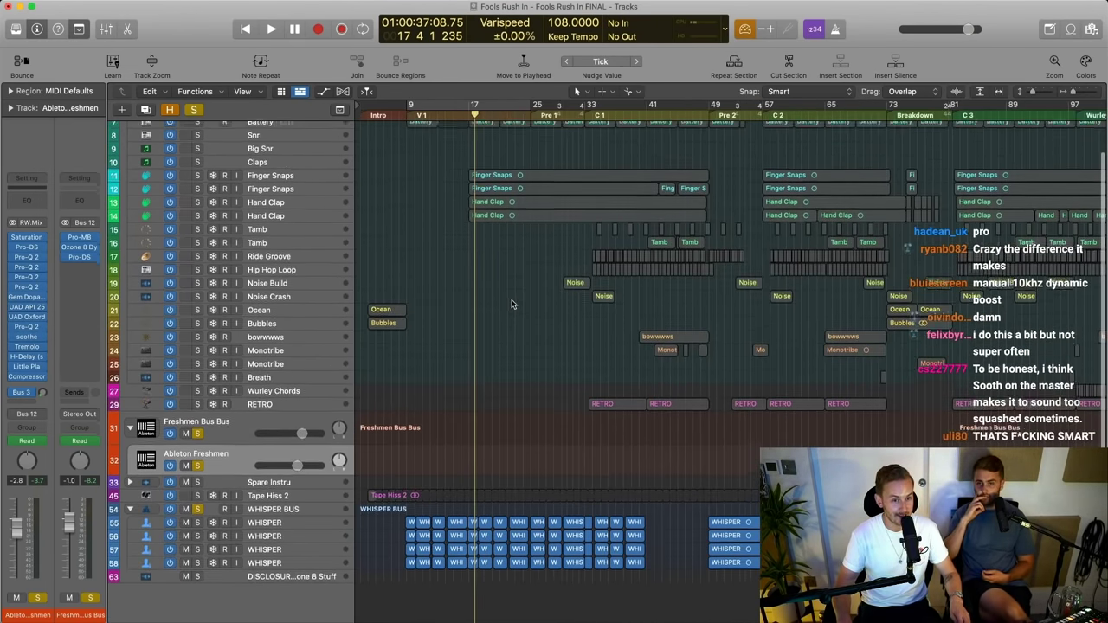
scroll(512, 303, "up", 3)
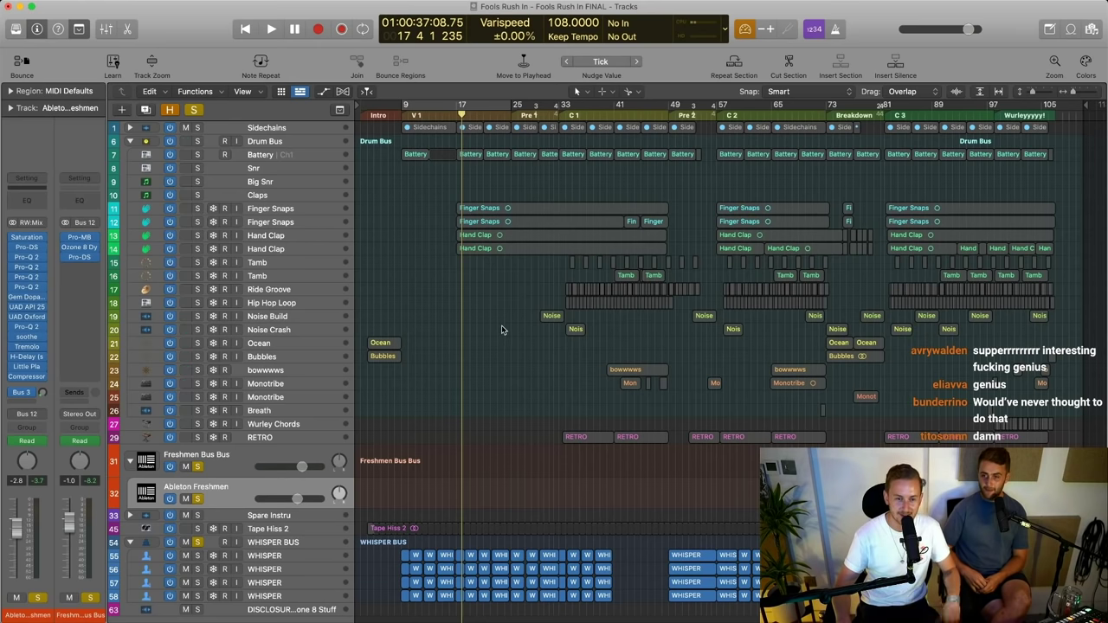
scroll(270, 497, "down", 1)
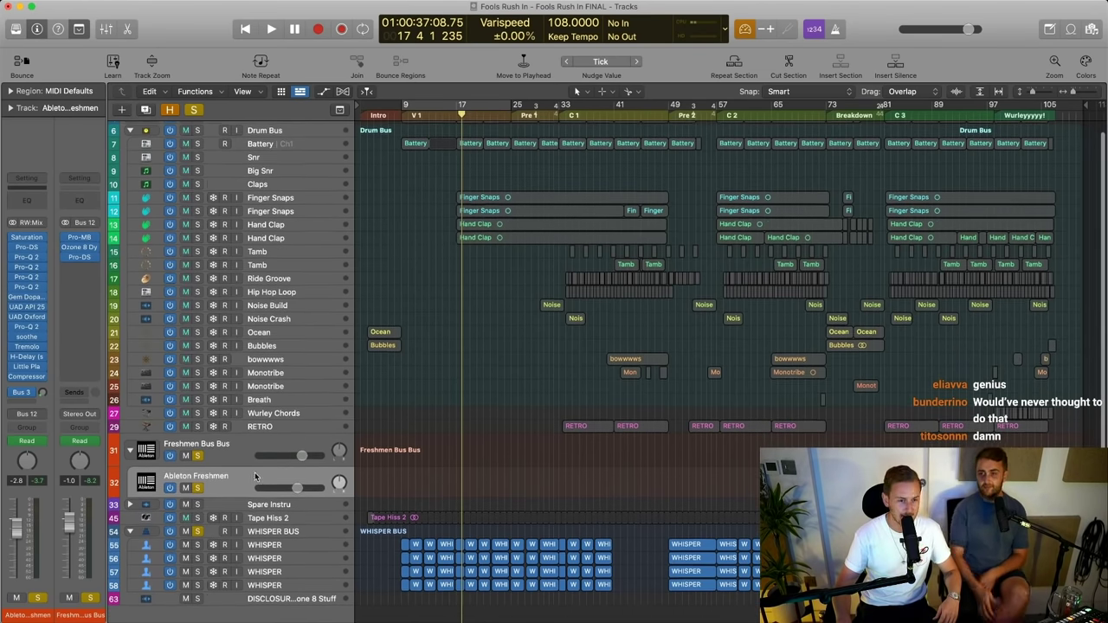
left_click(455, 115)
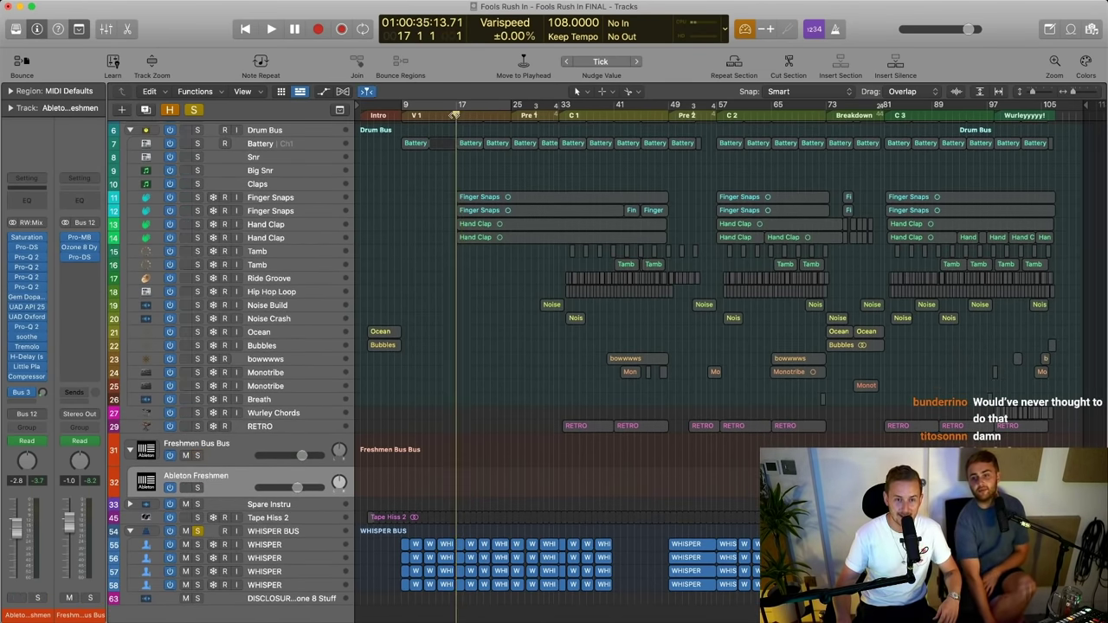
left_click(514, 134)
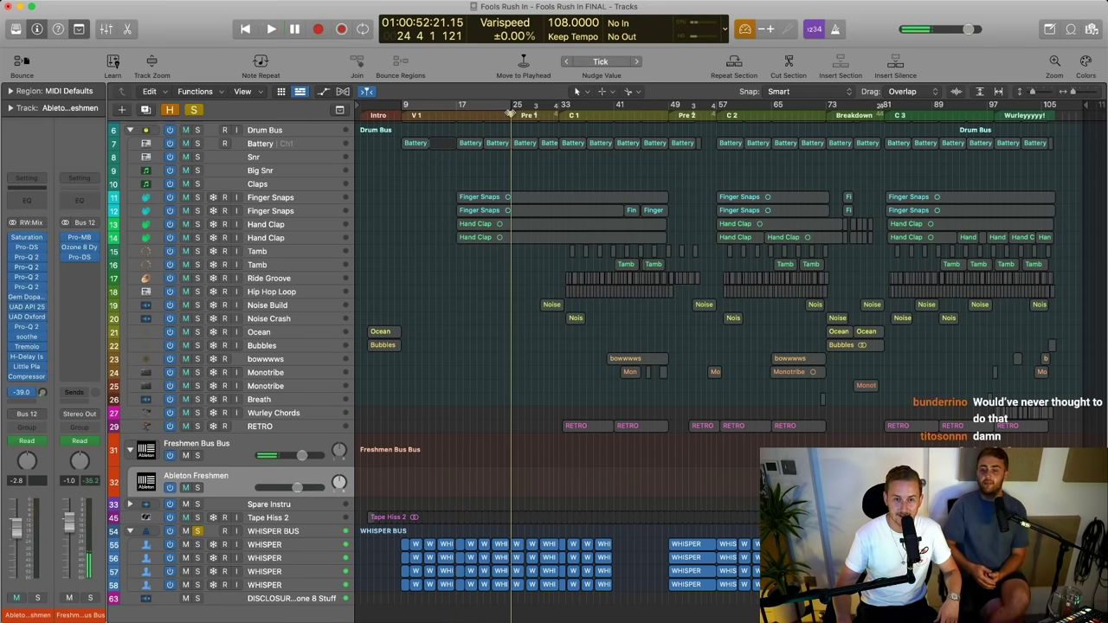
Solo Ableton Freshmen again and compare the passage into C 1 without and with WHISPER BUS in solo
left_click(198, 488)
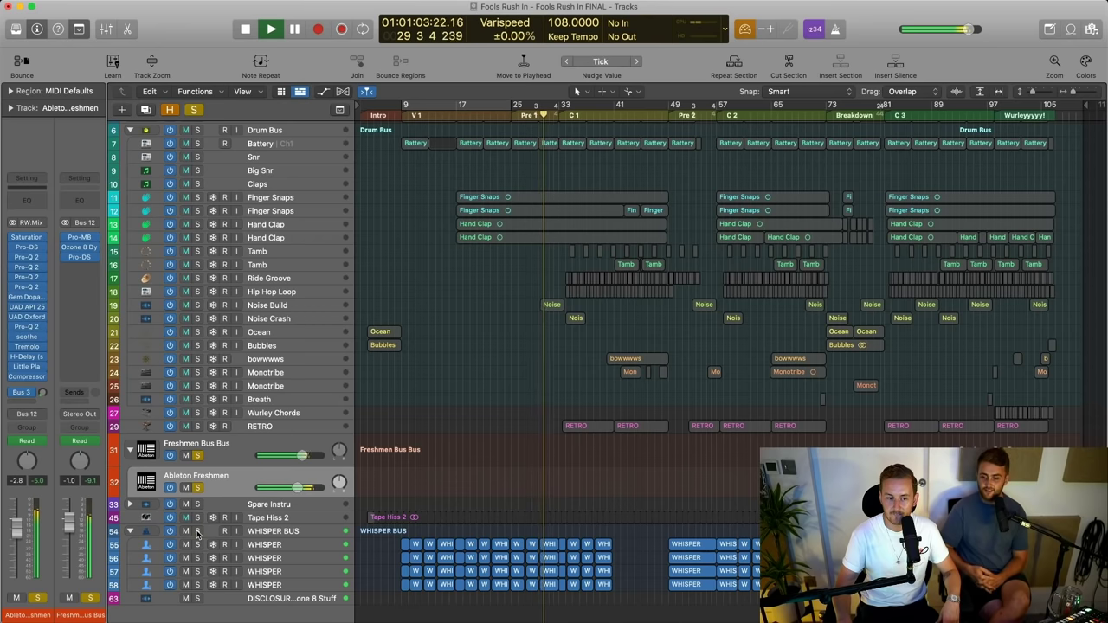
left_click(189, 532)
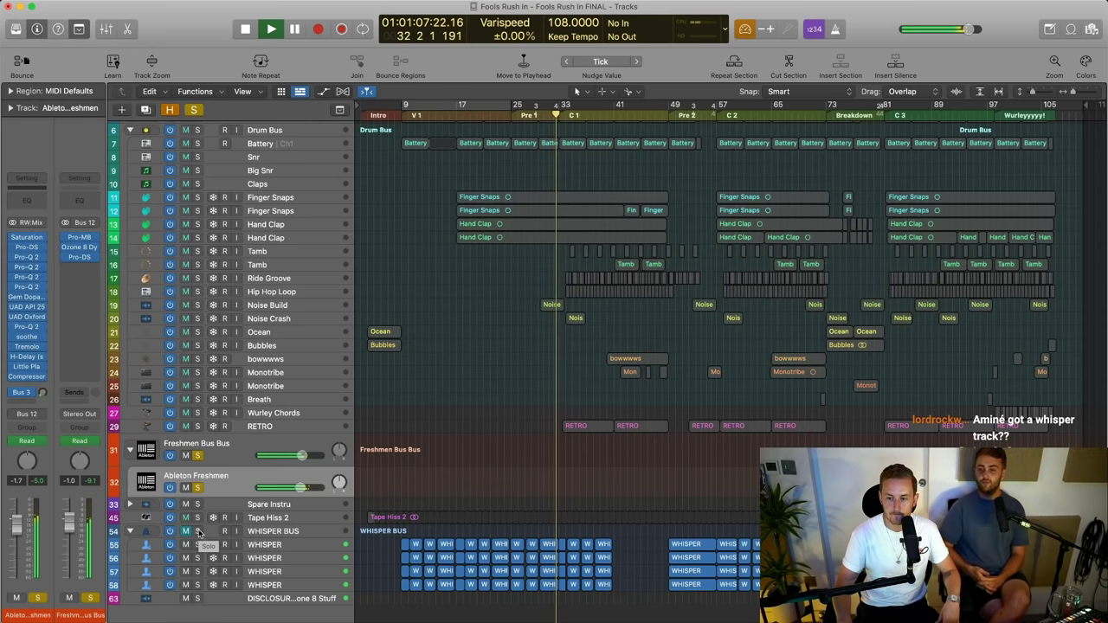
left_click(199, 530)
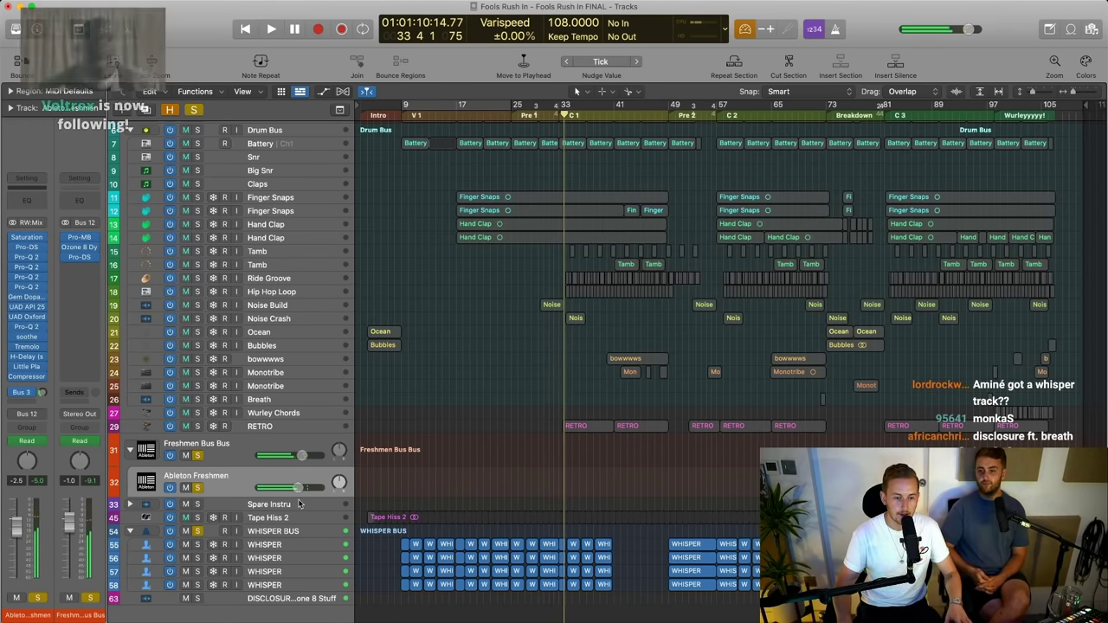
Set the WHISPER BUS volume to -12.4 dB and fit all tracks back in view
left_click(350, 528)
key("super+Down")
key("super+Down")
key("super+Down")
key("super+Down")
key("super+Down")
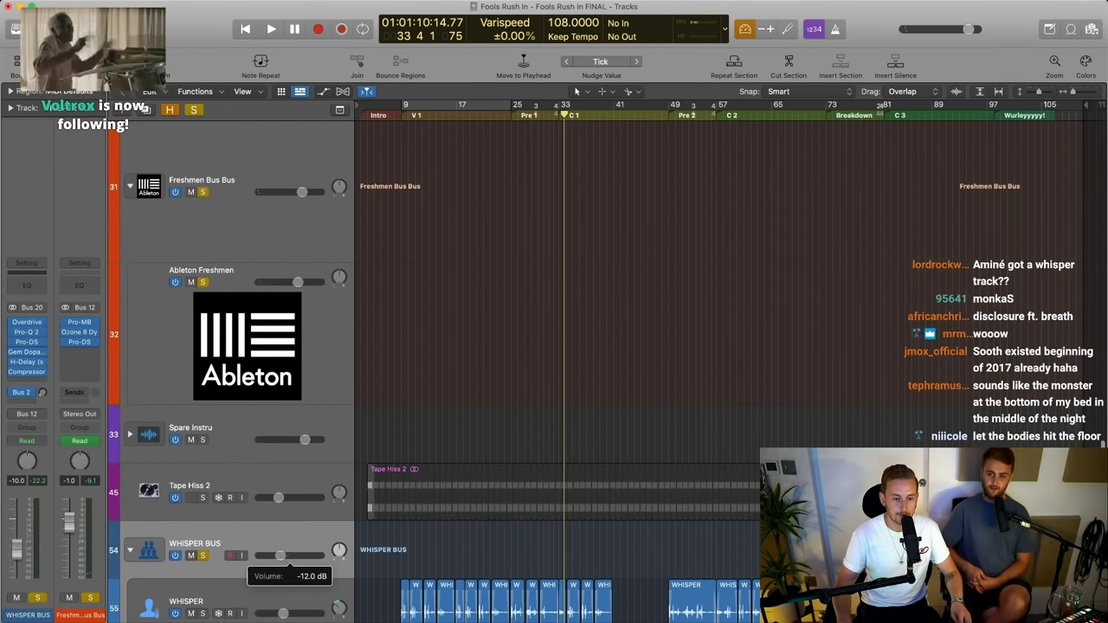
key("z")
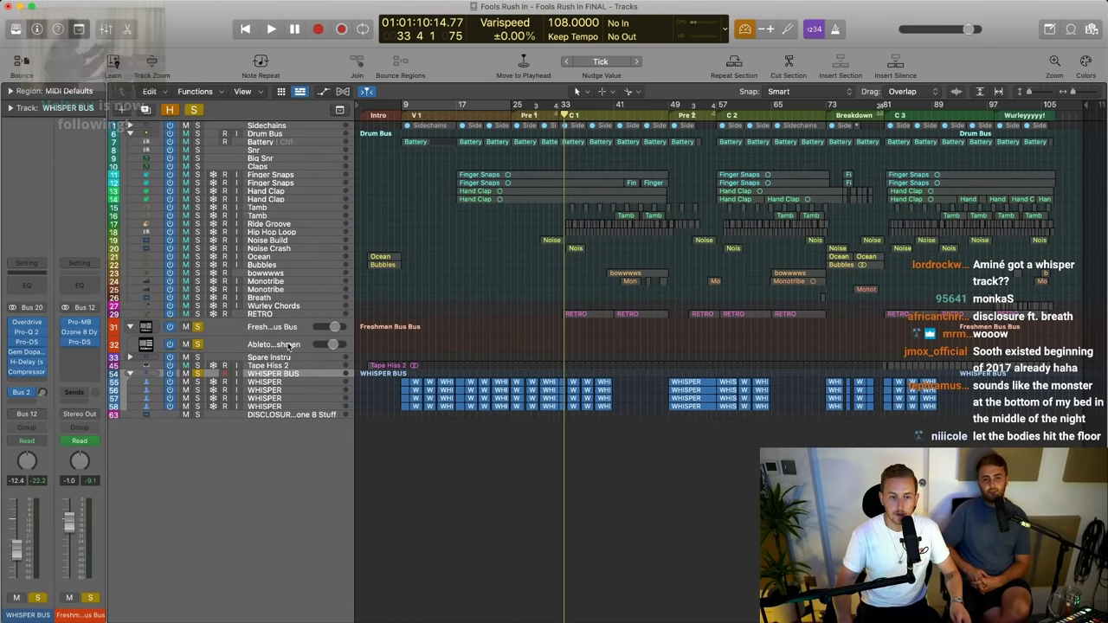
Clear all track solos and leave WHISPER BUS unmuted
left_click(198, 373, "alt")
left_click(187, 374)
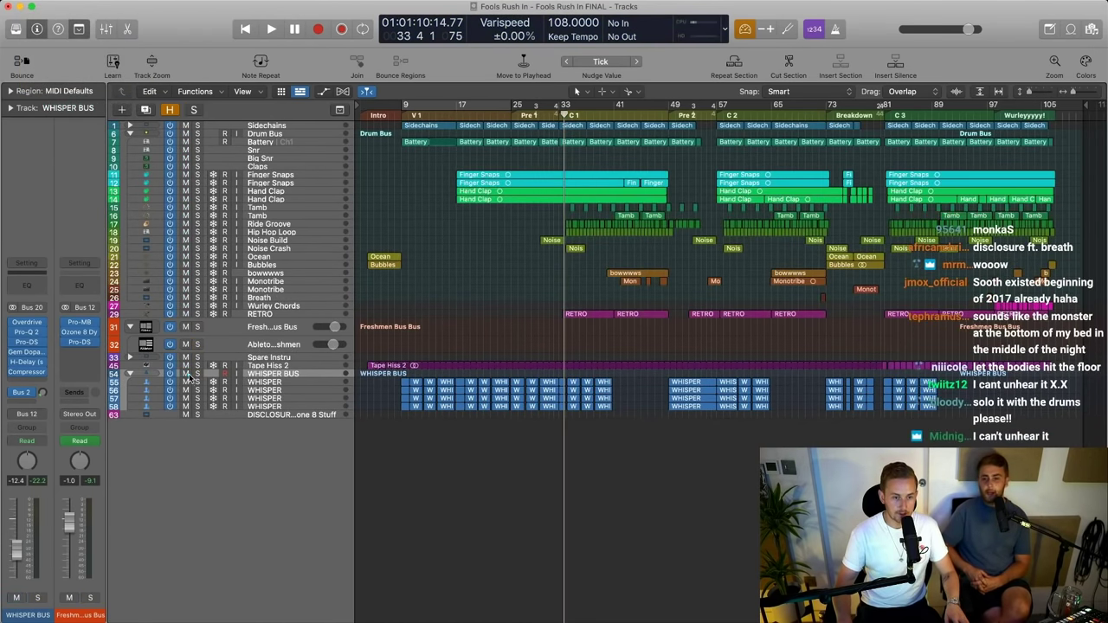
key("z")
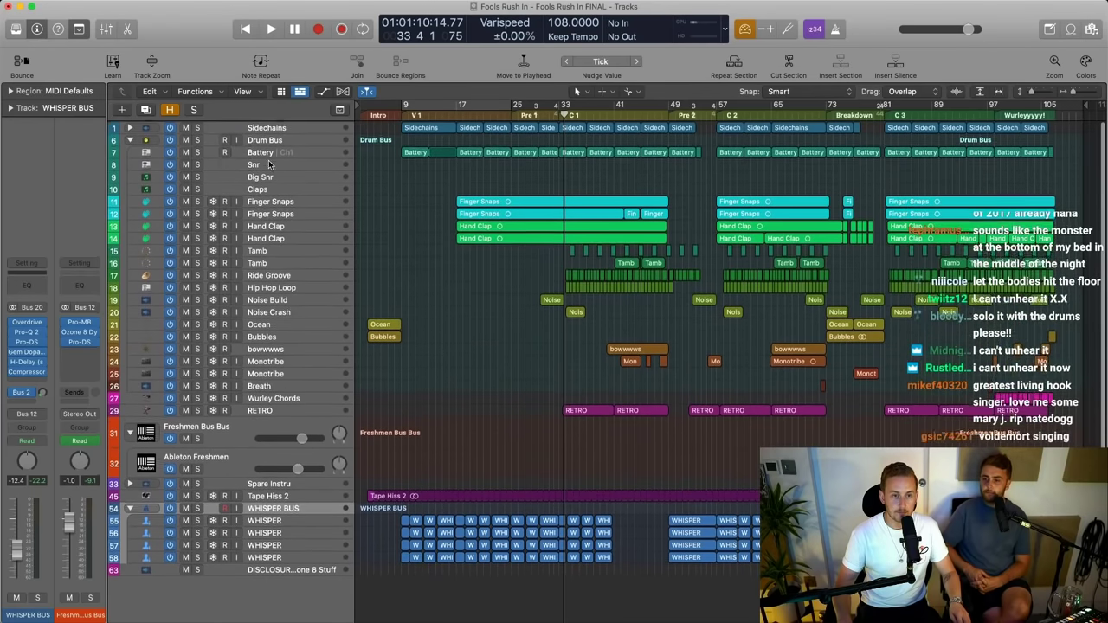
Set the cycle range over the C 1 section from bar 33 and play the Drum Bus in solo
left_click(268, 153)
left_click(265, 139)
scroll(443, 266, "up", 1)
left_click_drag(556, 105, 667, 104)
scroll(667, 105, "down", 1)
key("s")
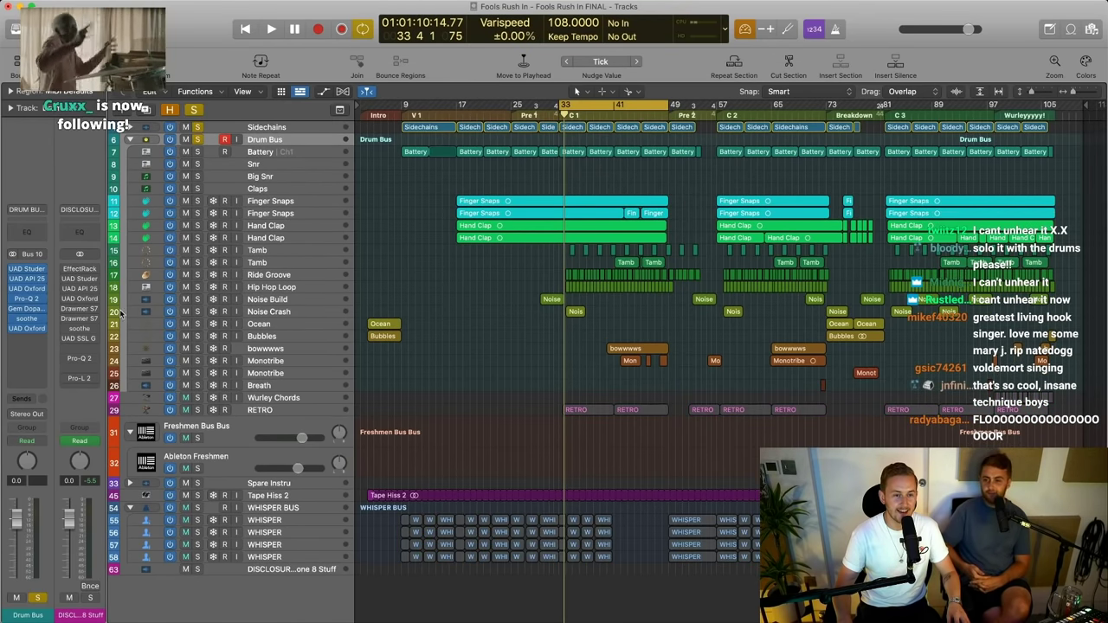
key("space")
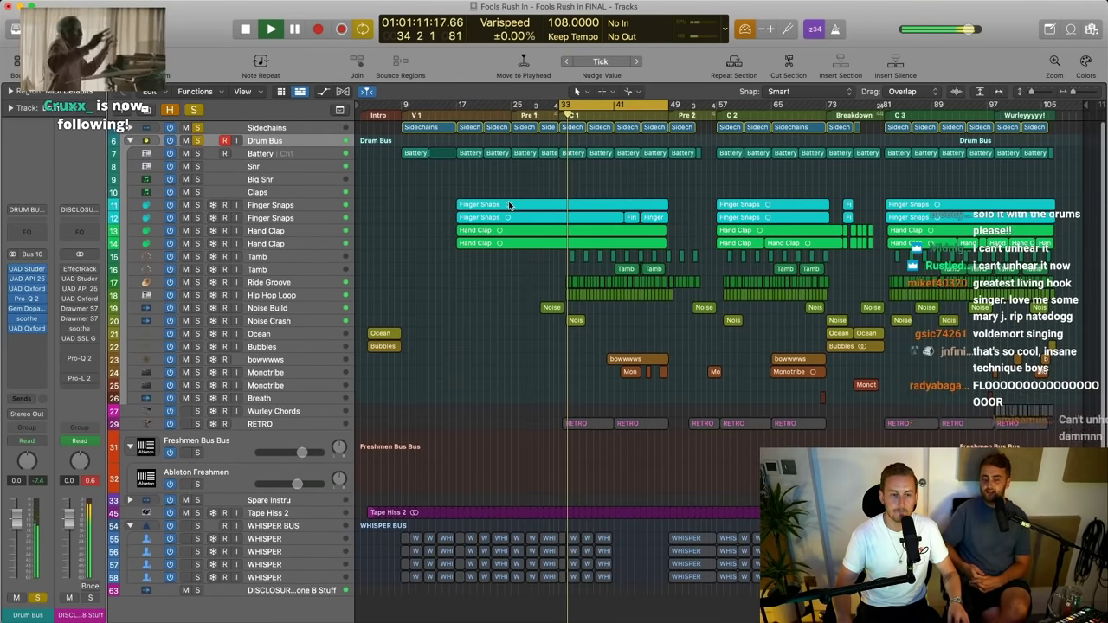
Look across the drum channels in the mixer during playback, return to the arrangement and replay the soloed Drum Bus
key("x")
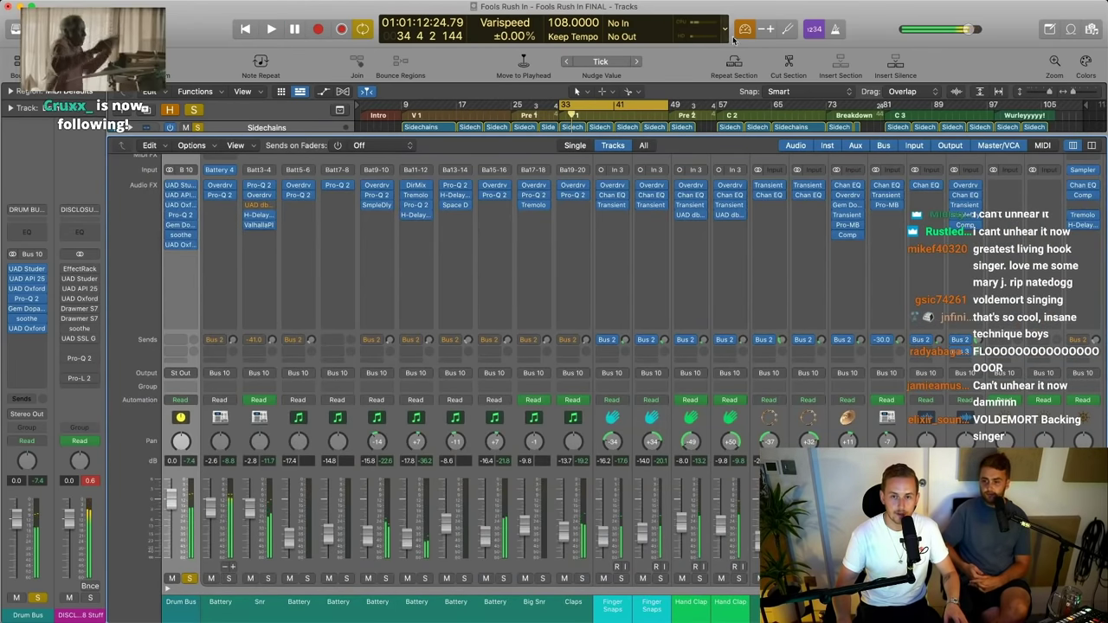
scroll(692, 389, "right", 10)
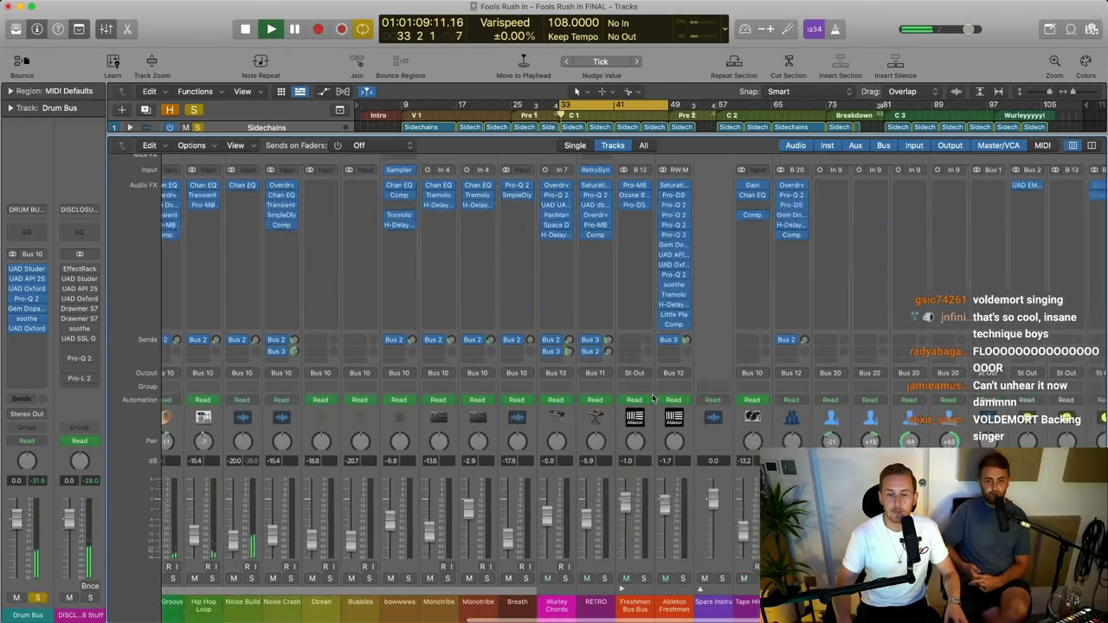
scroll(723, 399, "left", 10)
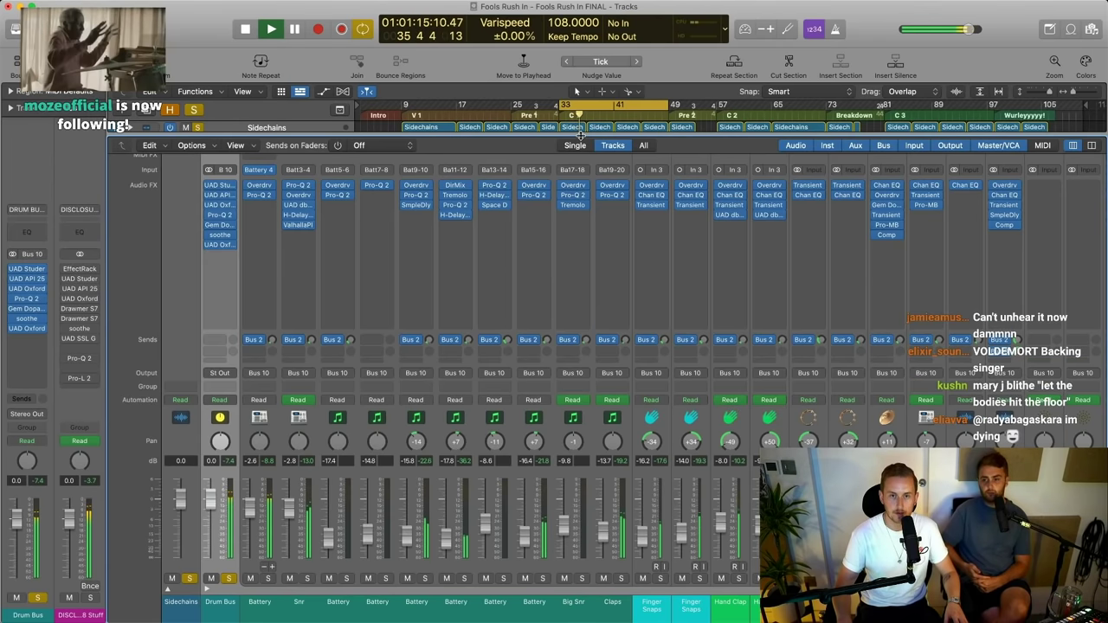
key("x")
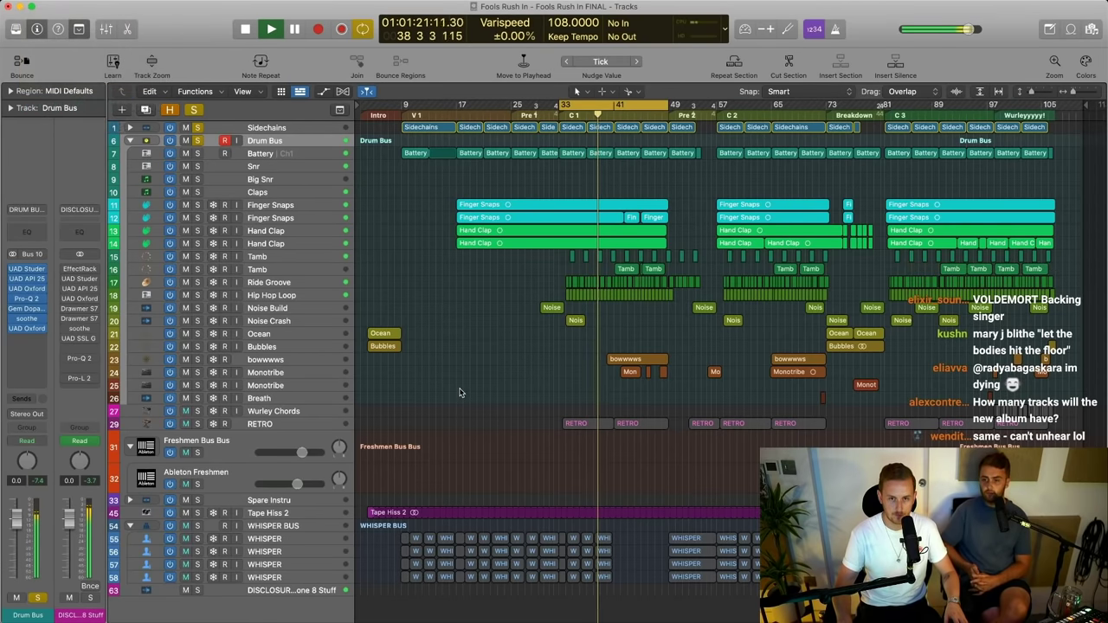
key("space")
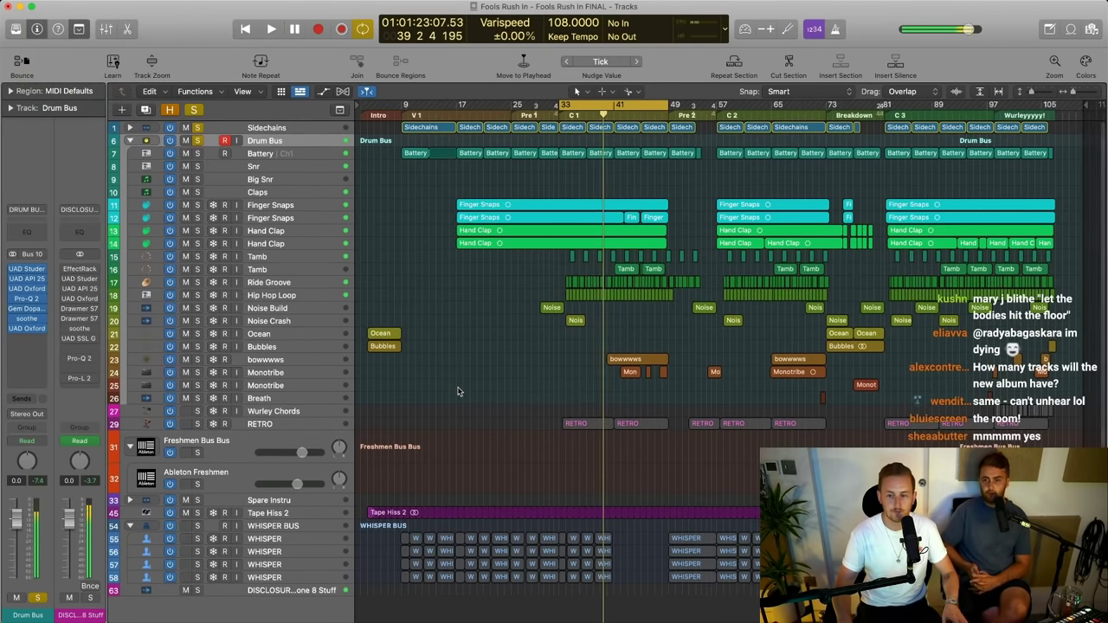
double_click(549, 115)
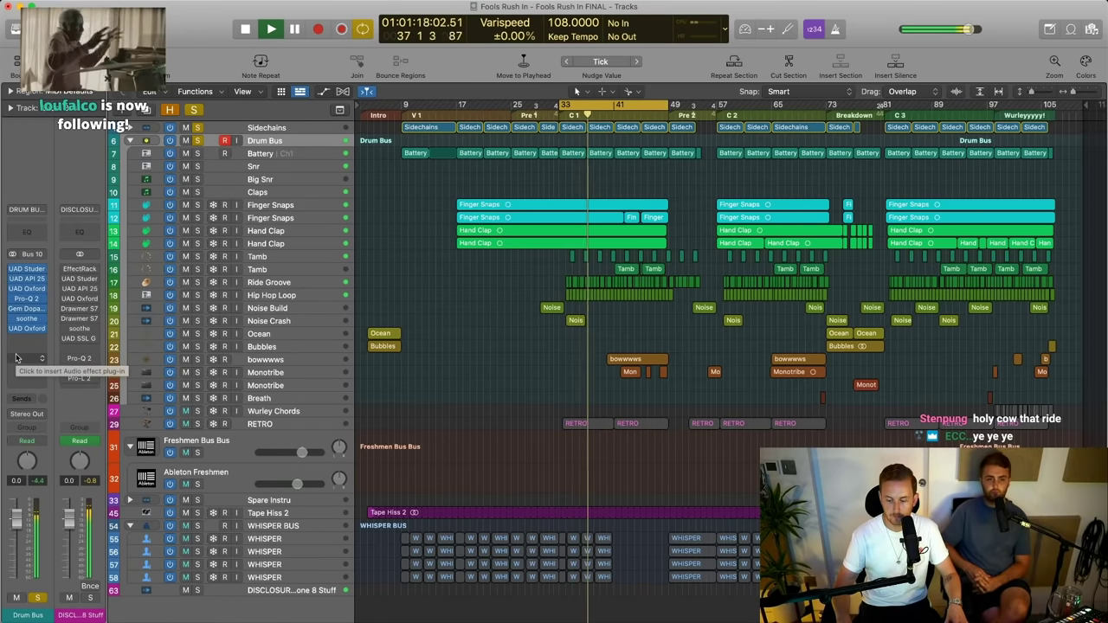
key("space")
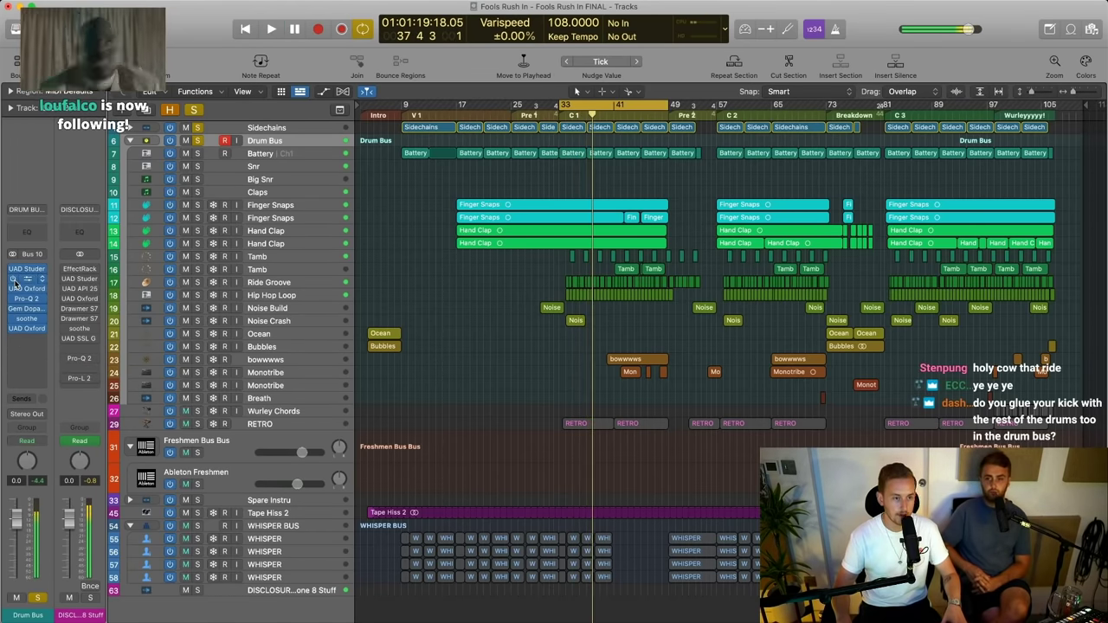
Enlarge the arrangement around the Battery track's regions in C 1
scroll(416, 349, "up", 1)
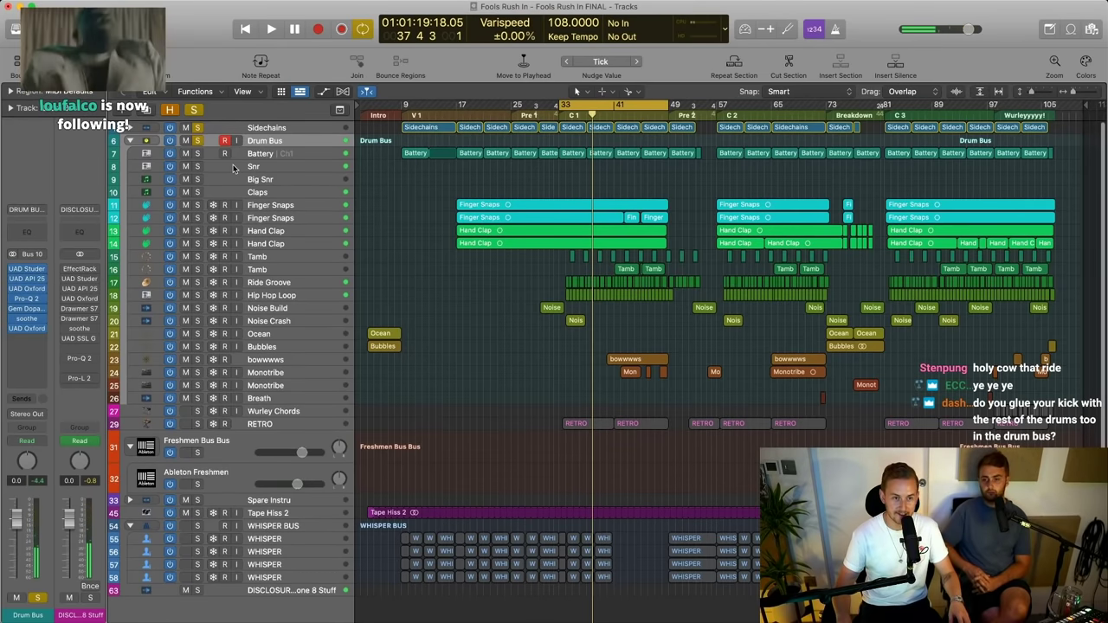
scroll(464, 285, "up", 5)
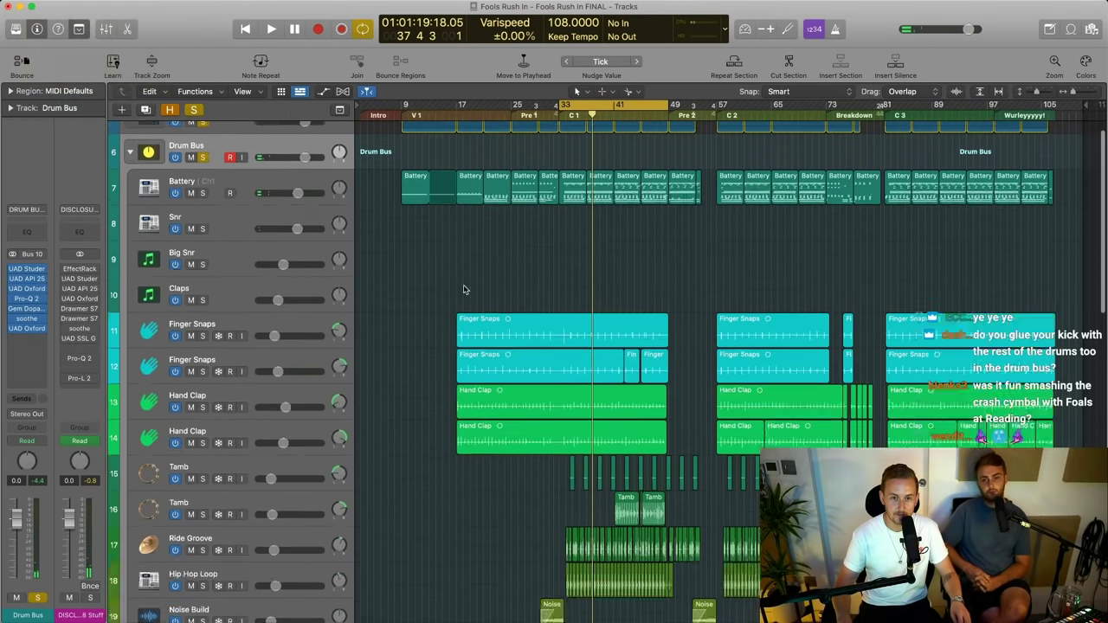
scroll(502, 202, "up", 2)
left_click_drag(561, 185, 671, 305)
key("super+Left")
key("super+Left")
key("super+Left")
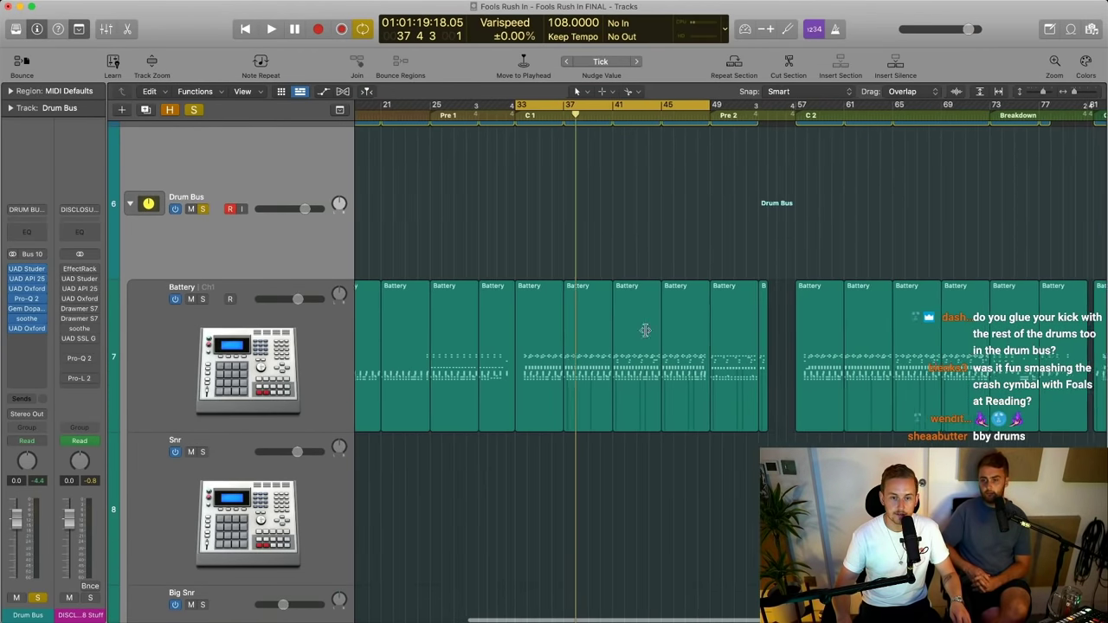
Select the Battery track and, in the mixer, replace the Drum Bus solo with solos on the channels from Battery to Claps, playing them briefly
left_click(201, 325)
key("x")
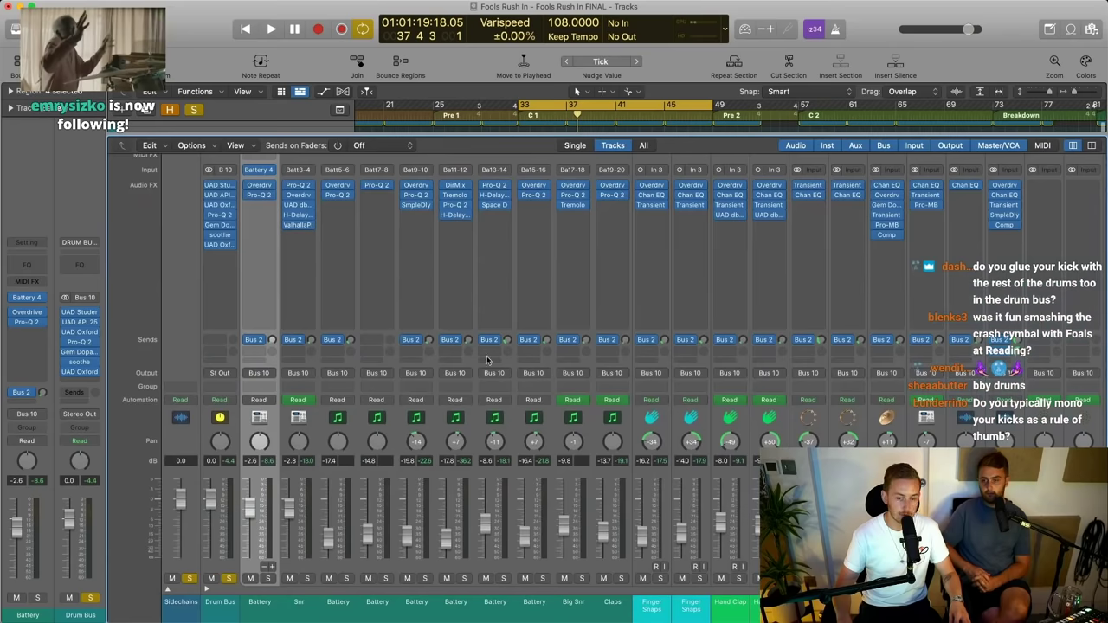
left_click(231, 578)
left_click_drag(269, 578, 621, 578)
key("space")
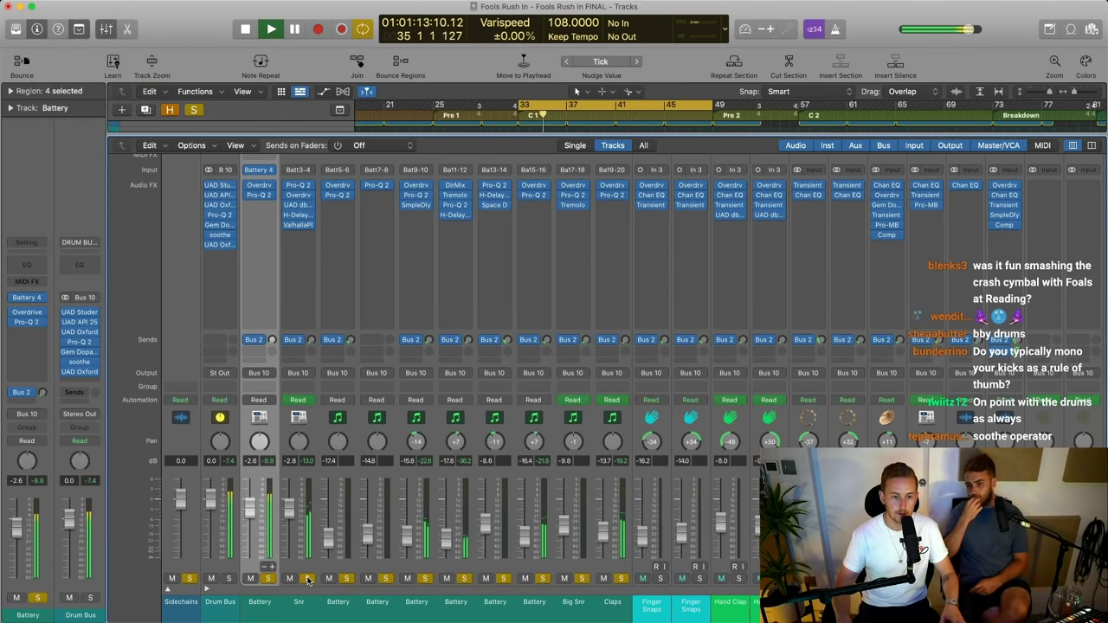
key("space")
Show the Battery track's Battery 4 instrument fully and audition its WA_Layered_Clap_7, uth_rimshot_clack, ClosedHH 707 1 and WA_Glass cells
left_click(259, 170)
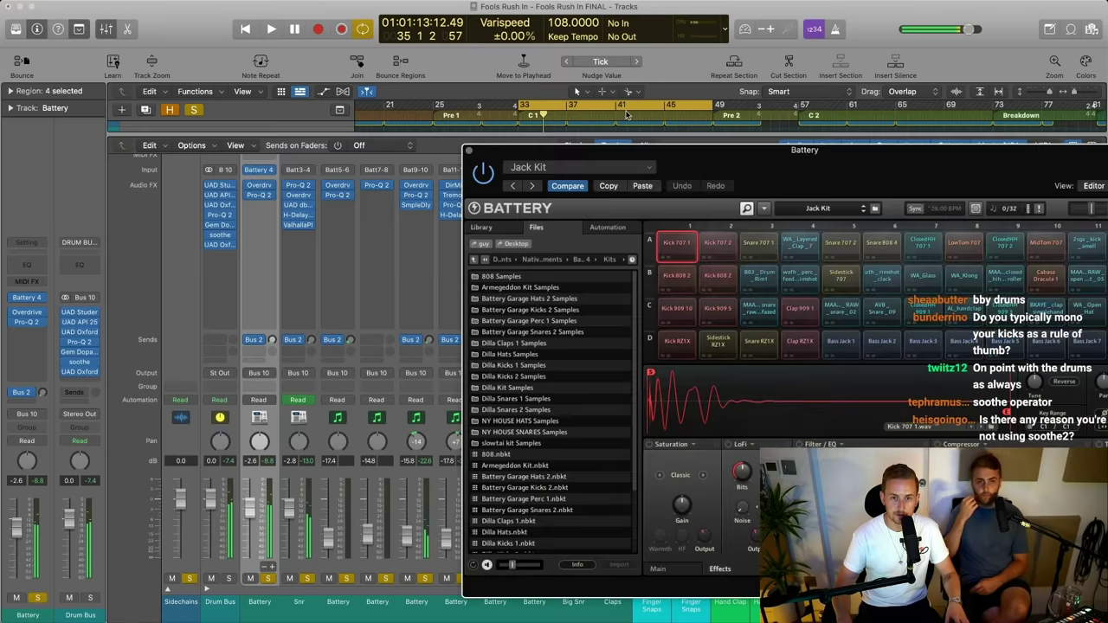
left_click_drag(779, 171, 465, 89)
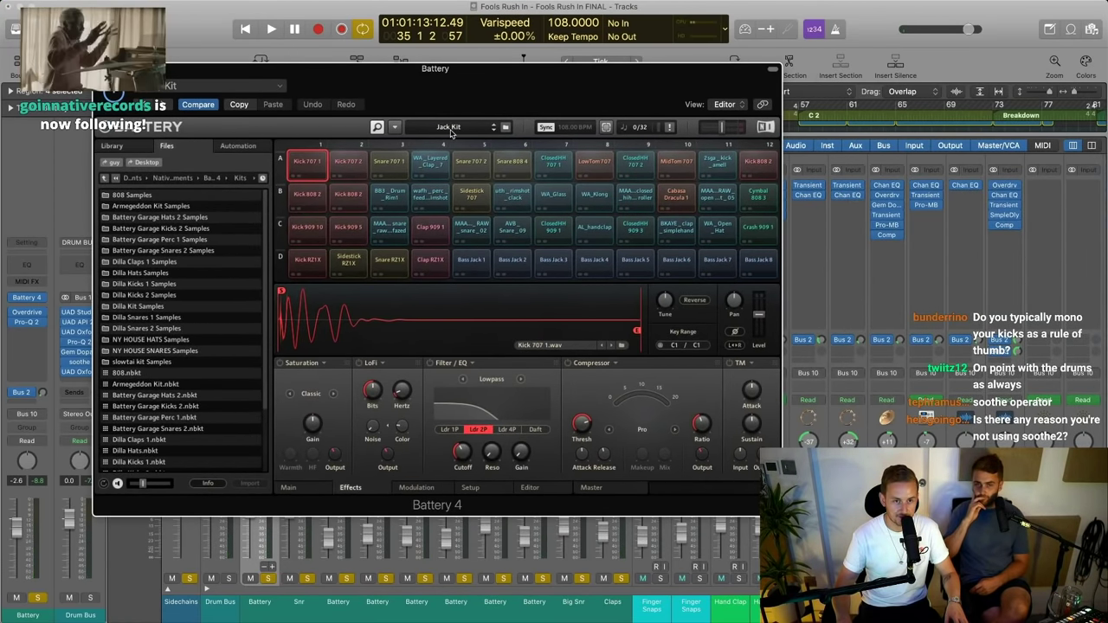
left_click(435, 166)
left_click(438, 196)
left_click(514, 196)
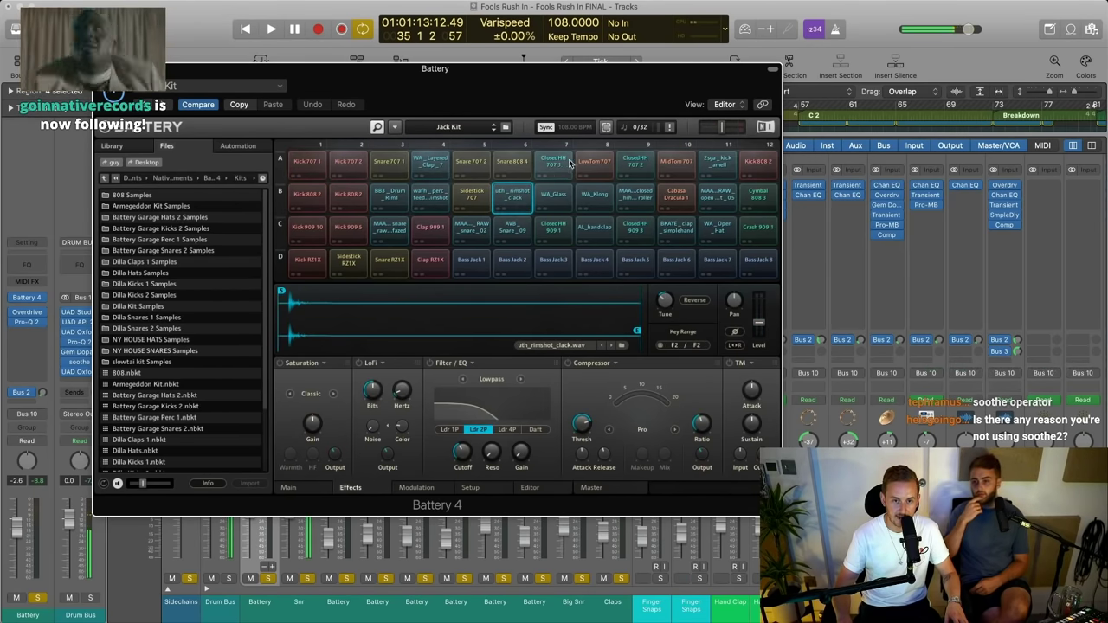
left_click(567, 162)
left_click(558, 203)
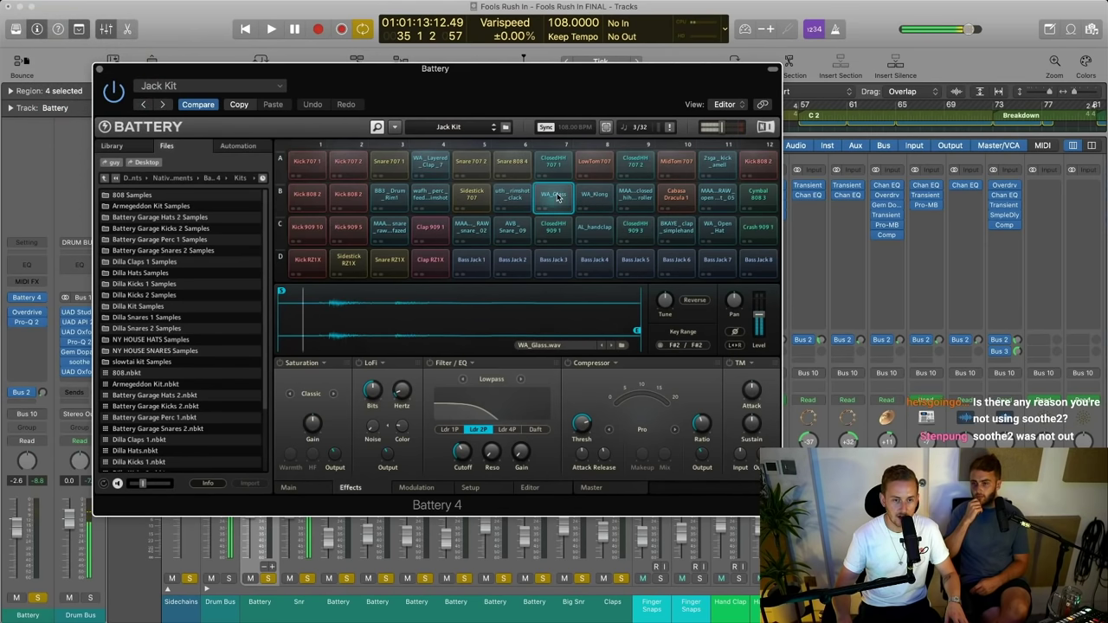
Audition the kit's row C clap, hi-hat and snare cells from BKAYE_clap_simplehand back to column 3, plus BB3_Drum_Rim1
left_click(679, 230)
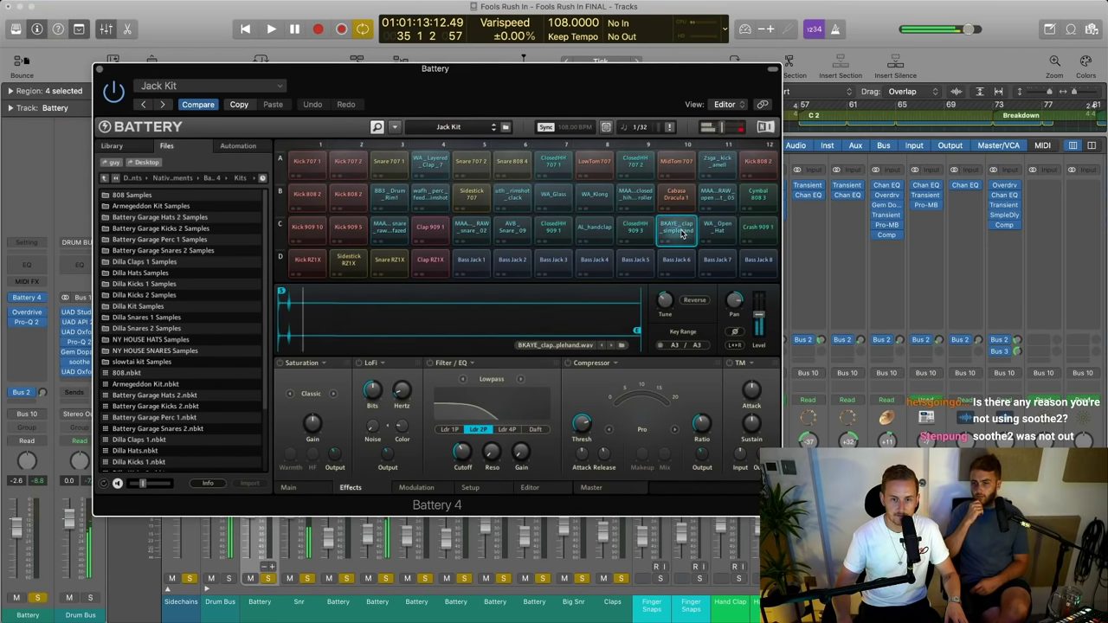
left_click(594, 232)
left_click(541, 232)
left_click(507, 230)
left_click(458, 231)
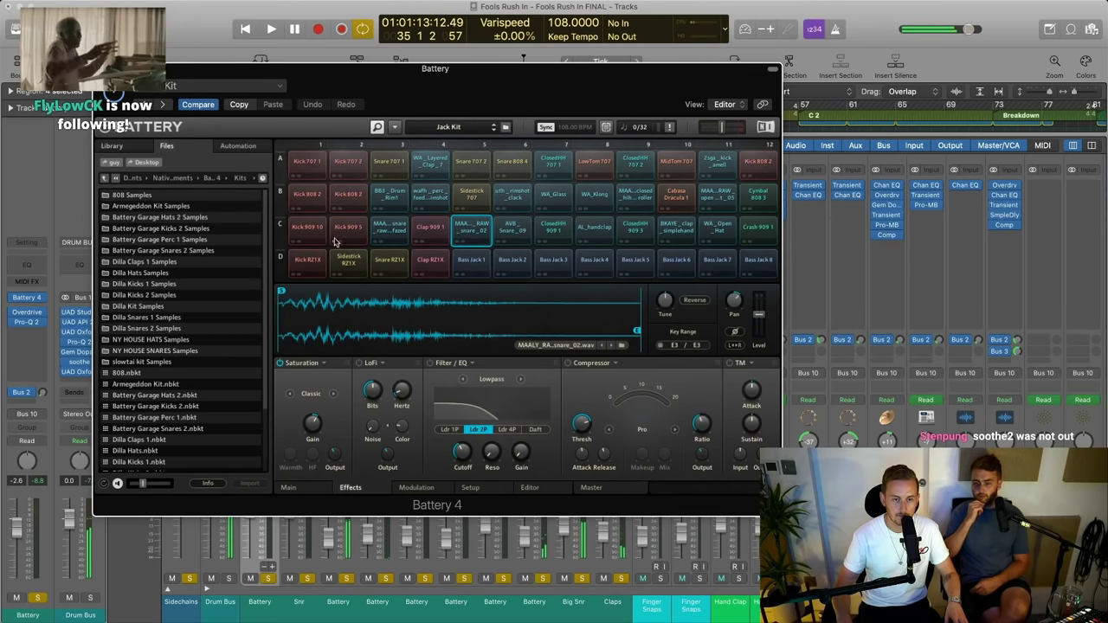
left_click(389, 232)
left_click(388, 198)
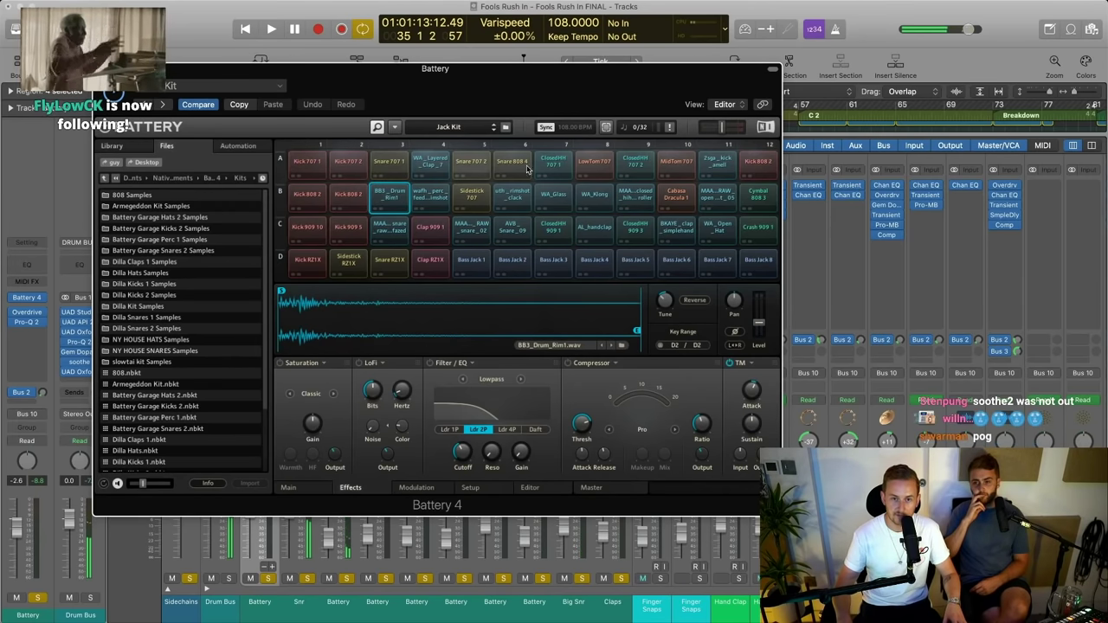
Audition the kick cell in A11, uth_rimshot_clack and WA_Glass, and close the Battery instrument window
left_click(724, 163)
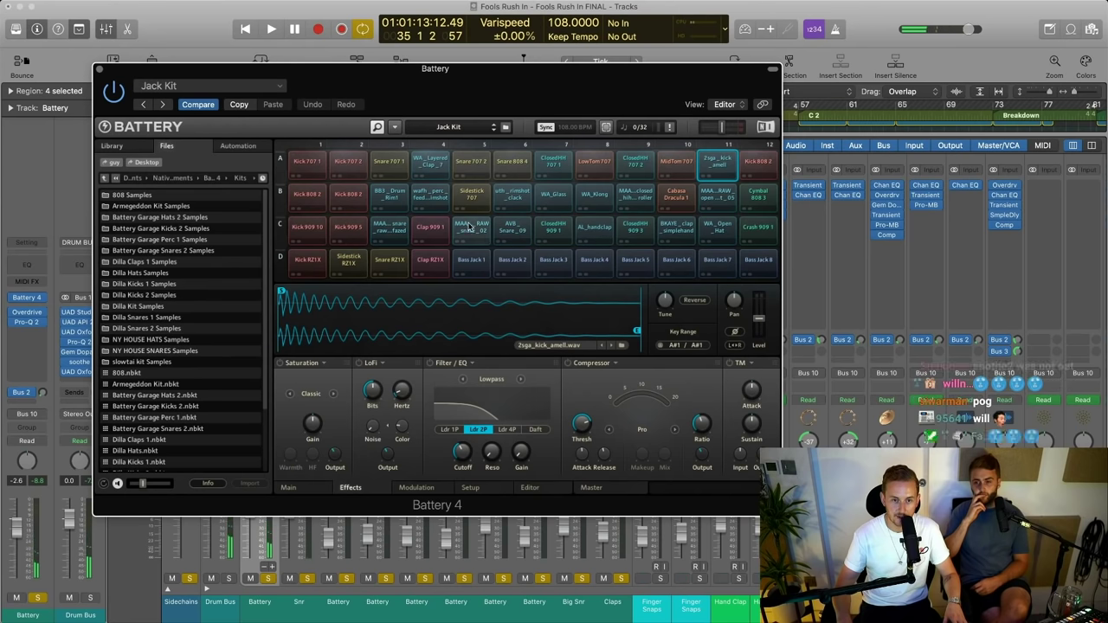
left_click(512, 195)
left_click(575, 196)
left_click(557, 198)
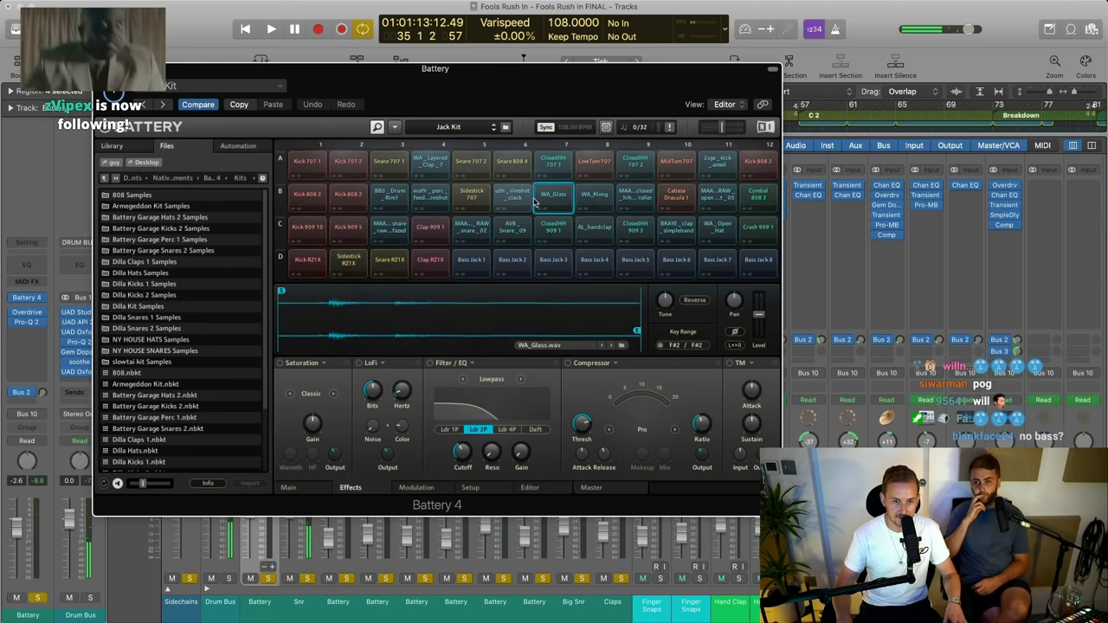
left_click(103, 69)
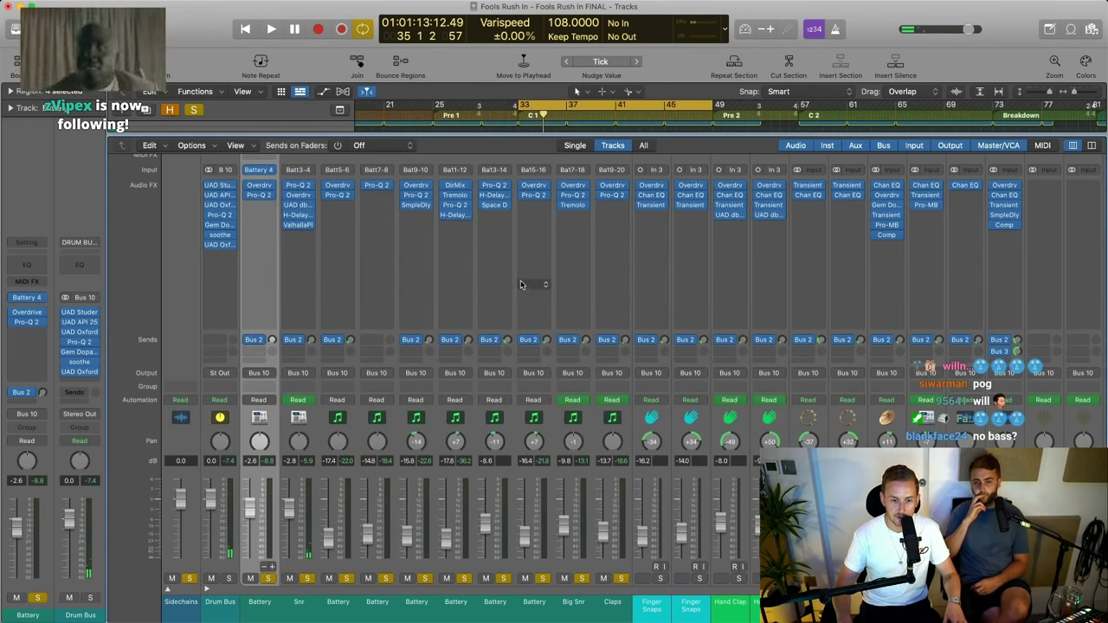
Play the cycled drum section with the Snr channel isolated, restarting from the beginning of C 1
key("space")
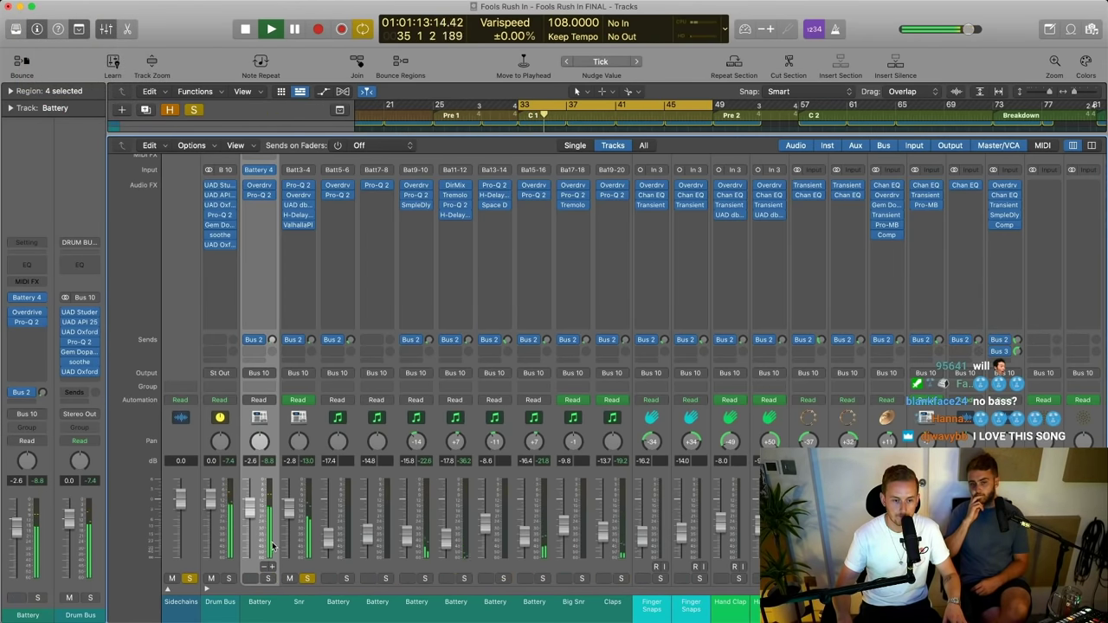
key("space")
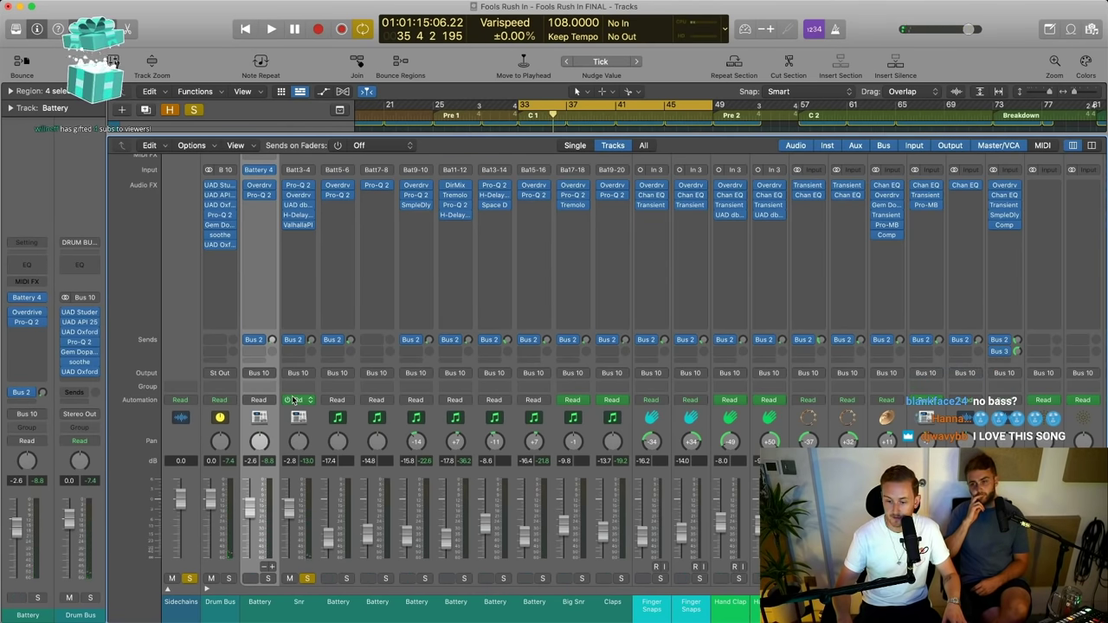
key("space")
key("space")
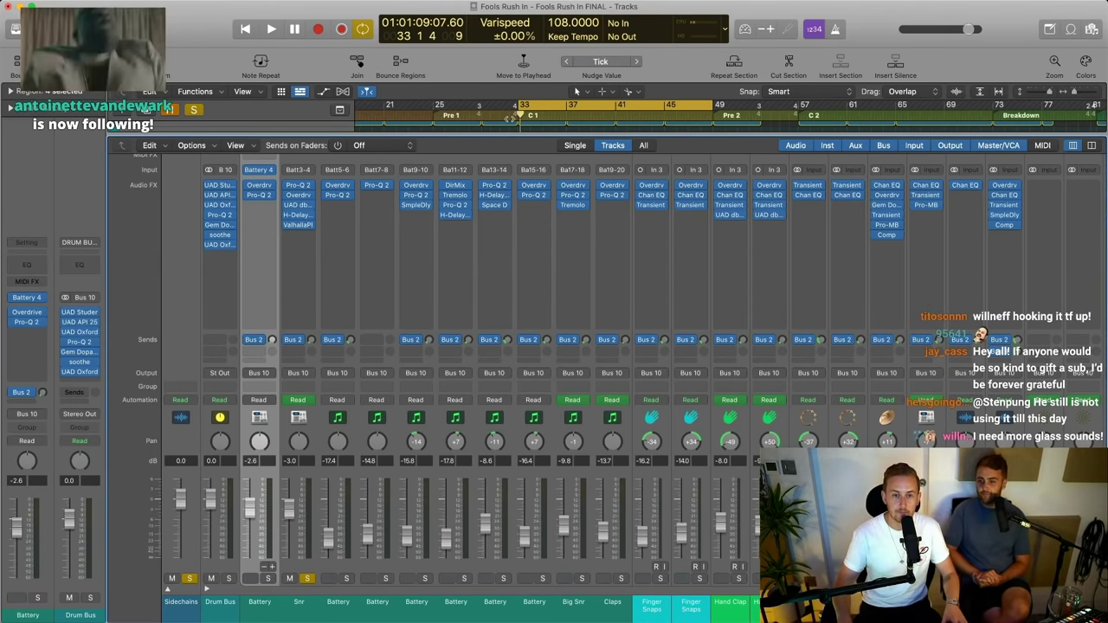
double_click(509, 119)
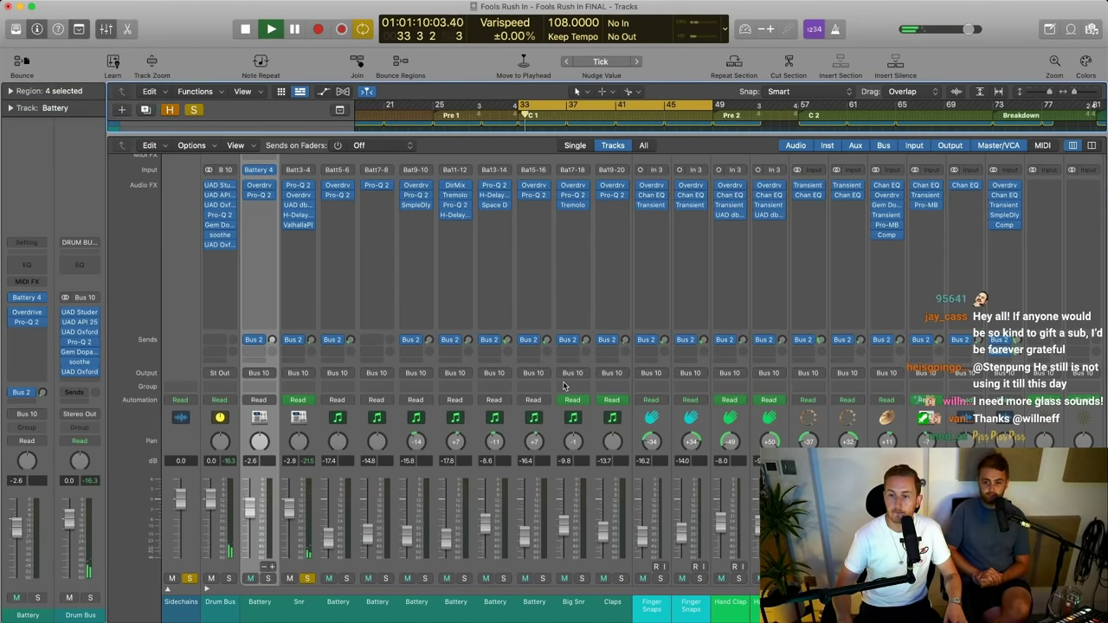
Solo the Battery output channels Bat5-6 to Bat13-14, narrow the solo down to Bat9-10 and play it
left_click_drag(346, 578, 482, 587)
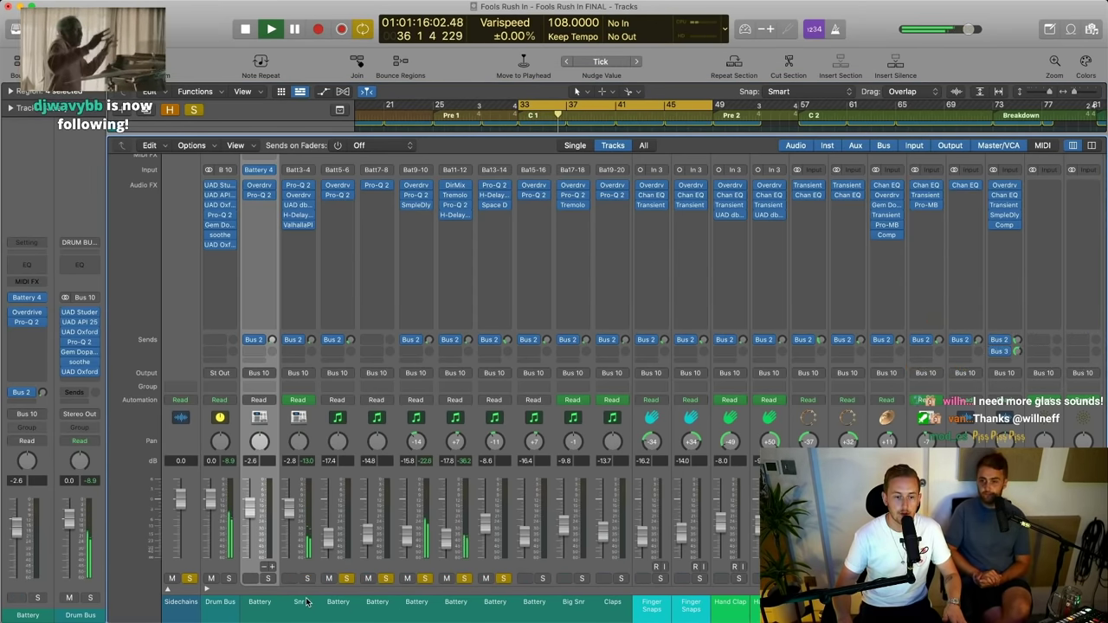
left_click(347, 579)
left_click(385, 578)
left_click(463, 578)
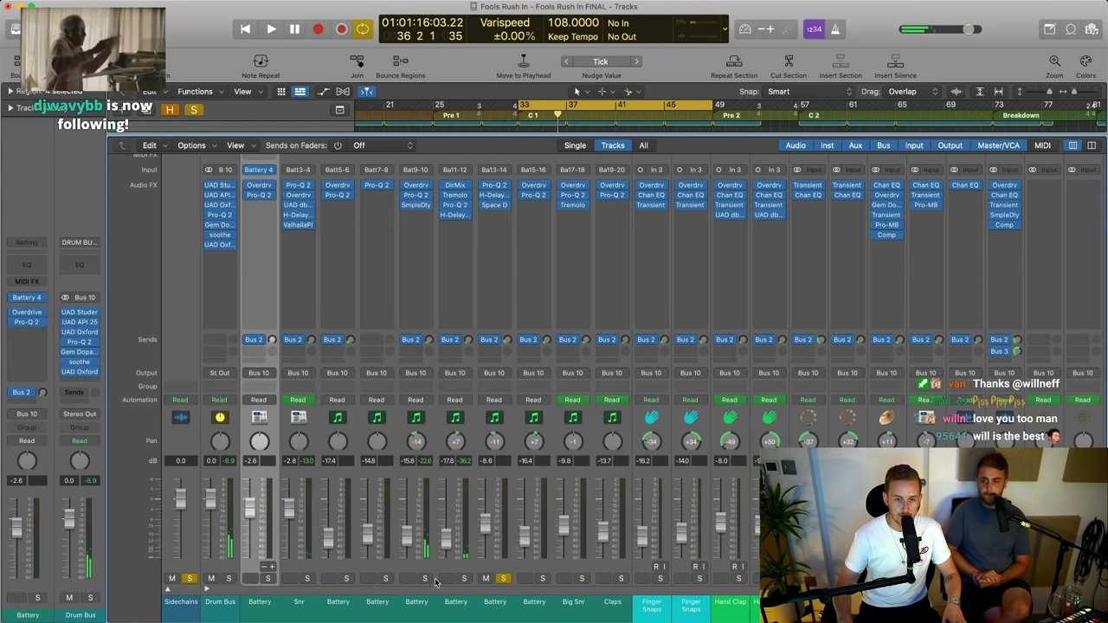
left_click(503, 578)
key("space")
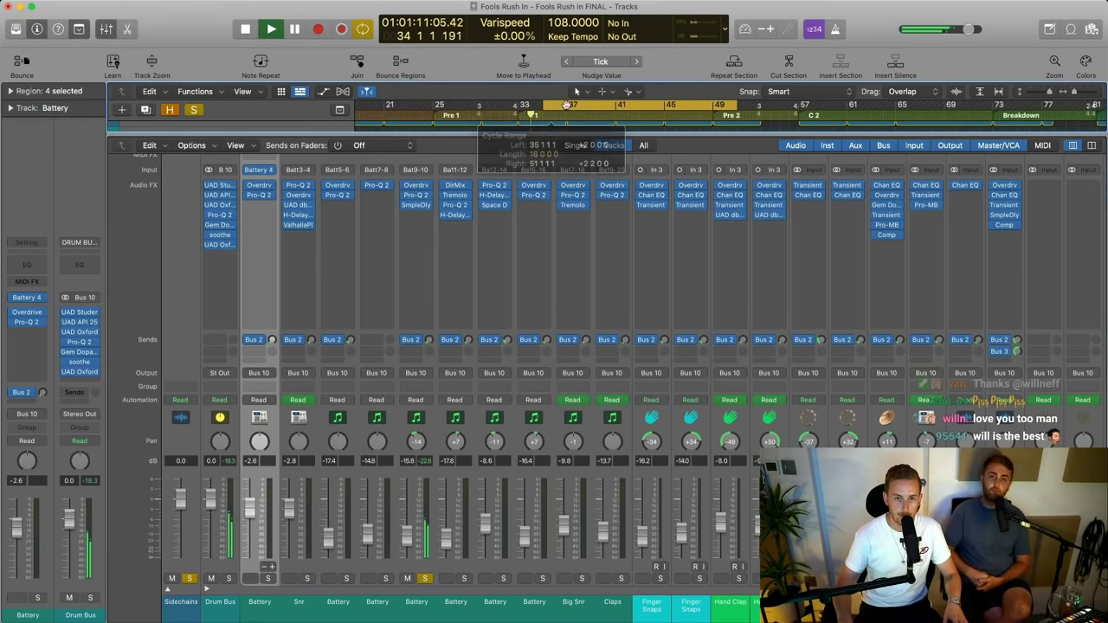
Set the cycle range to bars 35 to 45 and play the Battery channel Bat11-12 in solo instead of Bat9-10
left_click_drag(733, 103, 666, 104)
key("space")
left_click(463, 578)
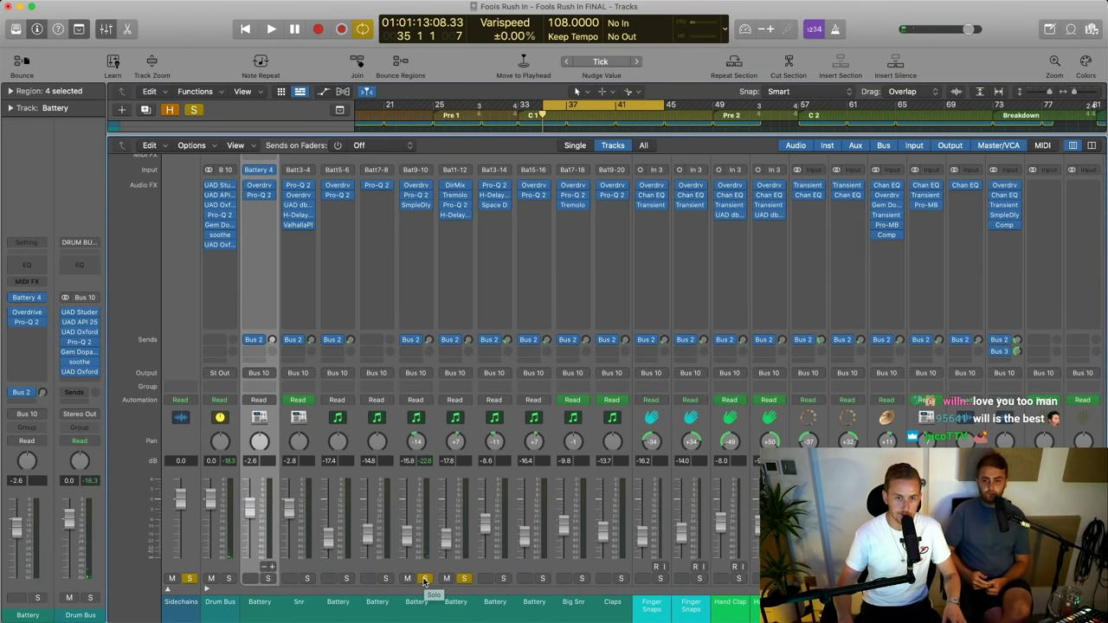
key("space")
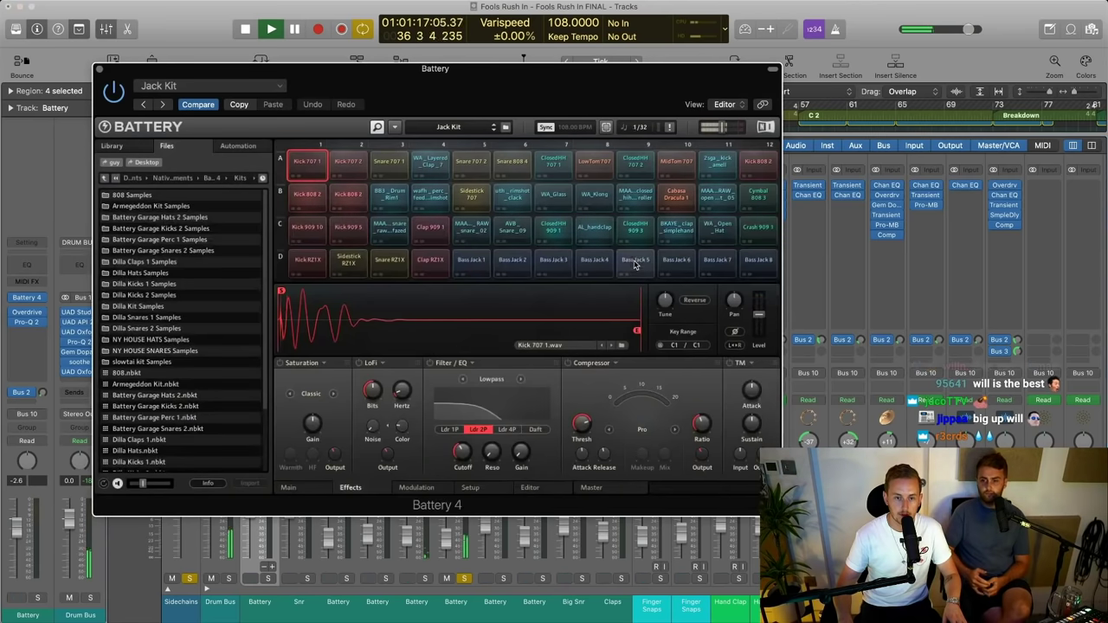
Reopen the Battery 4 instrument, audition its closed and open hi-hat cells, and show the main settings of WA_Open_Hat
left_click(261, 170)
left_click(560, 222)
left_click(637, 227)
left_click(636, 192)
left_click(636, 161)
left_click(715, 195)
left_click(715, 228)
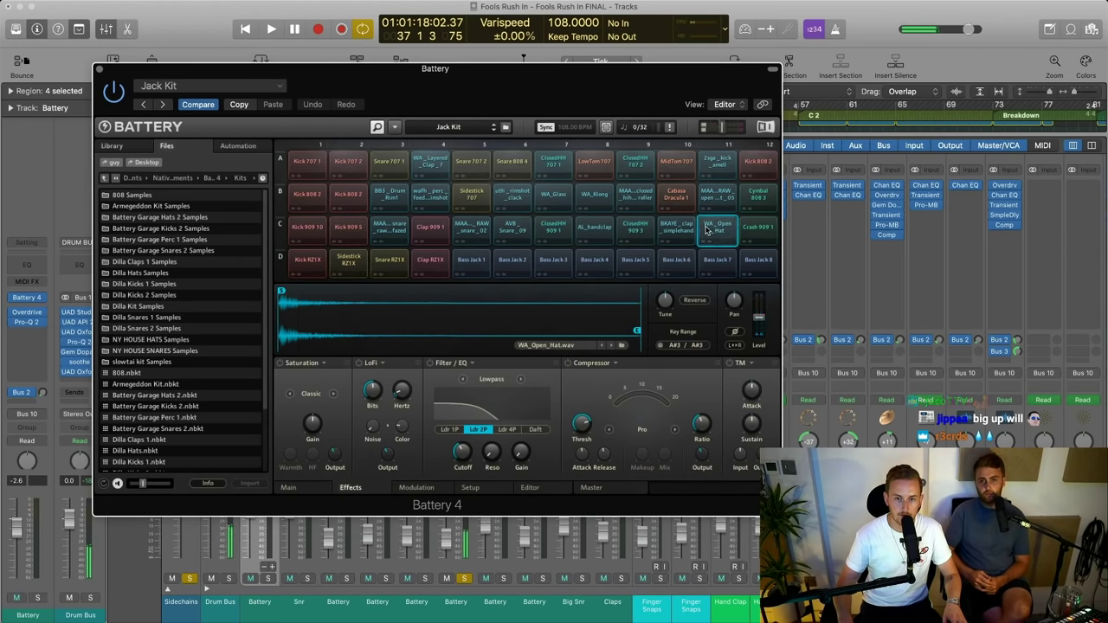
left_click(300, 490)
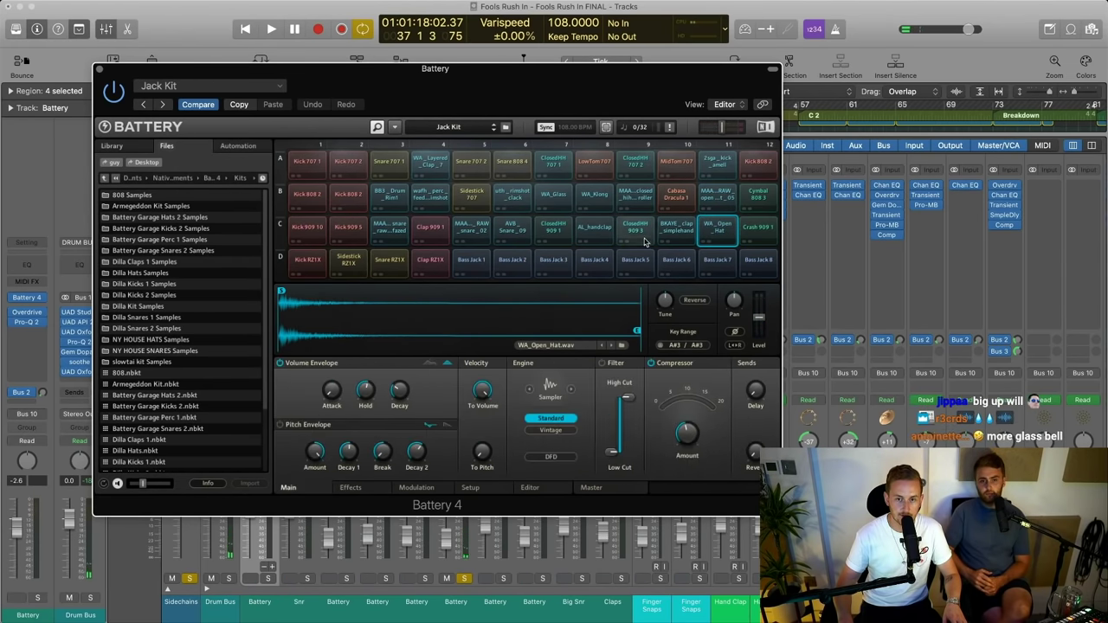
Audition the WA_Open_Hat and MAALY raw open hi-hat cells in the Battery kit and close the instrument
left_click(677, 228)
left_click(718, 196)
left_click(717, 198)
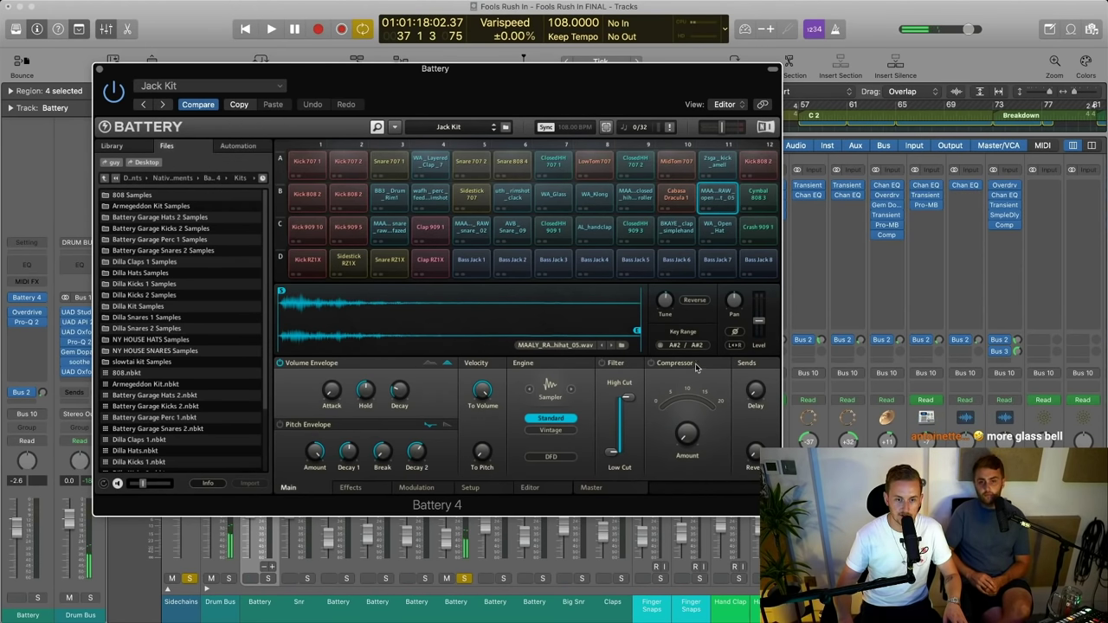
left_click(99, 69)
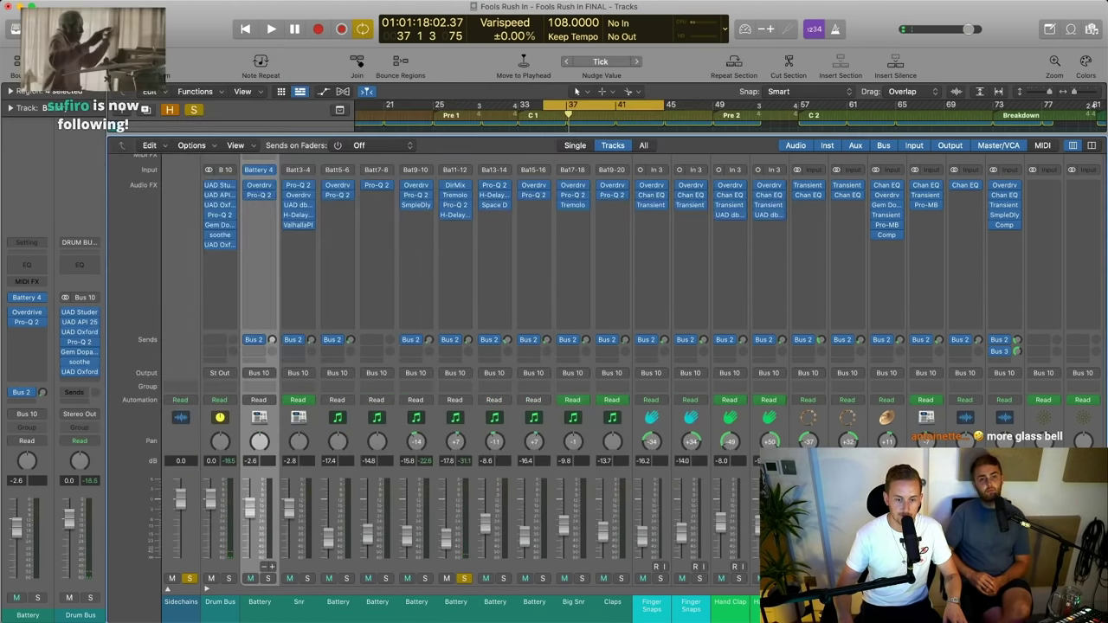
Play the Battery outputs soloed up to Bat11-12, extend the solo through Claps (Bat19-20), and play again
left_click_drag(425, 578, 306, 578)
key("space")
left_click(267, 578)
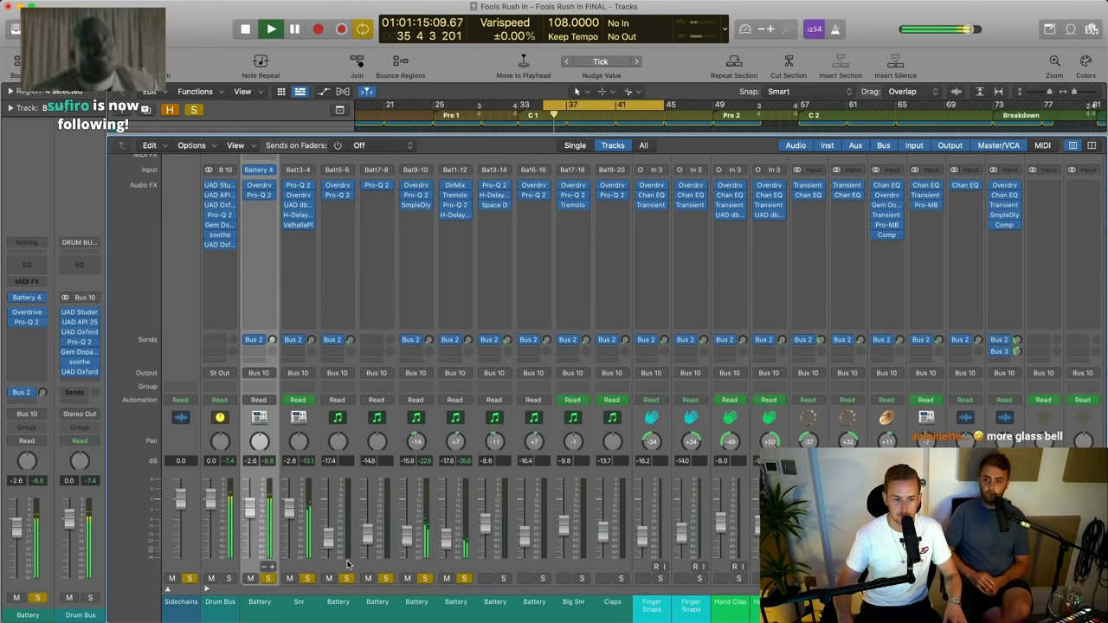
key("space")
left_click_drag(503, 578, 620, 578)
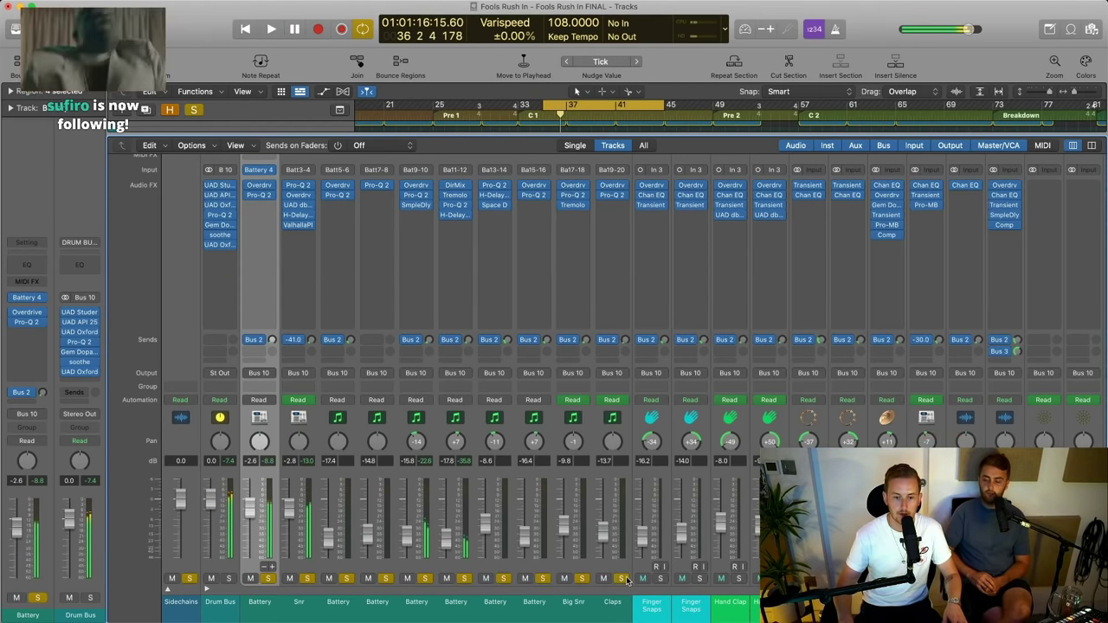
key("space")
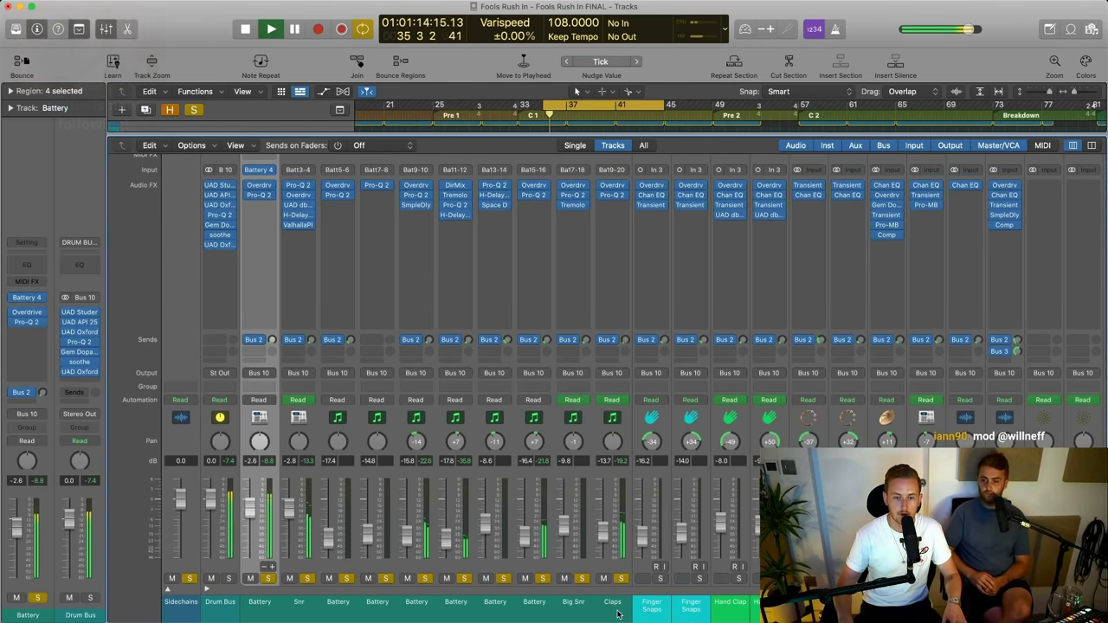
Narrow the solo down to the Claps channel and play it
left_click_drag(271, 583, 548, 578)
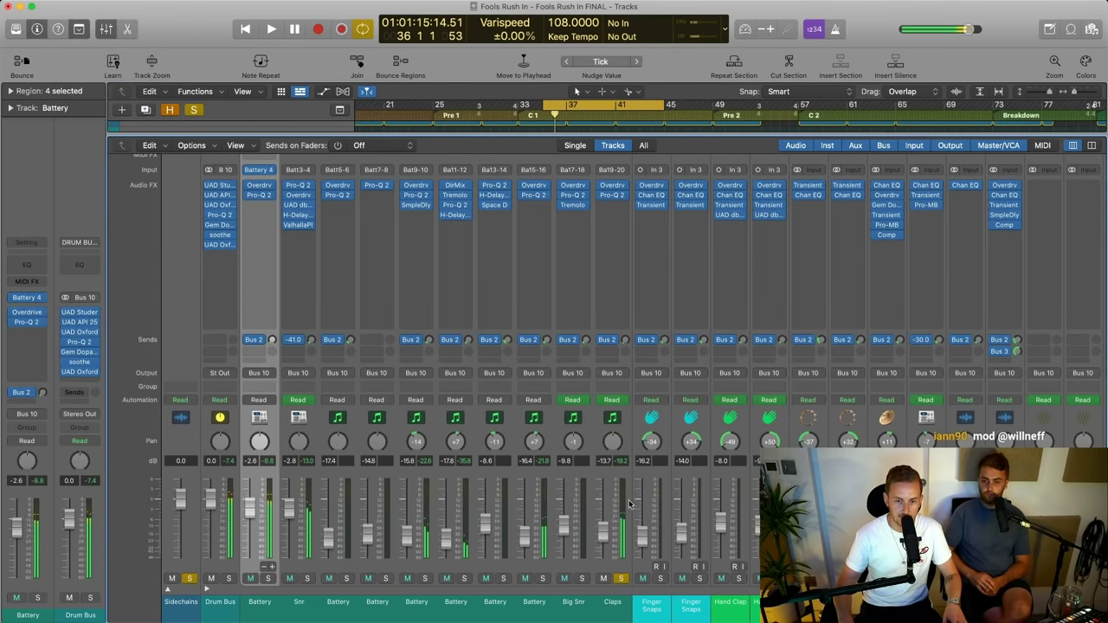
key("space")
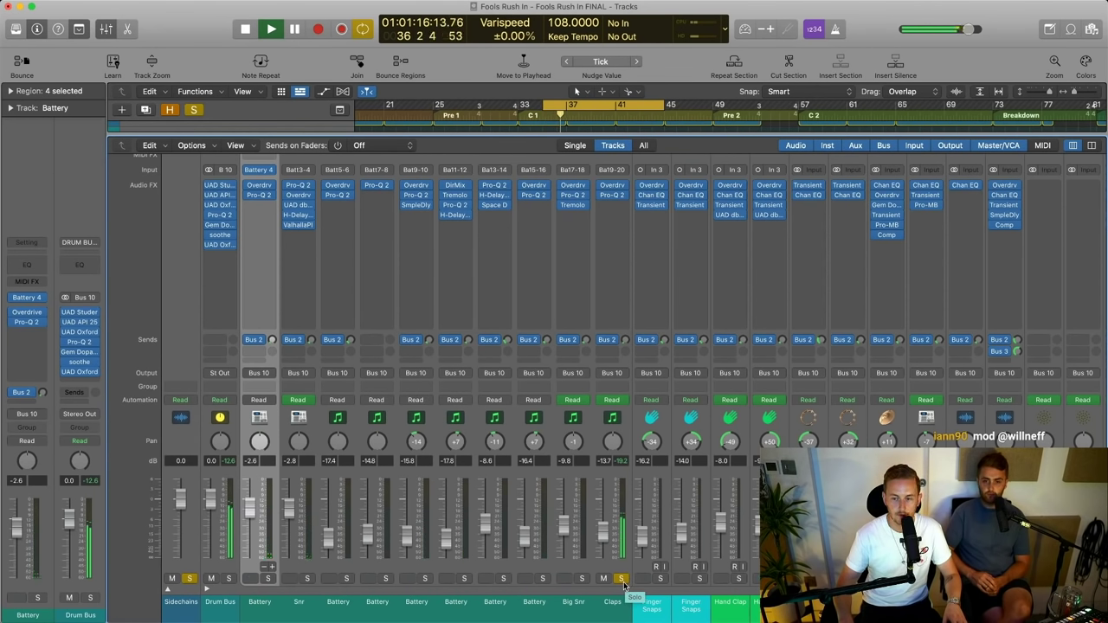
key("space")
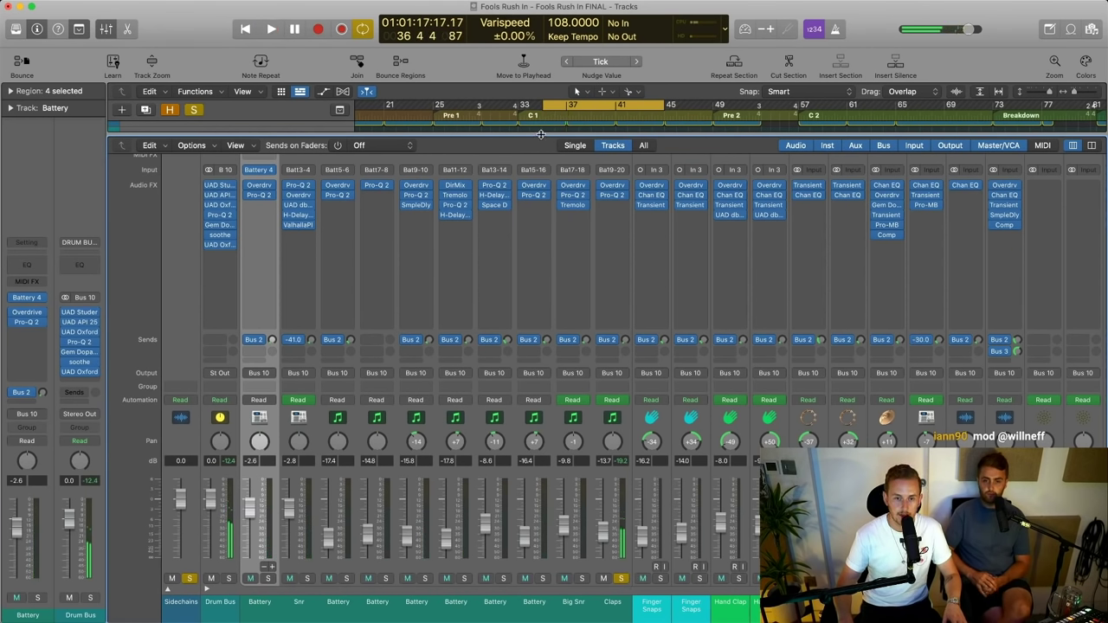
Show the Battery region at bar 37 in the Piano Roll instead of the mixer and frame its notes
key("x")
double_click(579, 461)
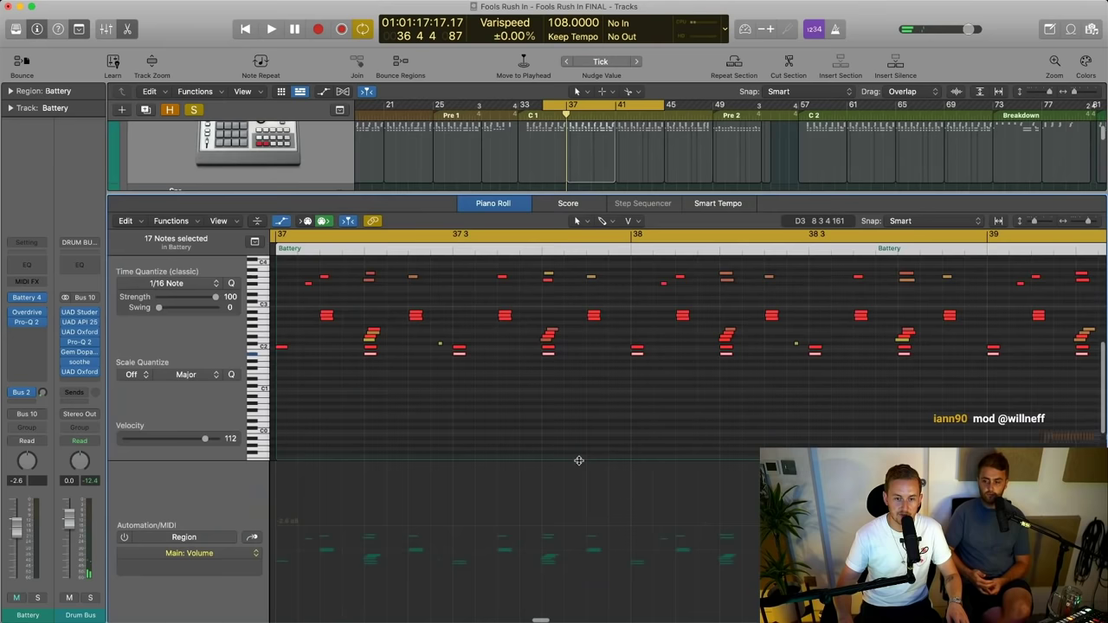
key("super+Up")
key("super+Up")
key("super+Left")
key("super+Left")
key("super+Left")
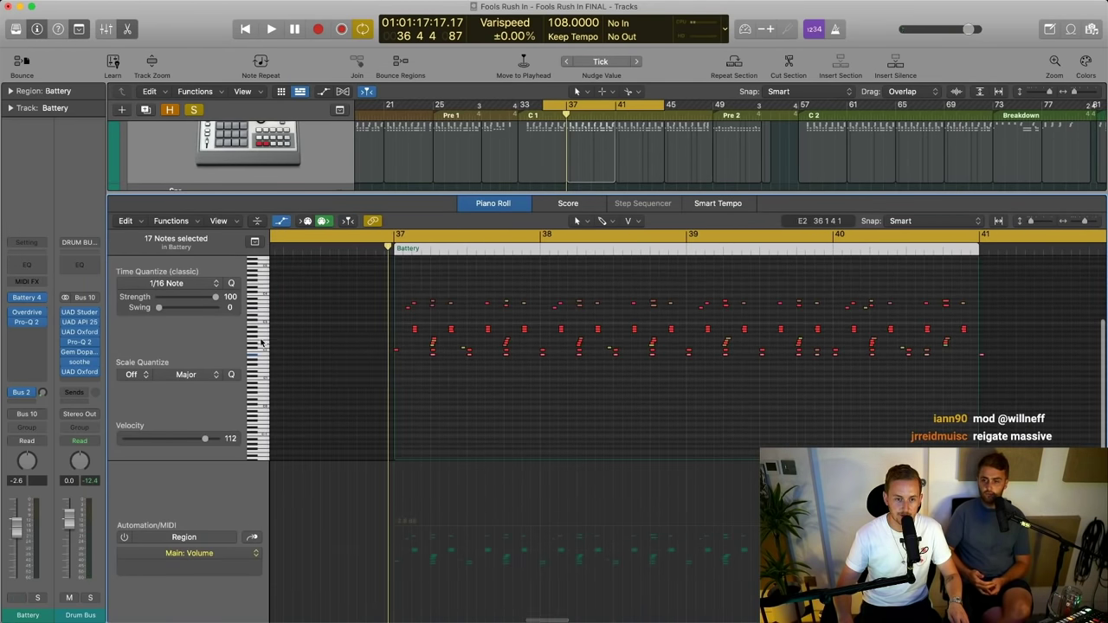
key("z")
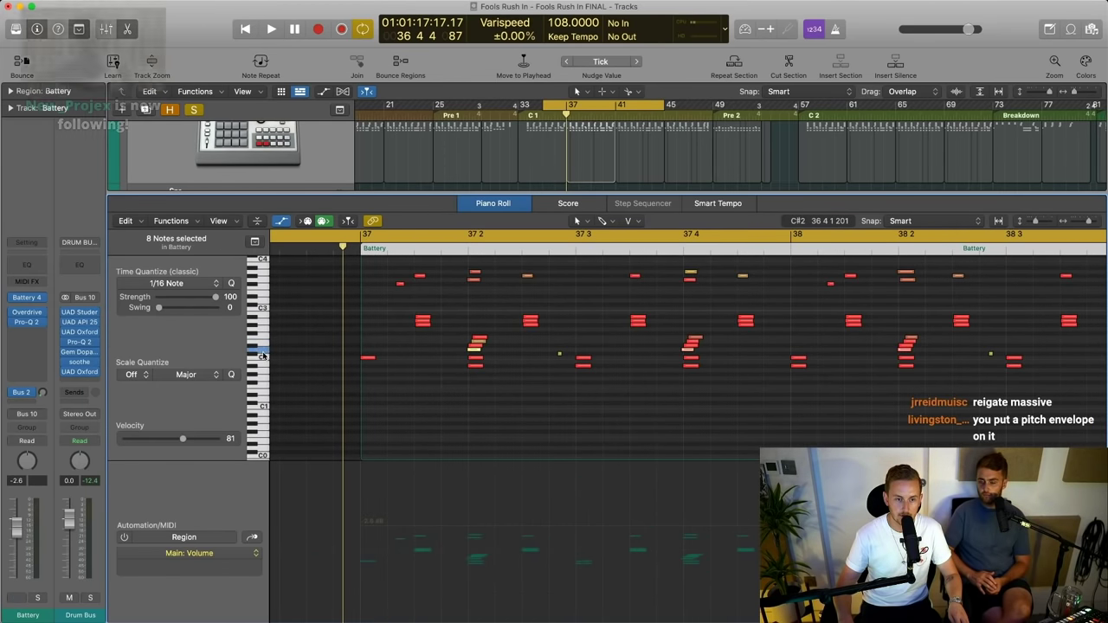
Audition the high drum notes from the Piano Roll keyboard and the individual G3 hits across bars 37 and 38
left_click(259, 280)
scroll(285, 337, "up", 1)
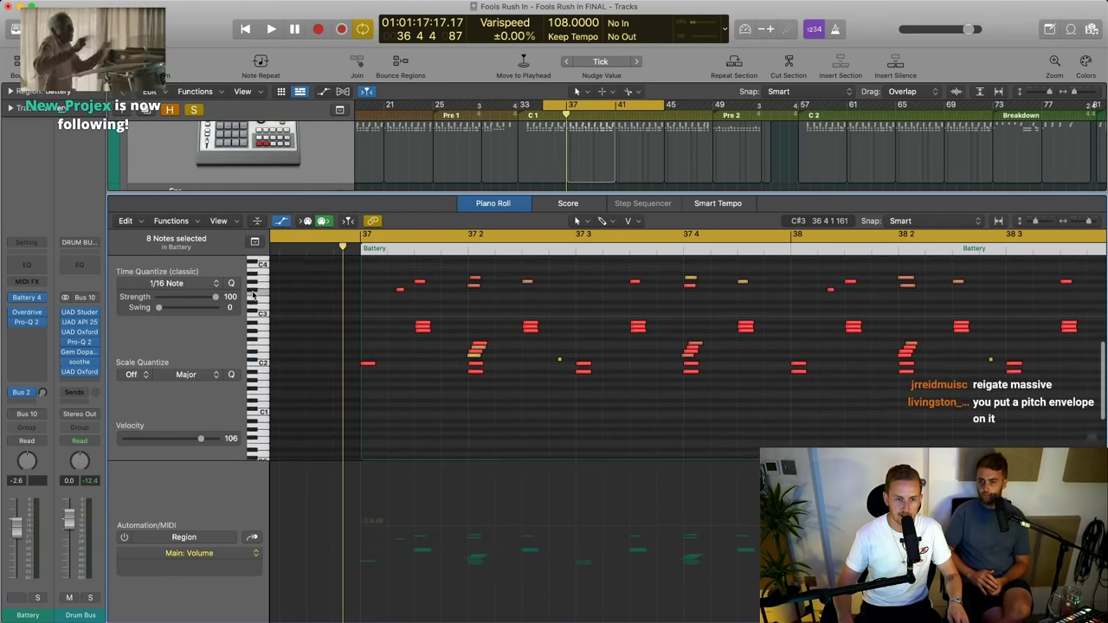
left_click(258, 277)
left_click(258, 277)
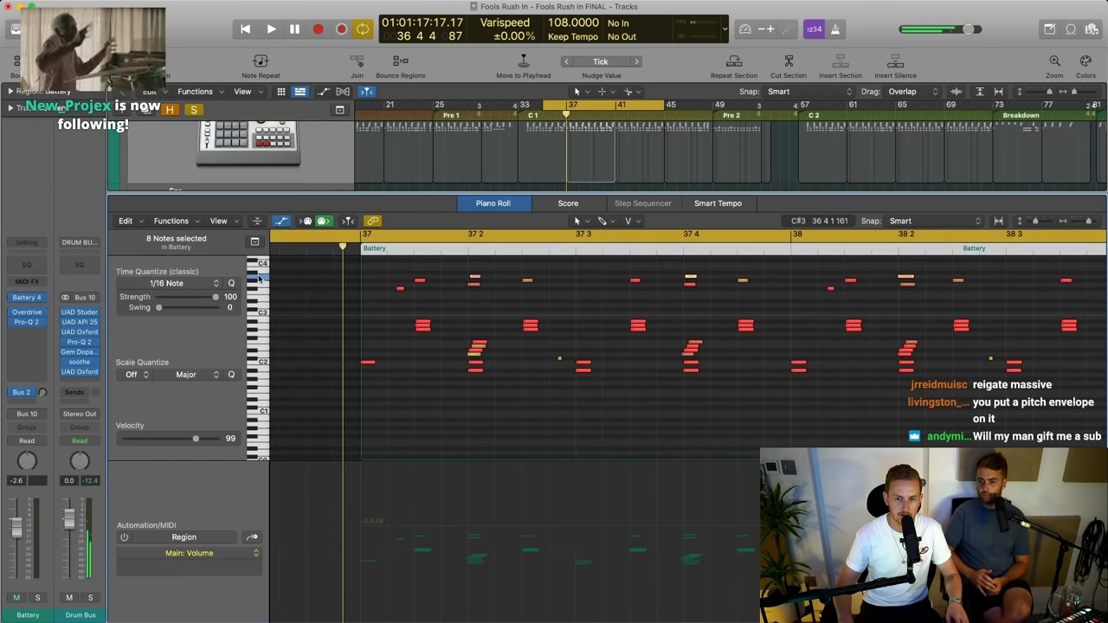
left_click(475, 285)
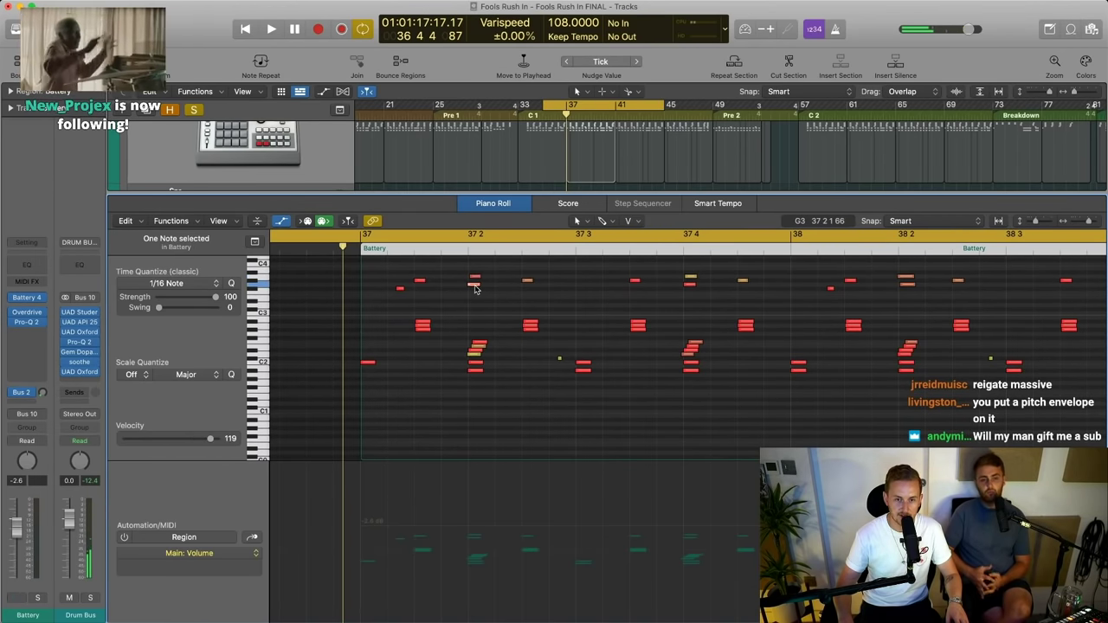
left_click(690, 285)
left_click(906, 285)
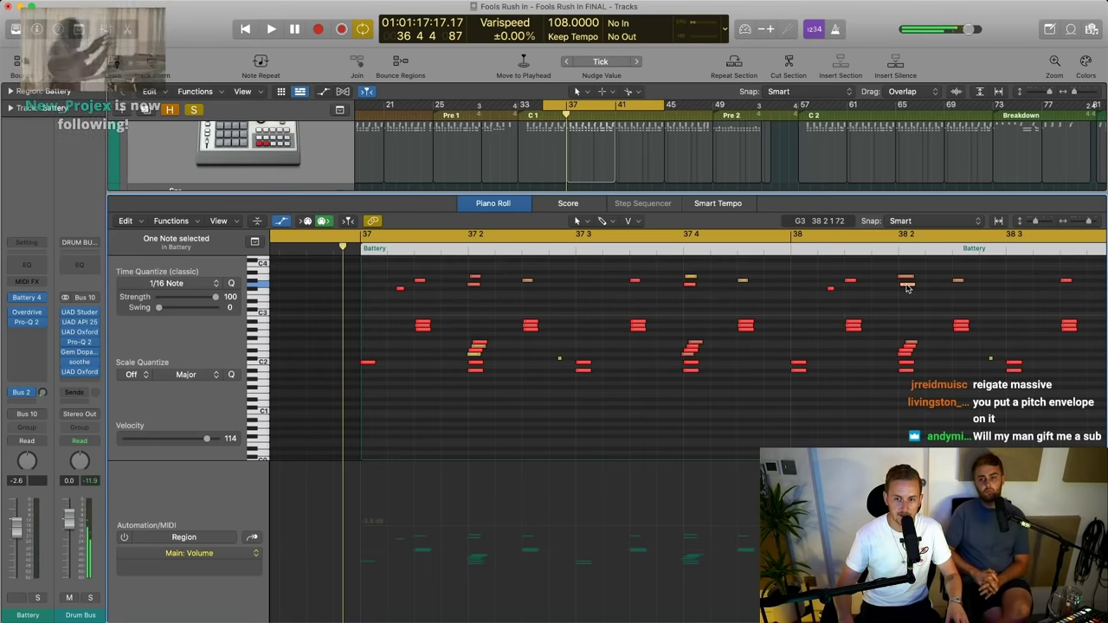
scroll(906, 289, "right", 3)
left_click(880, 283)
scroll(883, 290, "right", 3)
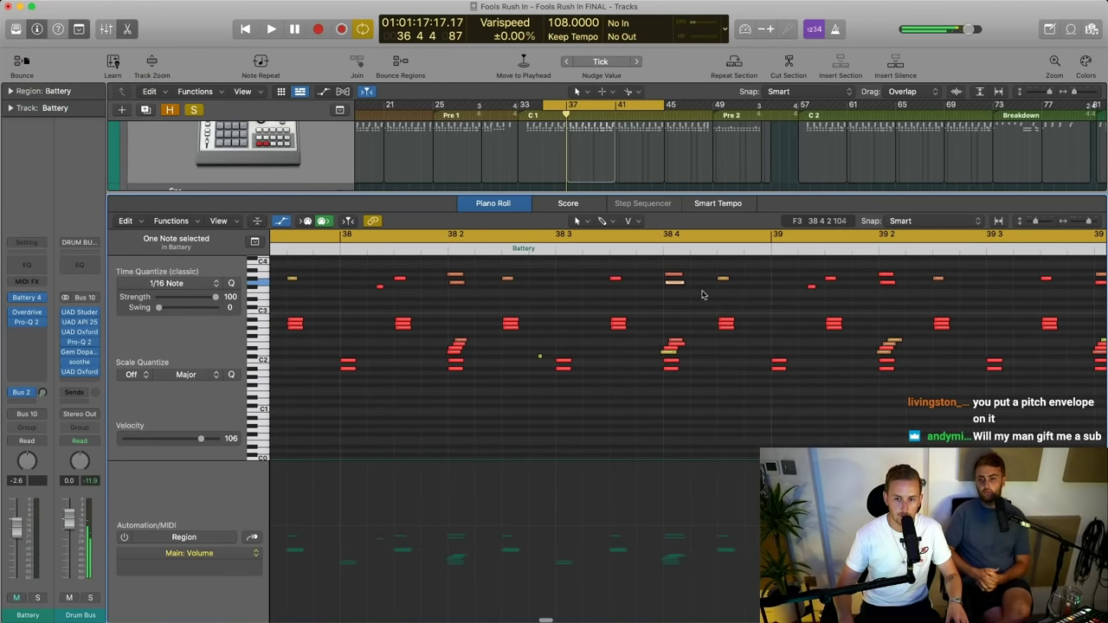
Display Ch. 1: Note Velocity in the lane beneath the notes, with the whole Battery region in view
scroll(664, 293, "down", 5)
scroll(664, 296, "right", 1)
left_click(216, 553)
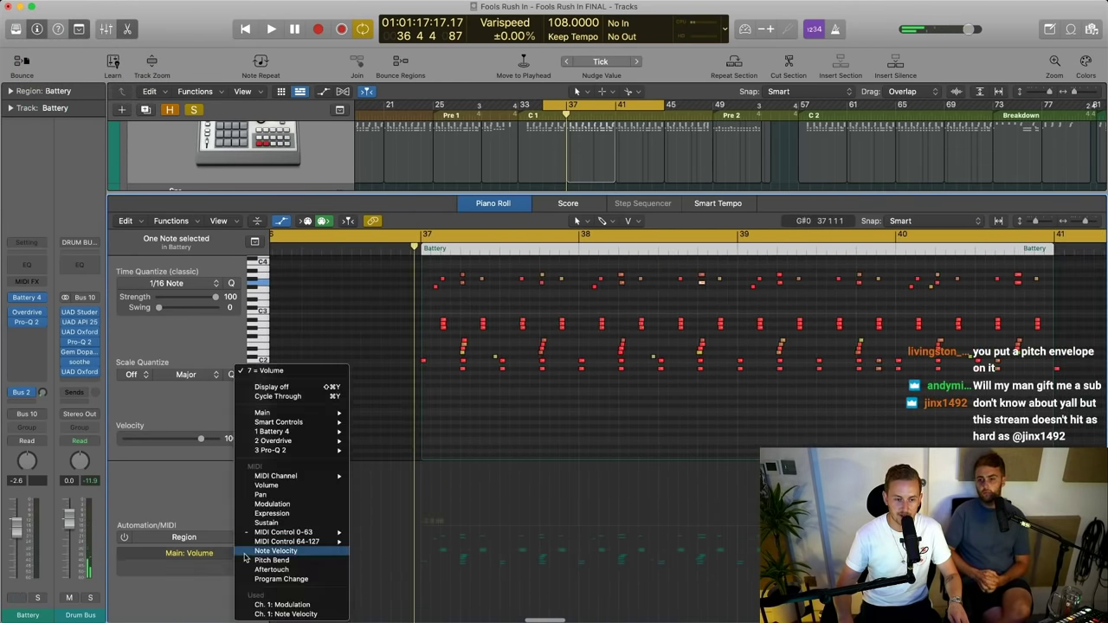
left_click(294, 609)
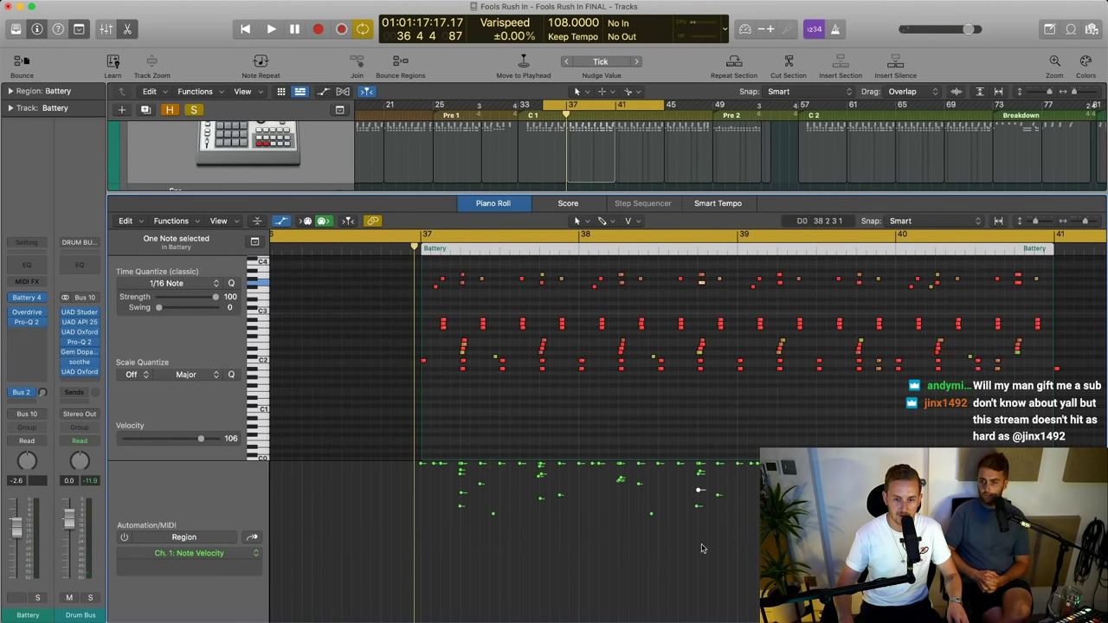
scroll(722, 290, "right", 2)
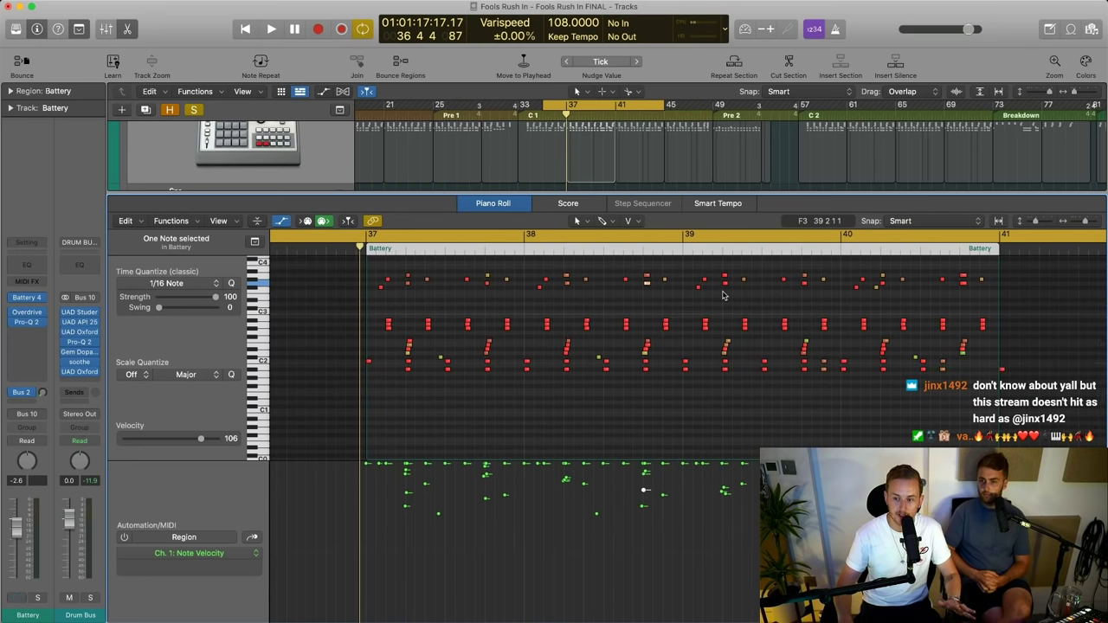
key("ctrl+m")
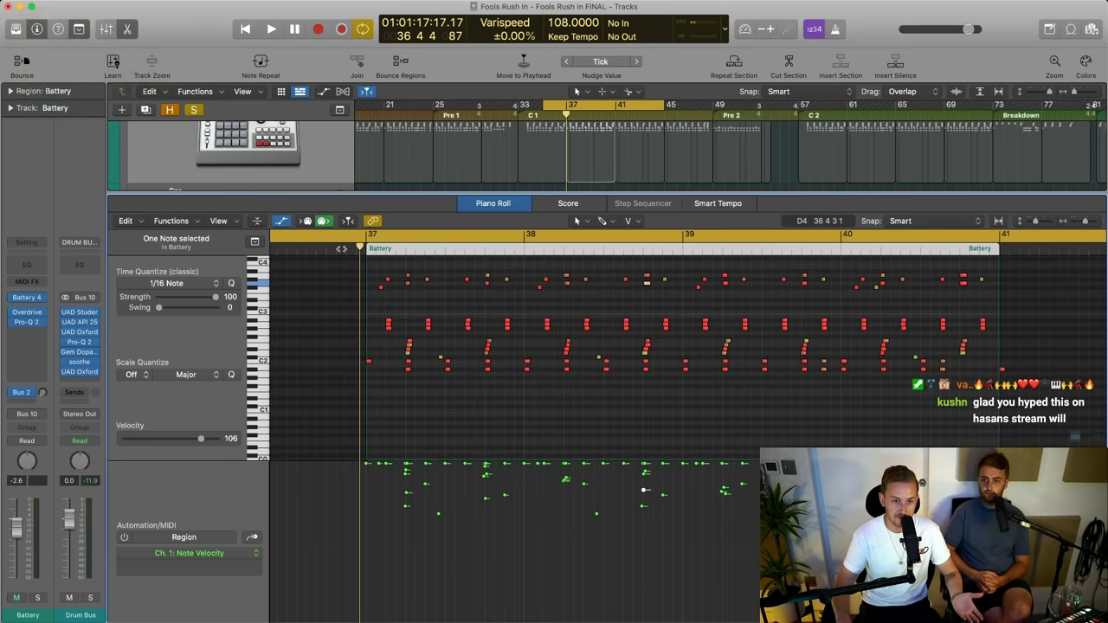
Deselect the notes and play the soloed clap pattern from bar 37 into bar 39
key("space")
left_click(334, 337)
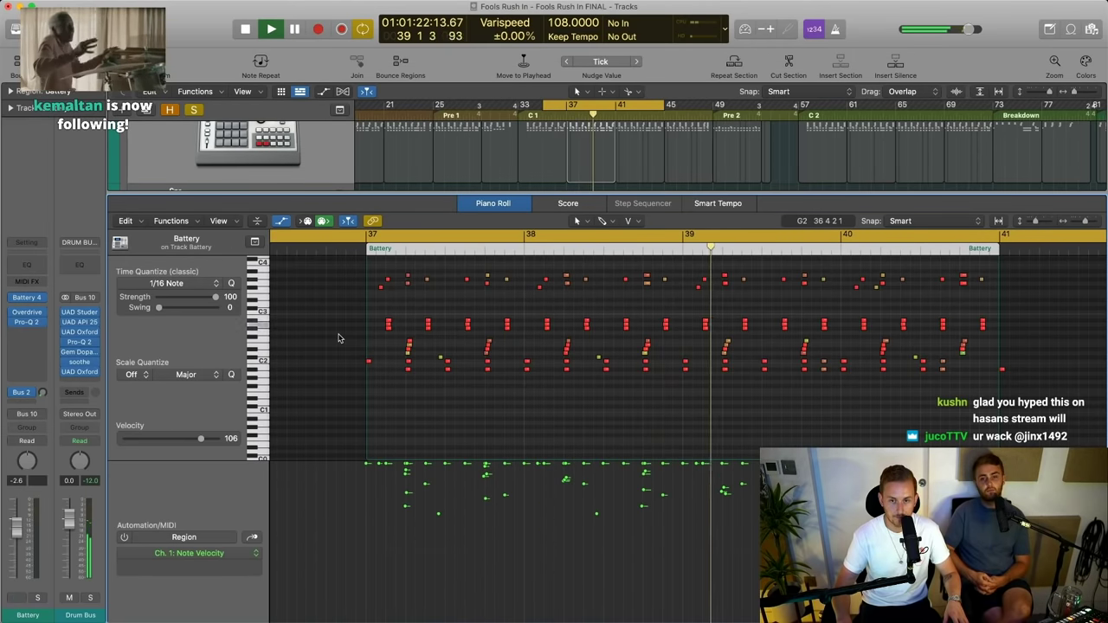
key("space")
Examine the velocity colours of the clap notes up close from 38 4 through the end of bar 40
left_click_drag(626, 259, 835, 320)
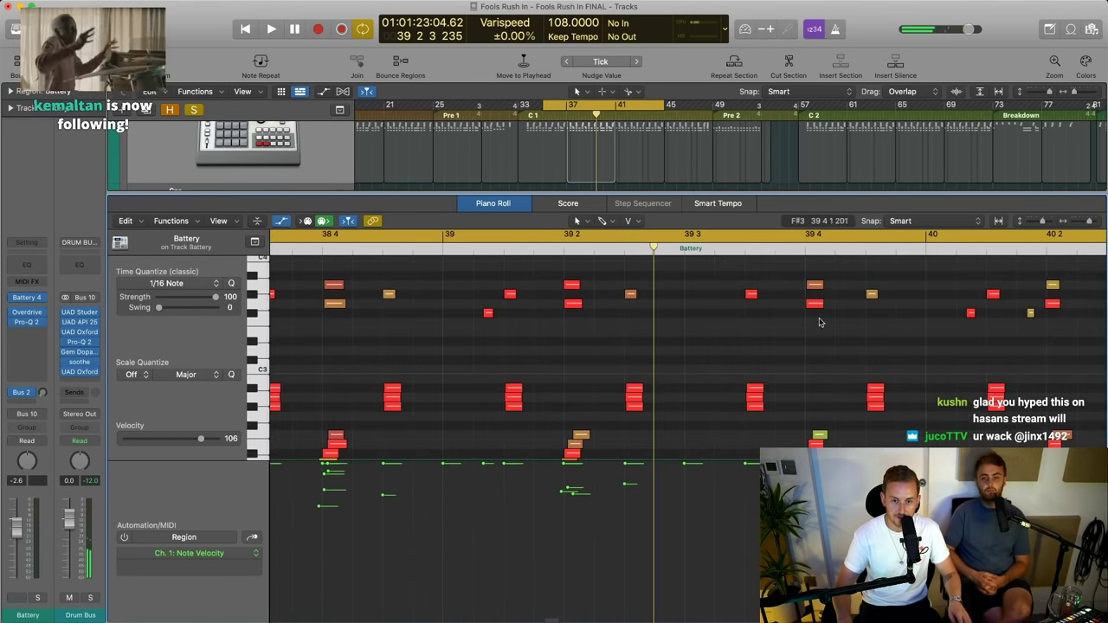
scroll(589, 280, "left", 2)
left_click_drag(357, 268, 701, 310)
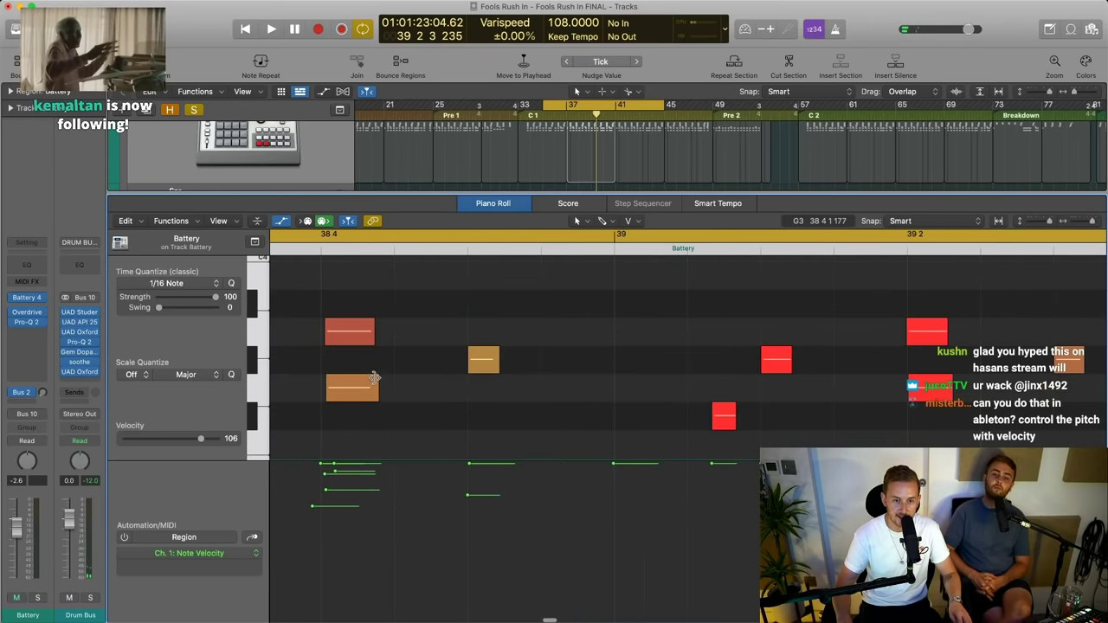
scroll(935, 378, "right", 8)
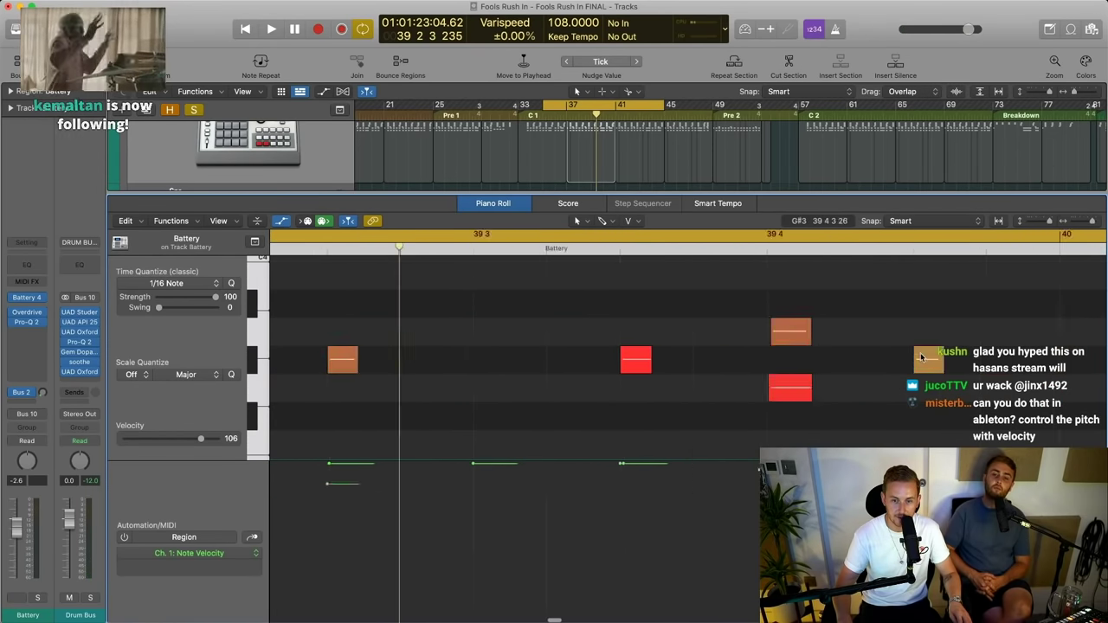
scroll(765, 338, "right", 10)
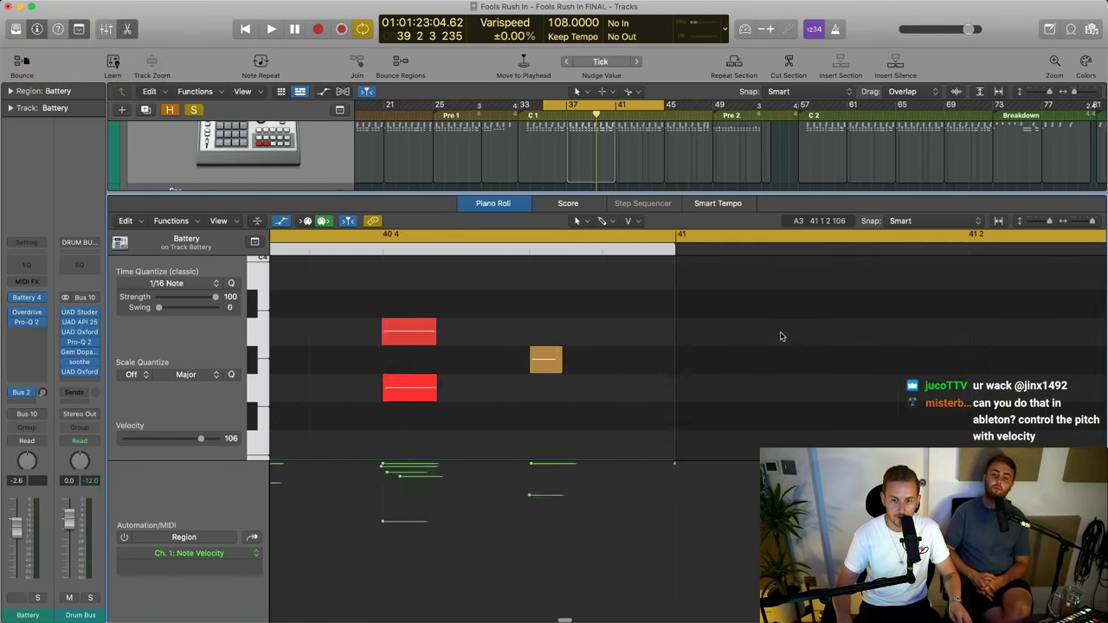
left_click(514, 321, "ctrl+alt")
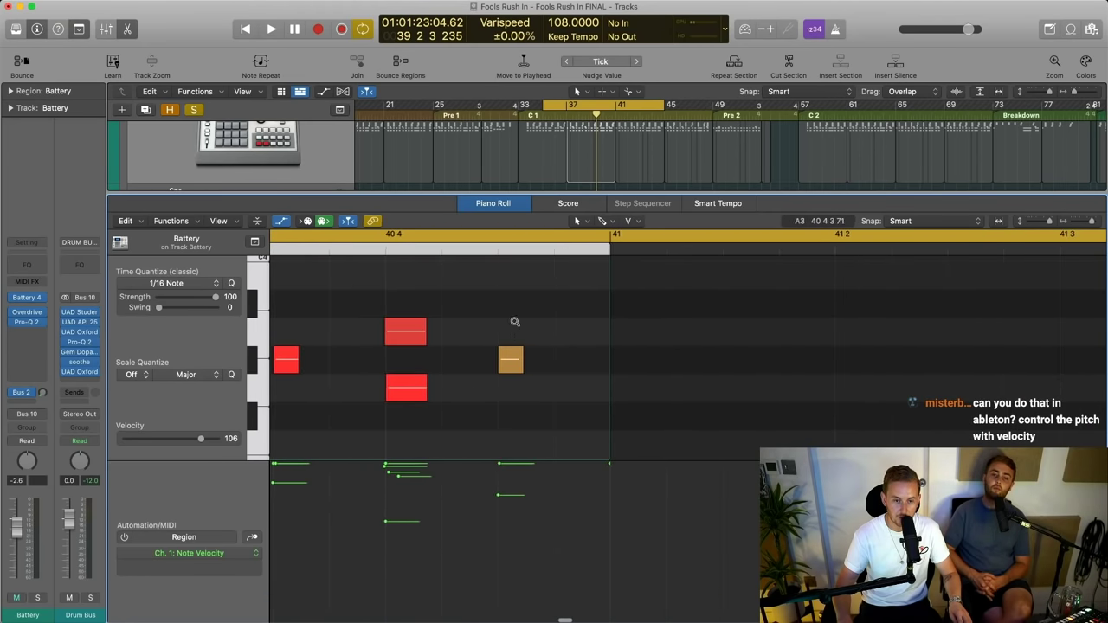
left_click(566, 343, "ctrl+alt")
left_click(566, 338, "ctrl+alt")
left_click(567, 339, "ctrl+alt")
left_click(566, 340, "ctrl+alt")
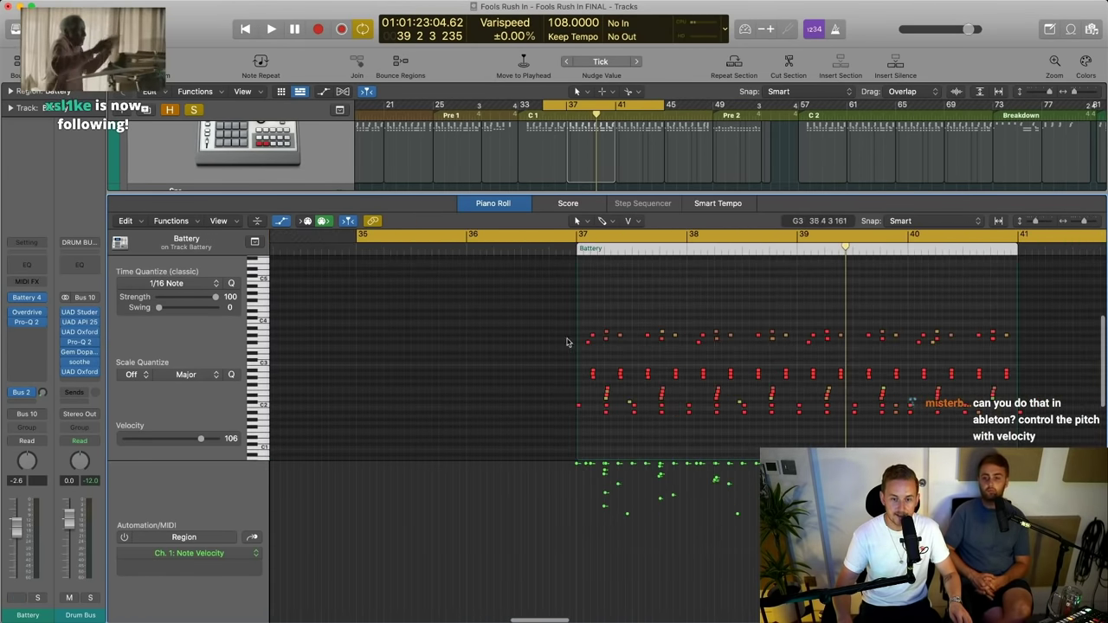
Hide the automation lane, start playback from bar 36, and close the Piano Roll
left_click(283, 222)
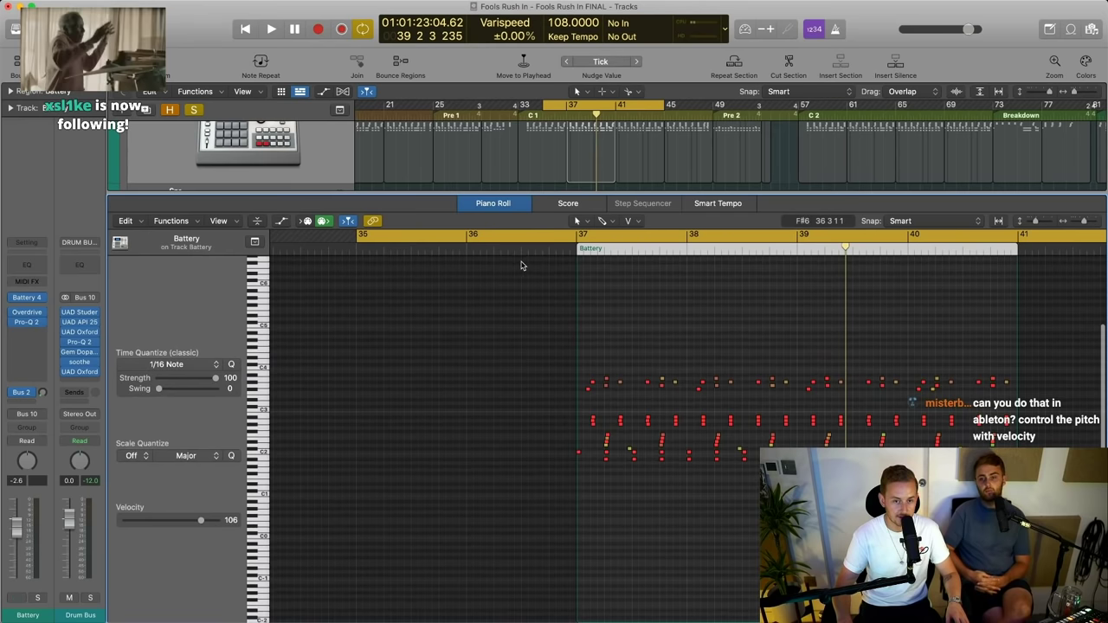
double_click(524, 248)
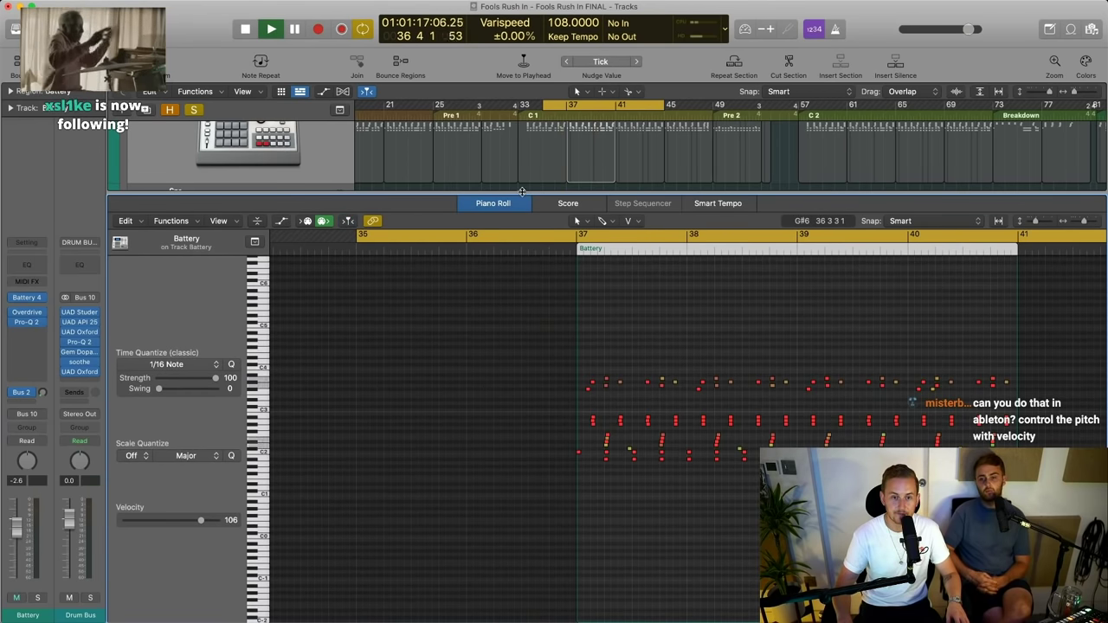
scroll(525, 279, "up", 3)
key("p")
scroll(337, 322, "up", 3)
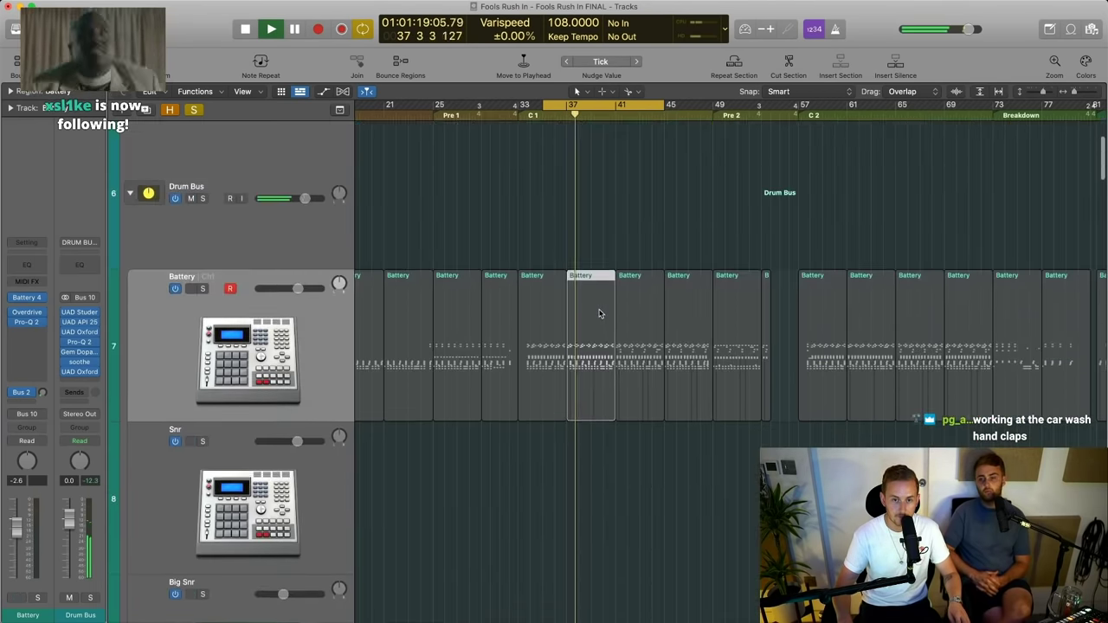
Solo the Drum Bus during playback and look over its tracks down to the Finger Snaps, Hand Clap and Tamb
left_click(203, 246)
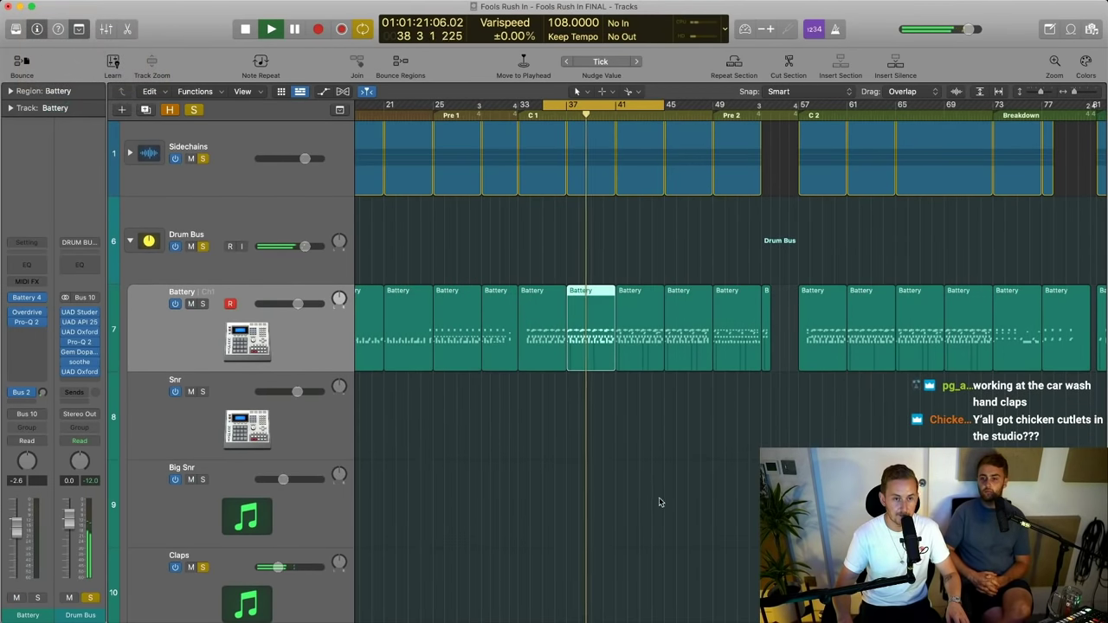
scroll(655, 484, "down", 2)
scroll(654, 485, "down", 2)
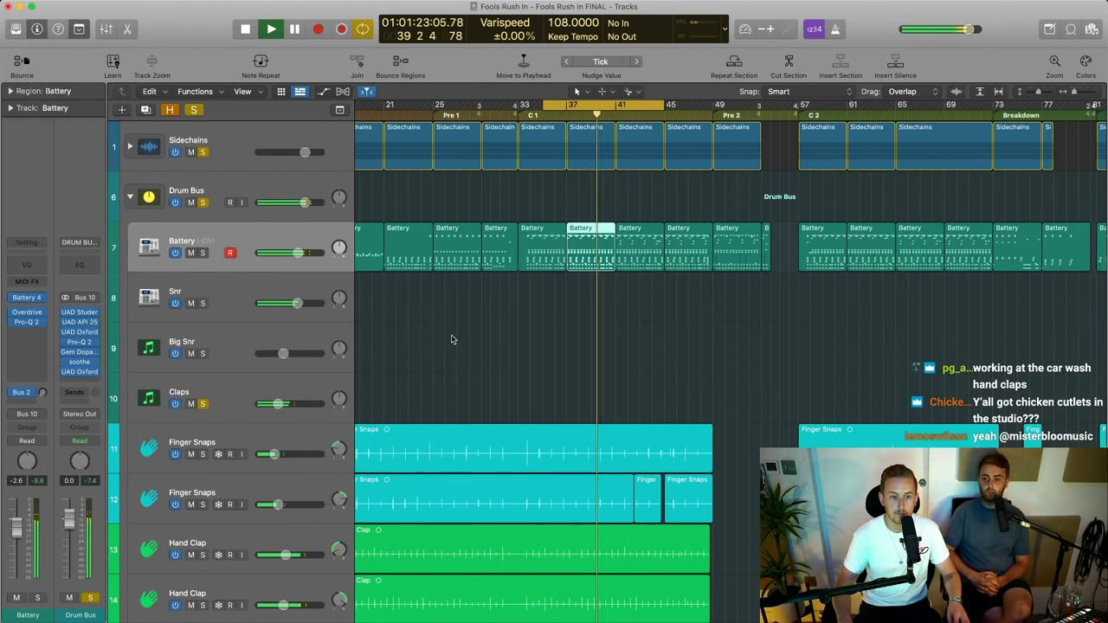
scroll(451, 339, "down", 1)
scroll(451, 340, "down", 3)
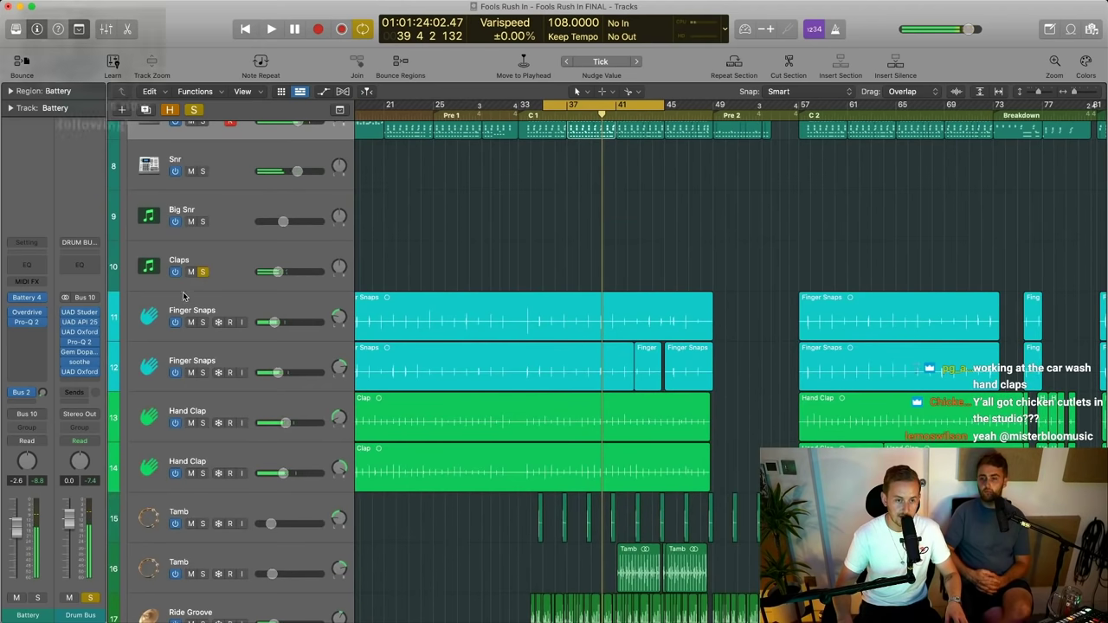
Solo the Finger Snaps and Hand Clap channels in place of the Drum Bus and play them from just before bar 35
key("x")
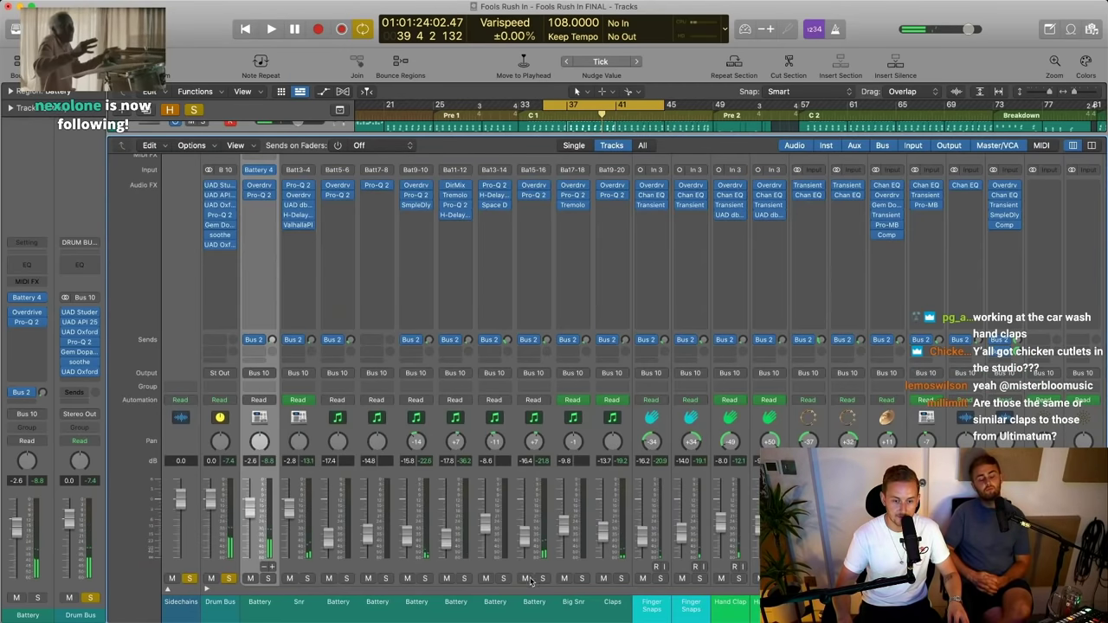
scroll(530, 581, "right", 3)
scroll(545, 567, "left", 3)
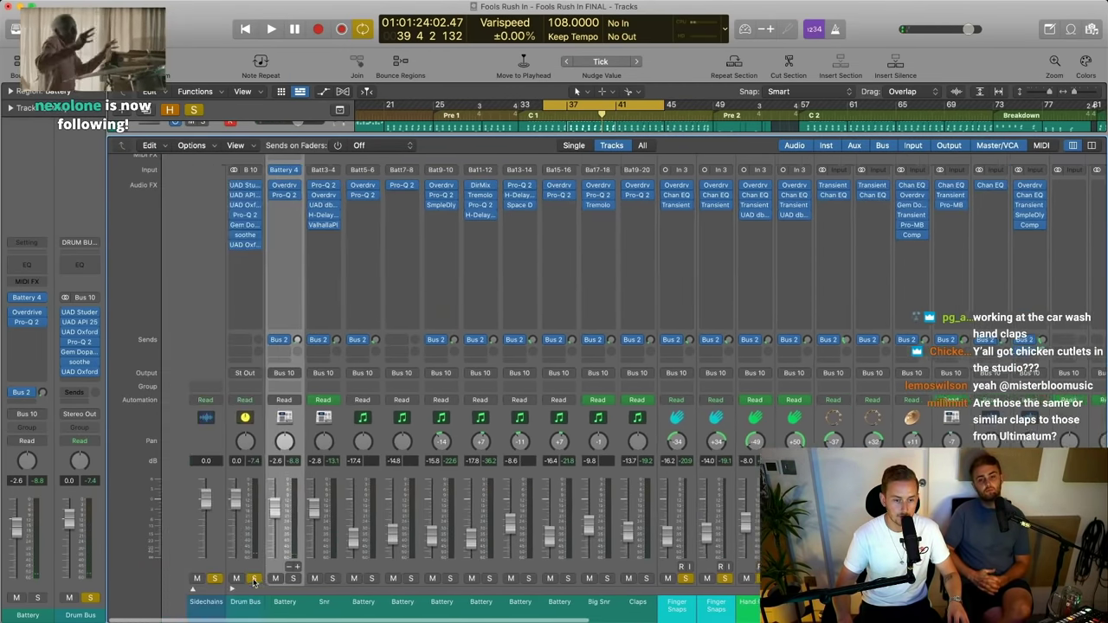
key("space")
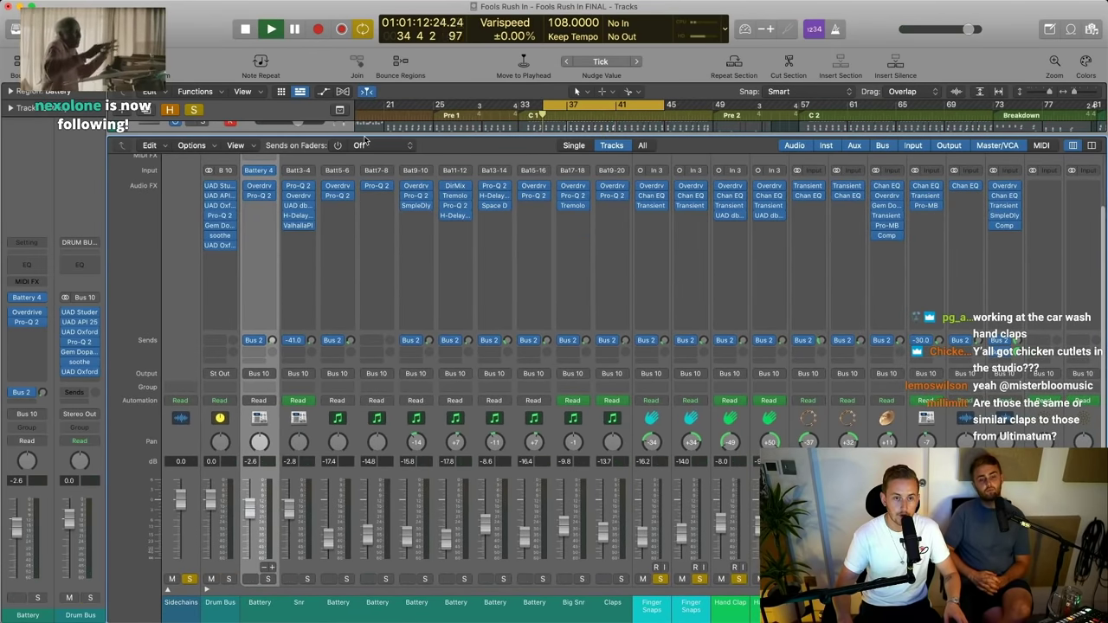
key("x")
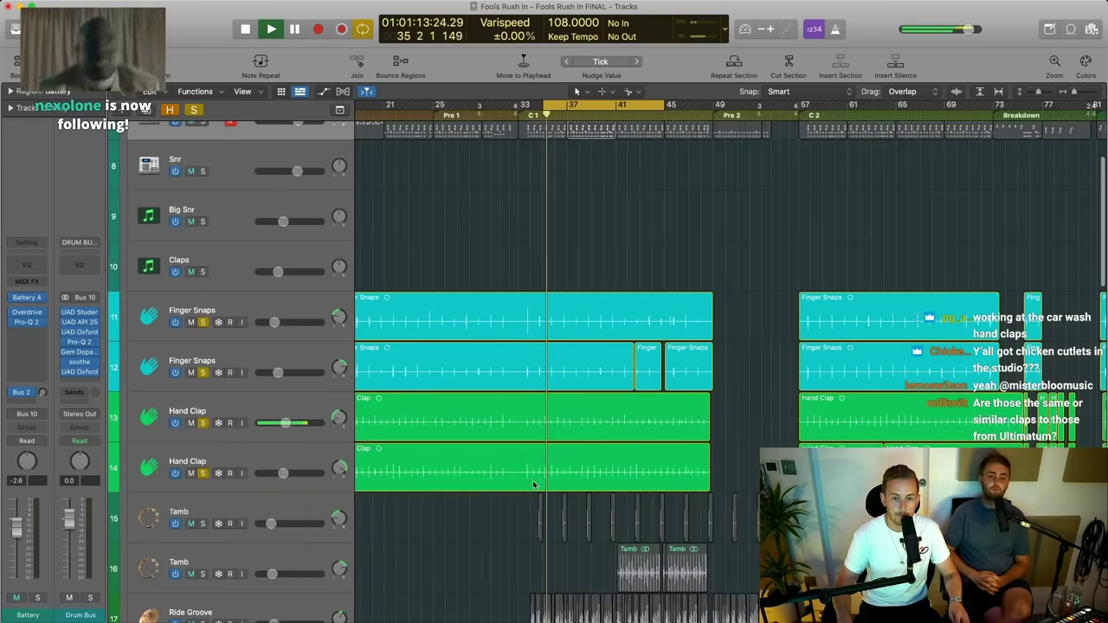
Select the upper Hand Clap track and inspect the snap and clap waveforms up close from bar 35 to 42
left_click(253, 401)
key("super+Right")
key("super+Right")
left_click_drag(470, 252, 891, 527)
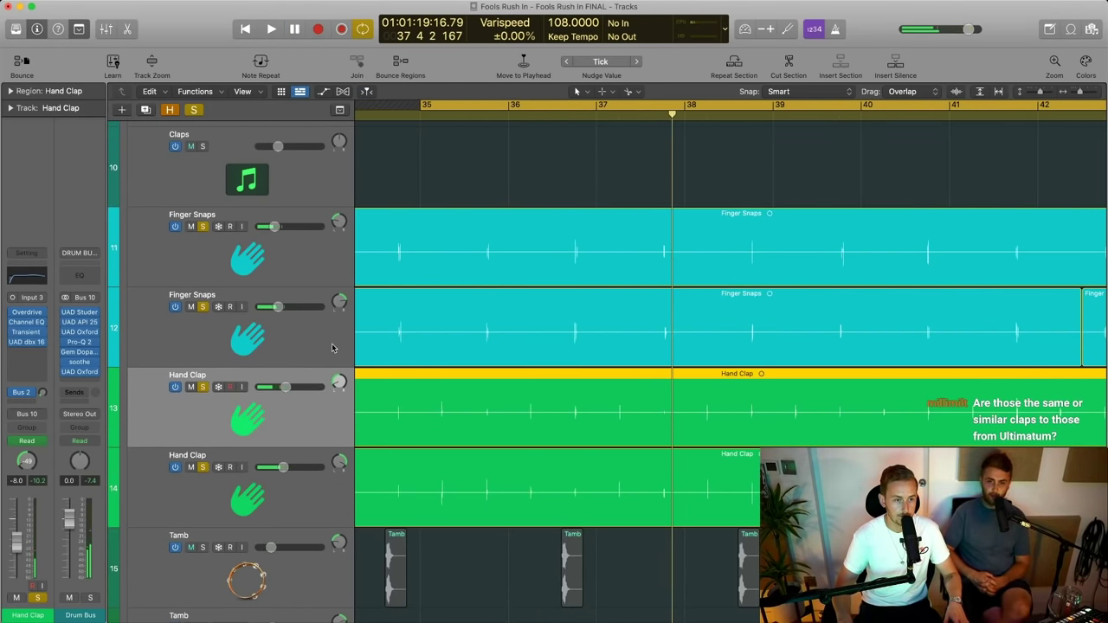
Review the Overdrive and Channel EQ settings on the upper Finger Snaps track
left_click(156, 253)
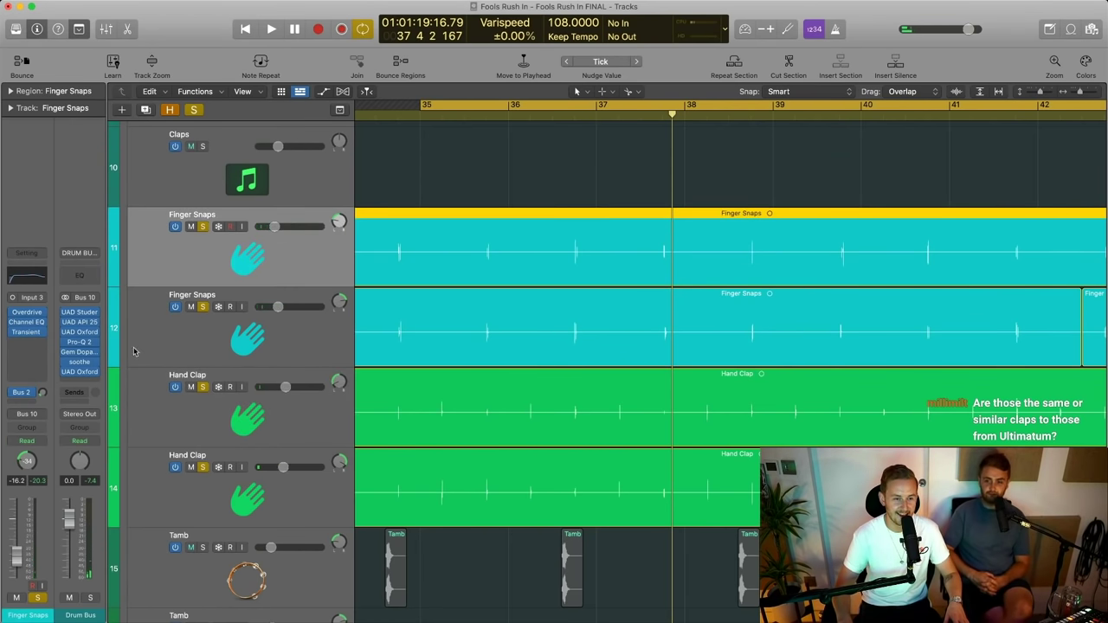
mouse_move(26, 332)
left_click(28, 312)
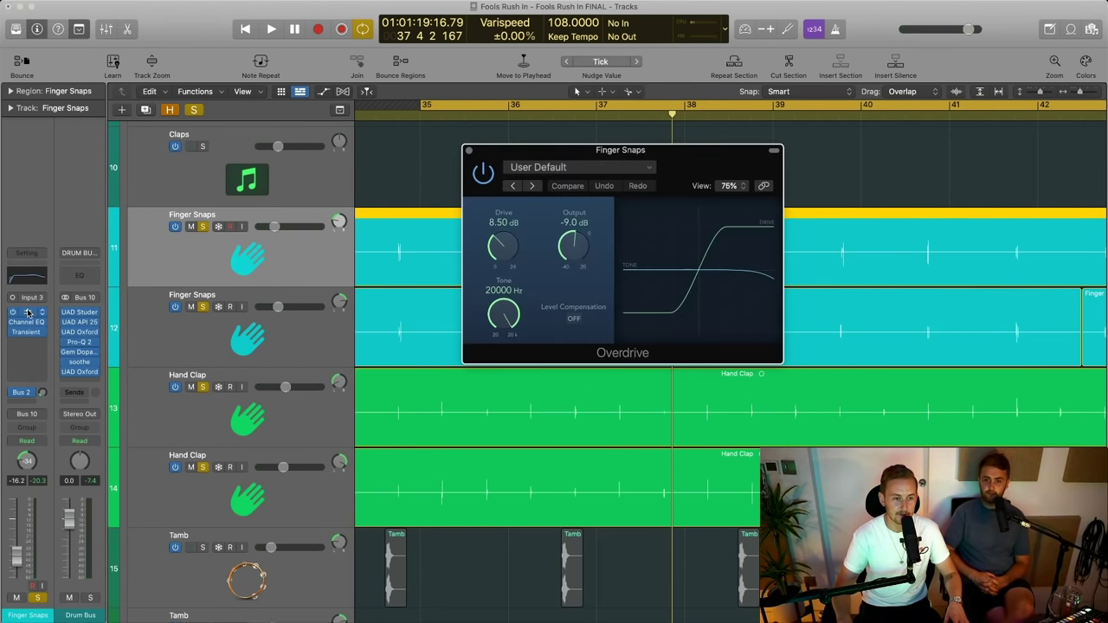
left_click(28, 313)
left_click(27, 322)
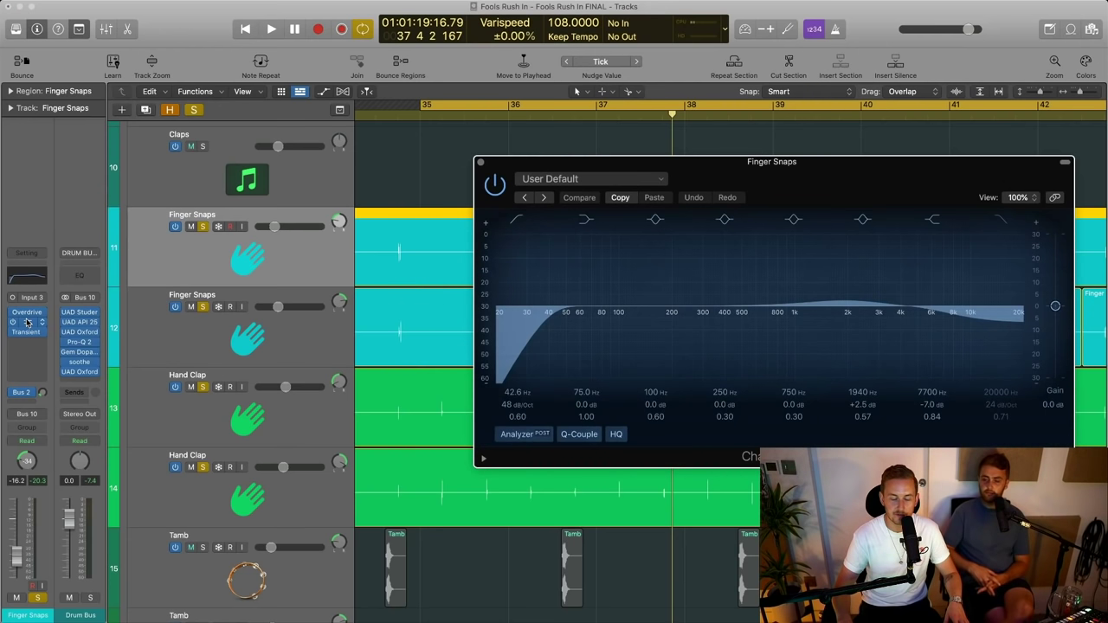
left_click(26, 322)
Open Transient Master on both Finger Snaps tracks and place the two plug-in windows apart for comparison
left_click(26, 332)
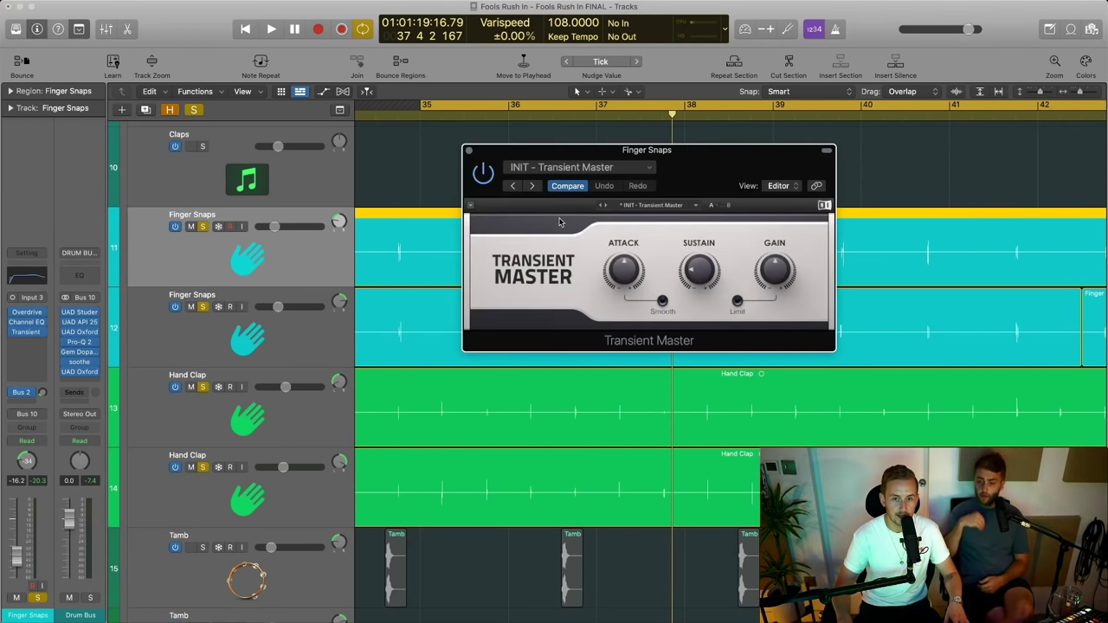
left_click_drag(719, 170, 519, 133)
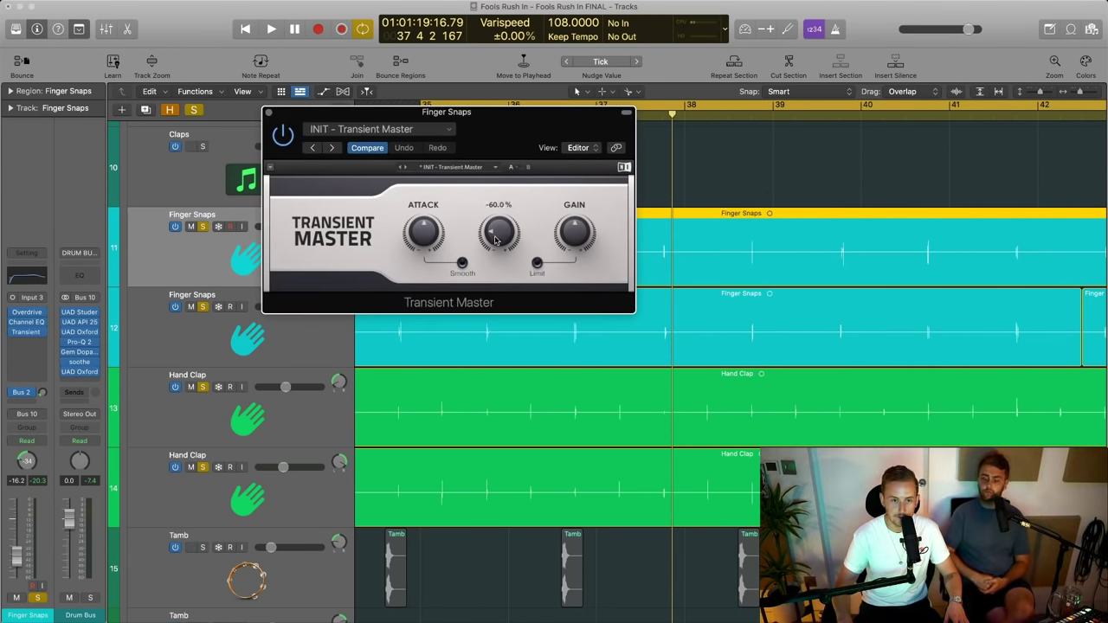
left_click(196, 359)
left_click(28, 334)
left_click_drag(701, 169, 724, 387)
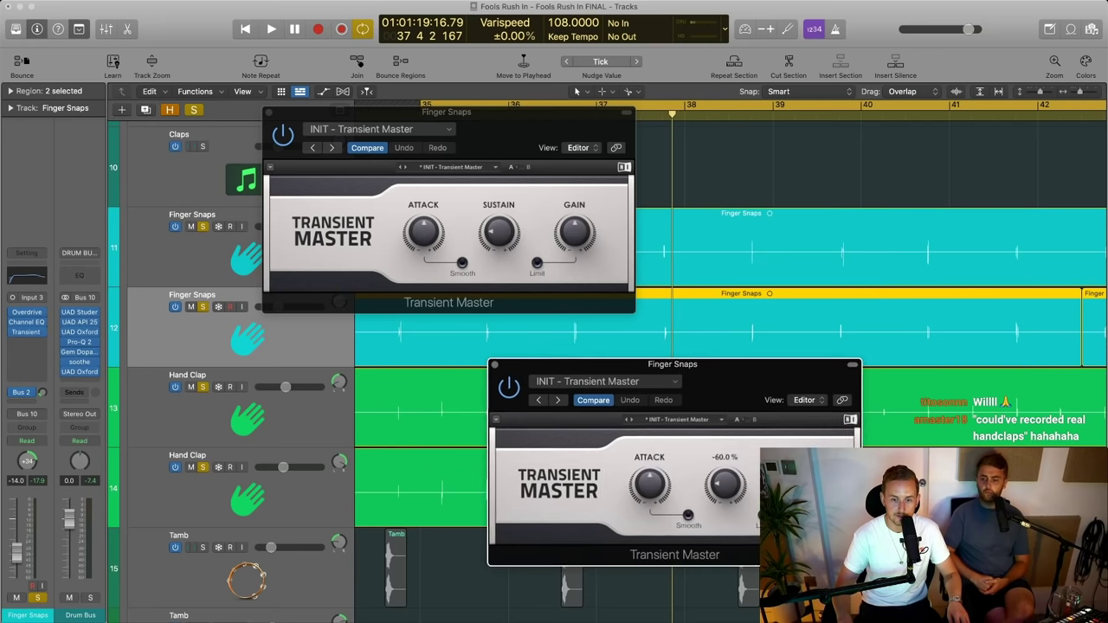
Raise Sustain to 100% in both Finger Snaps Transient Masters and audition the snaps with the hand claps
left_click(500, 232)
left_click_drag(530, 194, 431, 201)
key("space")
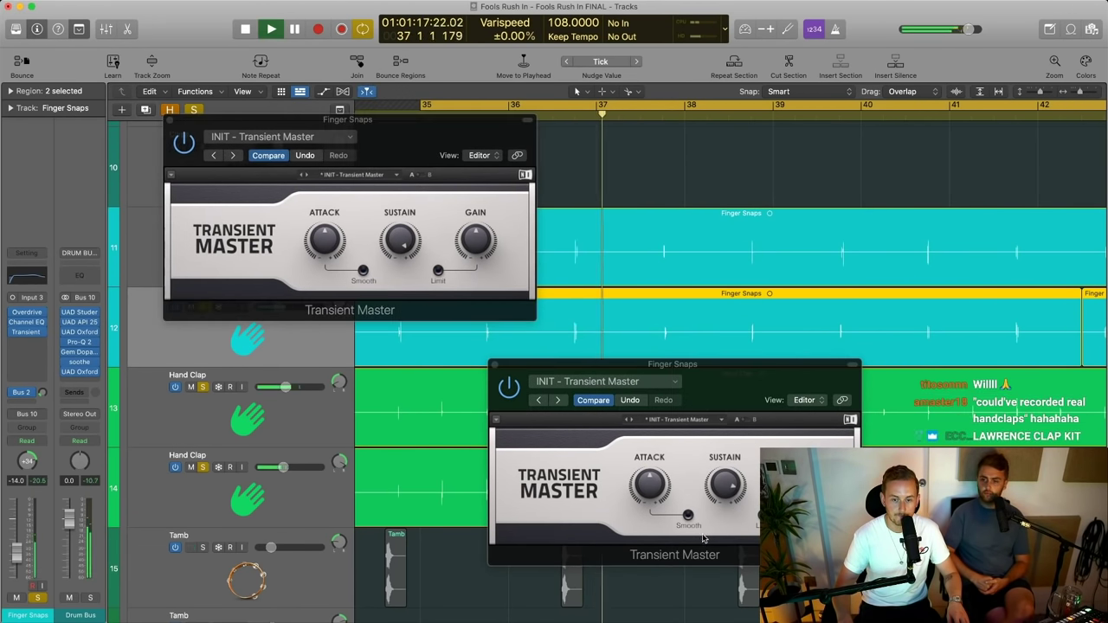
left_click(725, 489)
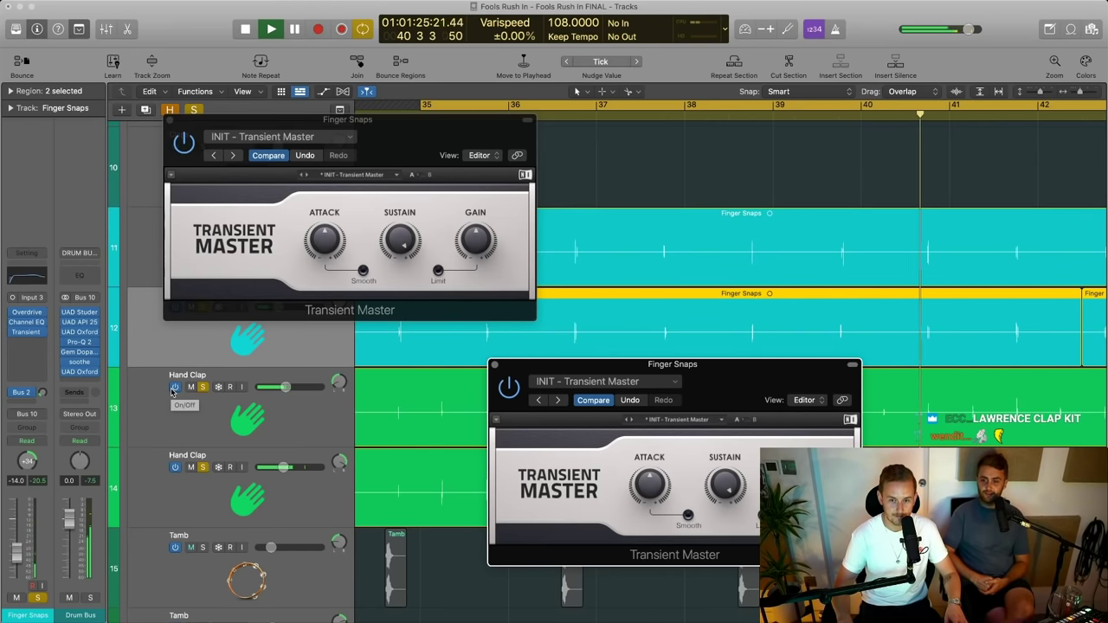
key("space")
Turn Sustain back down in both Finger Snaps Transient Masters and close both plug-in windows
left_click_drag(741, 489, 741, 545)
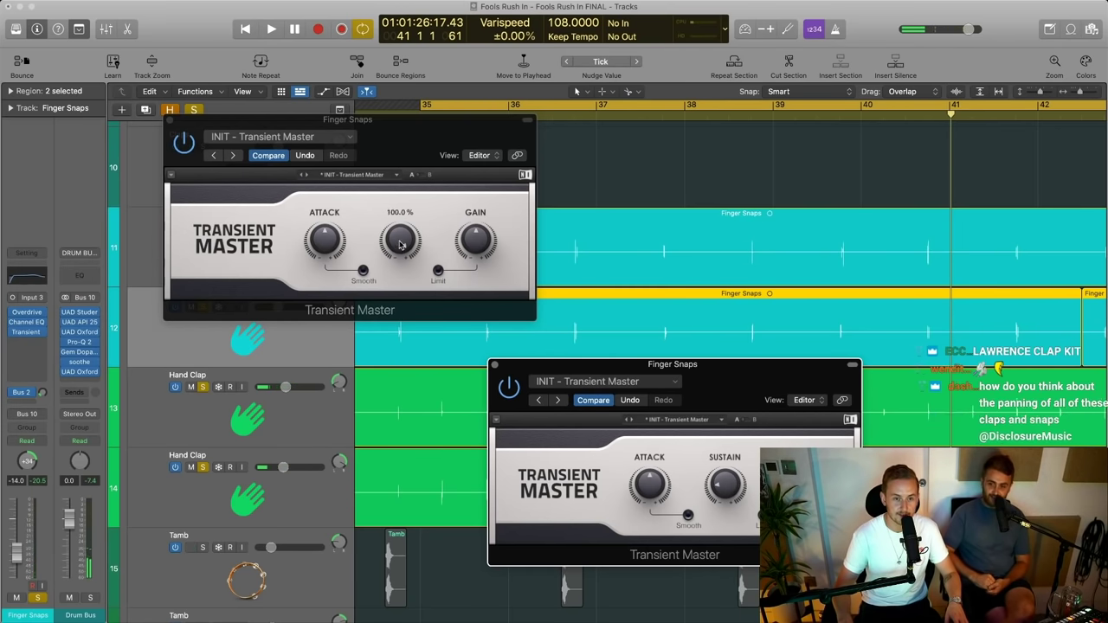
left_click_drag(400, 244, 401, 299)
left_click(170, 120)
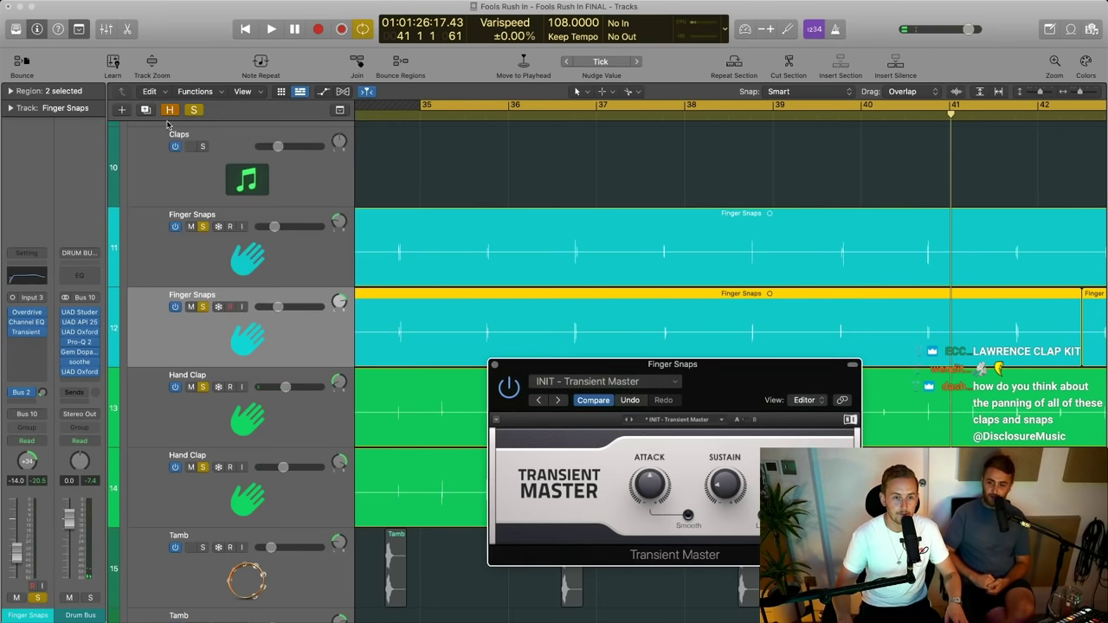
left_click(719, 190)
left_click(495, 364)
Select the upper Hand Clap track, unsolo both Finger Snaps tracks and play only the hand claps from bar 35
scroll(544, 198, "left", 3)
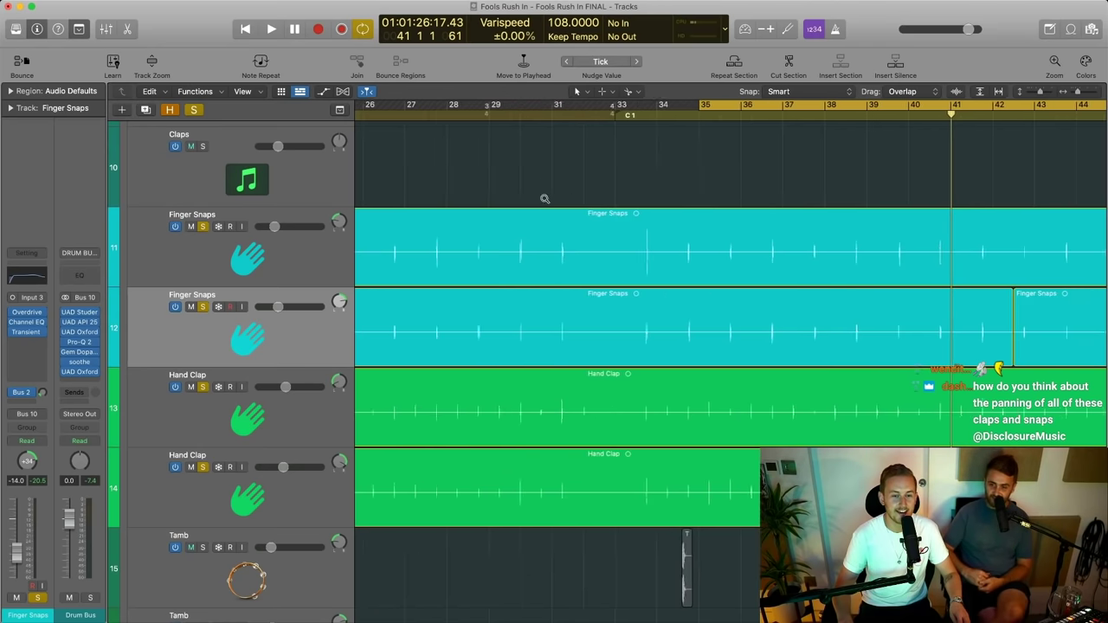
left_click(239, 424)
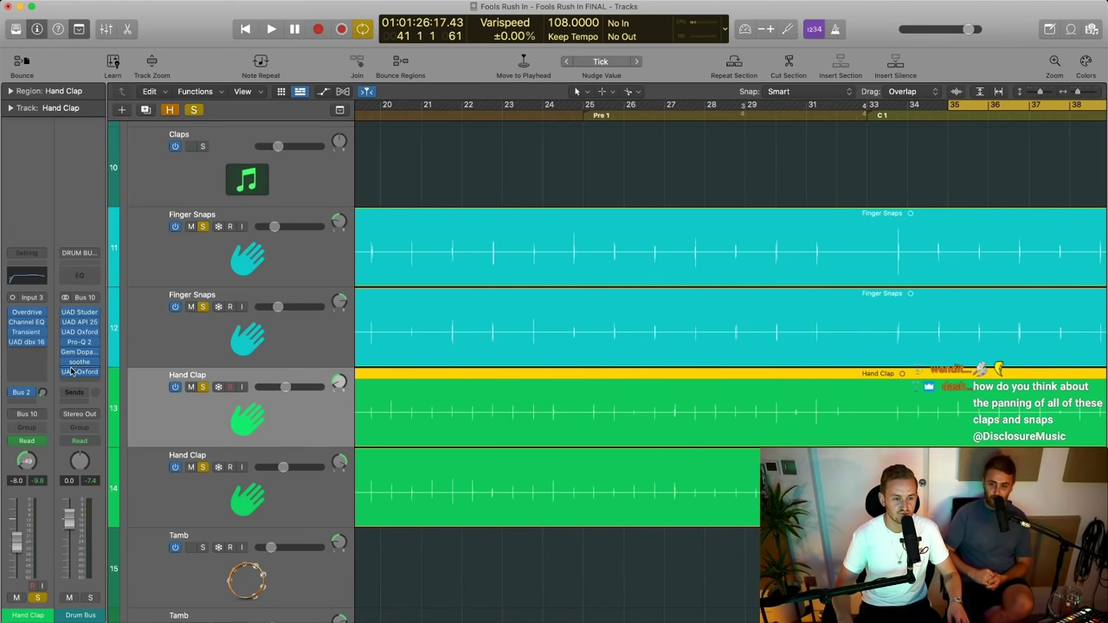
left_click(200, 308)
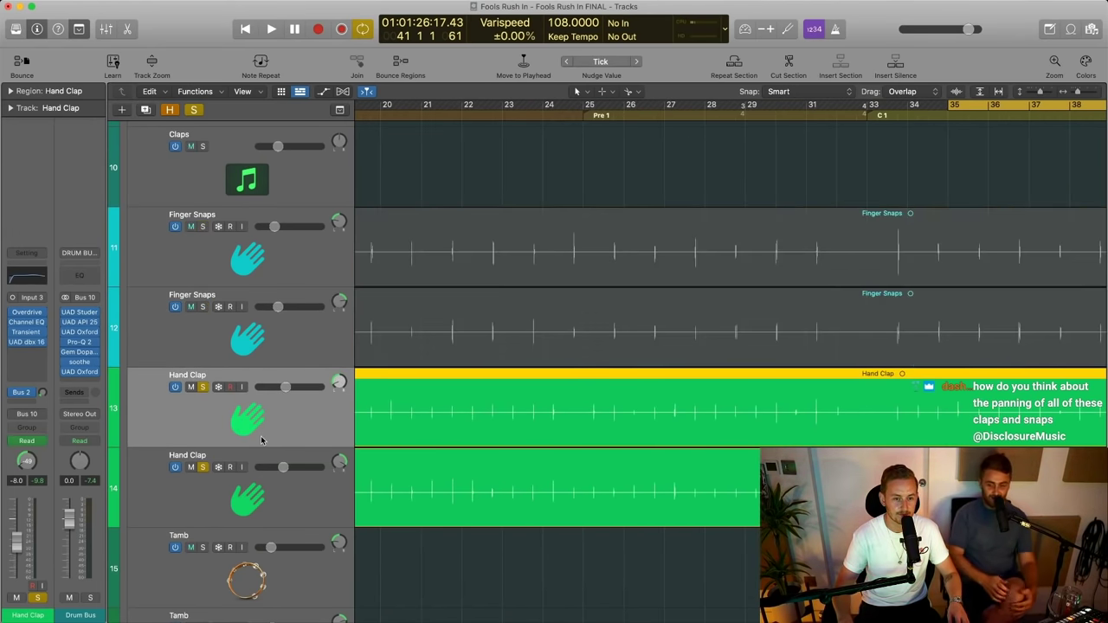
key("space")
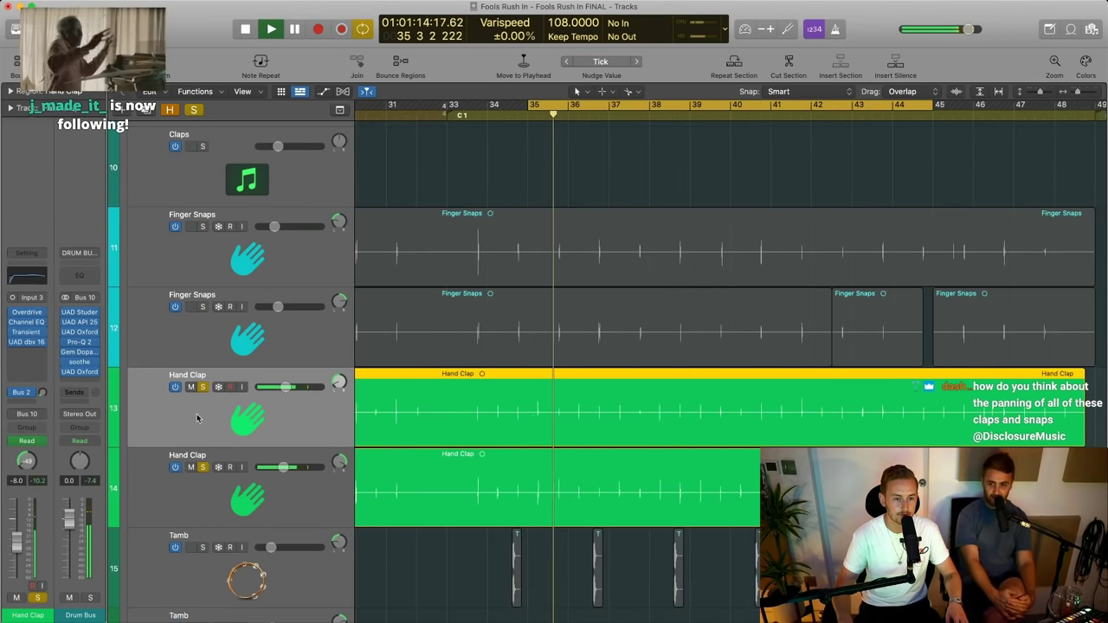
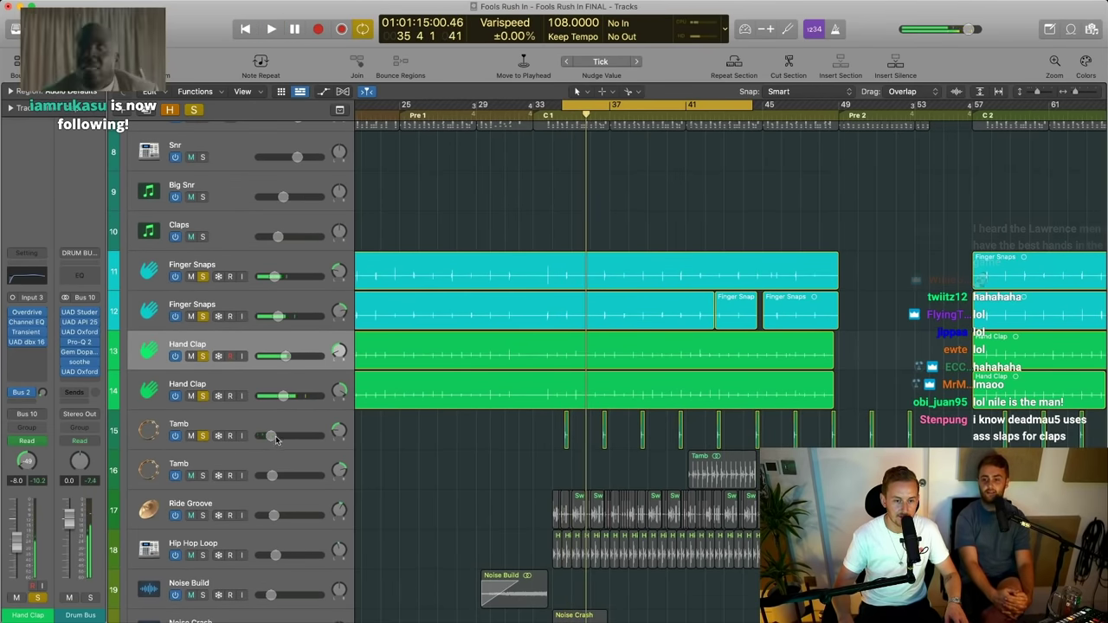
Play the soloed snaps, claps and both Tamb tracks from bar 39, following the Tamb regions toward Pre 2
left_click(668, 113)
key("space")
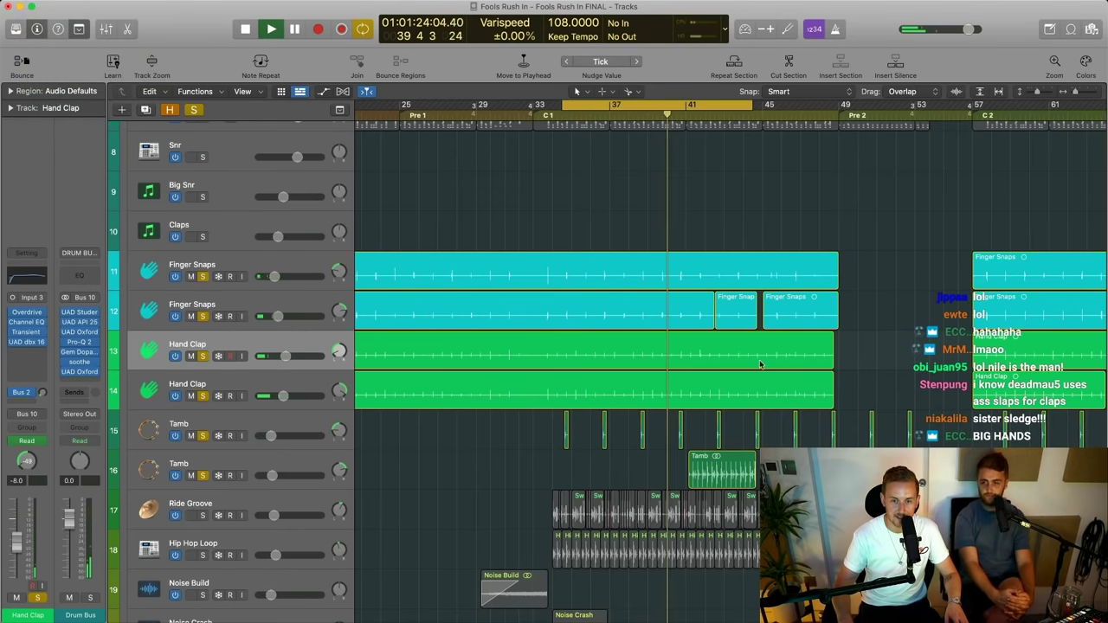
scroll(710, 549, "down", 2)
scroll(700, 532, "up", 3)
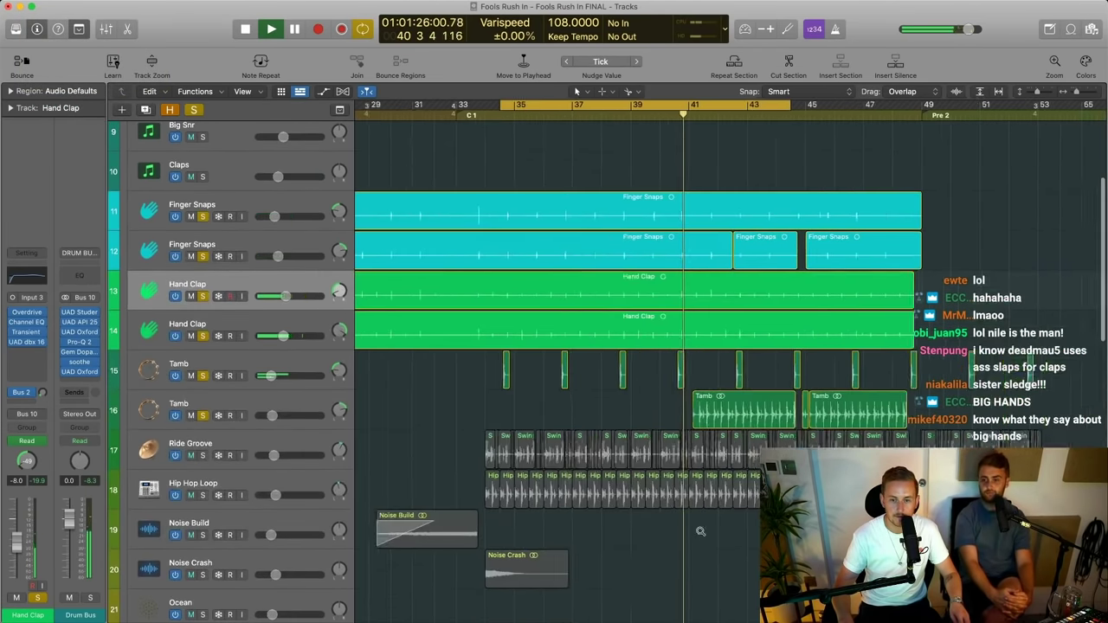
scroll(695, 526, "right", 3)
scroll(695, 526, "right", 2)
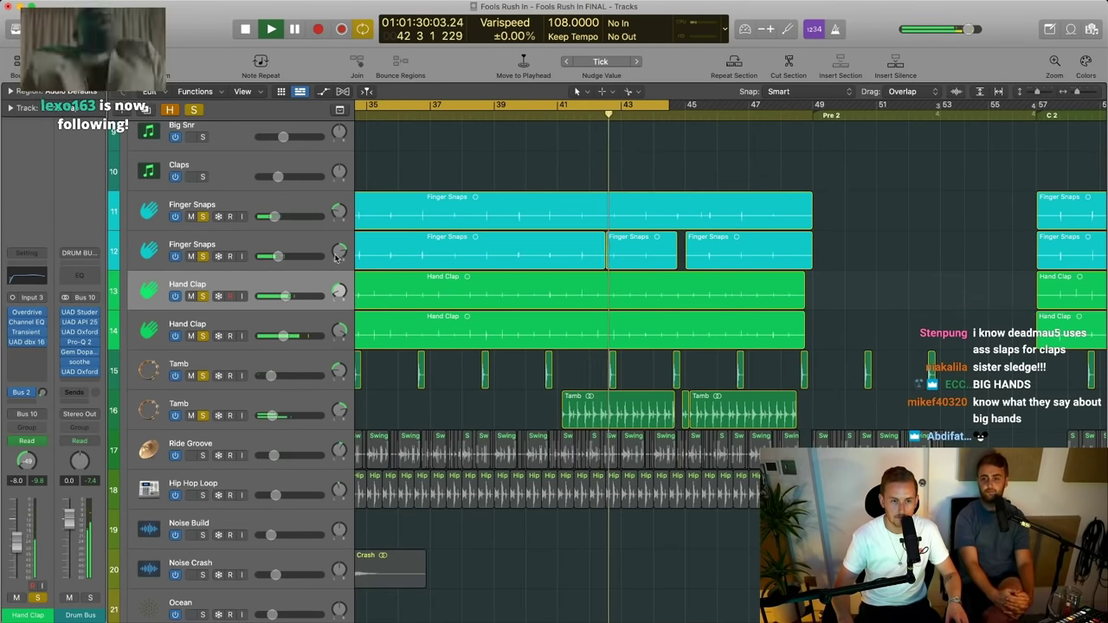
Show the tracks' Flex modes, stop playback and select the Tamb region starting at bar 41 on track 16
left_click(343, 92)
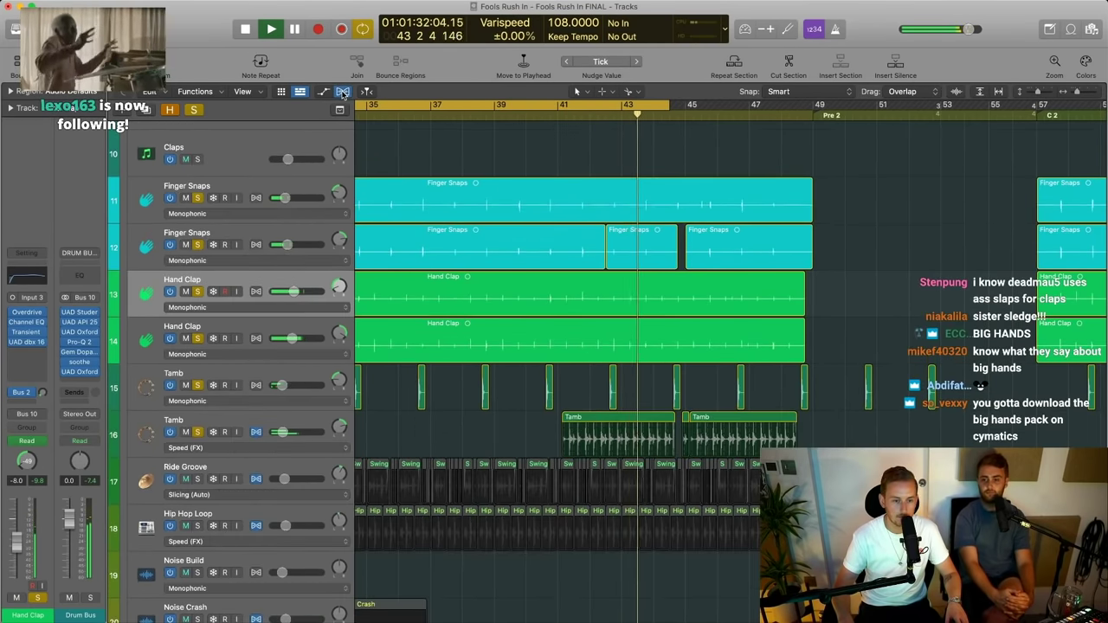
key("space")
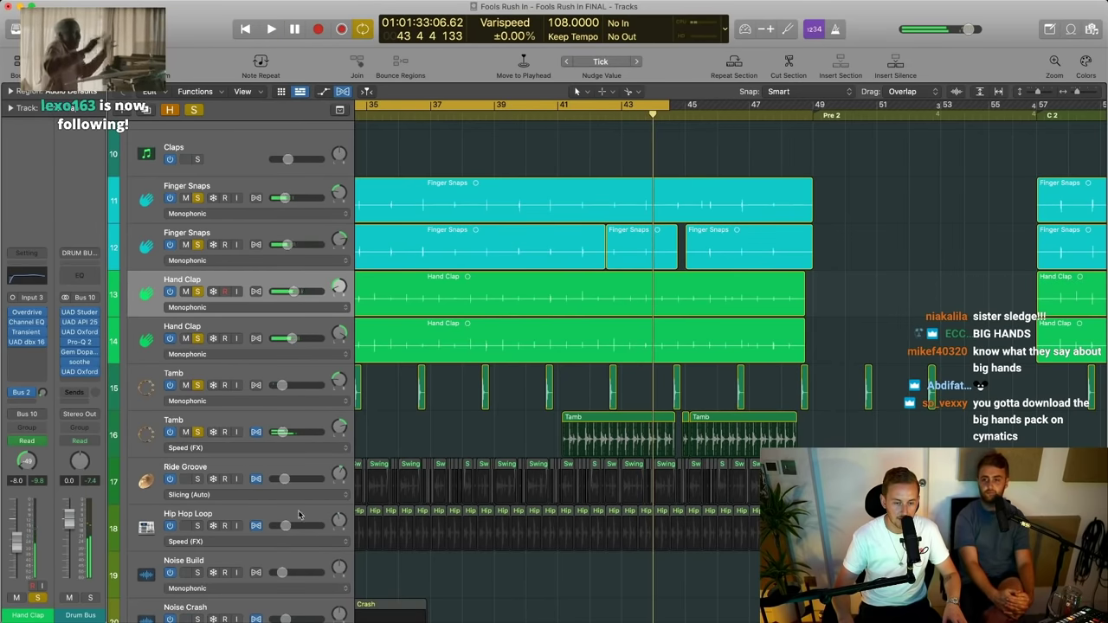
left_click(657, 422)
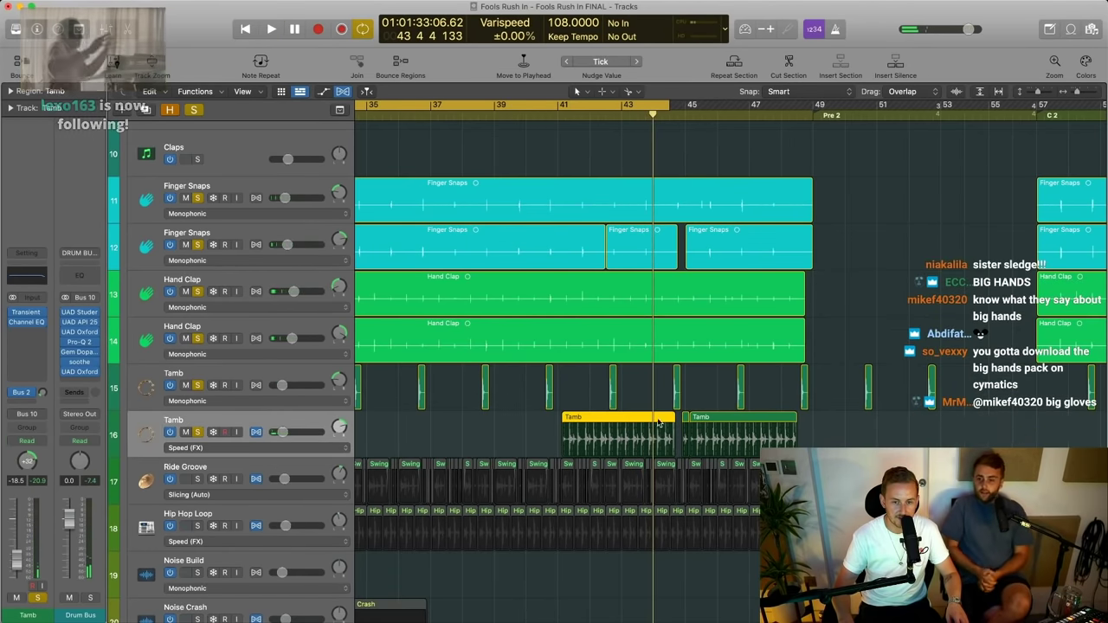
Try shortening the end of the first Tamb region on track 16, audition it from bar 41, and undo the trim
left_click_drag(671, 417, 657, 418)
left_click(559, 112)
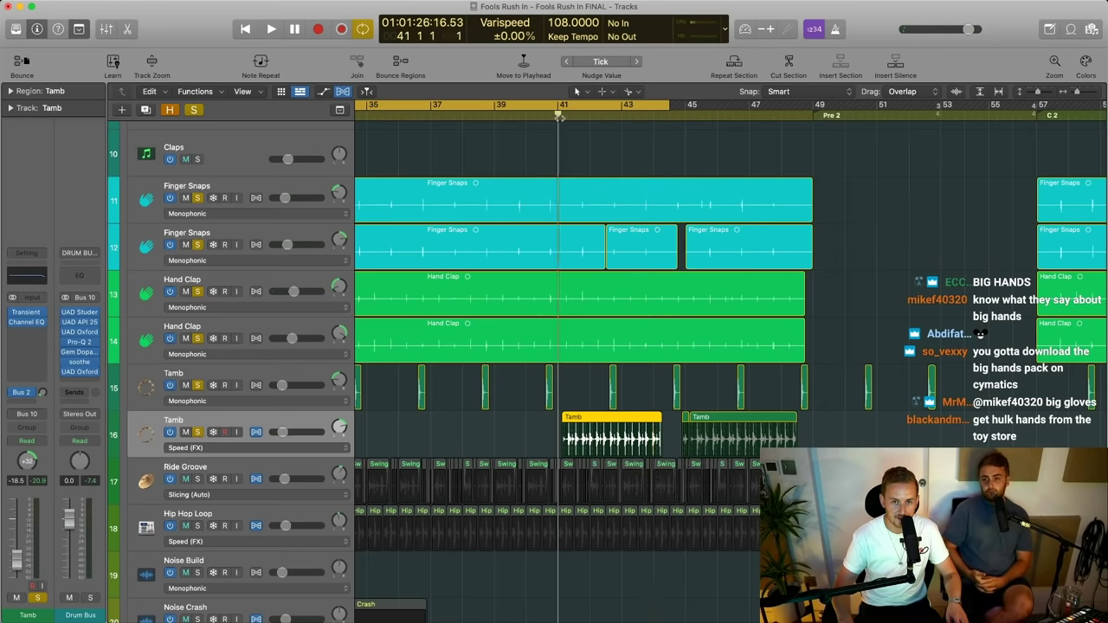
key("space")
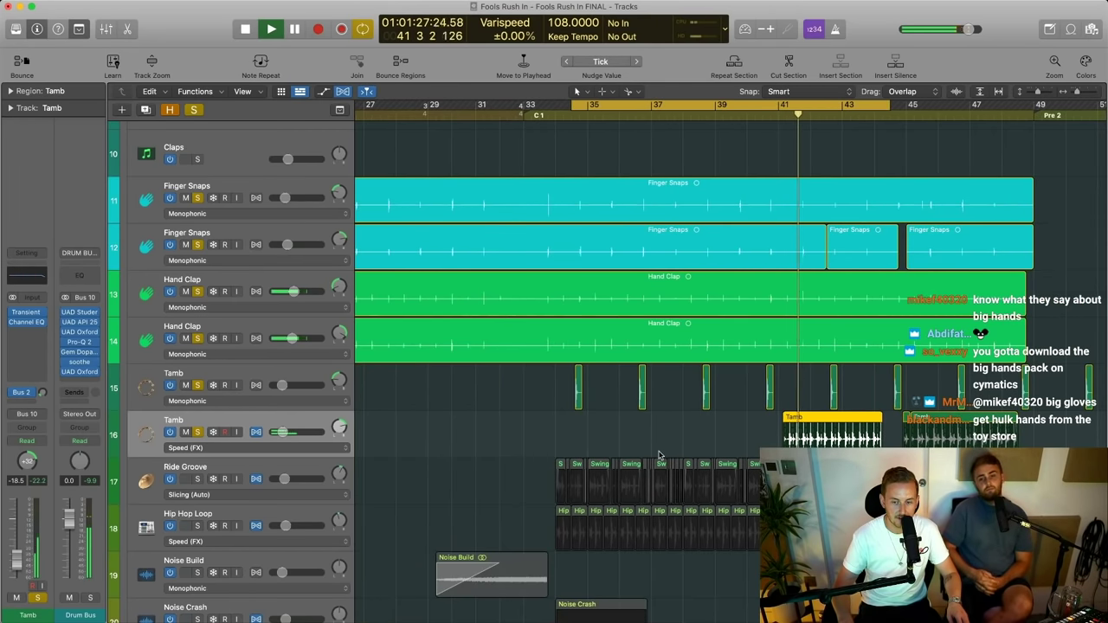
key("space")
key("super+z")
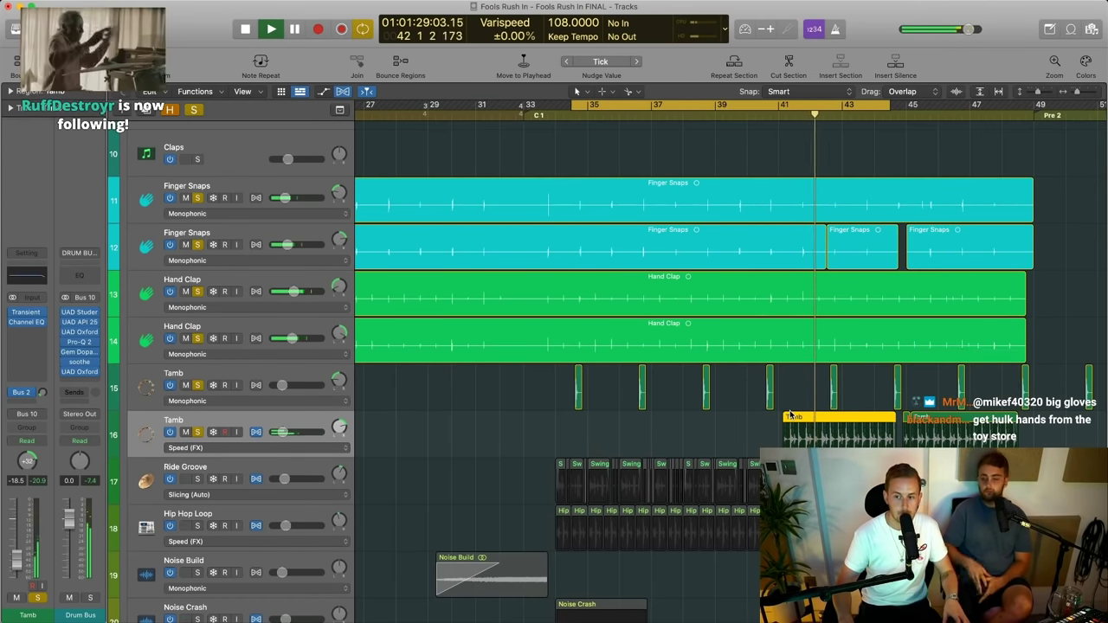
key("space")
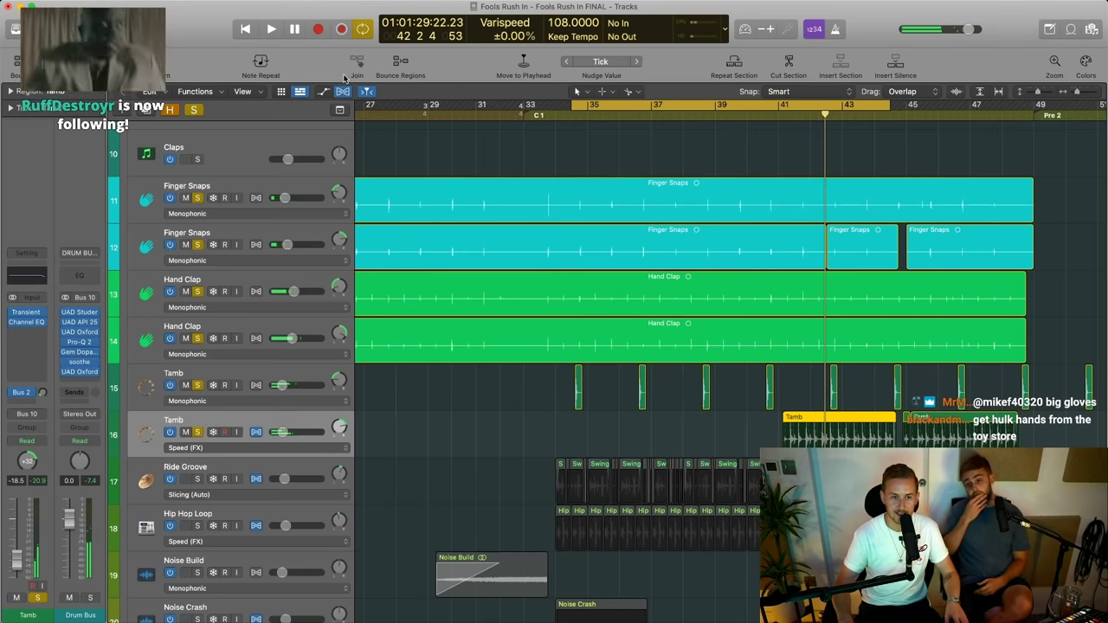
Solo the Ride Groove track and clear the region selection in the arrangement
scroll(551, 444, "down", 2)
scroll(551, 445, "left", 2)
left_click(203, 475)
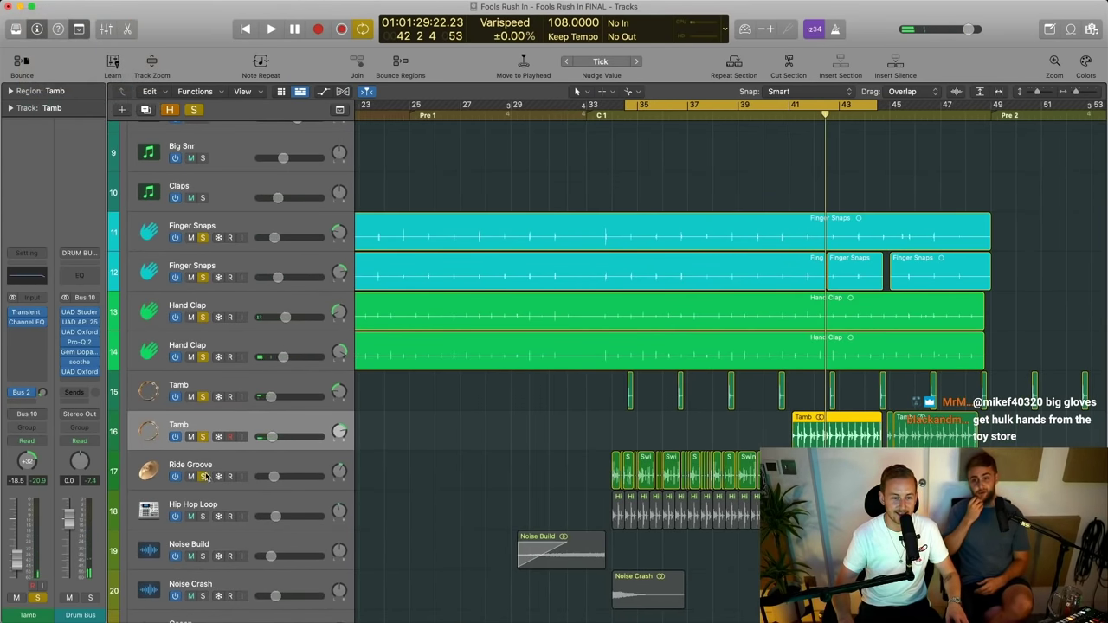
scroll(498, 492, "down", 2)
scroll(497, 493, "down", 1)
left_click(650, 381)
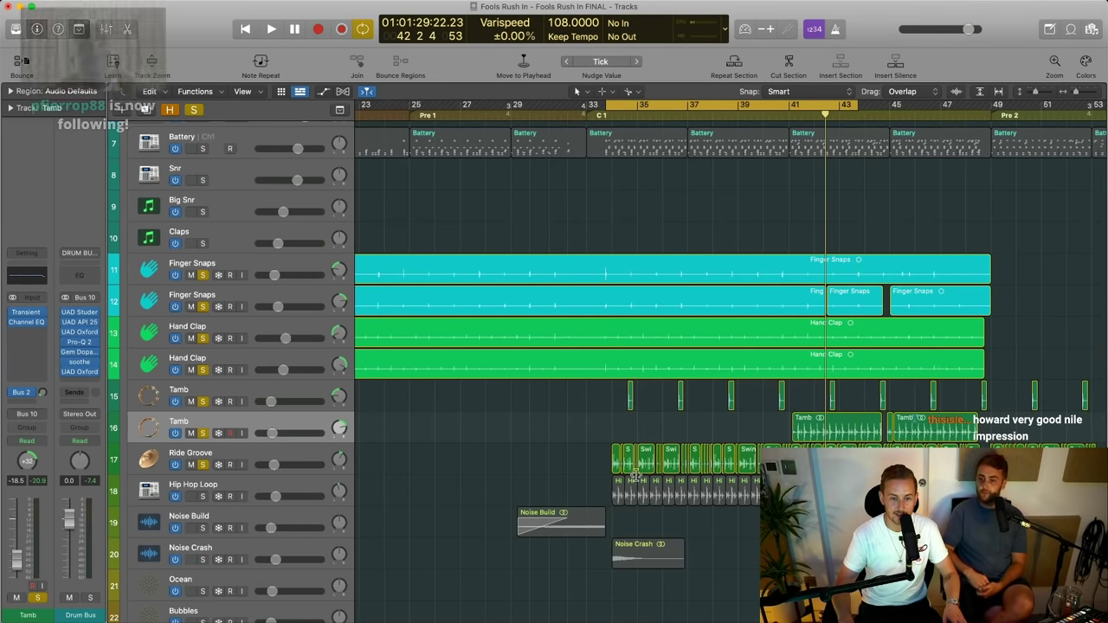
Play the chopped Ride Groove regions from the start of the cycle area and remove the other percussion tracks from solo
left_click_drag(604, 443, 746, 487)
key("space")
scroll(586, 407, "up", 2)
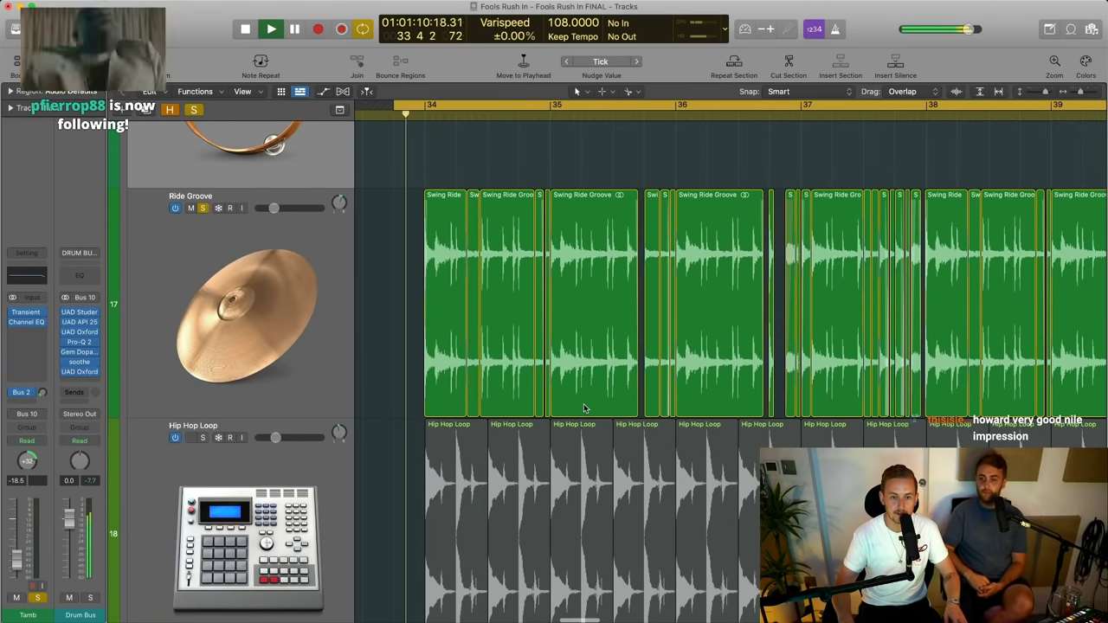
scroll(585, 407, "down", 1)
scroll(584, 408, "up", 2)
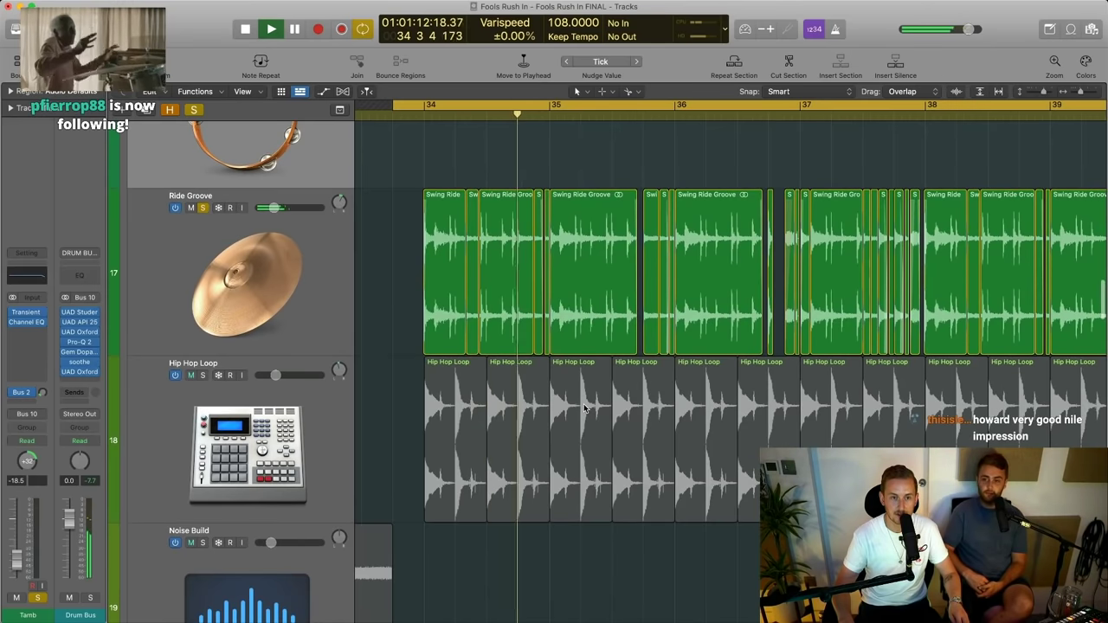
scroll(470, 373, "right", 1)
key("super+Up")
key("super+Up")
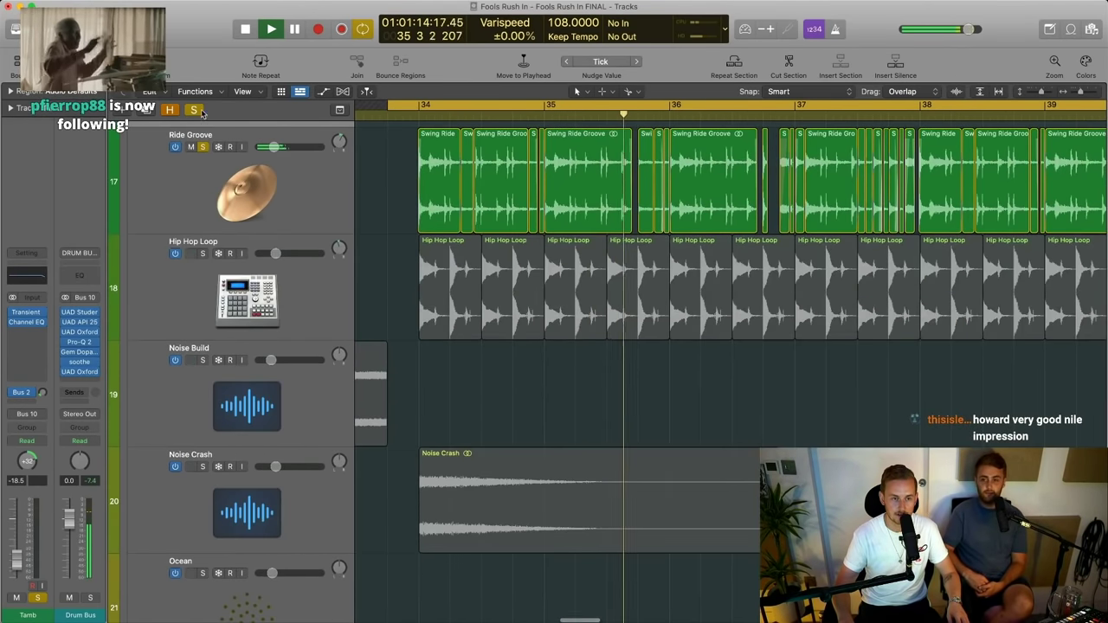
scroll(507, 470, "up", 6)
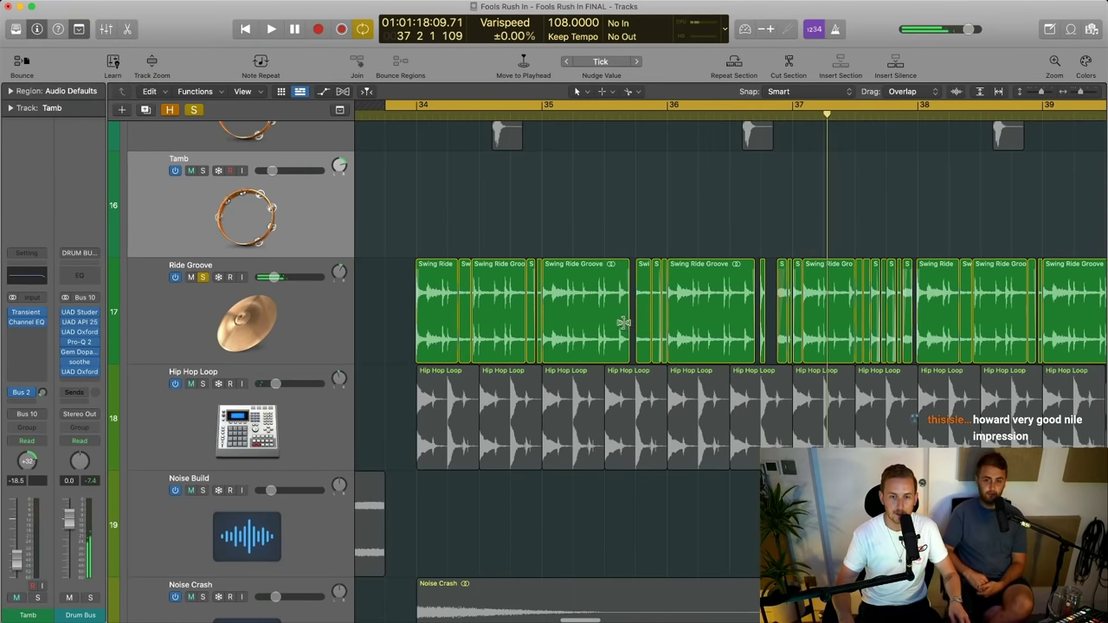
Play Ride Groove alone again at close range, examining its slices, gaps and fades from bar 34 through bar 38
left_click_drag(690, 222, 845, 384)
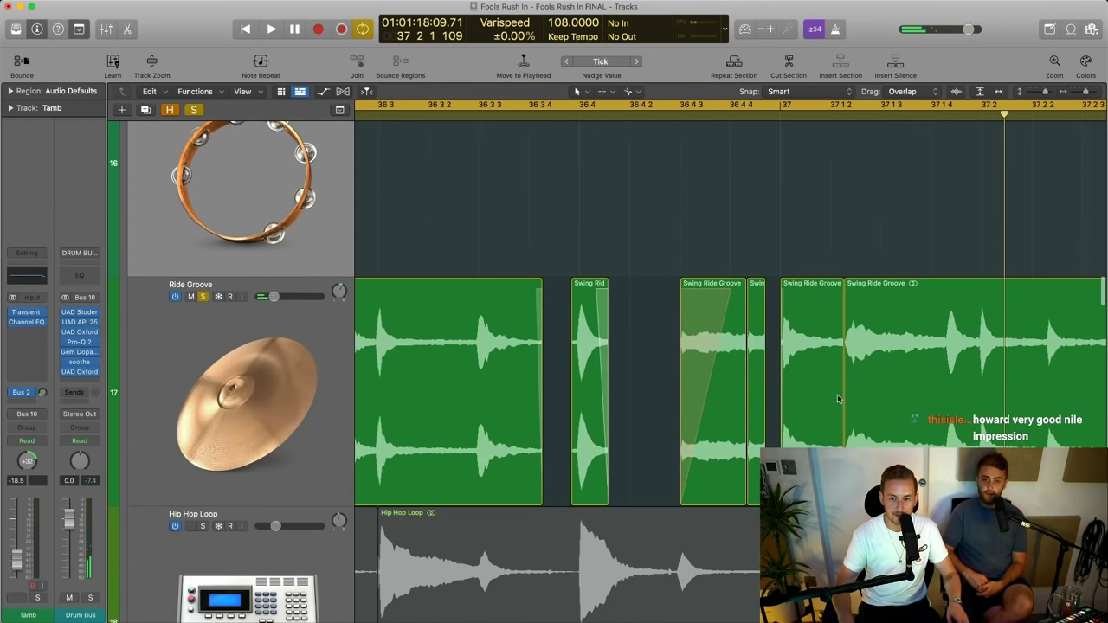
key("space")
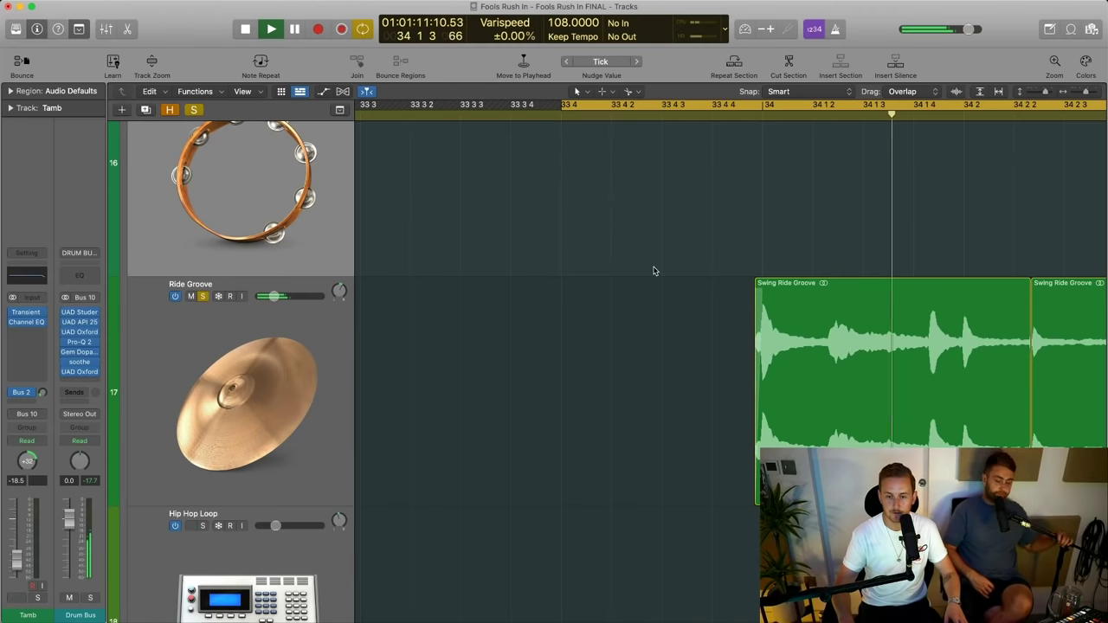
scroll(654, 271, "down", 3)
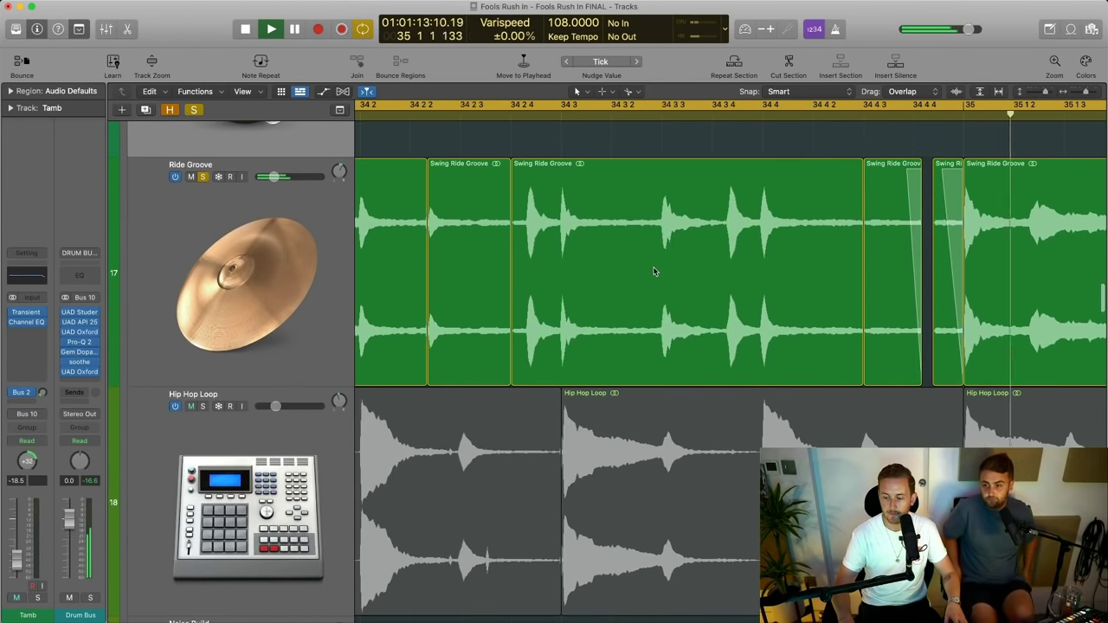
key("super+Left")
key("super+Left")
scroll(703, 227, "right", 5)
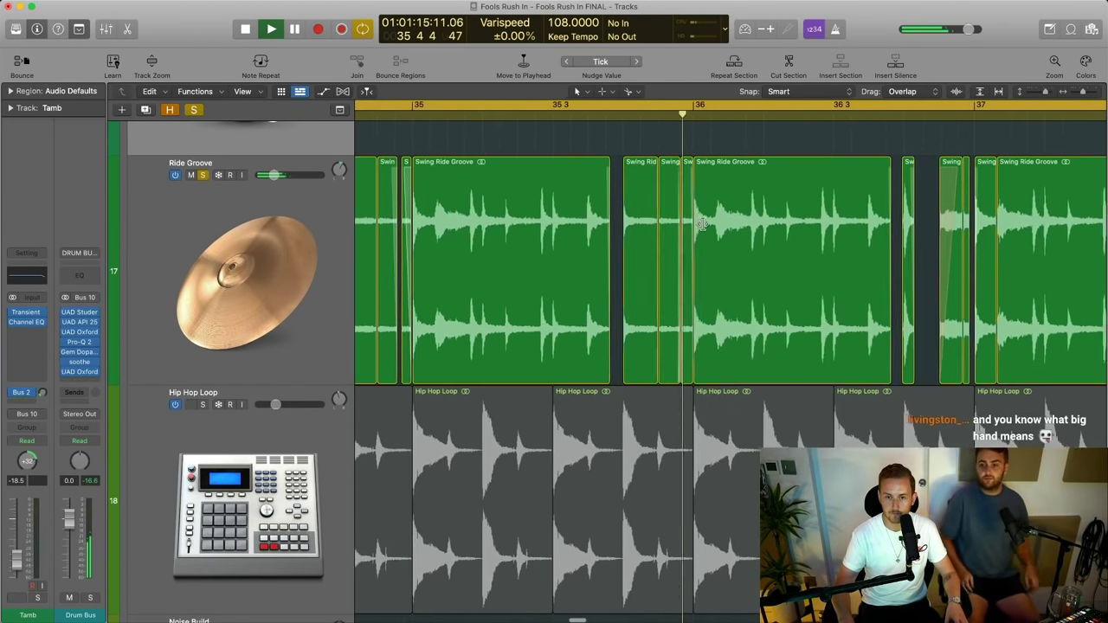
scroll(703, 227, "right", 3)
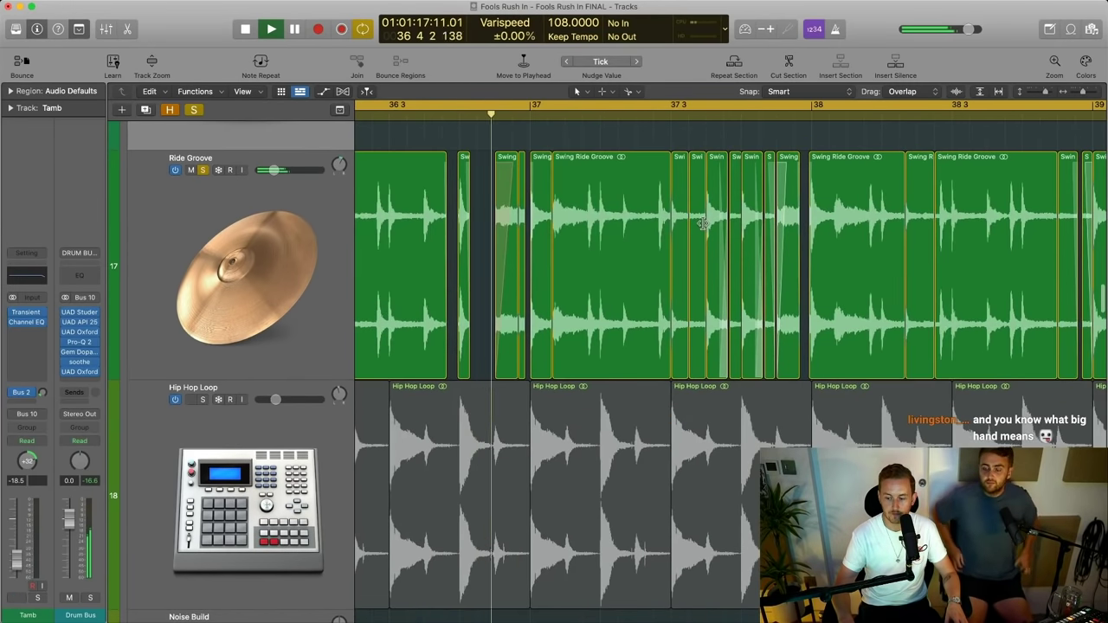
scroll(703, 223, "right", 3)
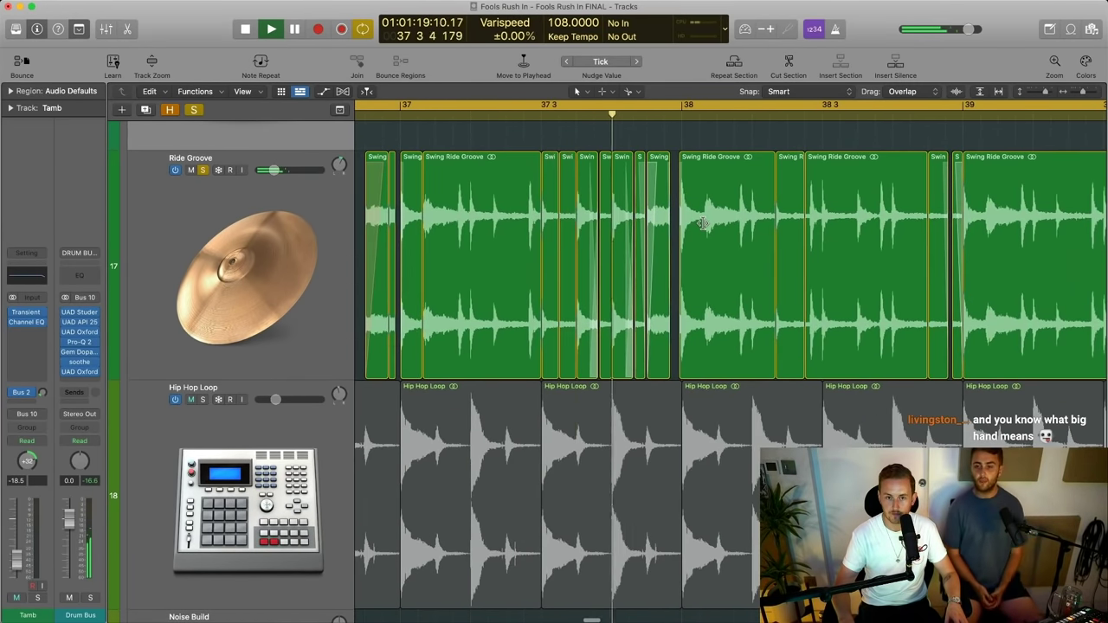
scroll(702, 223, "right", 2)
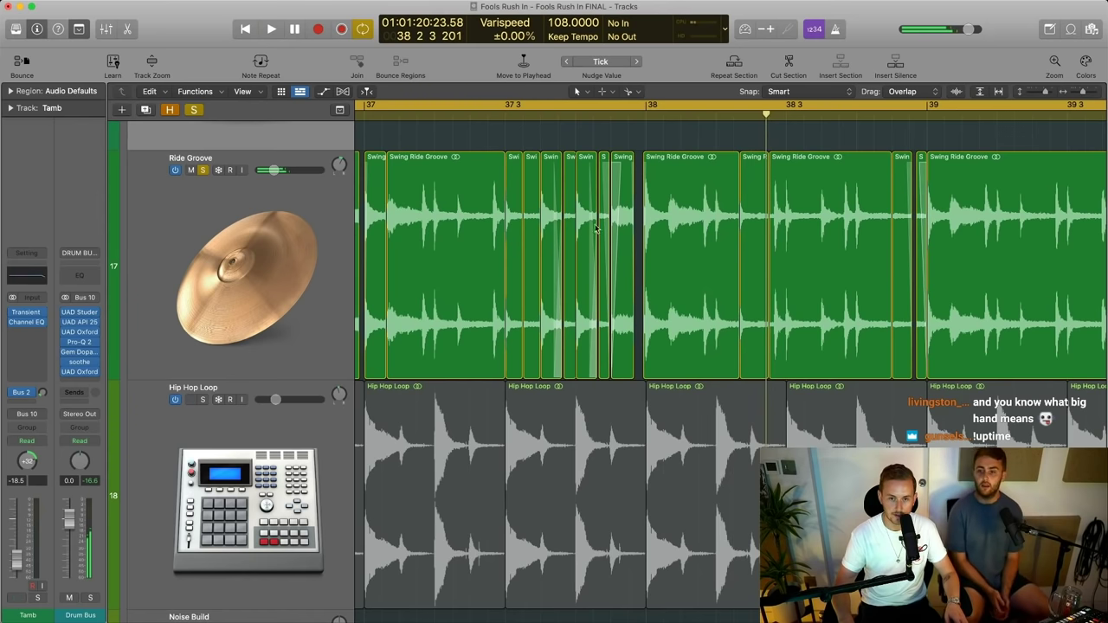
Select the faded Ride Groove slice just before bar 38 and the short slice at 37 3 to examine the edits
left_click(613, 223)
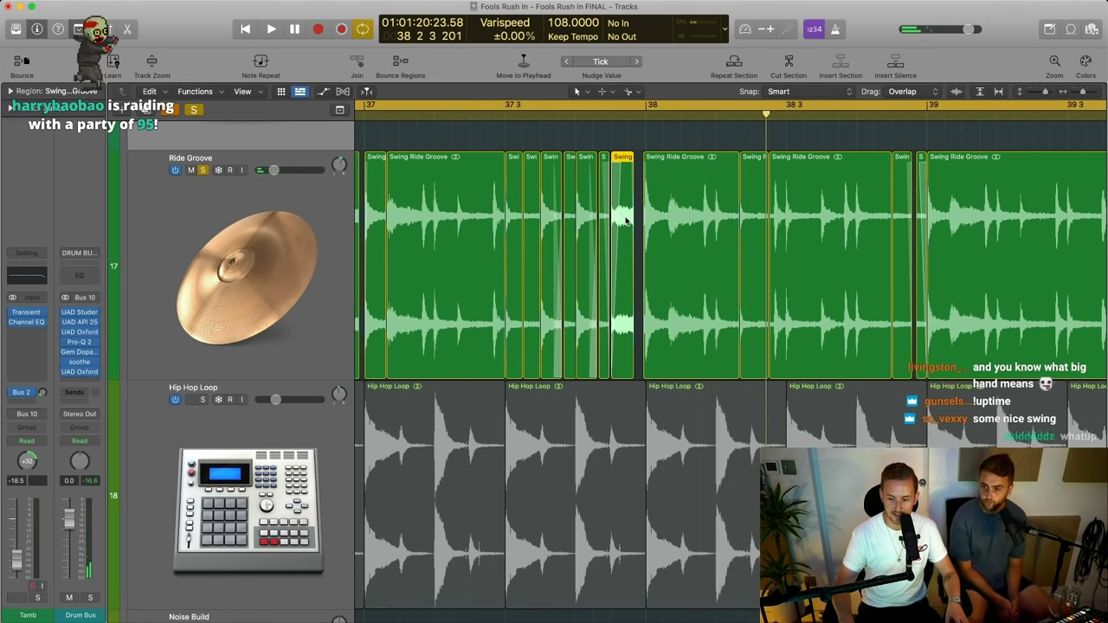
scroll(623, 223, "left", 3)
scroll(632, 224, "up", 1)
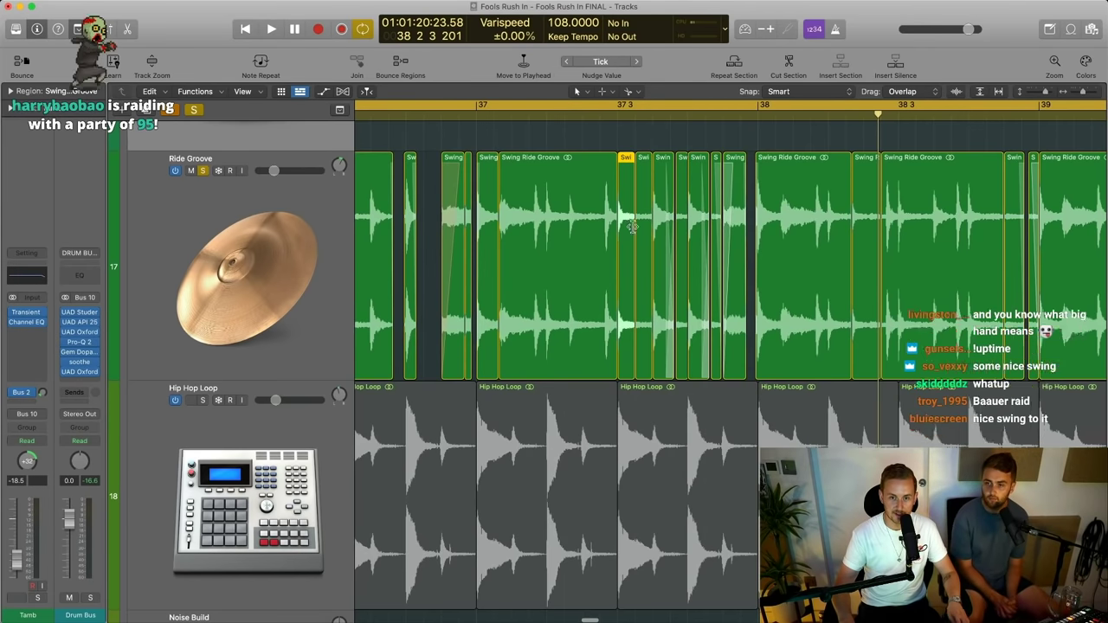
scroll(645, 220, "down", 5)
scroll(631, 227, "down", 3)
scroll(636, 227, "down", 3)
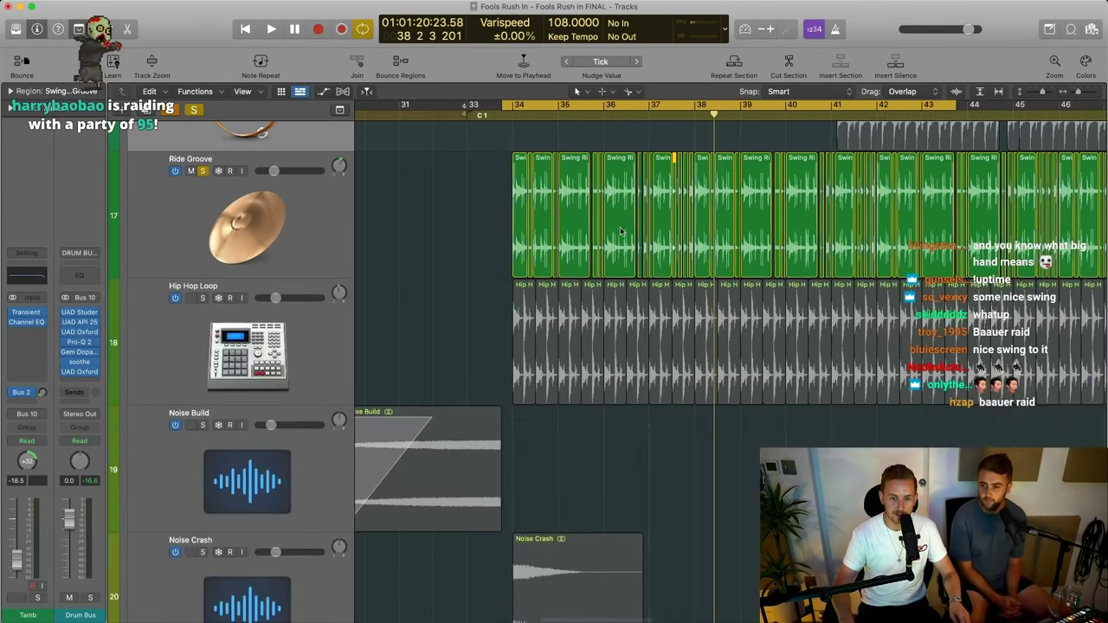
Solo the Hip Hop Loop track in place of Ride Groove and select the Hip Hop Loop track with its regions
left_click(202, 298)
left_click(203, 170)
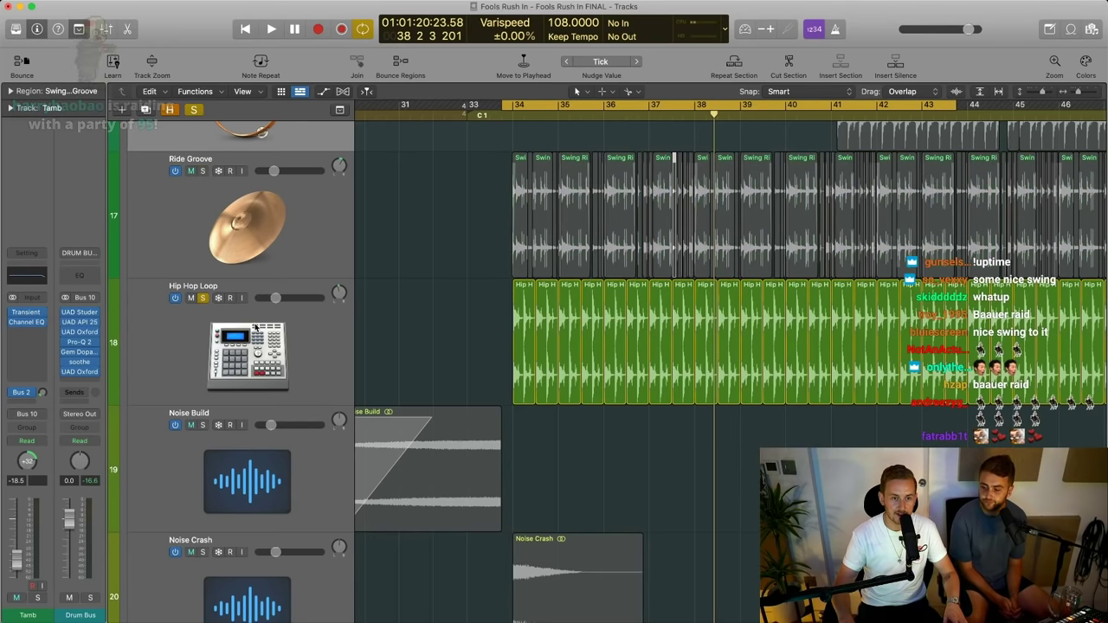
left_click(256, 328)
key("z")
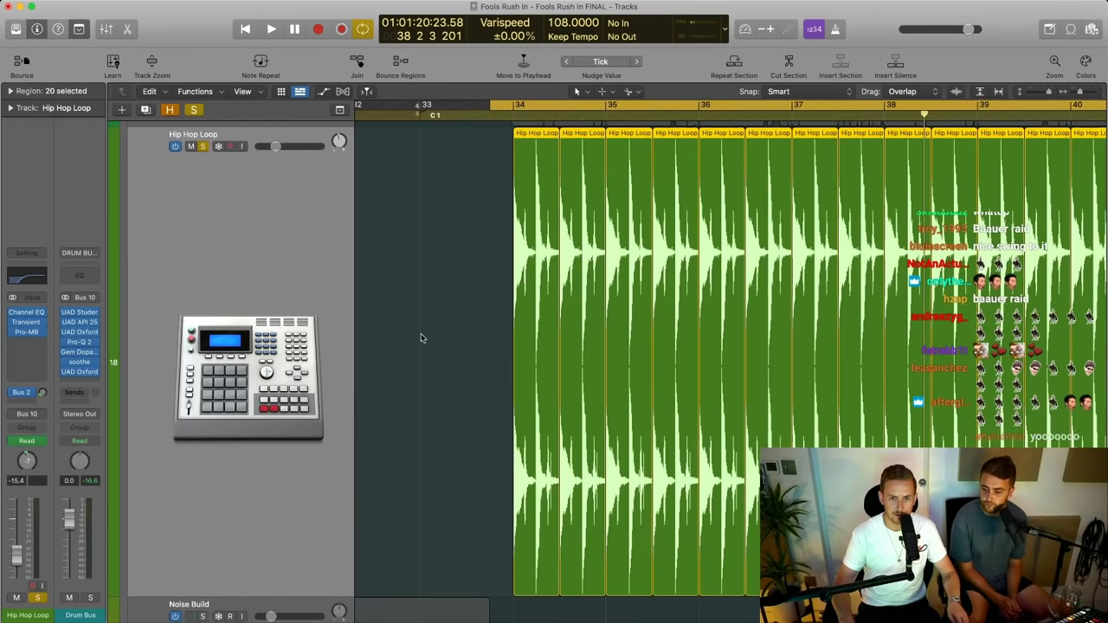
key("z")
Play the soloed Hip Hop Loop within the C 1 section and stop playback
key("space")
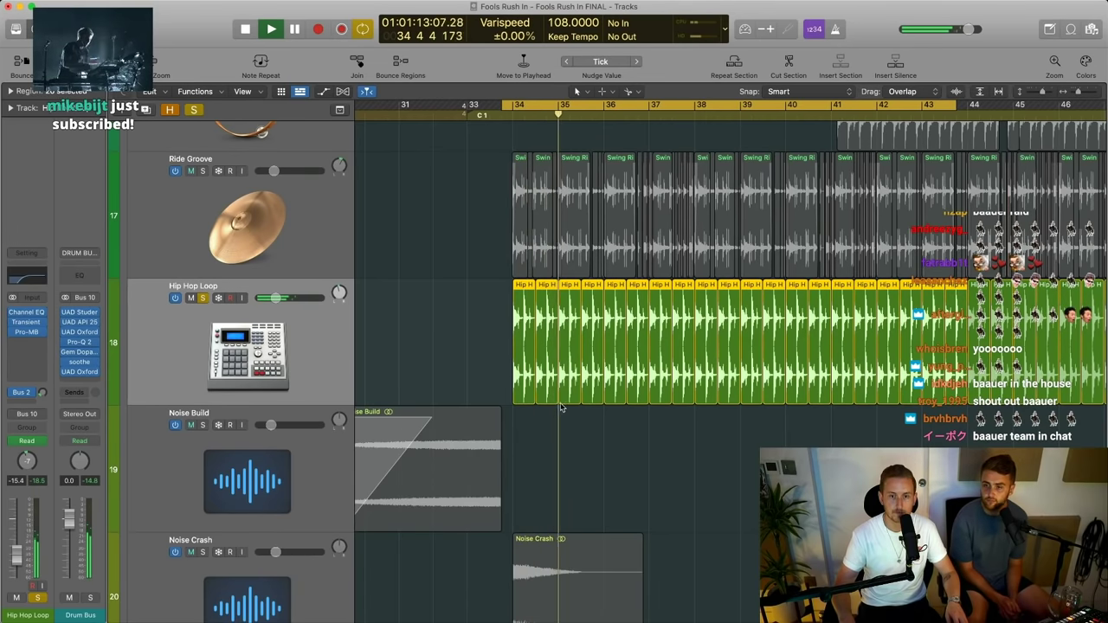
key("super+Up")
key("super+Up")
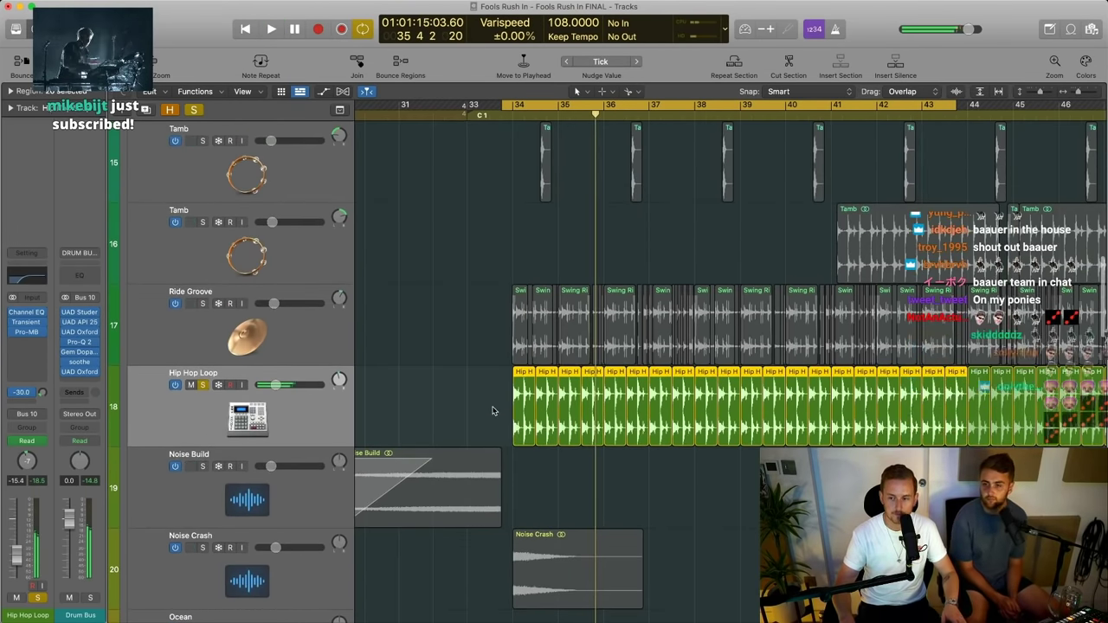
key("super+Up")
key("super+Up")
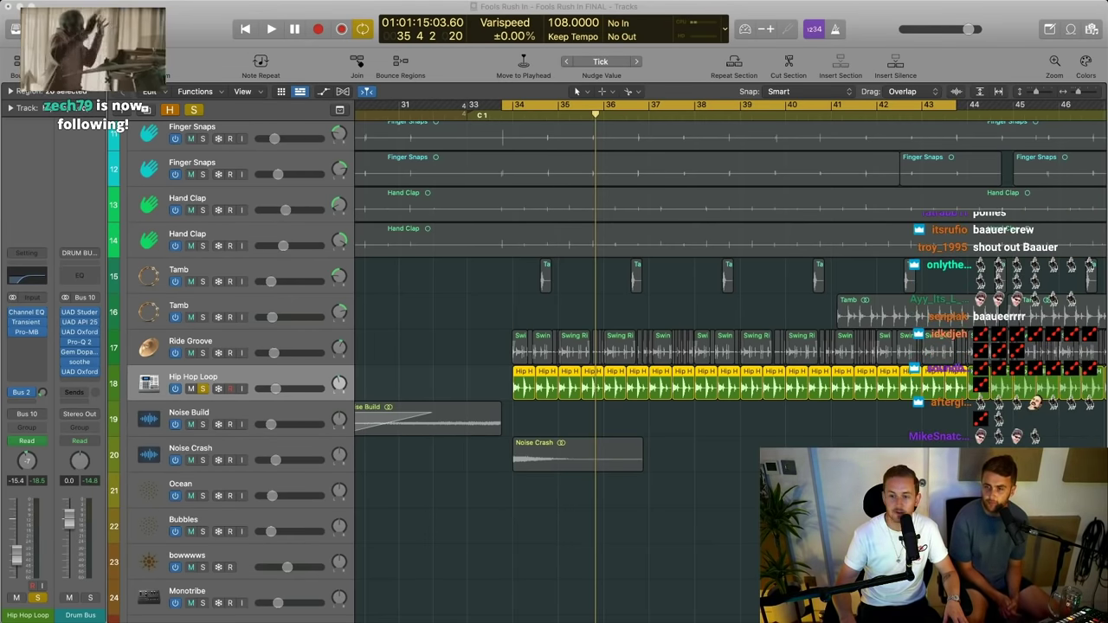
Deselect the Hip Hop Loop regions and solo the Drum Bus and Sidechains track stacks
scroll(558, 483, "left", 1)
scroll(558, 483, "down", 3)
left_click(558, 483)
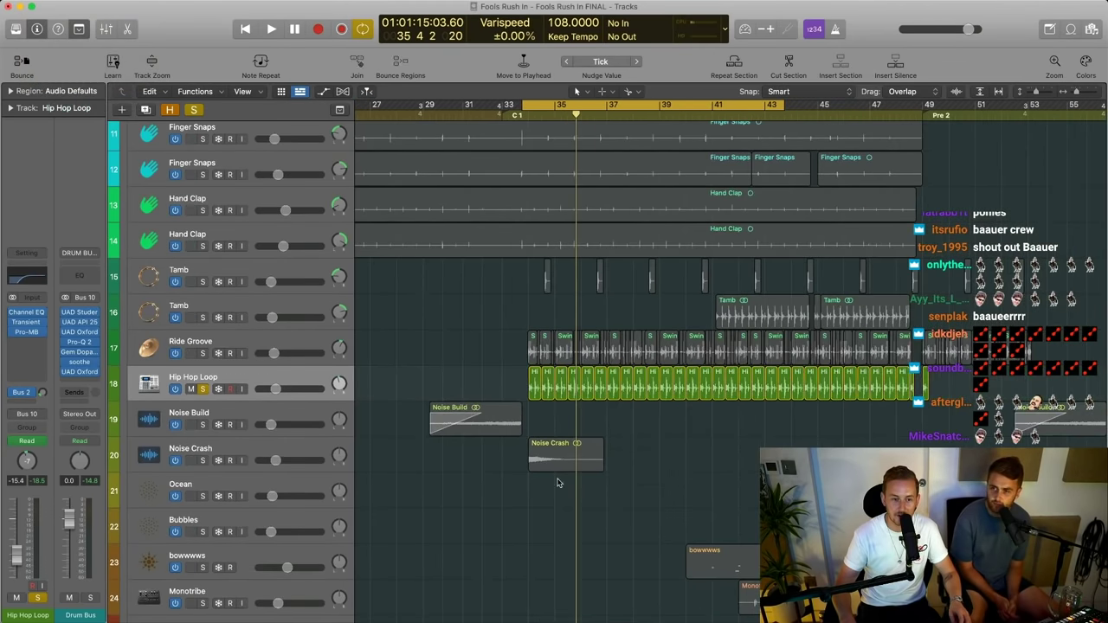
scroll(421, 369, "up", 3)
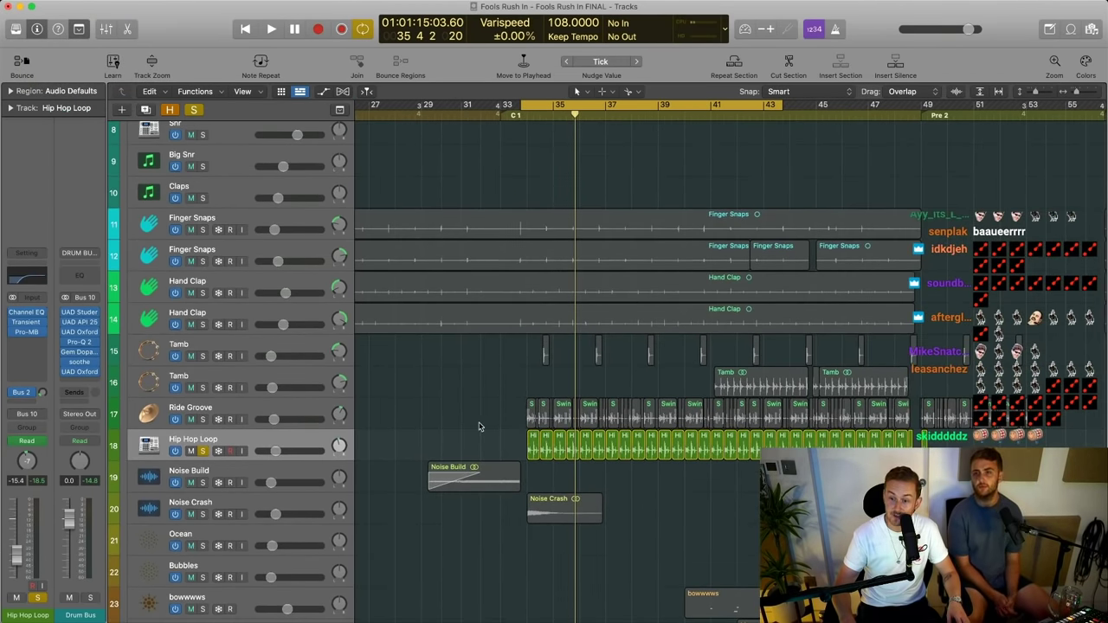
scroll(232, 254, "up", 5)
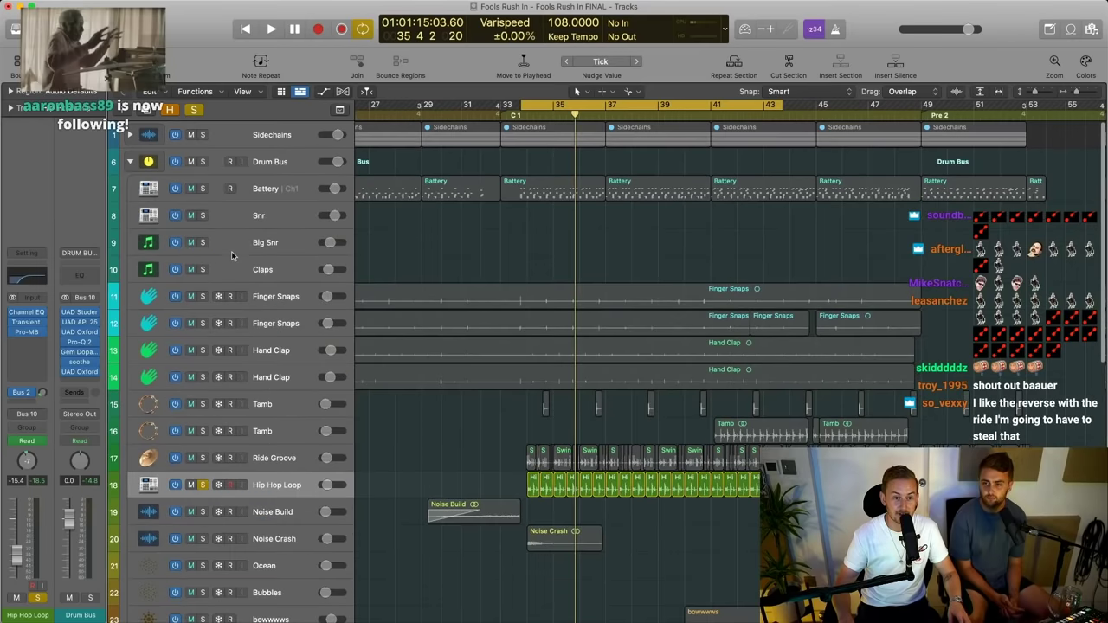
left_click(203, 162)
left_click(203, 134)
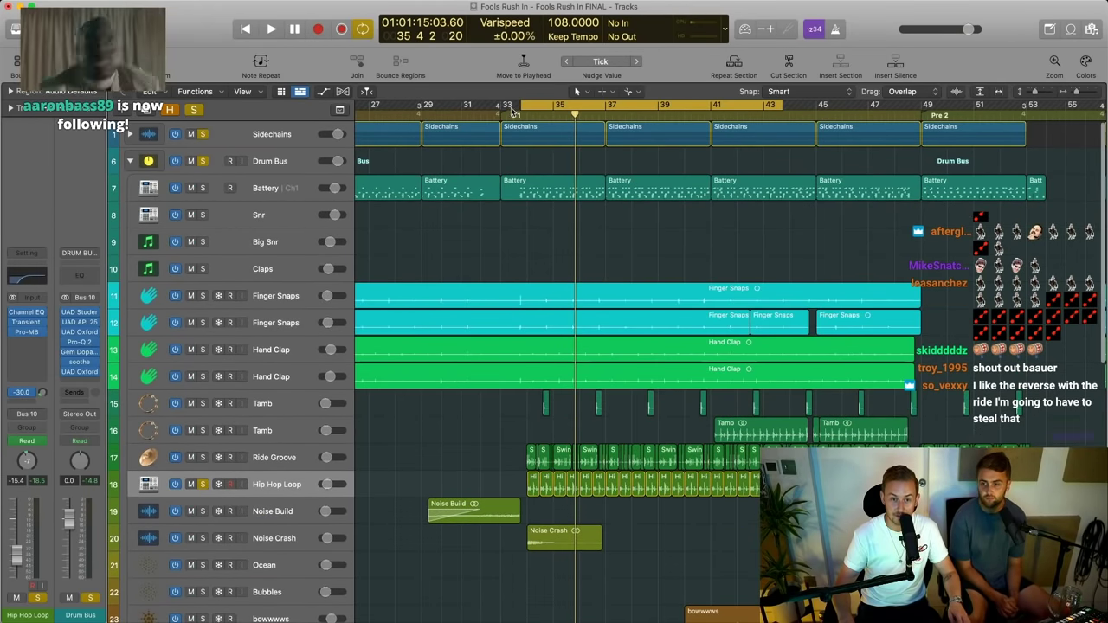
Play the complete drum group from just before the C 1 marker, reviewing its tracks, and stop playback
double_click(480, 117)
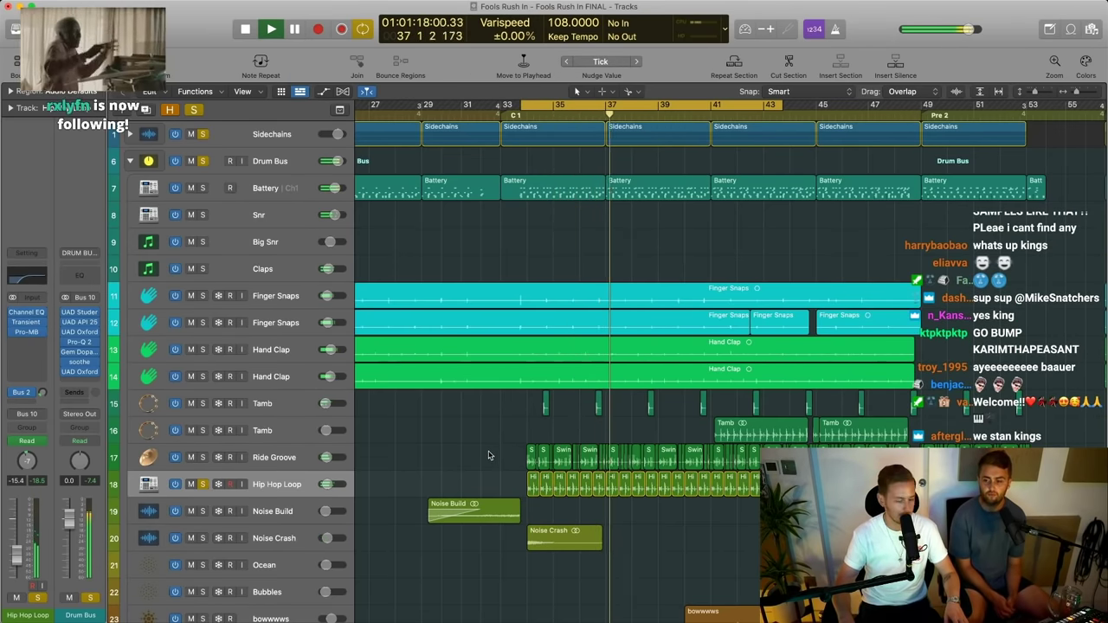
scroll(488, 455, "down", 5)
scroll(489, 454, "right", 2)
key("space")
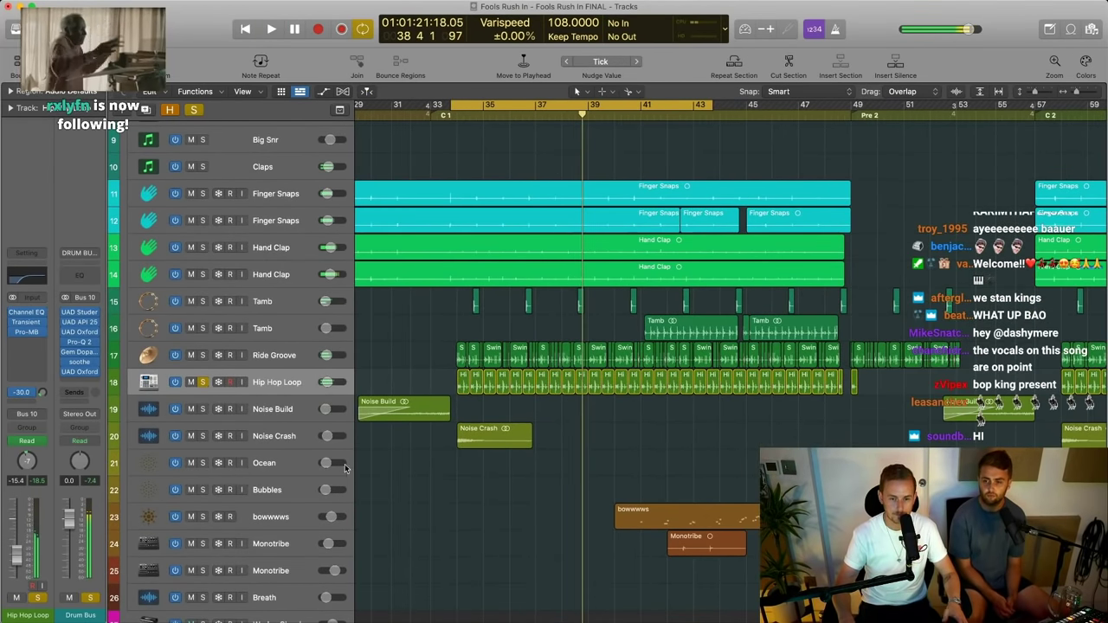
Solo the Noise Build and Noise Crash tracks, and take Drum Bus and Hip Hop Loop out of solo
scroll(208, 157, "up", 5)
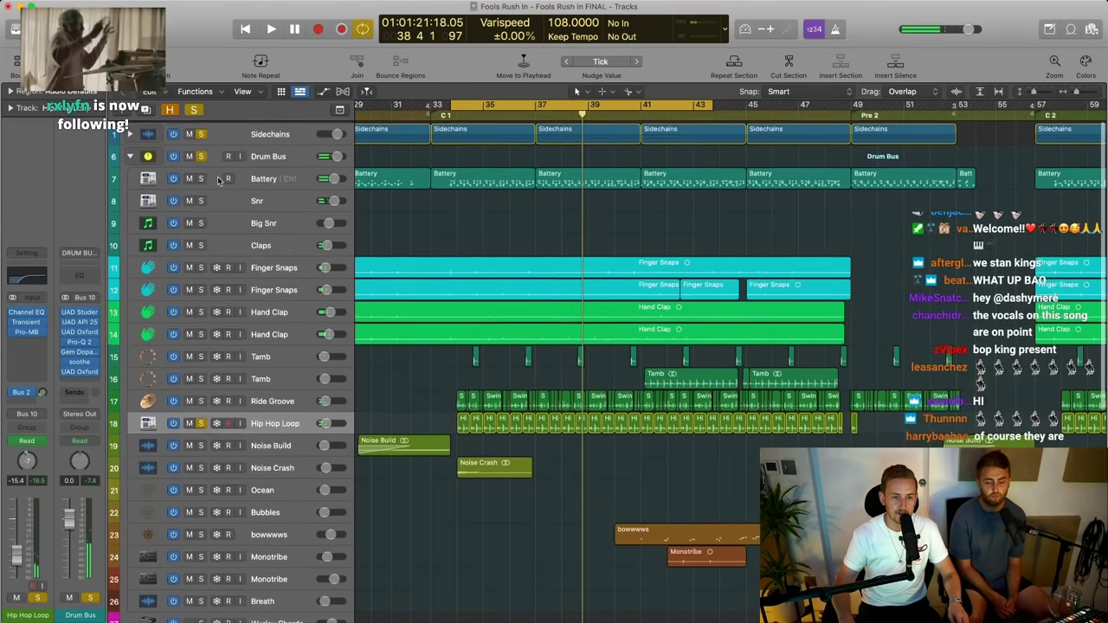
left_click(202, 155)
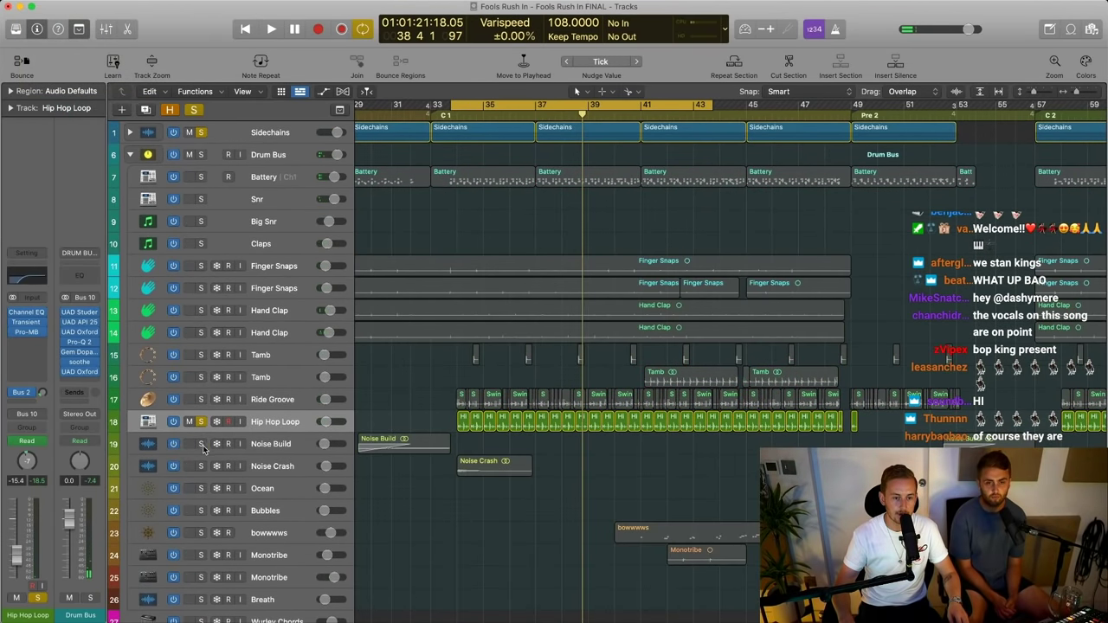
left_click_drag(202, 445, 202, 465)
left_click(201, 421)
Play the soloed noise effects from about bar 31 and select the Noise Build track
left_click(409, 118)
key("space")
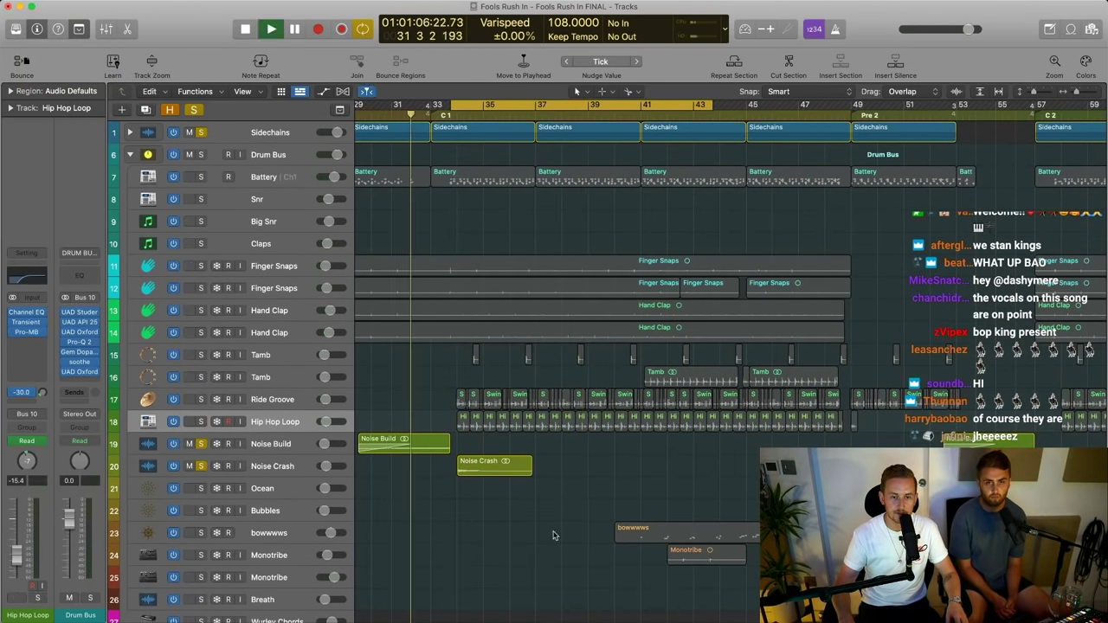
key("Down")
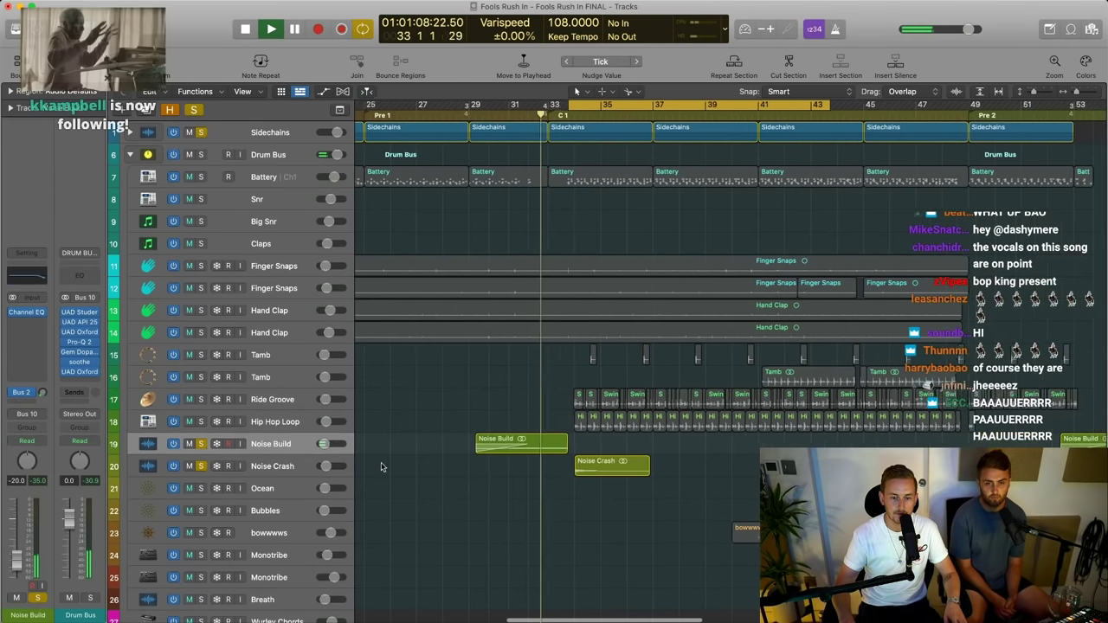
Examine the Noise Build and Noise Crash regions around the C 1 marker during playback and stop it
key("z")
scroll(655, 531, "up", 3)
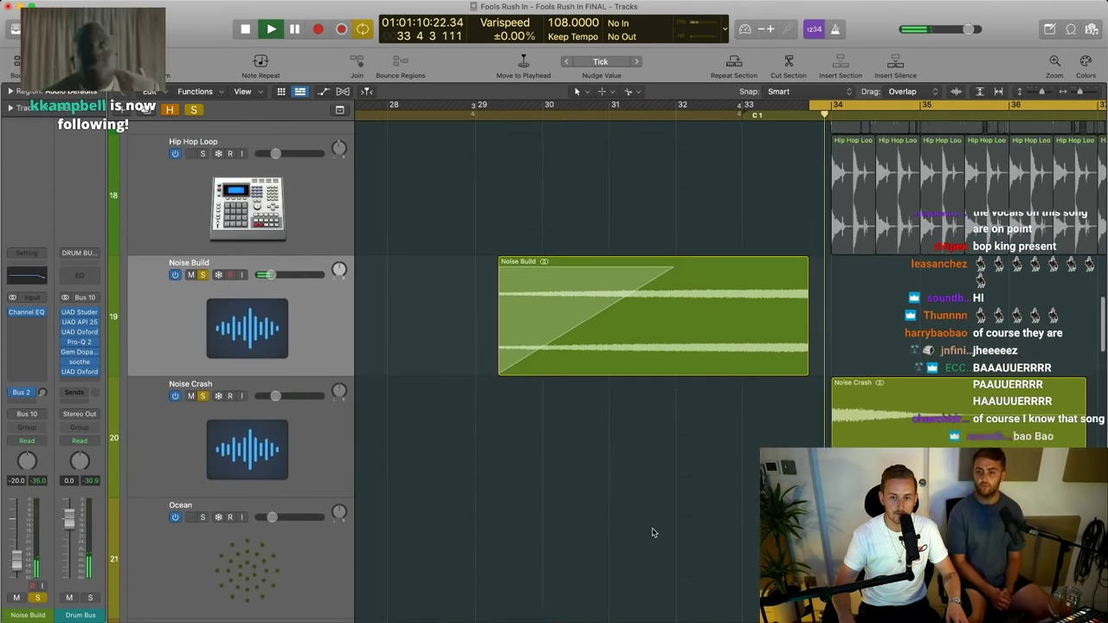
scroll(653, 532, "right", 4)
key("space")
scroll(510, 461, "left", 3)
scroll(510, 462, "left", 3)
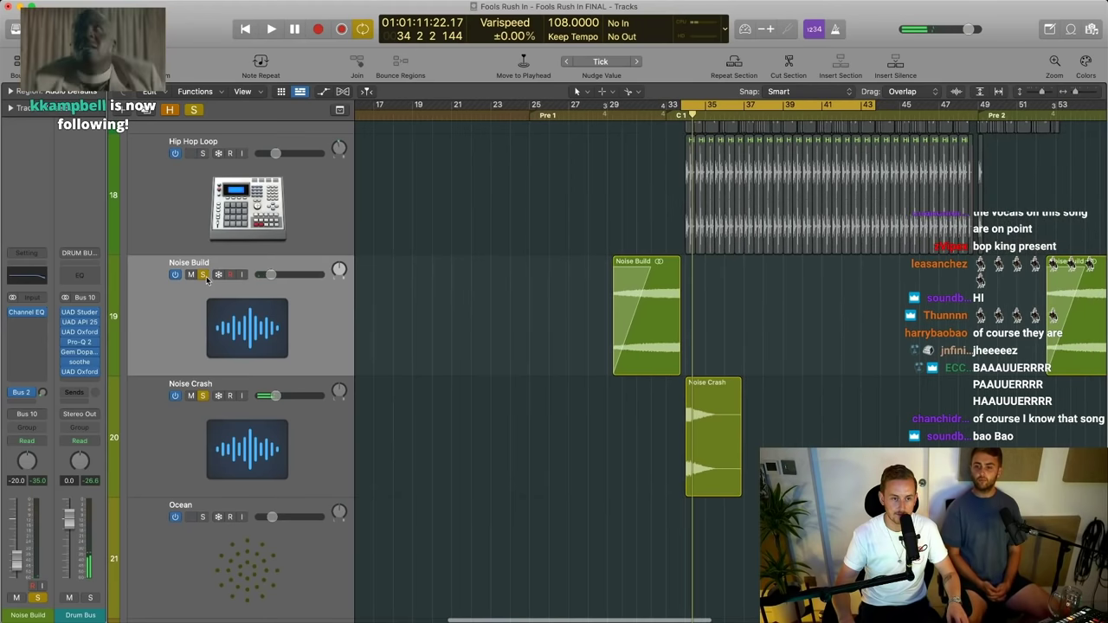
Take Noise Build and Noise Crash out of solo and solo the bowwwws track
left_click_drag(202, 274, 203, 396)
scroll(590, 493, "down", 5)
left_click(588, 494, "ctrl+alt")
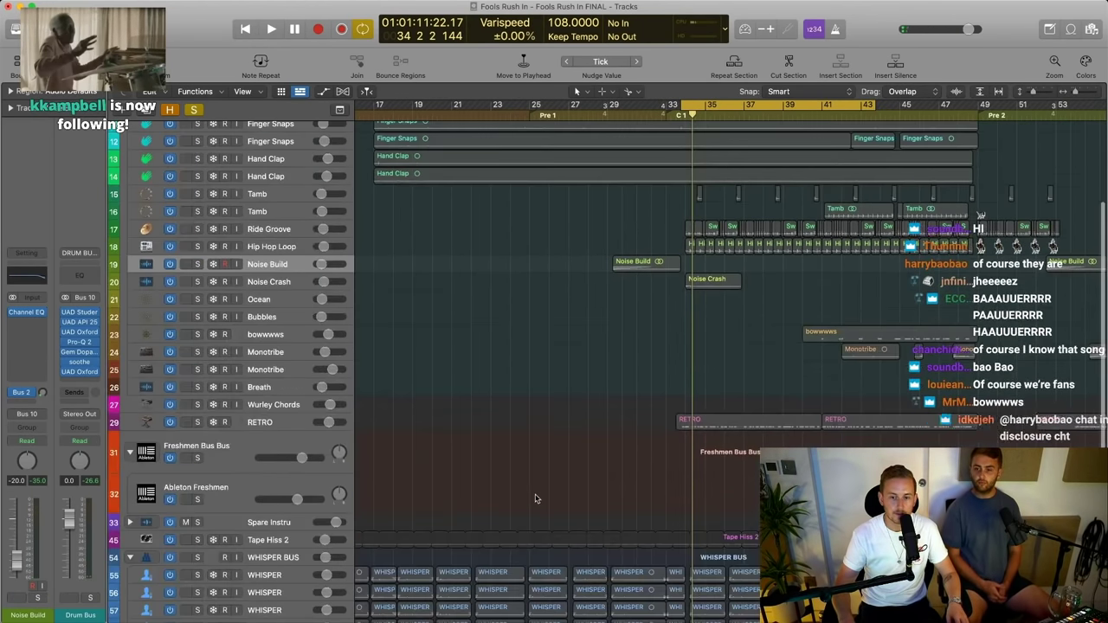
left_click(257, 338)
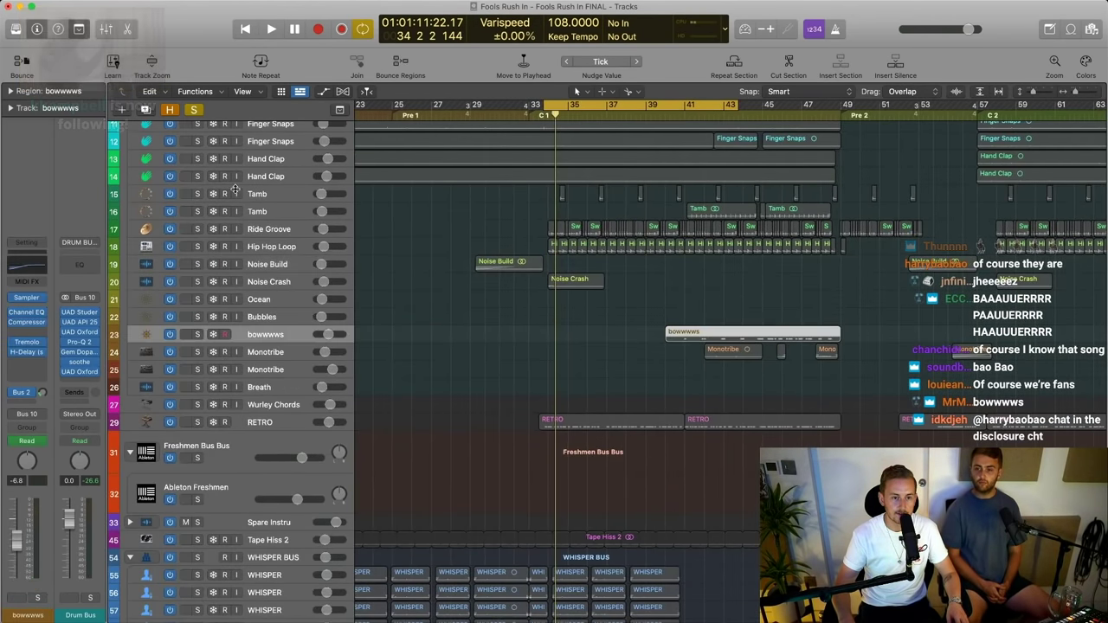
left_click(197, 333)
scroll(531, 332, "up", 5)
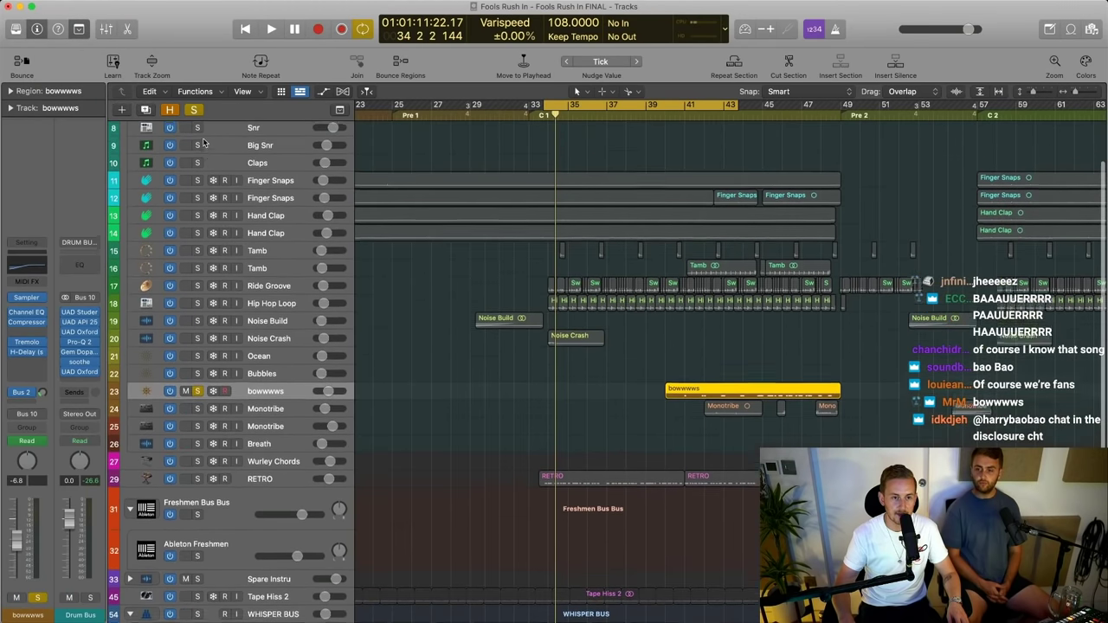
scroll(692, 424, "up", 3)
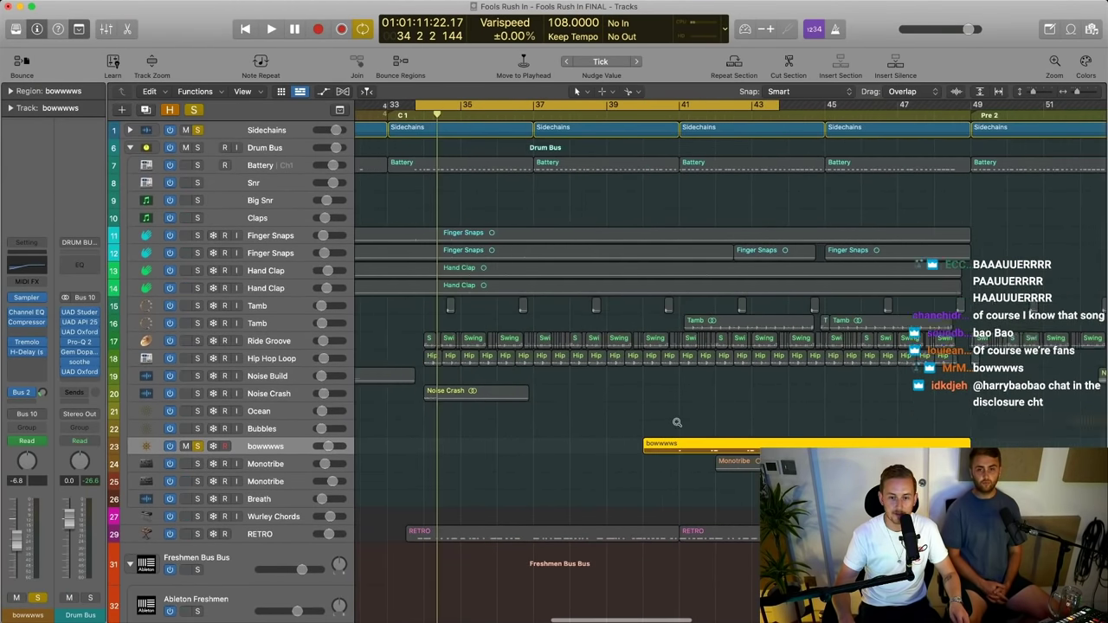
Turn off the cycle range and play the soloed bowwwws region from about bar 40
left_click_drag(672, 423, 674, 441)
left_click(711, 442, "ctrl+alt")
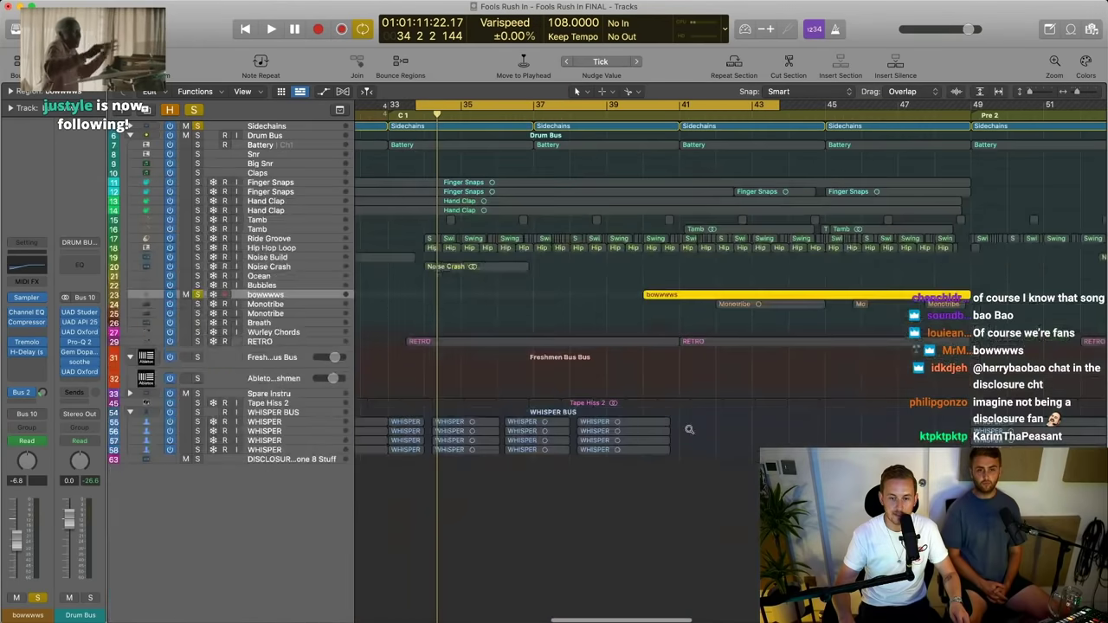
left_click_drag(622, 254, 1021, 315)
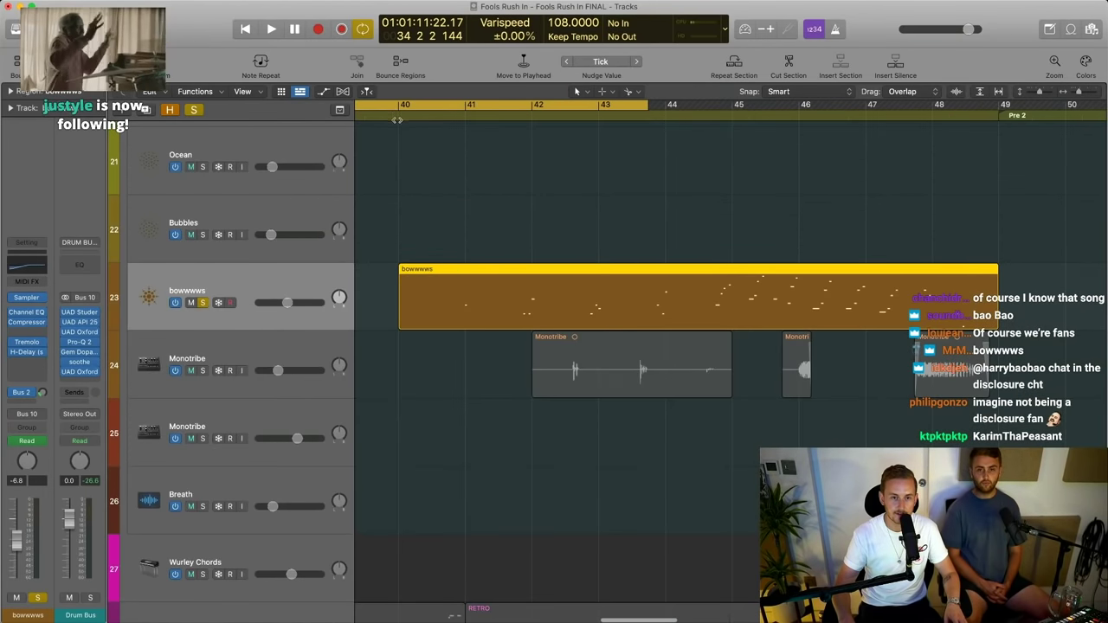
double_click(397, 115)
left_click(403, 107)
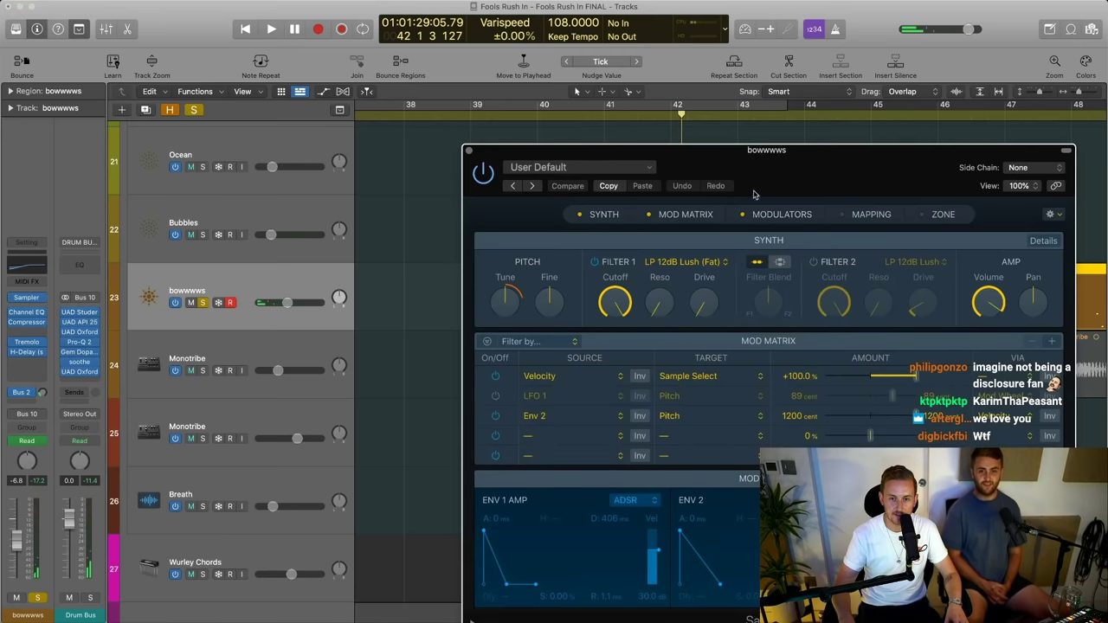
Set a cycle from about bar 41 3 4 to bar 47, play it, and reposition the bowwwws Sampler window
left_click_drag(755, 166, 590, 105)
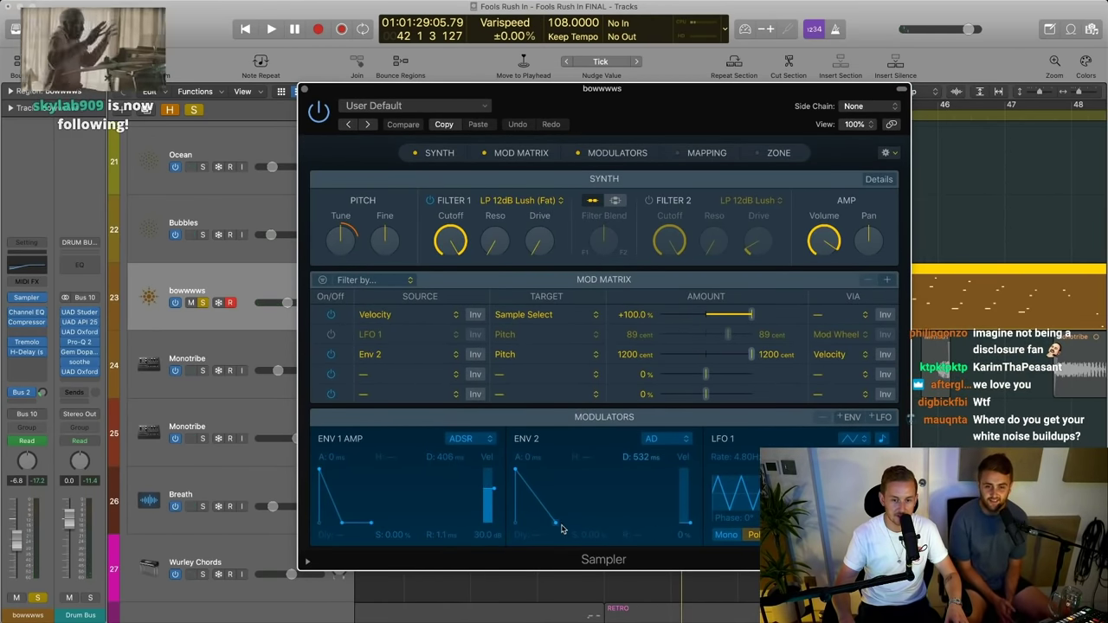
mouse_move(653, 94)
left_mouse_down()
mouse_move(643, 208)
mouse_move(666, 107)
mouse_move(1004, 106)
left_mouse_up()
key("space")
left_click_drag(969, 154, 968, 154)
left_click_drag(727, 207, 740, 85)
Set Sampler's Env 1 decay to 10000 ms and sustain to 34%, switch Env 2 to ADSR, and close the plug-in
left_click_drag(337, 518, 352, 519)
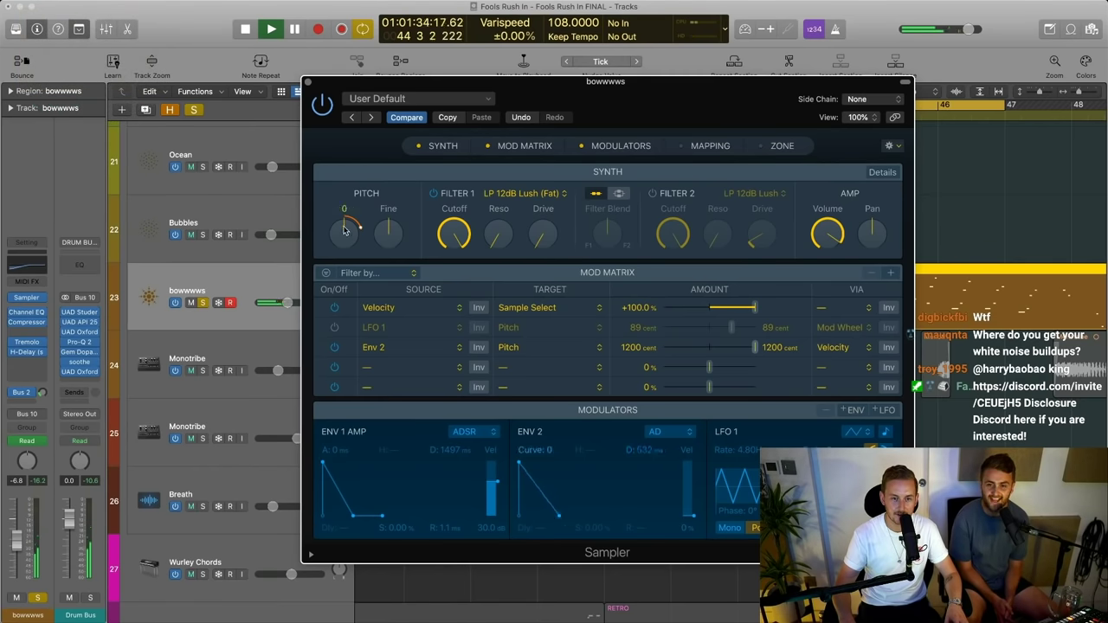
left_click_drag(353, 516, 373, 486)
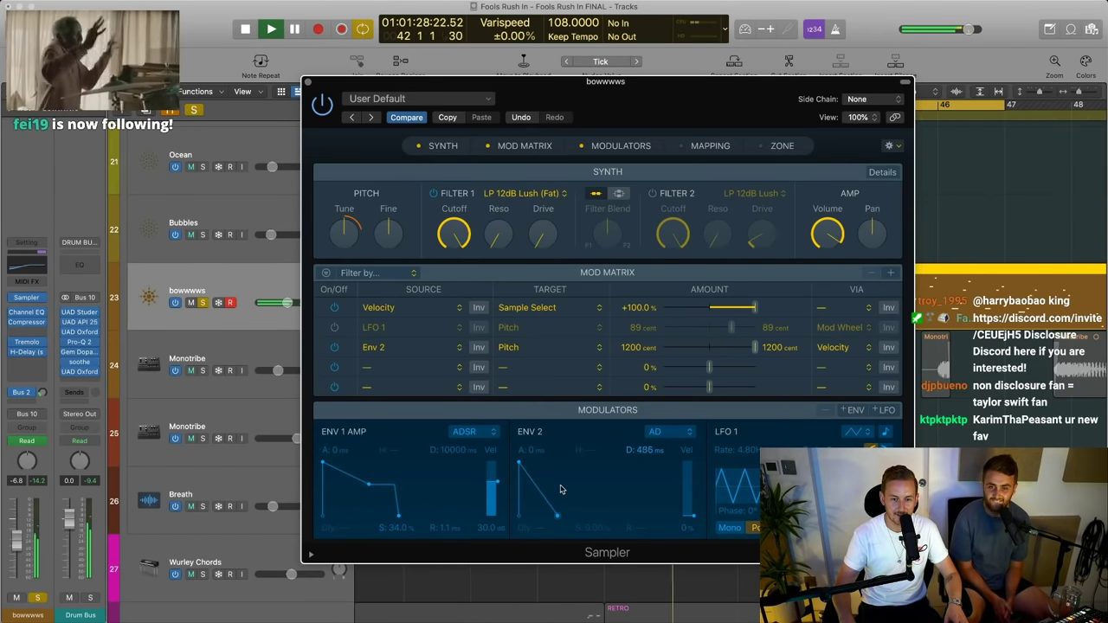
left_click(666, 431)
key("Return")
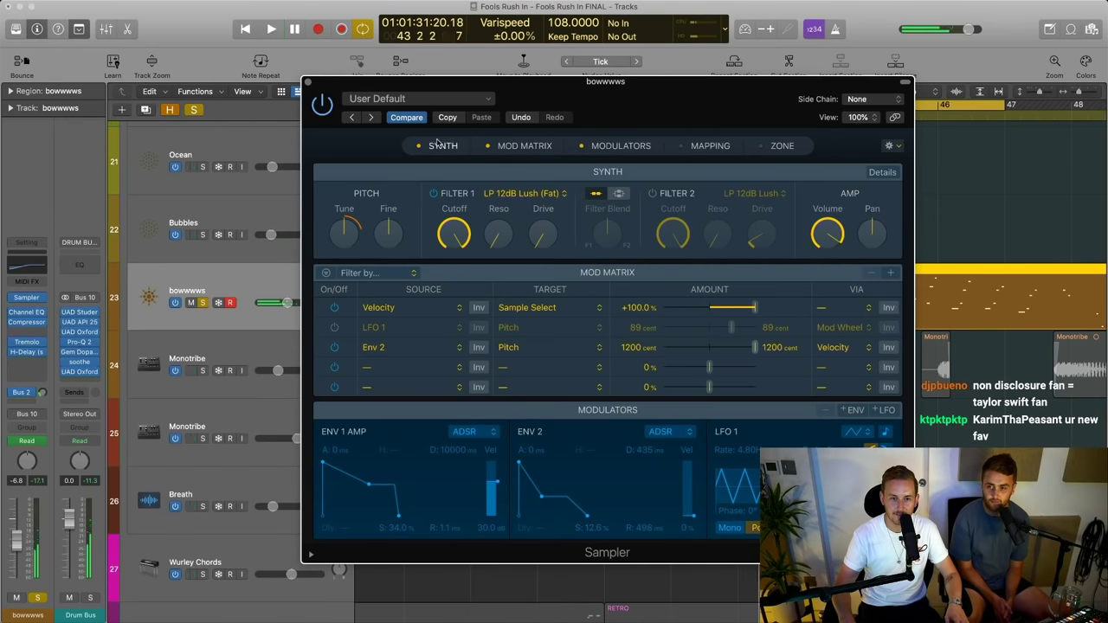
left_click(307, 82)
Take bowwwws out of solo, then solo and select the Monotribe track directly below it during cycled playback
scroll(487, 404, "down", 3)
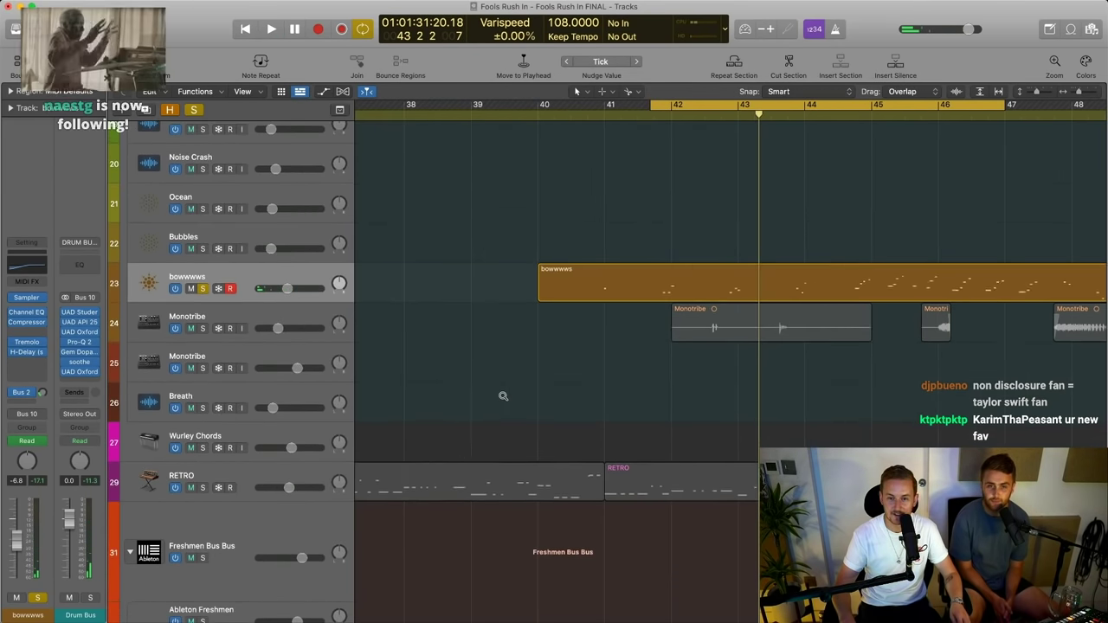
scroll(502, 395, "left", 3)
left_click(202, 289)
left_click(204, 328)
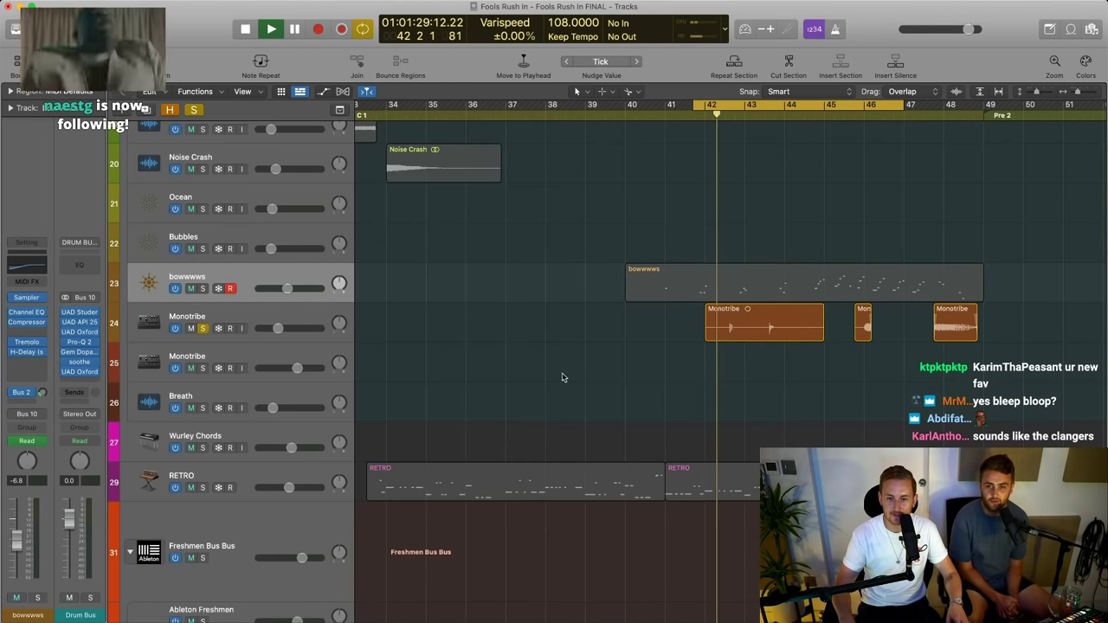
scroll(571, 366, "down", 2)
left_click(277, 322)
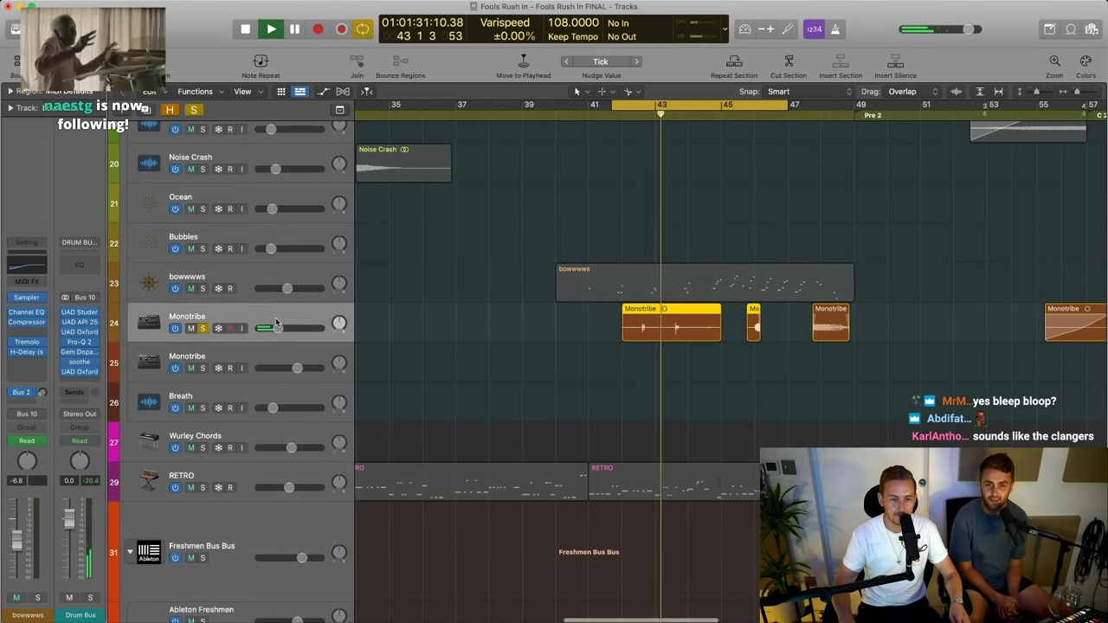
Play the Monotribe part on past bar 47 with the cycle off and set its track volume to -7.6 dB
left_click_drag(276, 321, 290, 328)
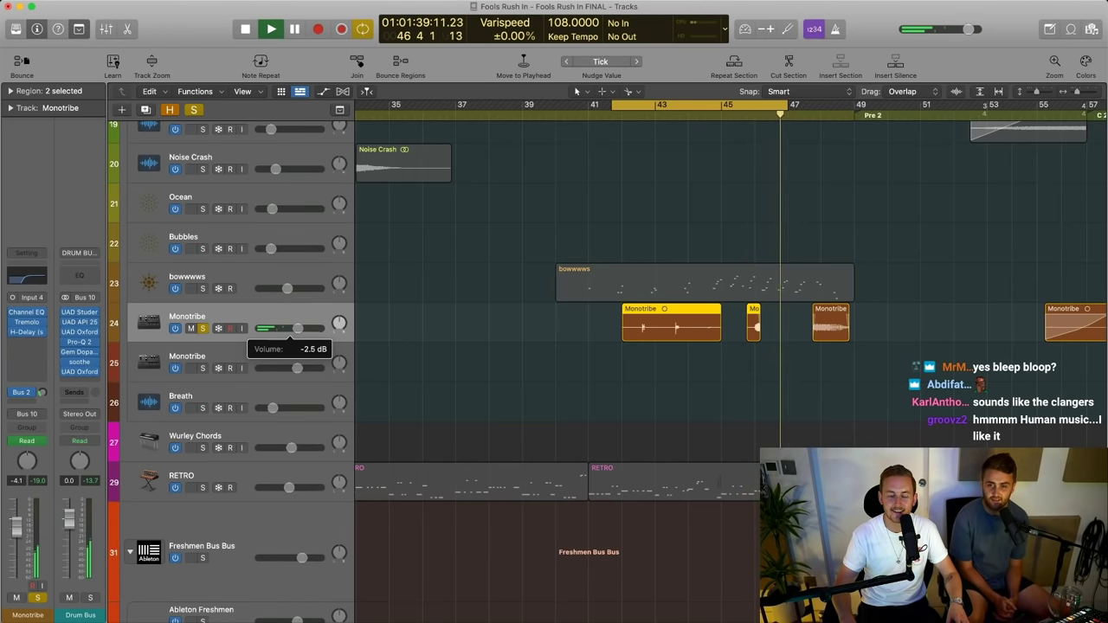
left_click(758, 101)
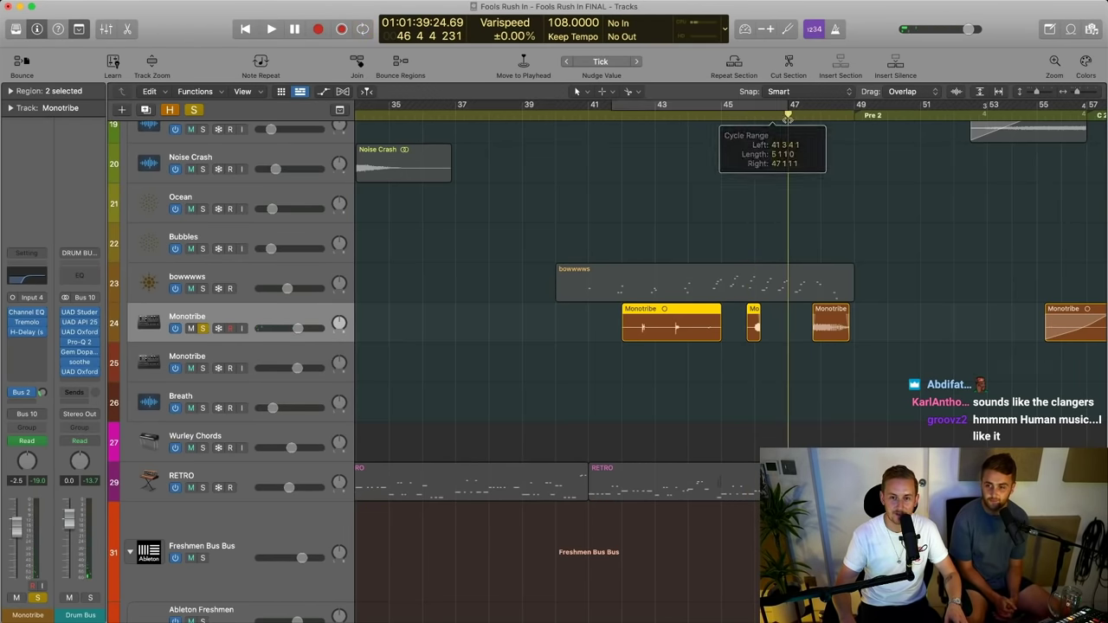
key("space")
mouse_move(296, 328)
left_mouse_down()
mouse_move(309, 328)
mouse_move(297, 328)
left_mouse_up()
key("space")
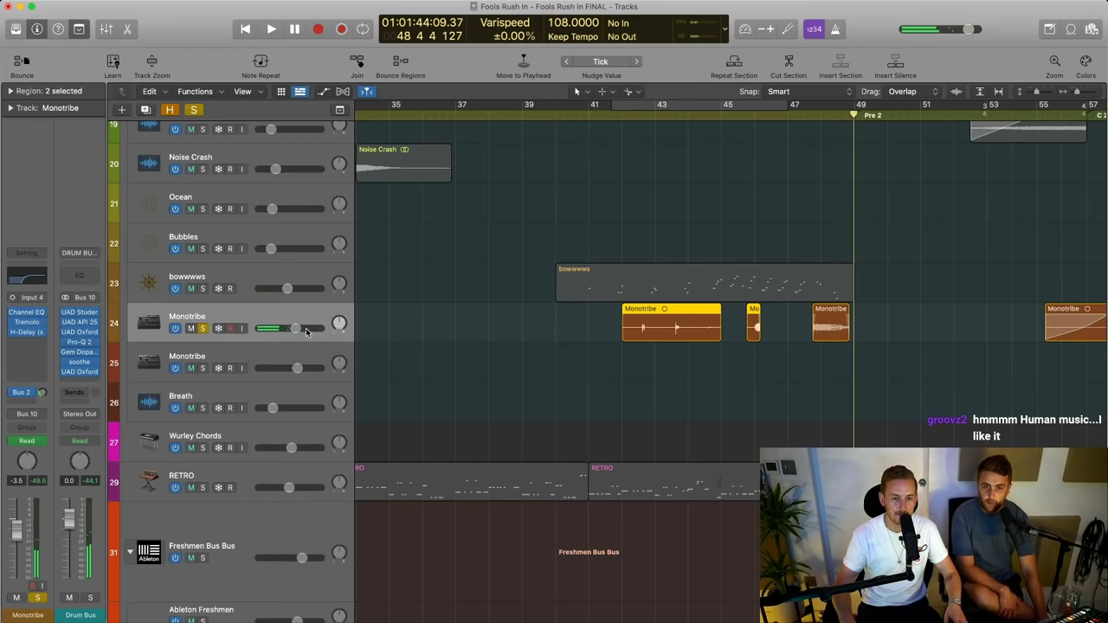
key("a")
key("a")
left_click(312, 328)
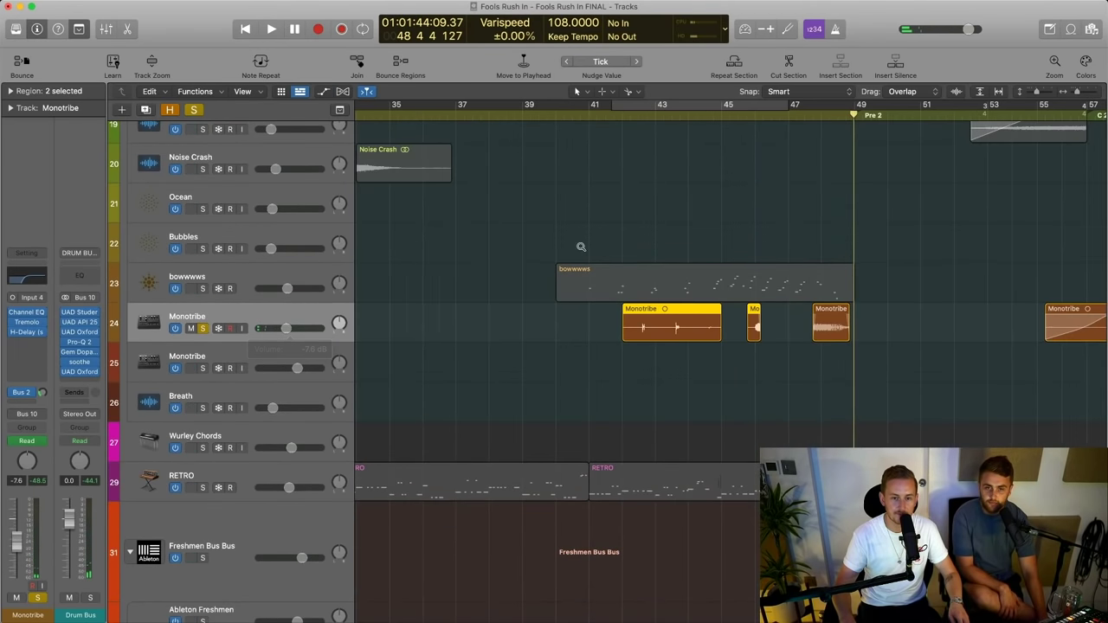
Select and solo the RETRO track and open its Retro Synth plug-in
key("super+Left")
key("super+Left")
key("super+Left")
key("super+Up")
key("super+Up")
left_click(244, 444)
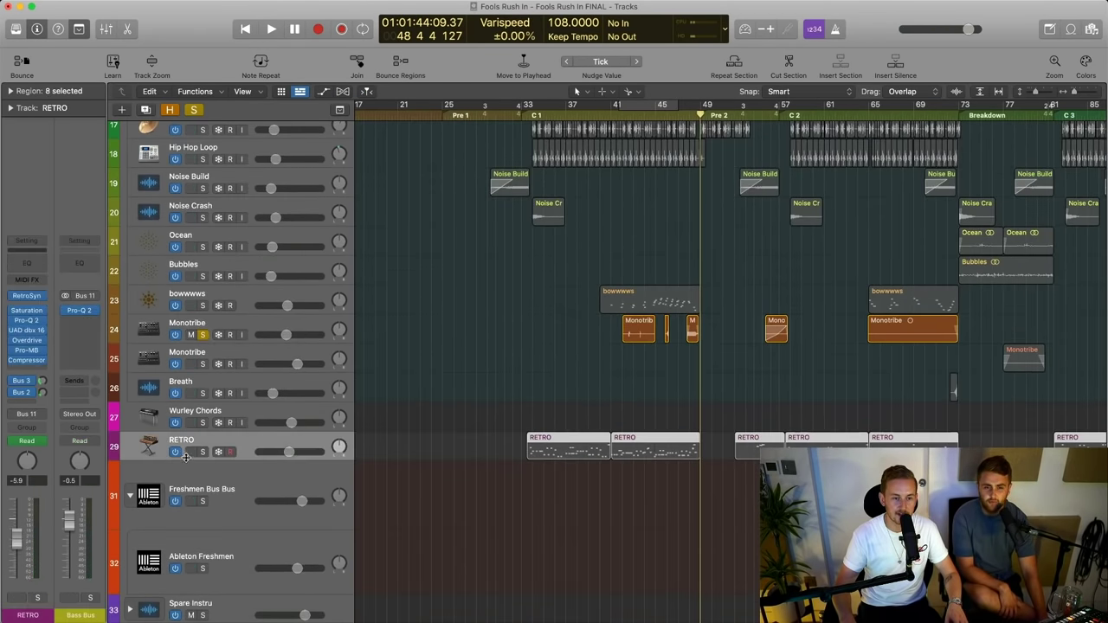
left_click_drag(496, 425, 718, 465)
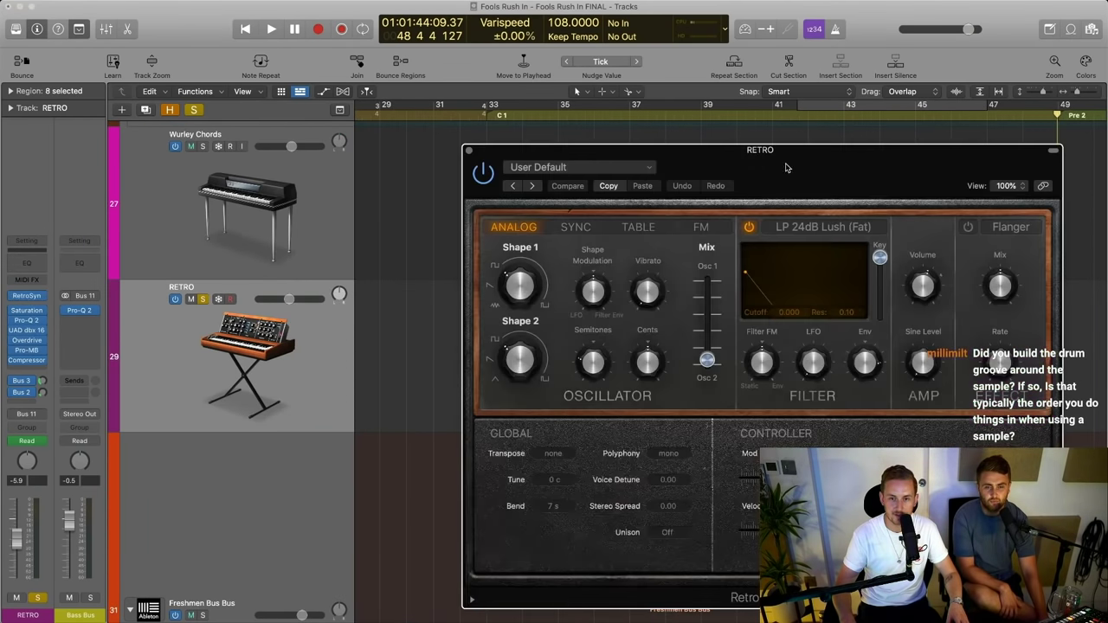
Move the Retro Synth window aside, review its settings, and hide it
left_click_drag(786, 168, 470, 96)
scroll(829, 185, "left", 3)
scroll(828, 185, "down", 4)
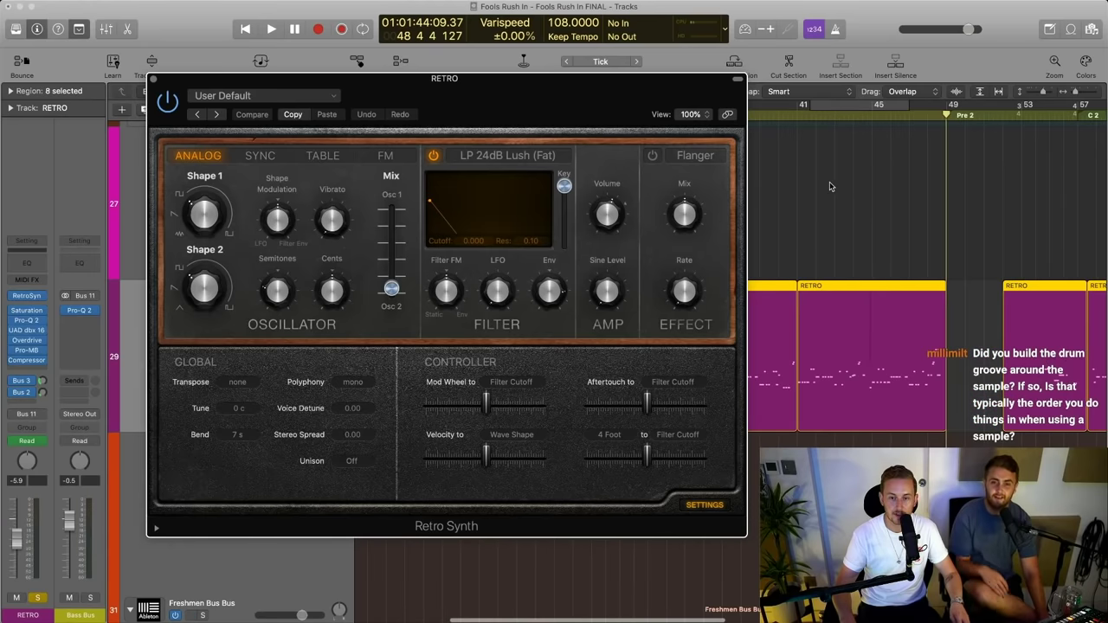
key("v")
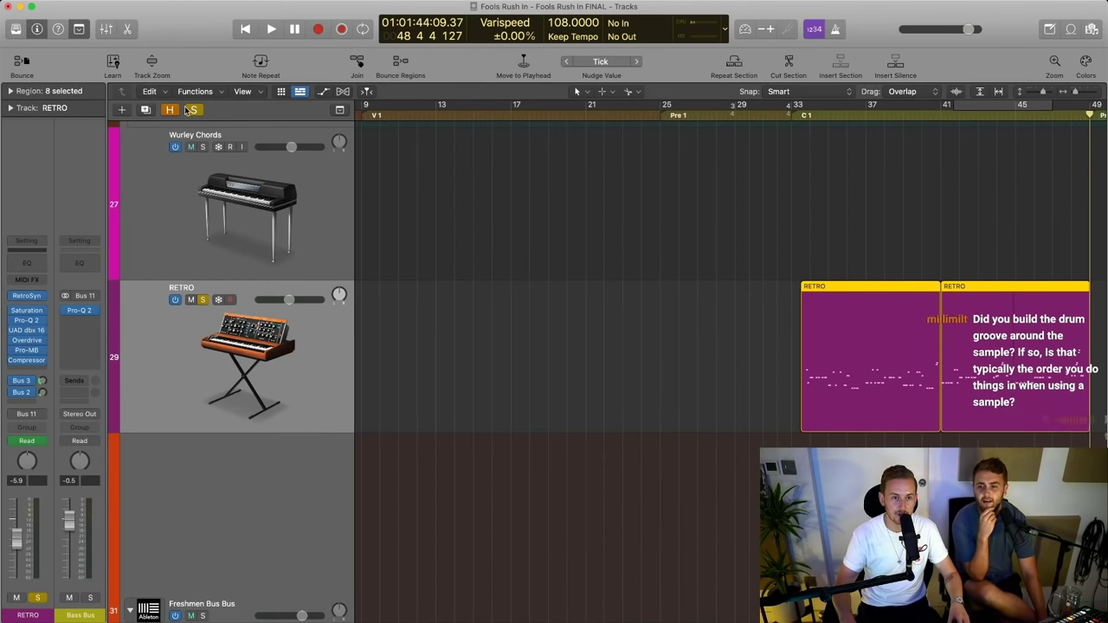
Reveal the hidden tracks to inspect the Monark Bass regions above RETRO, and hide those tracks again
key("h")
key("super+Left")
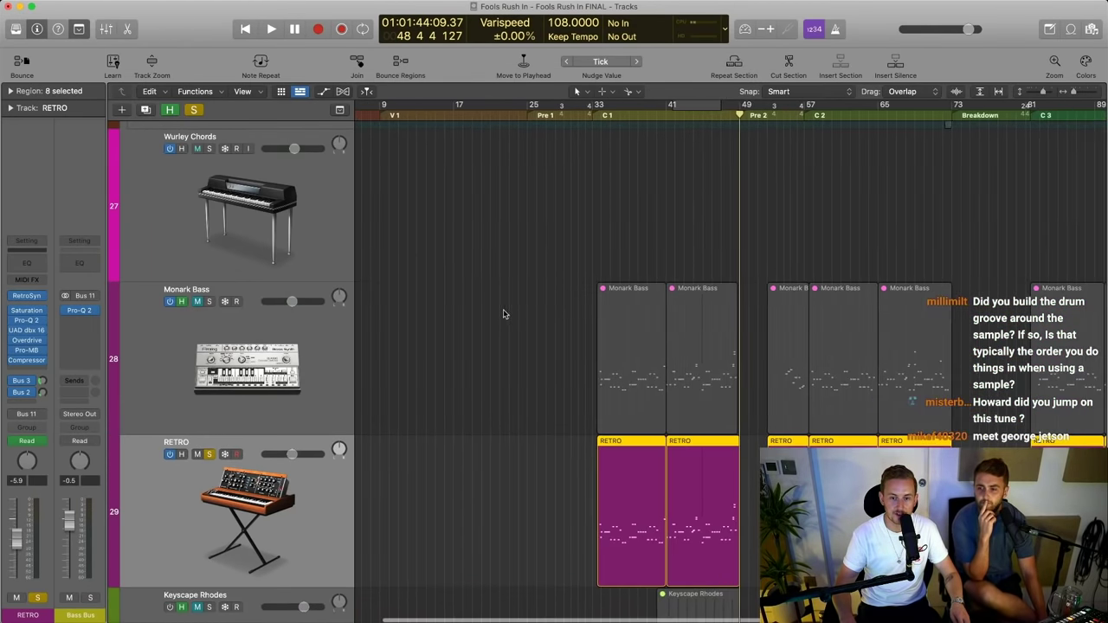
scroll(985, 345, "right", 1)
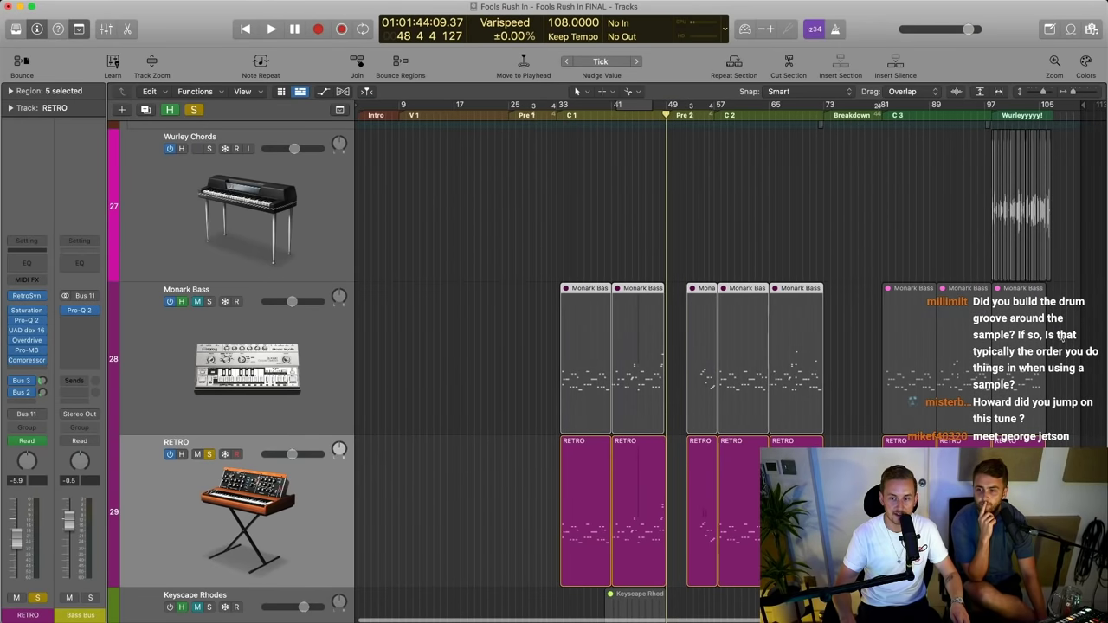
left_click_drag(1061, 330, 625, 330)
left_click(437, 340)
left_click(171, 110)
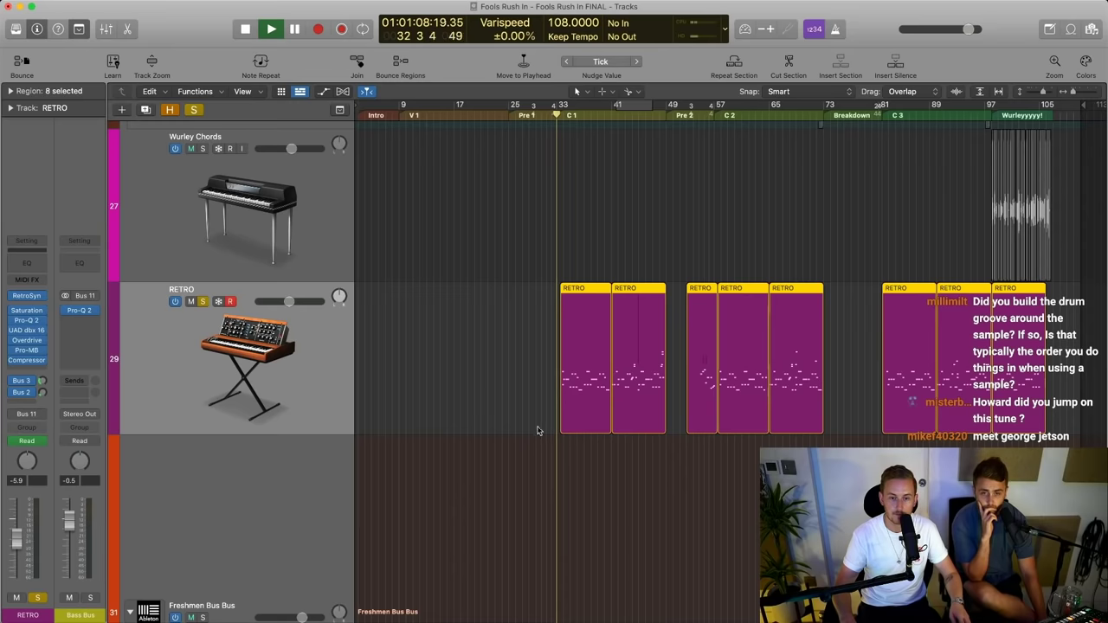
Play the soloed RETRO part from just before the C 1 marker and examine its regions
key("super+Right")
key("super+Right")
left_click_drag(477, 259, 977, 597)
scroll(730, 363, "up", 3)
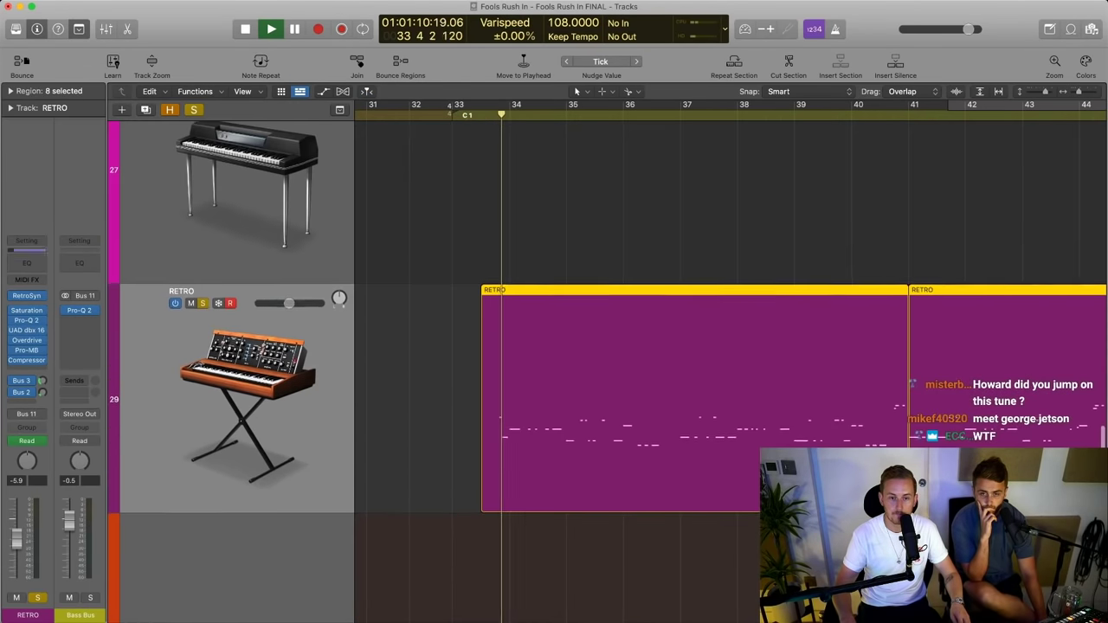
key("super+Left")
key("super+Up")
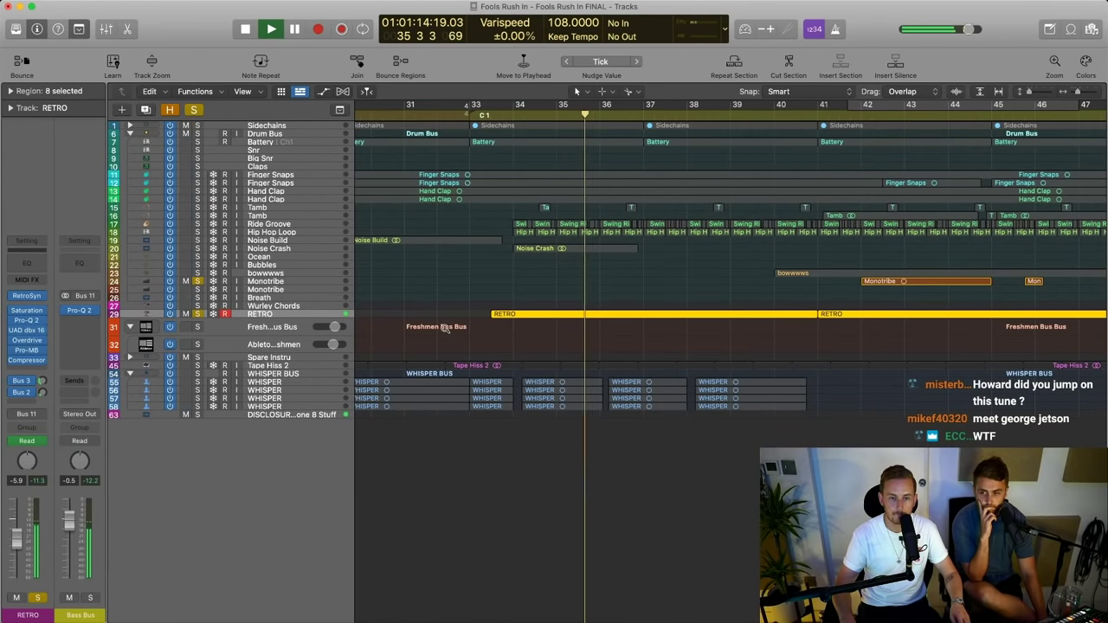
key("super+Down")
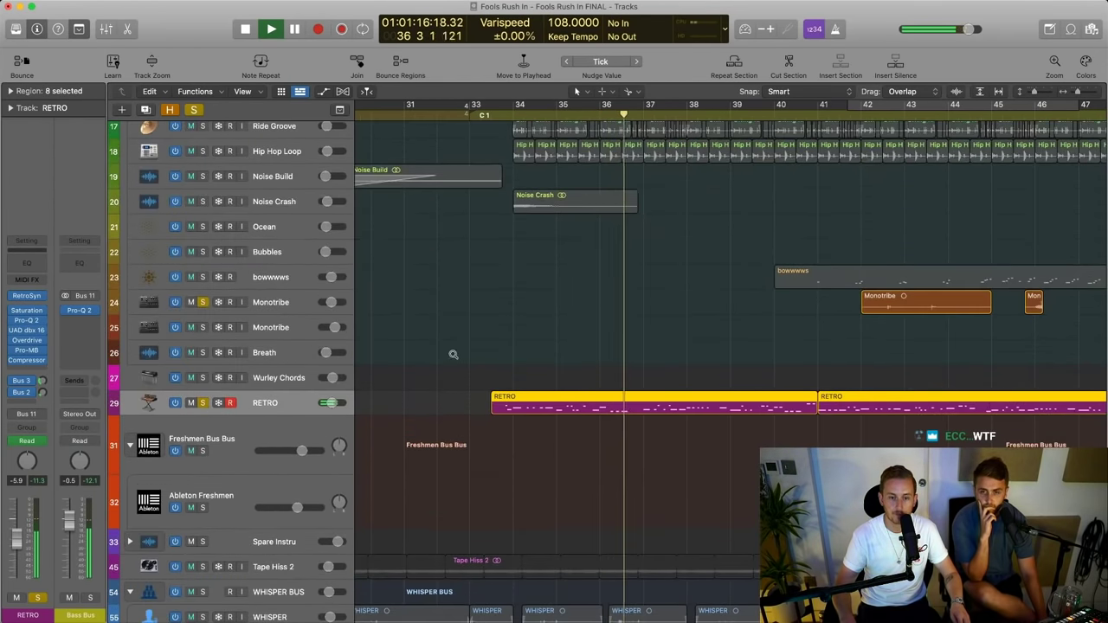
left_click_drag(452, 354, 844, 433)
Open the first RETRO region in the Piano Roll and examine its notes during playback
left_click(589, 440)
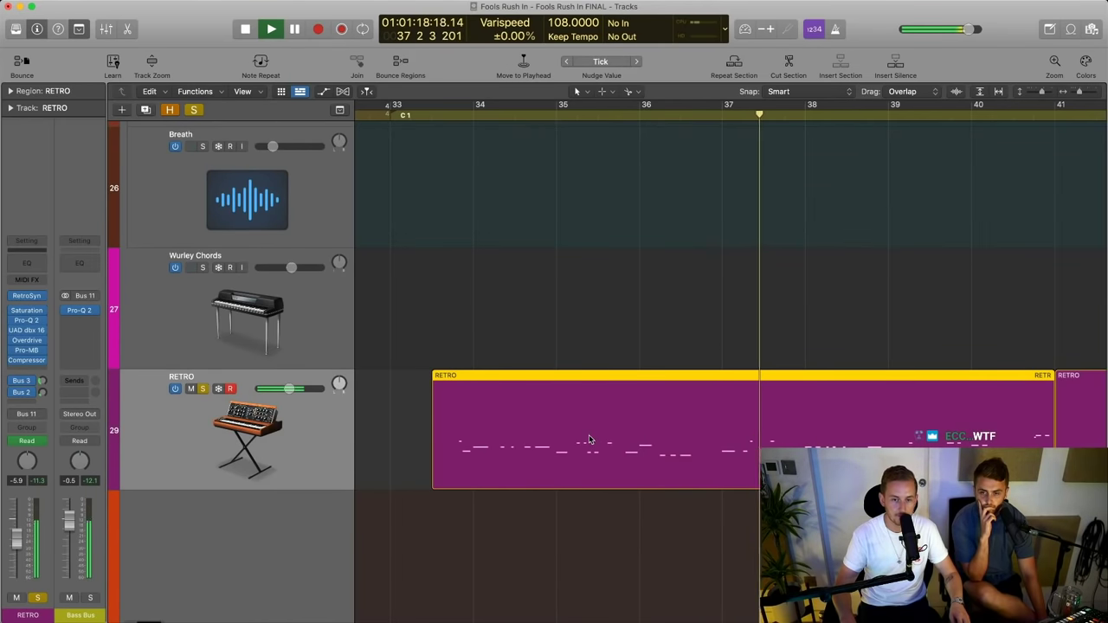
double_click(585, 430)
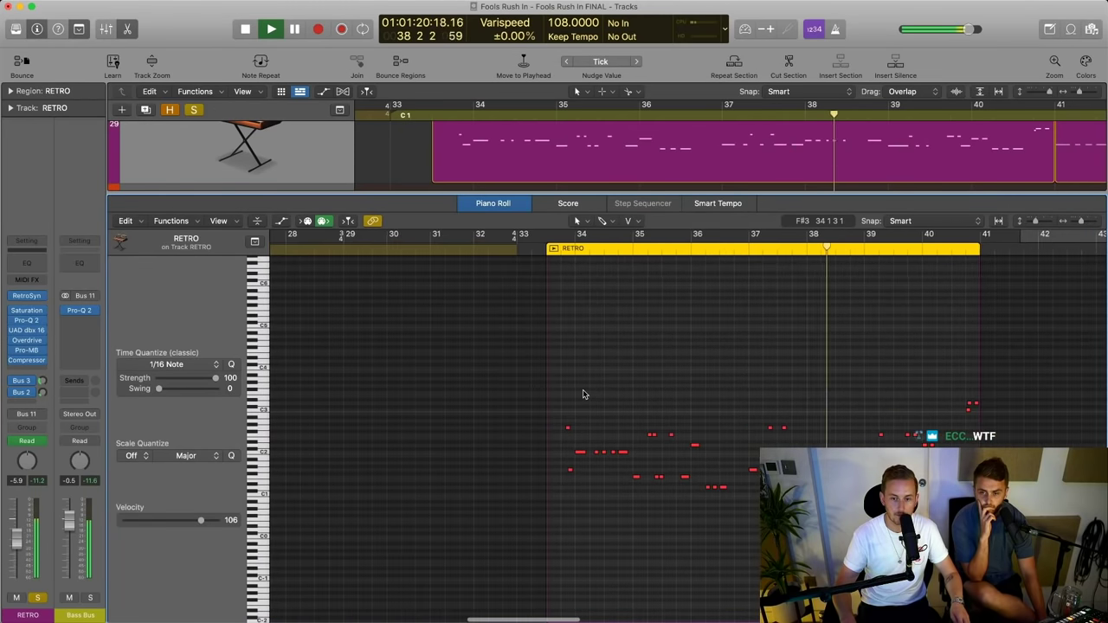
left_click_drag(396, 358, 757, 571)
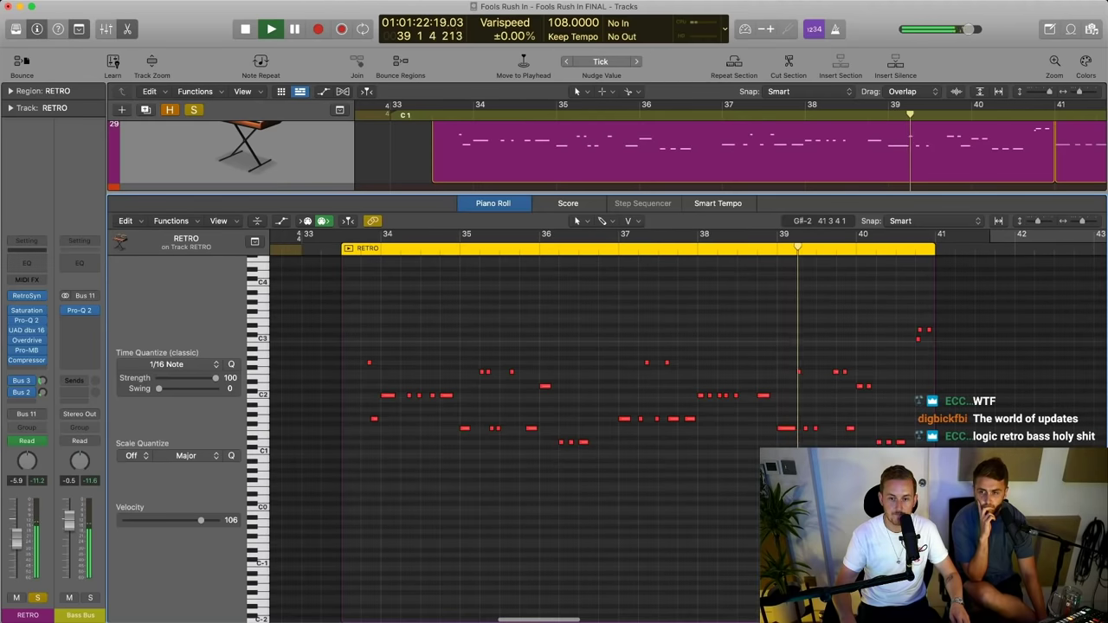
scroll(803, 347, "up", 1)
Set a playback cycle over bars 33 to 41, close the Piano Roll, and stop playback
left_click_drag(401, 106, 1060, 108)
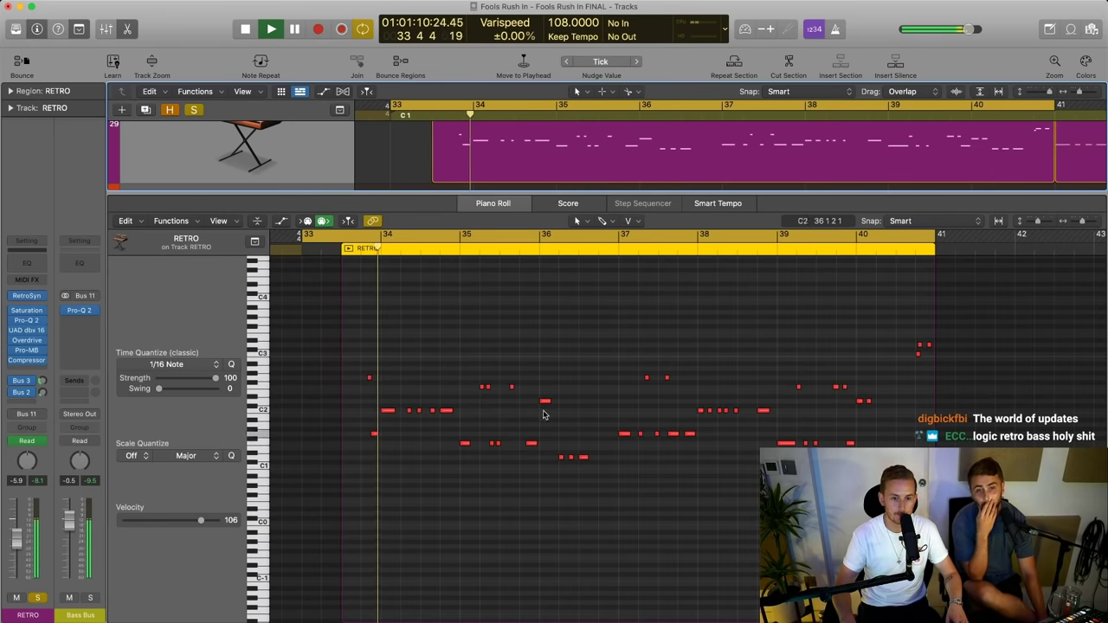
key("e")
key("space")
scroll(739, 458, "up", 5)
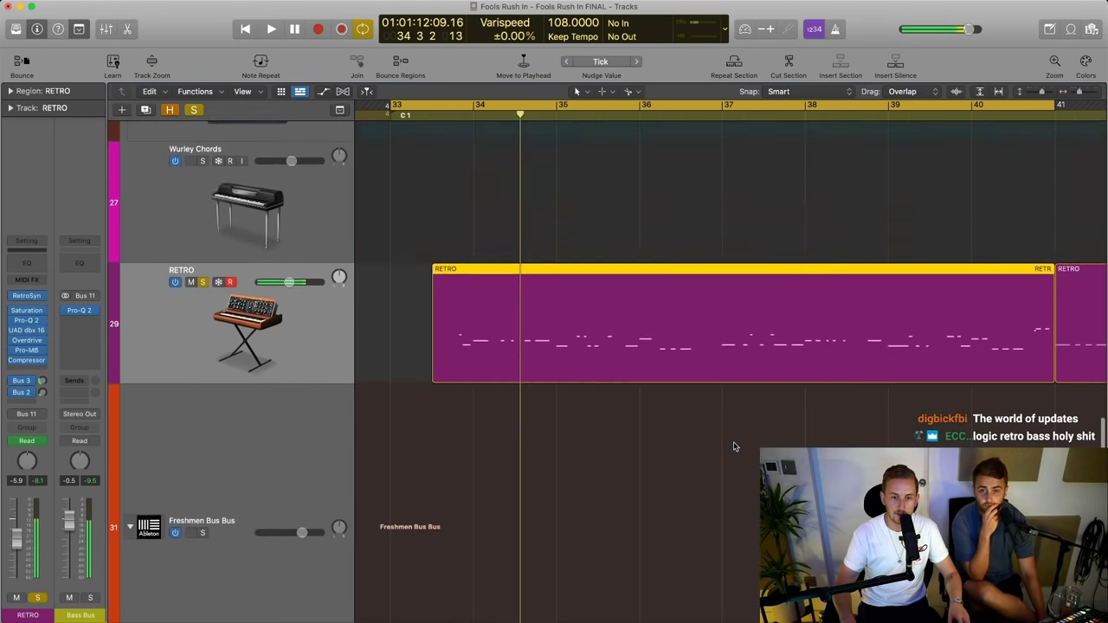
Show track automation and display the 1 Retro Synth: Cutoff curve across the RETRO track's regions
key("a")
left_click(270, 300)
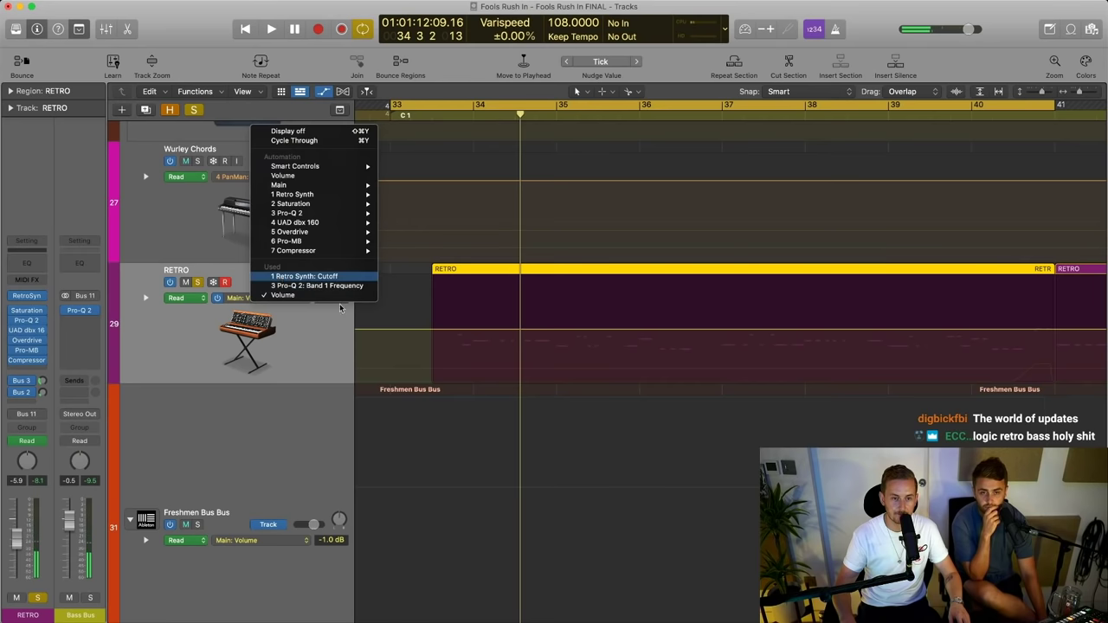
left_click(292, 276)
key("super+Left")
key("super+Left")
key("super+Left")
key("super+Left")
key("super+Left")
key("super+Left")
scroll(727, 409, "right", 1)
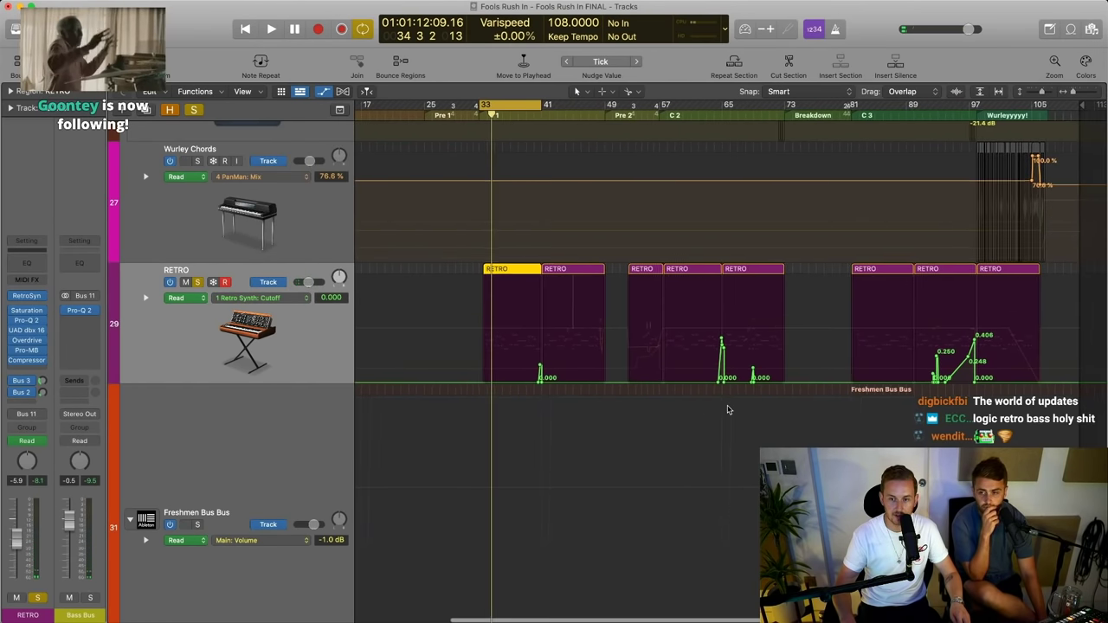
key("super+Right")
key("super+Right")
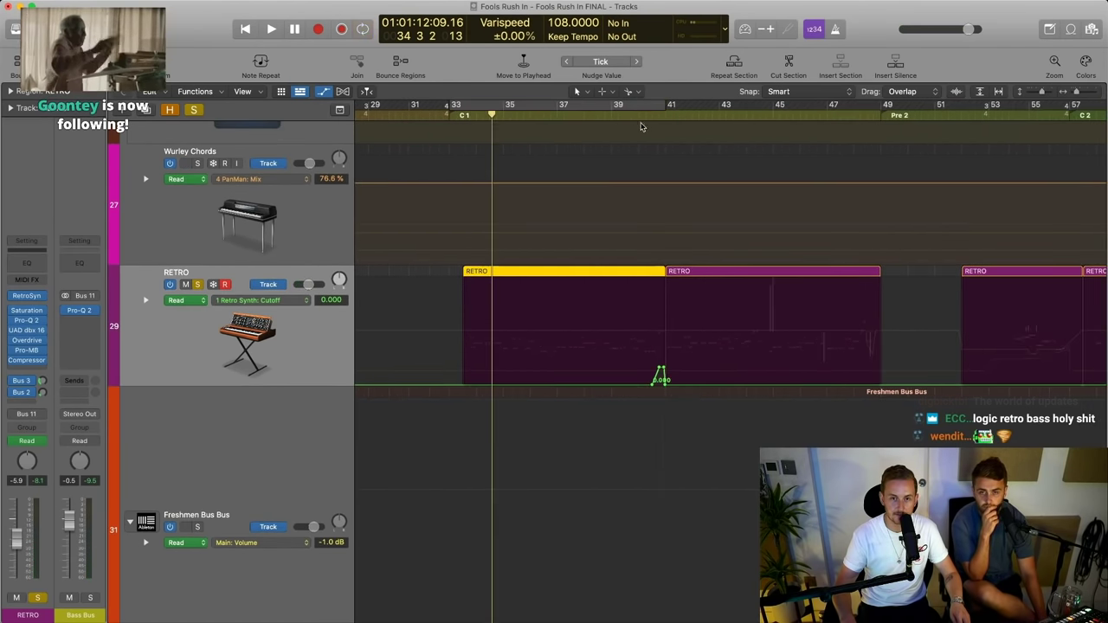
Play the RETRO part from just before bar 40 to audition the cutoff automation leading into bar 41
left_click(643, 128)
key("space")
key("super+Right")
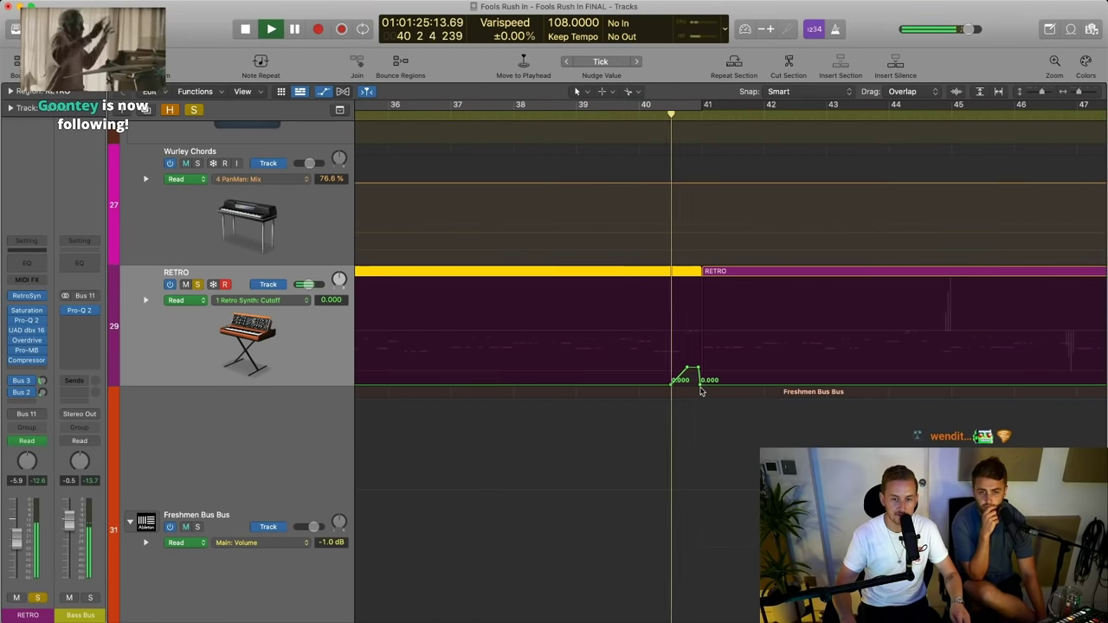
scroll(701, 388, "left", 2)
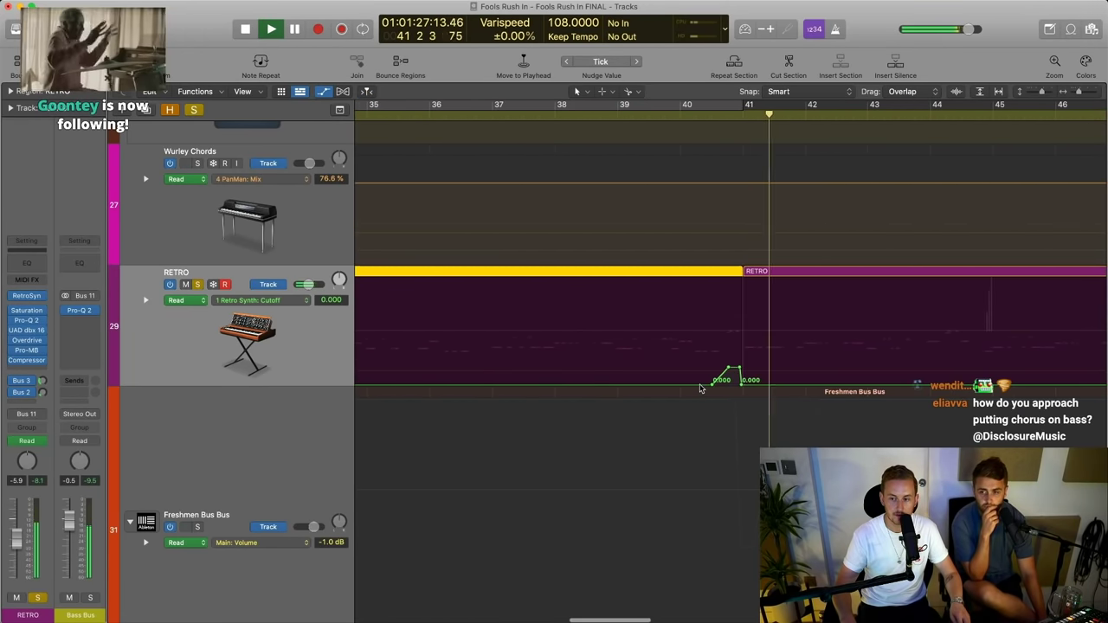
Play the RETRO part over the bars 33 to 41 cycle to compare it with and without its insert effects
key("super+Left")
key("super+Left")
key("super+Left")
scroll(369, 344, "left", 5)
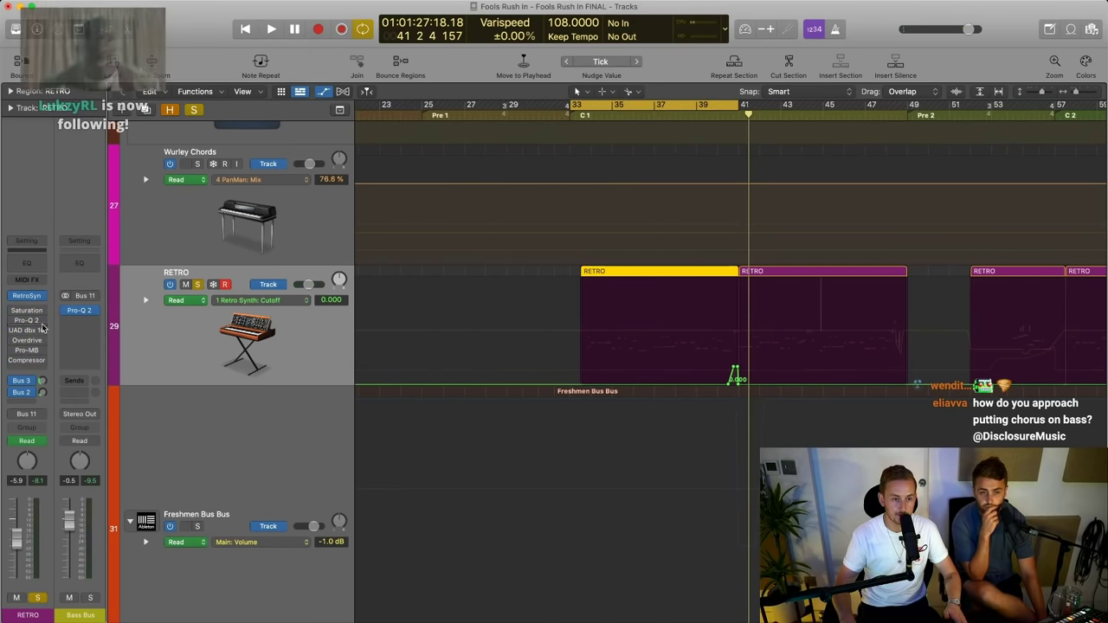
key("space")
scroll(611, 136, "right", 1)
left_click_drag(571, 104, 581, 105)
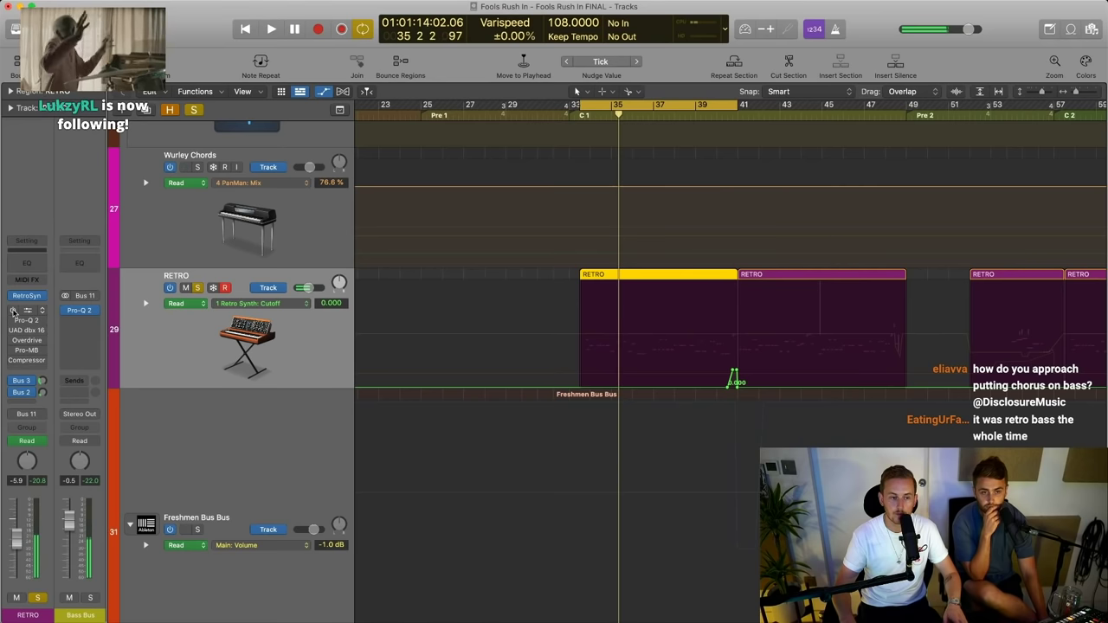
key("space")
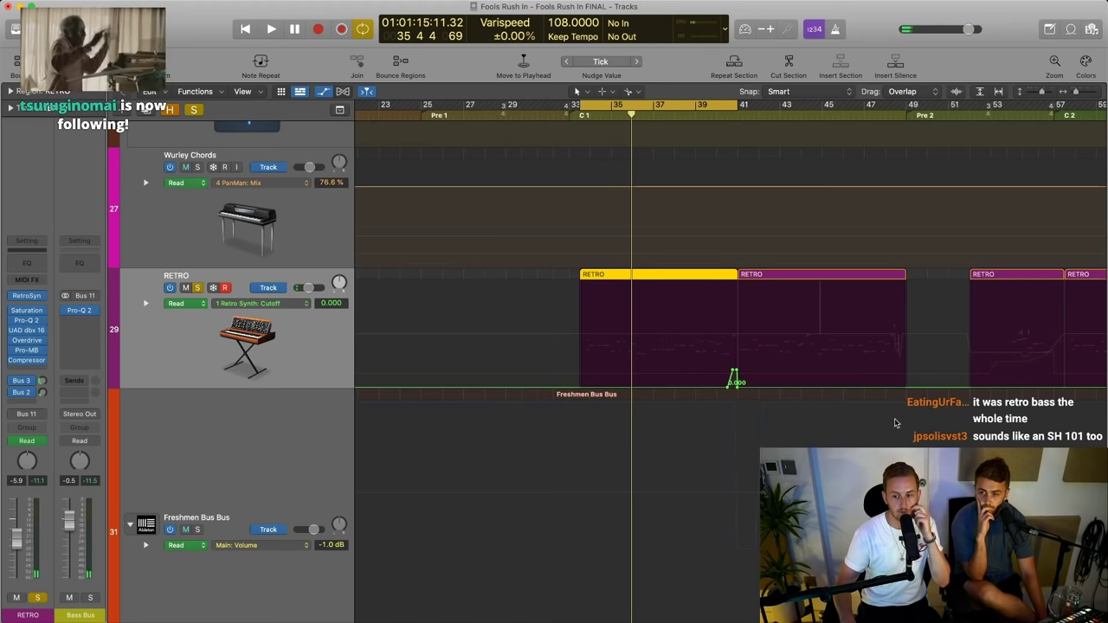
Inspect RETRO's Bus 3 send to Logic Chorus, open that bus's Chorus plug-in, and check the send level
left_click(32, 381)
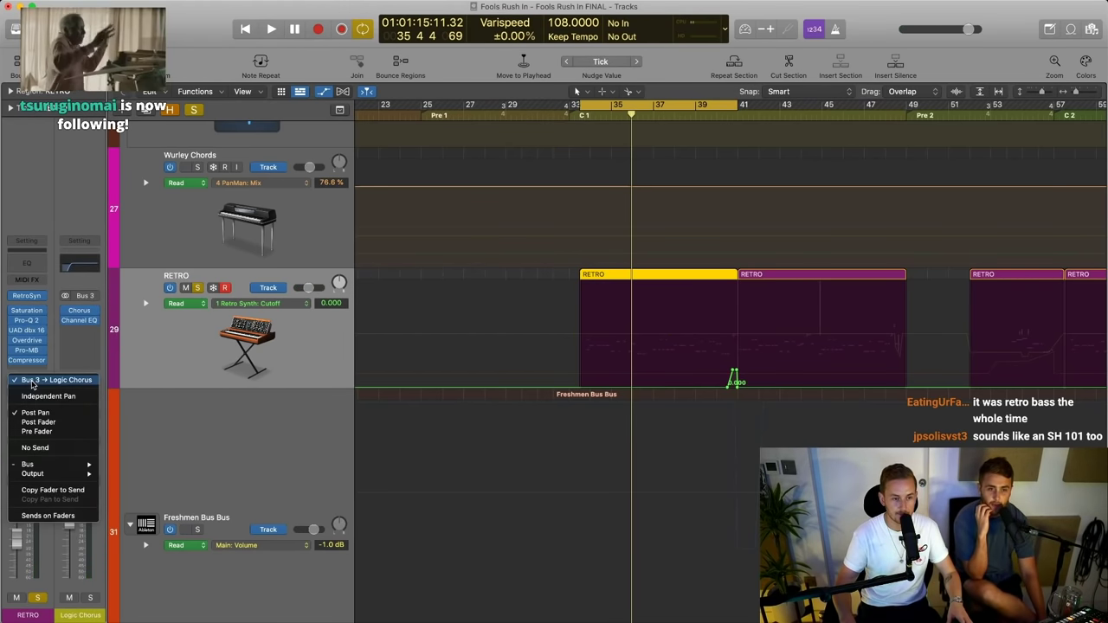
left_click(79, 310)
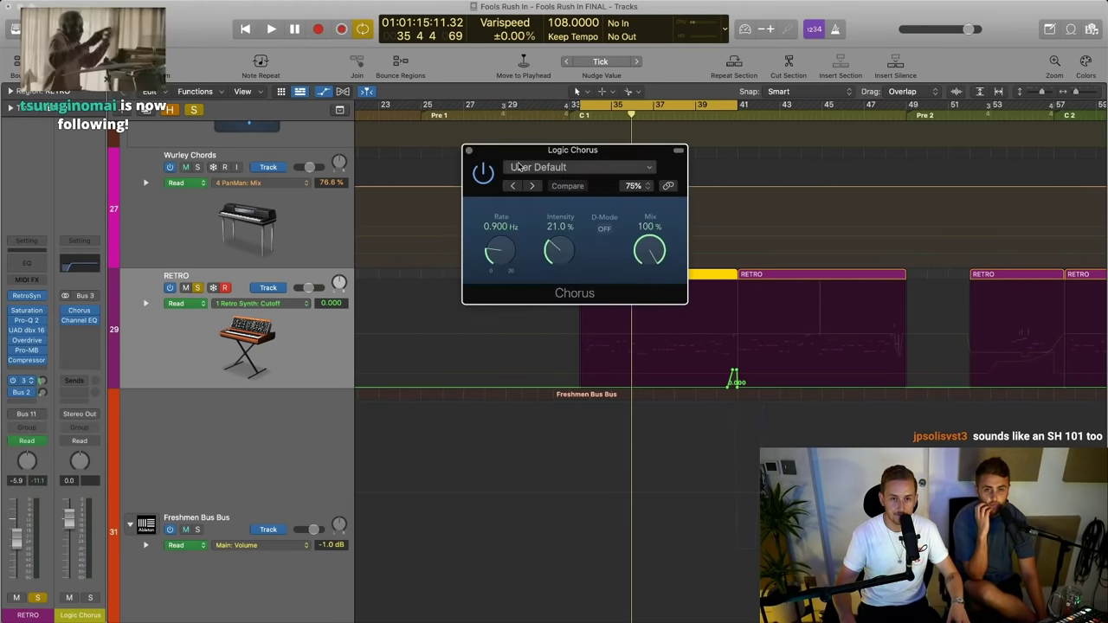
left_click_drag(518, 160, 513, 156)
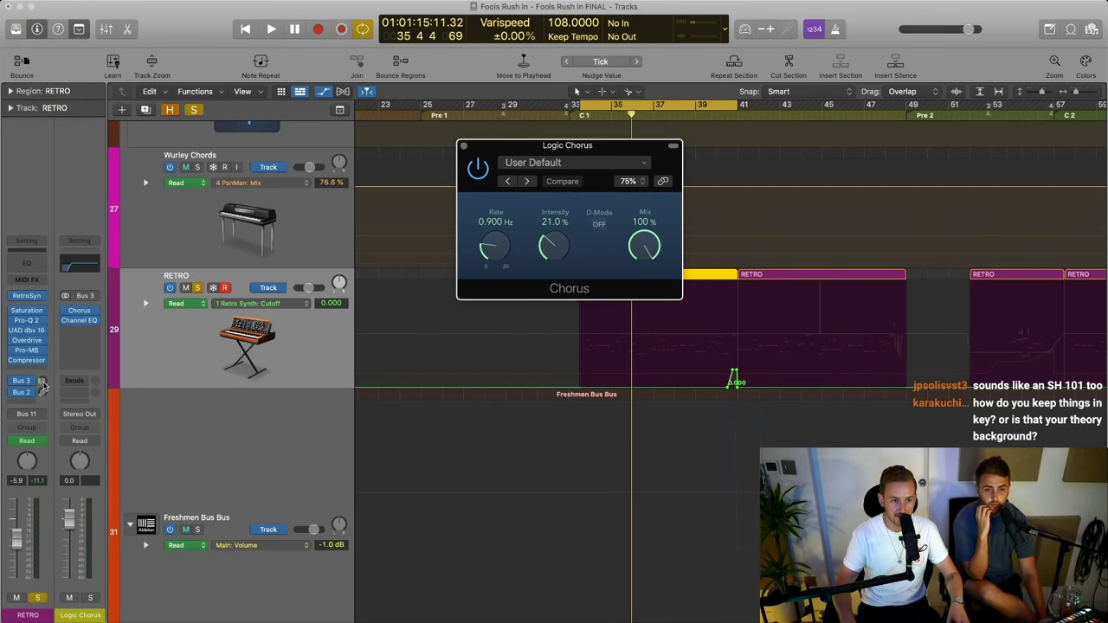
left_click_drag(41, 380, 41, 384)
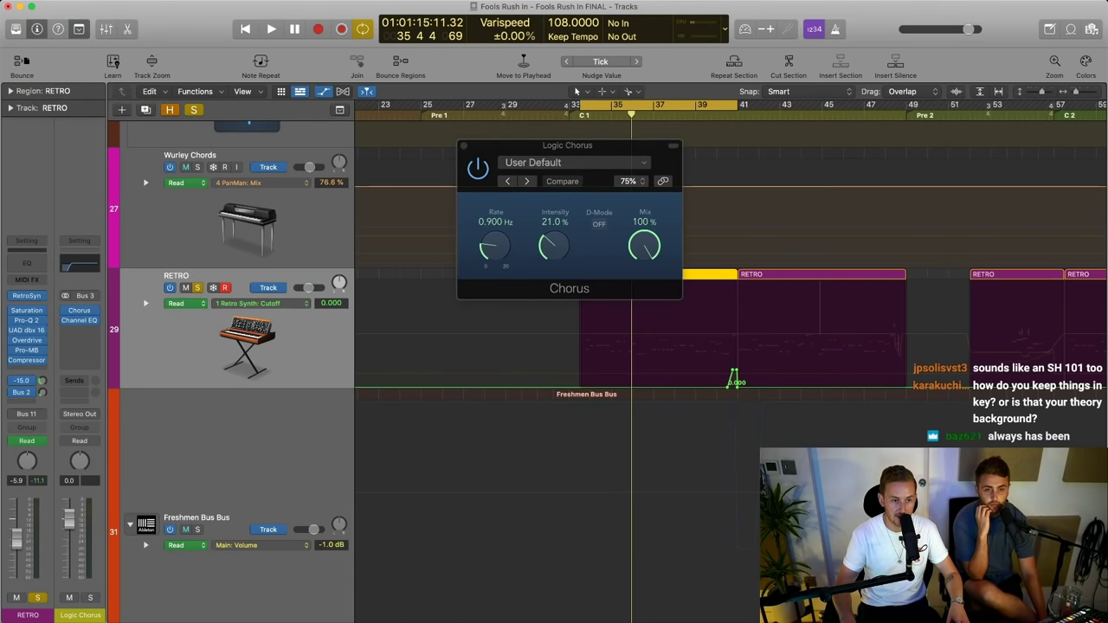
Open the Channel EQ on the Logic Chorus bus, examine its low cut beside the Chorus settings, and close both plug-ins
left_click(80, 321)
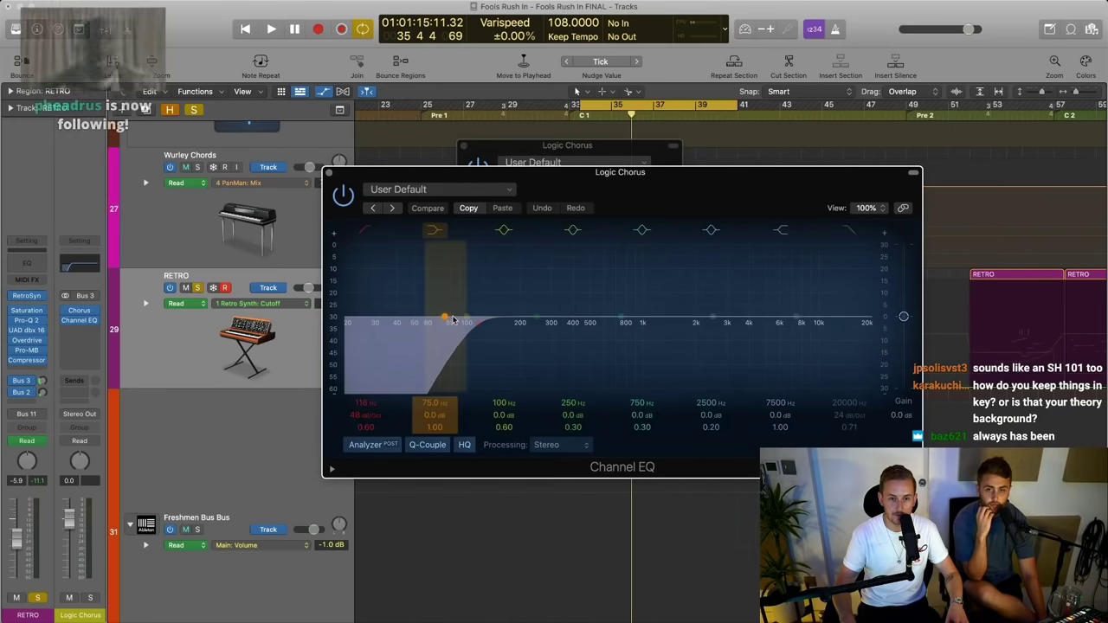
left_click_drag(542, 151, 232, 92)
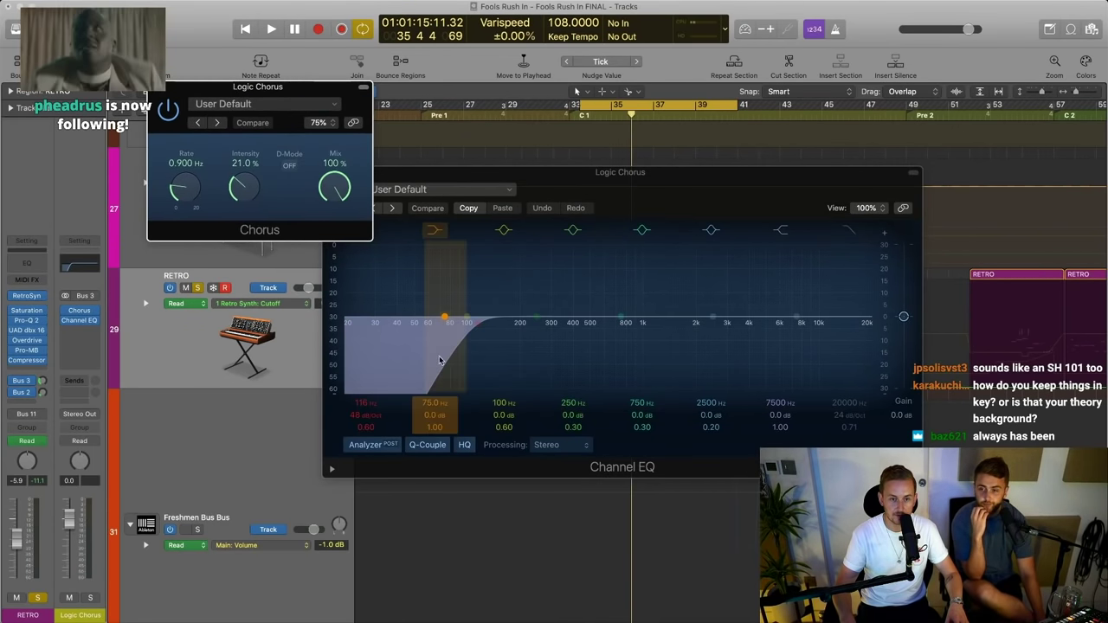
left_click(467, 347)
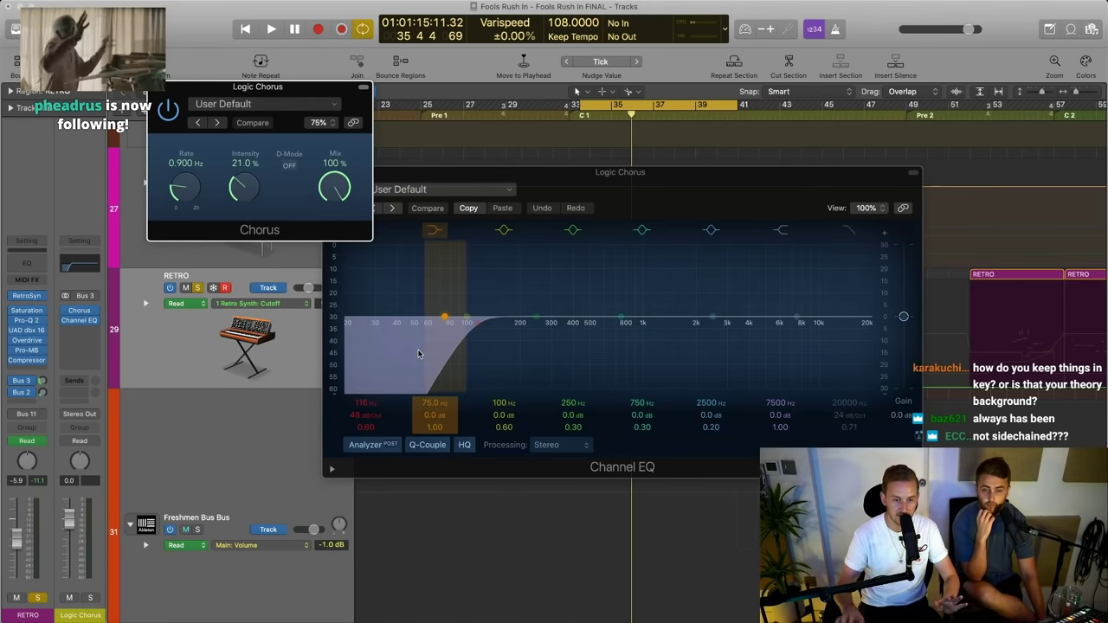
mouse_move(609, 181)
left_mouse_down()
mouse_move(633, 211)
mouse_move(694, 225)
mouse_move(593, 195)
left_mouse_up()
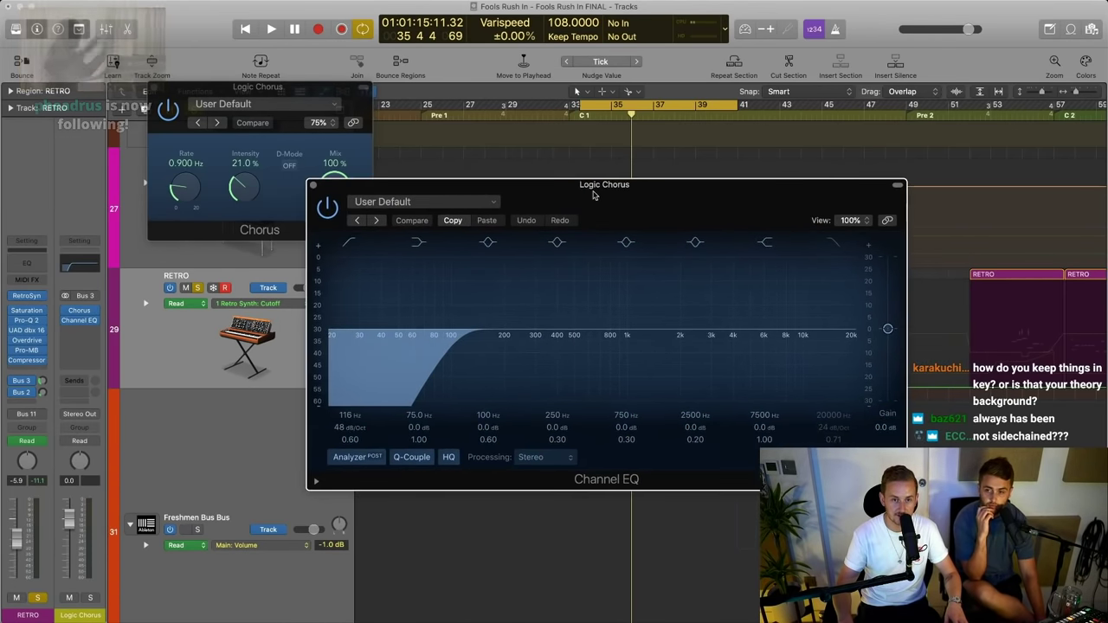
left_click(312, 185)
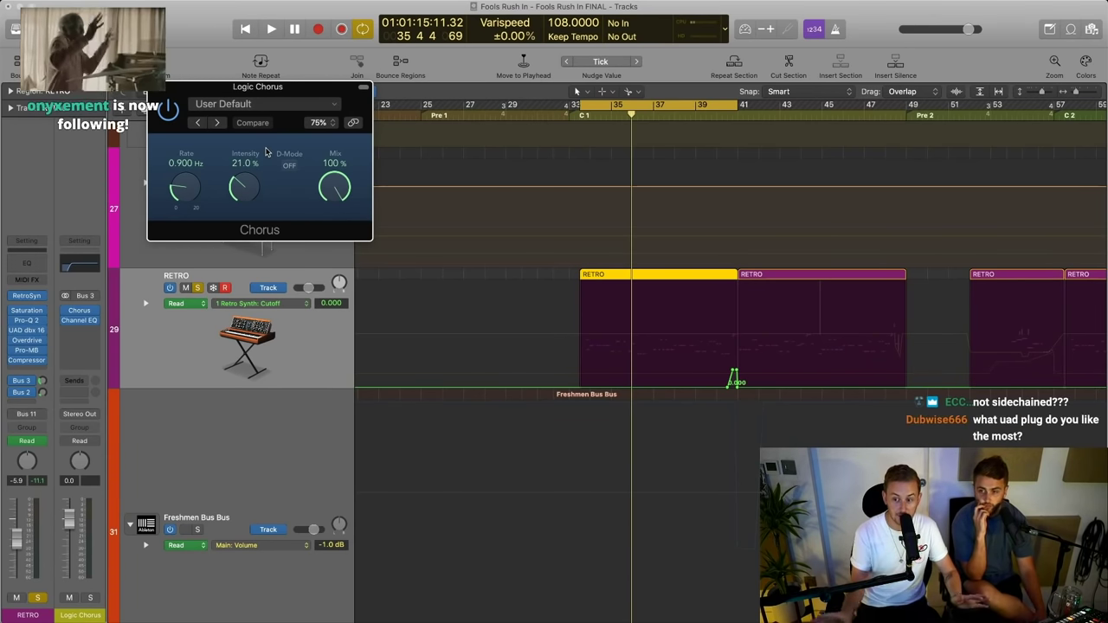
left_click(155, 92)
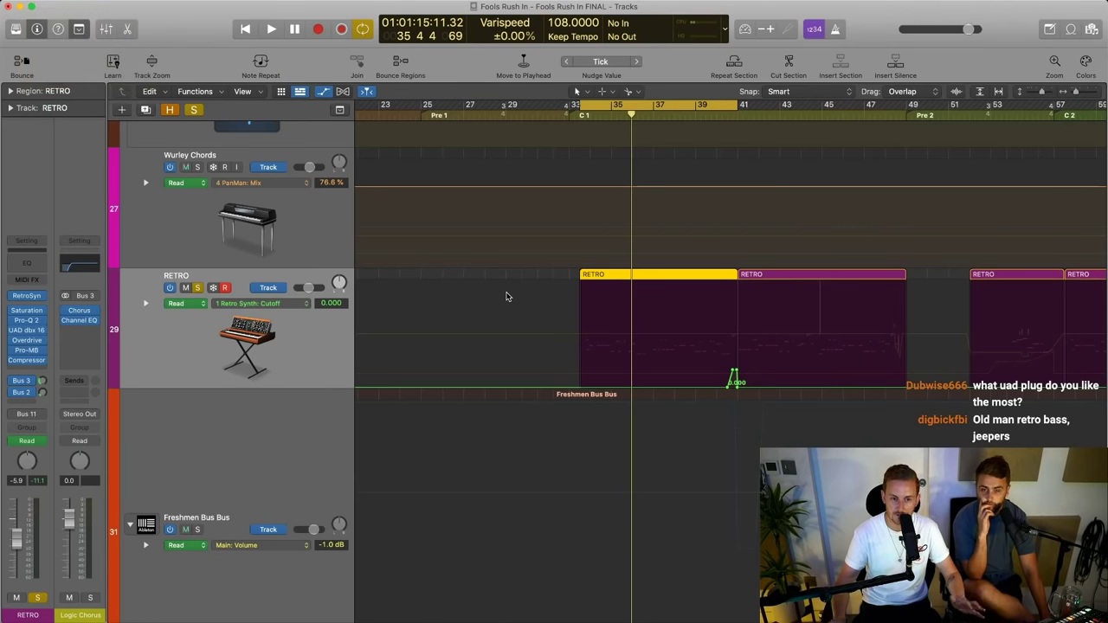
Examine RETRO's Saturation Knob and Pro-Q 2 side by side during playback, and close both plug-ins
left_click(29, 311)
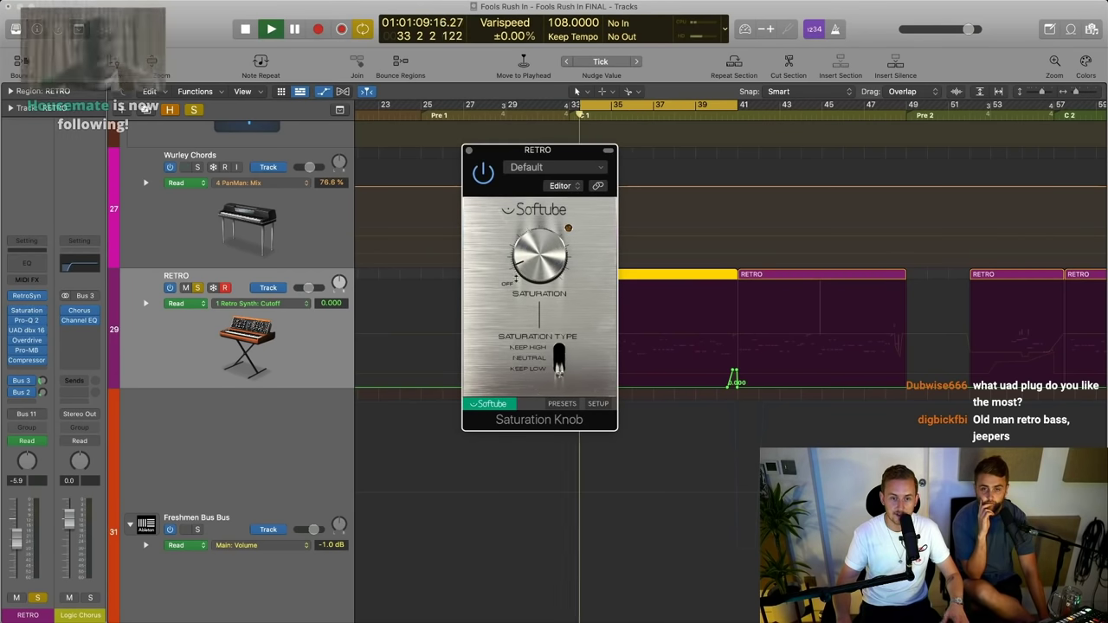
left_click(31, 320)
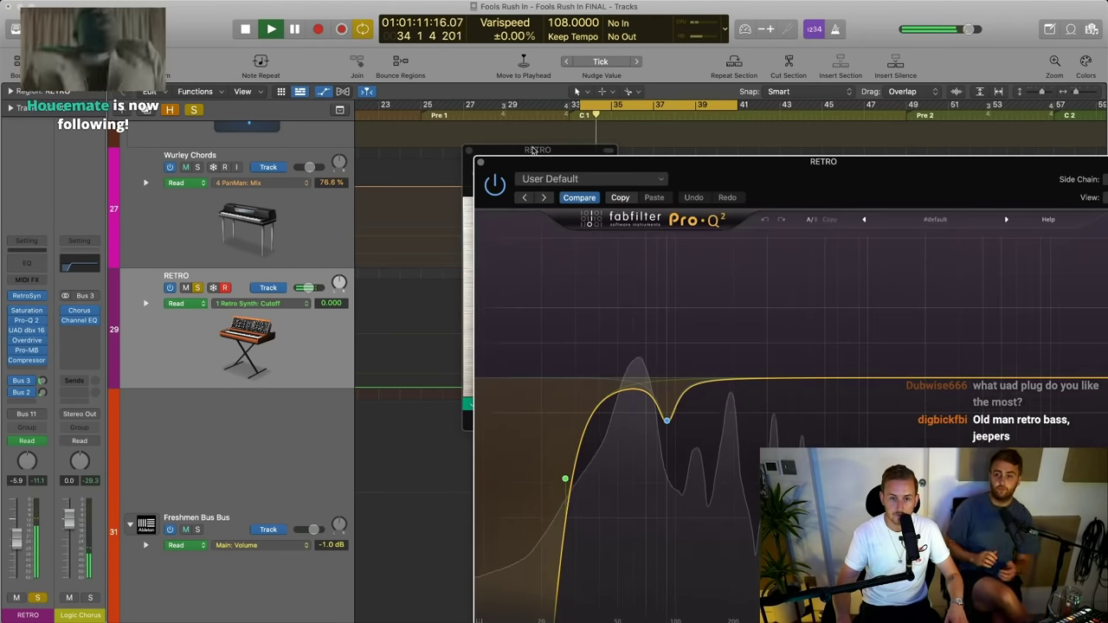
left_click_drag(533, 151, 306, 108)
left_click_drag(606, 161, 532, 68)
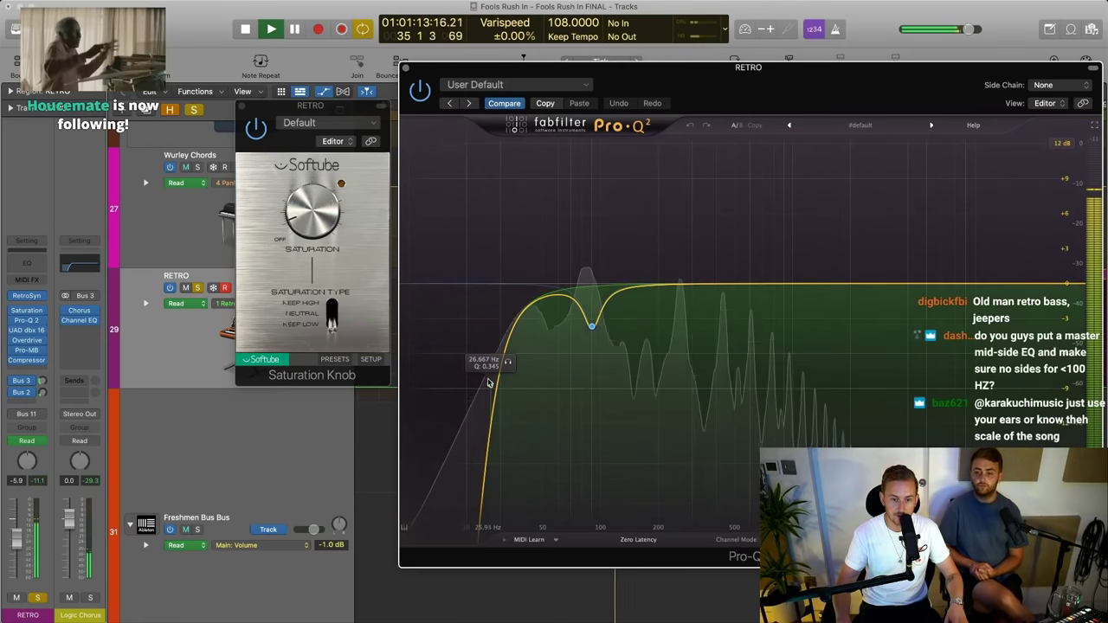
key("space")
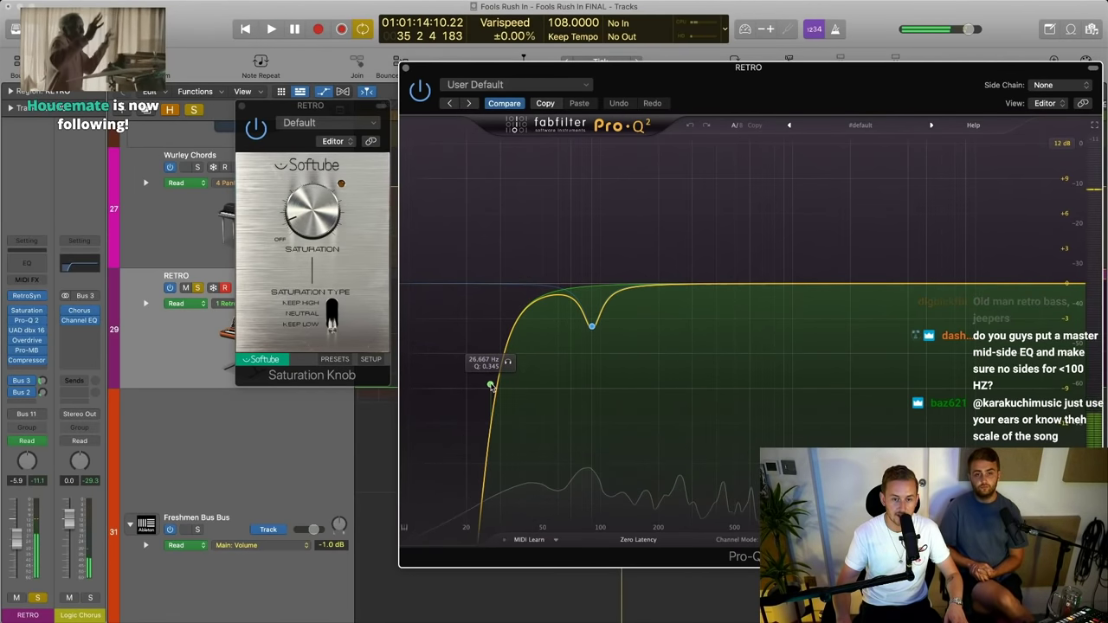
left_click(243, 106)
left_click(404, 68)
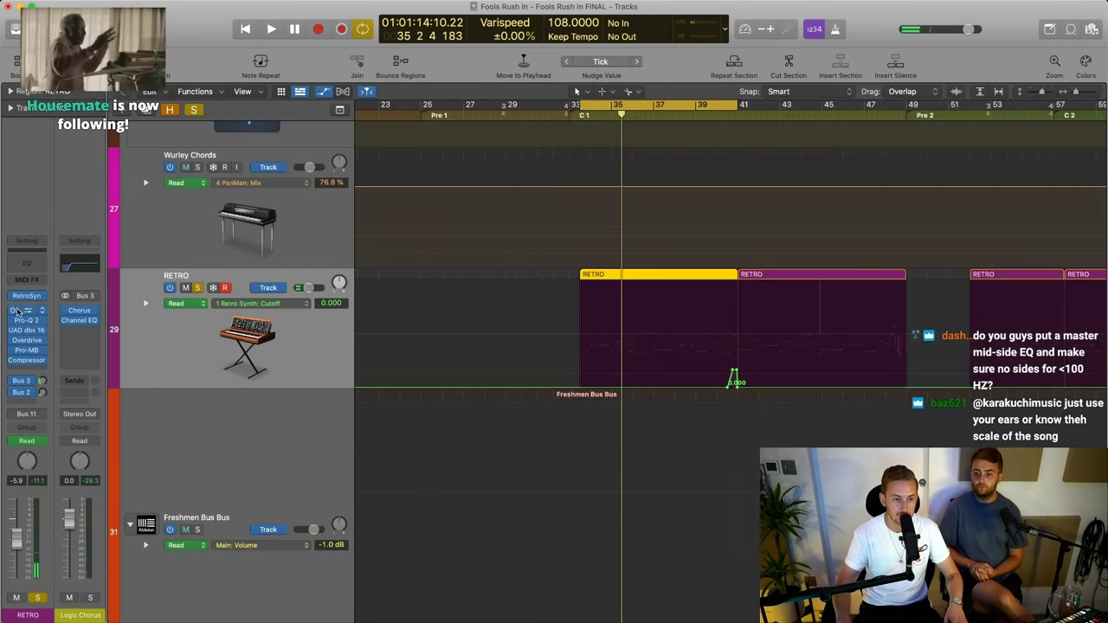
Open the UAD dbx 160 compressor on RETRO and watch its meter during playback
left_click(28, 331)
left_click_drag(597, 163, 490, 179)
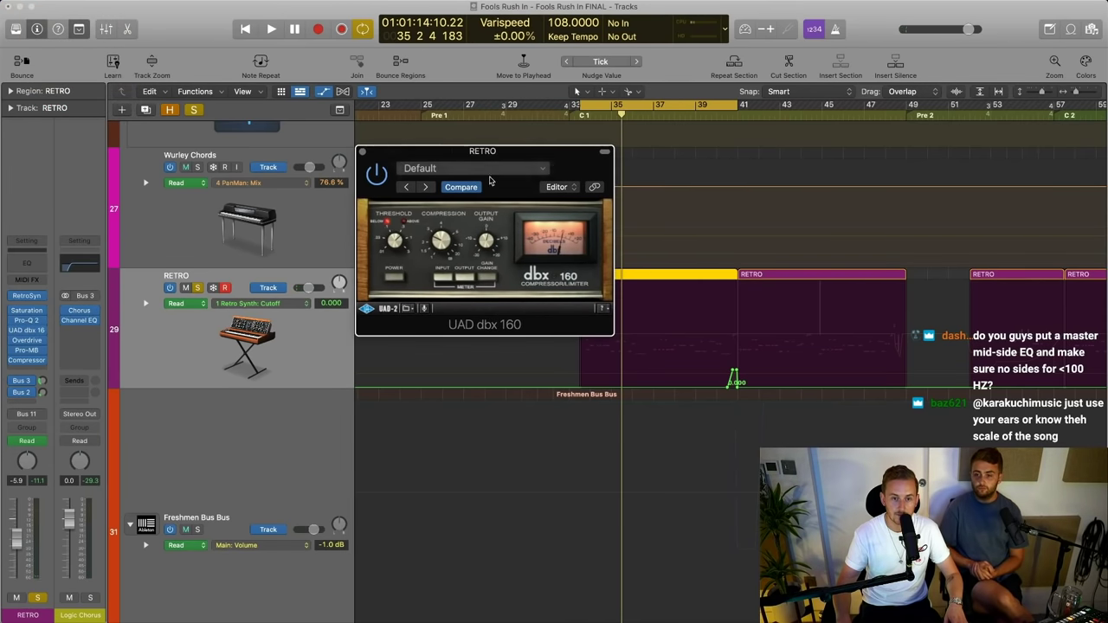
key("space")
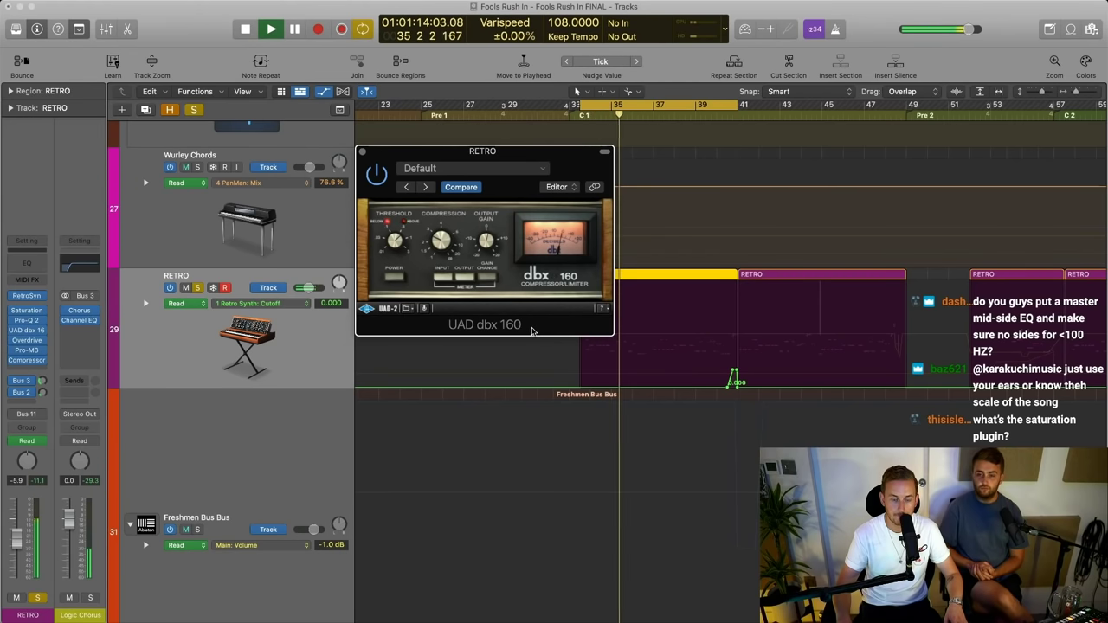
Move the playback cycle to span the C 2 marker, audition RETRO there through the dbx 160, and close the compressor
left_click_drag(715, 106, 857, 127)
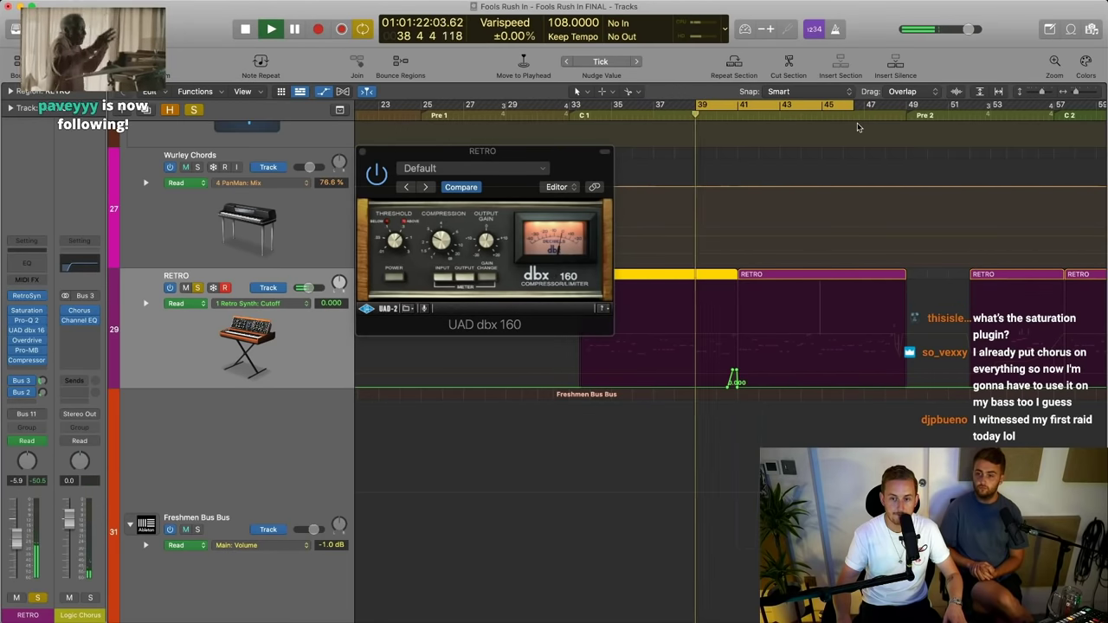
left_click_drag(645, 107, 956, 106)
key("space")
key("space")
key("space")
scroll(927, 187, "right", 2)
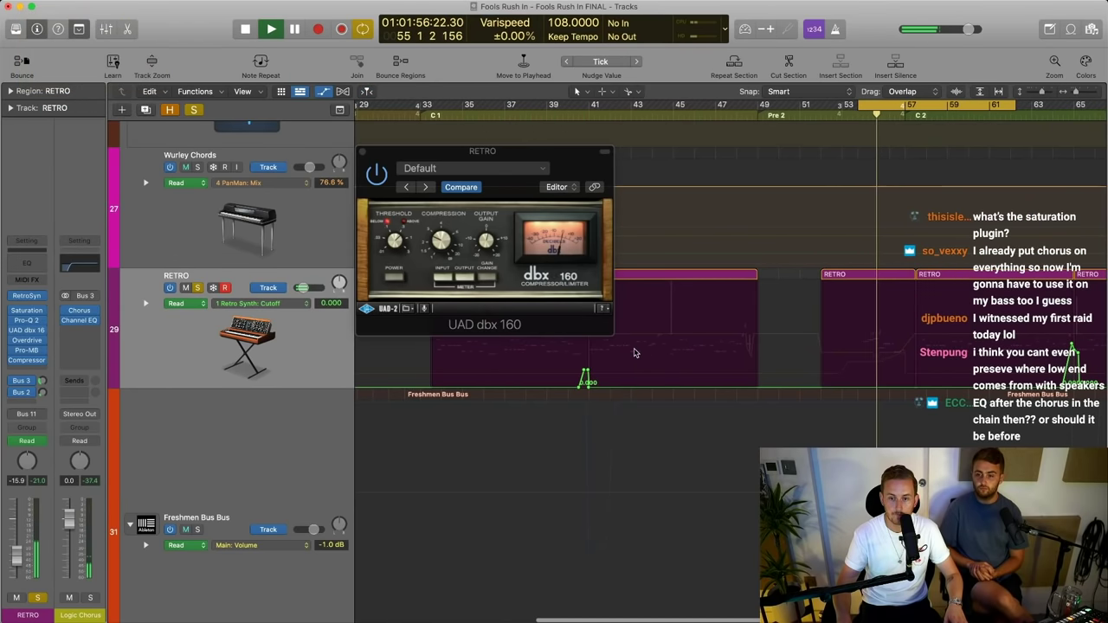
scroll(848, 279, "right", 3)
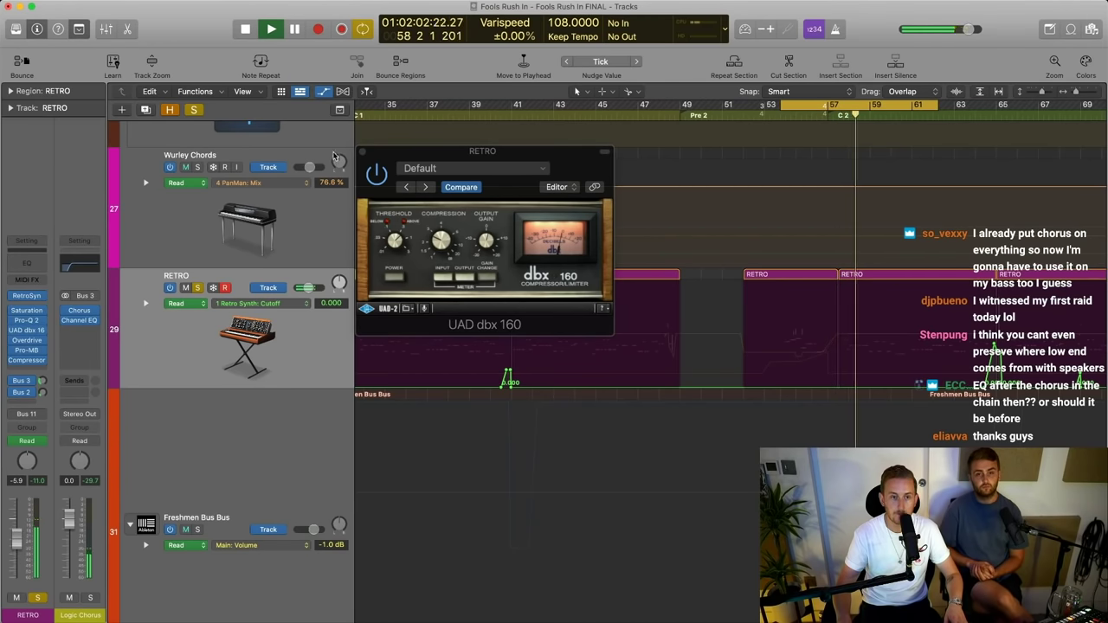
left_click(364, 153)
Inspect RETRO's Overdrive settings, open its Pro-MB, and select the low-frequency band to show its compression controls
left_click(27, 340)
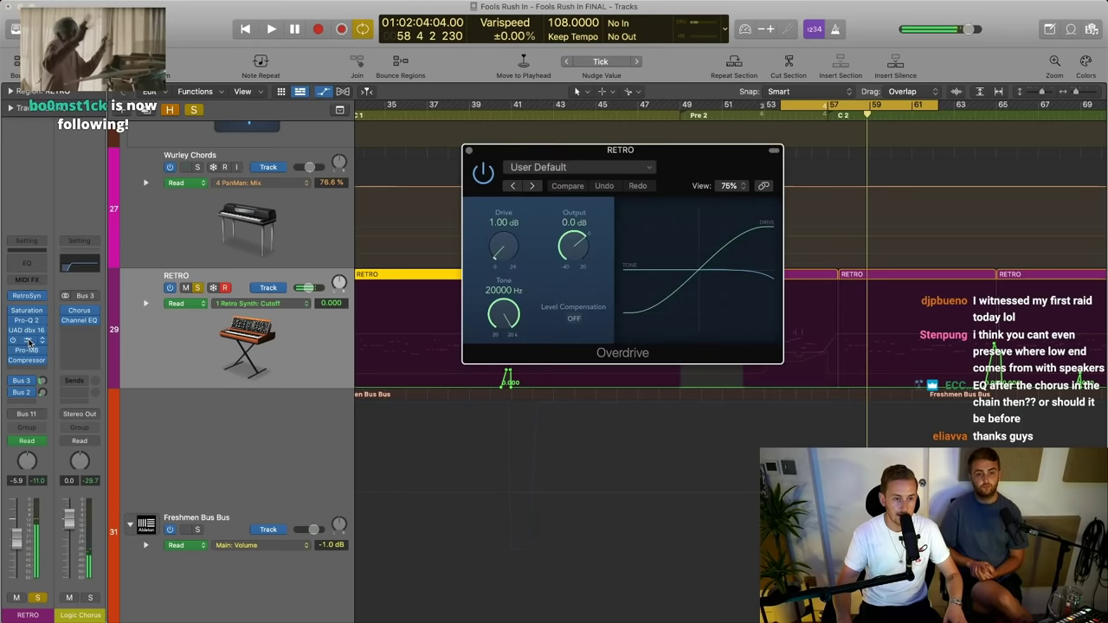
left_click(27, 349)
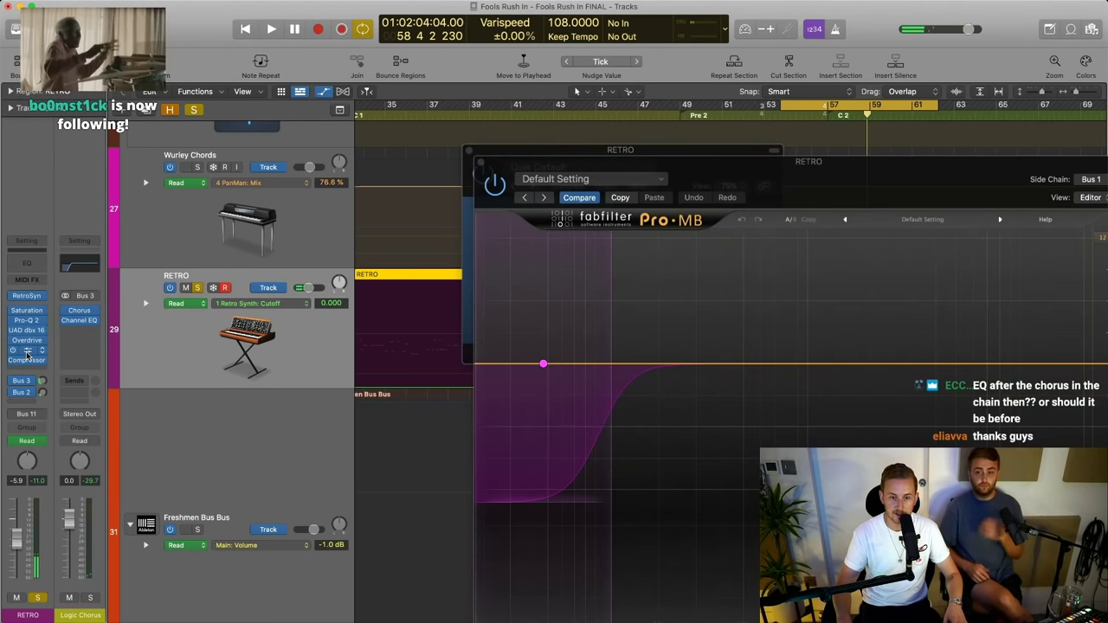
left_click_drag(515, 167, 195, 67)
left_click_drag(636, 93, 562, 141)
left_click(841, 106)
left_click_drag(423, 134, 412, 113)
left_click(136, 291)
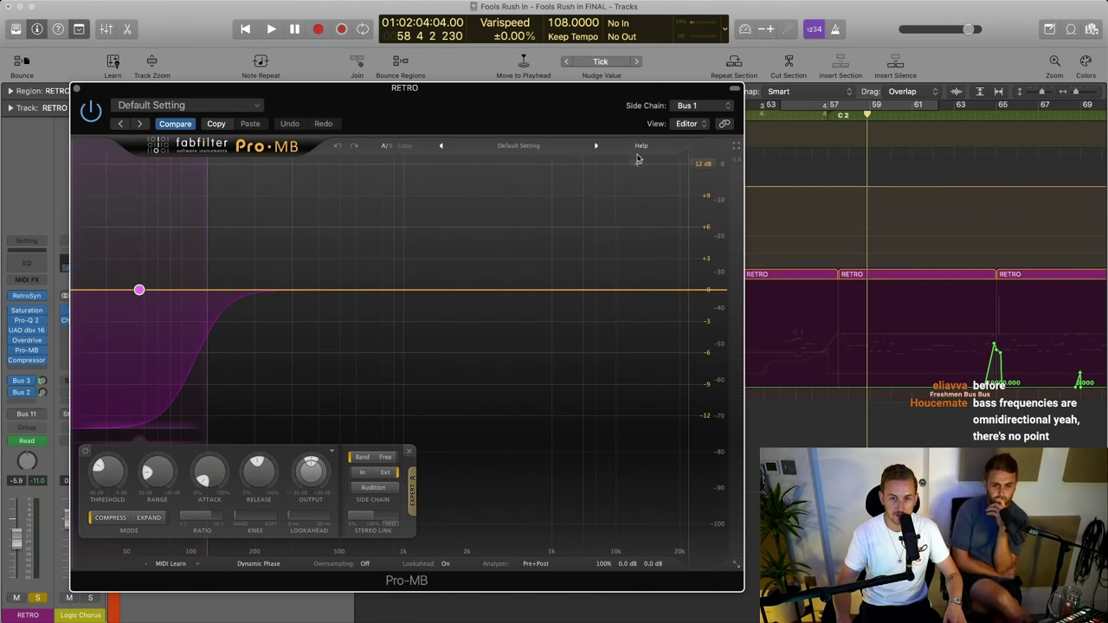
Check Pro-MB's side chain source, Bus 1 ← Sidechain, against the list of available buses
left_click(705, 105)
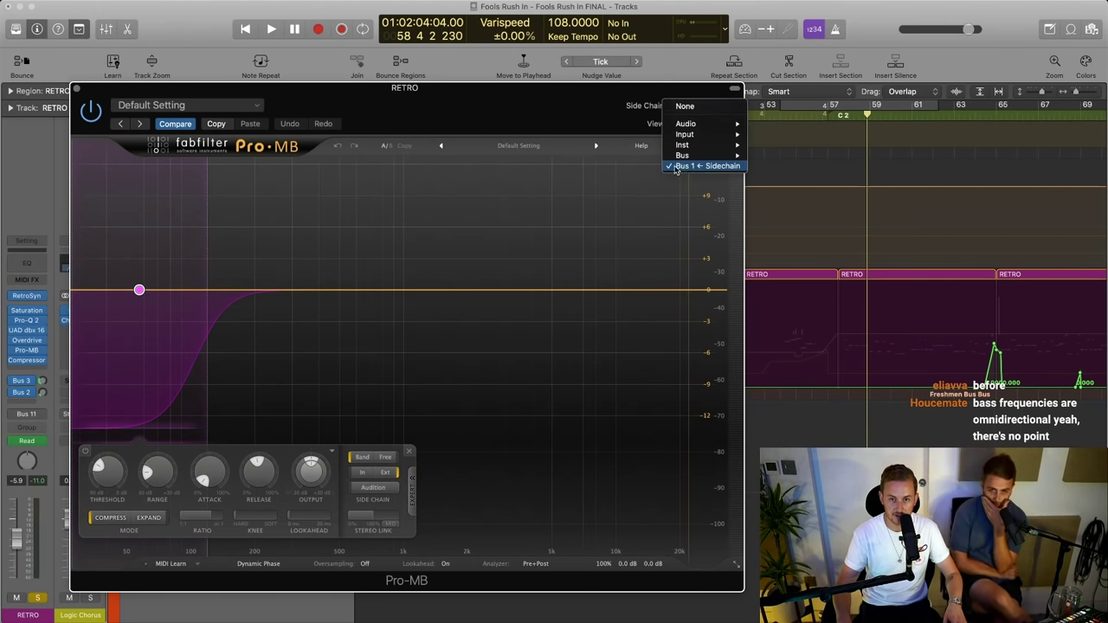
mouse_move(683, 156)
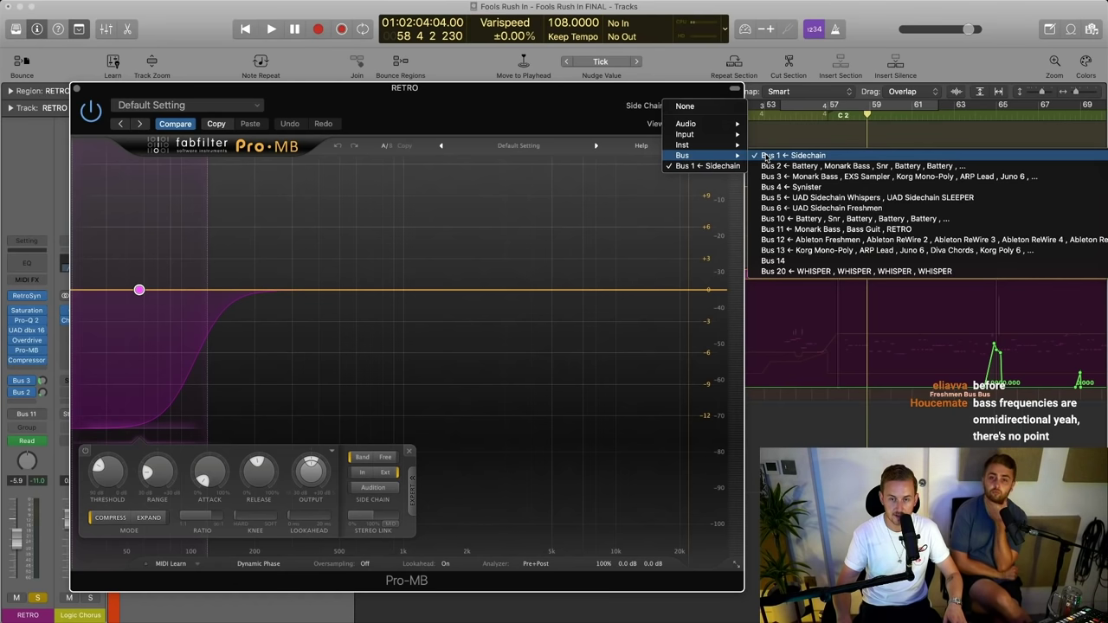
left_click(610, 131)
Play RETRO from the start of the C 2 section and watch Pro-MB's low band respond
left_click_drag(533, 93, 603, 87)
left_click(822, 119)
key("space")
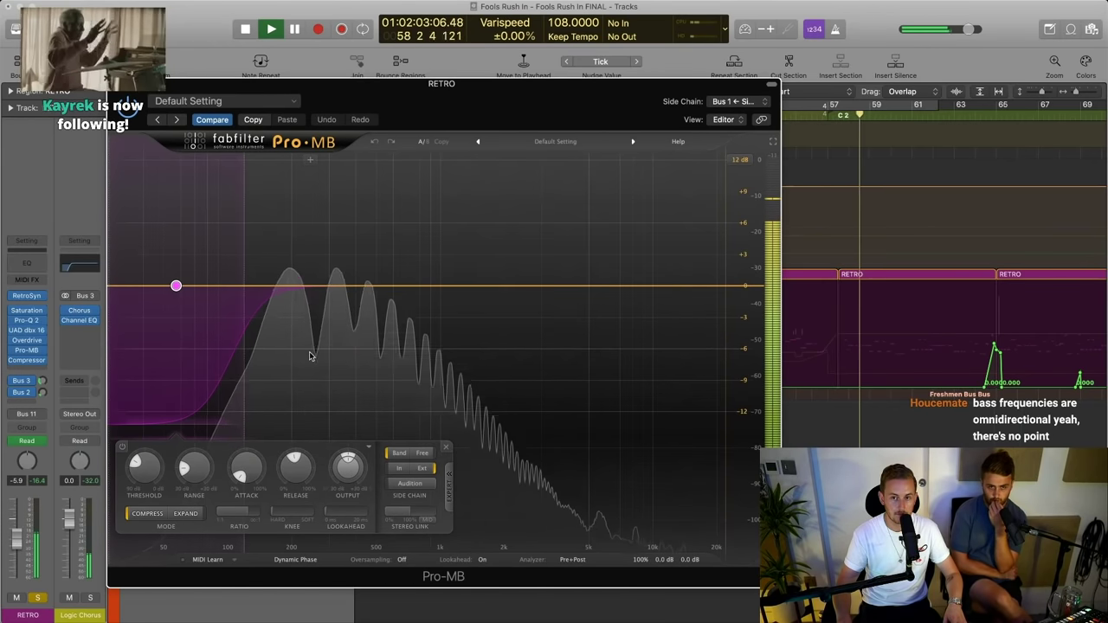
left_click_drag(334, 98, 428, 306)
key("space")
Solo the Sidechains track along with RETRO and move the Pro-MB window up to watch the ducking
scroll(285, 166, "up", 5)
scroll(286, 165, "up", 15)
left_click(196, 179)
left_click_drag(706, 309, 702, 48)
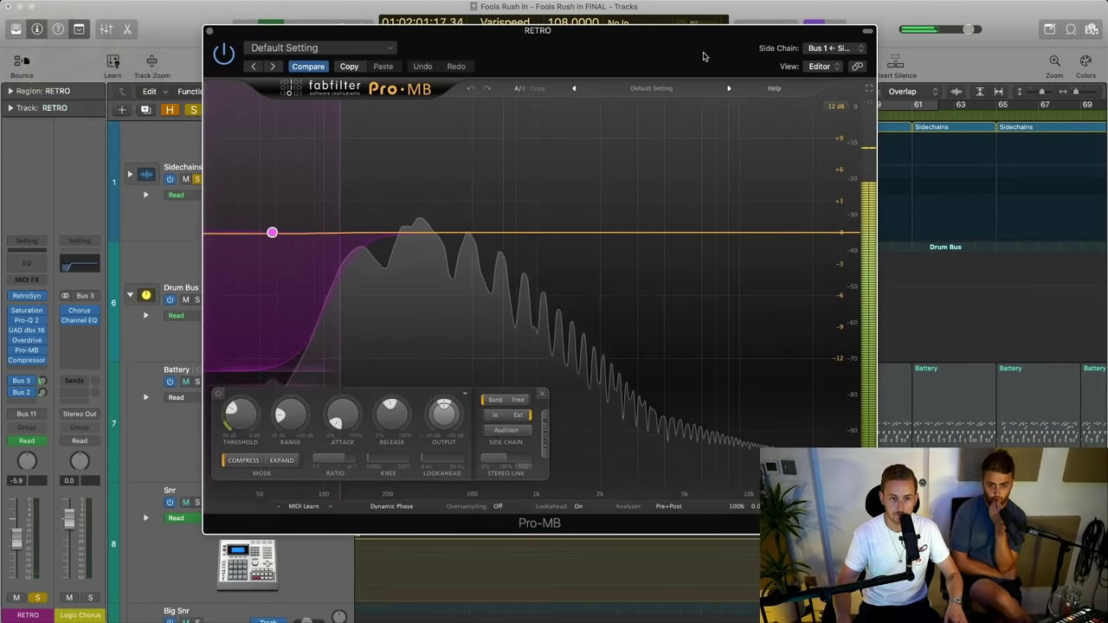
Replay RETRO with the sidechain trigger from just before C 2, watch Pro-MB's low band, and close the plug-in
scroll(904, 128, "left", 5)
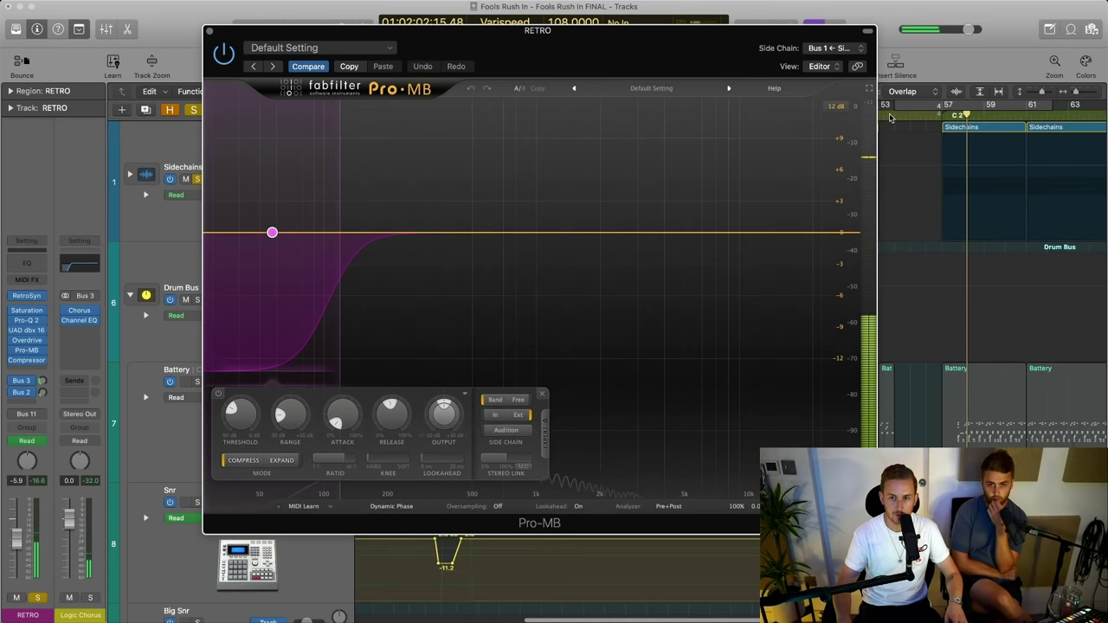
double_click(893, 116)
scroll(907, 181, "left", 2)
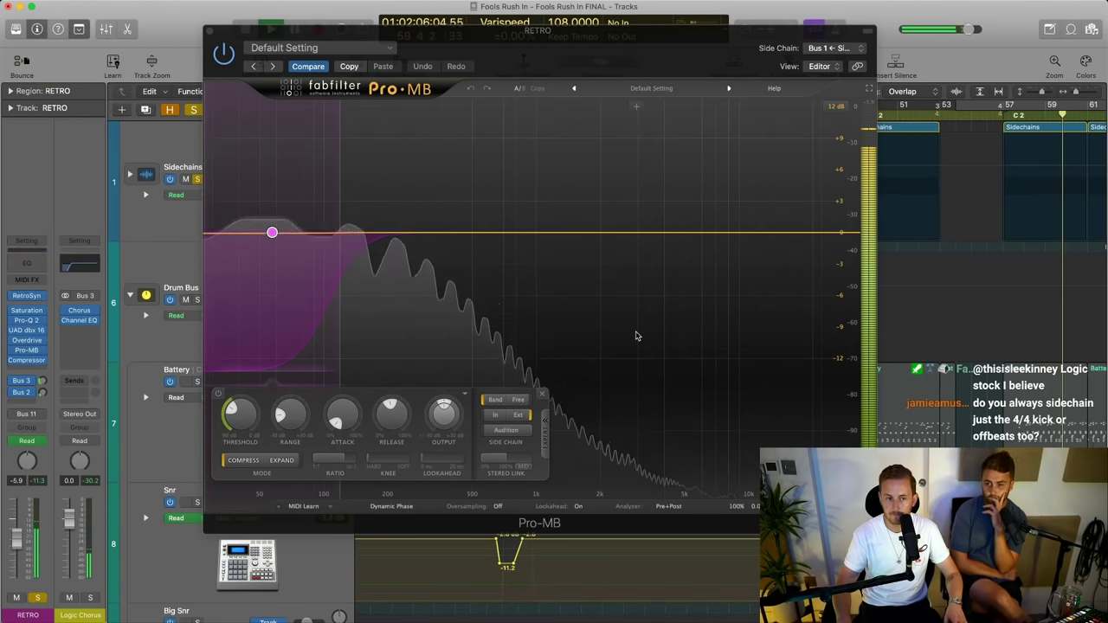
key("space")
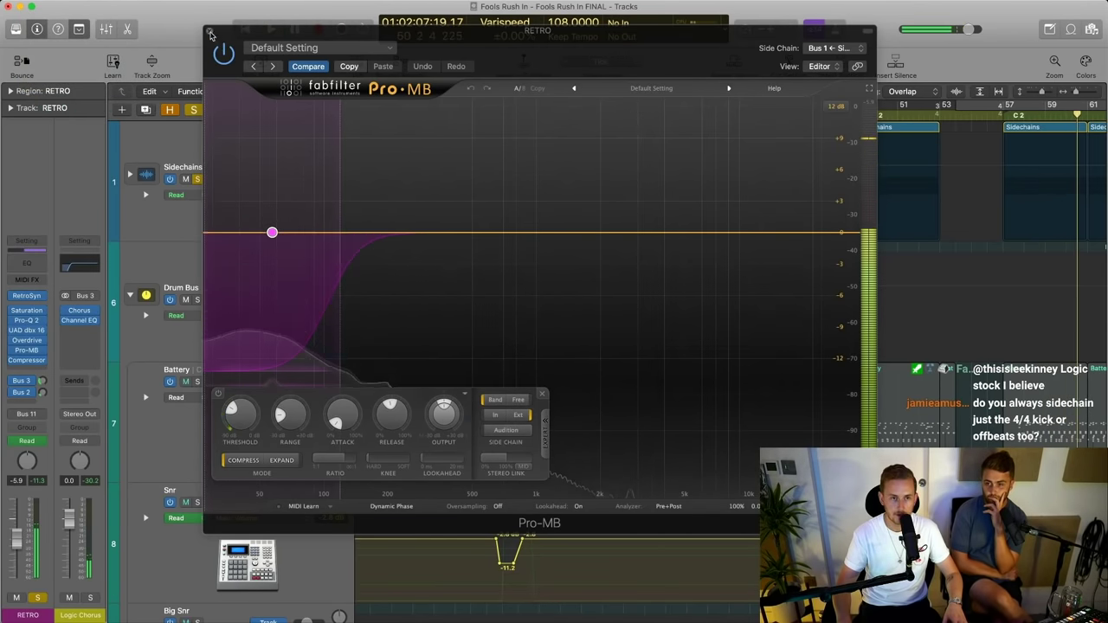
left_click(210, 30)
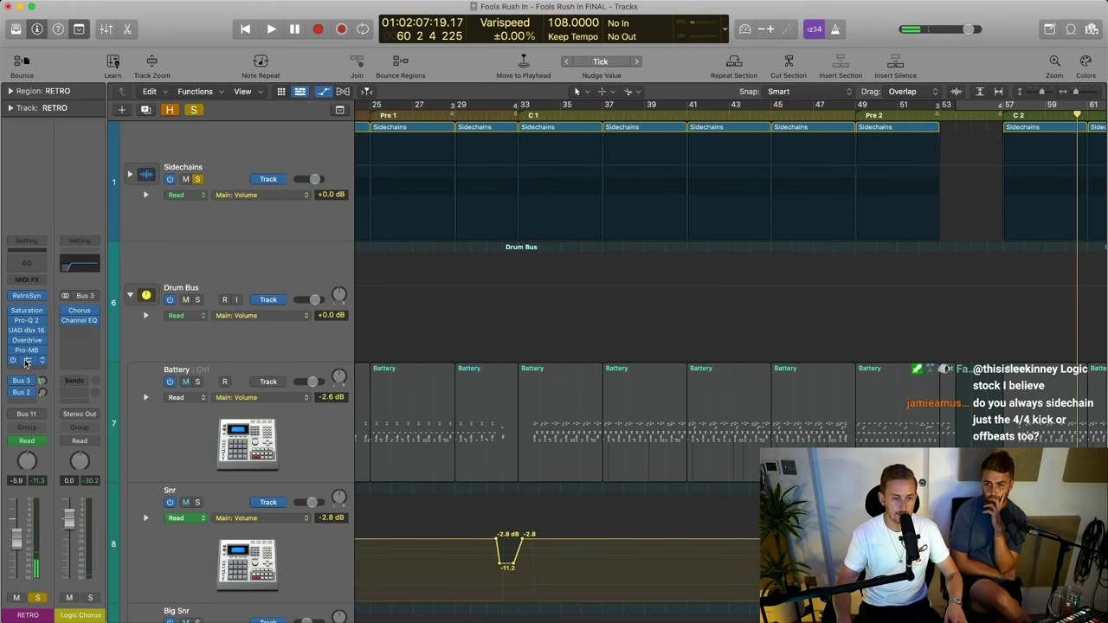
Inspect RETRO's Compressor with its SideChain preset, bypass it, and bring Pro-MB back up
left_click(25, 360)
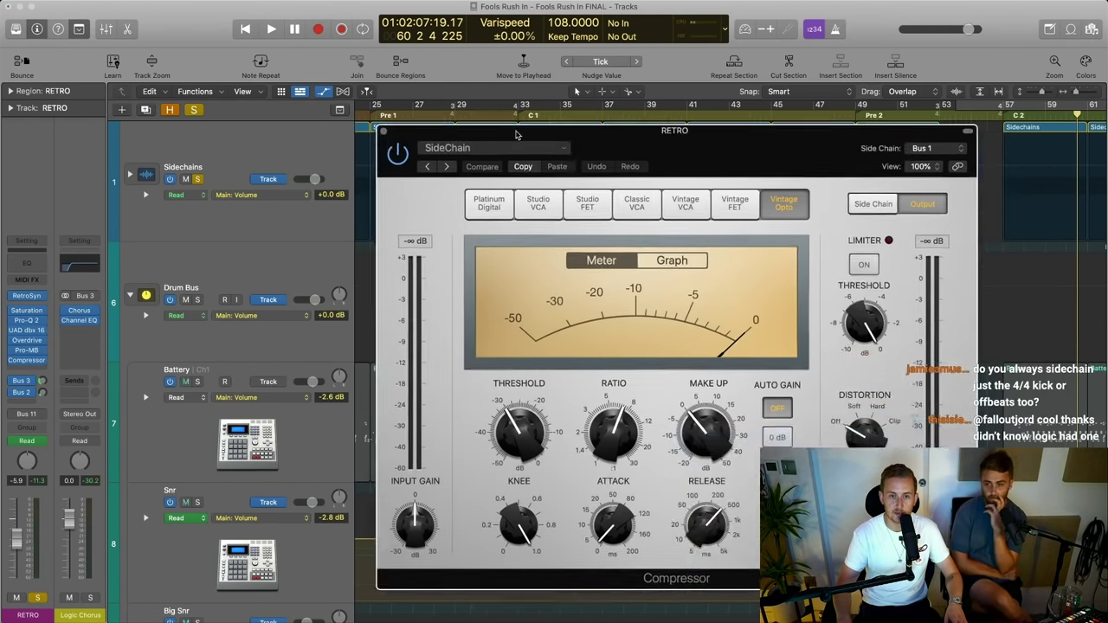
left_click_drag(516, 134, 288, 72)
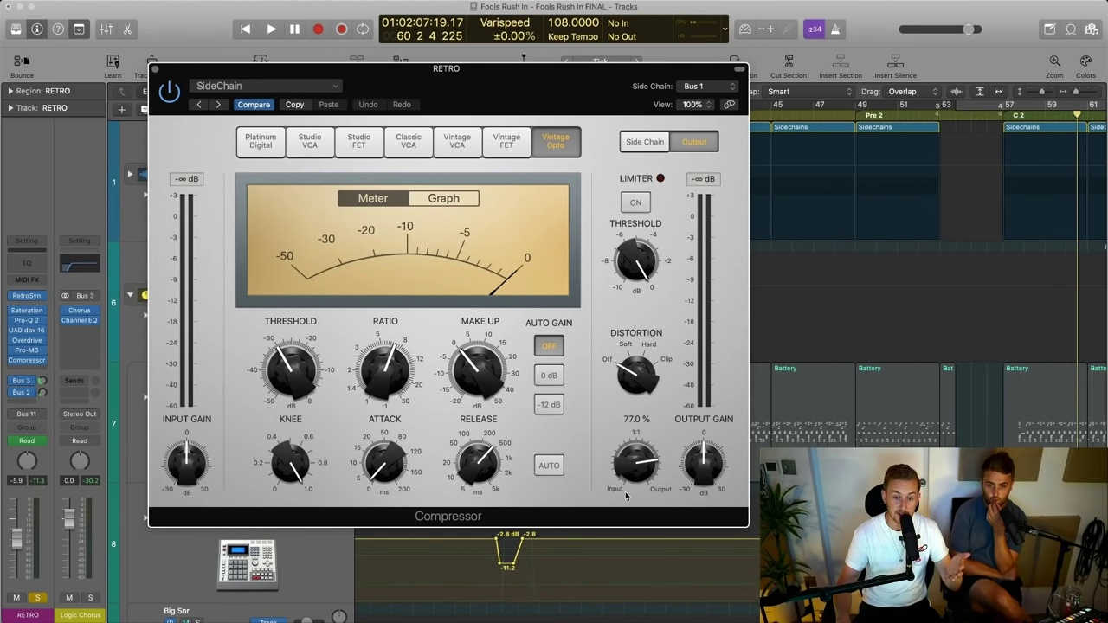
left_click(26, 350)
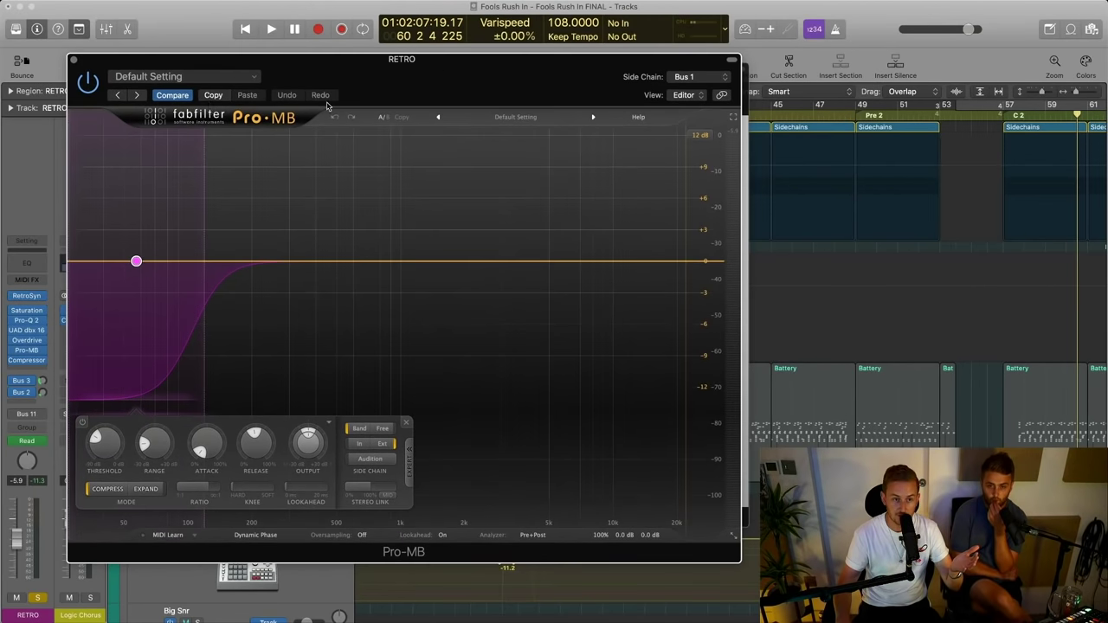
left_click(73, 59)
left_click(154, 71)
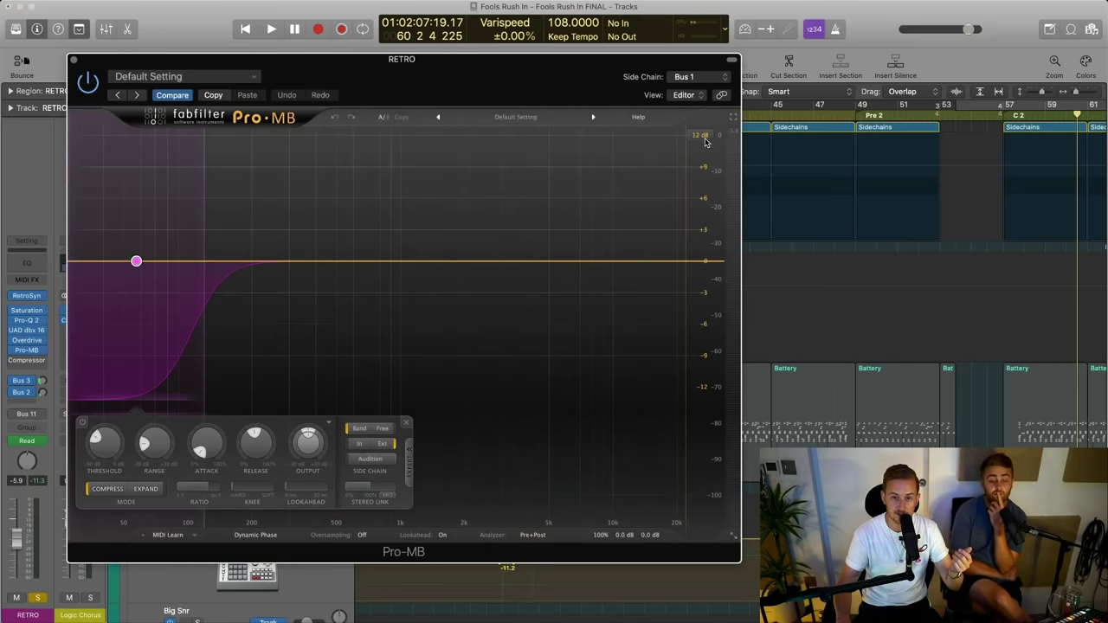
Play RETRO from shortly before the C 2 section with the Pro-MB window placed for viewing its low band
left_click_drag(624, 77, 593, 190)
scroll(959, 152, "right", 3)
scroll(958, 152, "right", 1)
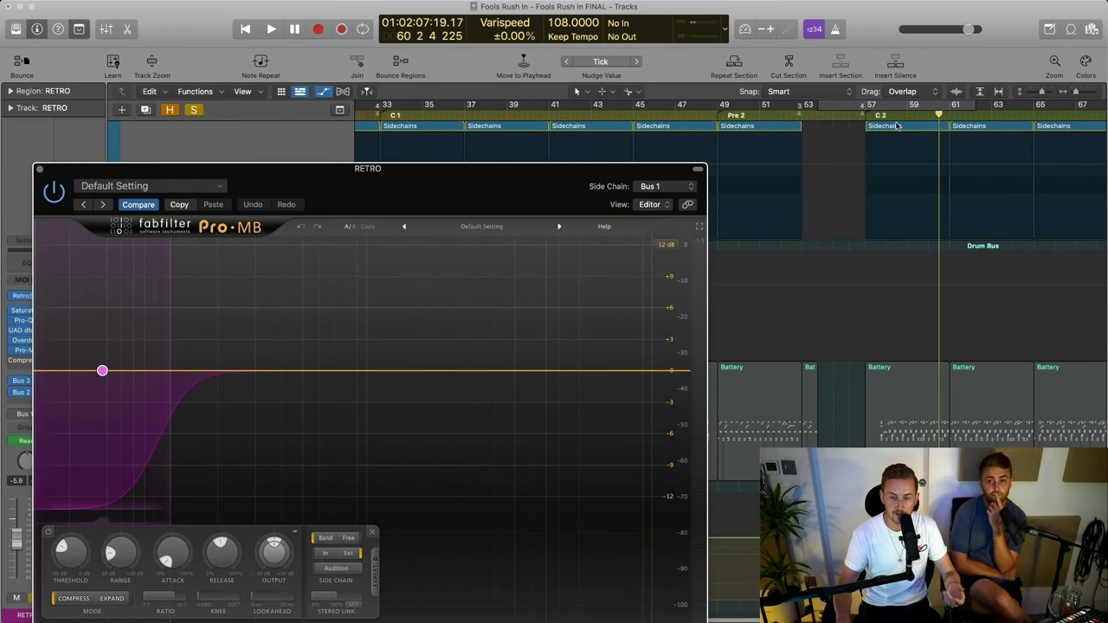
left_click(852, 113)
key("space")
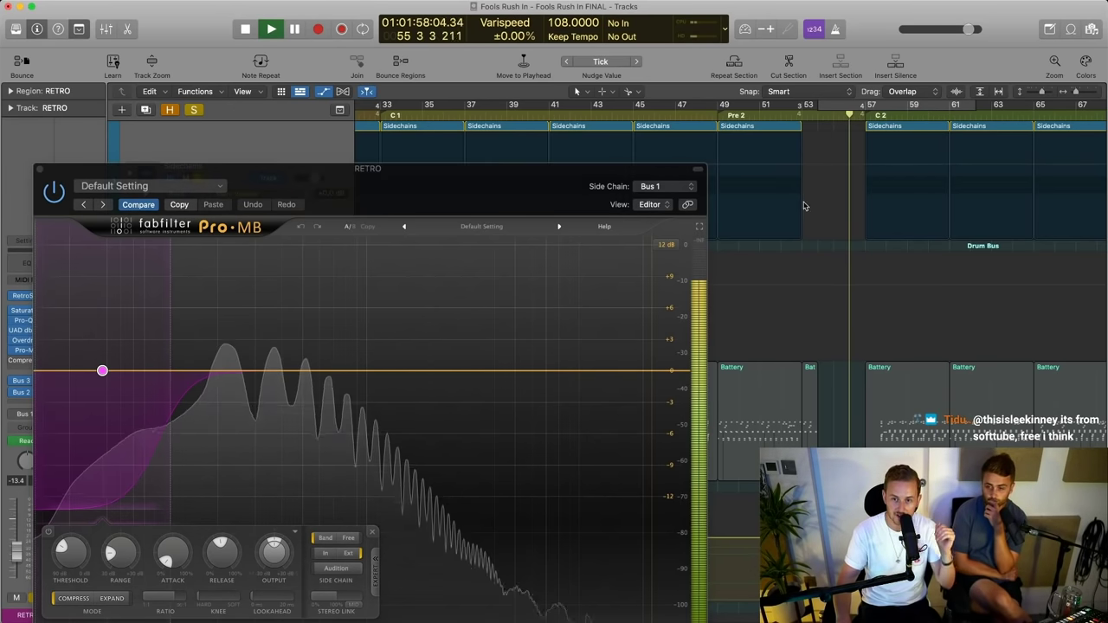
left_click_drag(536, 168, 536, 49)
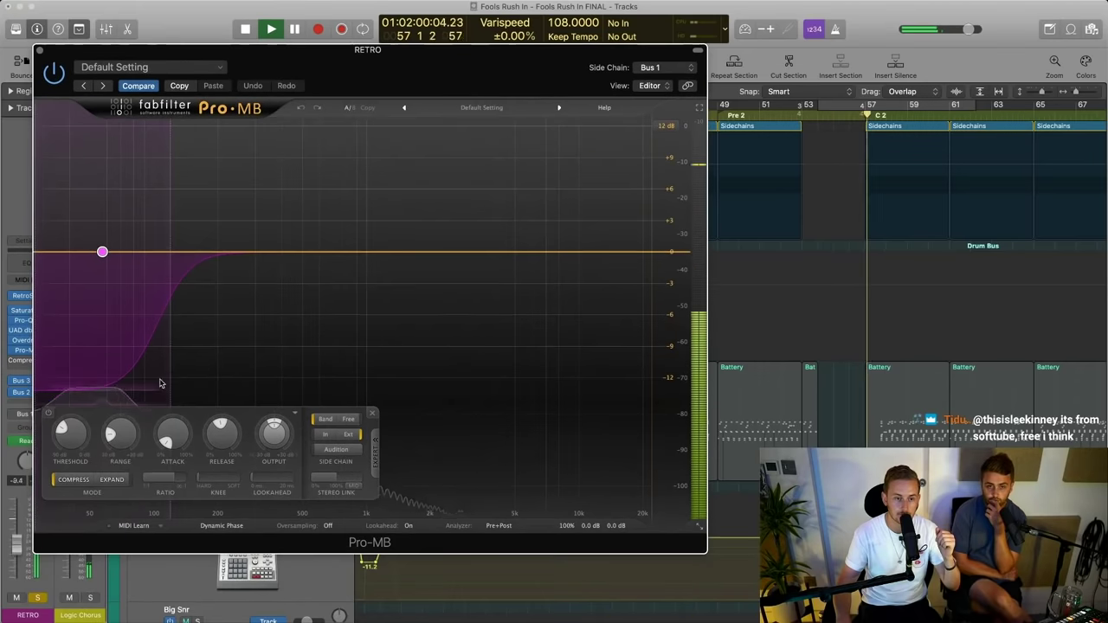
Try a lower threshold and range on Pro-MB's low band, a high crossover of 175.10 Hz and a 43.3% release during playback
left_click_drag(71, 436, 71, 454)
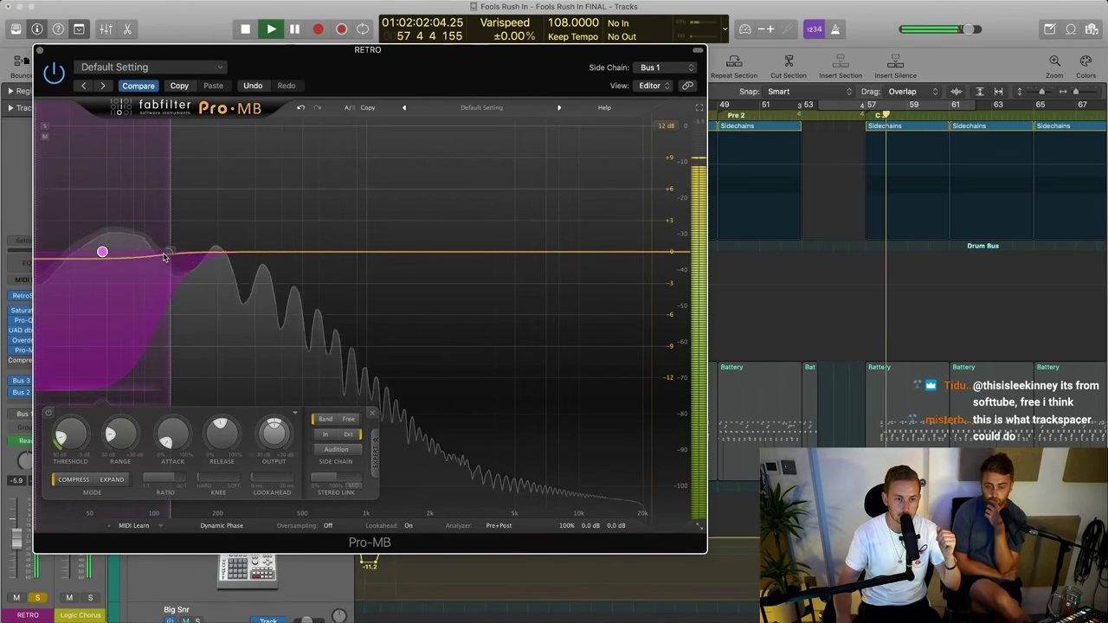
left_click_drag(171, 252, 204, 256)
left_click_drag(121, 436, 122, 450)
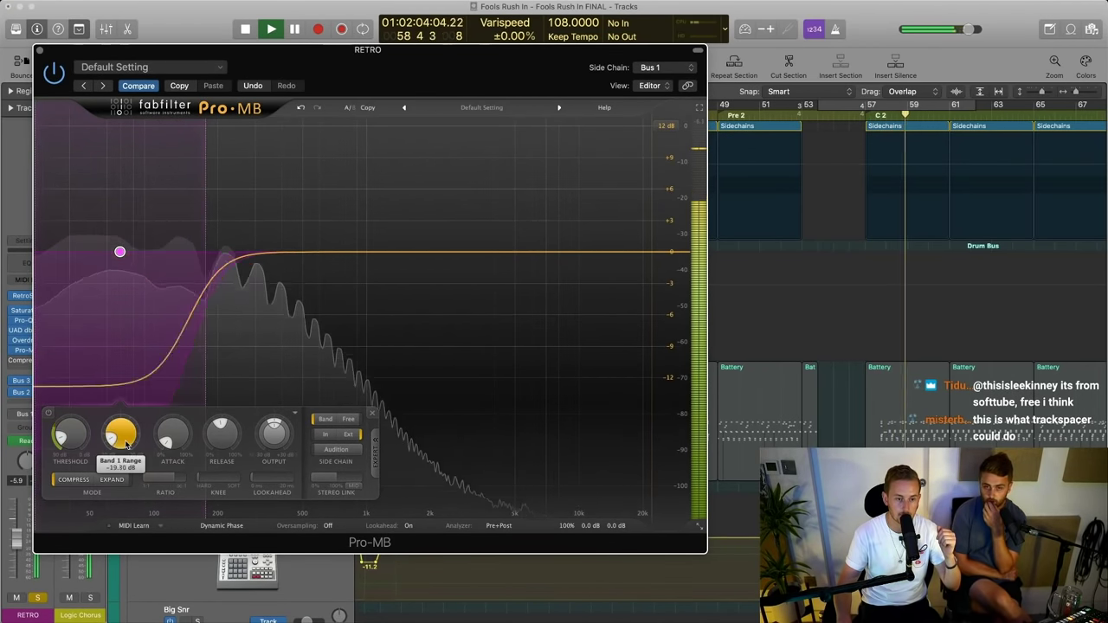
left_click_drag(225, 433, 225, 442)
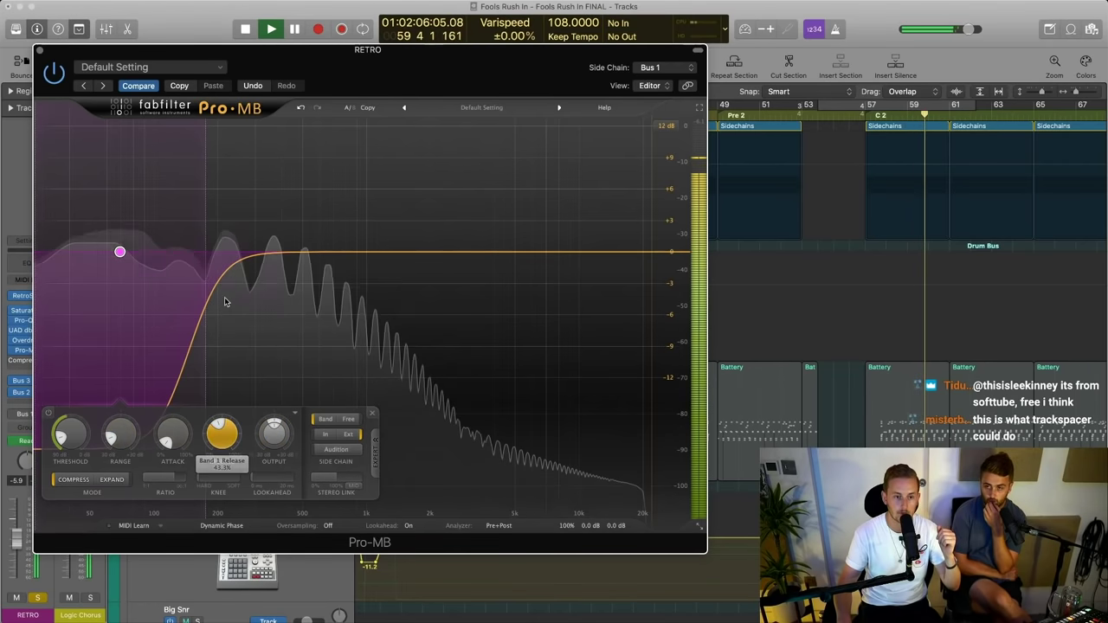
mouse_move(205, 263)
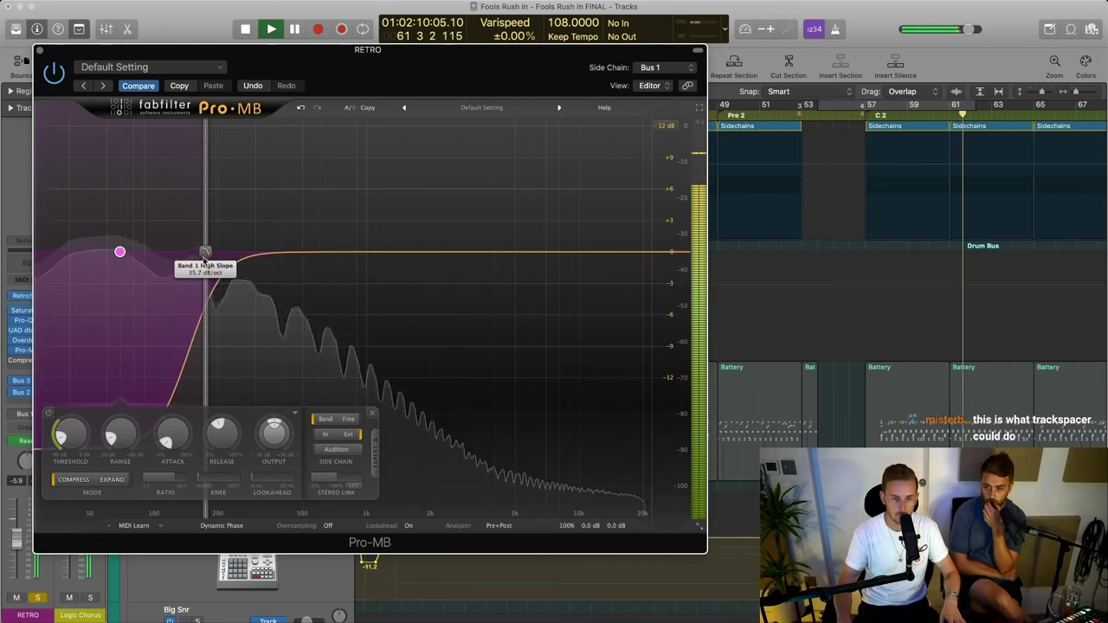
key("space")
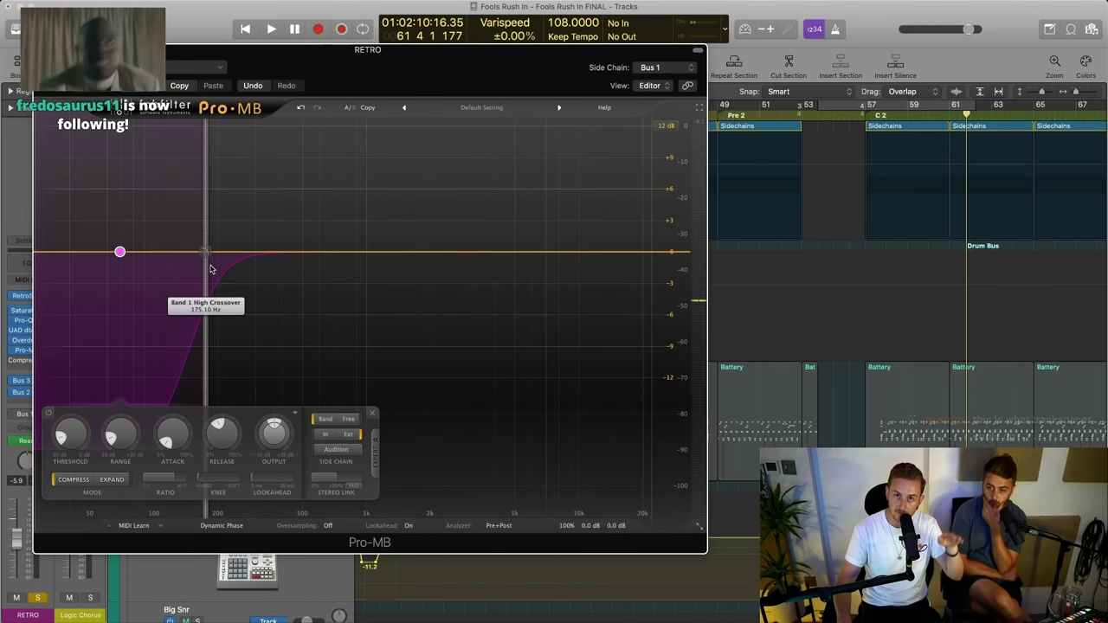
Revert Pro-MB's low-band edits, reactivate the Compressor, and close both plug-in windows
left_click(150, 90)
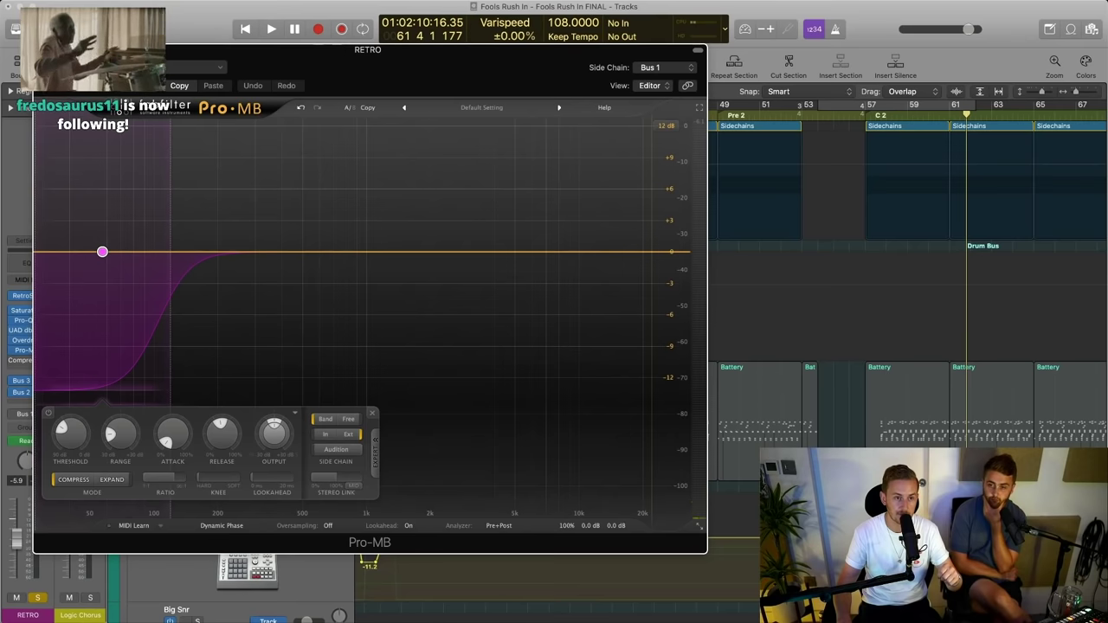
key("super+w")
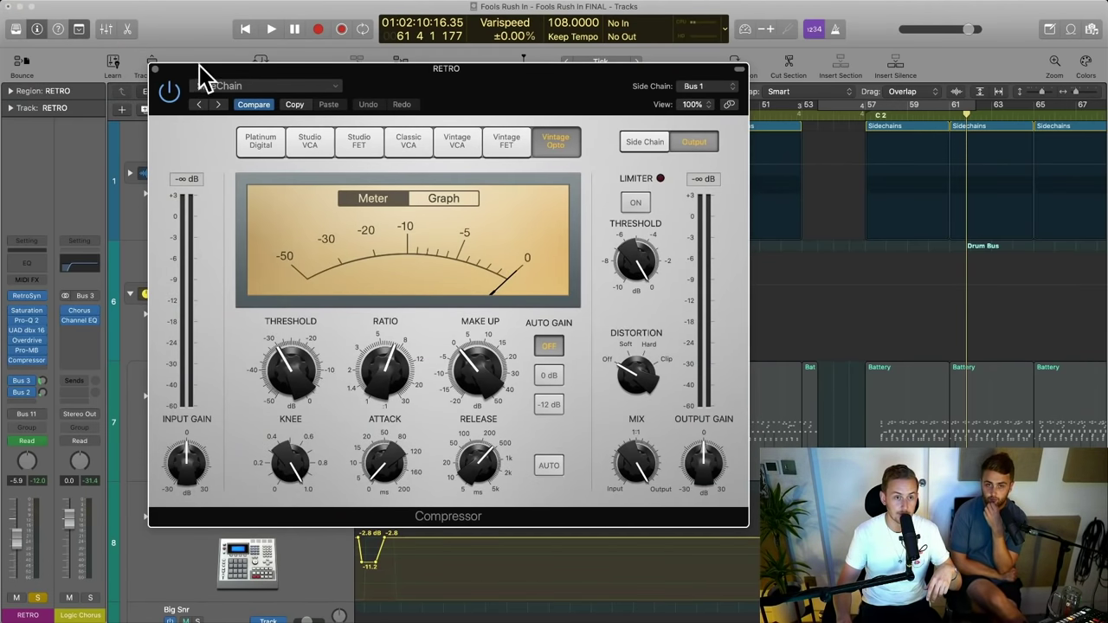
left_click(155, 70)
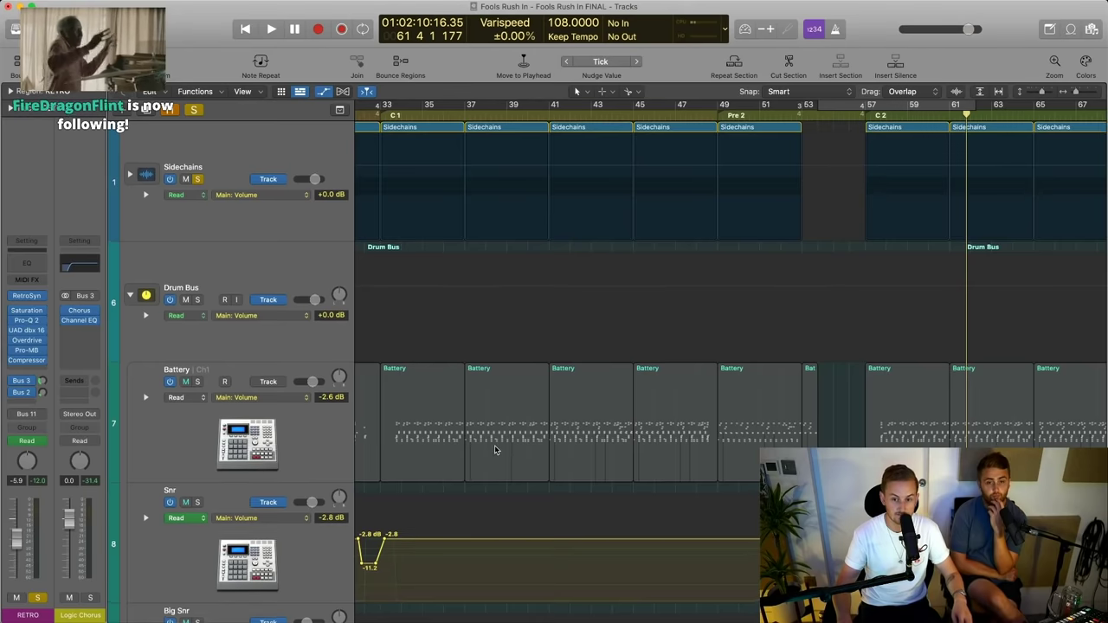
Hide the track automation, reduce the track heights, and clear all track solos
scroll(494, 444, "down", 3)
key("a")
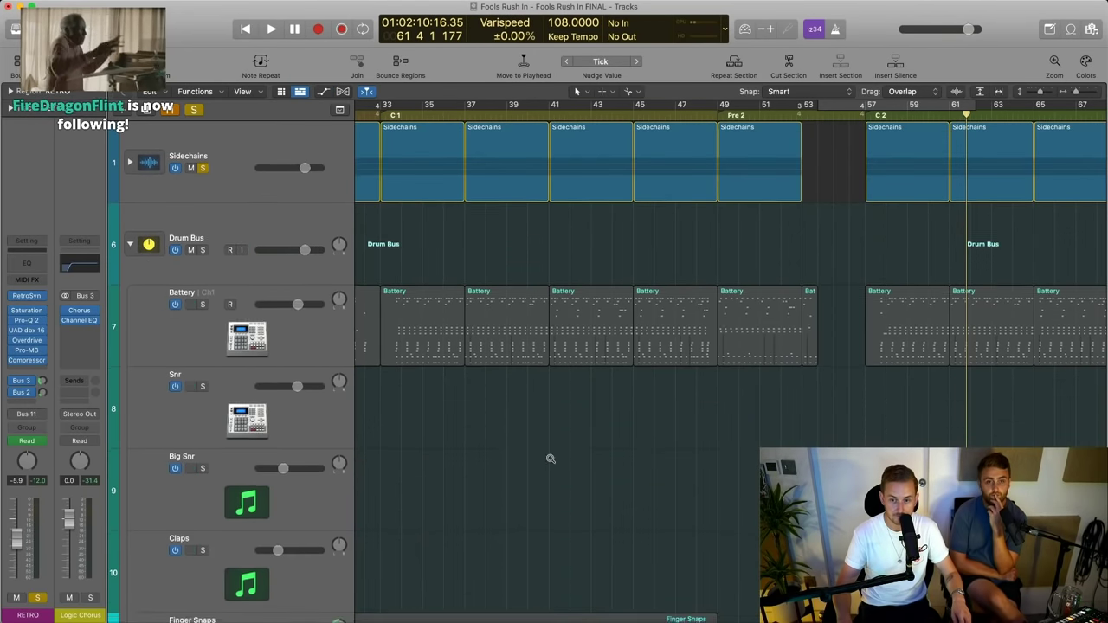
key("super+Up")
scroll(521, 352, "down", 3)
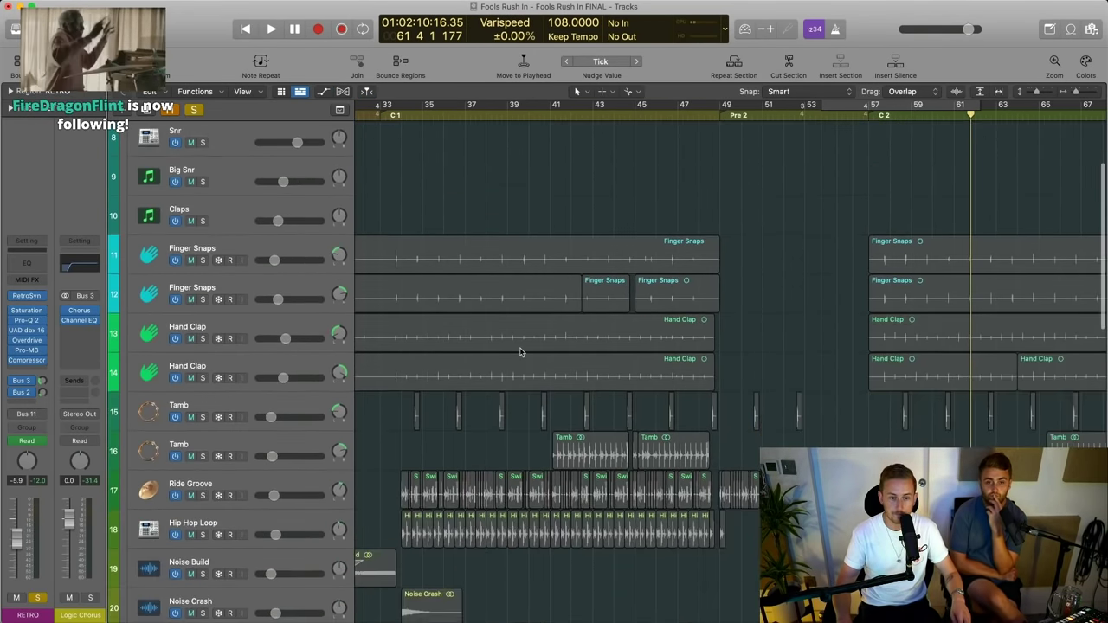
key("super+Up")
left_click(193, 109)
scroll(695, 395, "down", 3)
scroll(694, 395, "down", 6)
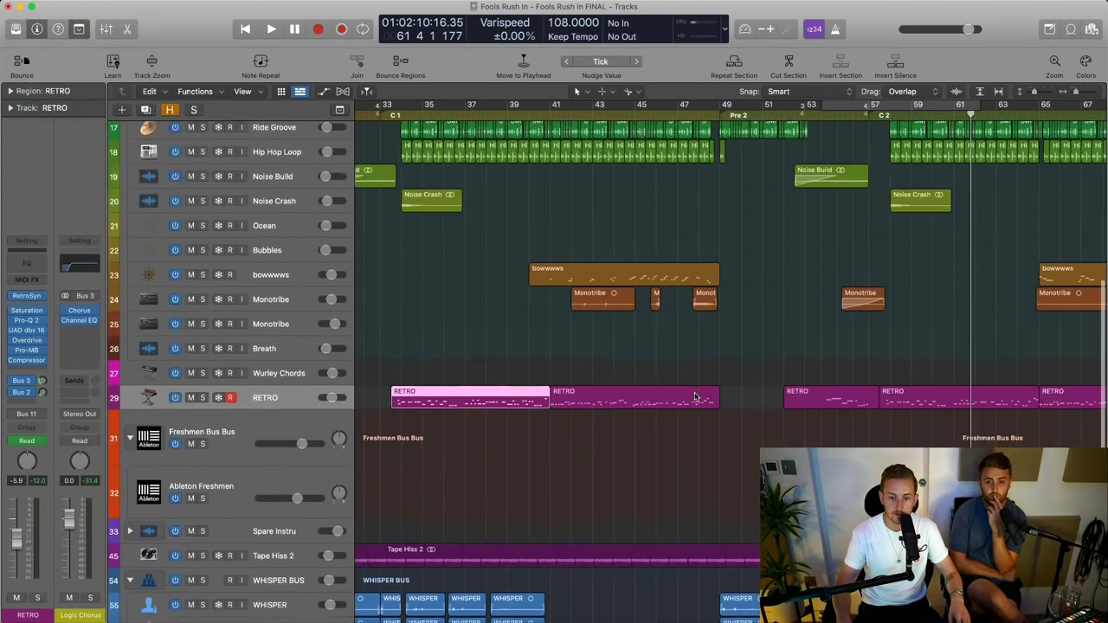
Zoom out to the whole arrangement, reveal the hidden tracks, and select the Keyscape Rhodes track
scroll(694, 395, "down", 3)
scroll(694, 395, "up", 5)
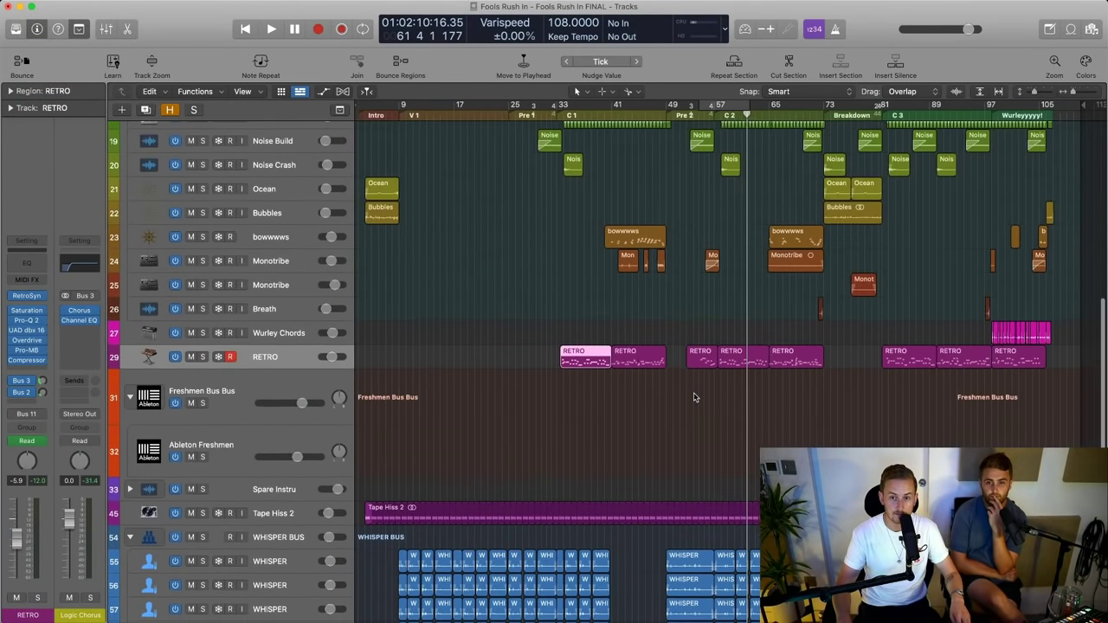
scroll(694, 396, "left", 2)
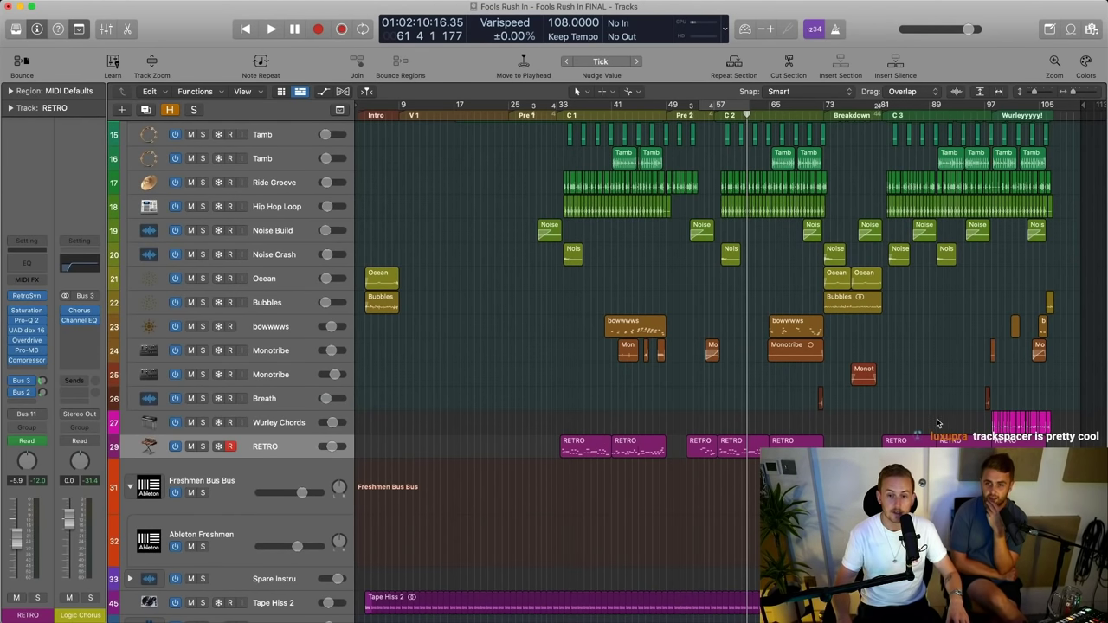
scroll(927, 422, "up", 3)
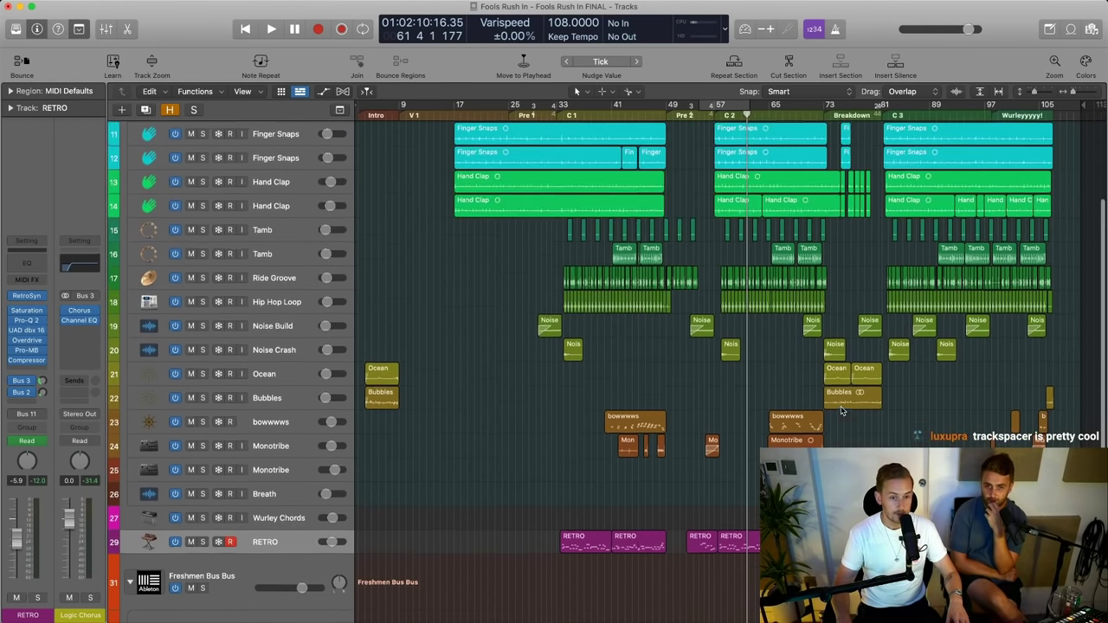
left_click(172, 110)
scroll(275, 407, "down", 5)
left_click(276, 411)
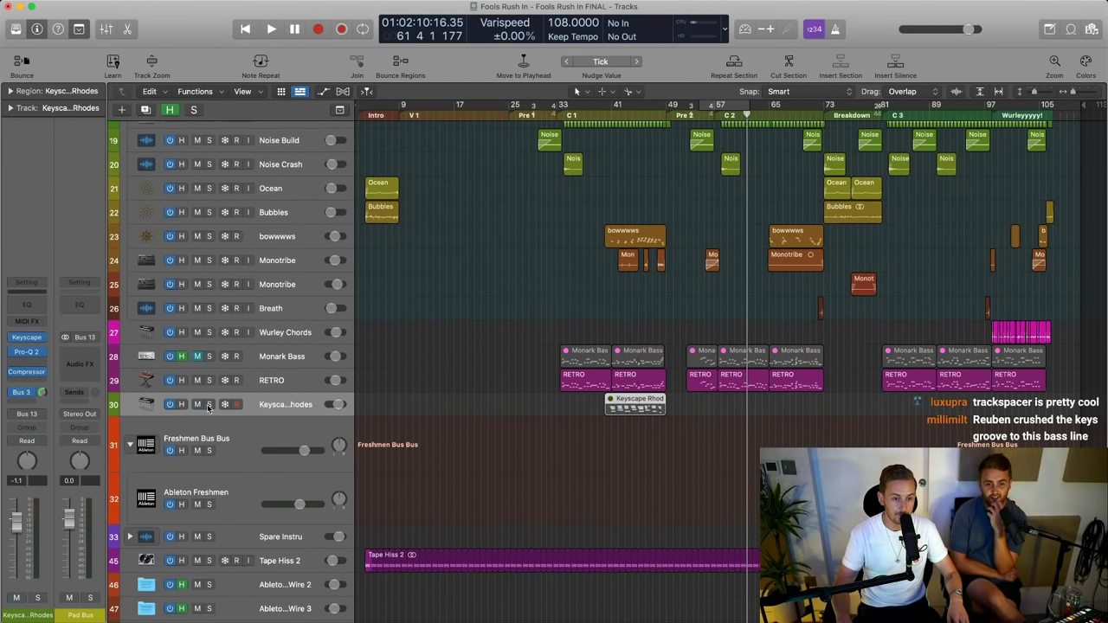
Solo the Keyscape Rhodes track and unmute its region before Pre 2
left_click(209, 404)
key("z")
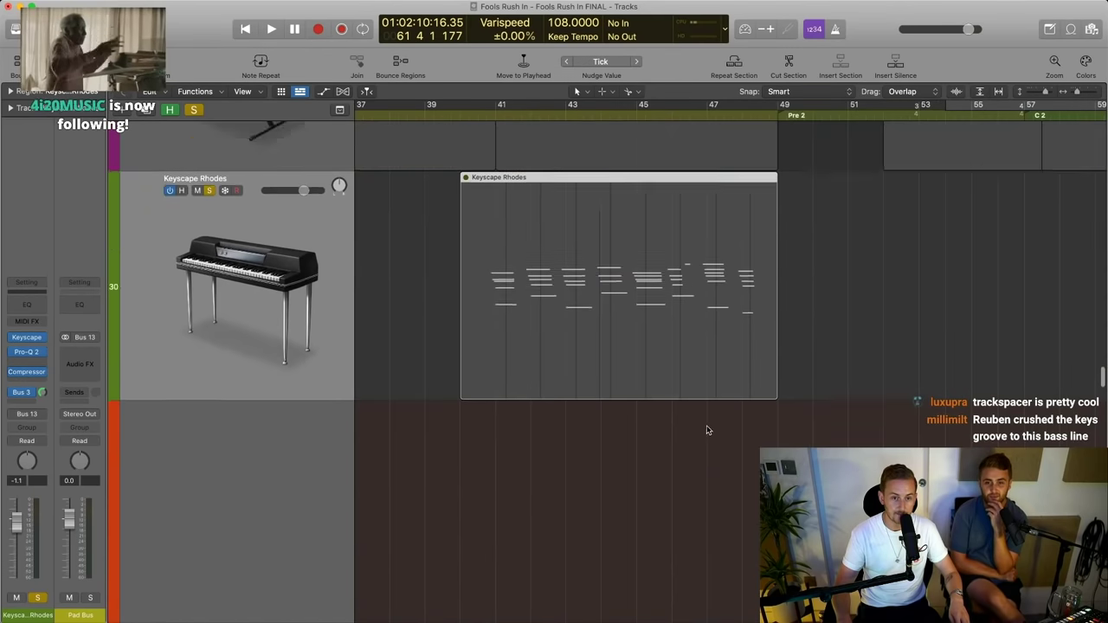
key("z")
left_click(657, 322)
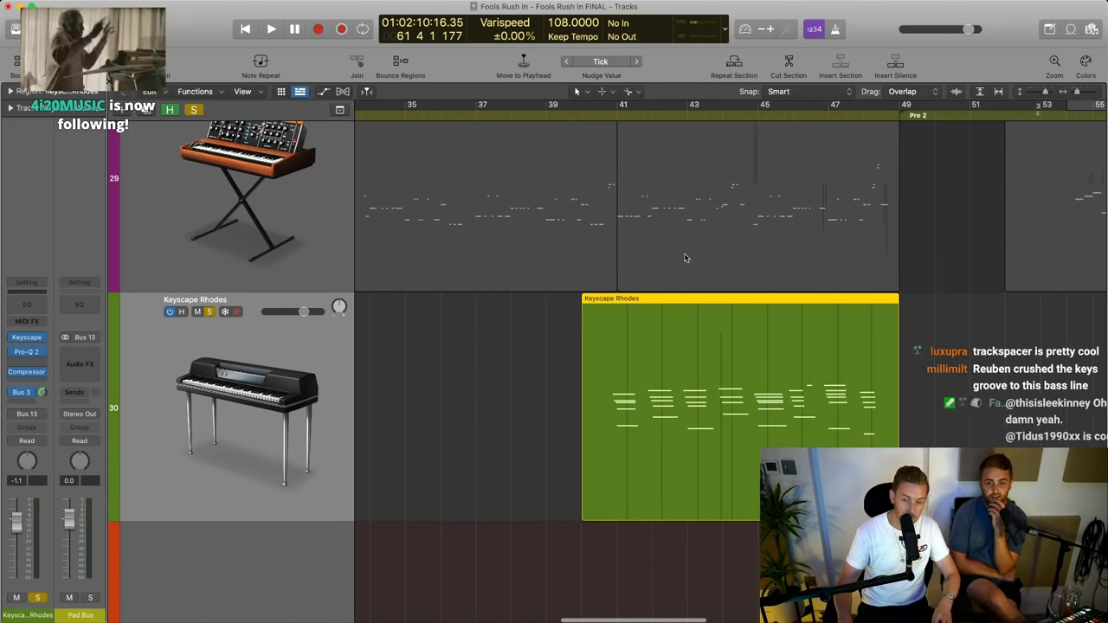
Play the Keyscape Rhodes region from its start and reset the track's volume to 0.0 dB
key("shift+space")
left_click(509, 453)
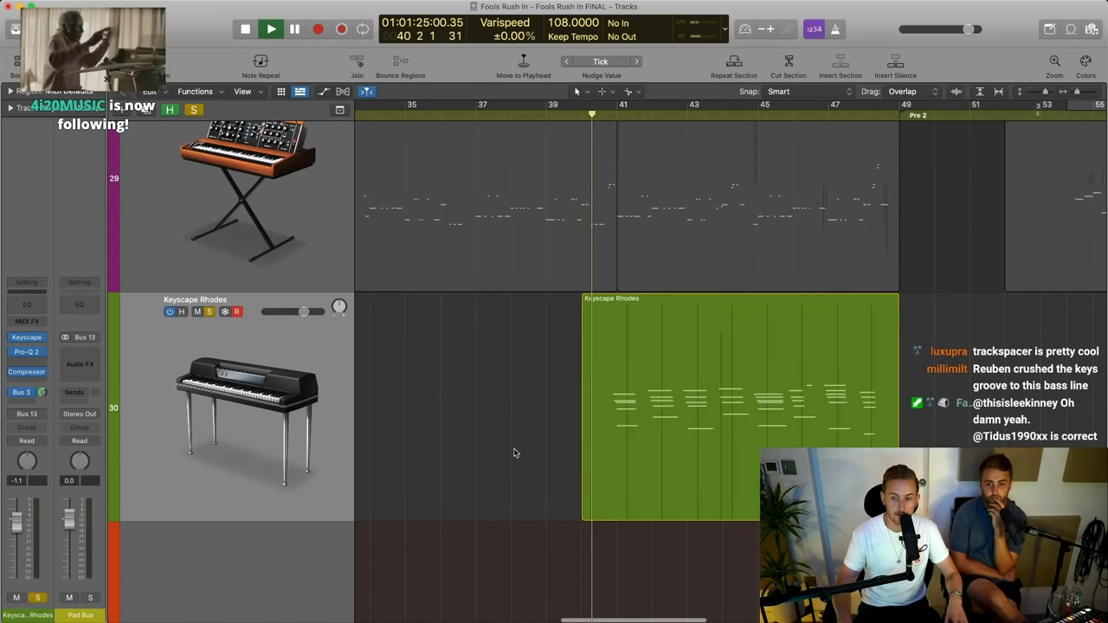
left_click(303, 312, "alt")
scroll(526, 538, "down", 3)
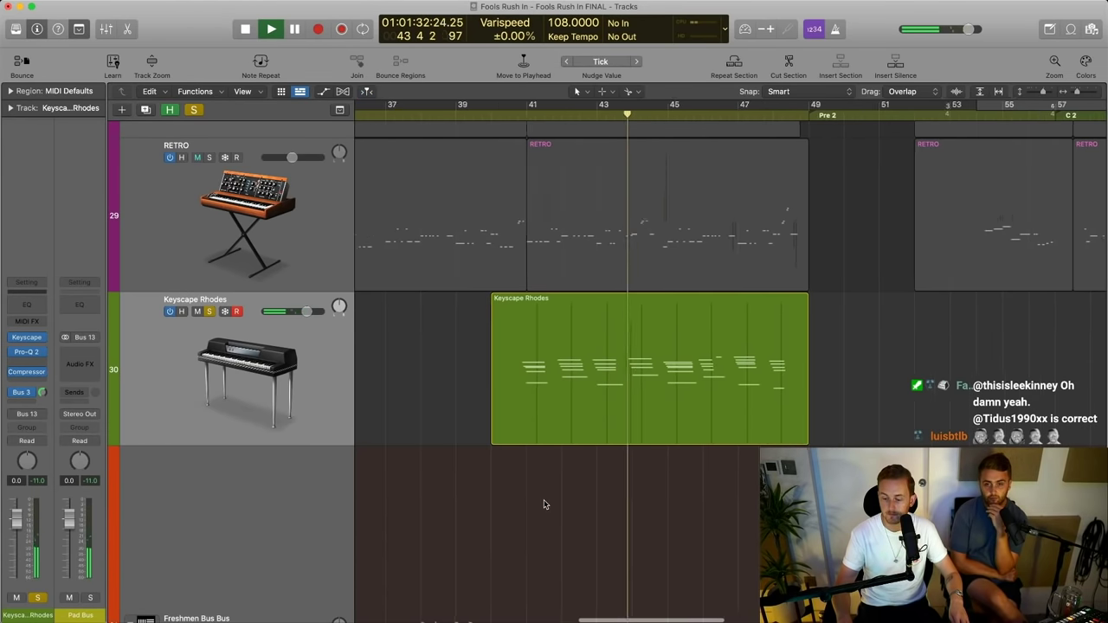
Open the Keyscape Rhodes region in the Piano Roll, fit its notes to the view, and enlarge the editor
key("p")
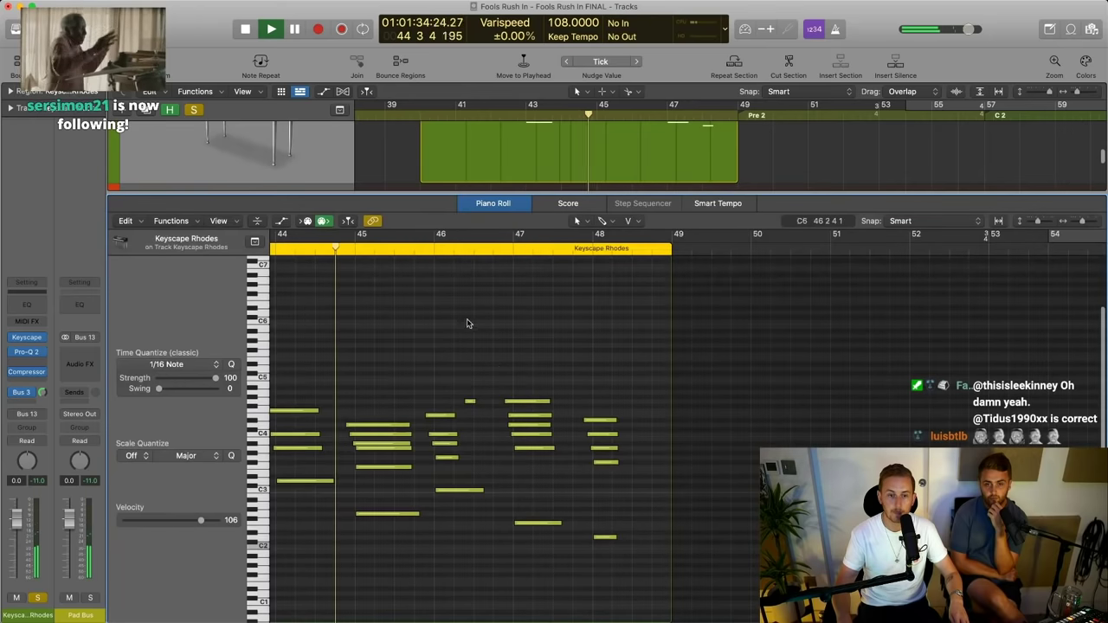
left_click_drag(411, 340, 840, 606)
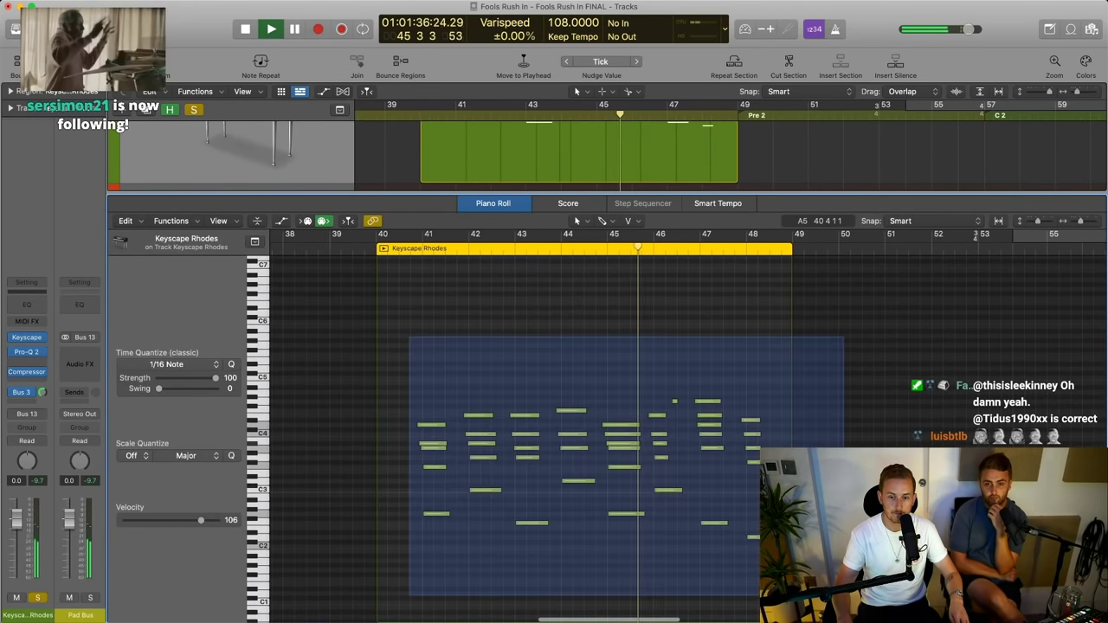
key("z")
scroll(838, 571, "right", 2)
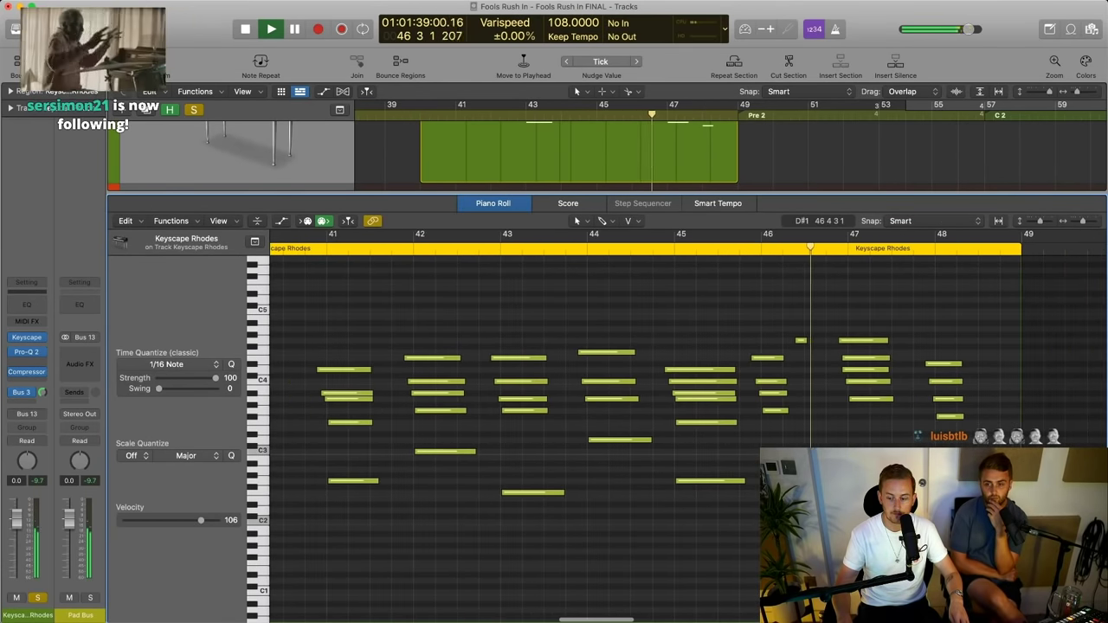
scroll(838, 571, "down", 3)
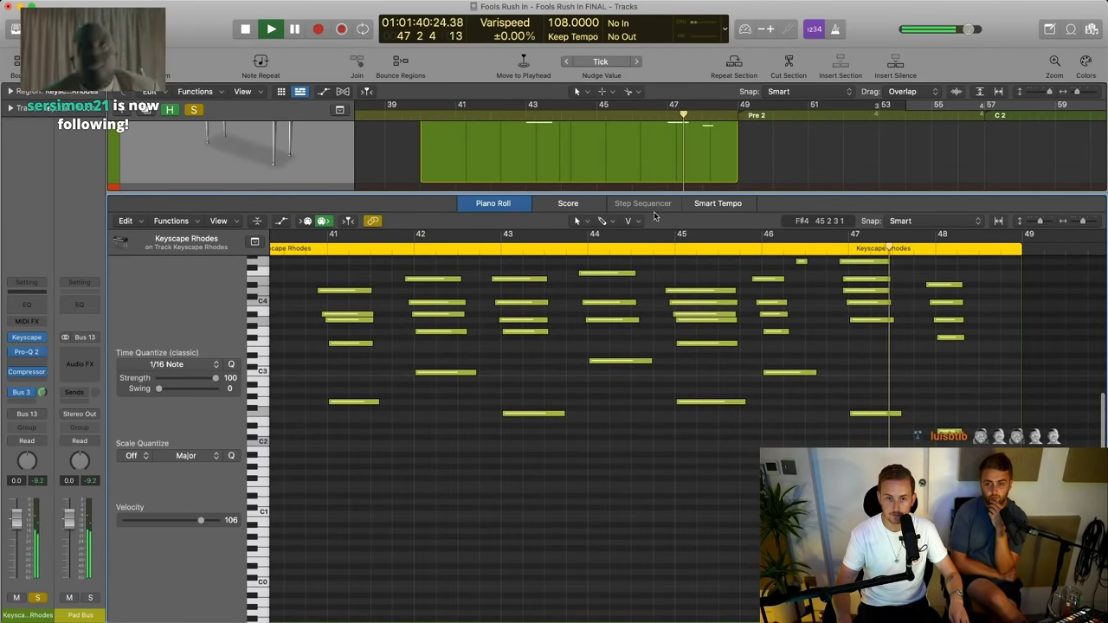
left_click_drag(644, 194, 644, 154)
scroll(575, 500, "up", 2)
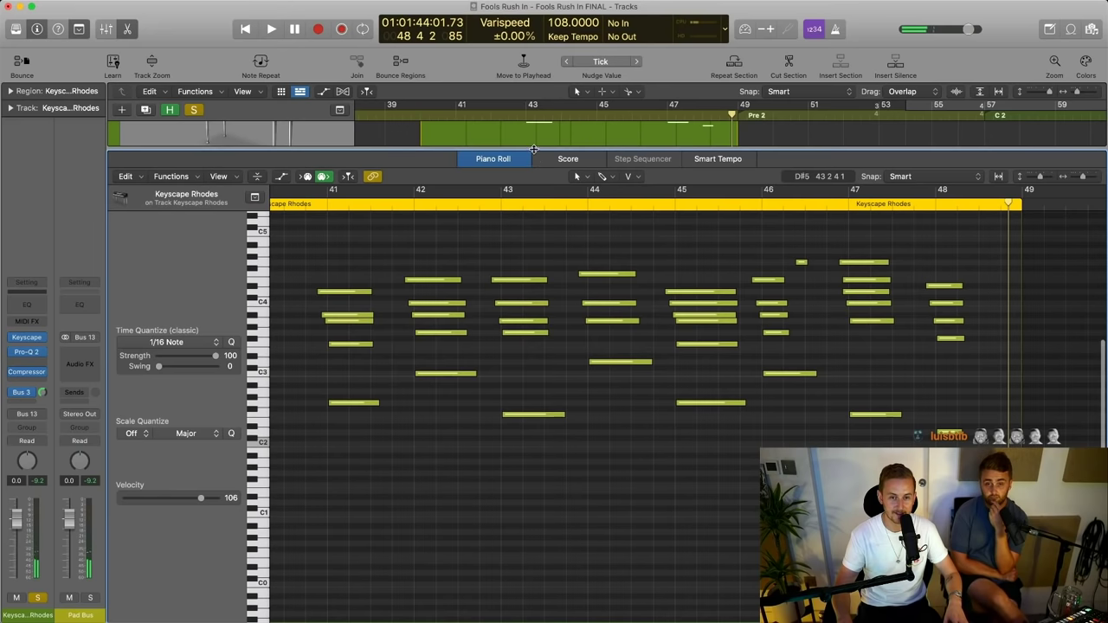
Close the Piano Roll and play the Keyscape Rhodes region from around bar 40
key("e")
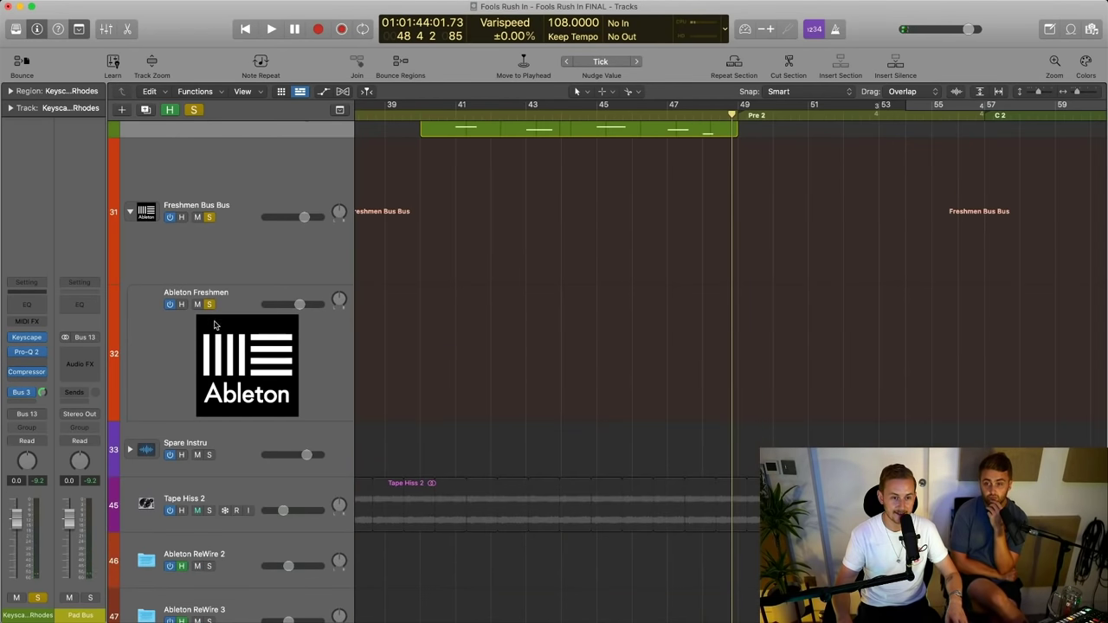
scroll(494, 373, "up", 4)
key("space")
left_click(435, 125)
left_click(437, 116)
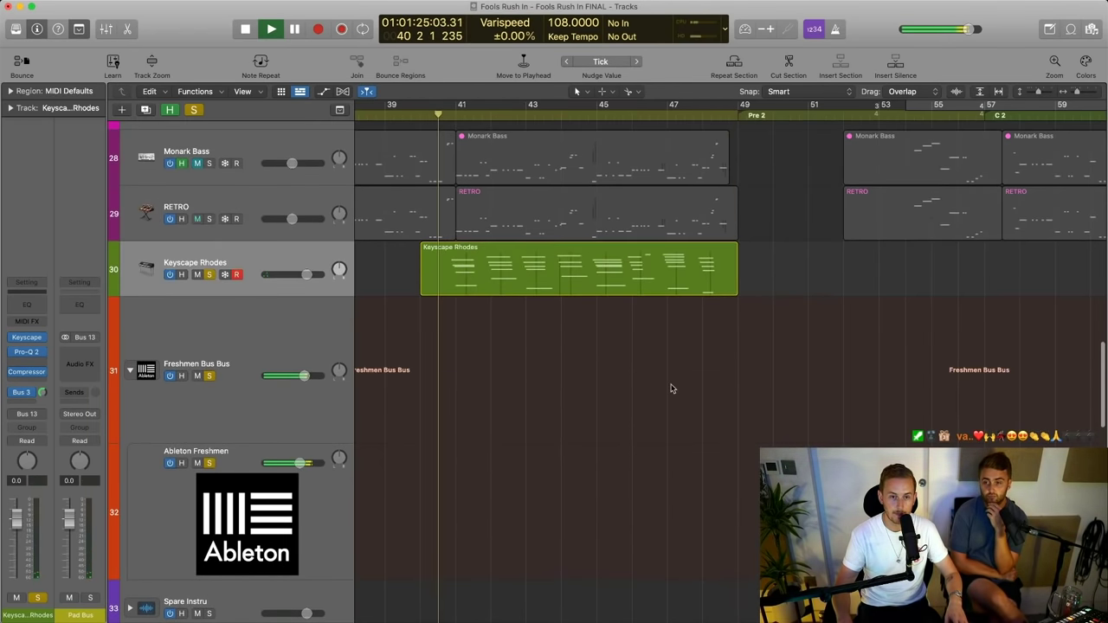
Raise the Keyscape Rhodes volume to 2.0 dB and turn off solo to hear it with the full mix, then stop playback
scroll(704, 451, "left", 3)
mouse_move(318, 284)
left_mouse_down()
mouse_move(337, 279)
mouse_move(301, 279)
left_mouse_up()
key("s")
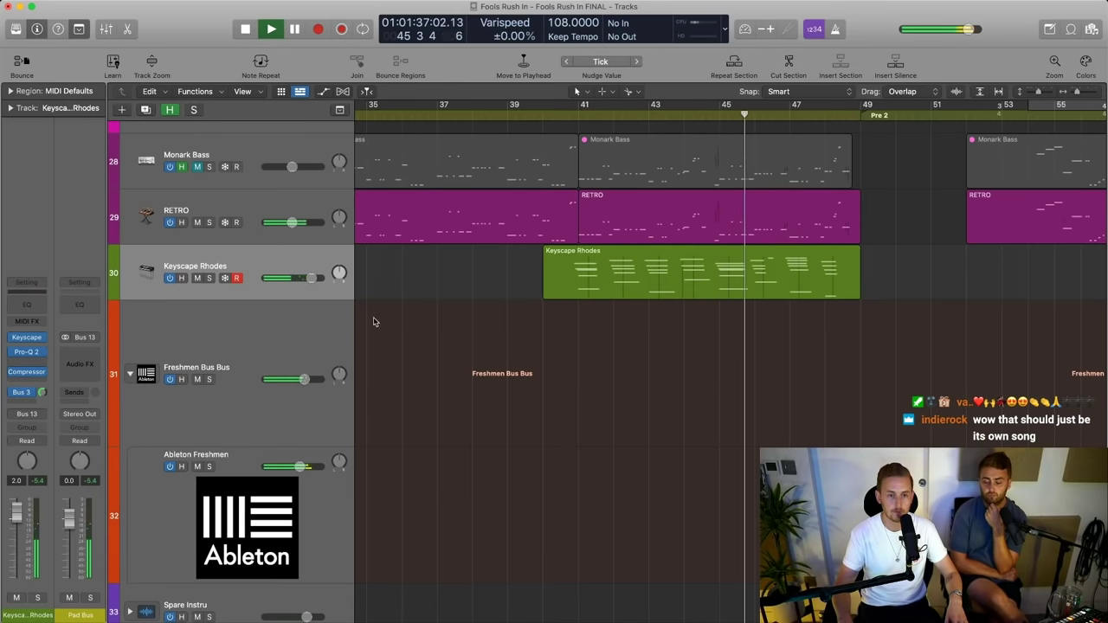
scroll(421, 343, "up", 1)
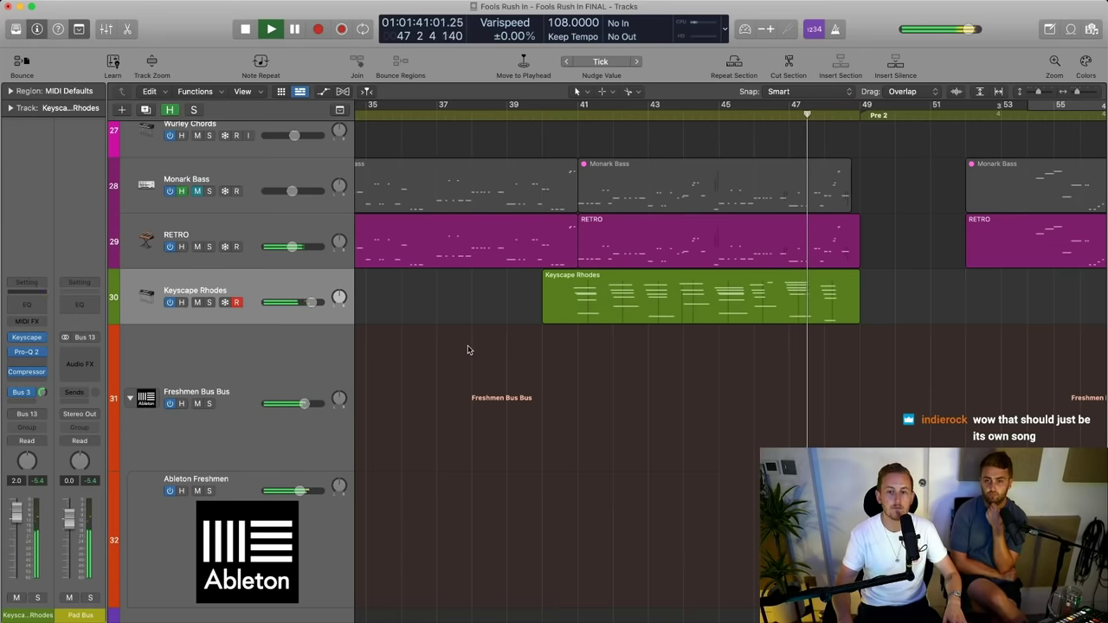
key("space")
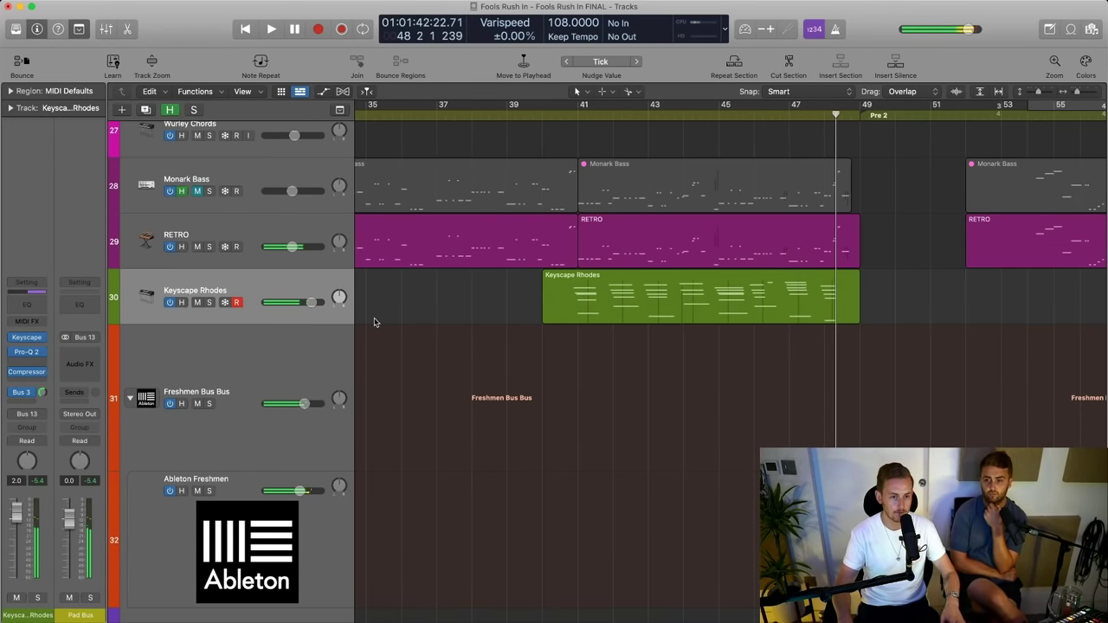
Switch off the Keyscape Rhodes track and flag it as hidden
left_click(168, 303)
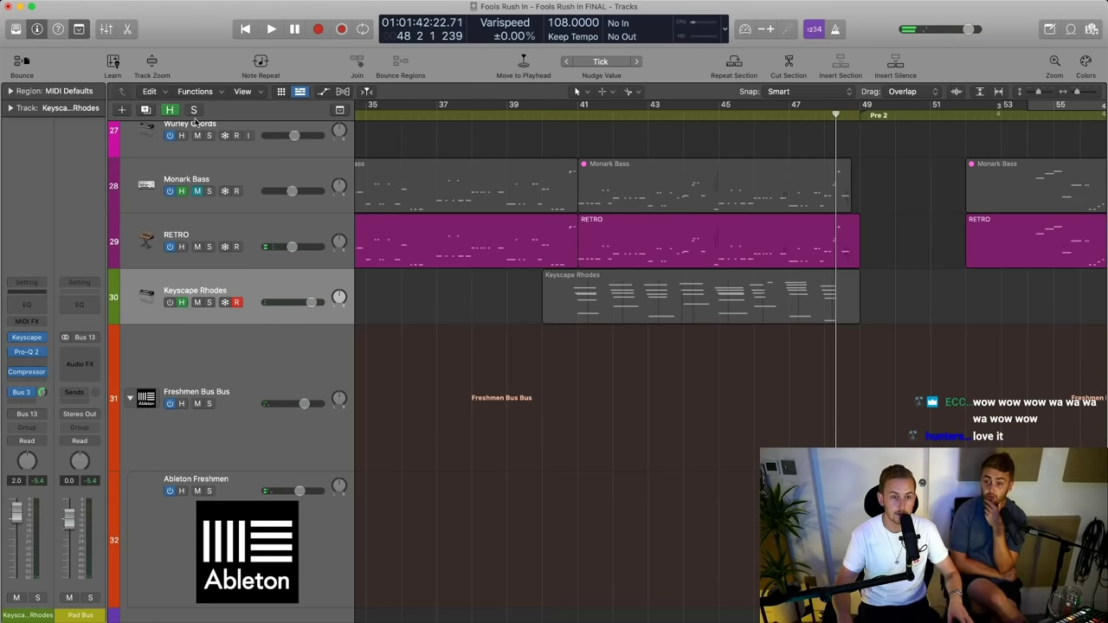
scroll(505, 373, "down", 3)
scroll(502, 344, "left", 5)
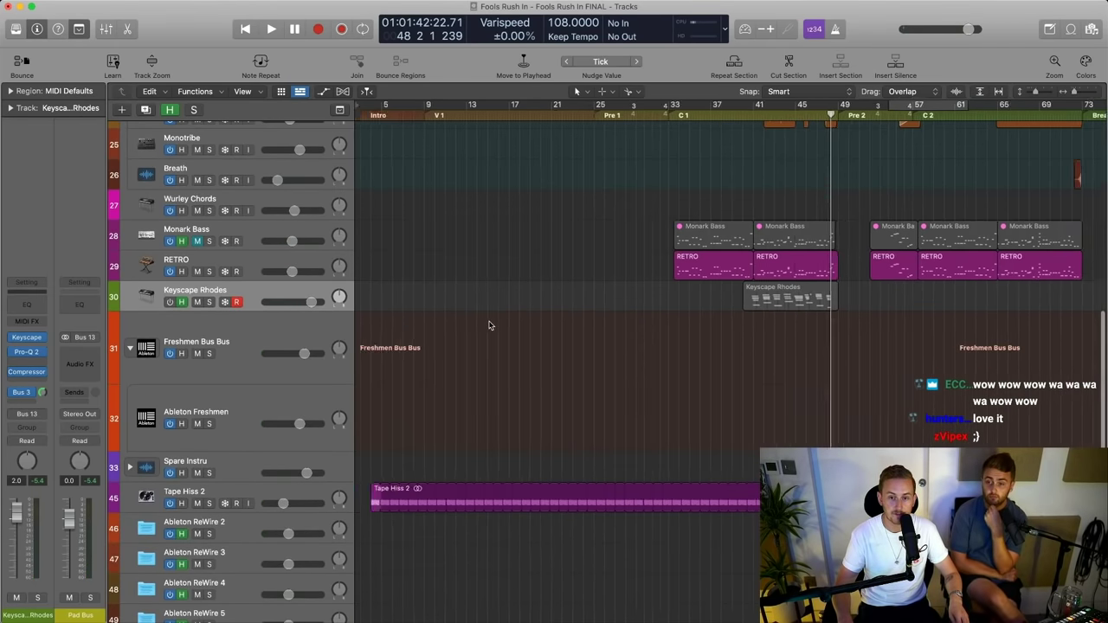
Look over the remaining hidden tracks, from the Monark Bass regions down to the whispers, Wurley Spares and Korg Poly tracks
scroll(510, 286, "right", 3)
left_click_drag(530, 243, 1081, 238)
scroll(981, 271, "right", 2)
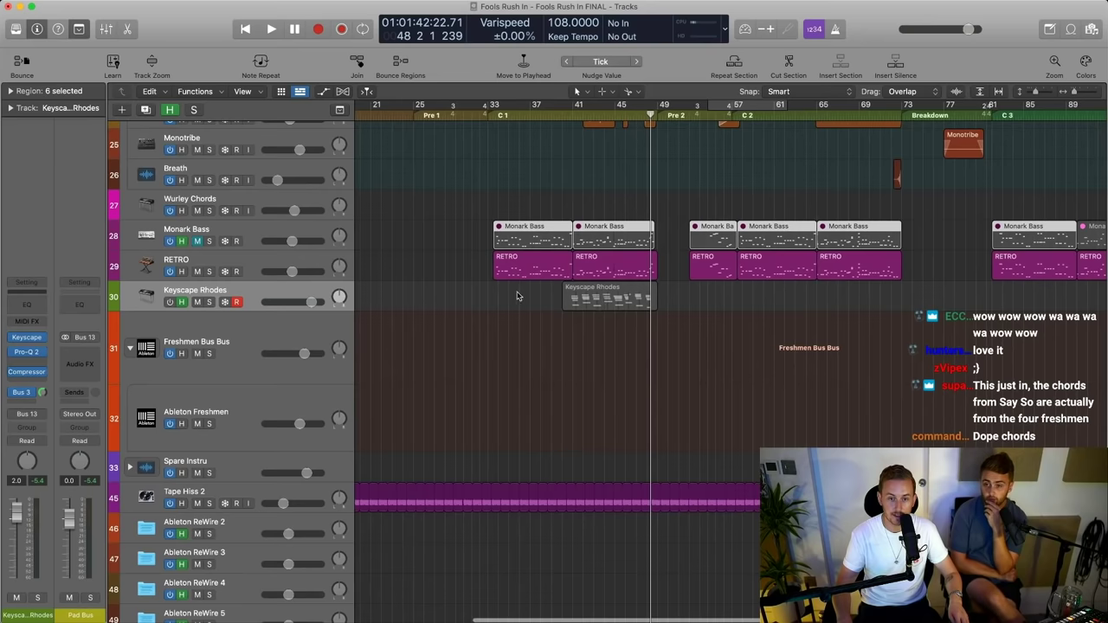
left_click_drag(517, 297, 744, 370)
scroll(745, 370, "up", 10)
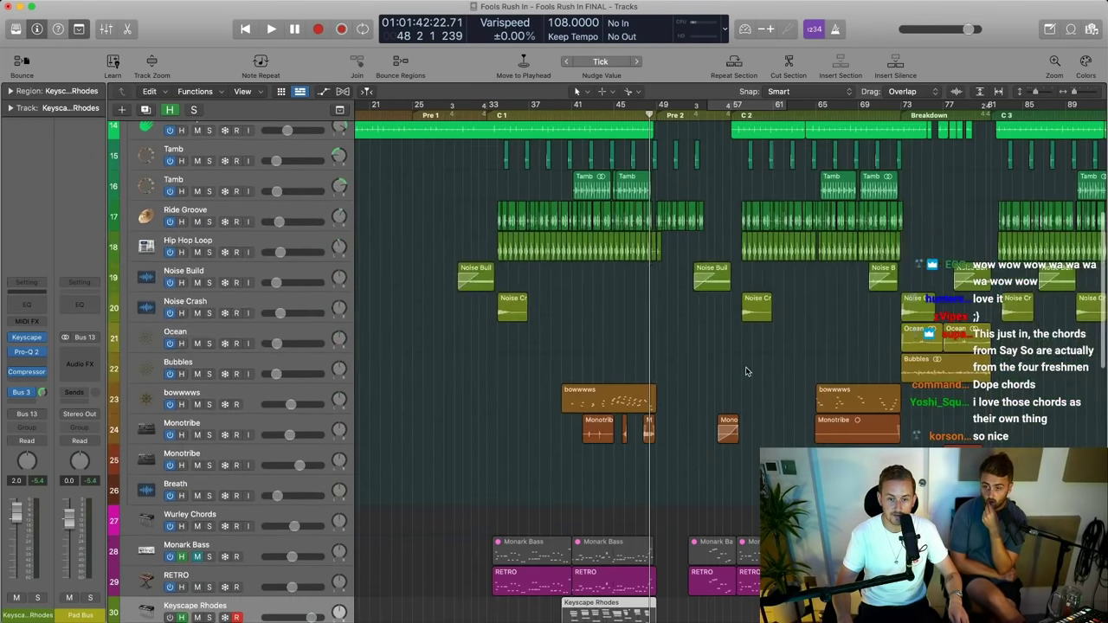
scroll(746, 371, "down", 15)
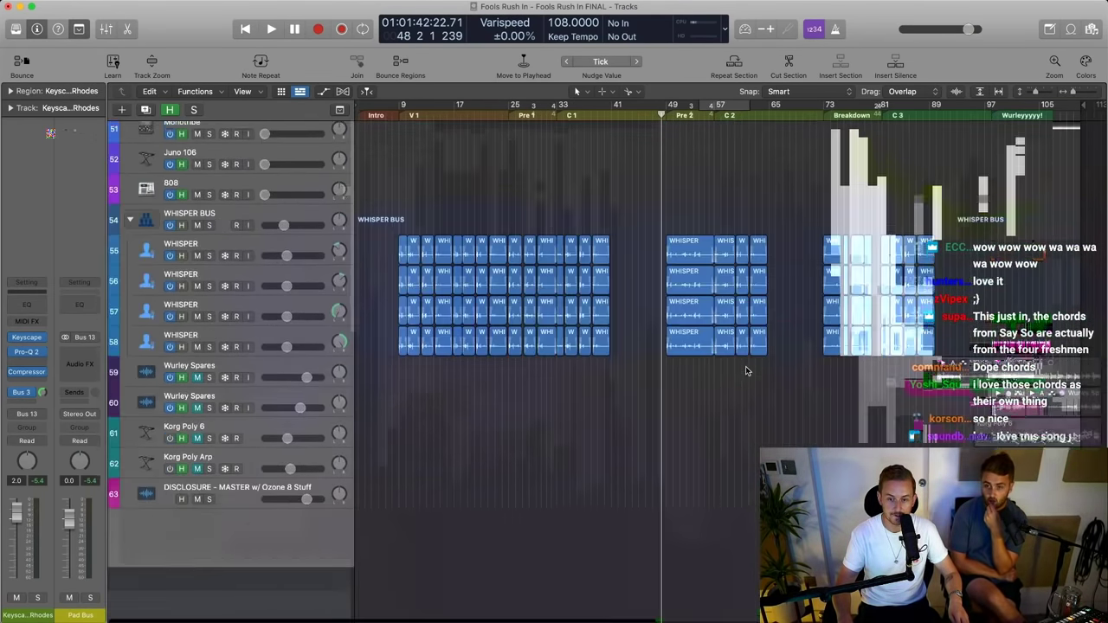
left_click_drag(997, 355, 1104, 511)
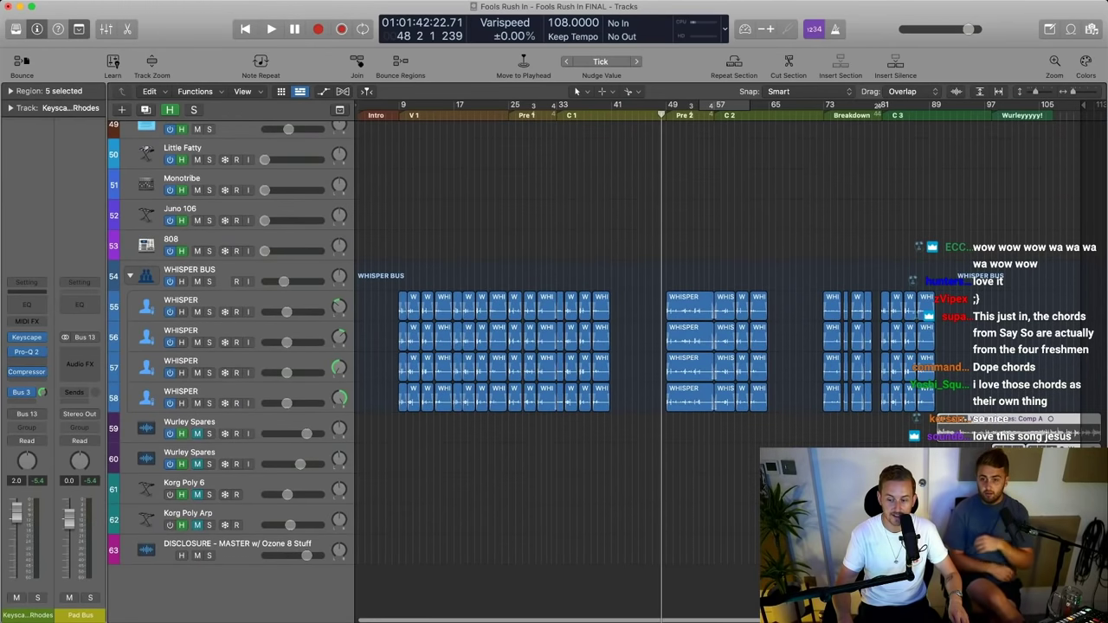
scroll(952, 423, "down", 2)
key("super+Up")
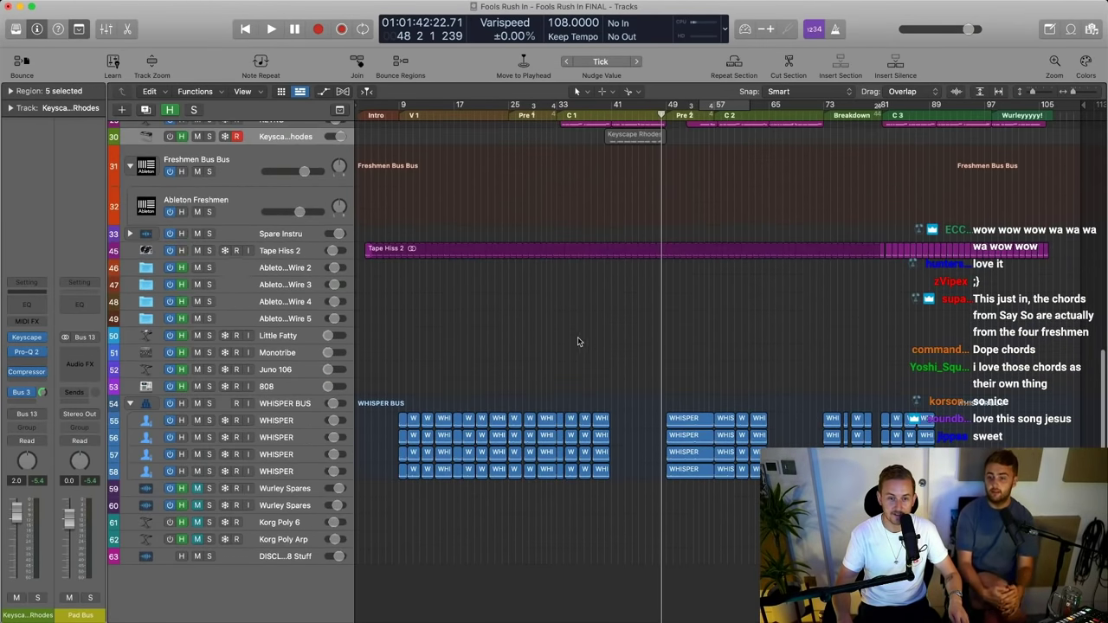
left_click(576, 336)
scroll(577, 336, "up", 4)
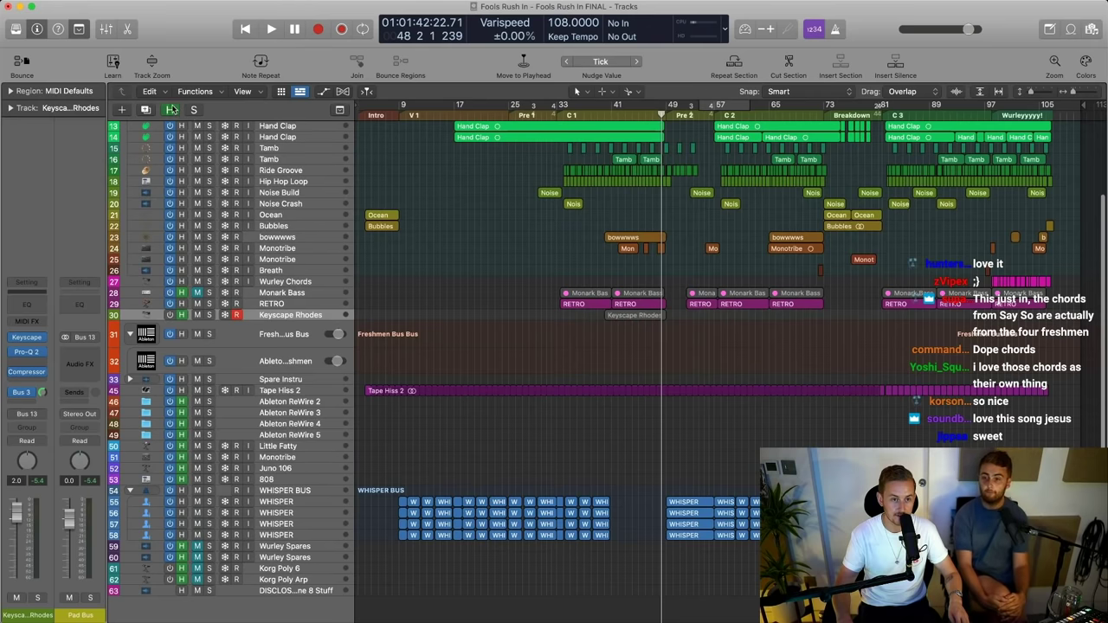
Conceal the flagged tracks and select the Wurley Chords track, zoomed in on its regions in the Wurleyyyyy! section
left_click(171, 109)
left_click(277, 432)
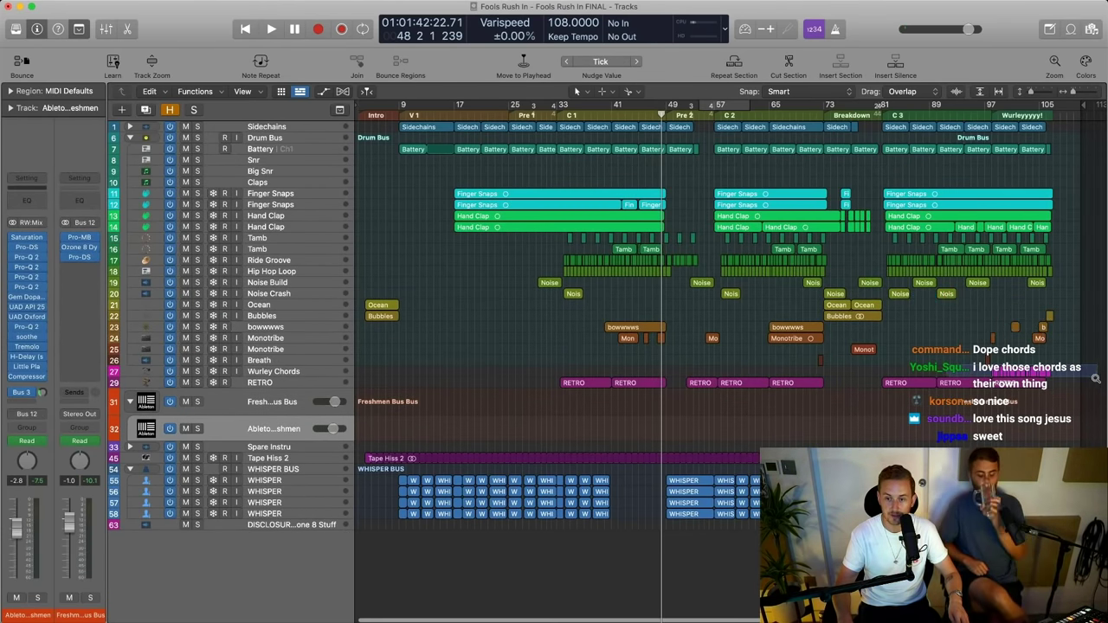
left_click_drag(1098, 378, 1081, 384)
scroll(975, 388, "up", 5)
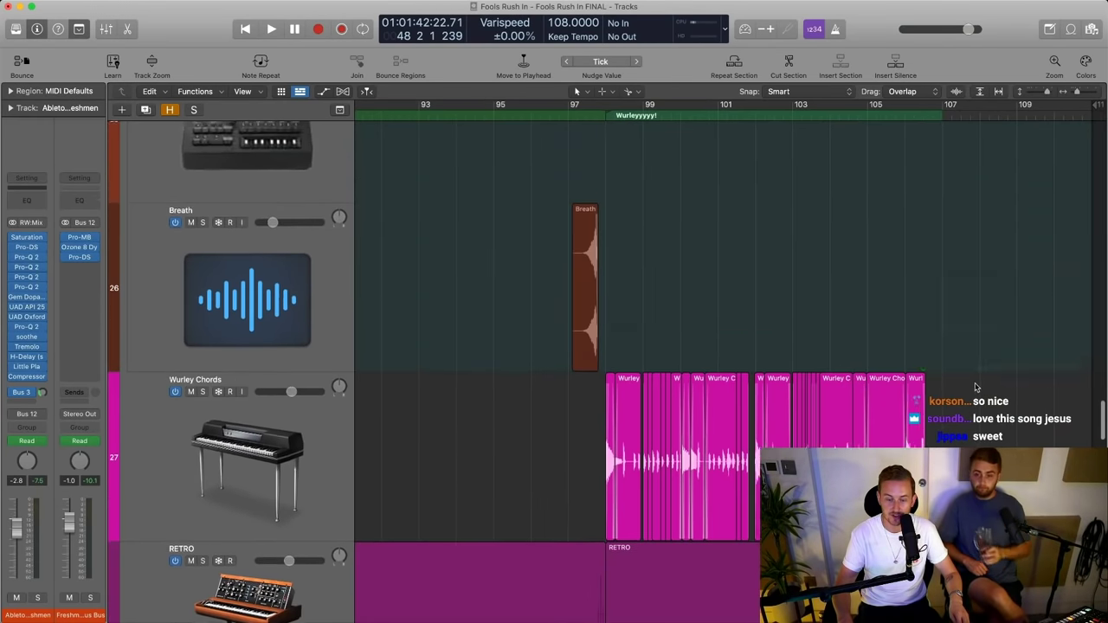
scroll(458, 271, "down", 3)
left_click(328, 273)
left_click(508, 301)
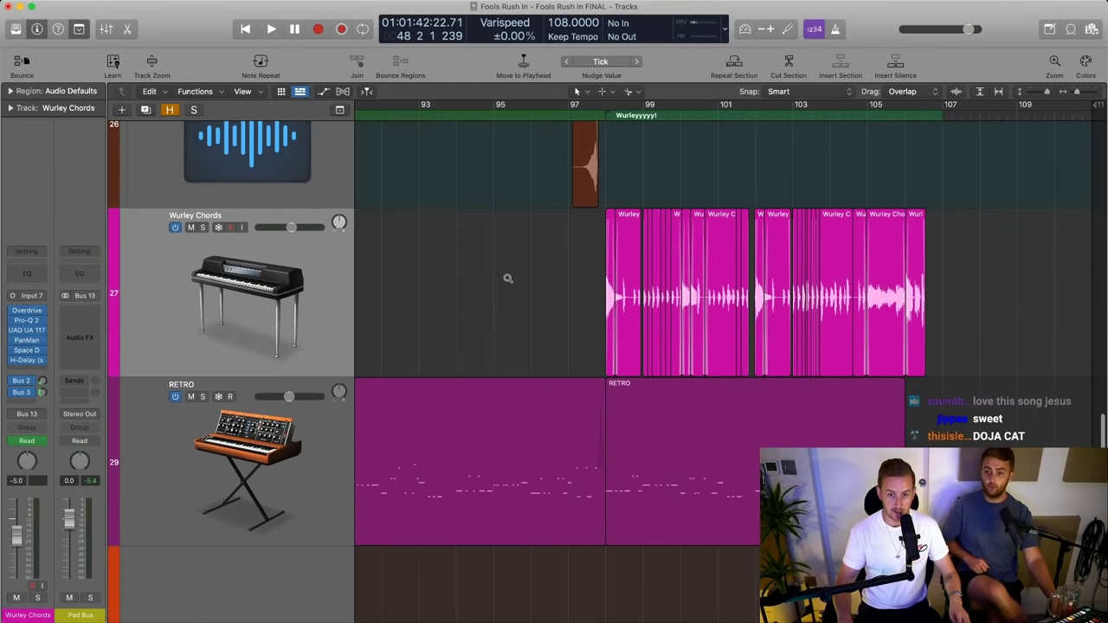
Examine the chopped Wurley Chords audio regions between bars 98 and 106
scroll(508, 278, "up", 1)
scroll(598, 243, "right", 2)
scroll(597, 246, "down", 3)
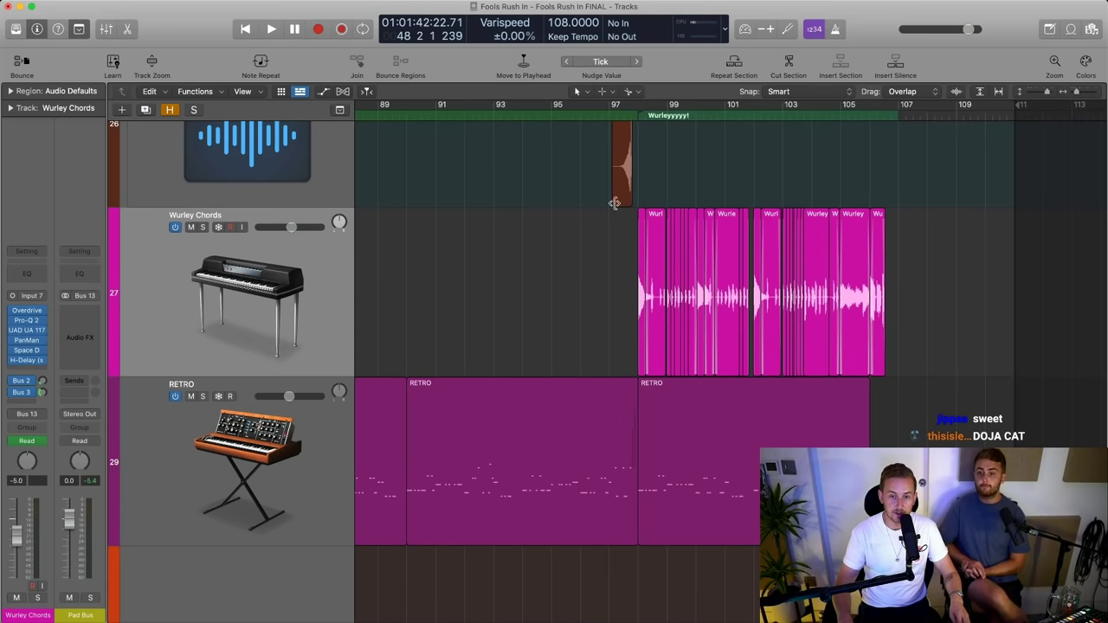
scroll(588, 144, "down", 3)
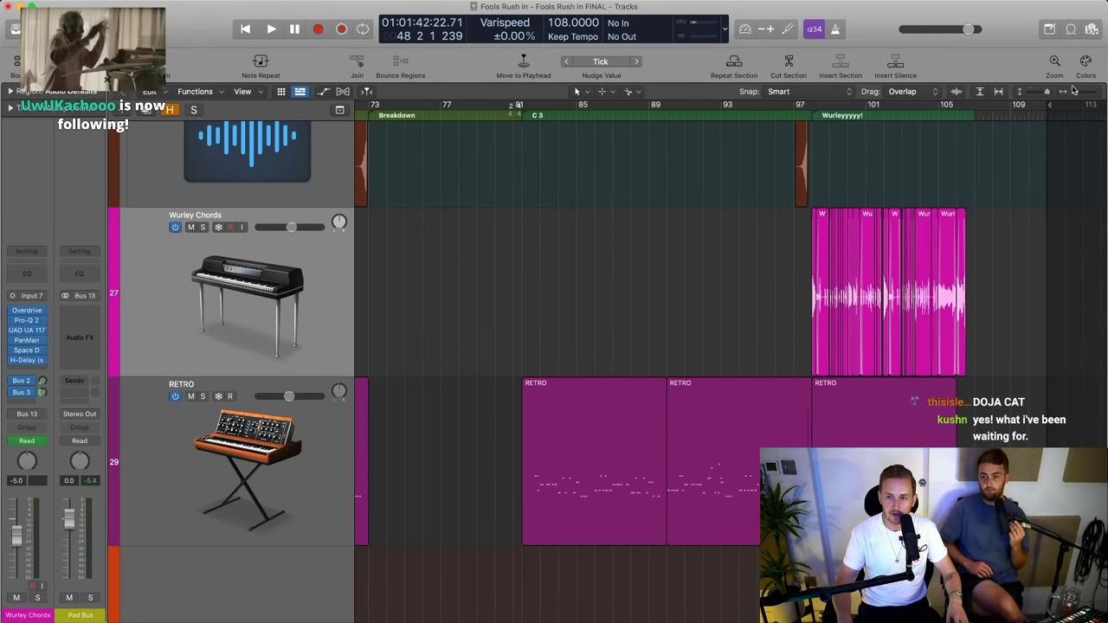
scroll(881, 278, "right", 10)
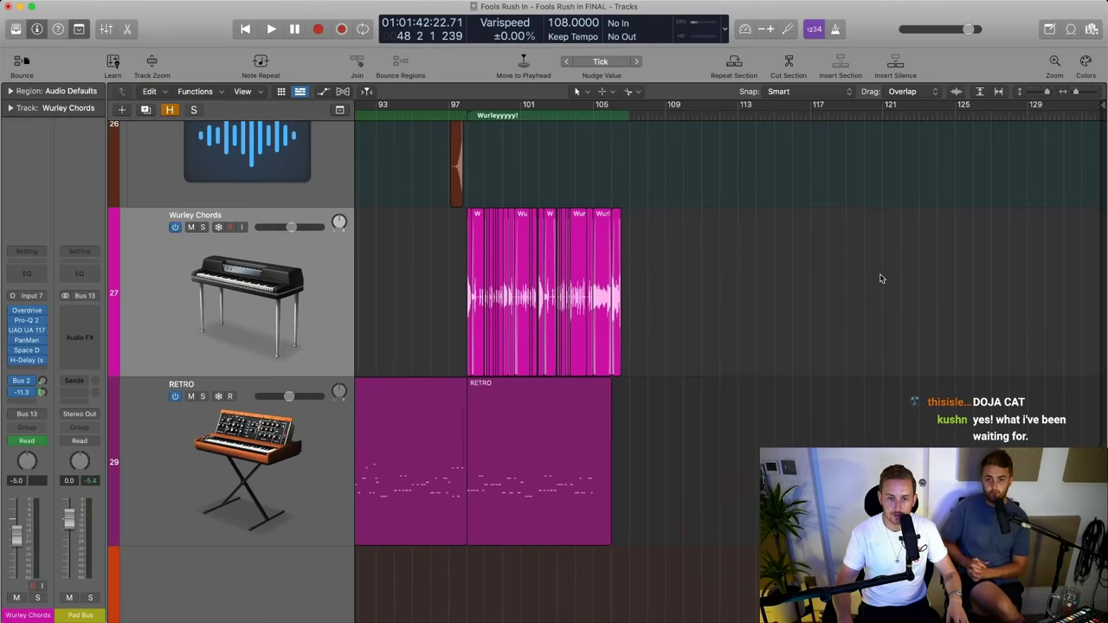
scroll(879, 276, "left", 3)
left_click_drag(507, 212, 797, 322)
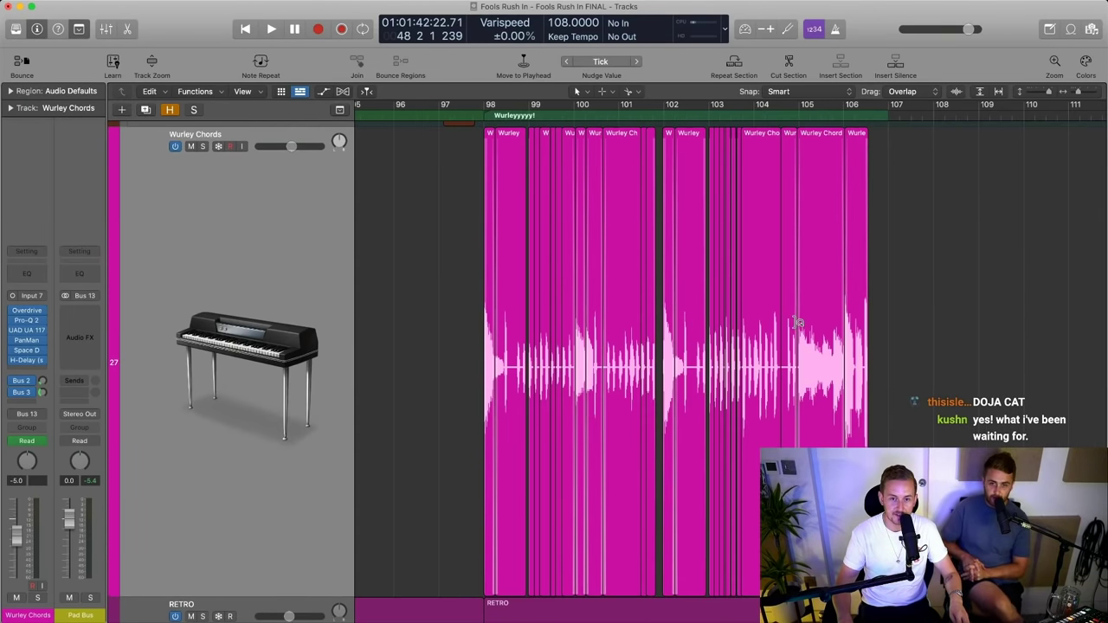
scroll(796, 321, "down", 5)
scroll(788, 316, "left", 2)
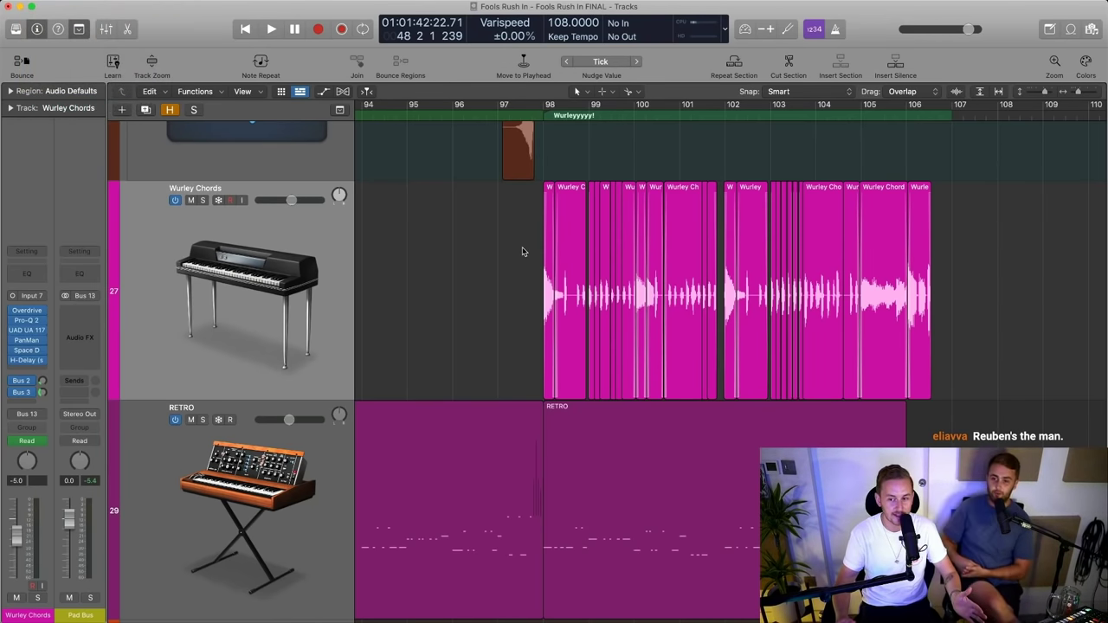
Play the full mix from around bar 94 into the Wurleyyyyy! section, keeping the Wurley Chords and RETRO tracks in view
scroll(522, 252, "left", 3)
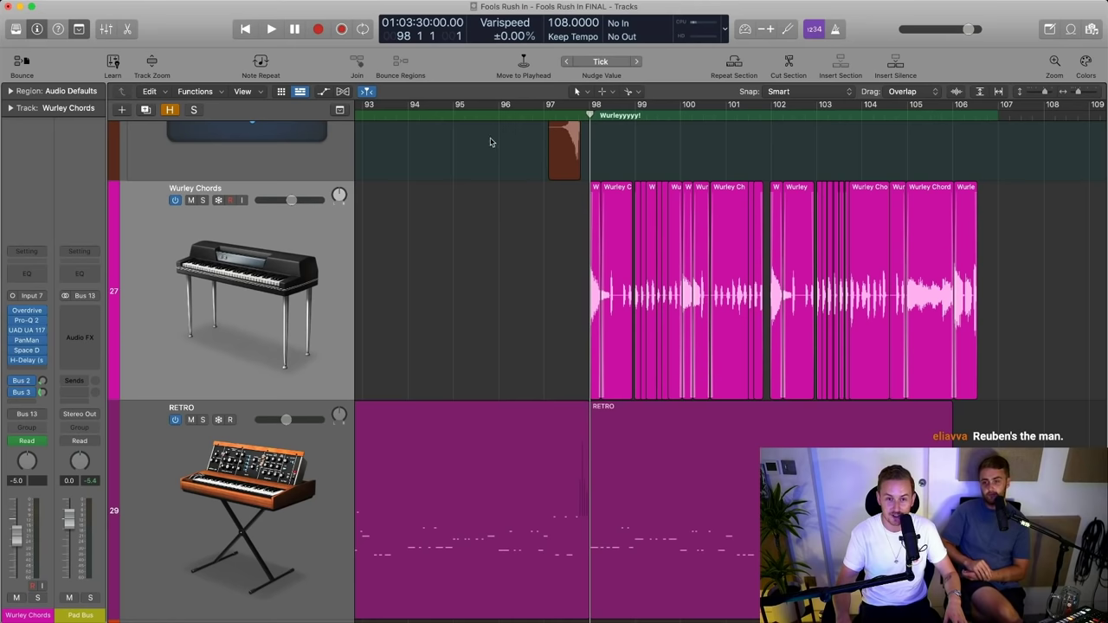
key("space")
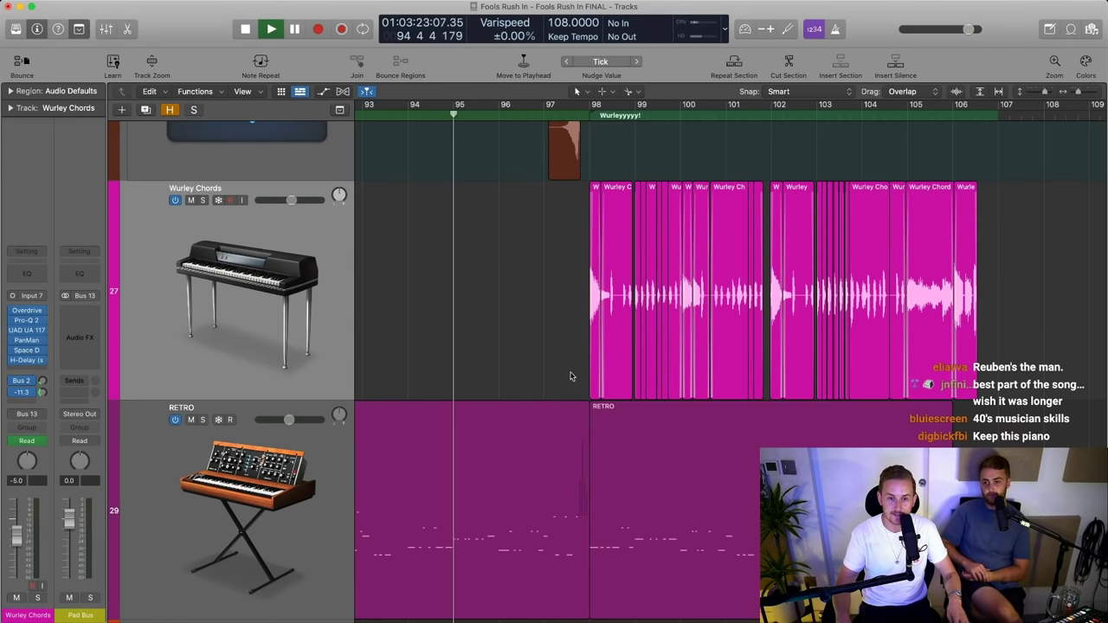
scroll(570, 376, "down", 5)
scroll(546, 346, "up", 4)
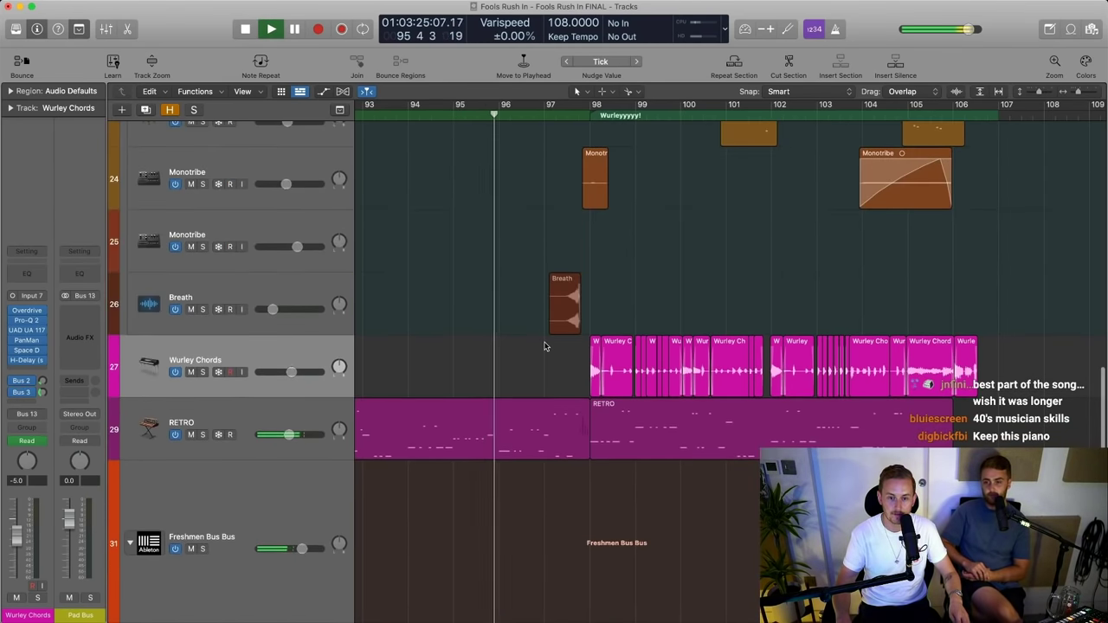
scroll(528, 342, "right", 3)
scroll(467, 322, "down", 3)
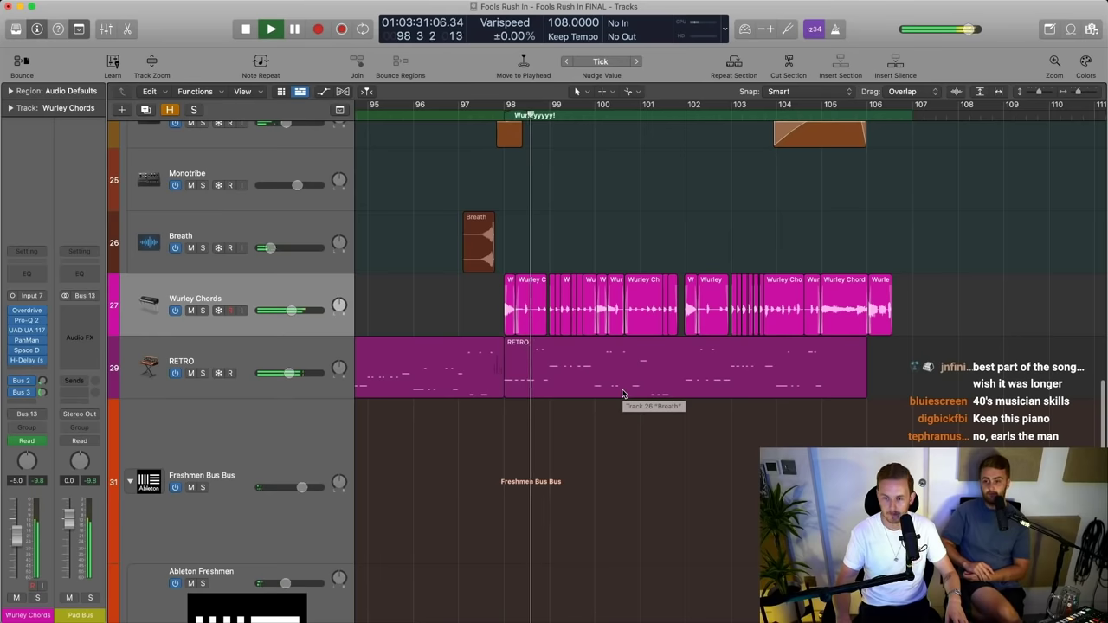
Raise the Wurley Chords volume to -2.6 dB, zoom in on its regions, and stop playback after the last chord
left_click_drag(311, 310, 319, 310)
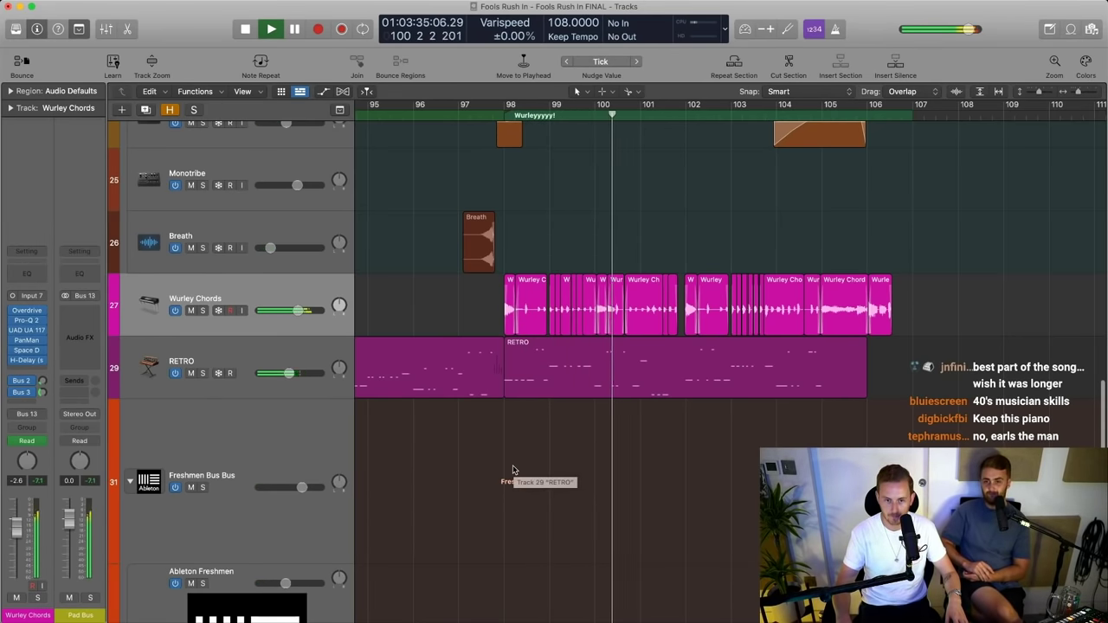
left_click_drag(503, 258, 930, 357)
left_click_drag(929, 408, 929, 409)
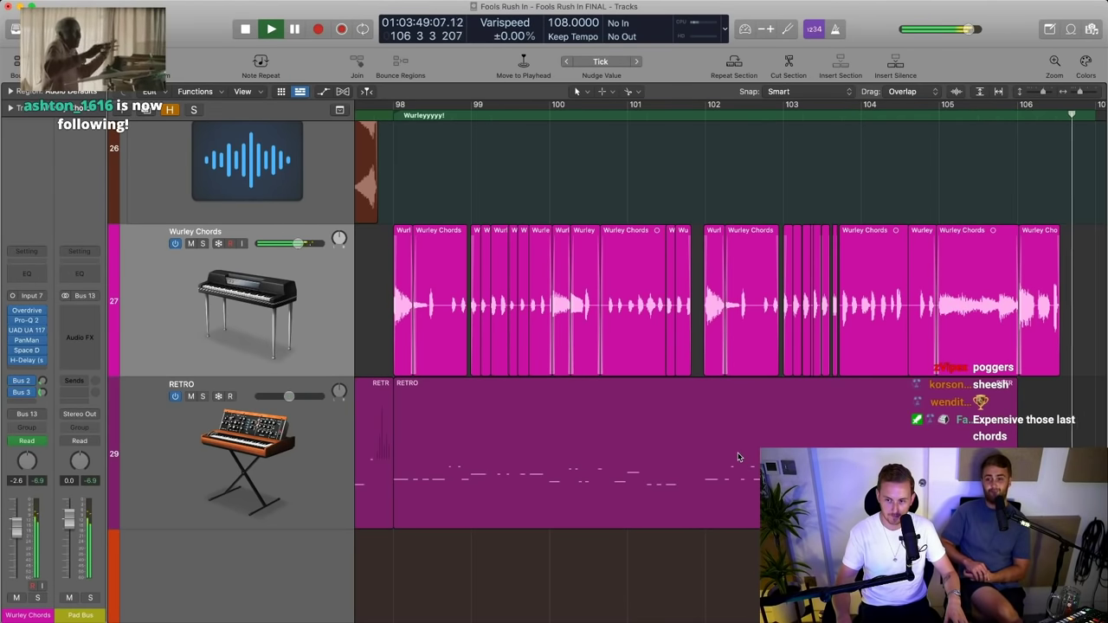
key("space")
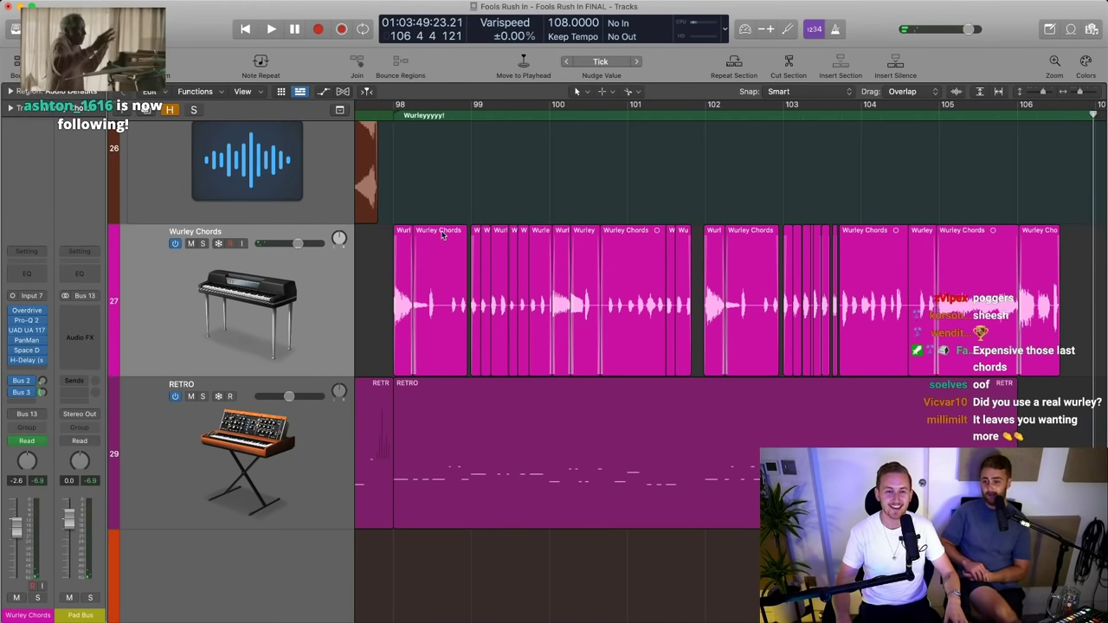
Select all Wurley Chords regions and solo the track
scroll(438, 233, "left", 1)
left_click(226, 300)
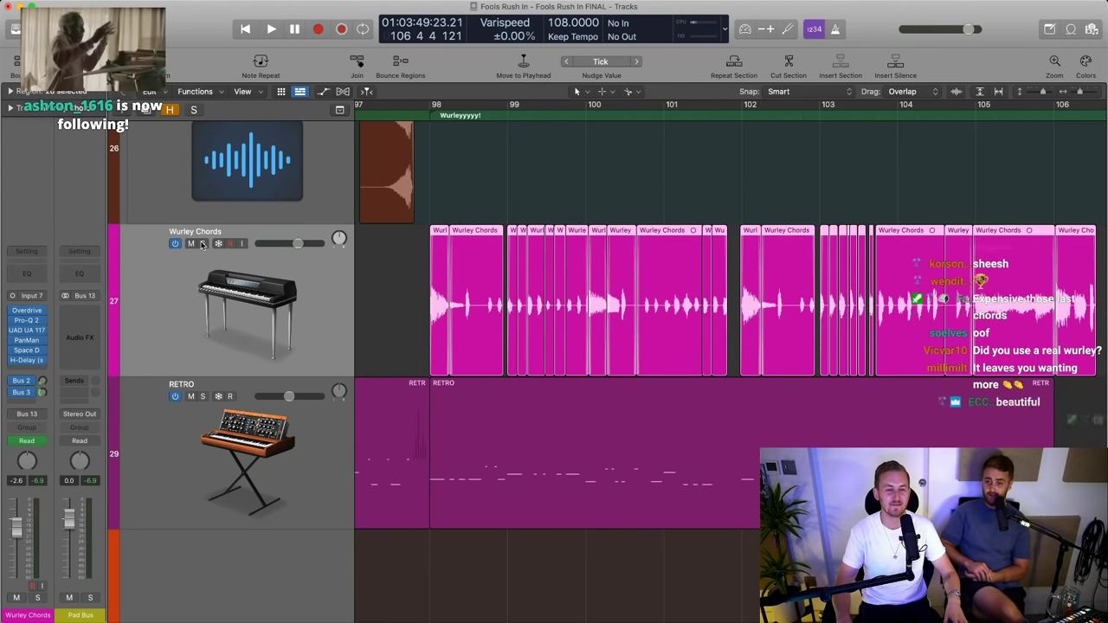
left_click(202, 243)
left_click(512, 177)
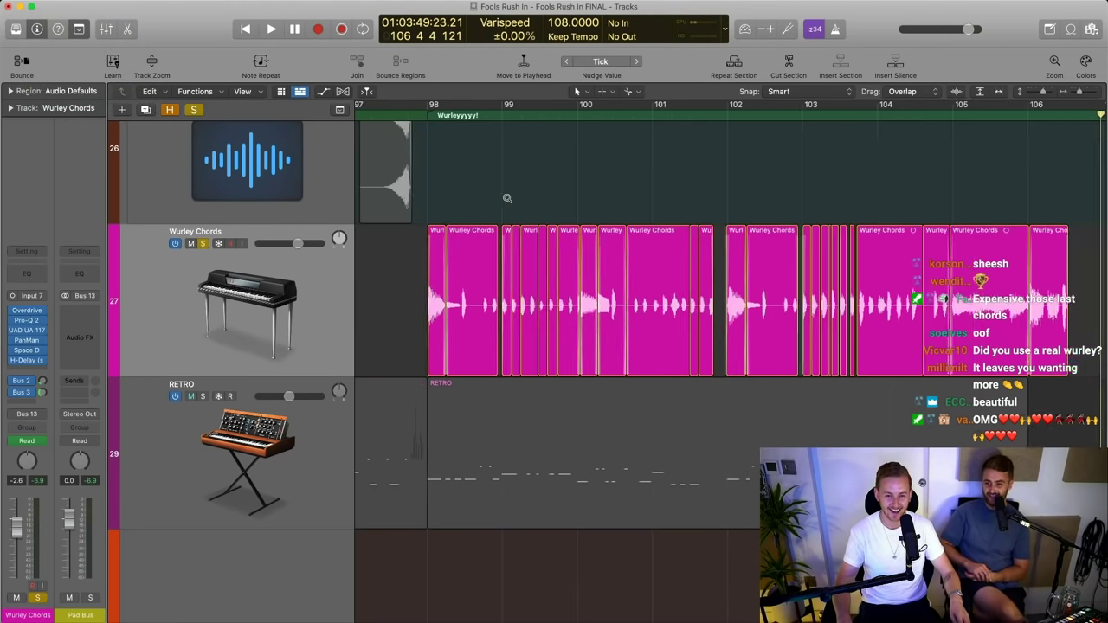
Play the soloed Wurley Chords from just before bar 98 through to the end of the last region
scroll(485, 147, "down", 3)
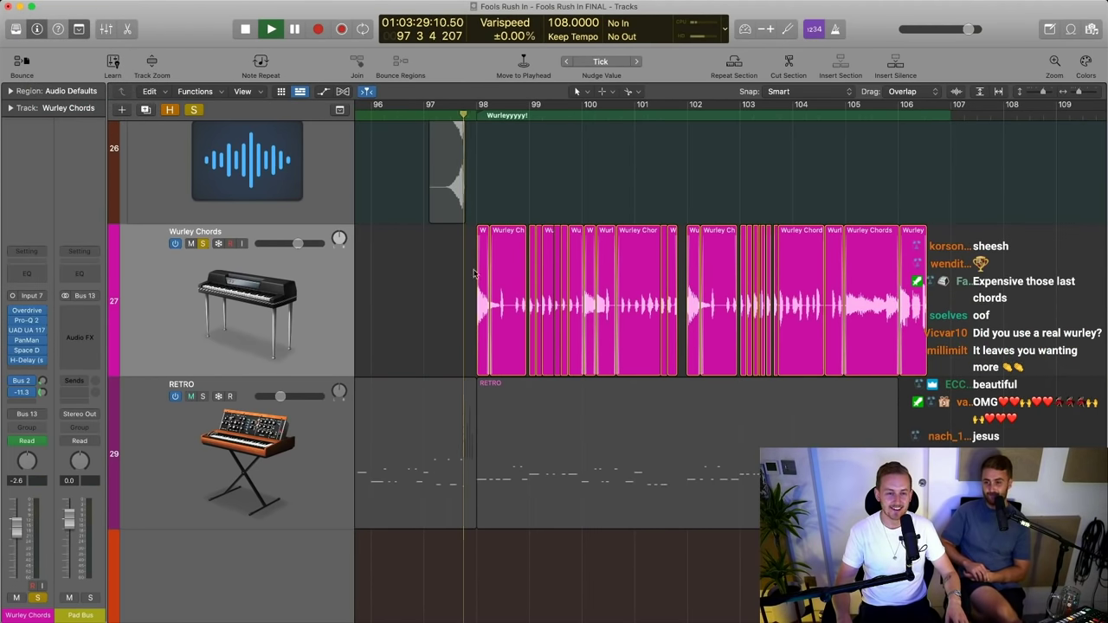
key("space")
scroll(449, 295, "up", 3)
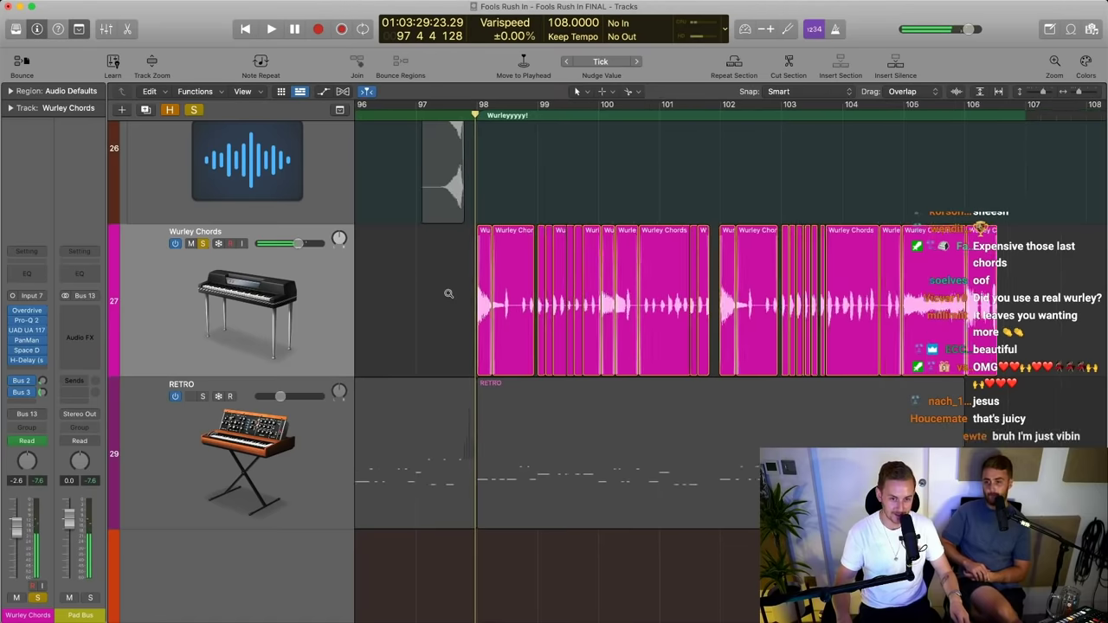
scroll(437, 296, "up", 2)
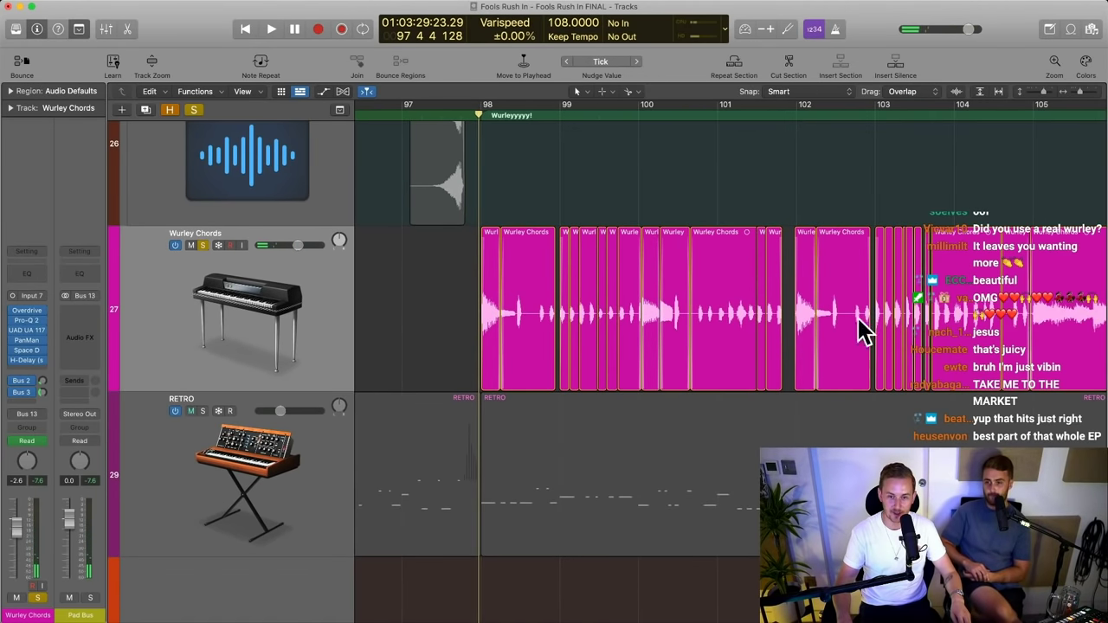
scroll(389, 295, "right", 3)
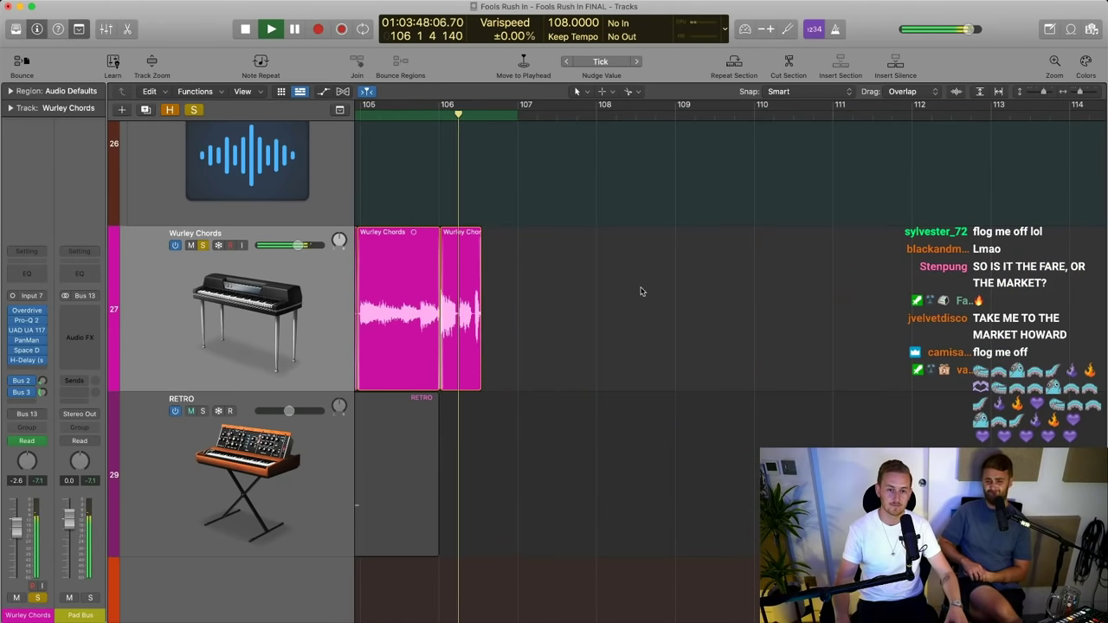
scroll(666, 311, "left", 3)
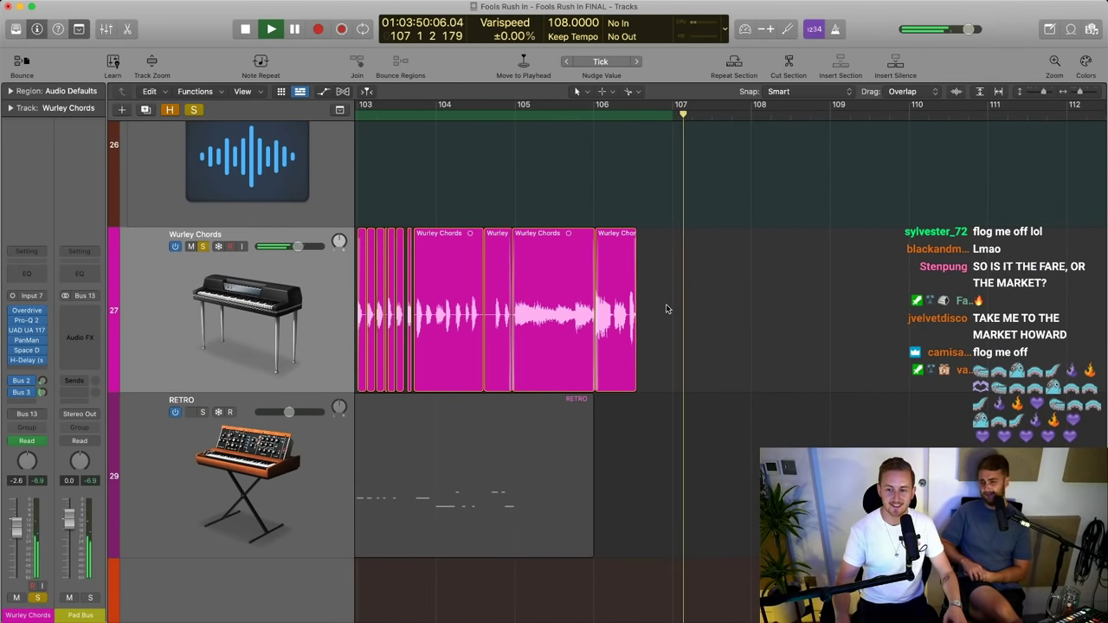
Stop playback and look over the whole run of Wurley Chords regions from bar 98 to their end
key("space")
scroll(670, 302, "left", 3)
scroll(640, 277, "left", 10)
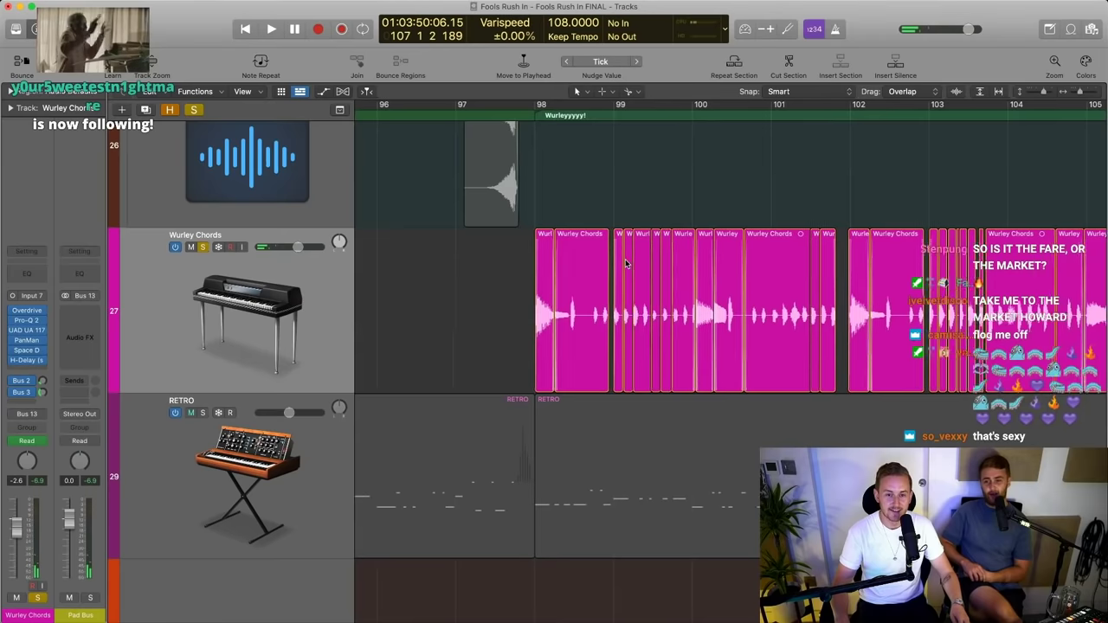
key("super+Up")
key("super+Up")
scroll(571, 331, "right", 2)
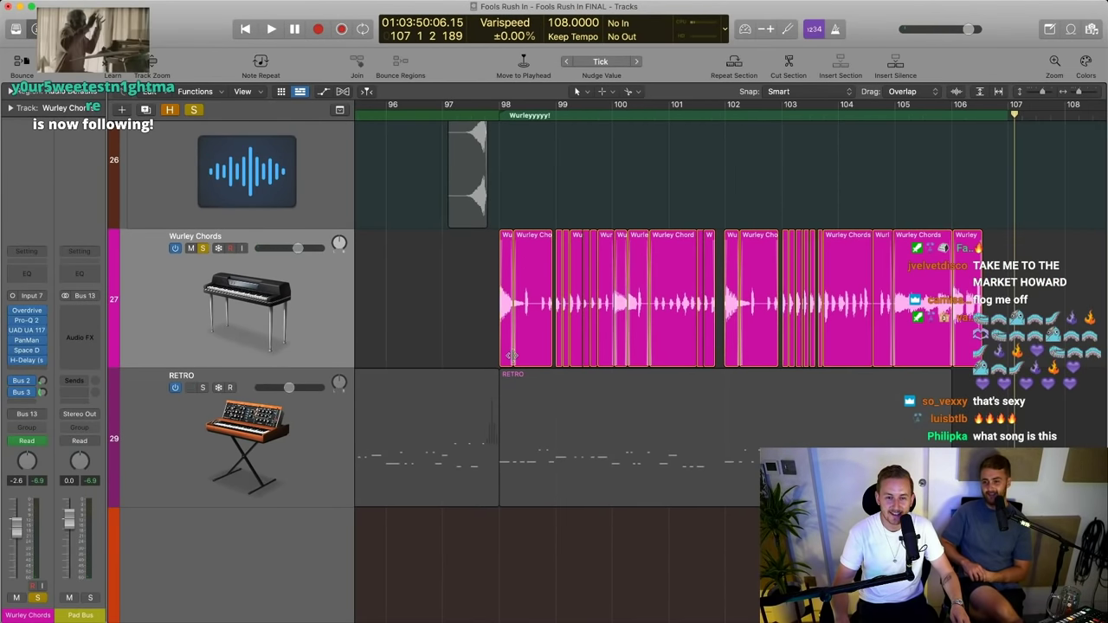
mouse_move(509, 362)
left_mouse_down()
mouse_move(1033, 364)
mouse_move(507, 364)
left_mouse_up()
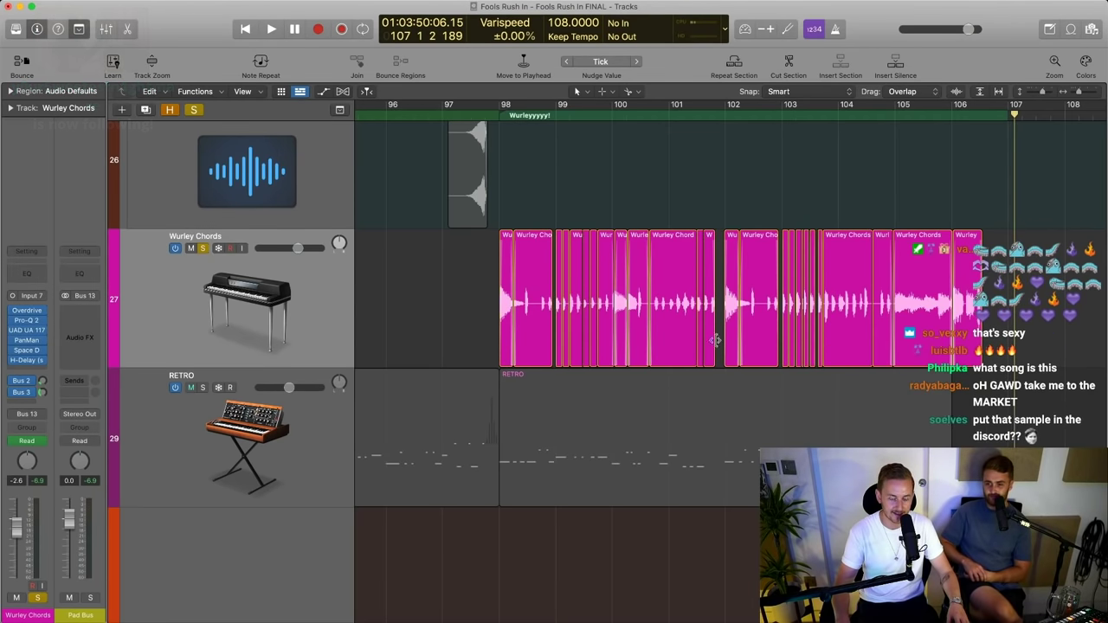
Show the hidden tracks and select both Wurley Spares tracks together with Korg Poly 6 and Korg Poly Arp
scroll(696, 339, "right", 1)
scroll(696, 339, "down", 10)
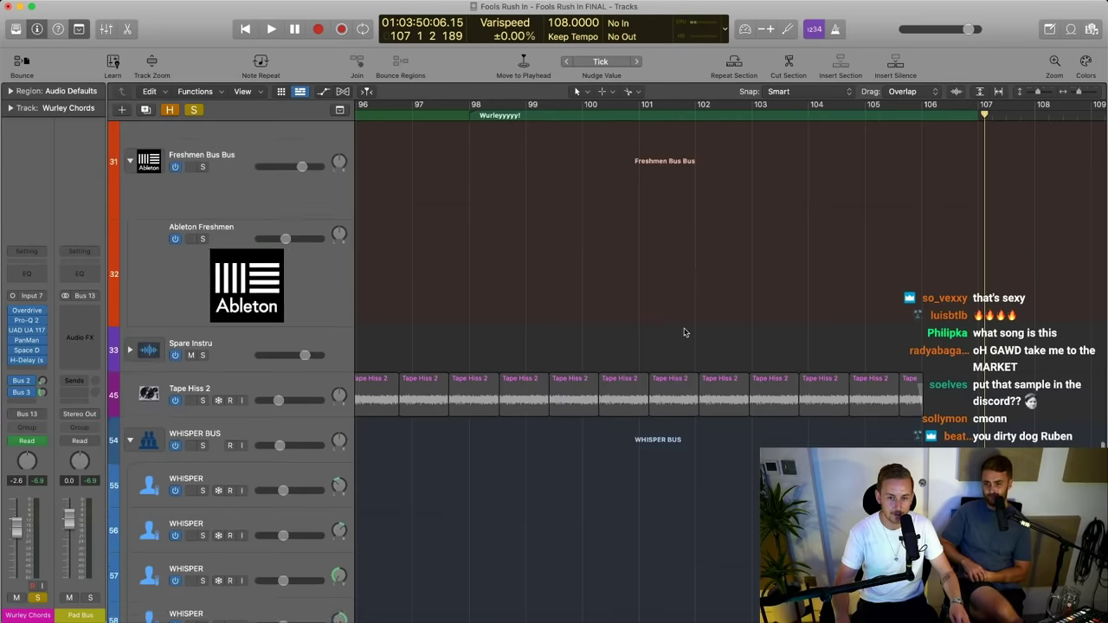
scroll(684, 331, "up", 3)
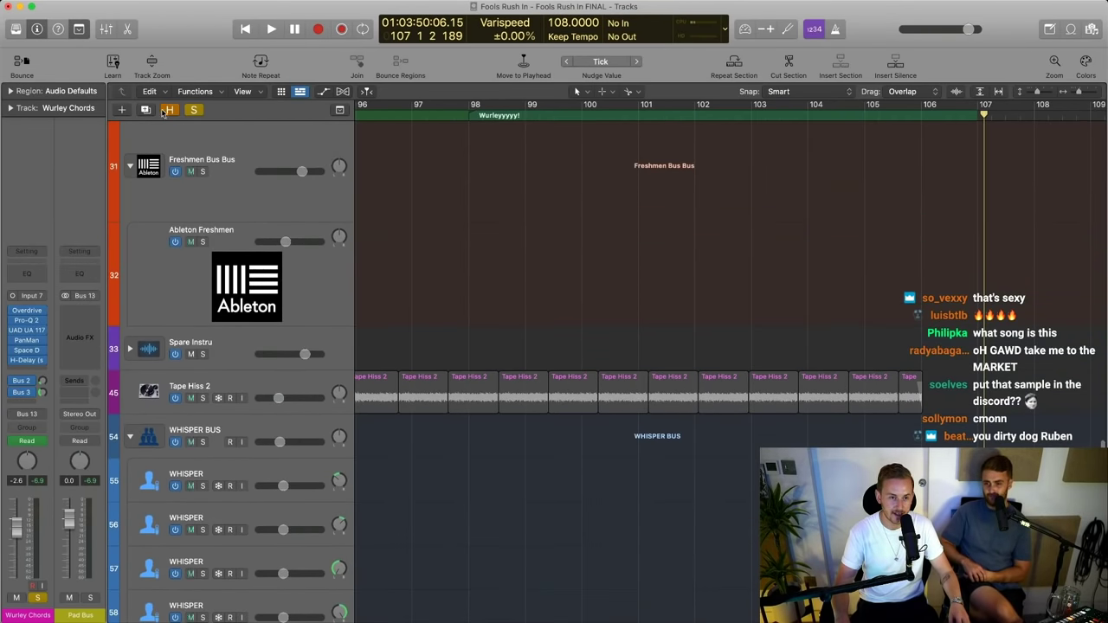
left_click(167, 110)
scroll(438, 263, "down", 15)
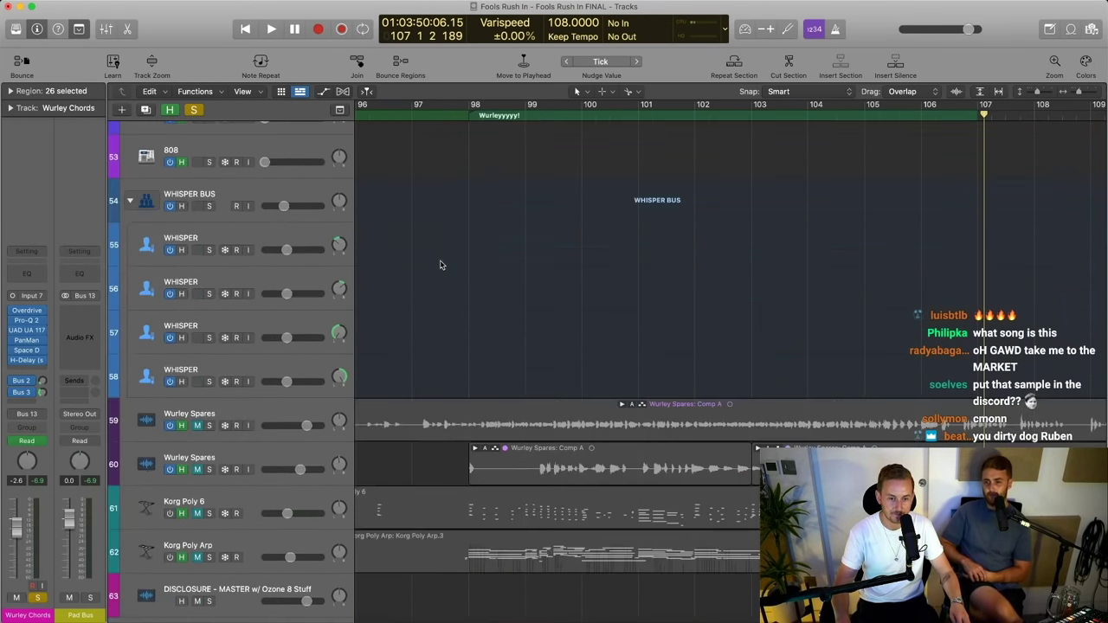
key("super+Left")
key("super+Left")
left_click(285, 442)
left_click(278, 526, "shift")
Move the four selected tracks to directly below Wurley Chords and turn off the solo
scroll(278, 525, "up", 3)
key("super+Up")
key("super+Up")
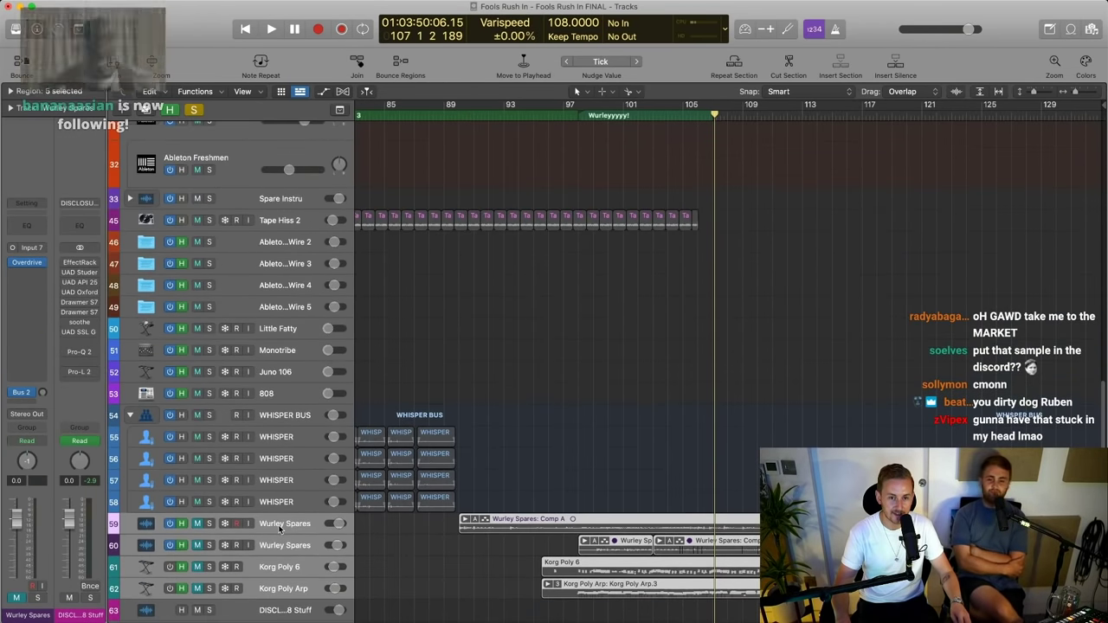
scroll(278, 524, "up", 2)
scroll(277, 520, "up", 1)
left_click_drag(269, 595, 275, 226)
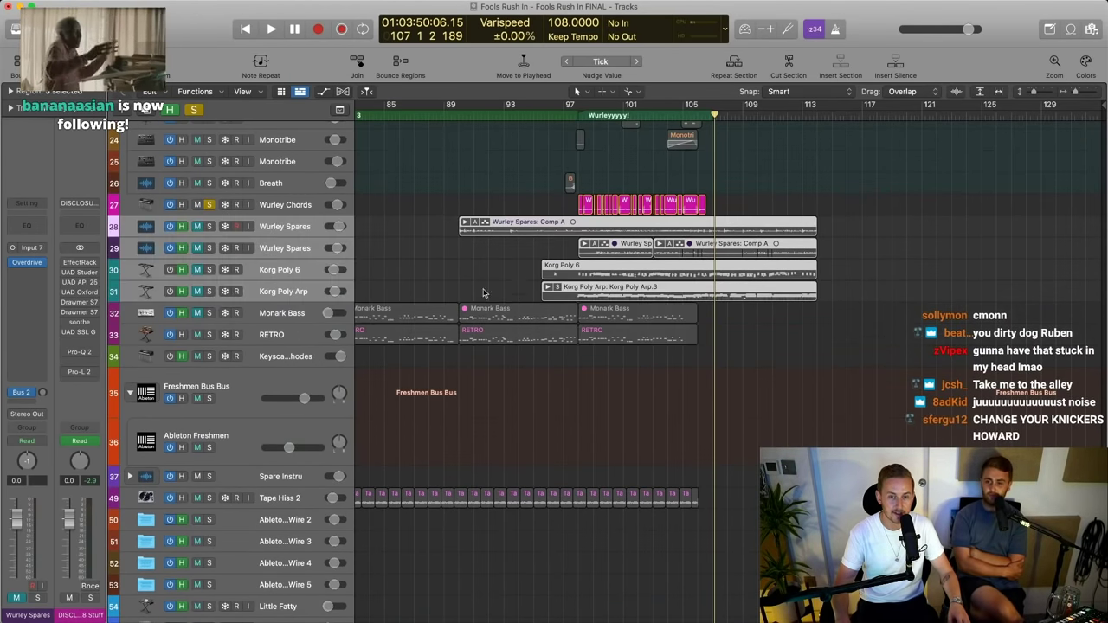
left_click(192, 110)
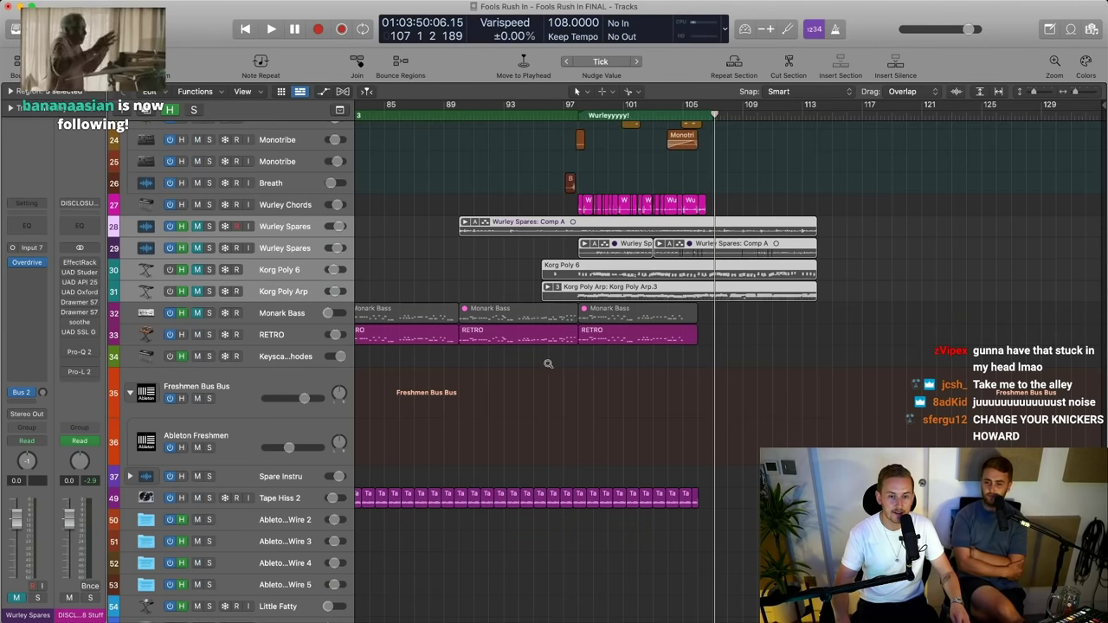
Try to extend the first Wurley Chords region over the following ones to past bar 107 and audition it soloed
scroll(549, 363, "up", 4)
left_click(534, 182)
scroll(538, 183, "up", 5)
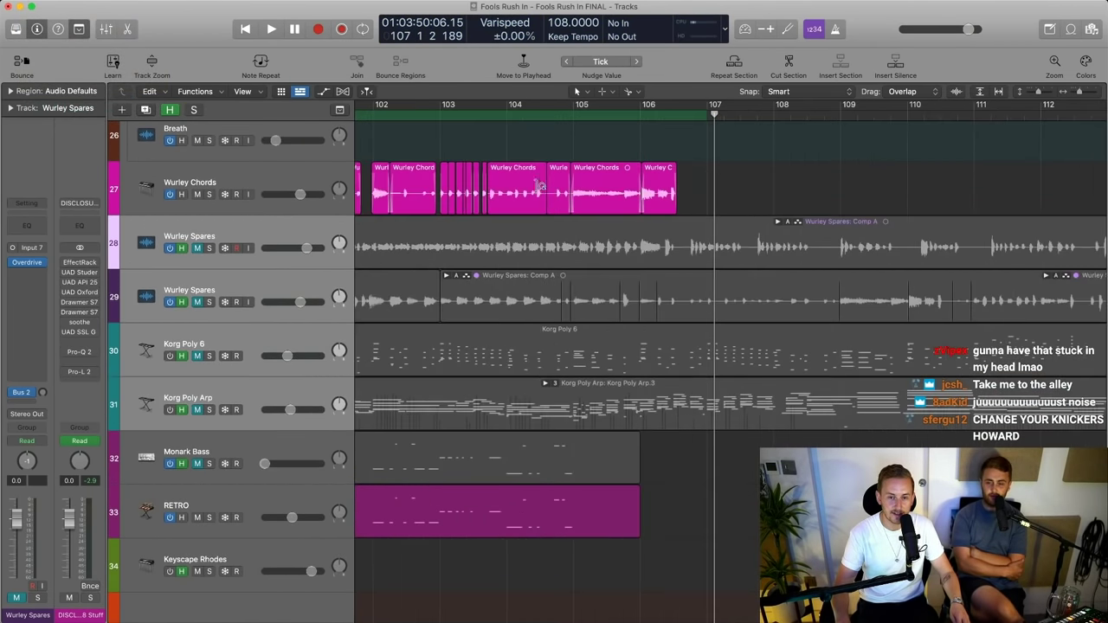
scroll(537, 187, "left", 5)
scroll(486, 210, "right", 3)
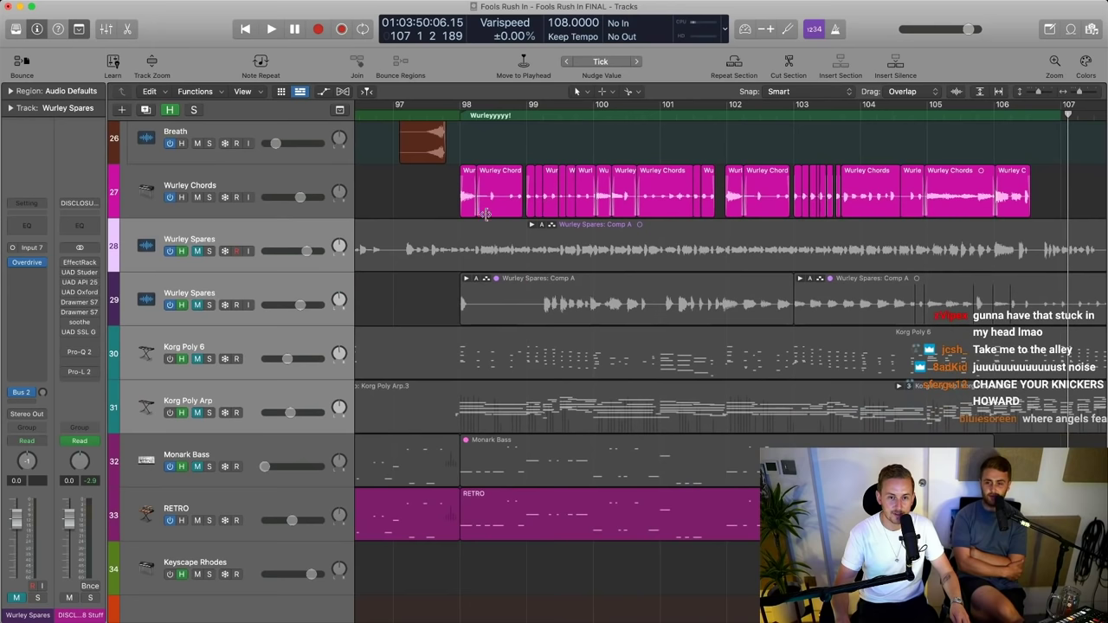
left_click_drag(472, 212, 1101, 217)
key("s")
key("super+z")
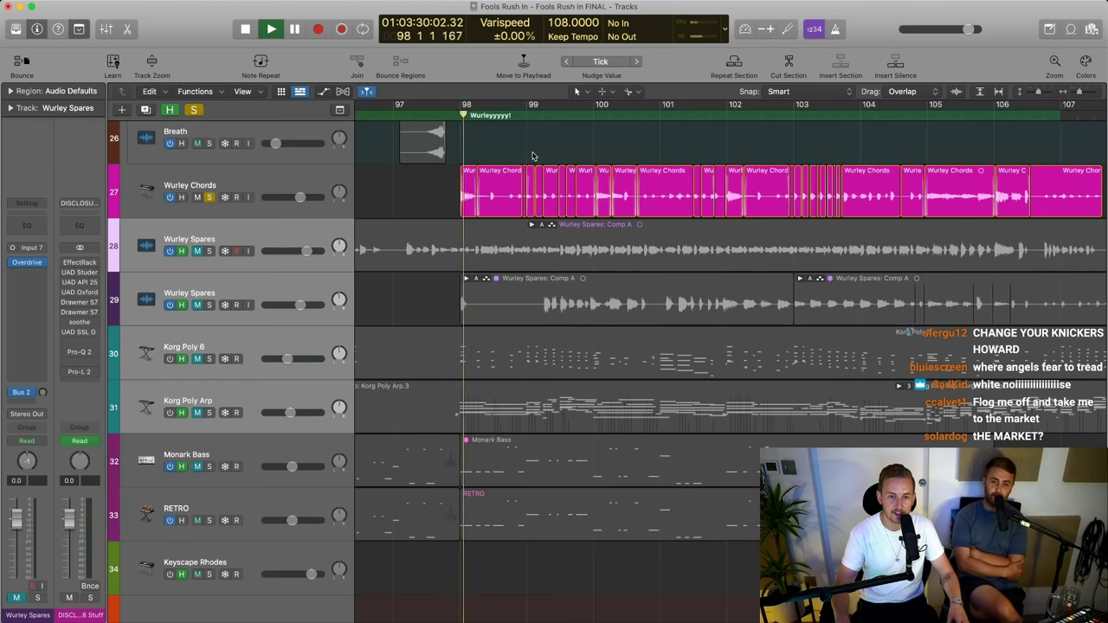
key("super+shift+z")
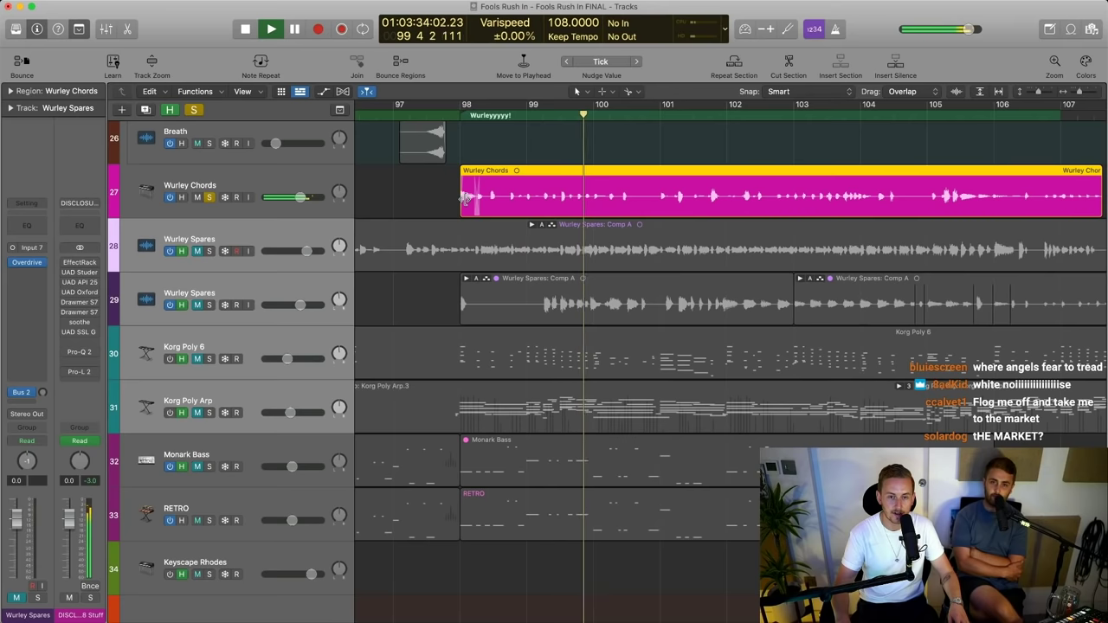
key("super+z")
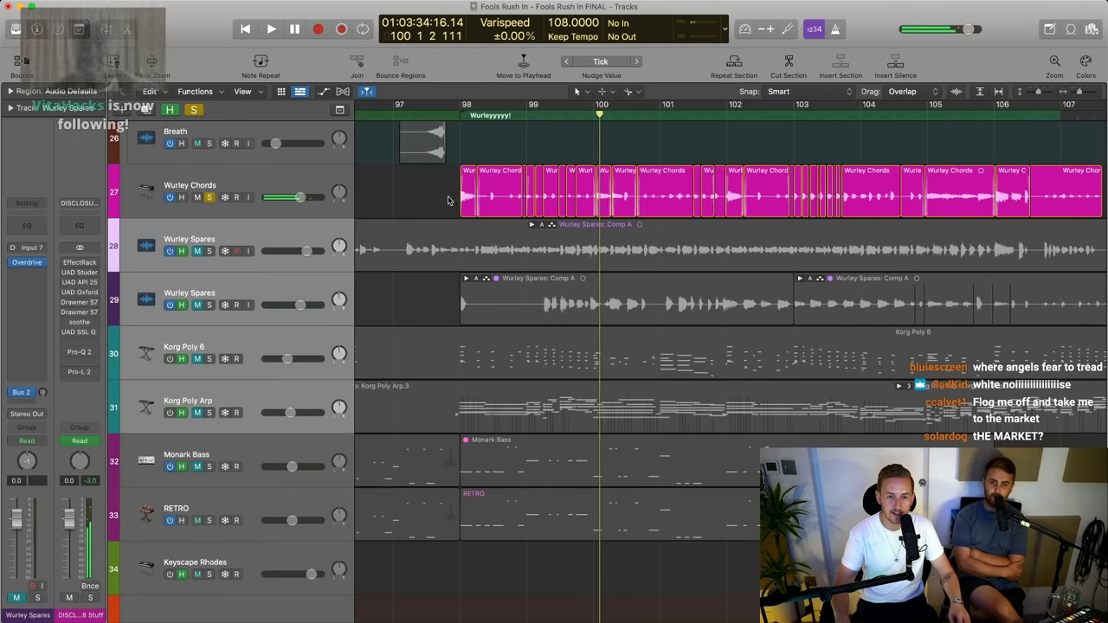
key("super+Left")
key("super+Left")
key("super+Left")
key("super+Left")
key("super+z")
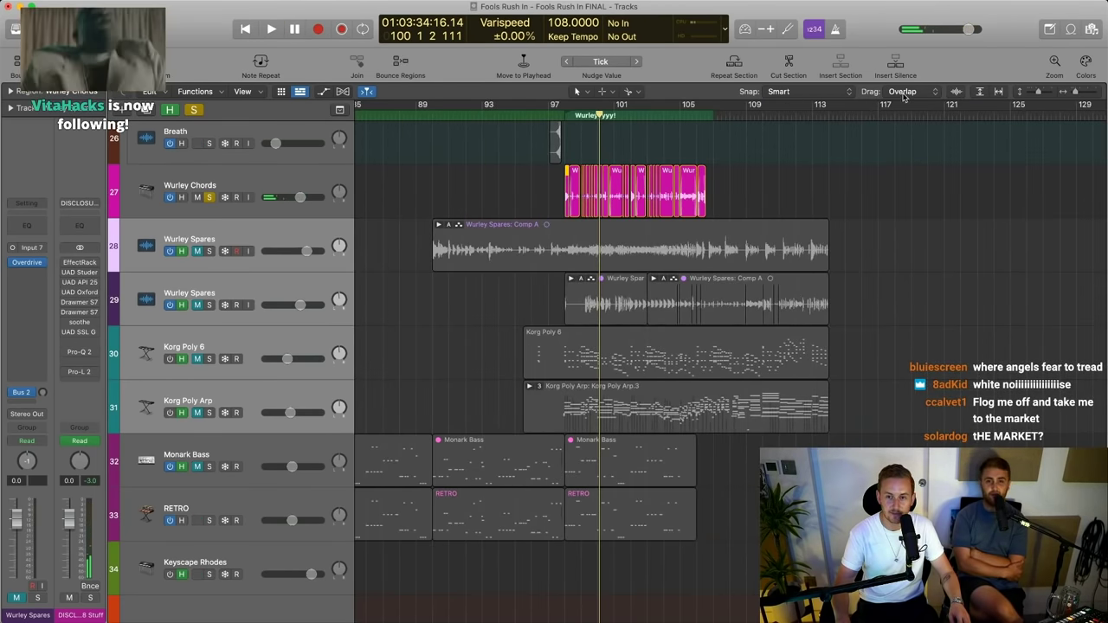
Set the Drag mode to No Overlap and extend the first Wurley Chords region over all following ones to just before bar 107
left_click(902, 91)
left_click(900, 104)
scroll(567, 184, "up", 6)
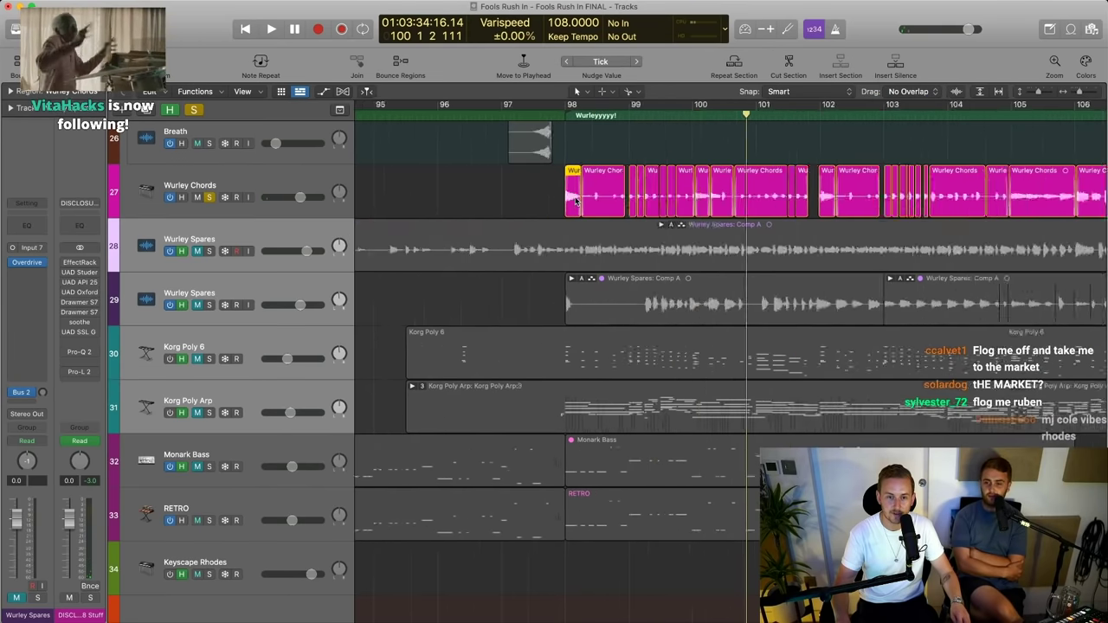
scroll(582, 200, "right", 3)
scroll(433, 208, "down", 2)
scroll(430, 209, "left", 2)
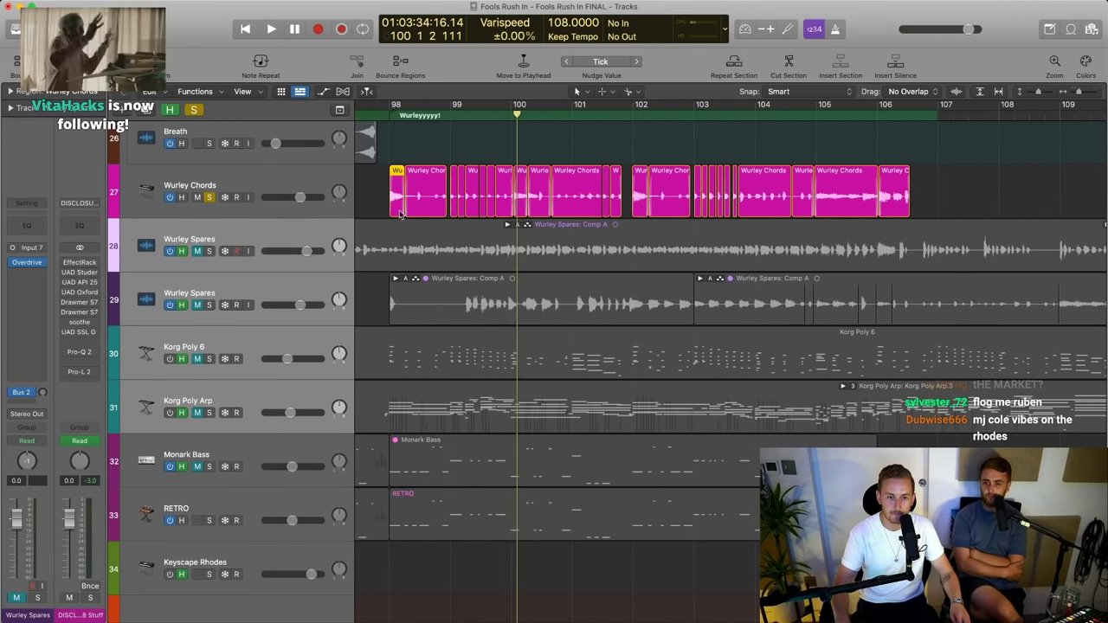
left_click_drag(401, 210, 924, 213)
Play the extended Wurley Chords region on its own from the start of bar 98
left_click(430, 115, "alt")
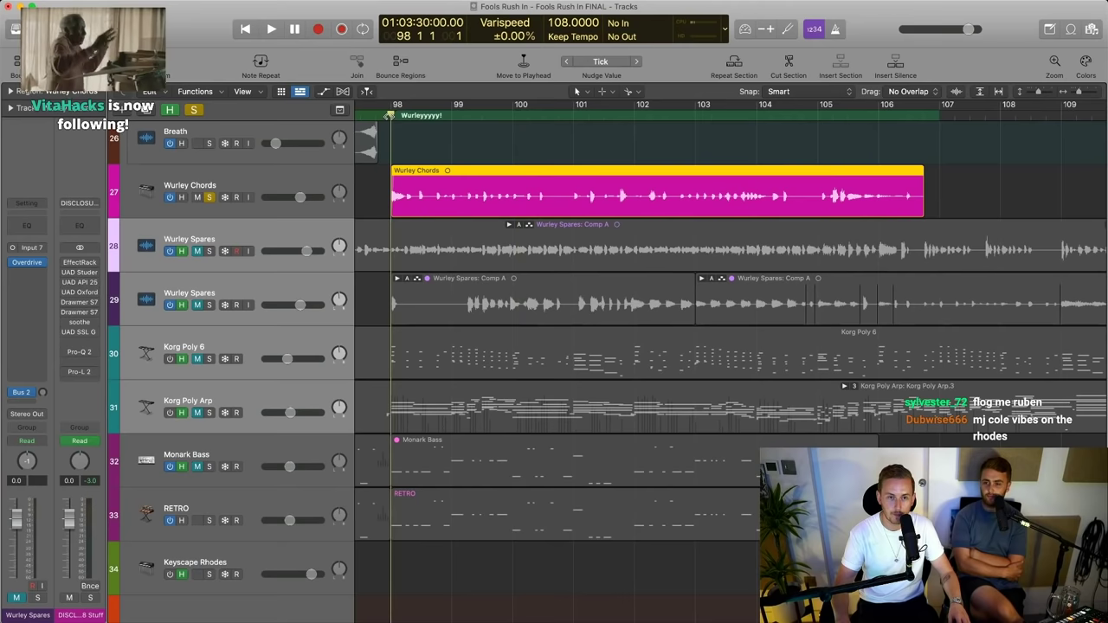
key("space")
left_click(459, 147)
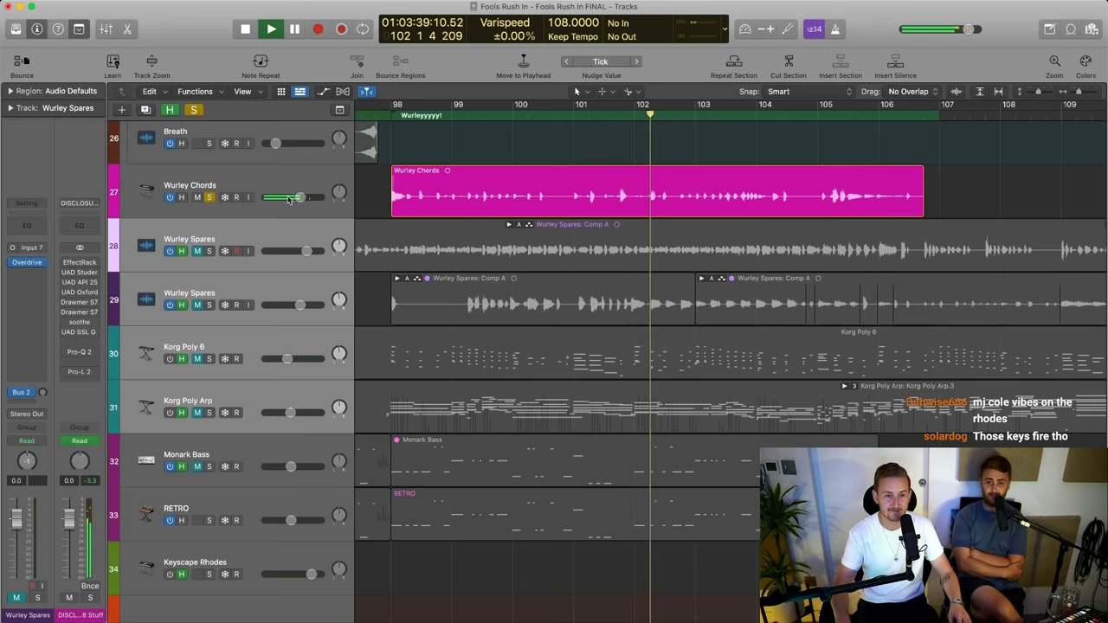
Turn off the Wurley Chords solo and raise its volume to +0.2 dB while the full mix plays
left_click(208, 198)
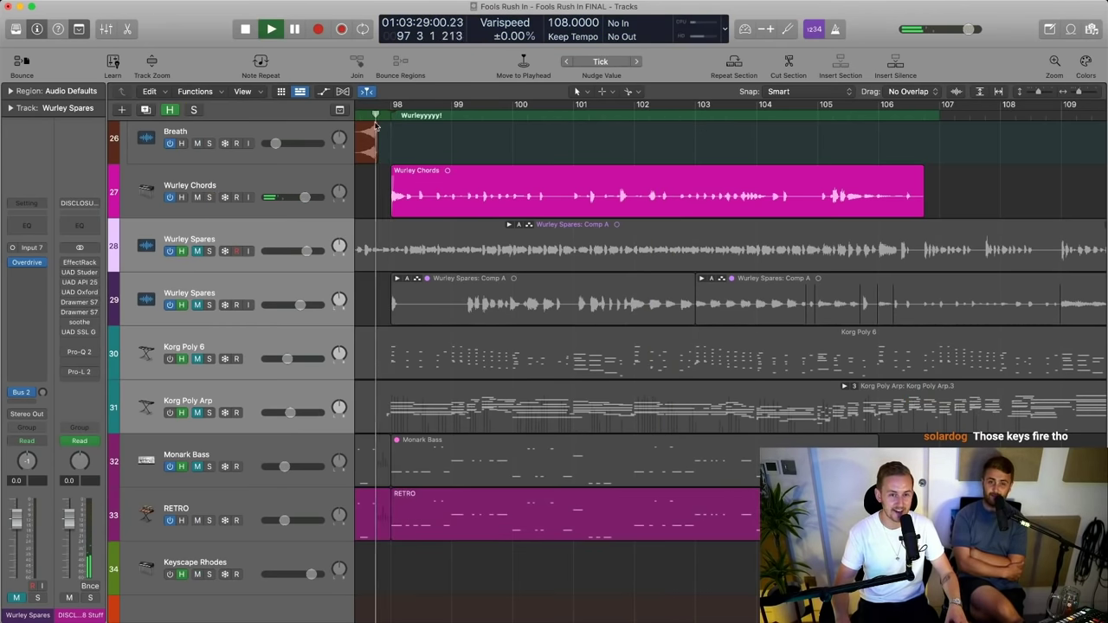
left_click(304, 198)
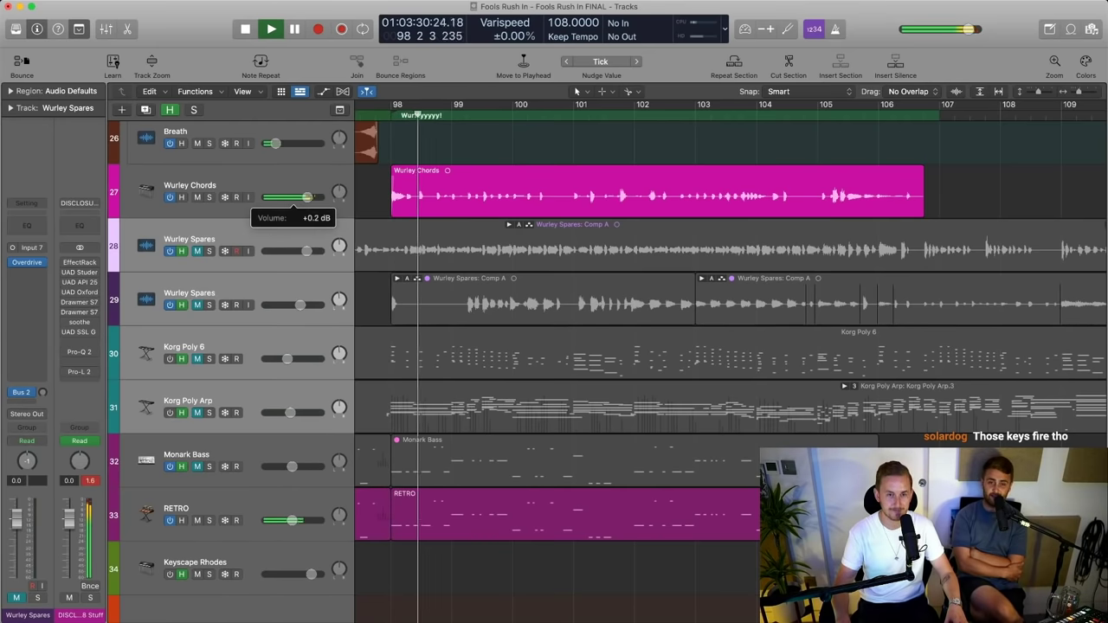
left_click_drag(306, 198, 313, 199)
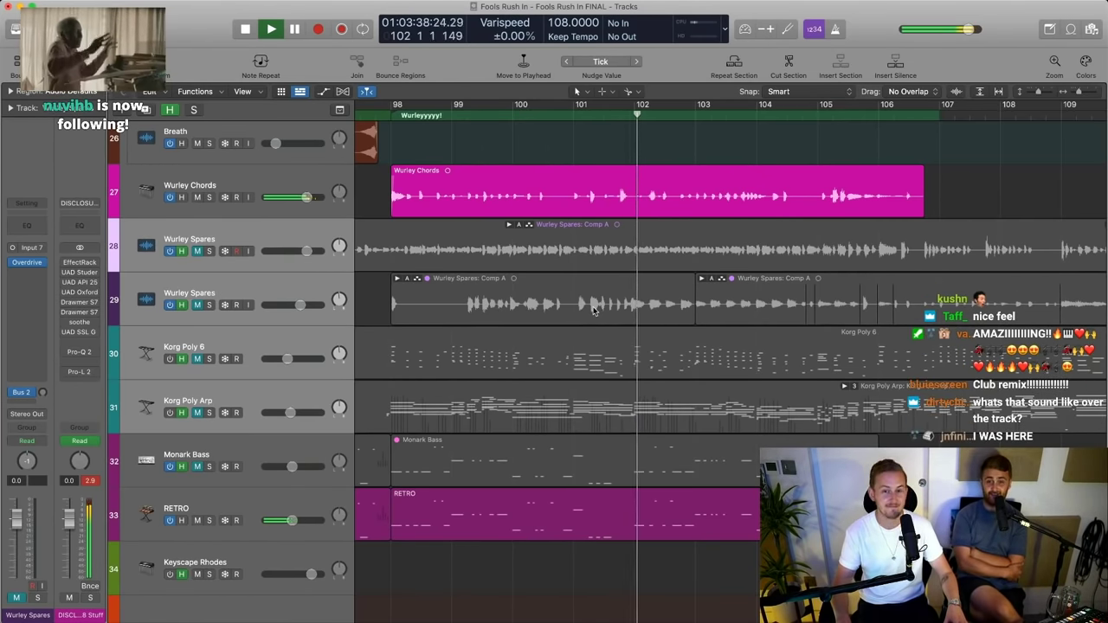
Listen to the full mix up to about bar 106, stop playback, and undo the Wurley Chords region extension
scroll(599, 316, "left", 2)
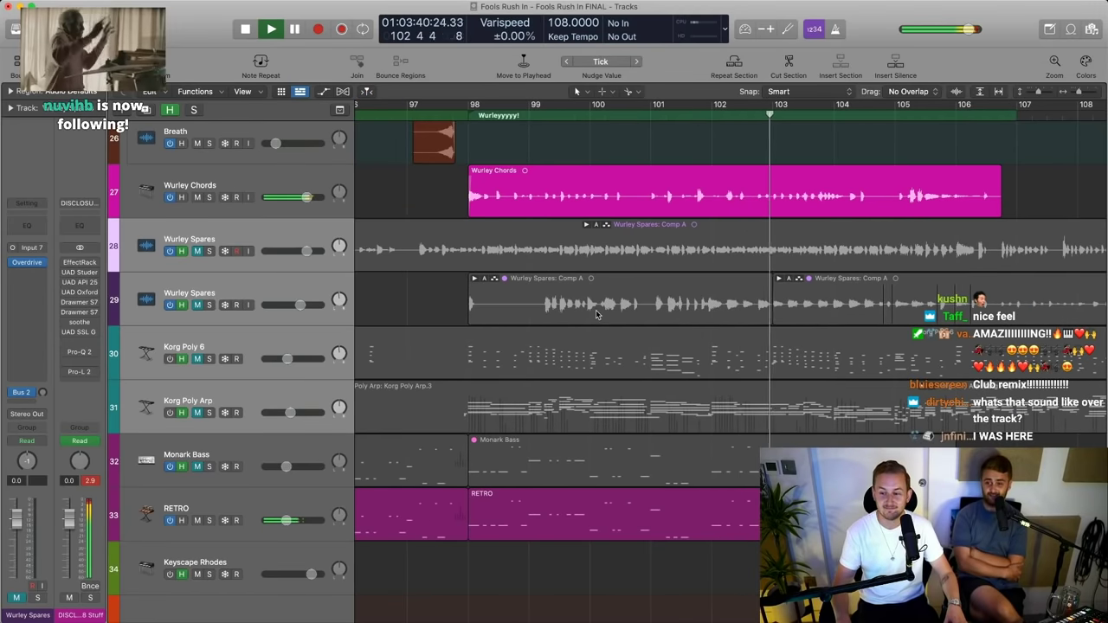
scroll(591, 305, "up", 2)
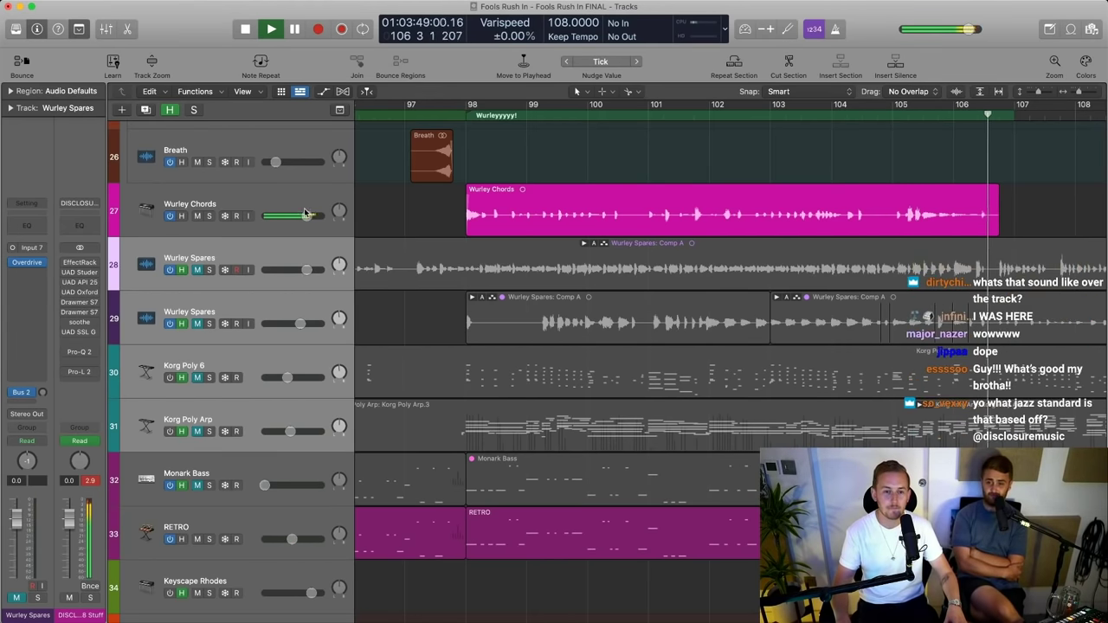
key("space")
key("ctrl+x")
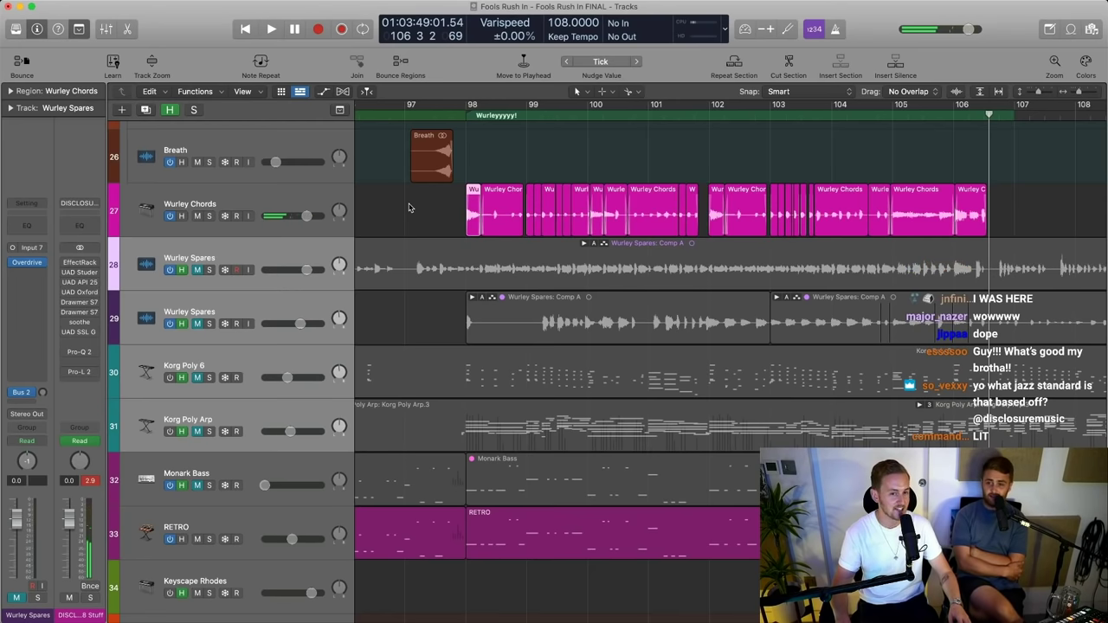
Unmute and solo both Wurley Spares and both Korg Poly tracks, and expand the upper Wurley Spares take folder
left_click(198, 271)
left_click_drag(209, 270, 209, 431)
key("super+Left")
key("super+Left")
key("super+Left")
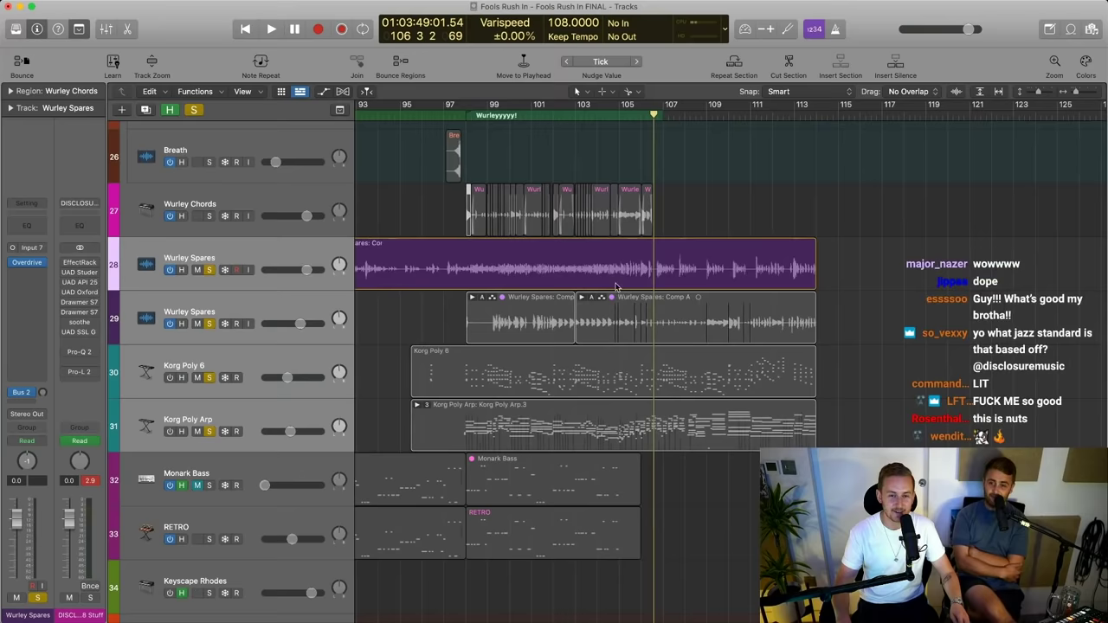
scroll(591, 278, "left", 3)
left_click(448, 244)
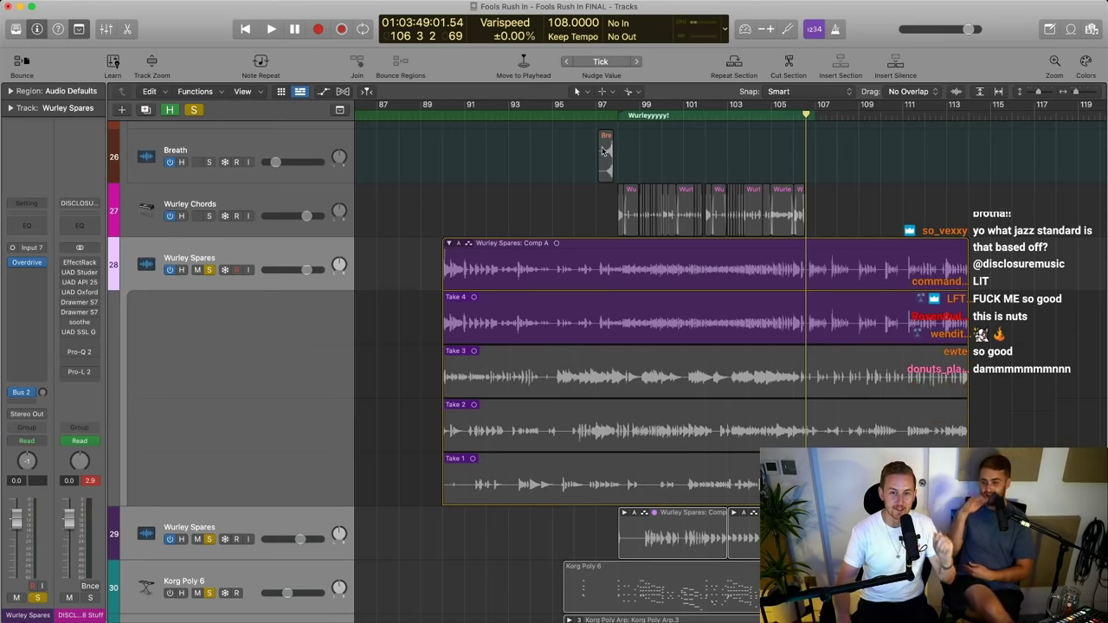
Place the playhead at bar 97, unsolo the spare tracks, and mute Wurley Chords for playback in the full mix
left_click(597, 115)
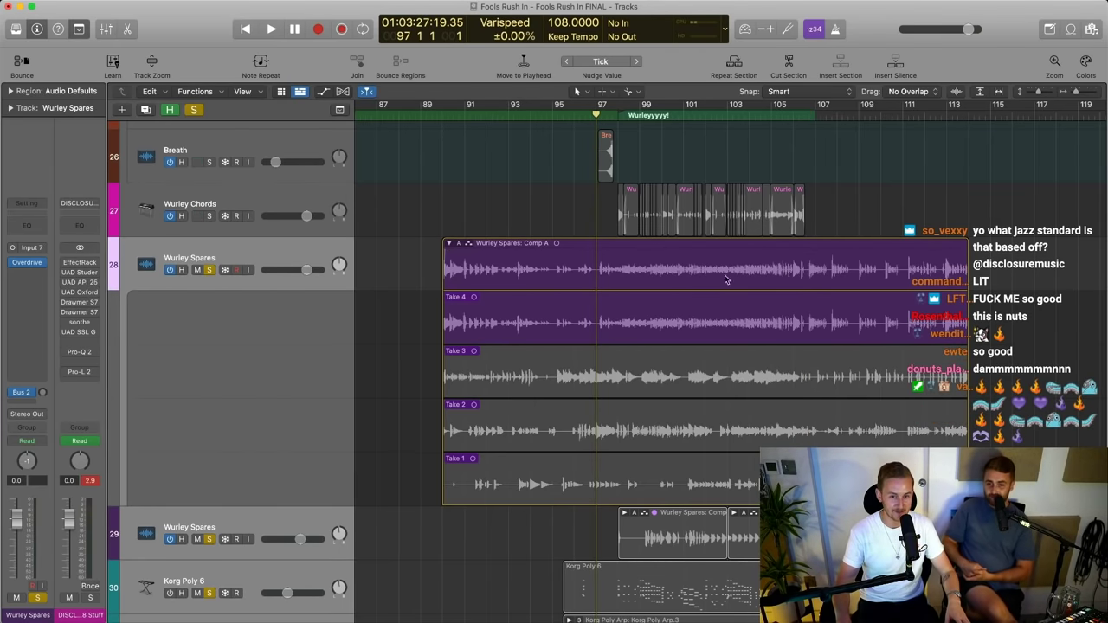
left_click(209, 269)
left_click(198, 216)
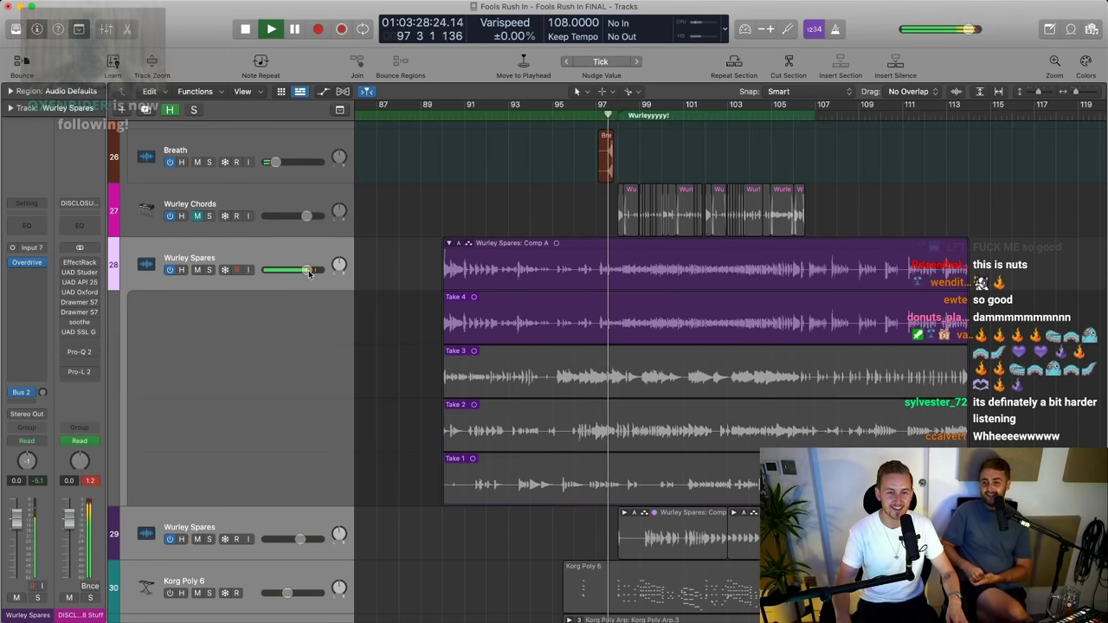
Lower the upper Wurley Spares volume to -2.4 dB and raise its Bus 2 send during playback
left_click_drag(307, 274, 303, 275)
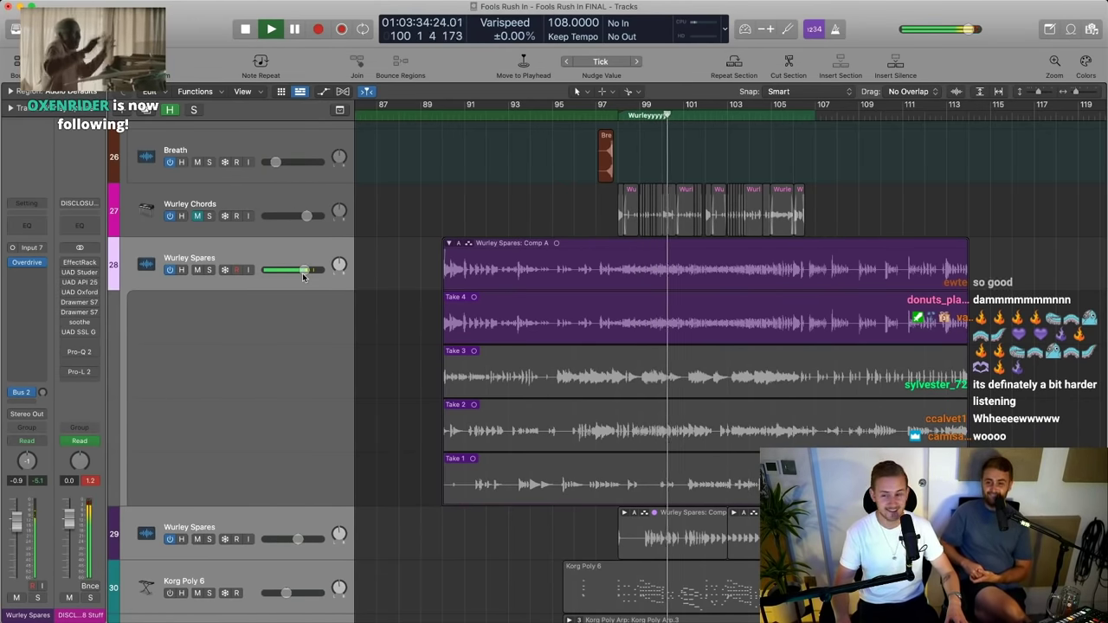
left_click_drag(302, 276, 302, 273)
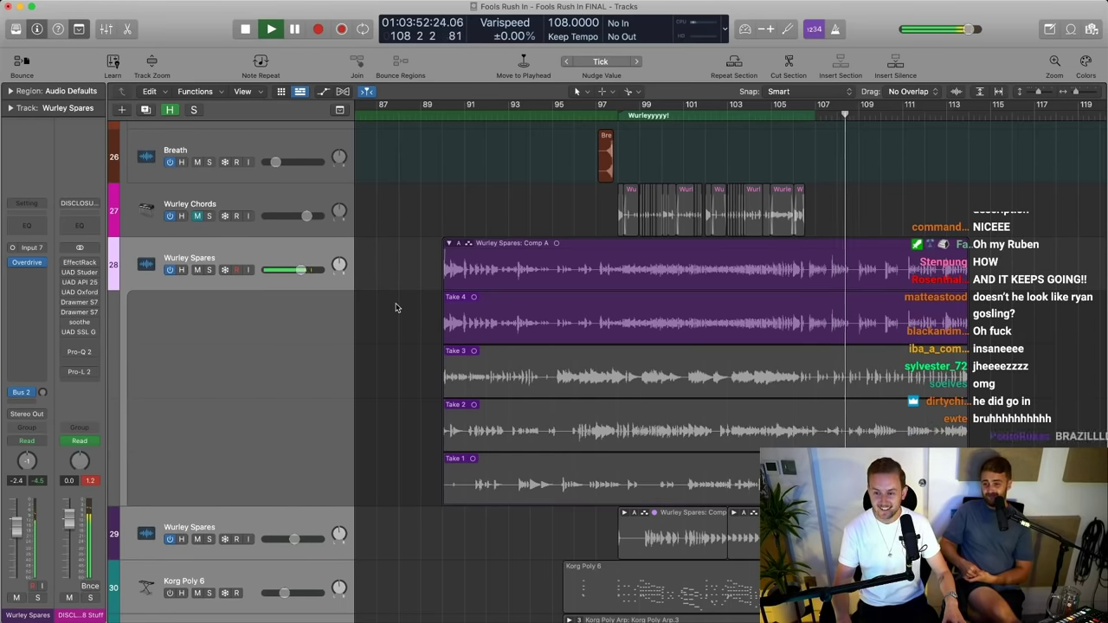
left_click_drag(42, 392, 51, 322)
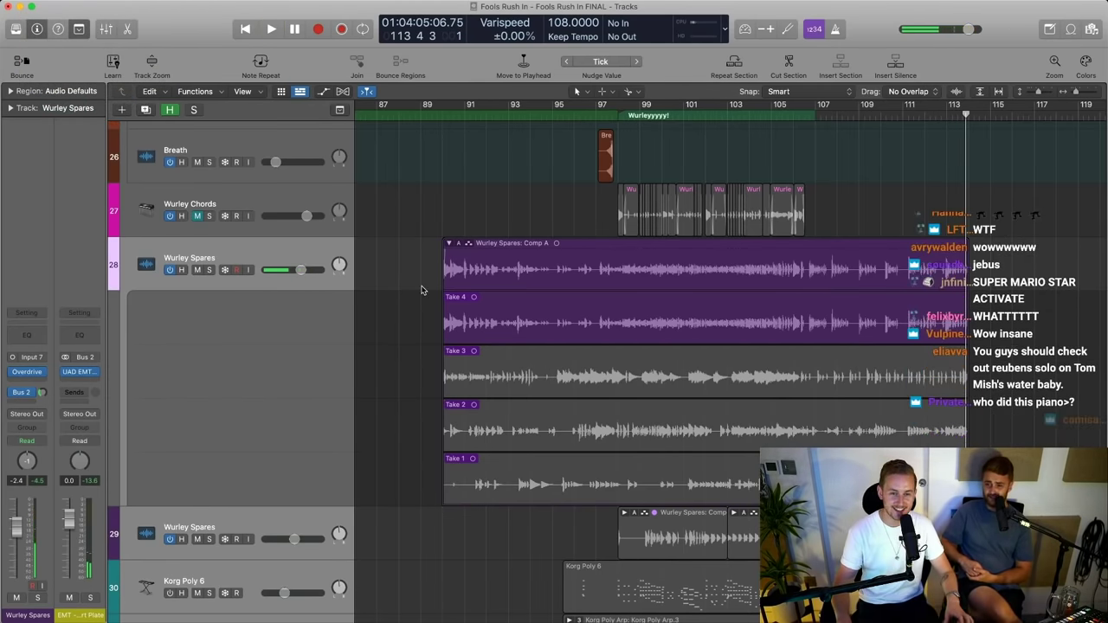
Mark the Wurley Spares and Korg Poly tracks for hiding again and leave them muted
scroll(554, 368, "down", 3)
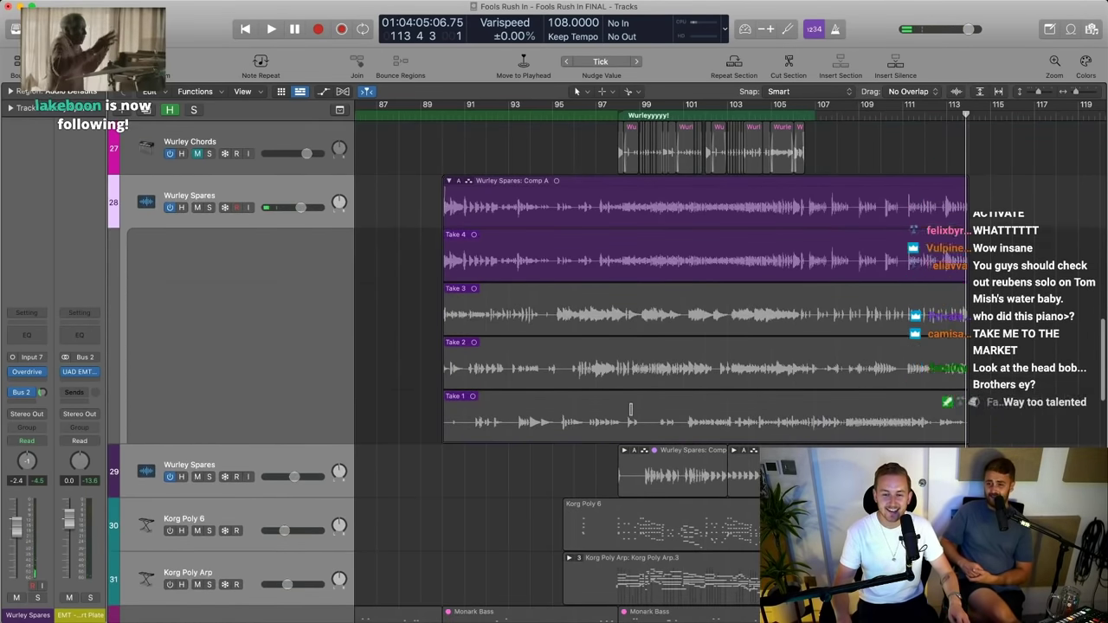
scroll(630, 413, "down", 2)
scroll(630, 408, "down", 3)
scroll(363, 216, "up", 5)
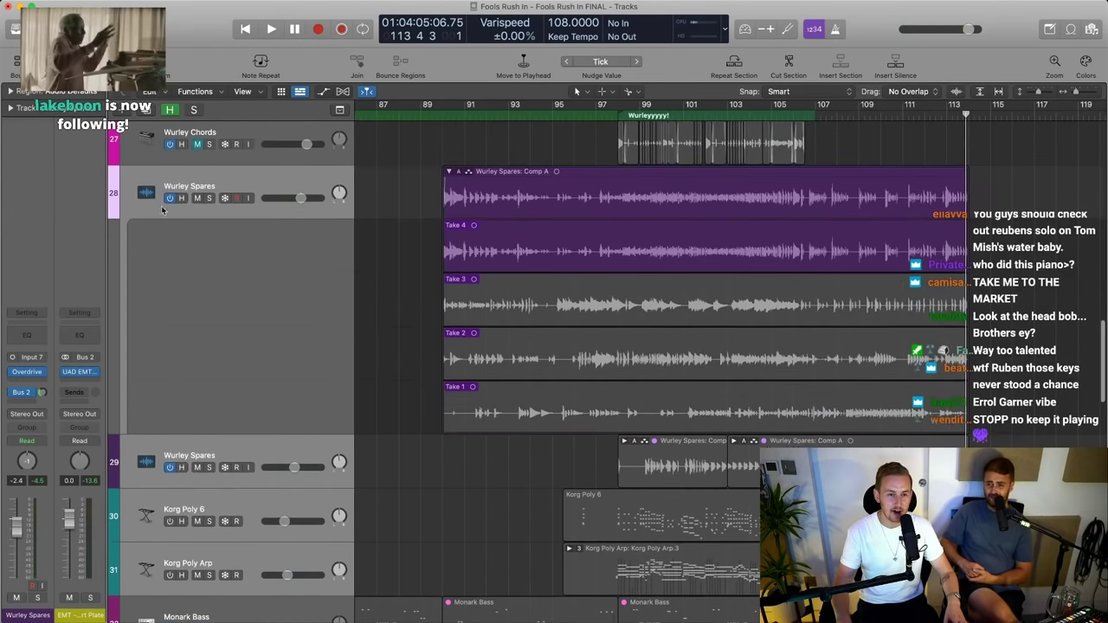
left_click(182, 199)
scroll(409, 222, "down", 1)
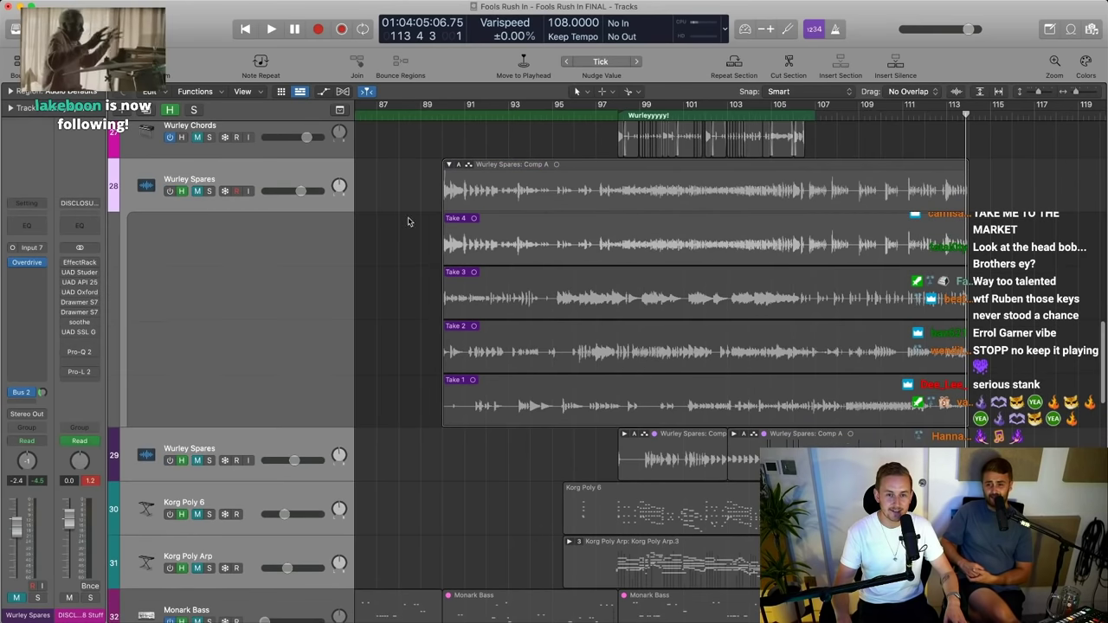
Collapse the upper Wurley Spares take folder, and solo Korg Poly Arp for playback from the "Wurleyyyyy!" marker
left_click(449, 165)
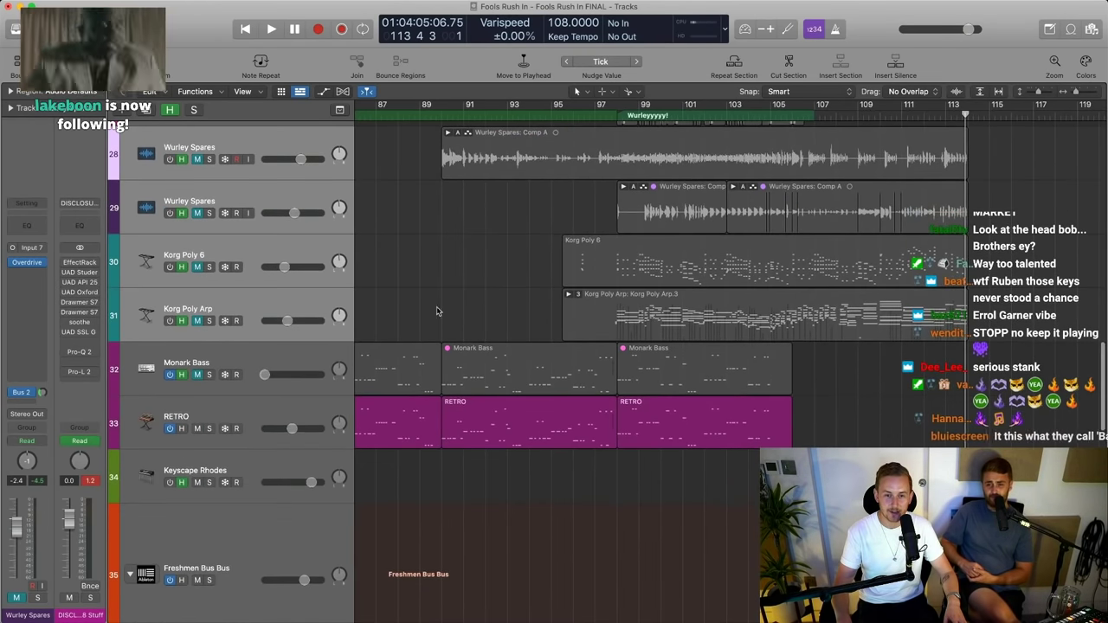
left_click(188, 322)
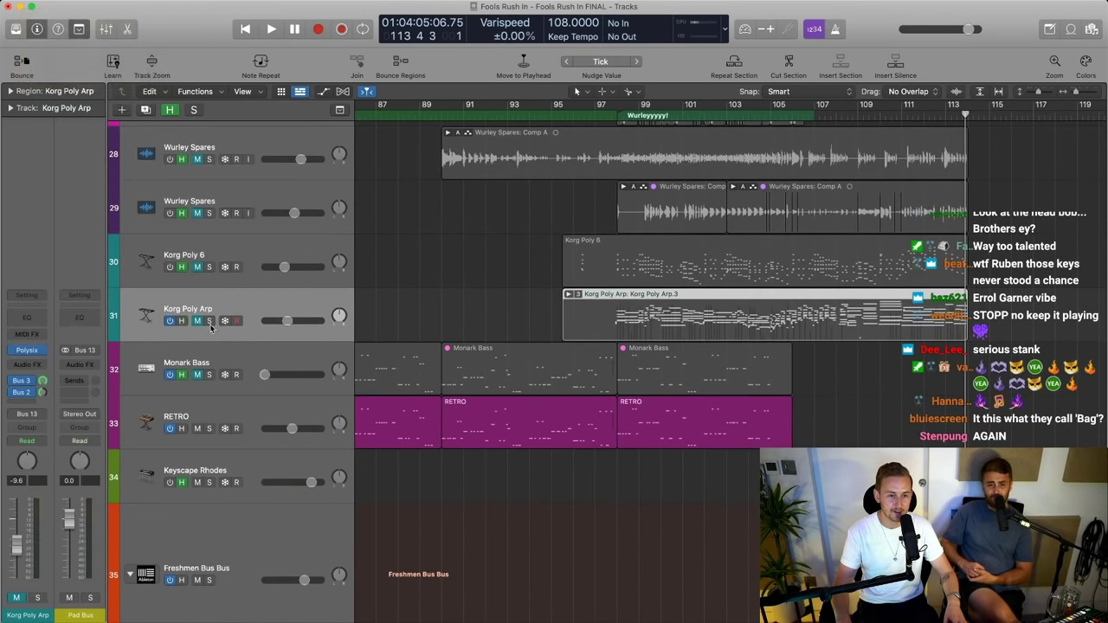
left_click(209, 321)
left_click(617, 118)
key("space")
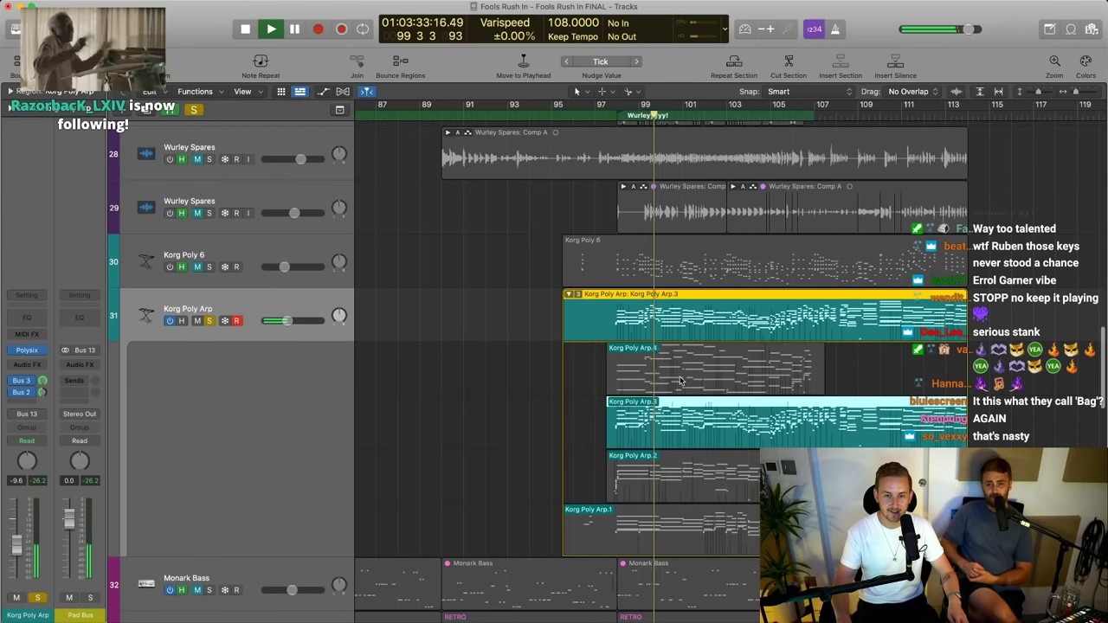
Expand the Korg Poly Arp take folder and briefly view Korg Poly Arp.3 in the Piano Roll during playback
double_click(700, 300)
double_click(690, 433)
key("super+Left")
key("super+Left")
key("super+Left")
key("super+Left")
key("super+Left")
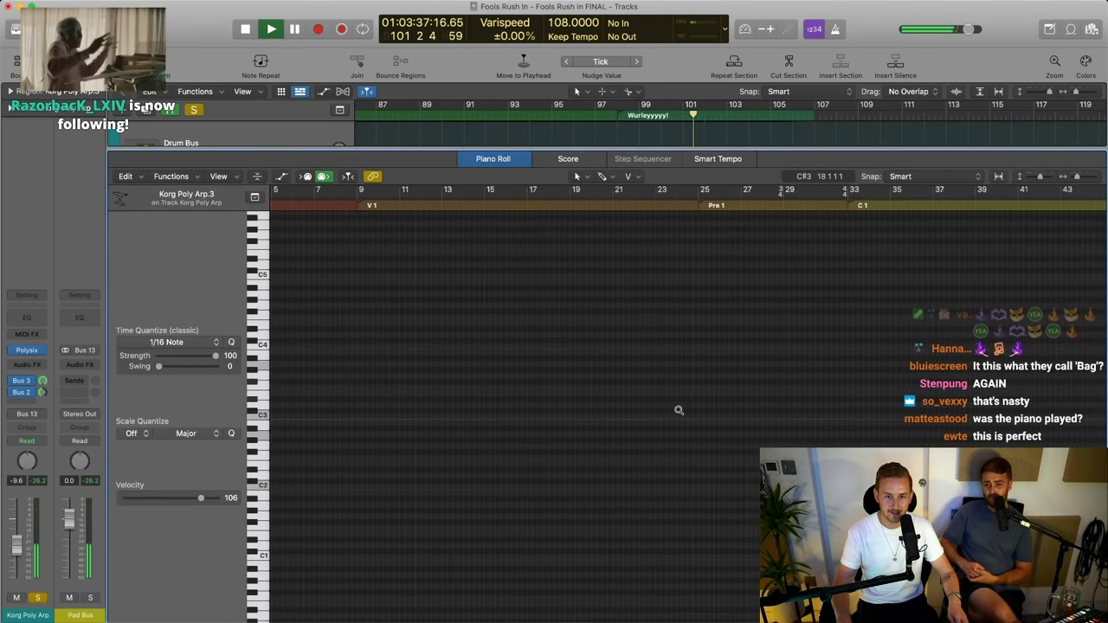
key("super+Up")
key("p")
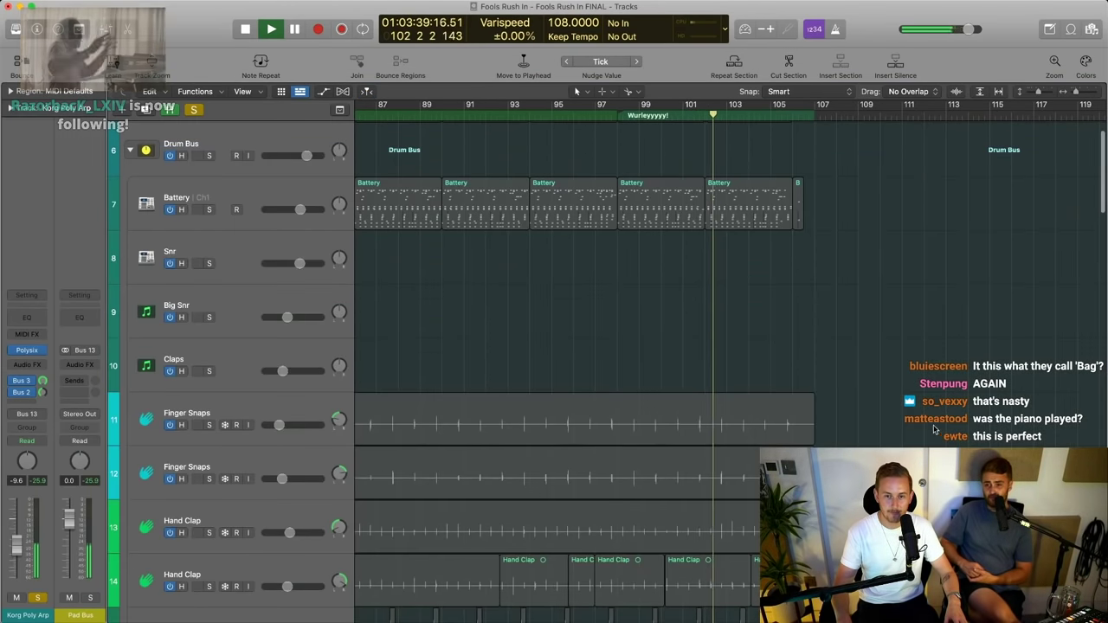
Stop playback after viewing the Korg Poly Arp takes, collapse their folder and unsolo the track
scroll(889, 412, "down", 10)
scroll(890, 411, "down", 10)
left_click_drag(511, 440, 1047, 543)
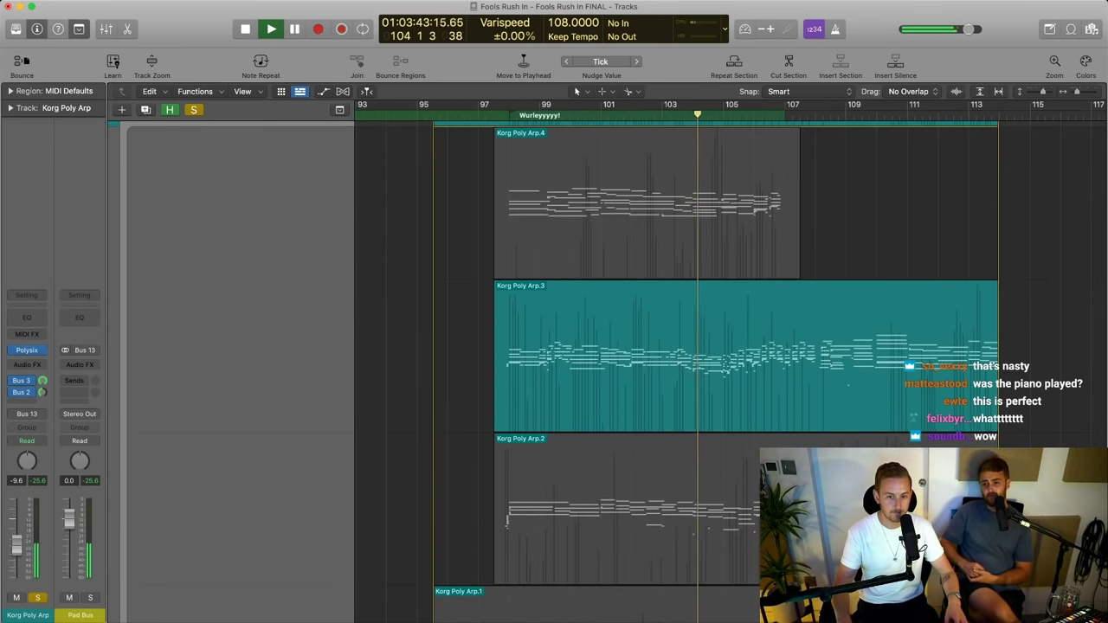
key("z")
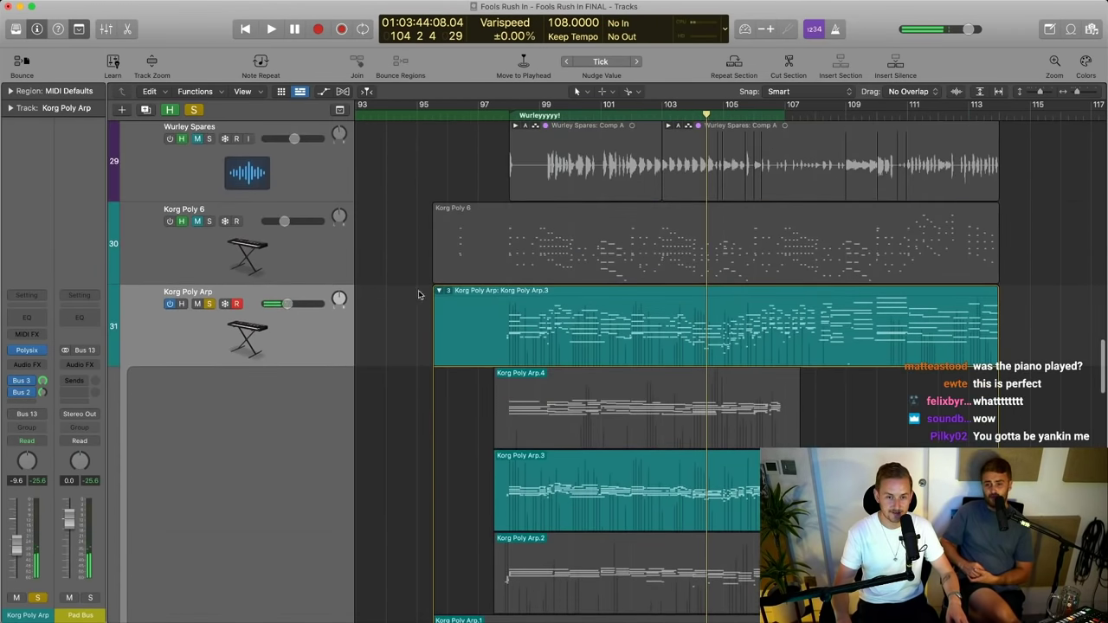
left_click(440, 291)
left_click(209, 303)
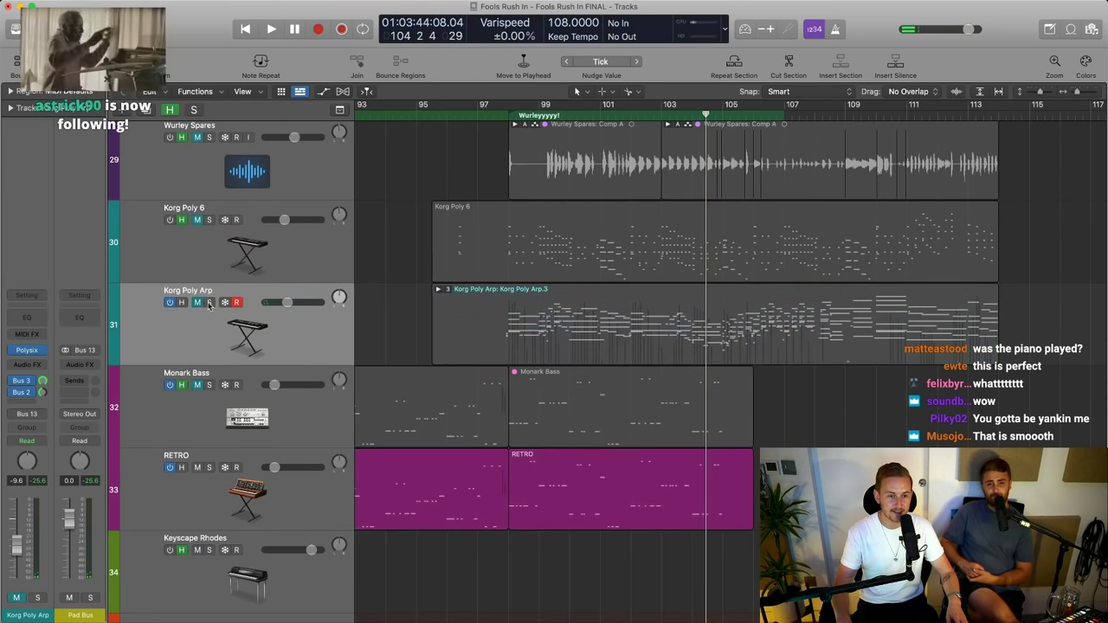
Select the Korg Poly 6 track and look over its MIDI notes next to the Wurley Spares regions
scroll(665, 416, "up", 2)
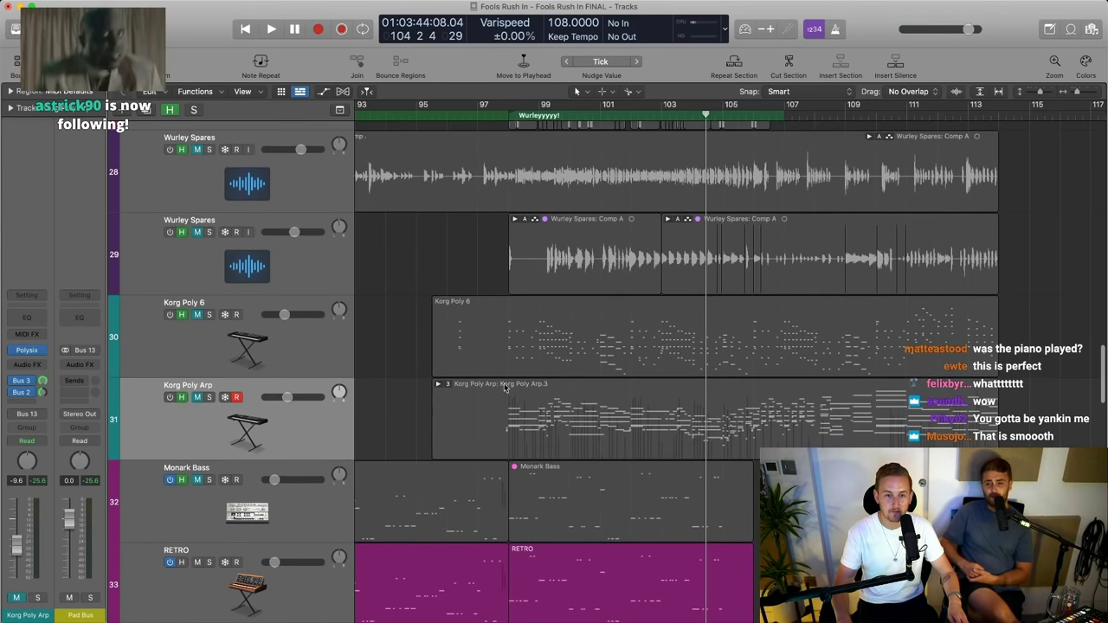
left_click(320, 355)
key("z")
key("z")
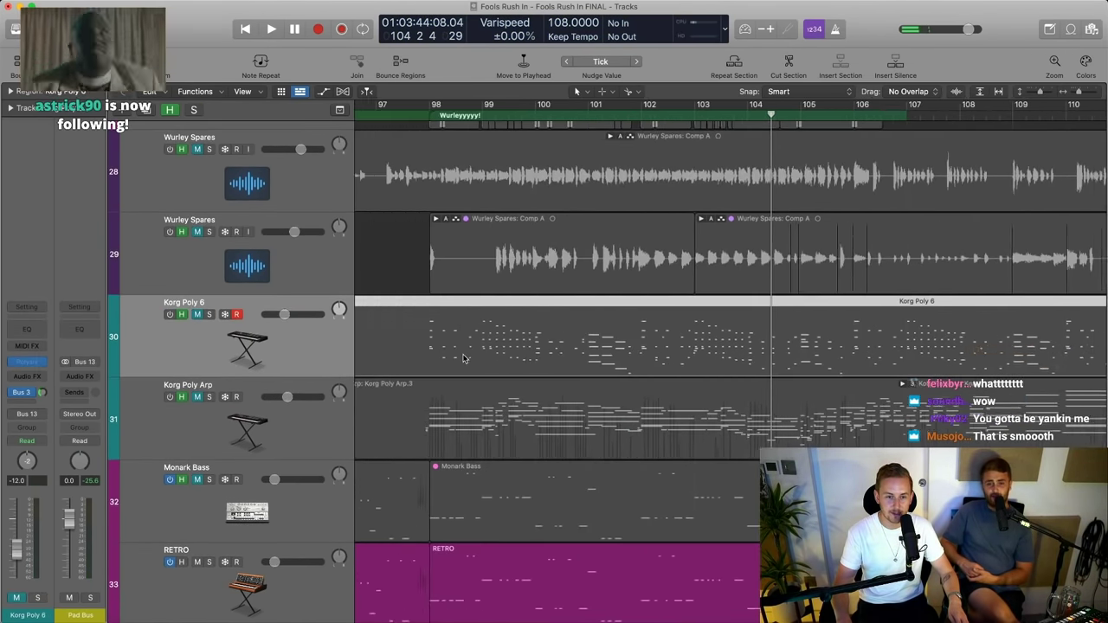
scroll(523, 385, "up", 3)
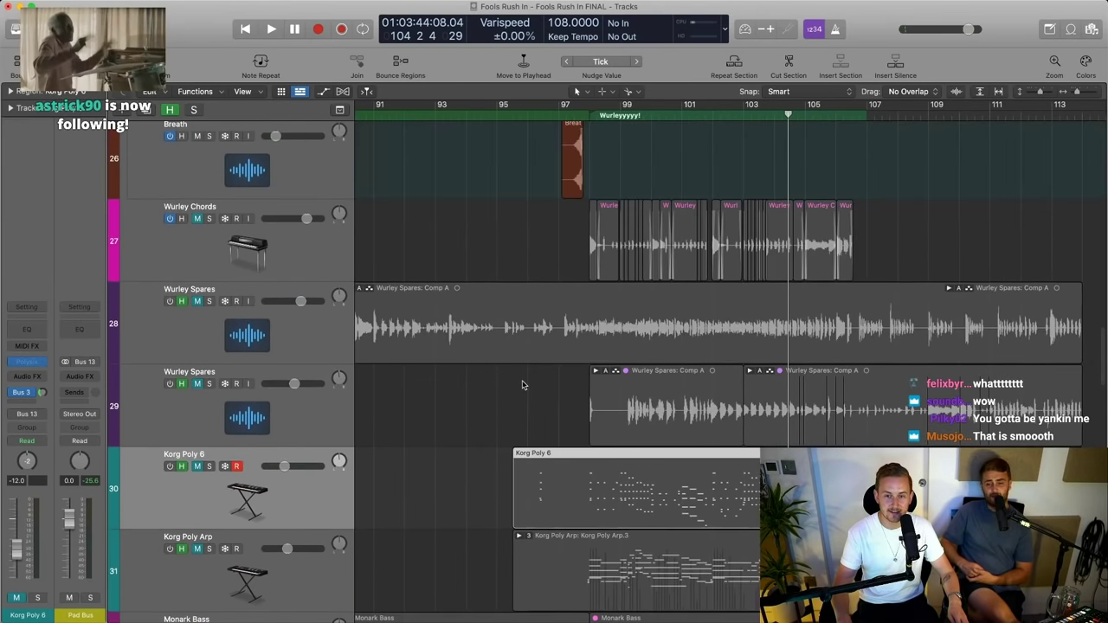
scroll(521, 381, "down", 2)
scroll(511, 382, "right", 1)
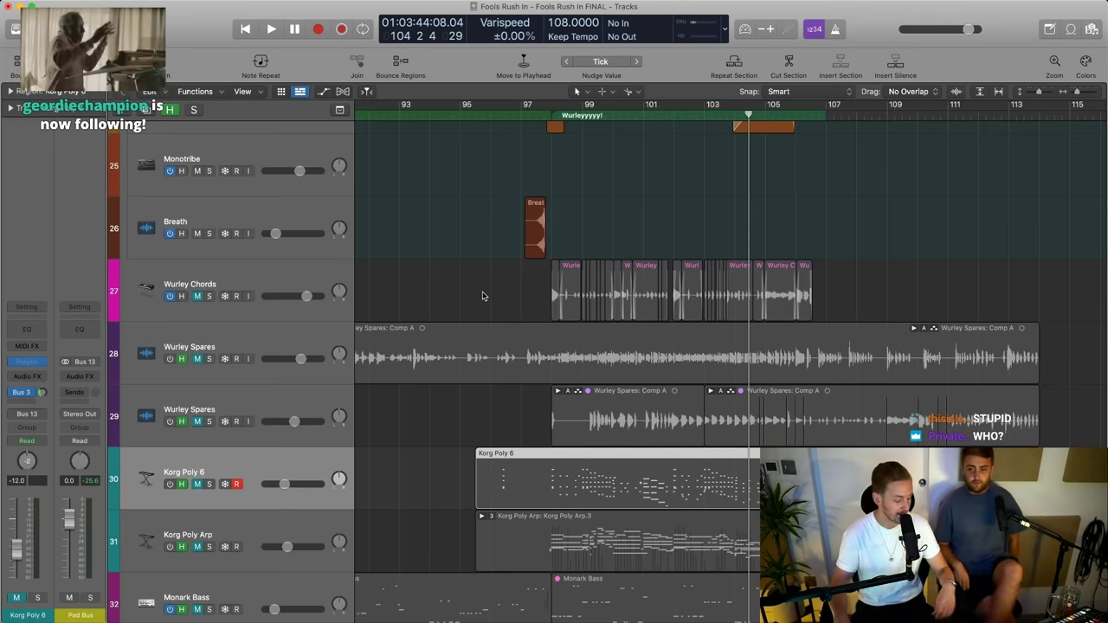
Unmute and solo Wurley Chords, and play back its chopped regions from bar 98
left_click(558, 242)
scroll(373, 323, "left", 5)
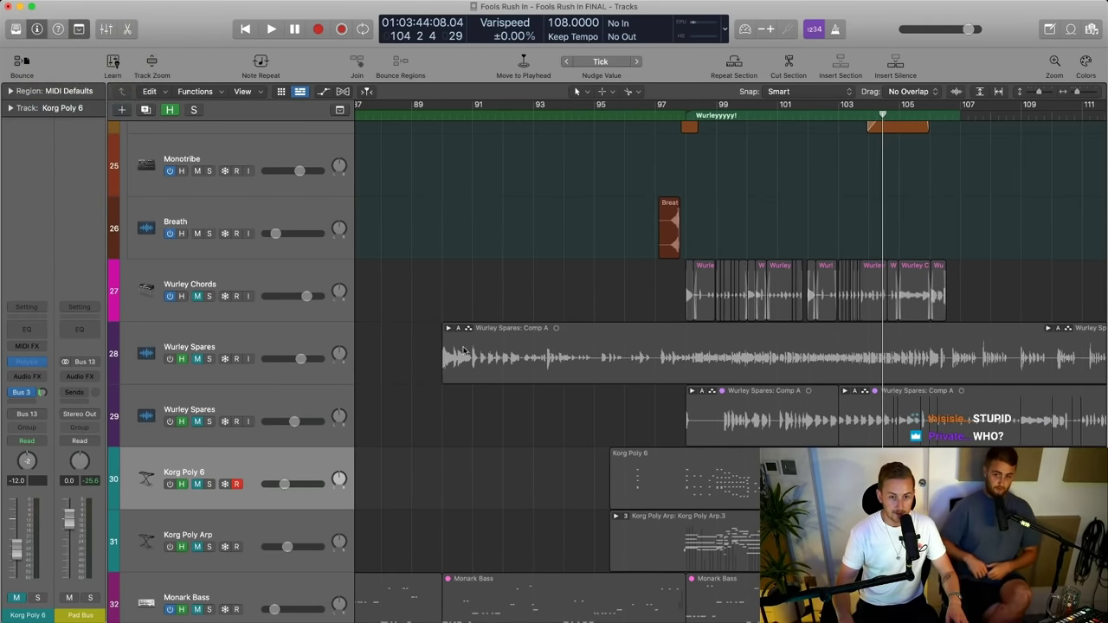
scroll(524, 359, "right", 1)
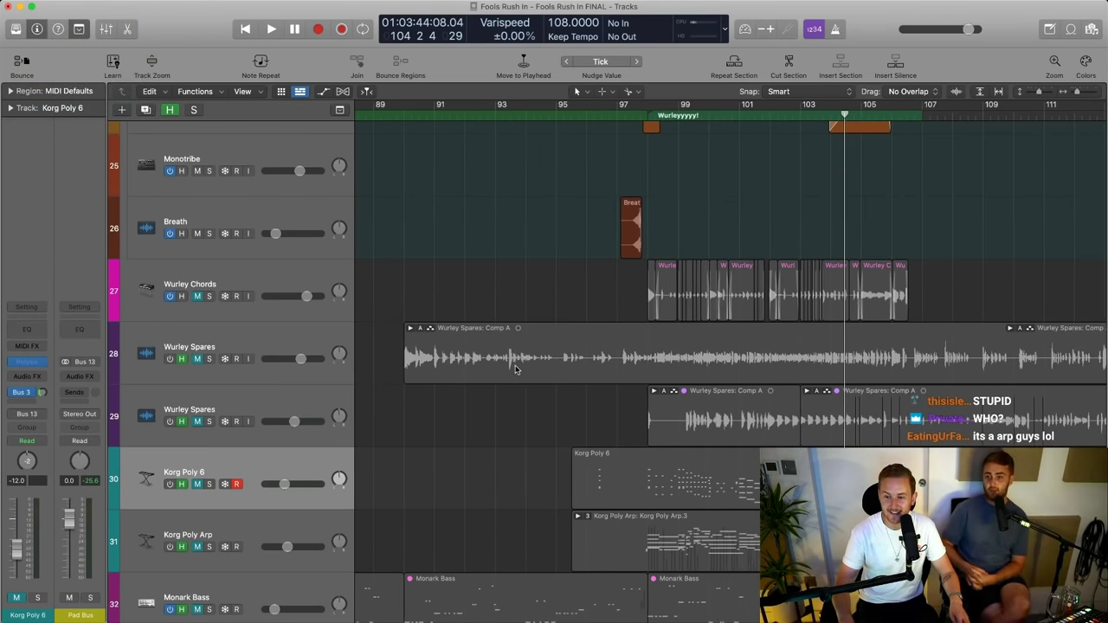
key("super+Up")
key("super+Up")
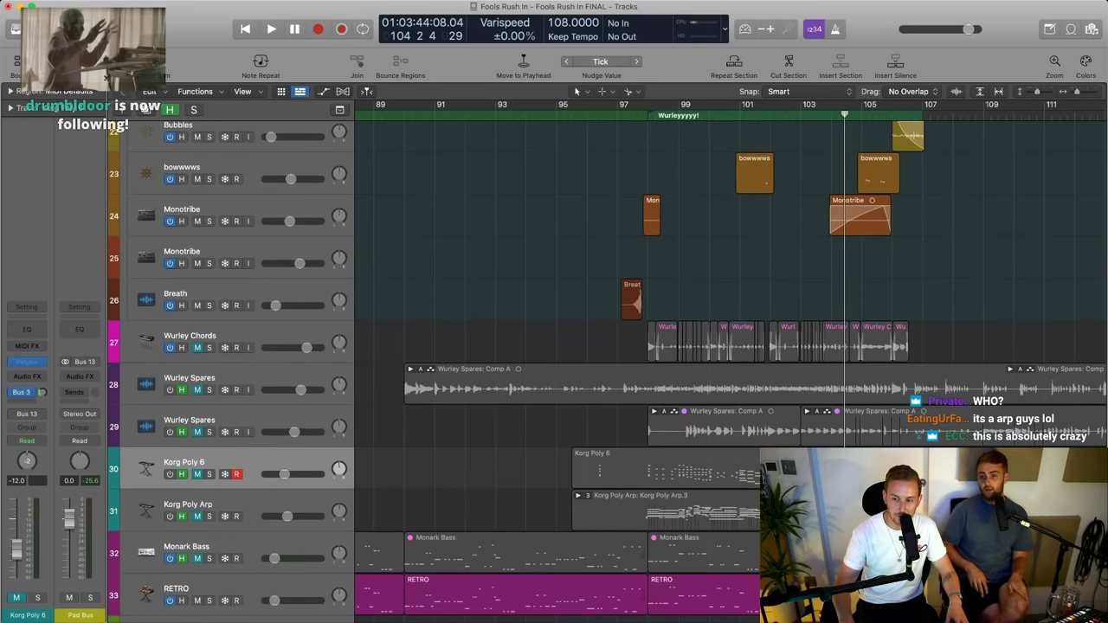
left_click(197, 348)
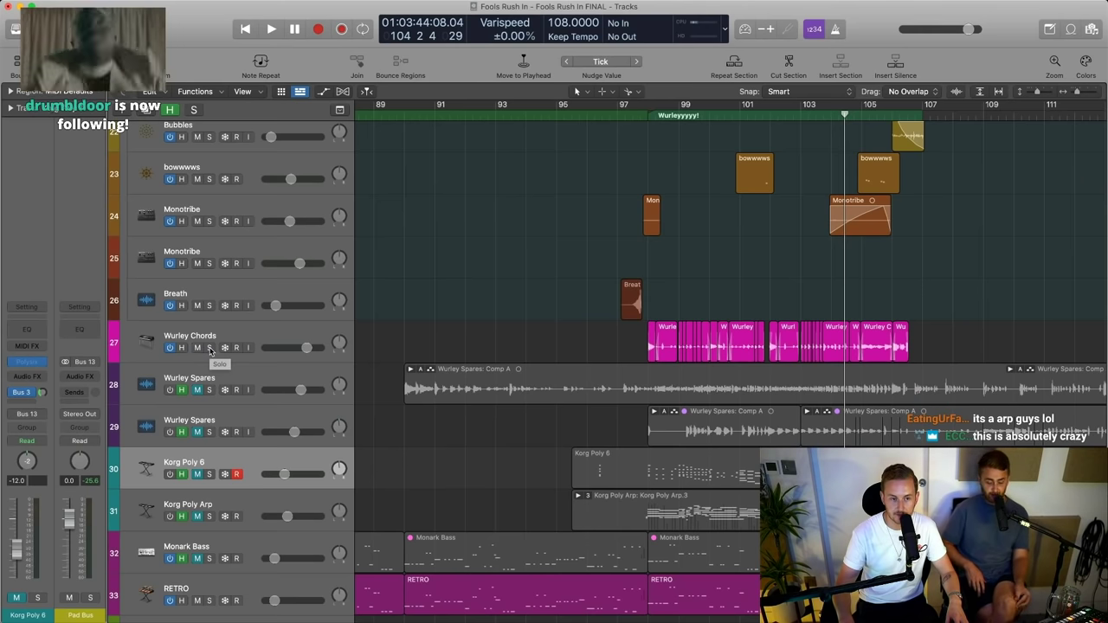
left_click(209, 348)
scroll(533, 332, "right", 3)
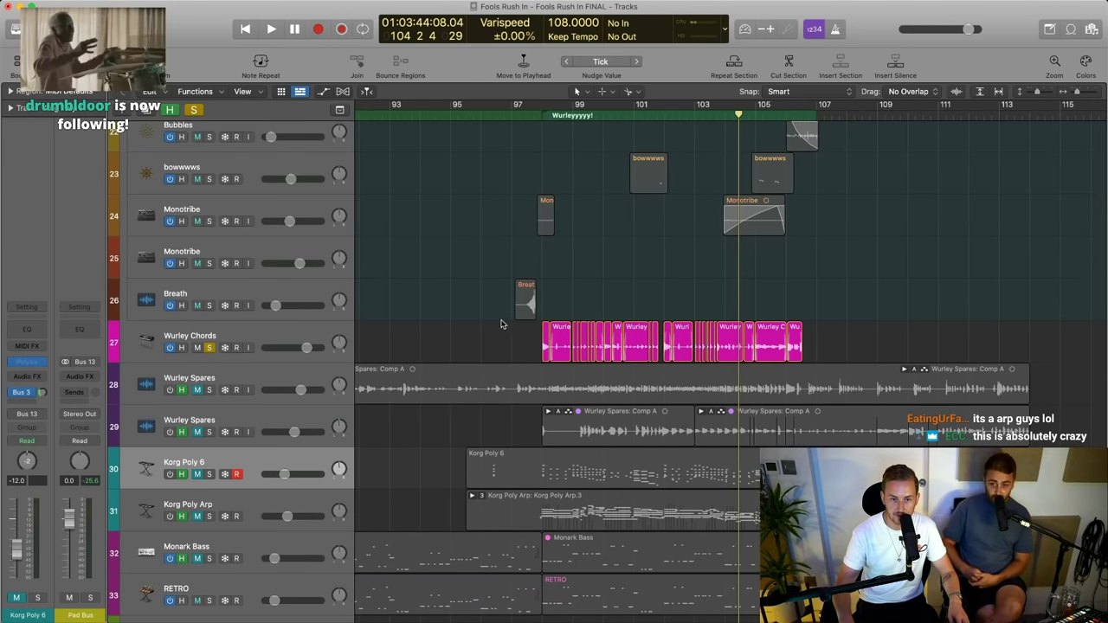
left_click_drag(502, 320, 813, 366)
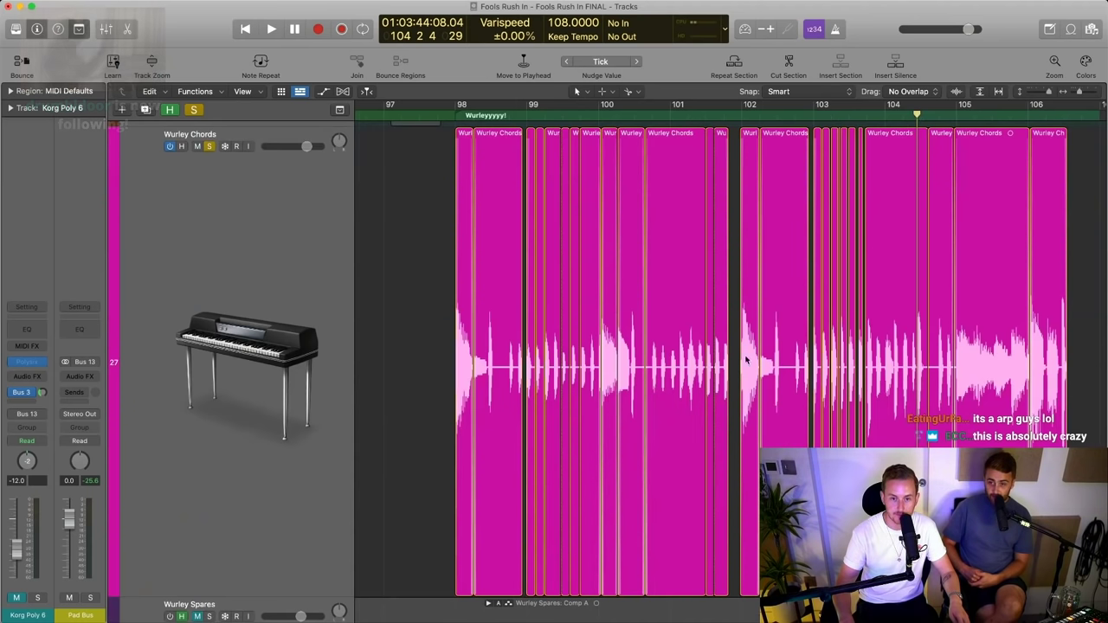
key("space")
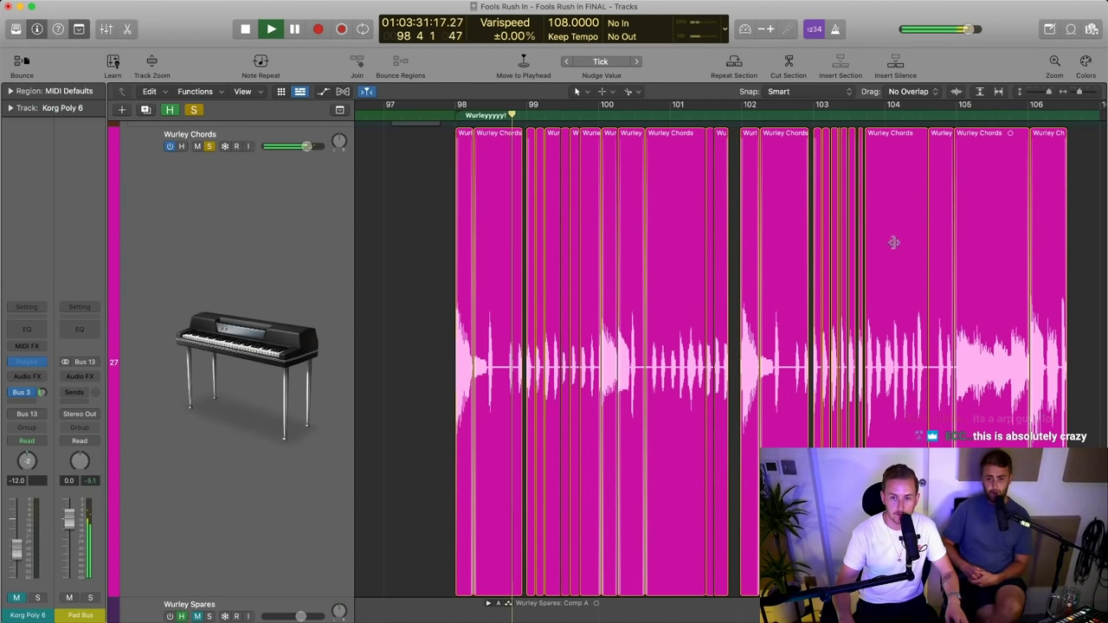
Try the Overlap drag mode, extend the Wurley Chords region at bar 102 back over the earlier cuts, and undo it
left_click(907, 91)
left_click(900, 82)
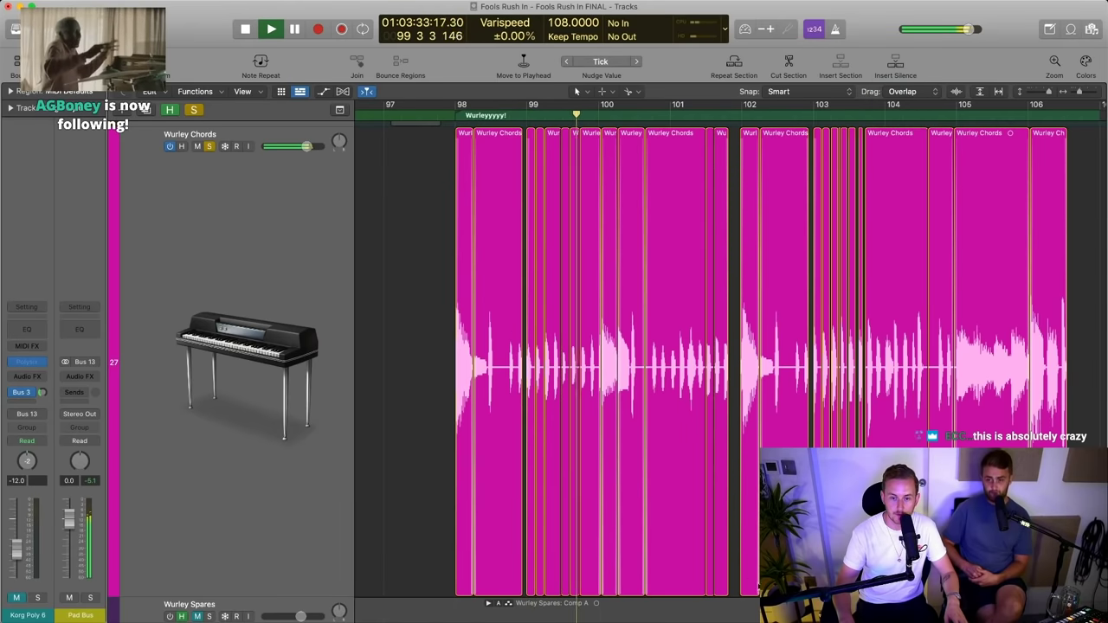
left_click(905, 91)
left_click(925, 103)
left_click_drag(743, 591, 593, 580)
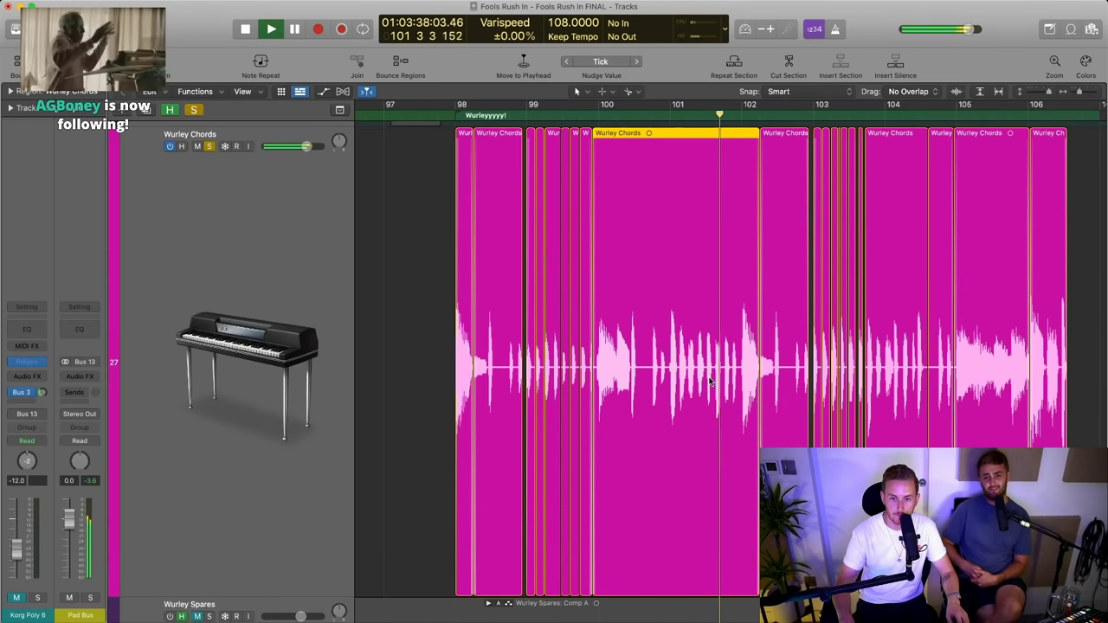
key("super+z")
key("space")
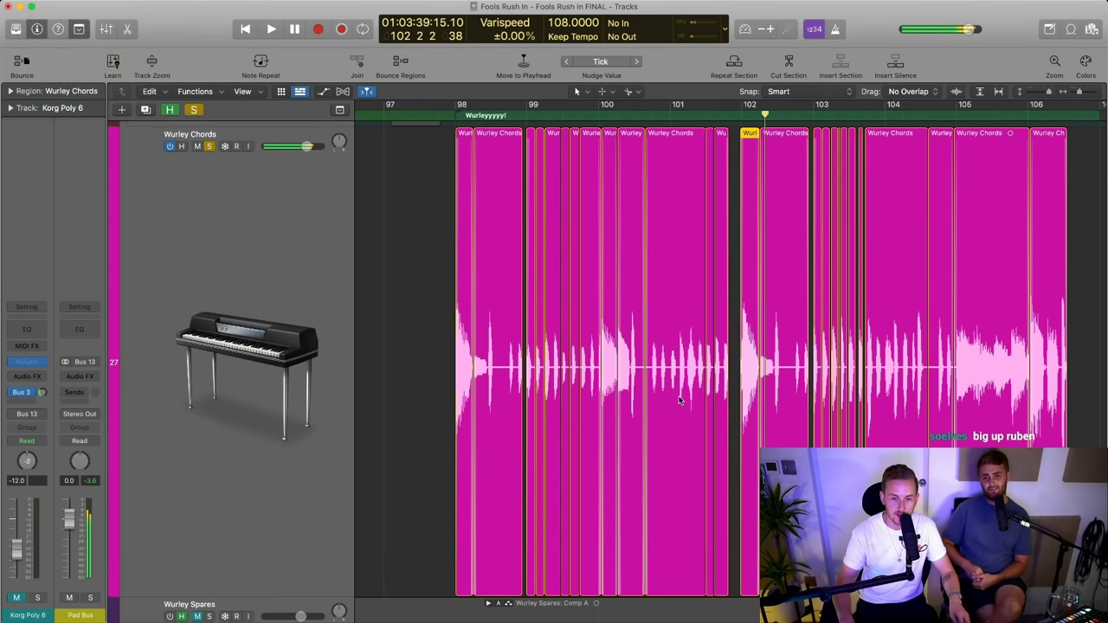
Reposition the playhead to around bar 104 and play the closing regions of the soloed Wurley Chords
key("super+Right")
key("super+Right")
key("super+Right")
key("super+Up")
key("super+Up")
scroll(684, 389, "down", 3)
left_click(504, 115)
scroll(668, 334, "up", 3)
scroll(668, 334, "left", 3)
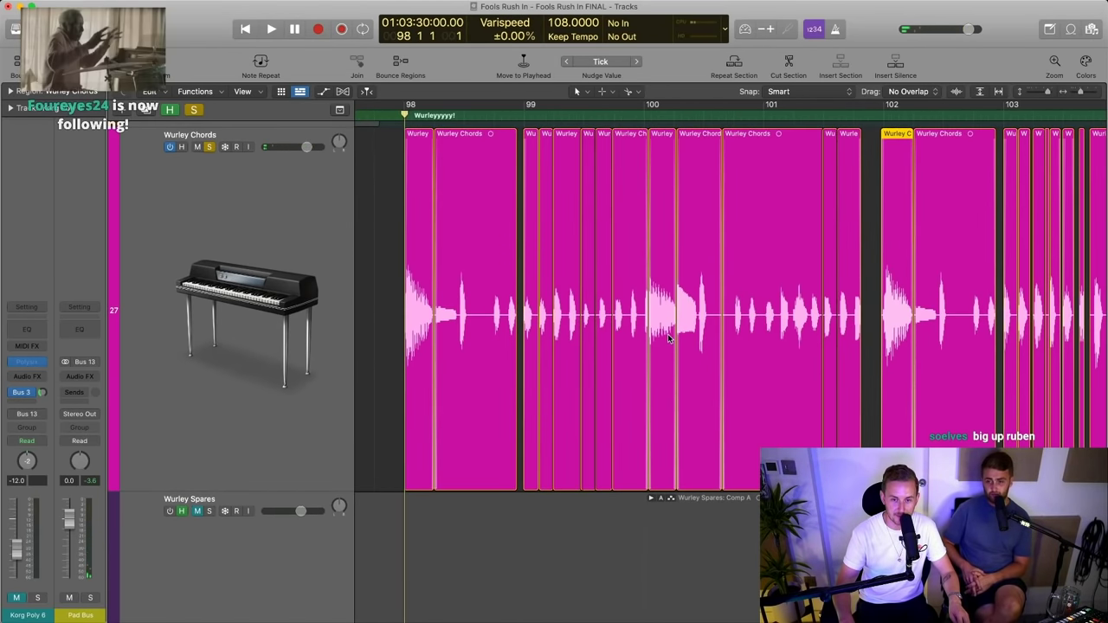
scroll(667, 333, "down", 4)
left_click(870, 120)
key("space")
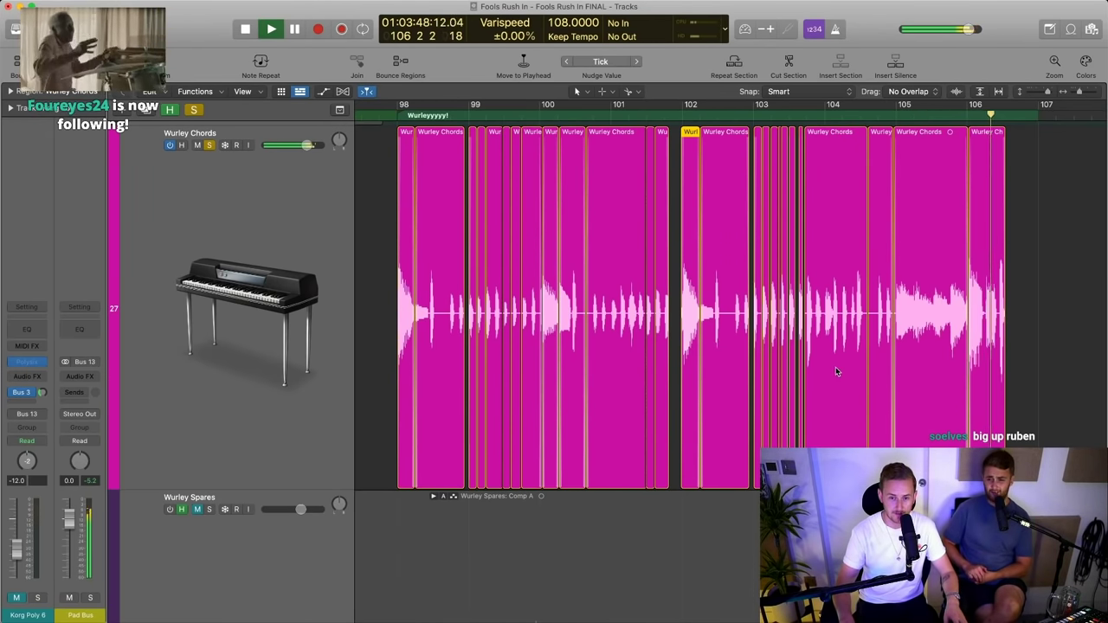
Stop playback, show track automation, and expand all Wurley Chords automation lanes to examine the PanMan, Logic Chorus and H-Delay curves
key("space")
key("a")
scroll(926, 199, "up", 2)
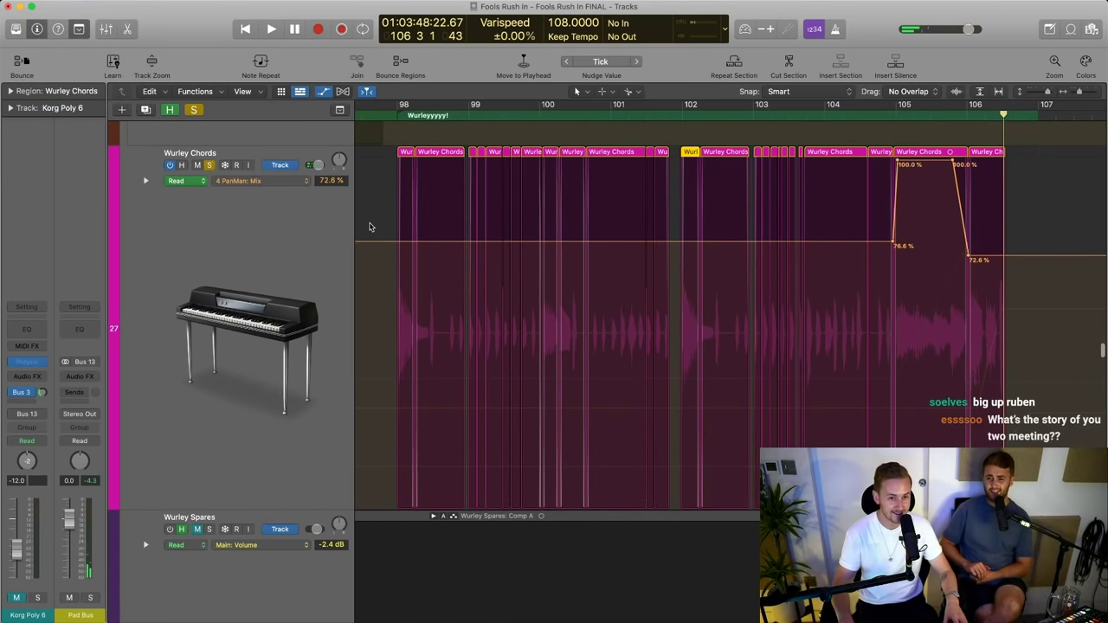
left_click(146, 180)
scroll(606, 364, "down", 5)
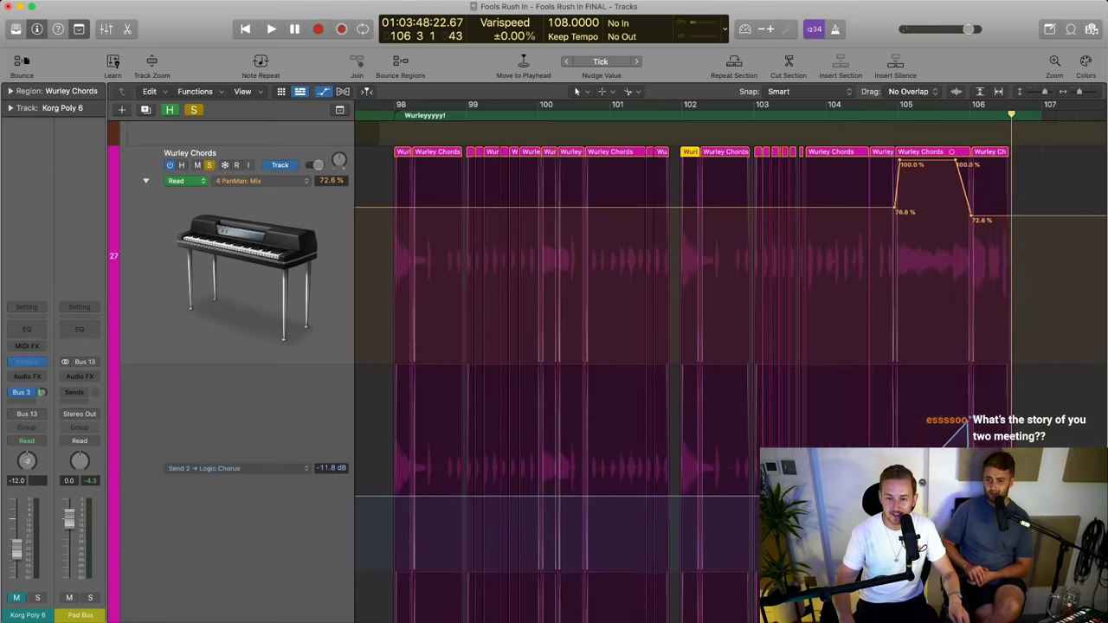
scroll(941, 278, "down", 3)
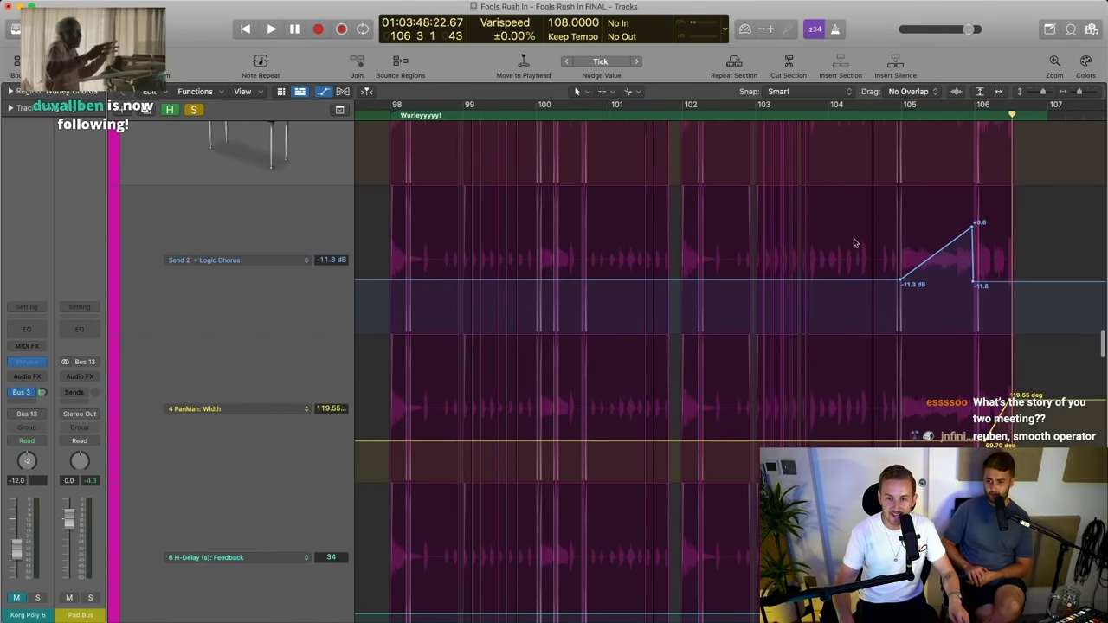
scroll(853, 243, "down", 2)
scroll(925, 245, "up", 6)
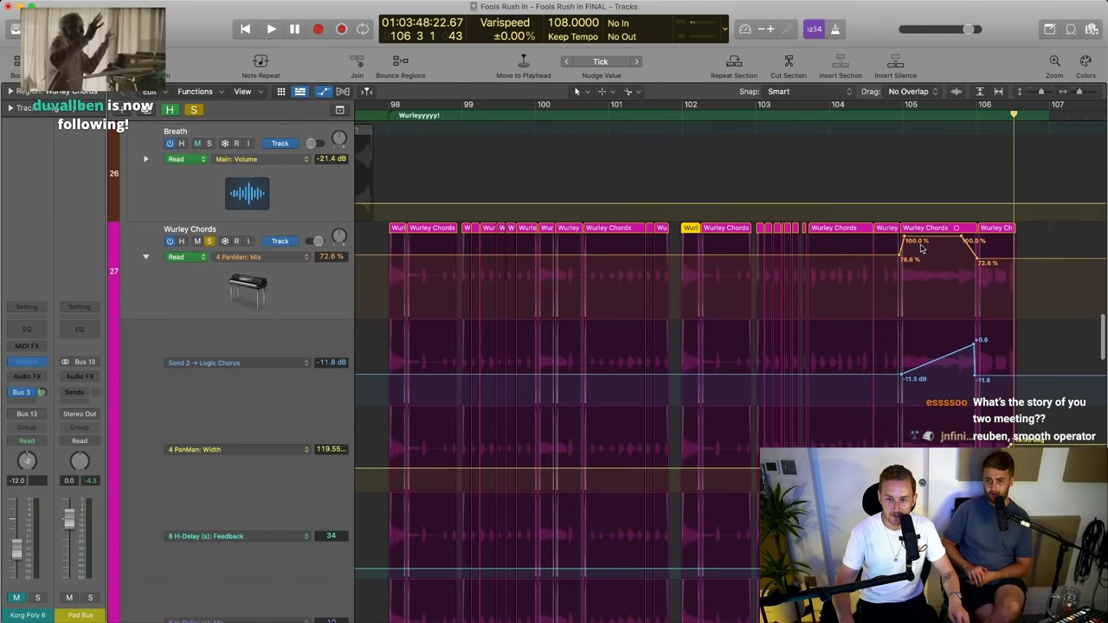
Replay the Wurley Chords ending, try reshaping the Logic Chorus send ramp at bar 105, and undo the change
key("space")
scroll(952, 381, "down", 1)
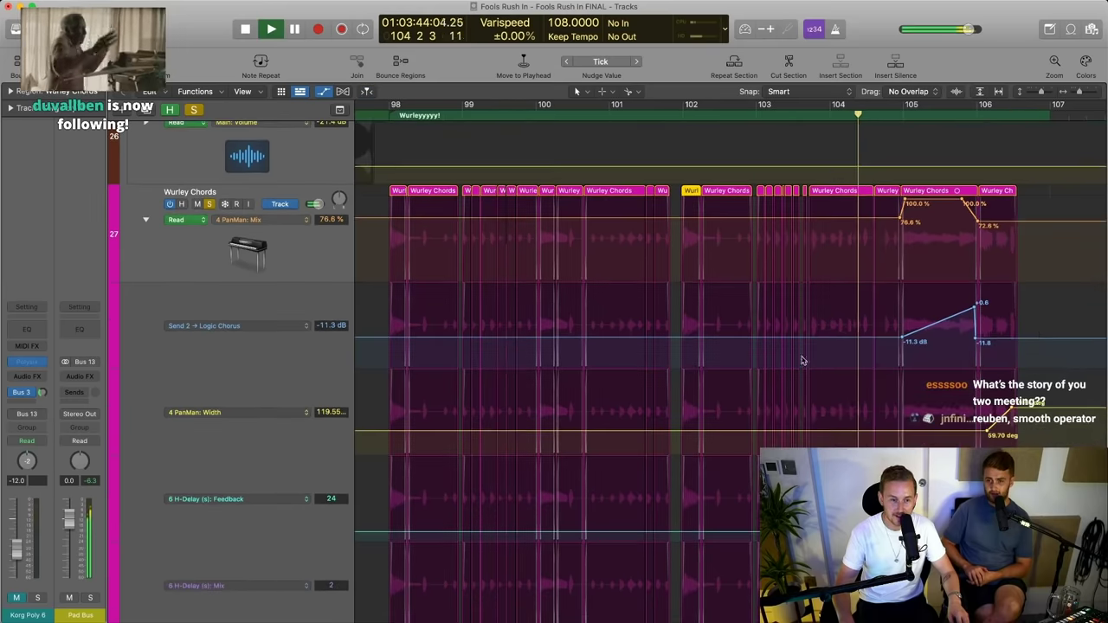
left_click_drag(924, 332, 937, 295)
key("super+z")
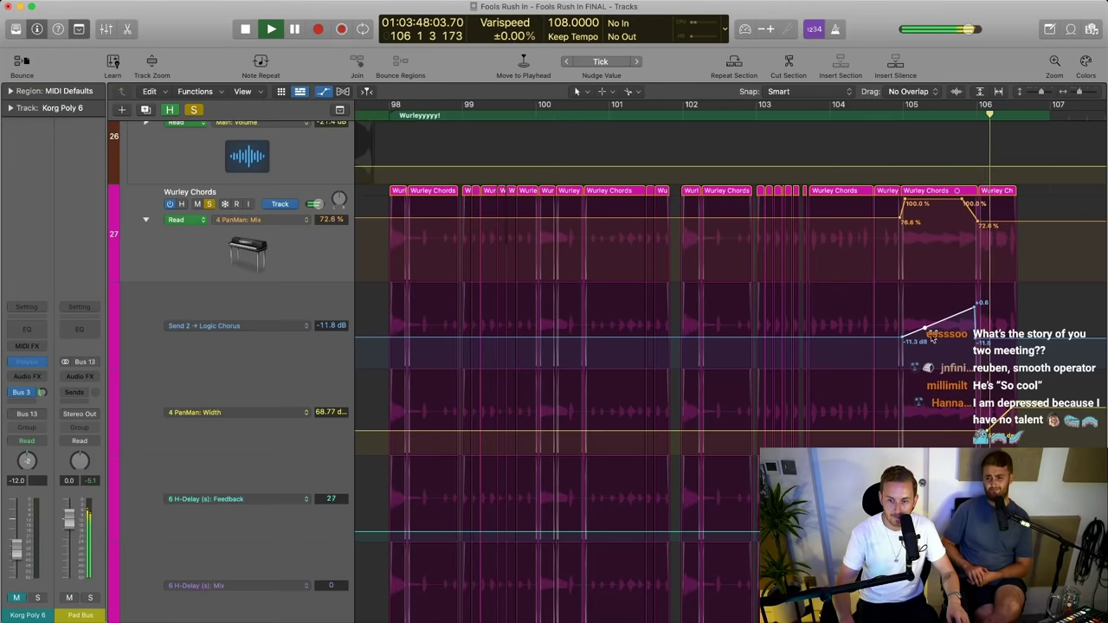
Replay the ending from about bar 105 with the final H-Delay Mix automation point at 78, and return it to 23
scroll(938, 344, "down", 4)
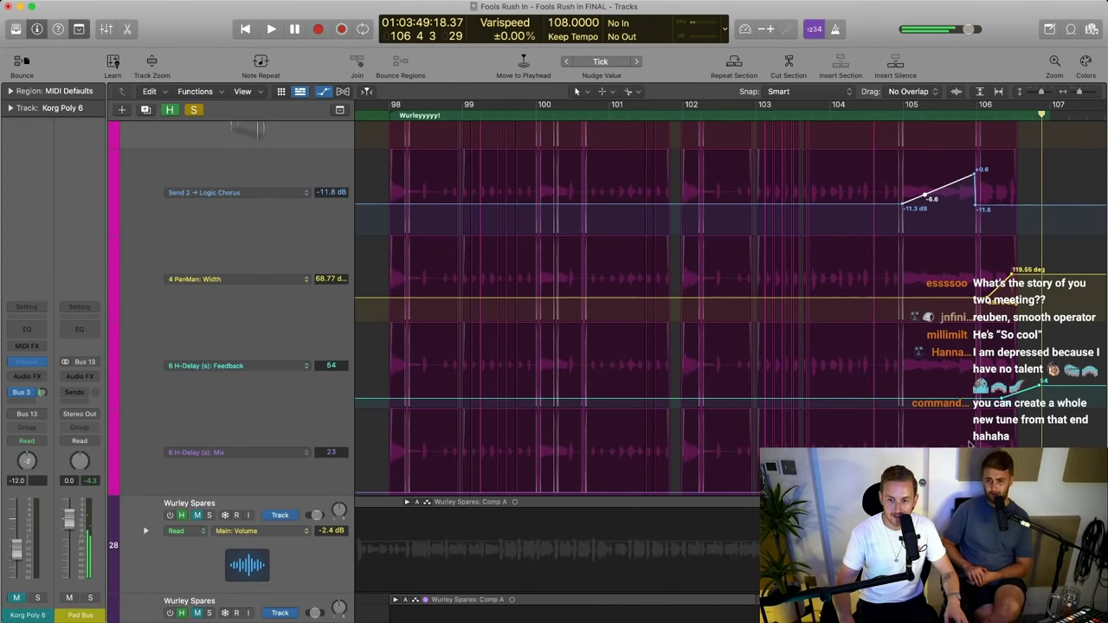
left_click(902, 115)
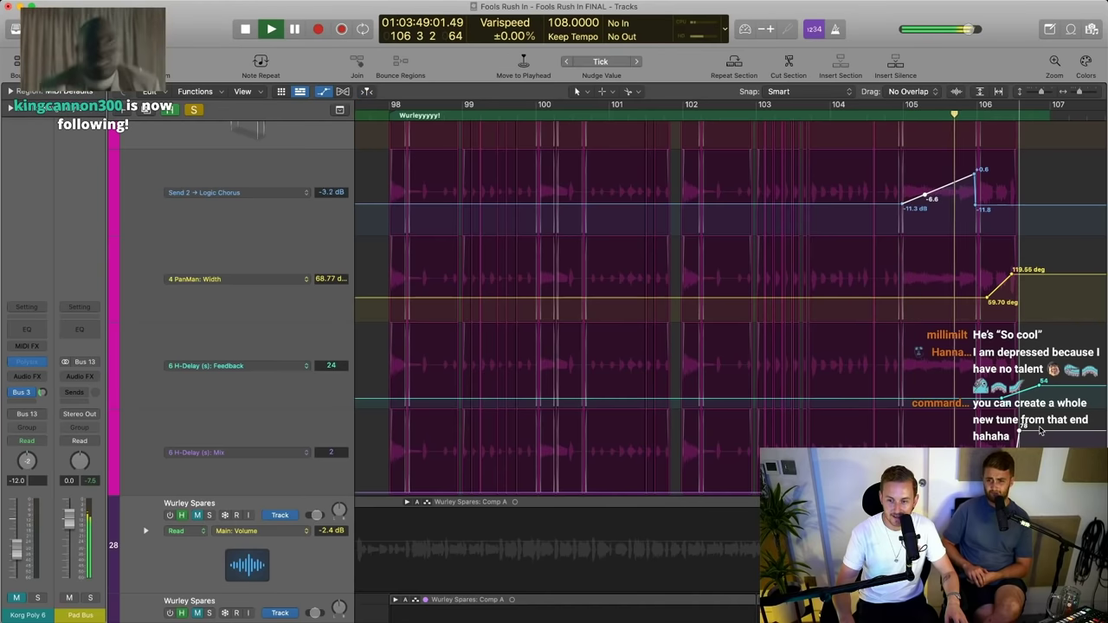
scroll(995, 363, "right", 5)
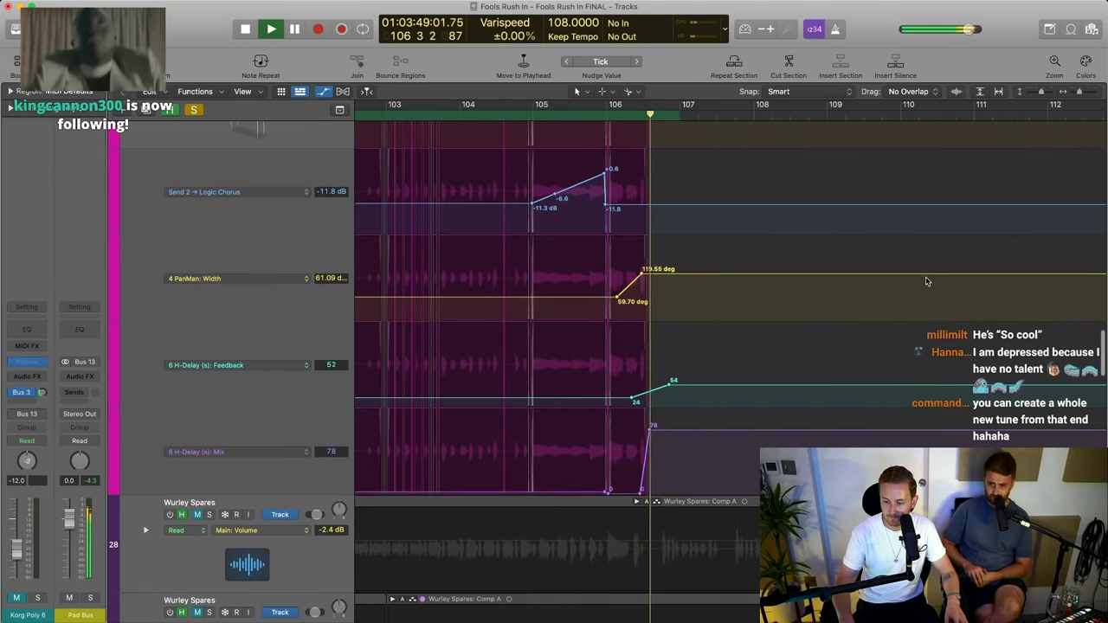
key("space")
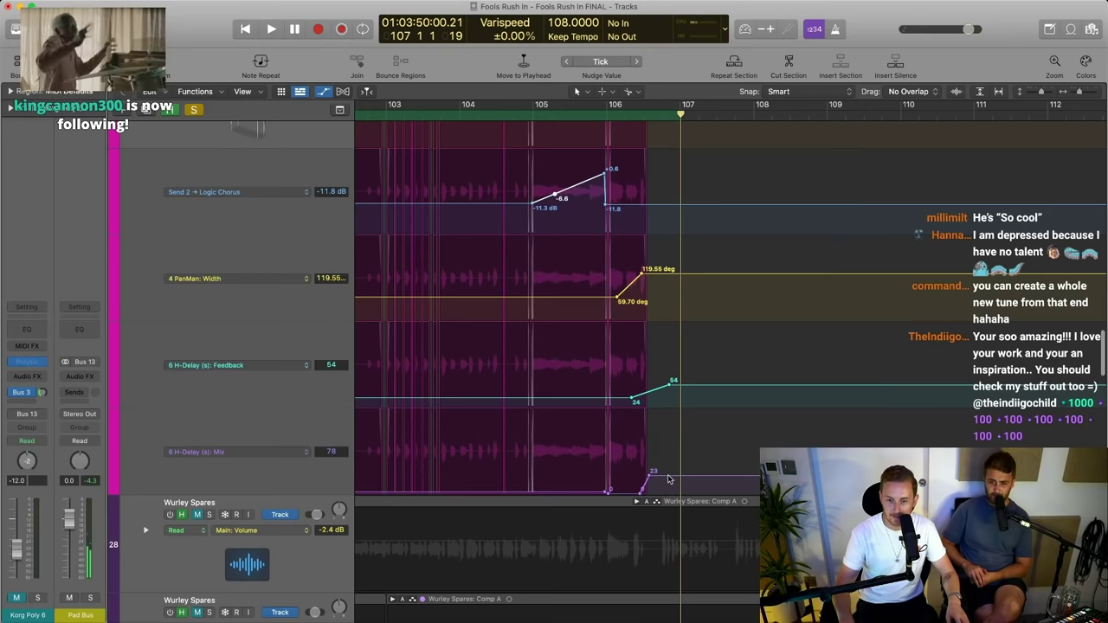
scroll(668, 478, "left", 3)
scroll(655, 391, "down", 5)
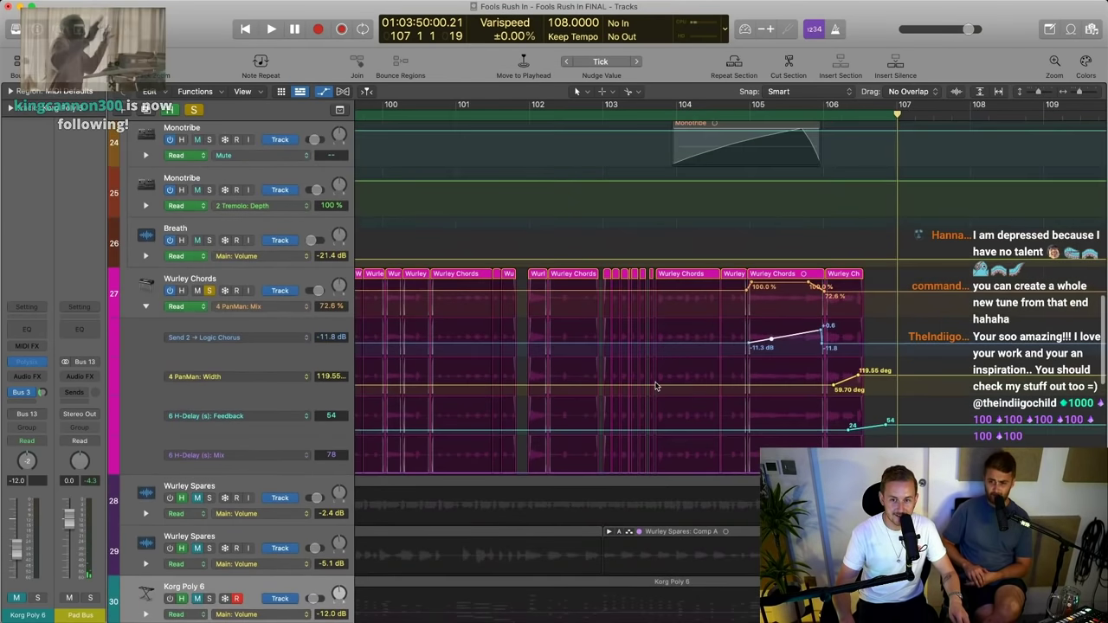
Unsolo the Wurley Chords track, hide track automation, and bring the full set of outro tracks into view
key("super+Left")
key("super+Left")
key("super+Left")
key("super+Left")
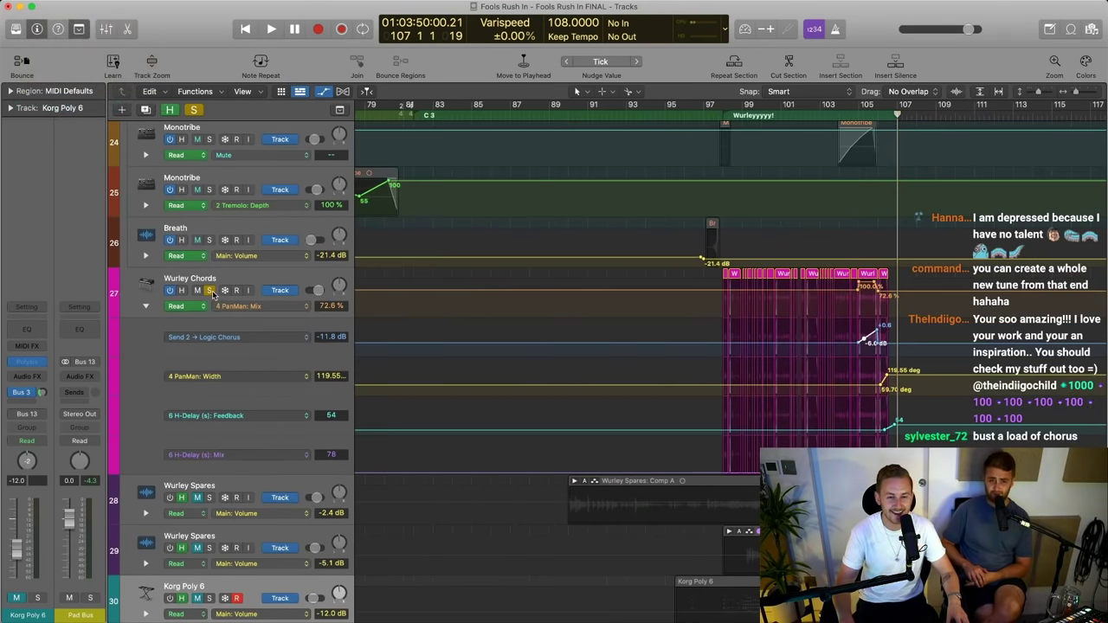
left_click(210, 291)
key("a")
scroll(670, 416, "down", 3)
scroll(669, 419, "up", 4)
scroll(669, 420, "right", 2)
scroll(631, 357, "left", 4)
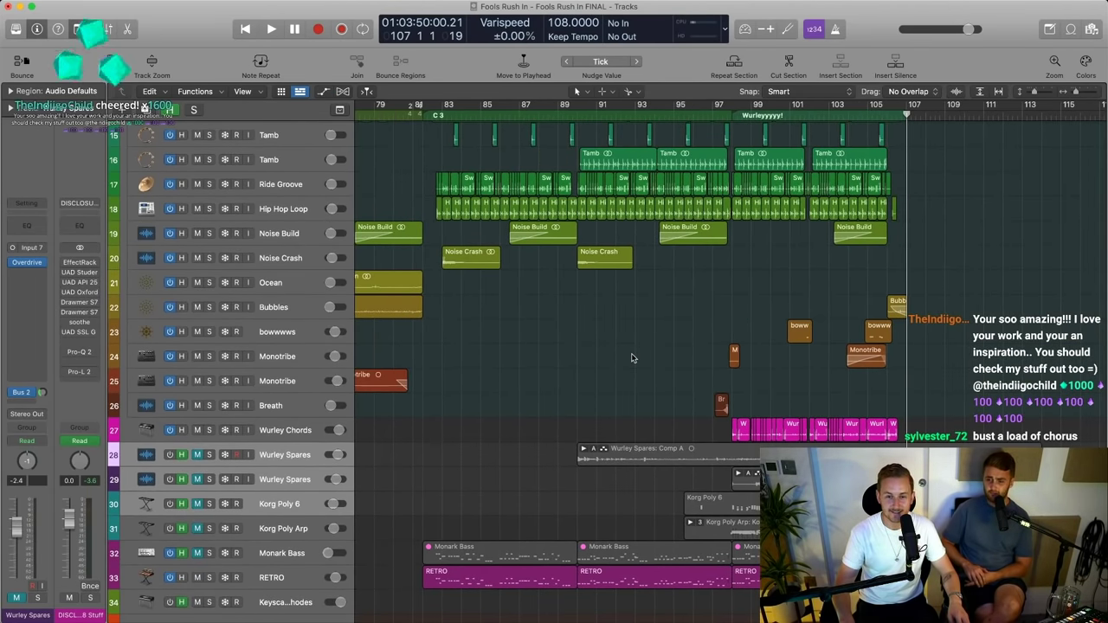
Expand the Wurley Spares take folder on track 28 to examine its recorded takes, and collapse it again
key("super+Left")
key("super+Left")
key("super+Left")
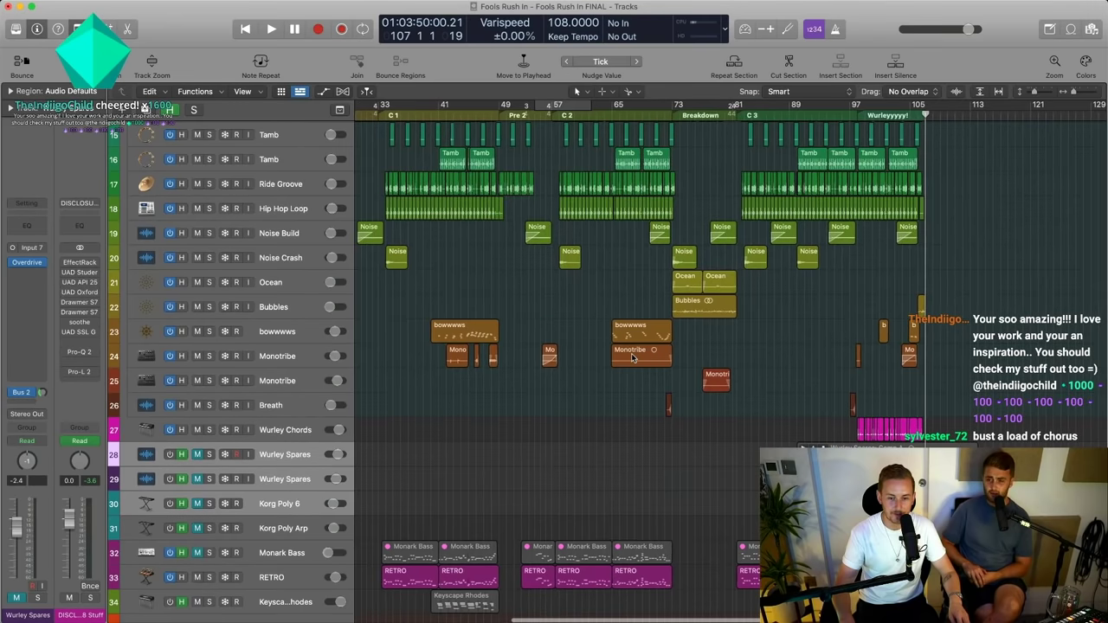
key("ctrl+f")
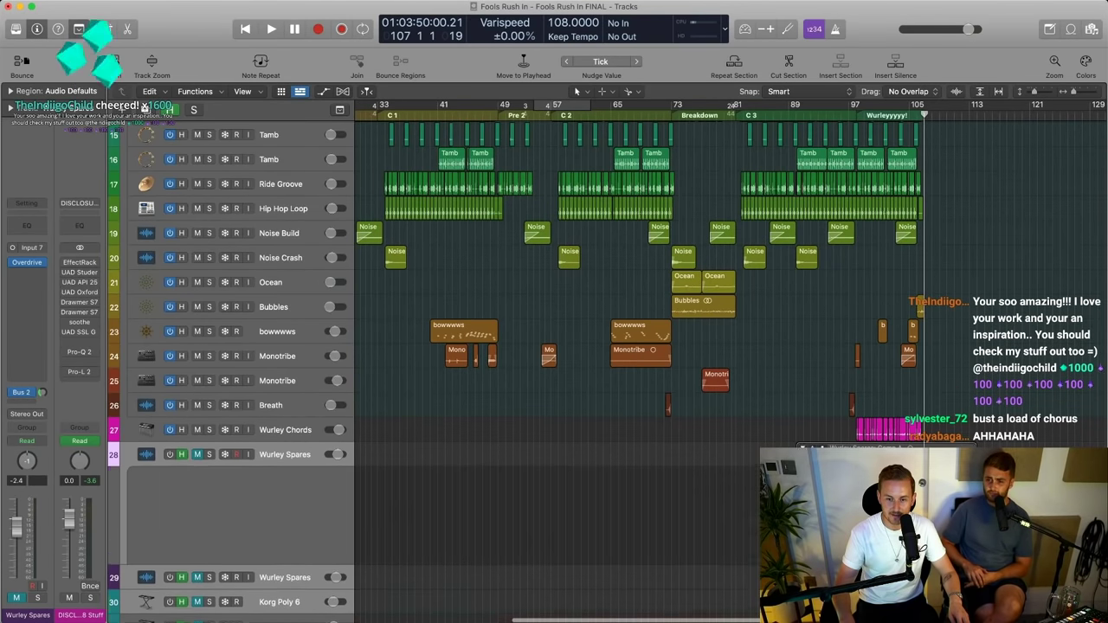
scroll(556, 371, "down", 3)
key("super+Down")
key("super+Down")
scroll(817, 329, "down", 2)
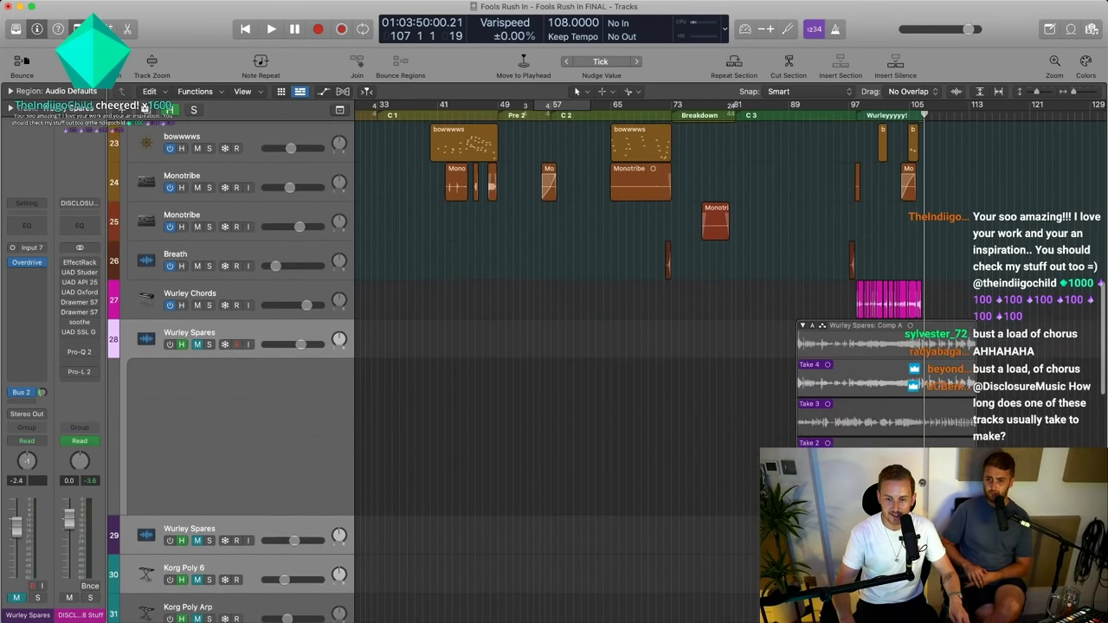
left_click(803, 325)
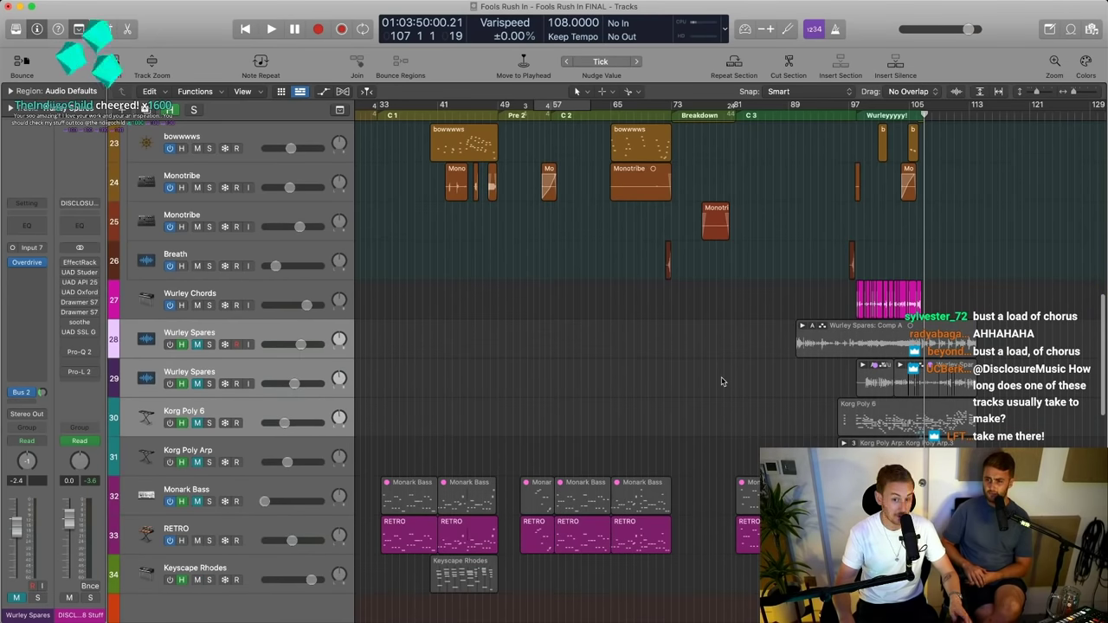
Hide the tracks flagged for hiding in the arrangement and clear the selection of the RETRO regions
key("h")
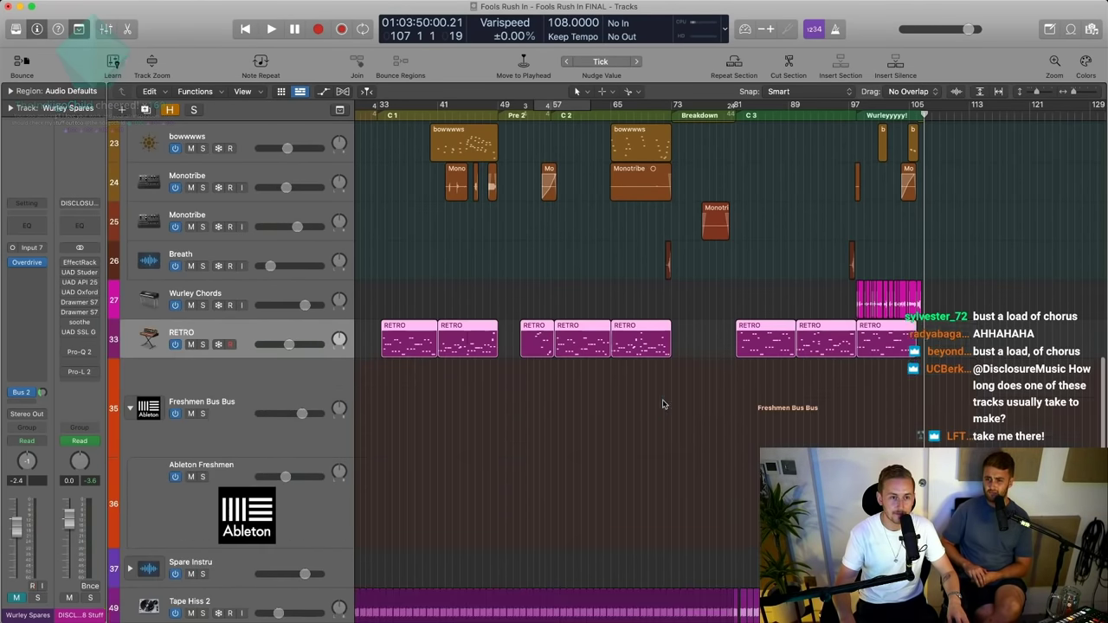
scroll(681, 329, "down", 5)
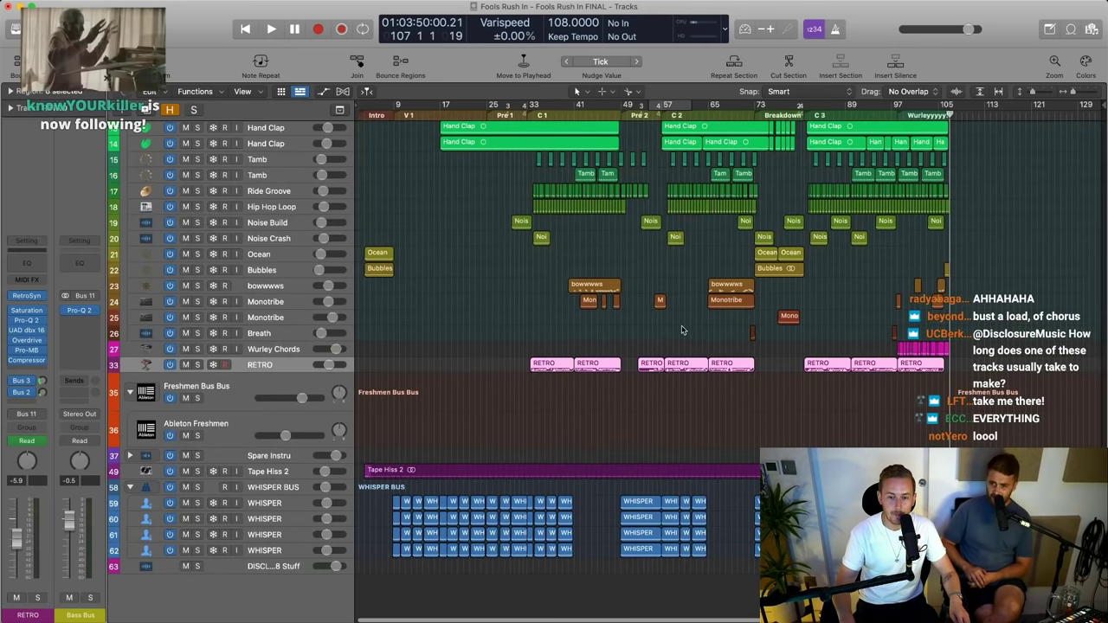
scroll(594, 422, "up", 2)
scroll(586, 419, "down", 2)
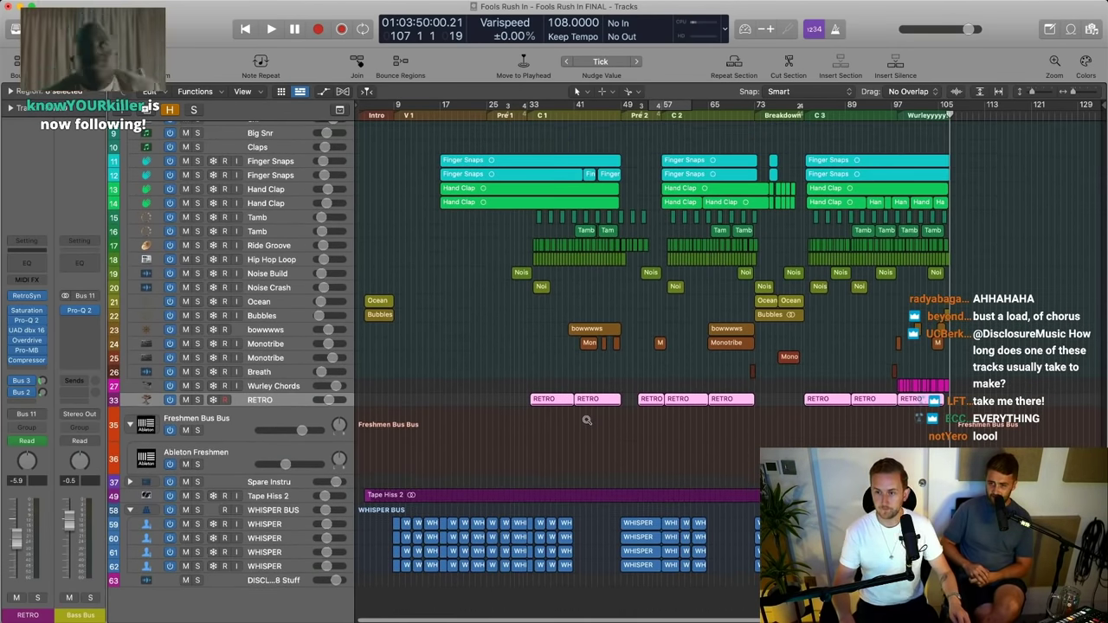
scroll(585, 418, "up", 1)
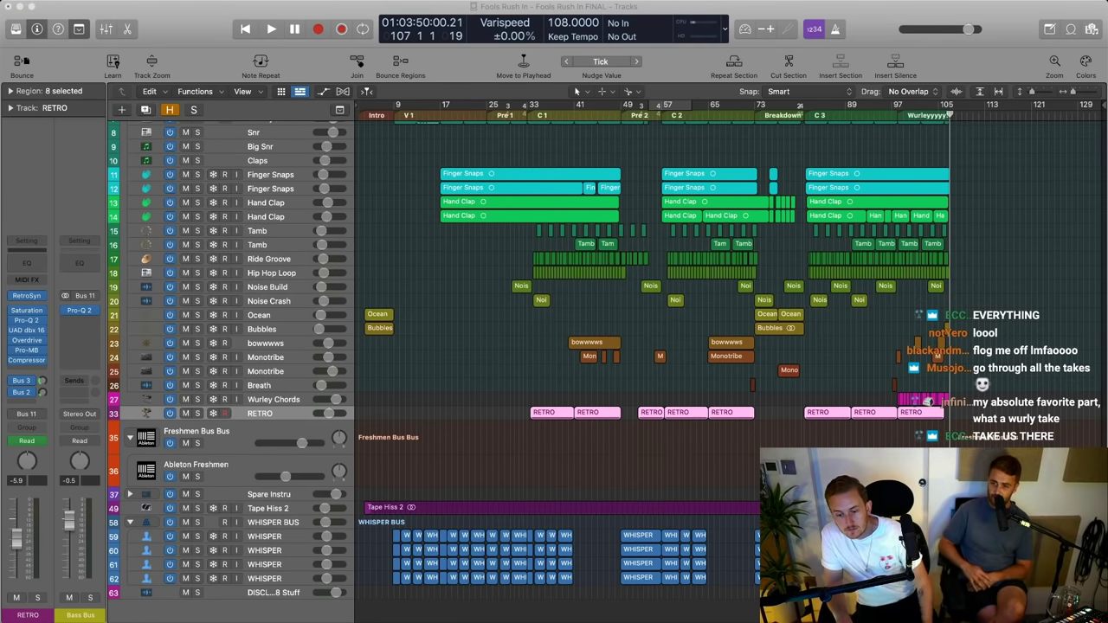
left_click(699, 396)
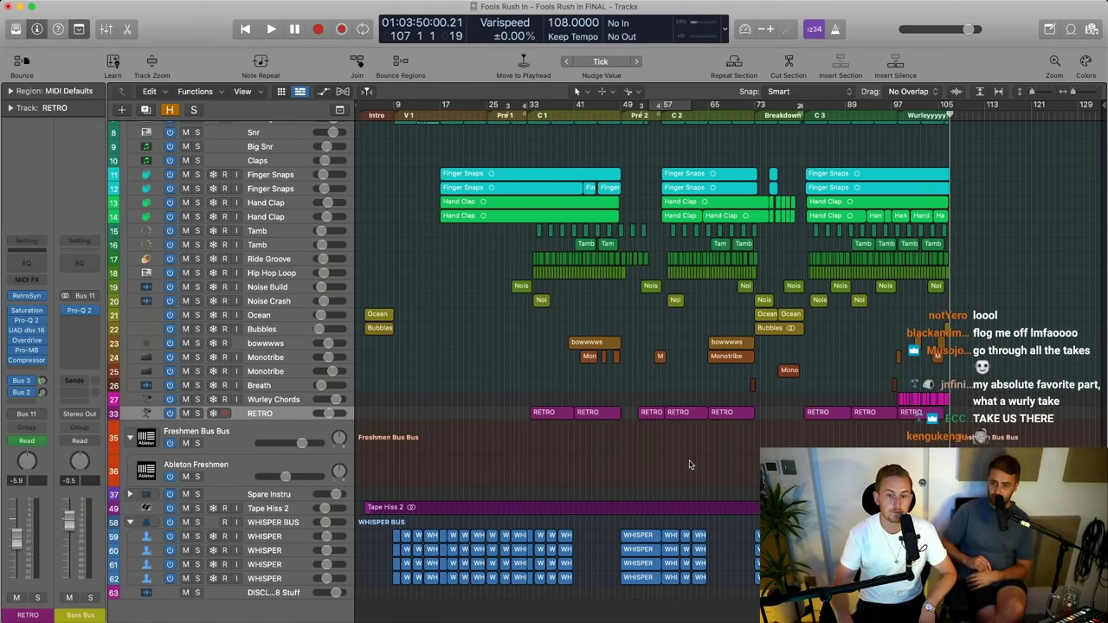
Fit all remaining tracks vertically in the arrangement so the whole project is in view
scroll(623, 405, "up", 3)
key("super+Up")
key("super+Up")
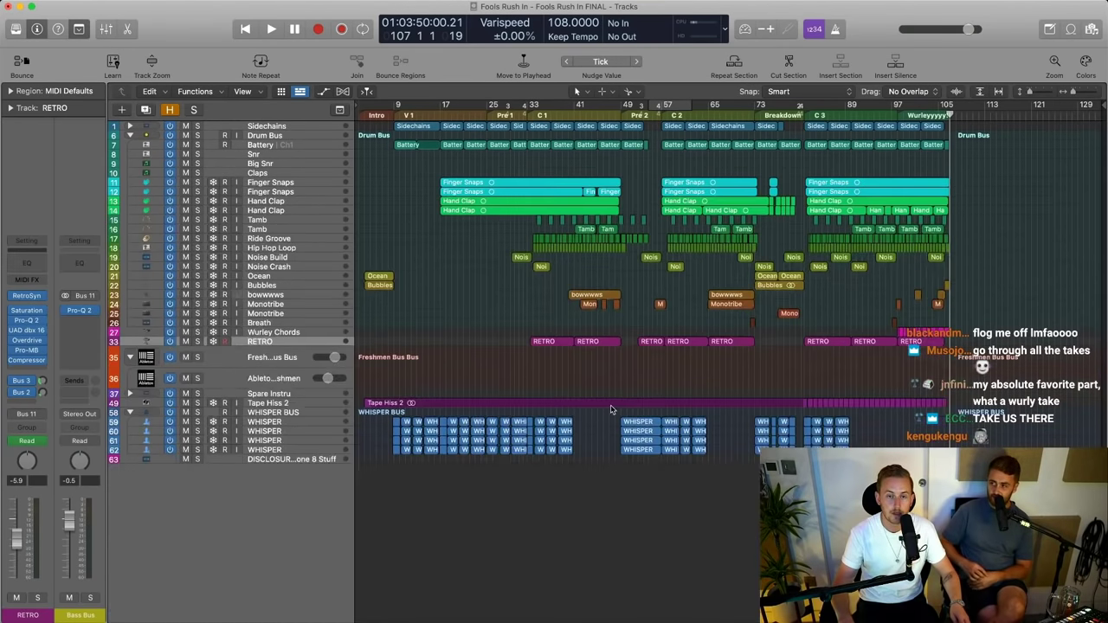
left_click(978, 91)
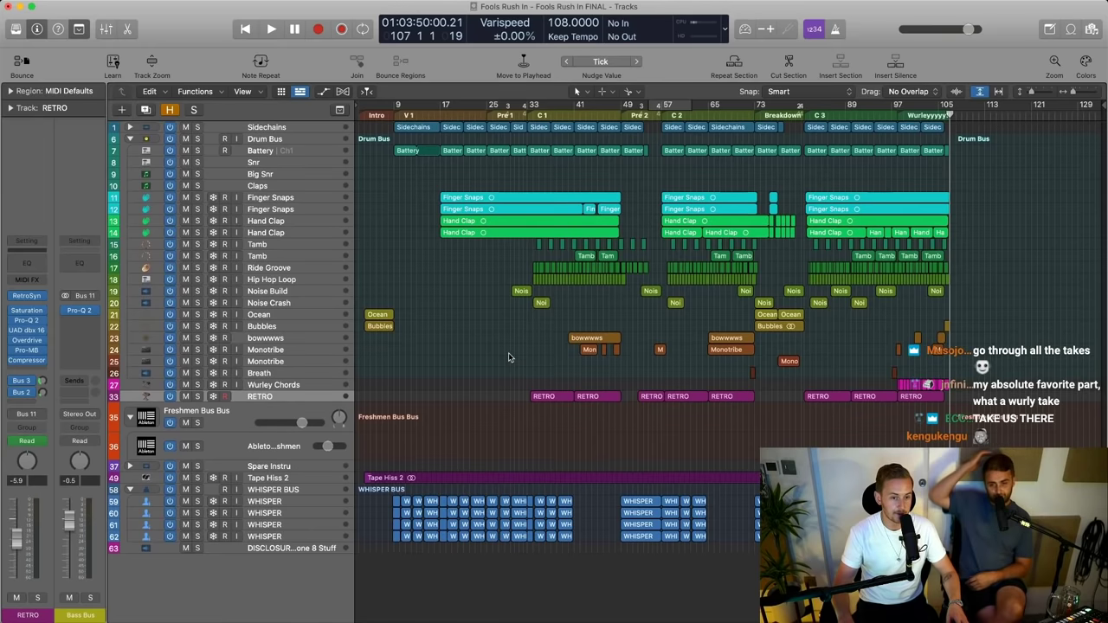
Open a Pro-Q 2 insert on the Ableton Freshmen track to examine its EQ bands, and close it
left_click(249, 446)
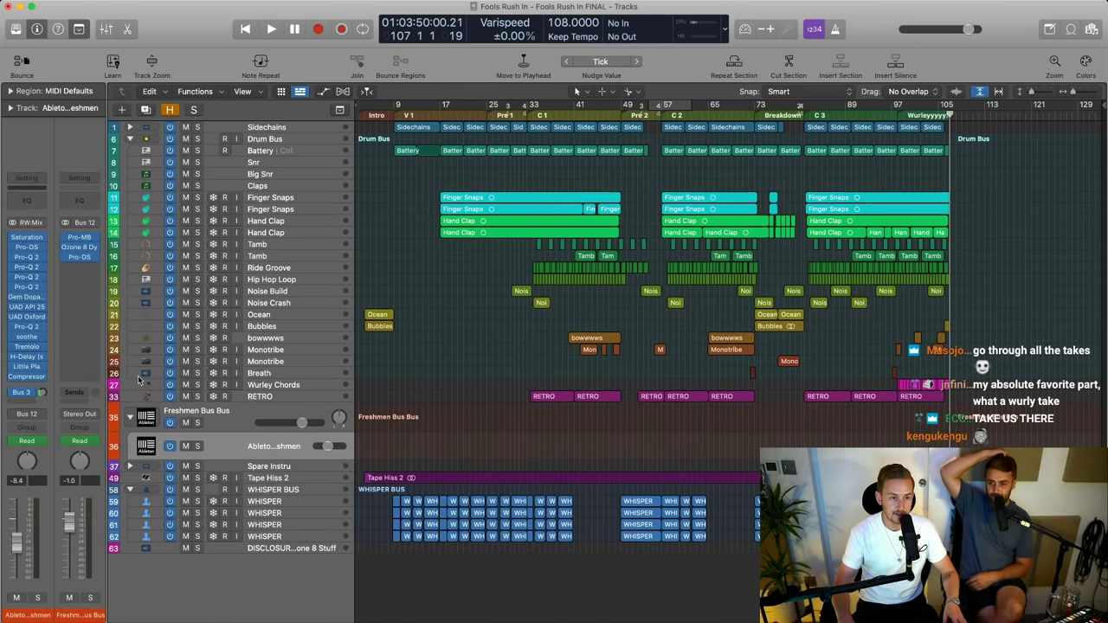
left_click(27, 269)
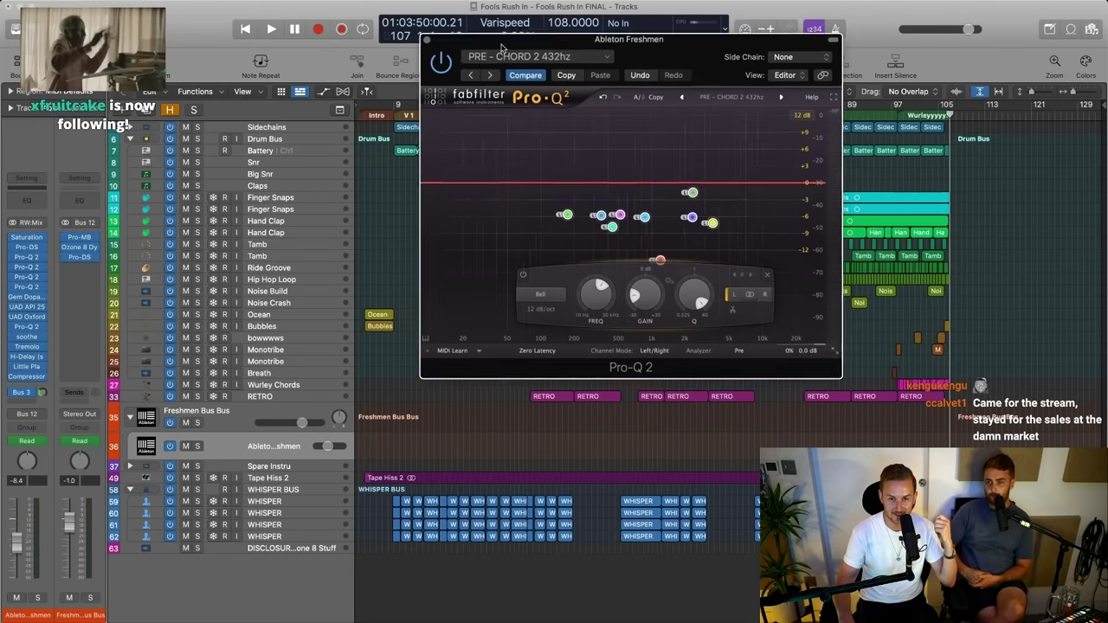
left_click(370, 71)
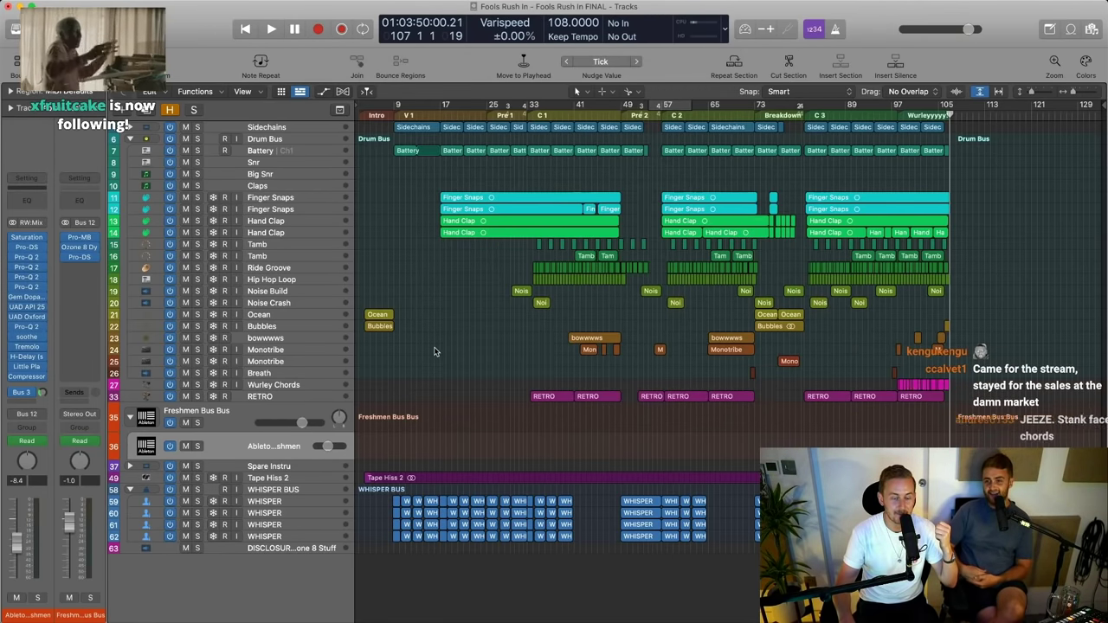
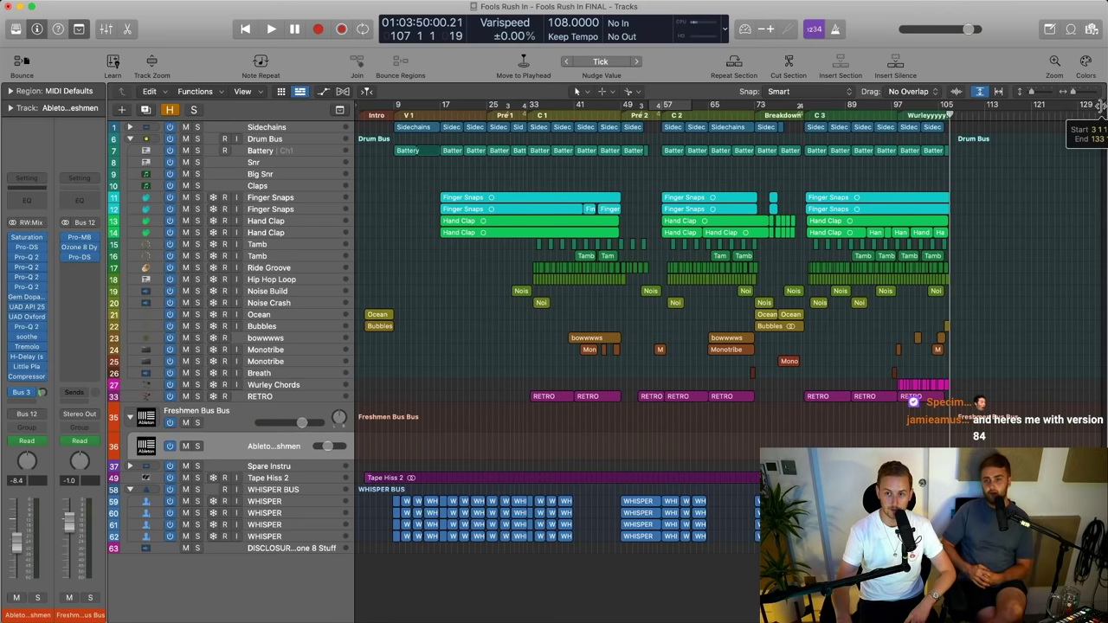
Move the project end marker back to around bar 111 and place the playhead at bar 16
left_click_drag(1101, 105, 984, 105)
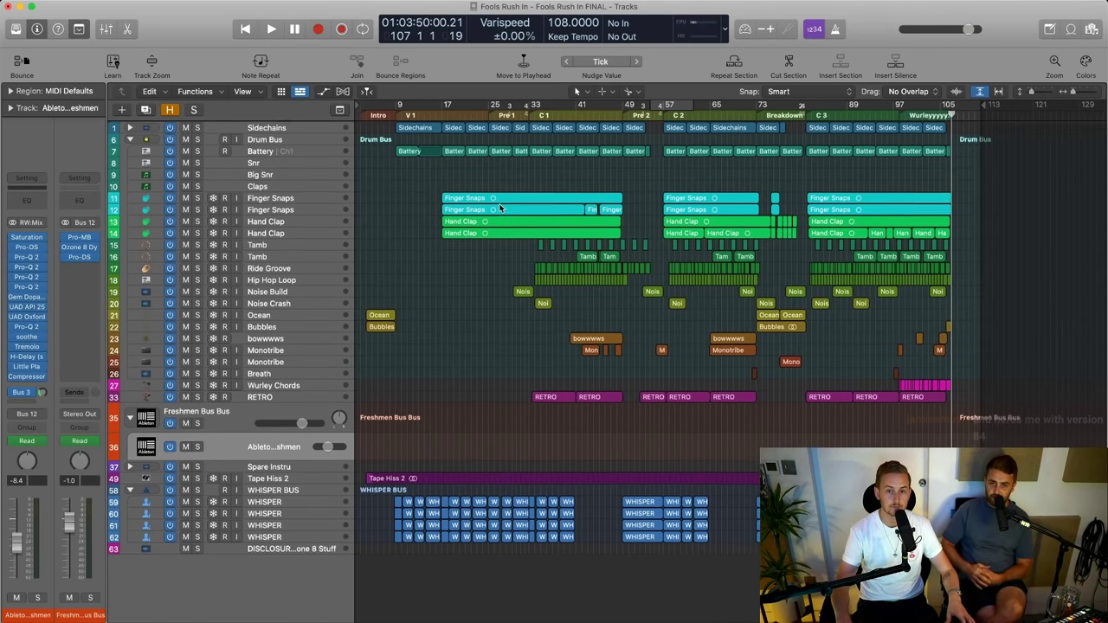
left_click(436, 114)
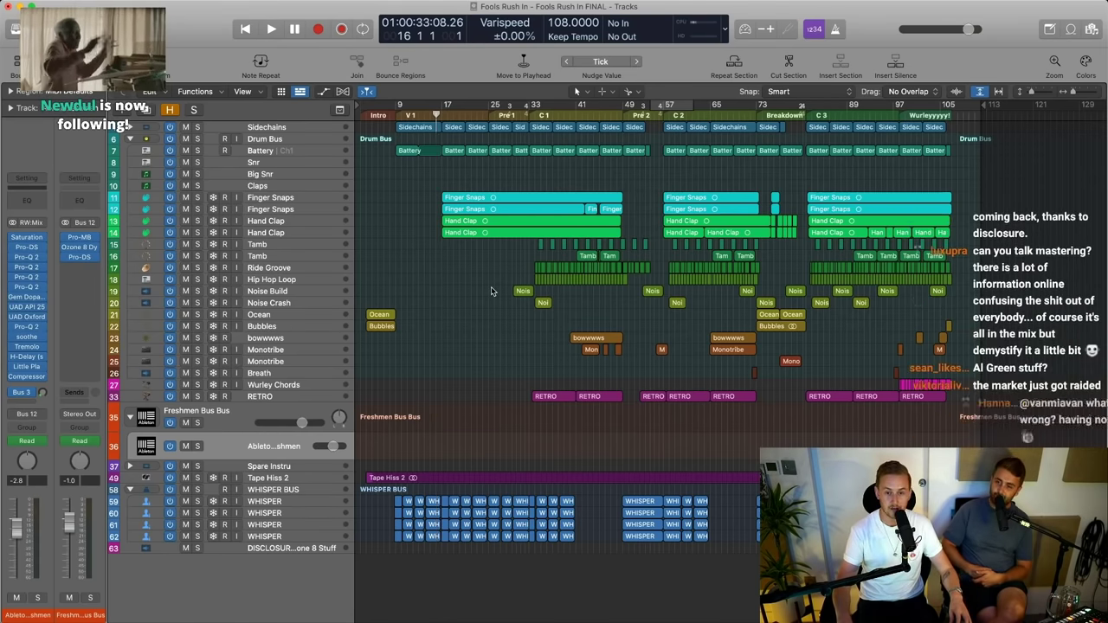
Show the mixer, open the DISCLOSURE master channel's EffectRack to examine PhaseMistress and PanMan, and toggle playback
key("x")
scroll(900, 290, "left", 3)
scroll(900, 290, "left", 1)
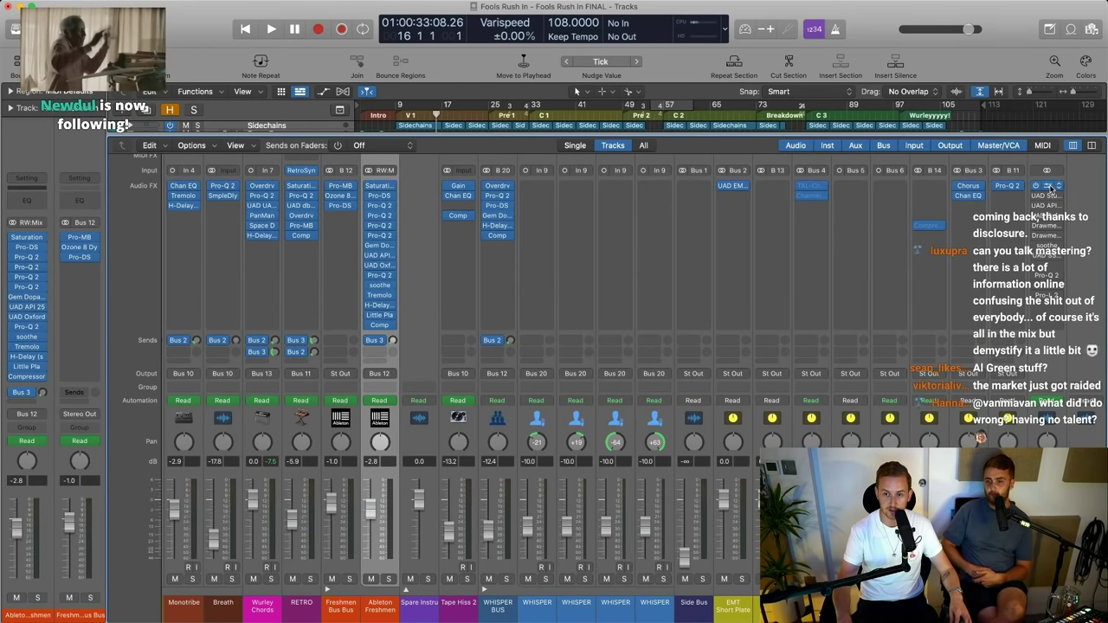
left_click(1046, 186)
left_click_drag(1014, 178, 563, 34)
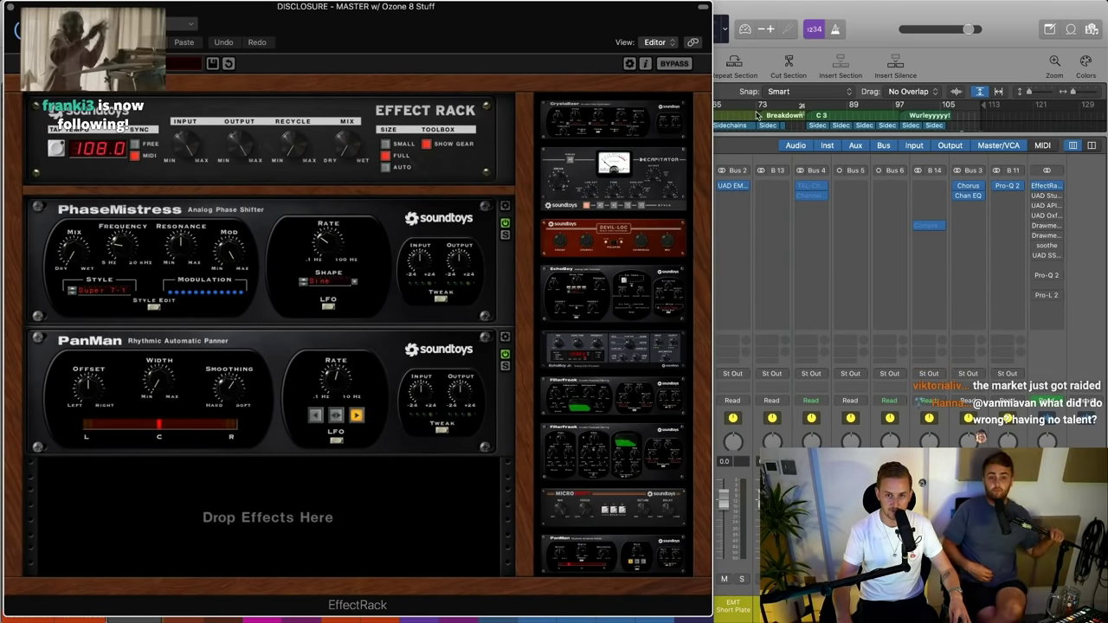
key("space")
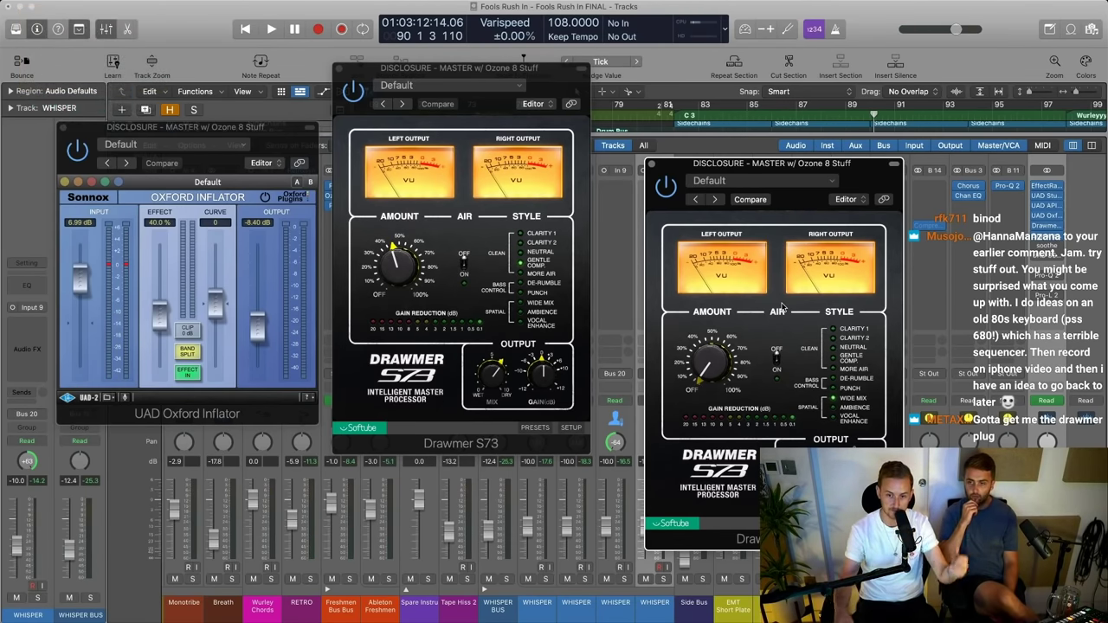
Set the second Drawmer S73's mix to 9.0 and close both Drawmer S73 windows
left_click_drag(804, 467, 804, 480)
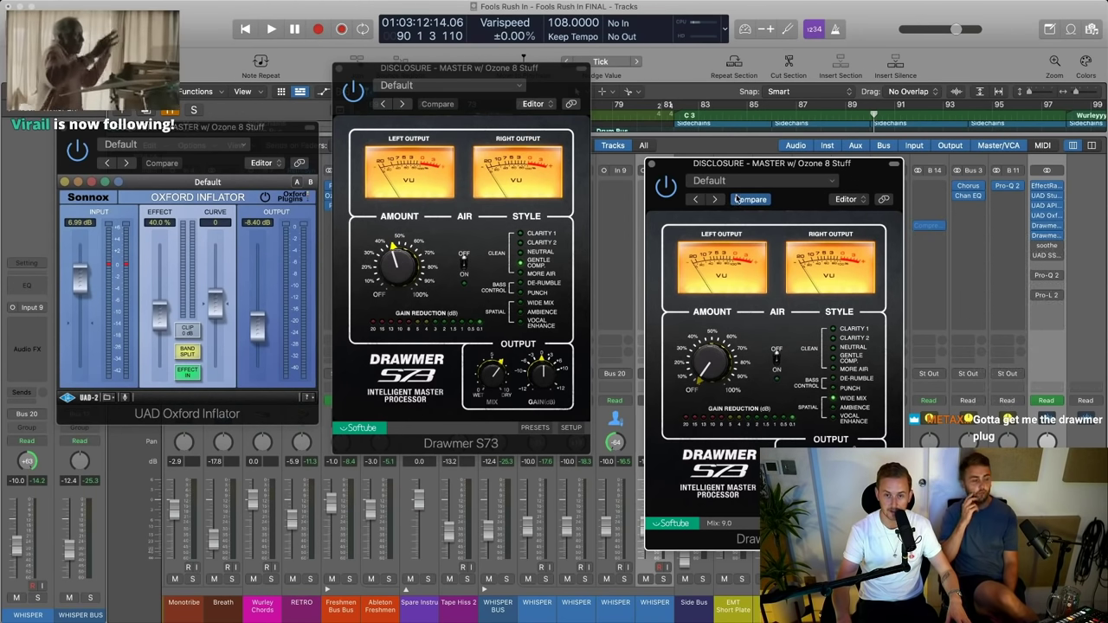
left_click(655, 163)
left_click(338, 67)
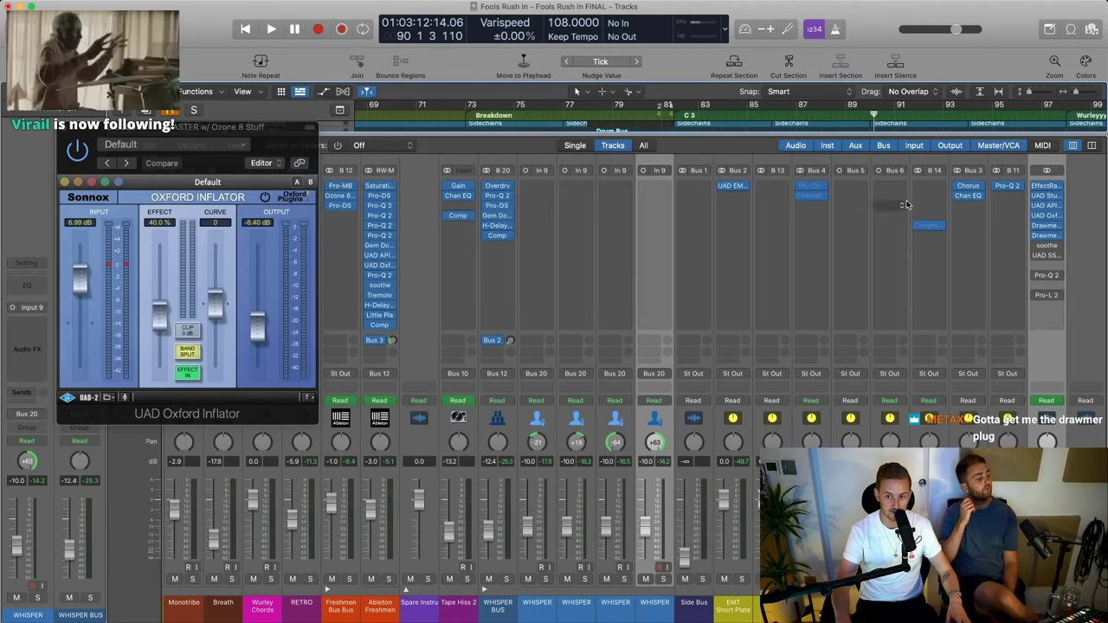
Open the master channel's Pro-Q 2 and add a High Shelf band at about 4800 Hz with +6.8 dB gain and a Q of 0.175
left_click(1048, 275)
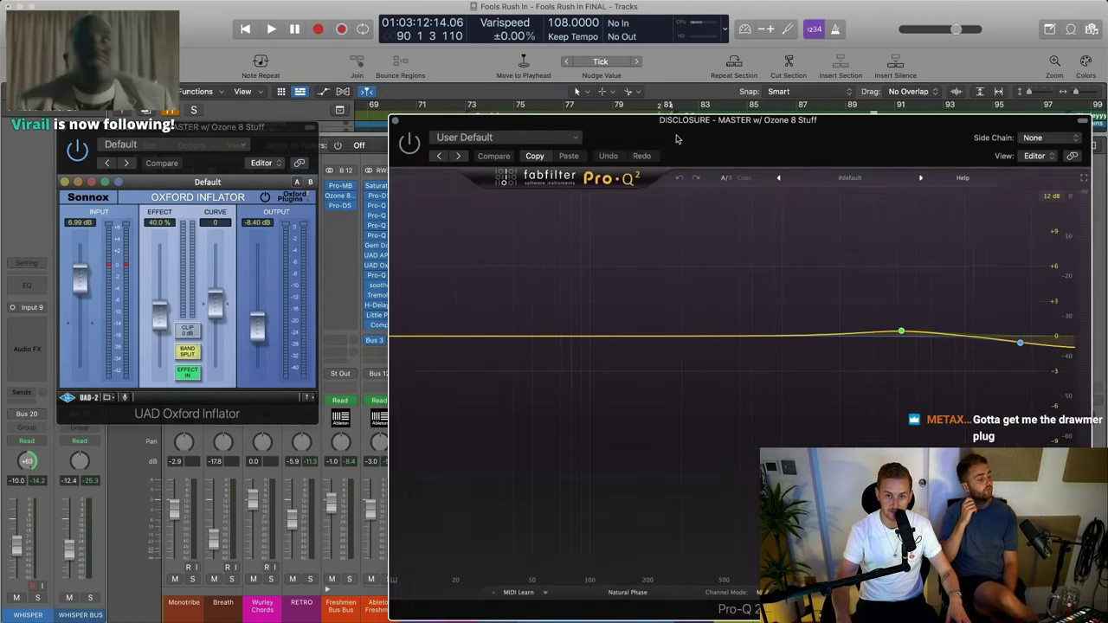
double_click(788, 264)
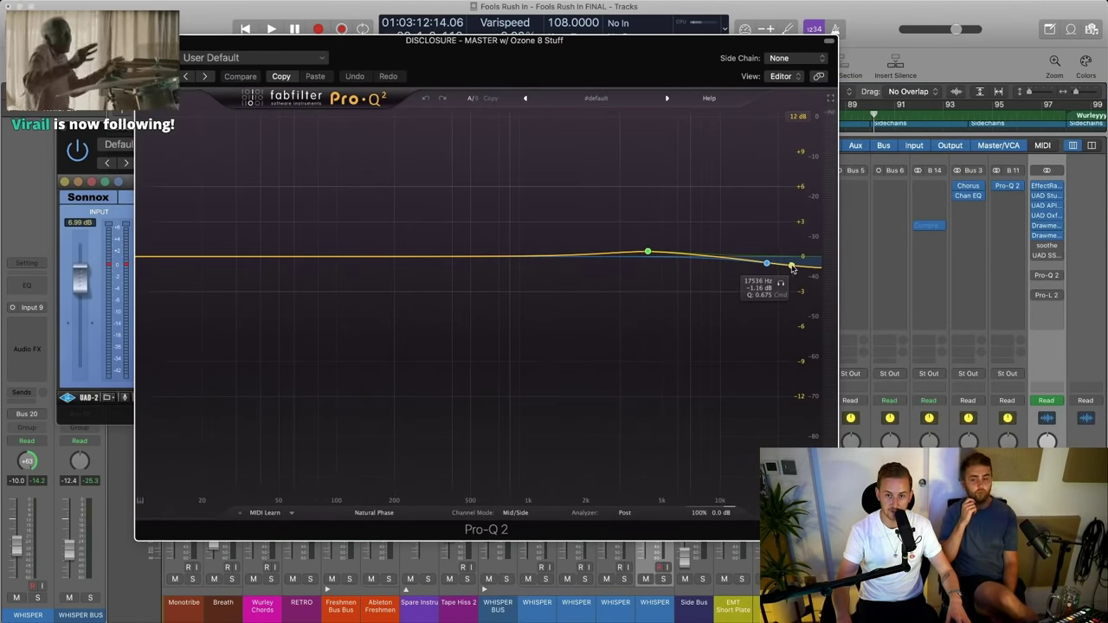
left_click(570, 448)
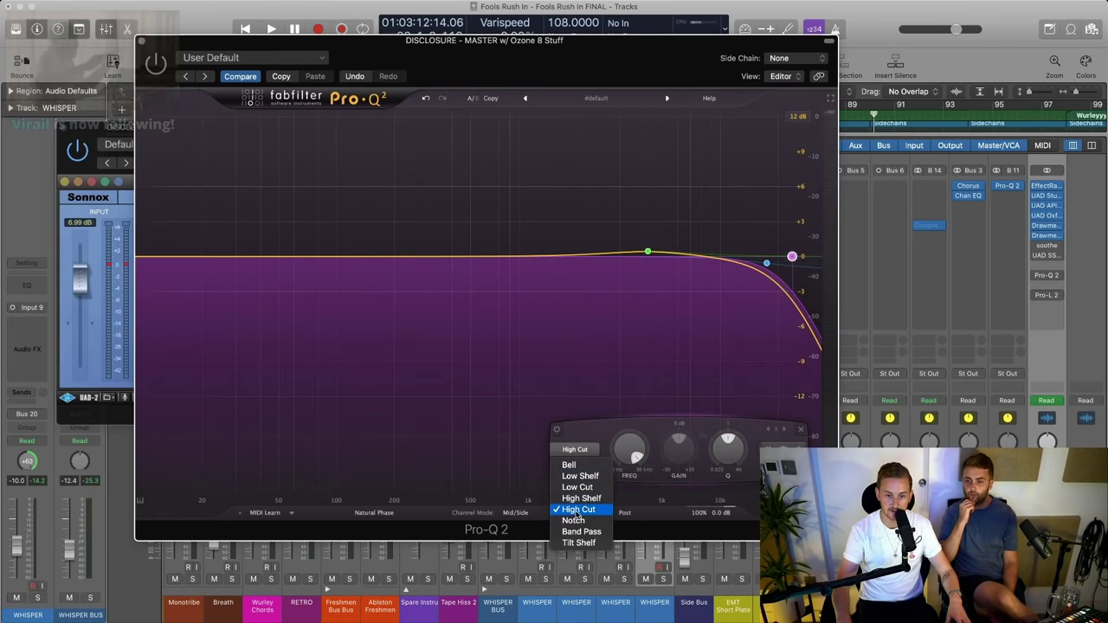
left_click(580, 498)
left_click_drag(791, 256, 659, 223)
scroll(658, 210, "down", 4)
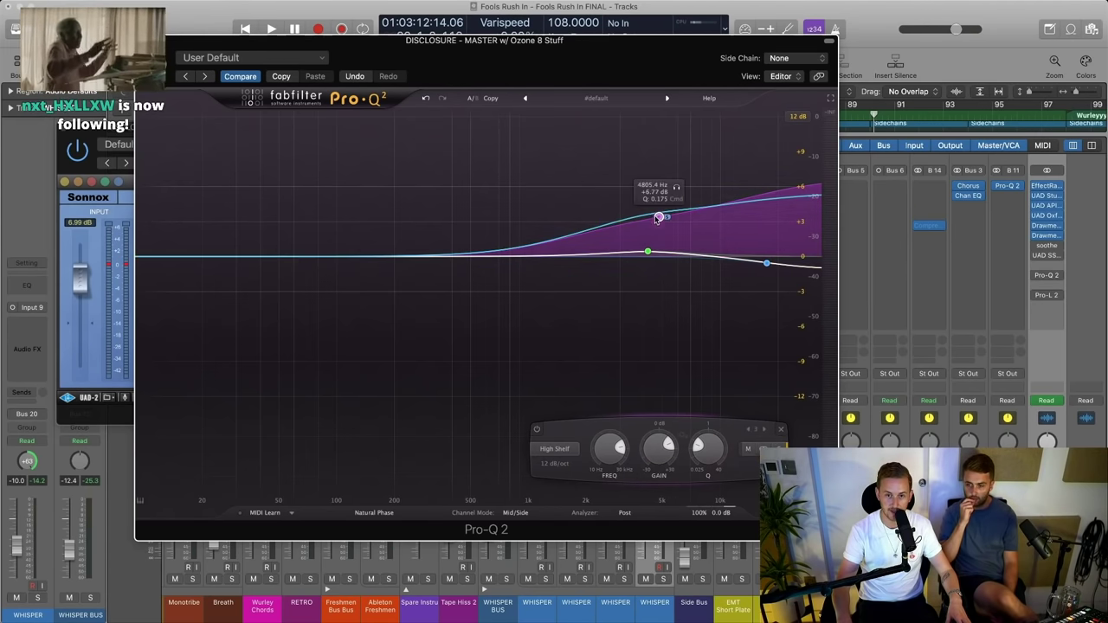
Adjust the new High Shelf band to about 4733 Hz, +5.2 dB and a Q of 0.431
left_click_drag(657, 218, 659, 216)
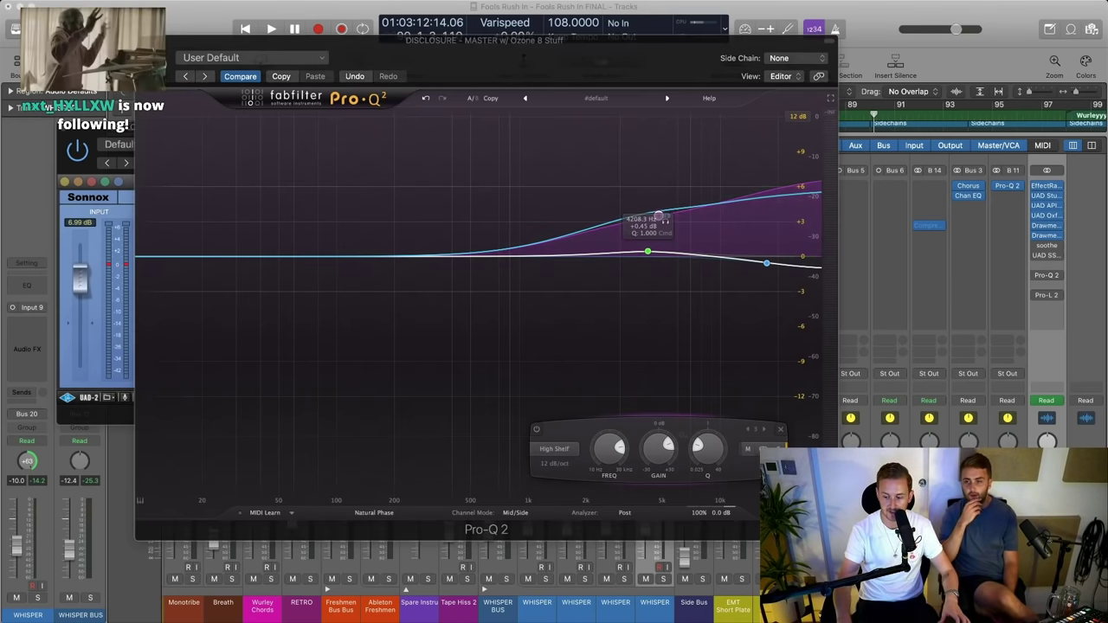
mouse_move(659, 216)
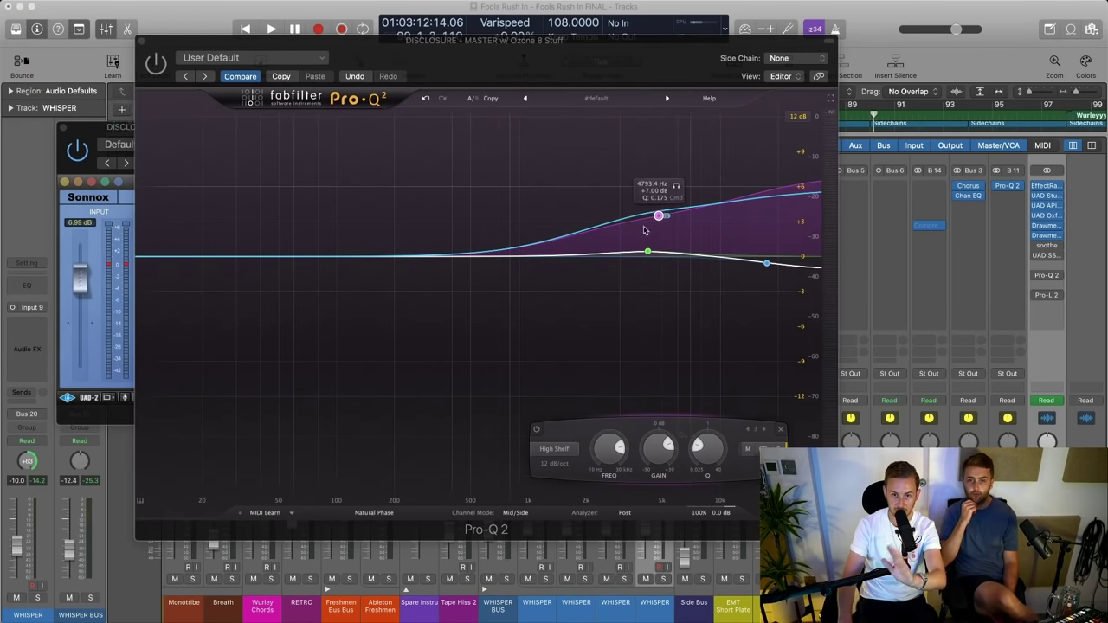
mouse_move(660, 221)
left_mouse_down()
mouse_move(659, 254)
mouse_move(658, 224)
left_mouse_up()
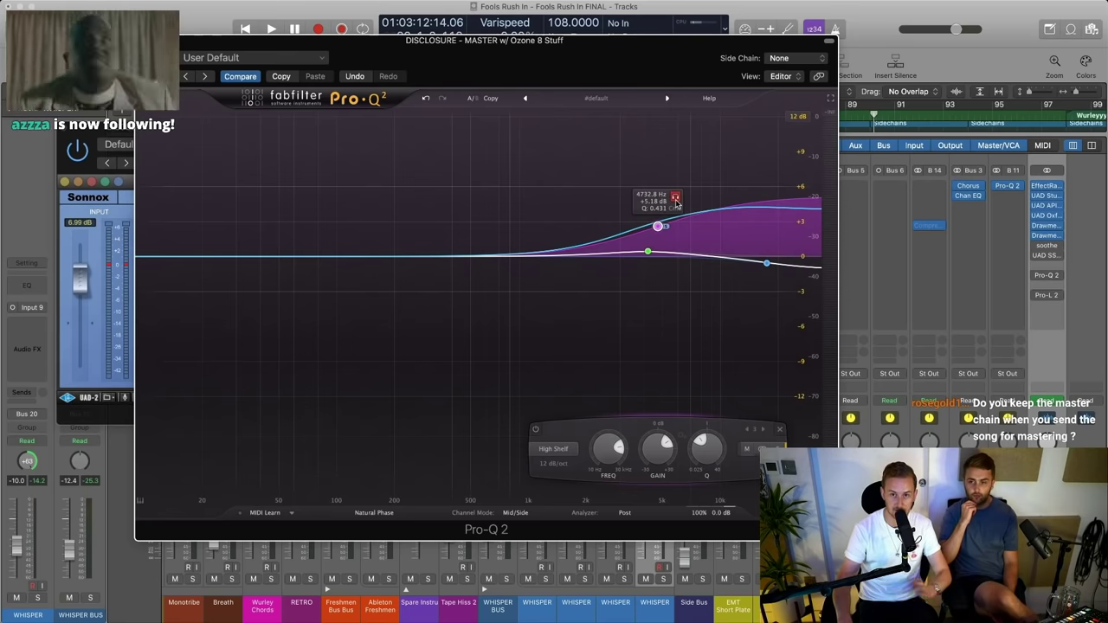
Switch the EQ to Left/Right mode and raise the high shelf to about +10.4 dB near 4510 Hz, trying it on the right channel and then the left
left_click(514, 513)
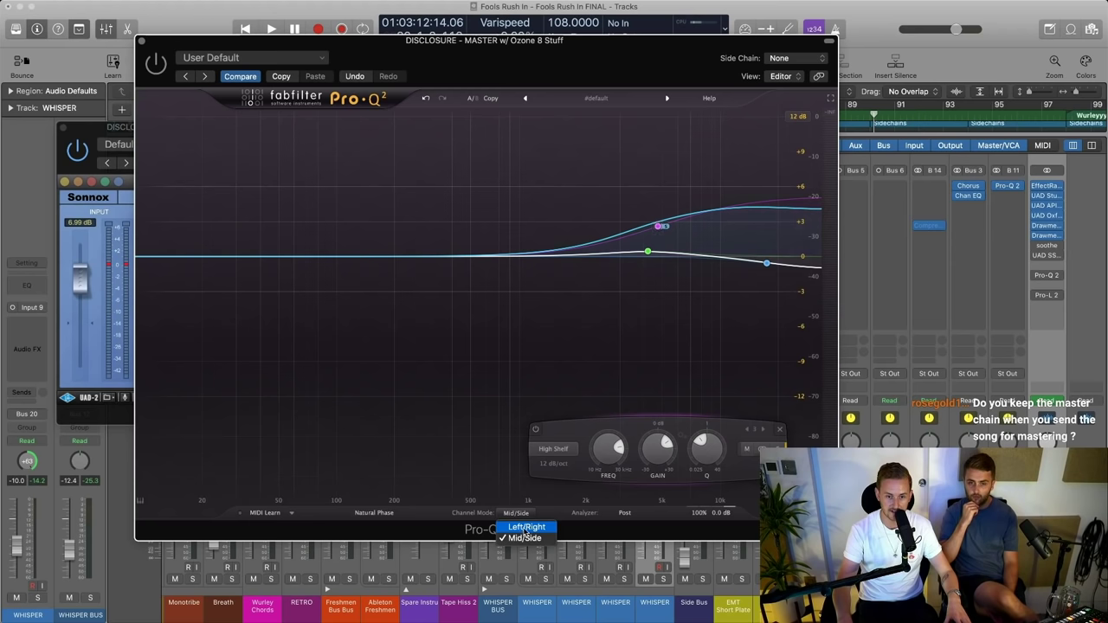
left_click(526, 527)
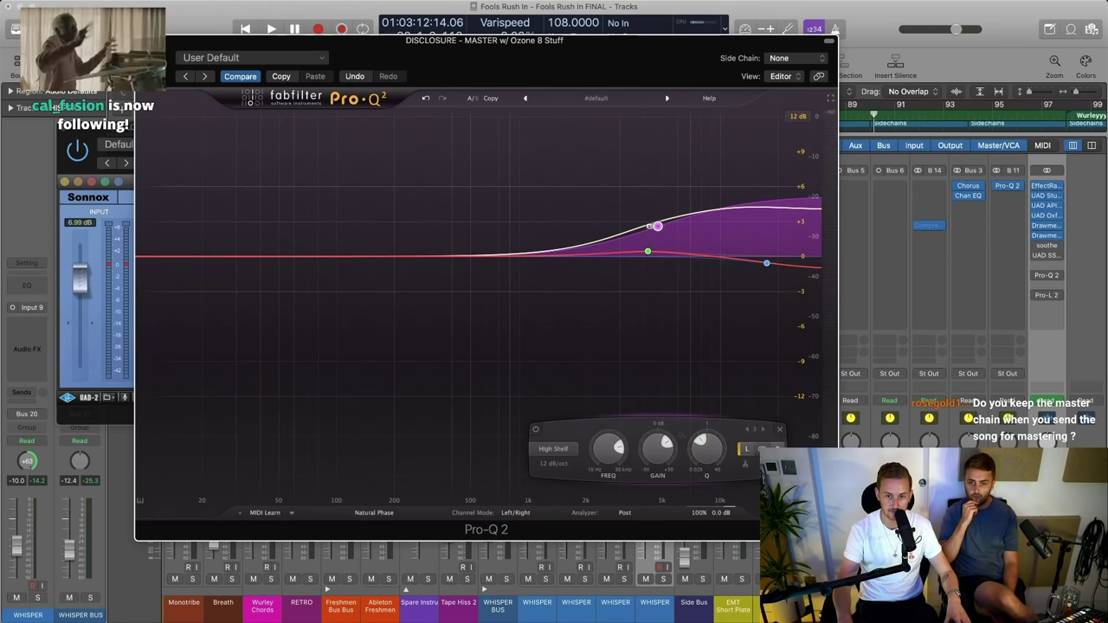
left_click_drag(658, 226, 651, 195)
left_click(771, 449)
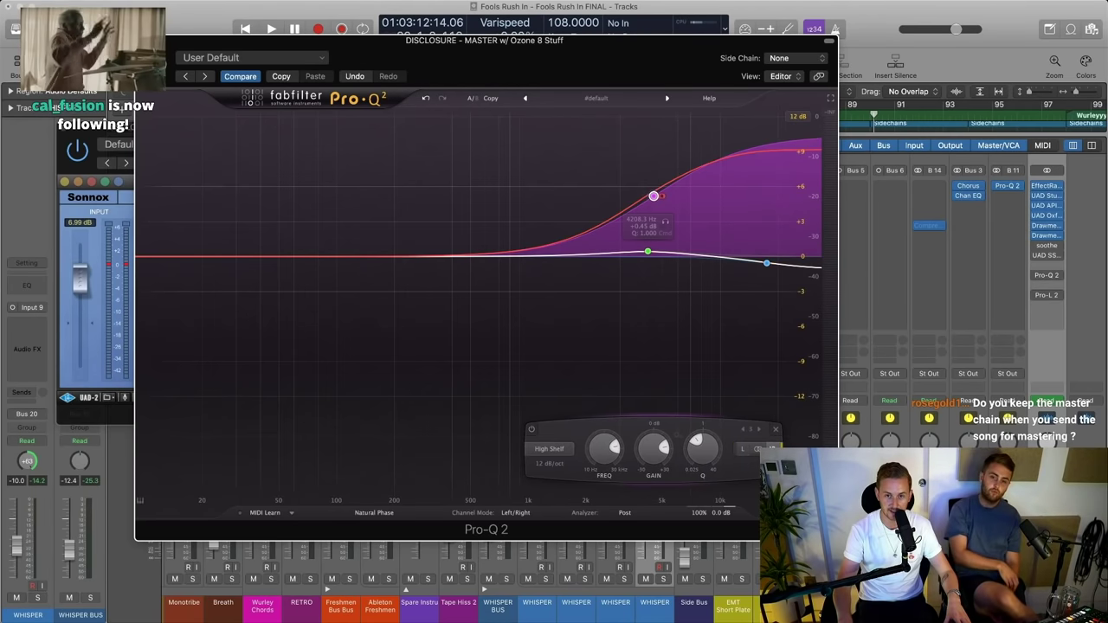
left_click(741, 448)
left_click_drag(613, 72, 460, 48)
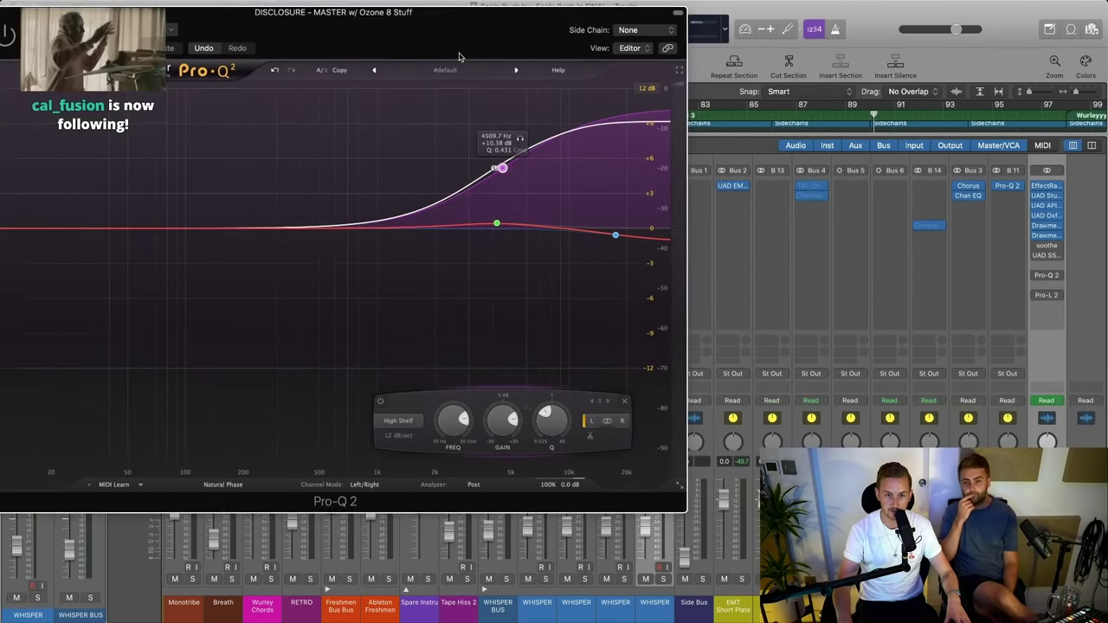
Put the high shelf on the right channel, switch Channel Mode to Mid/Side, and alternate the band between mid and side
left_click(624, 422)
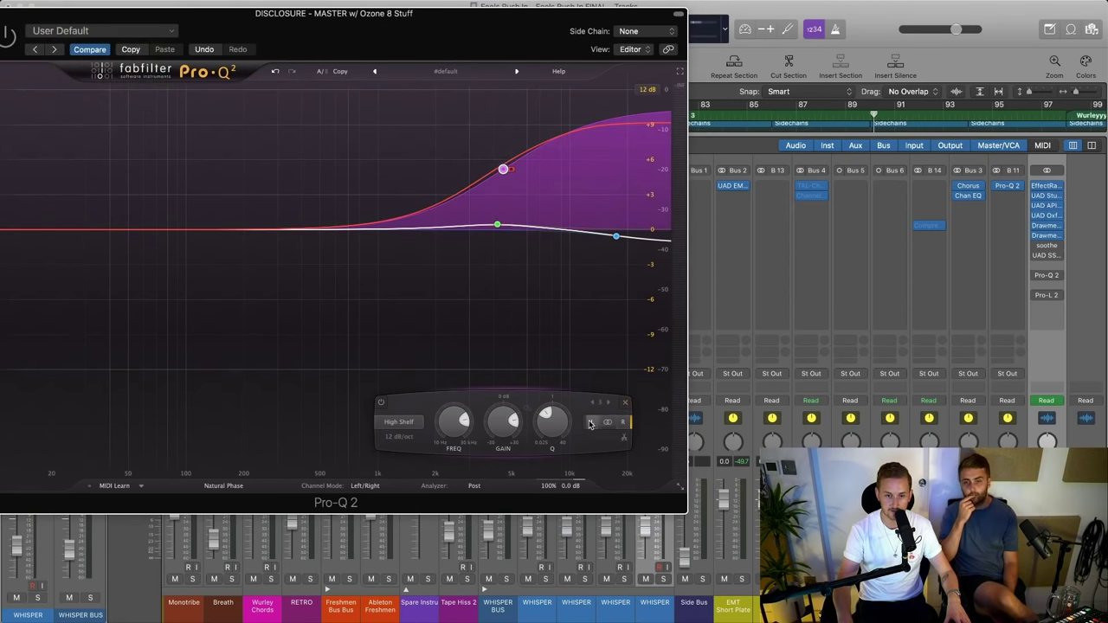
left_click(372, 485)
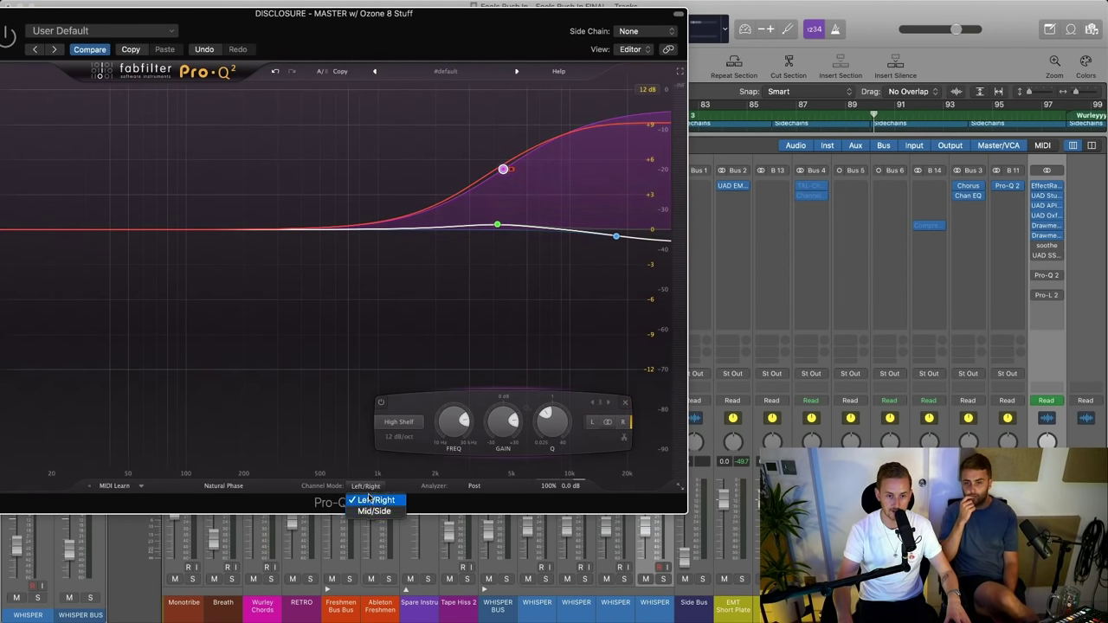
left_click(374, 511)
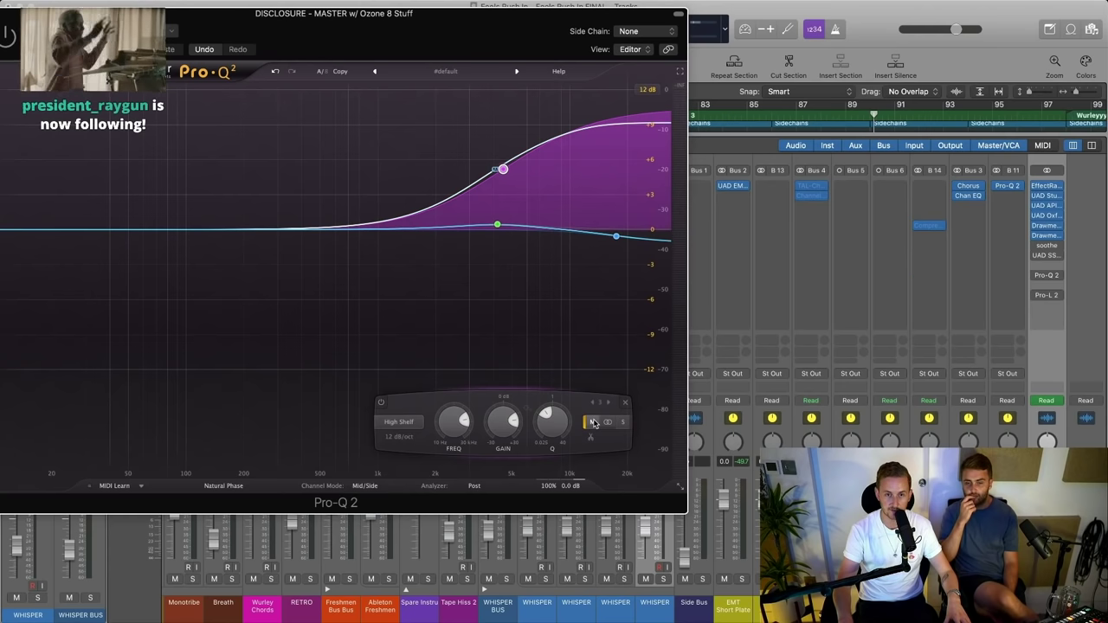
left_click(622, 423)
left_click(594, 423)
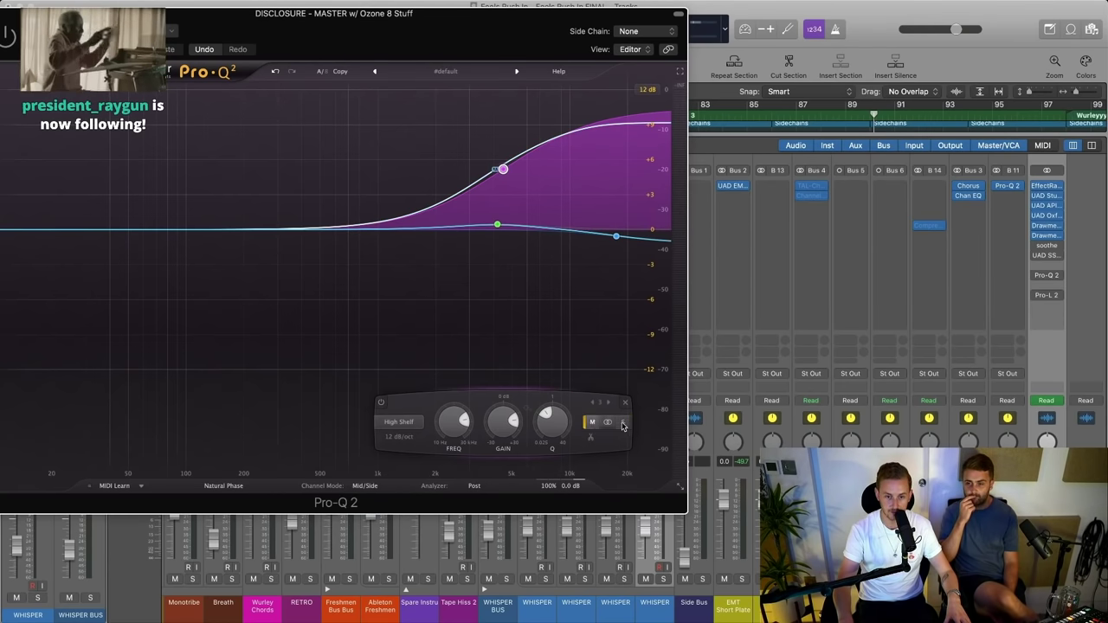
left_click(622, 423)
left_click(594, 423)
left_click(623, 422)
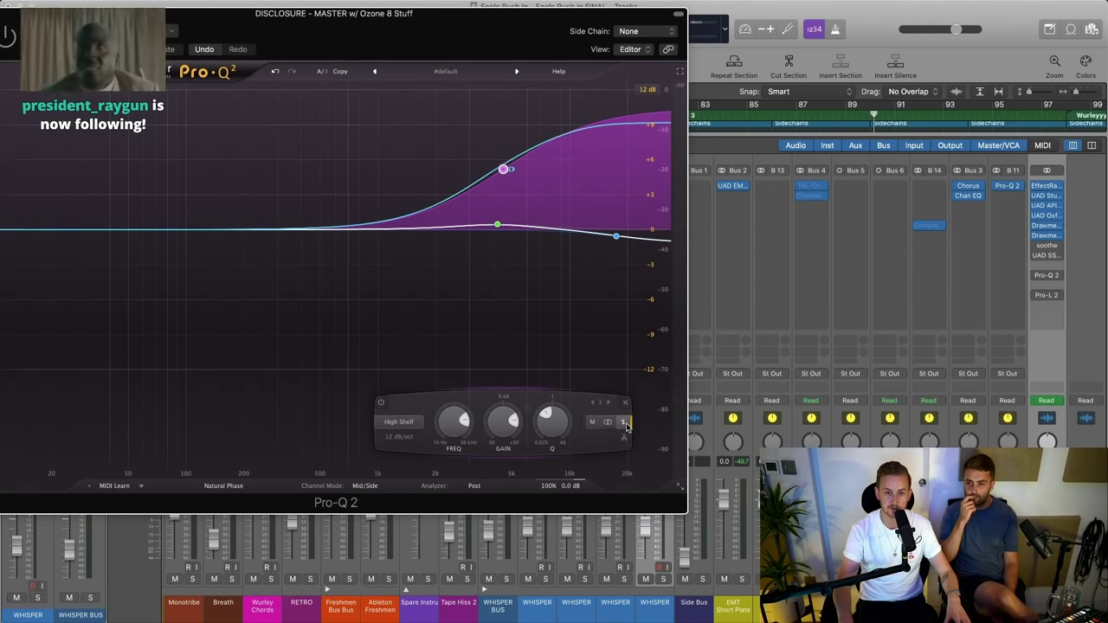
Revert the Pro-Q 2 to its compared state without the added high shelf and close its window
left_click_drag(336, 23, 377, 46)
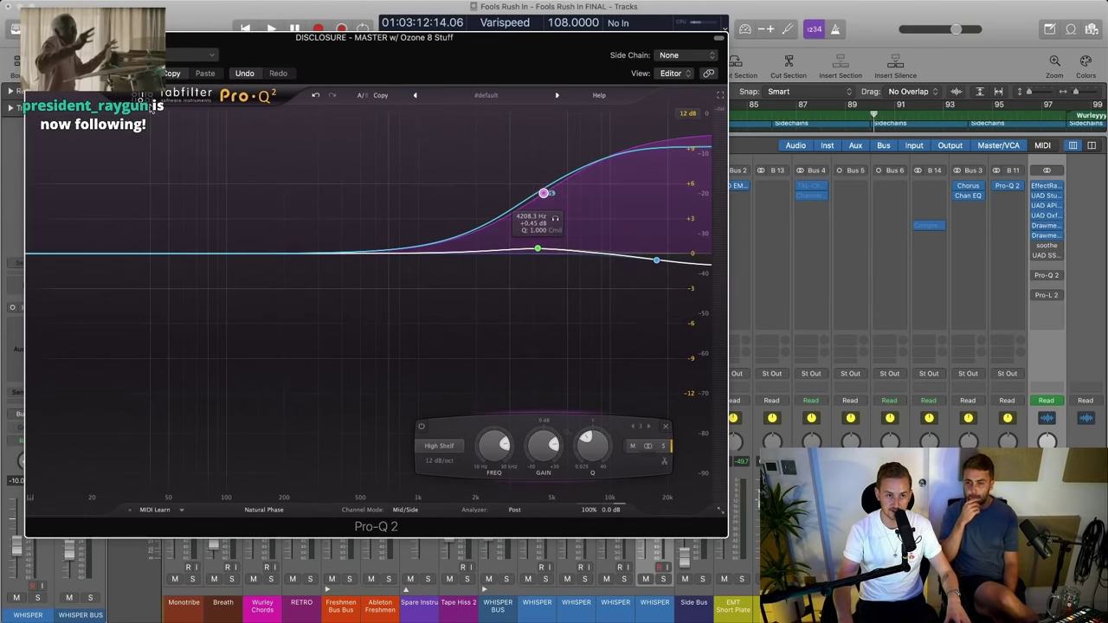
left_click(130, 73)
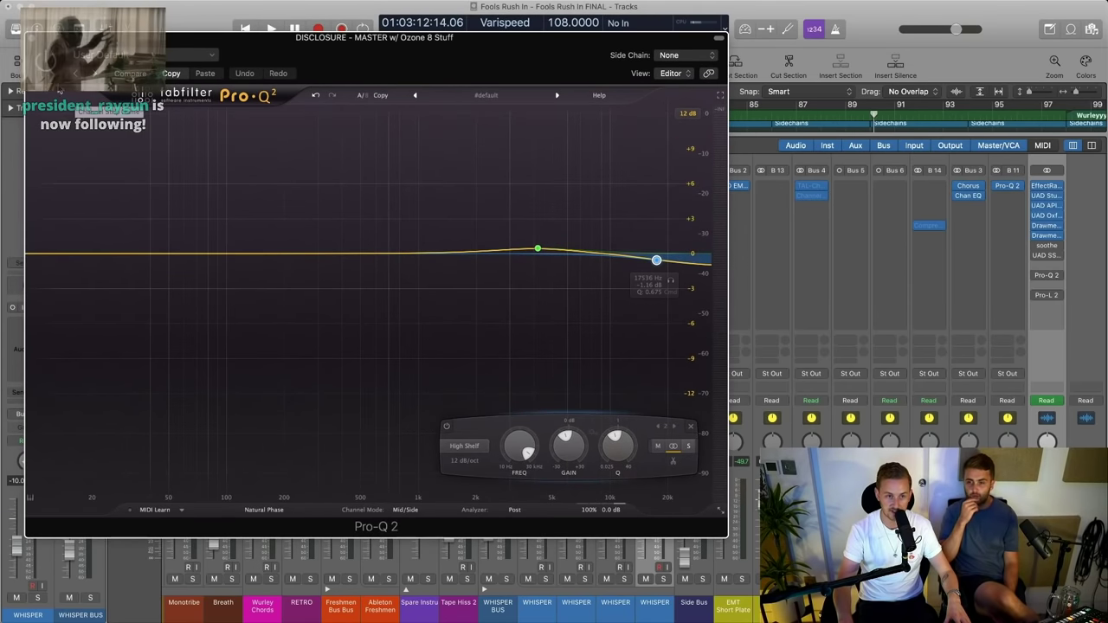
left_click(31, 37)
Enable and open soothe on the master channel, play the song from around bars 79 to 82, and hide the plug-in windows
left_click(1045, 235)
left_click(1045, 235)
left_click(1046, 246)
left_click_drag(761, 168, 568, 165)
double_click(674, 115)
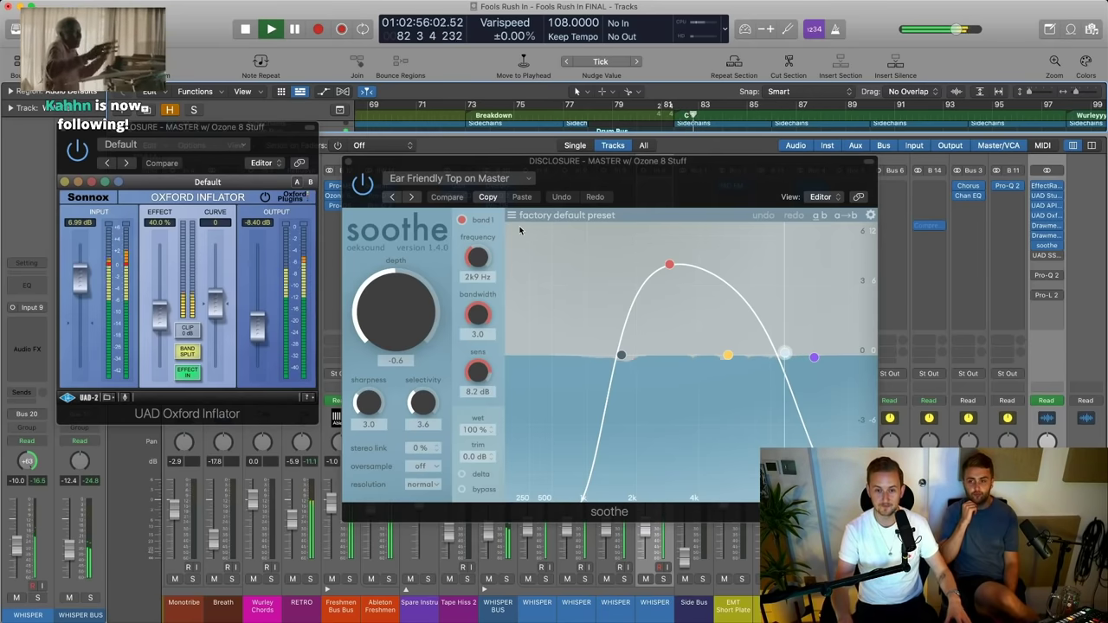
left_click(639, 115)
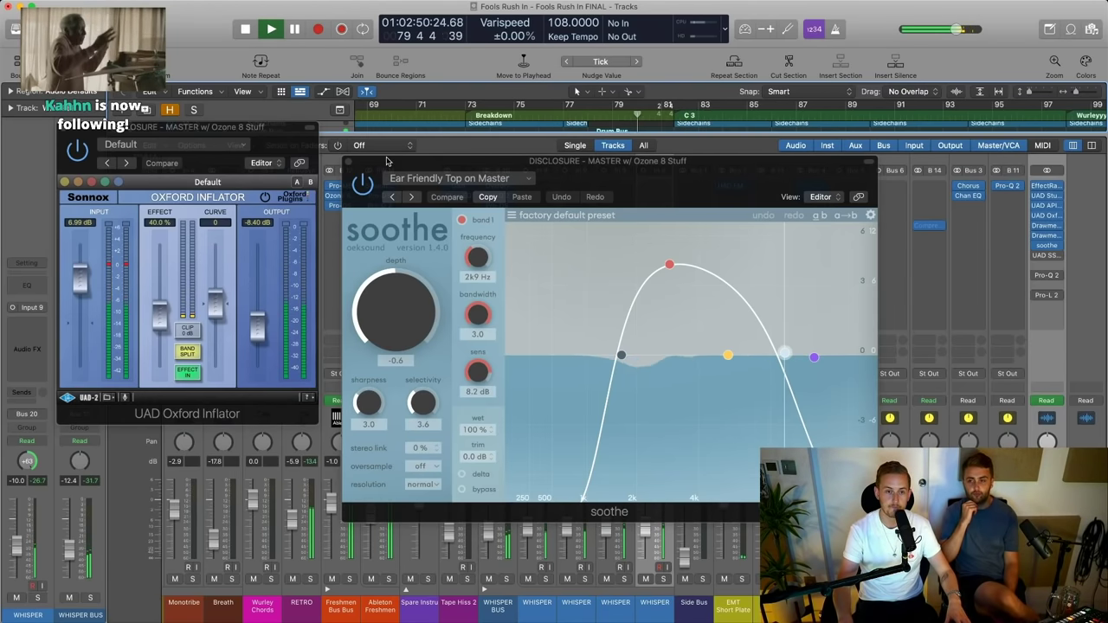
key("v")
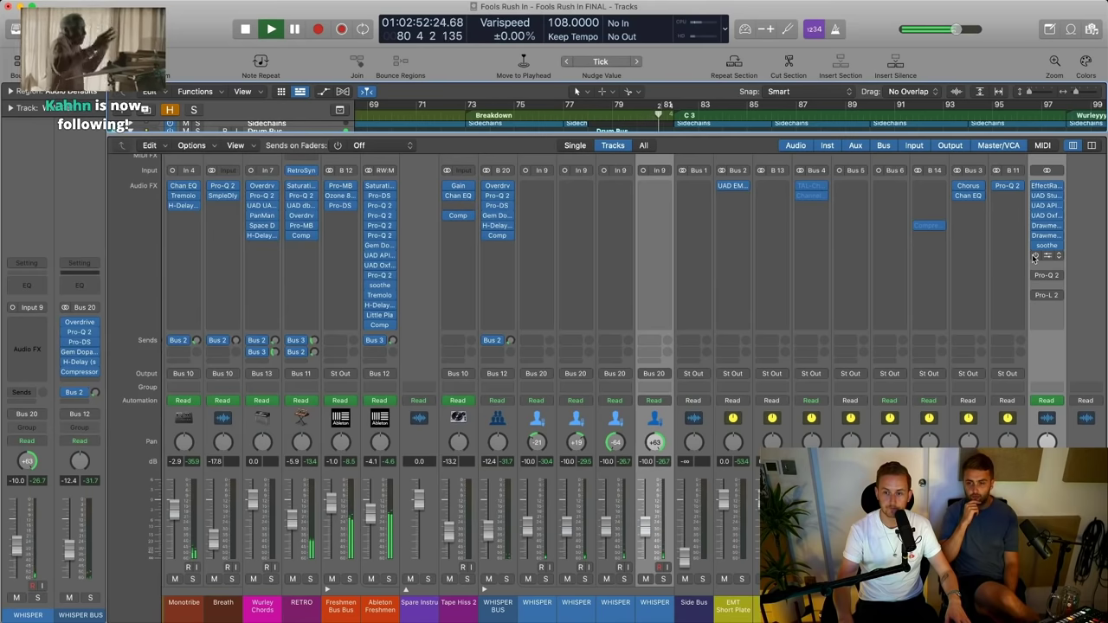
key("space")
Open the UAD SSL G Bus Compressor on the master channel to view its settings, start playback, and close it
left_click(1045, 256)
left_click_drag(602, 161, 457, 119)
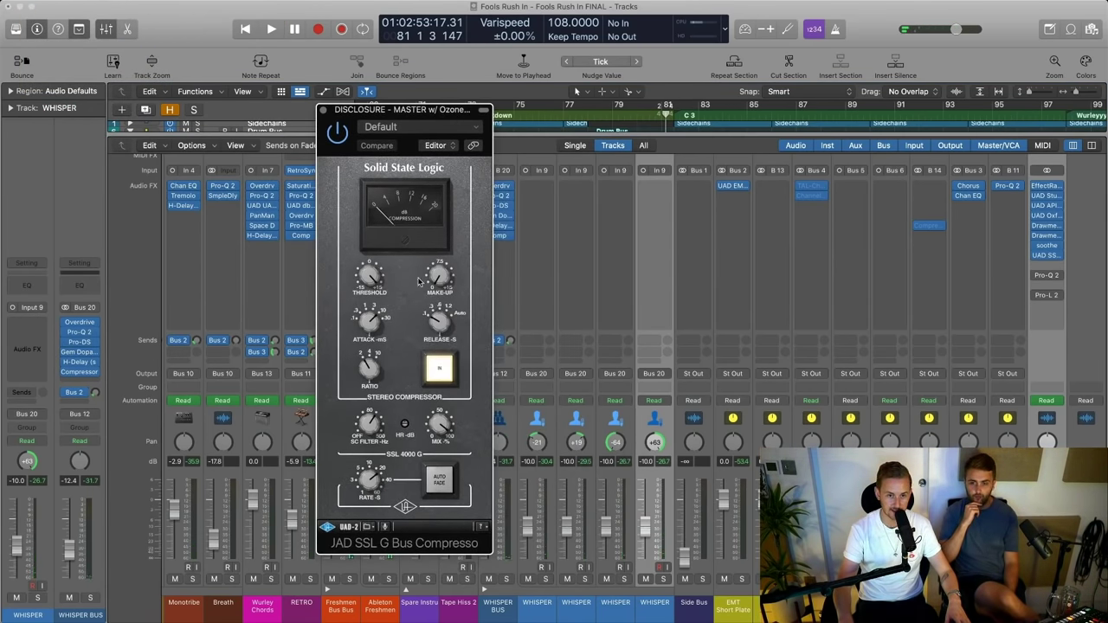
key("space")
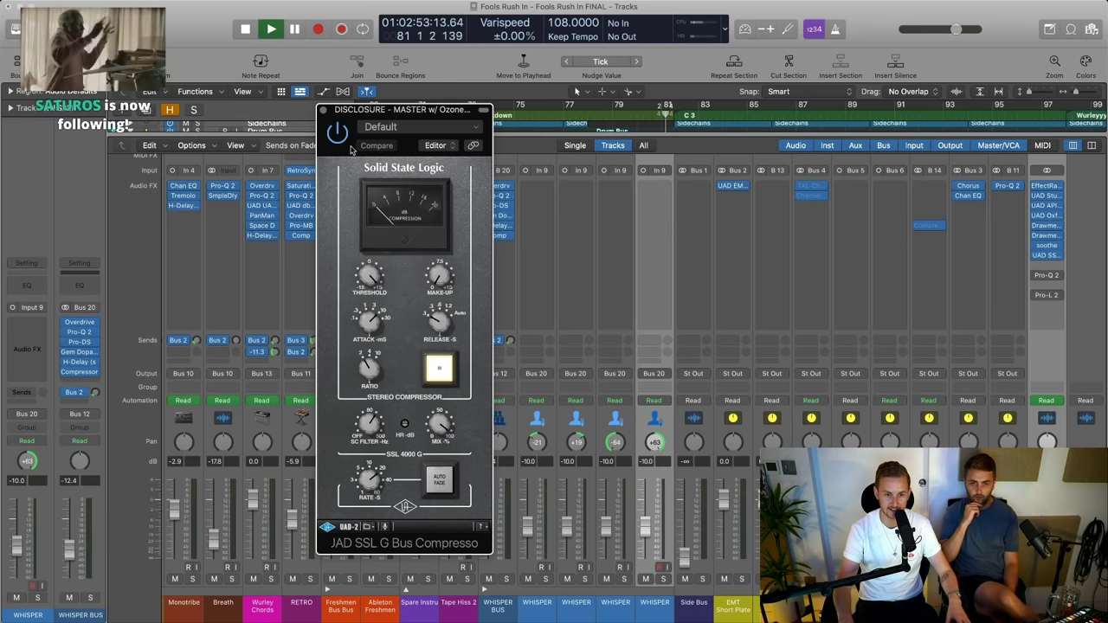
left_click(322, 110)
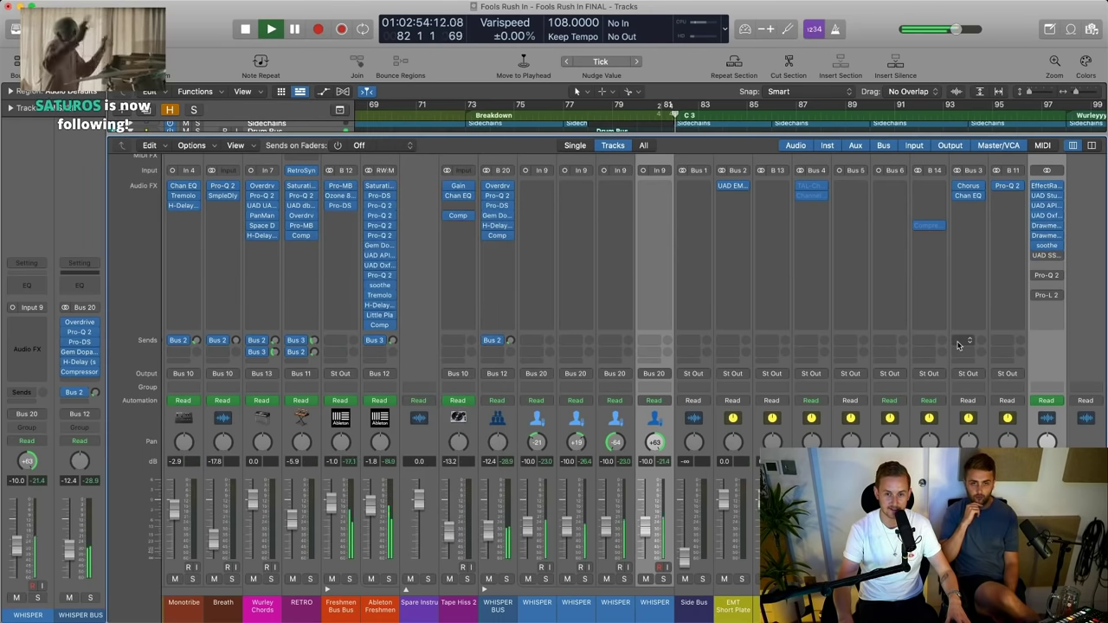
Open and enable the master channel's Pro-Q 2, select both of its EQ bands, and close the window
left_click(1038, 275)
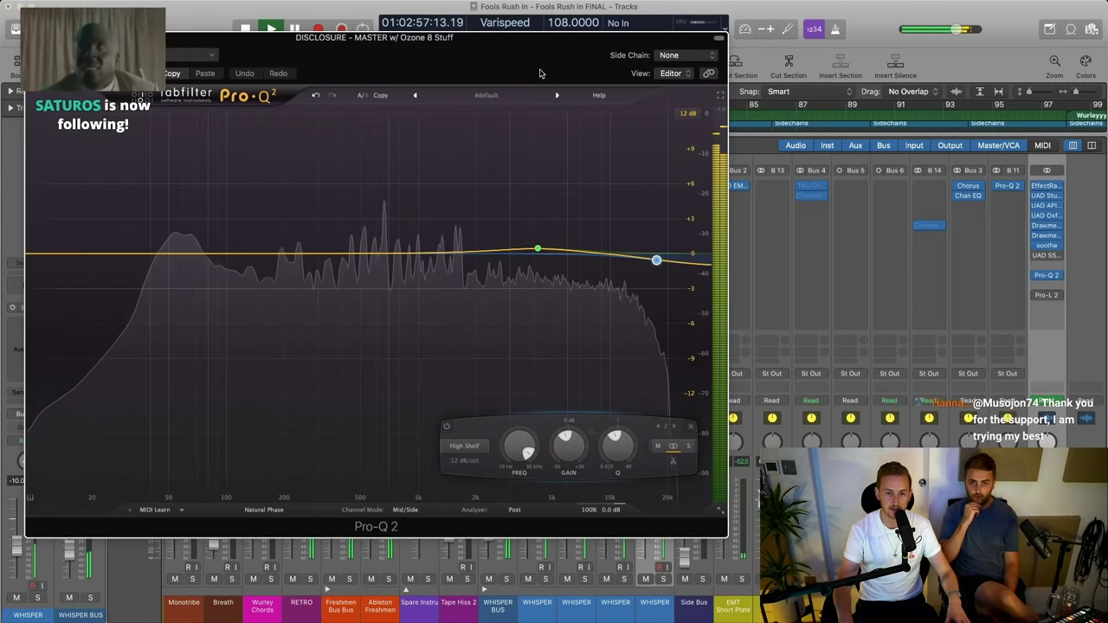
left_click_drag(479, 180, 697, 326)
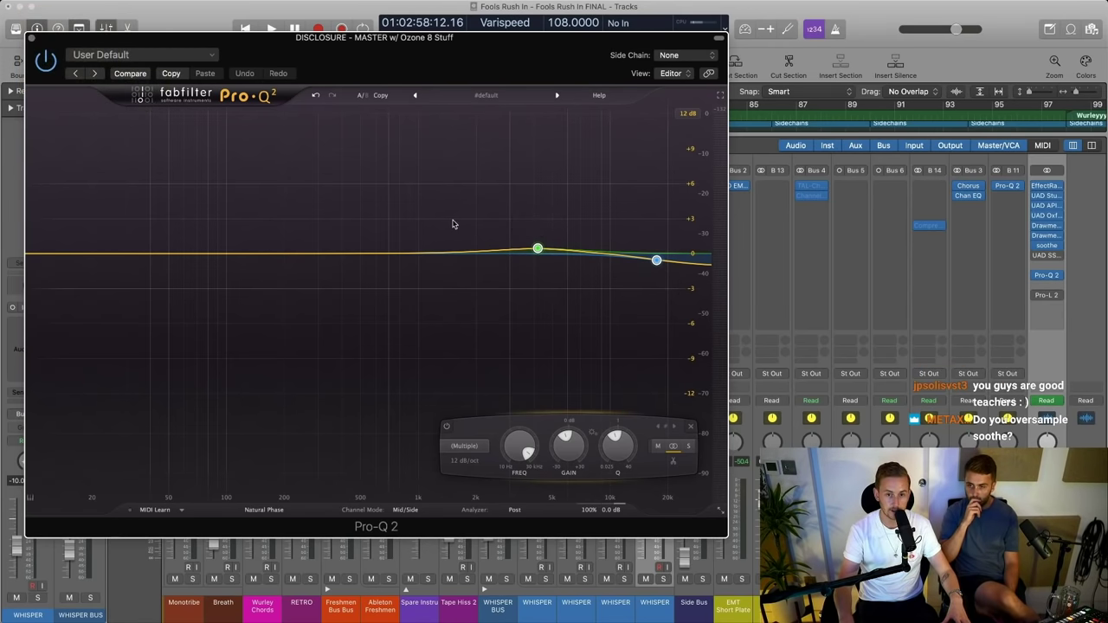
left_click(32, 39)
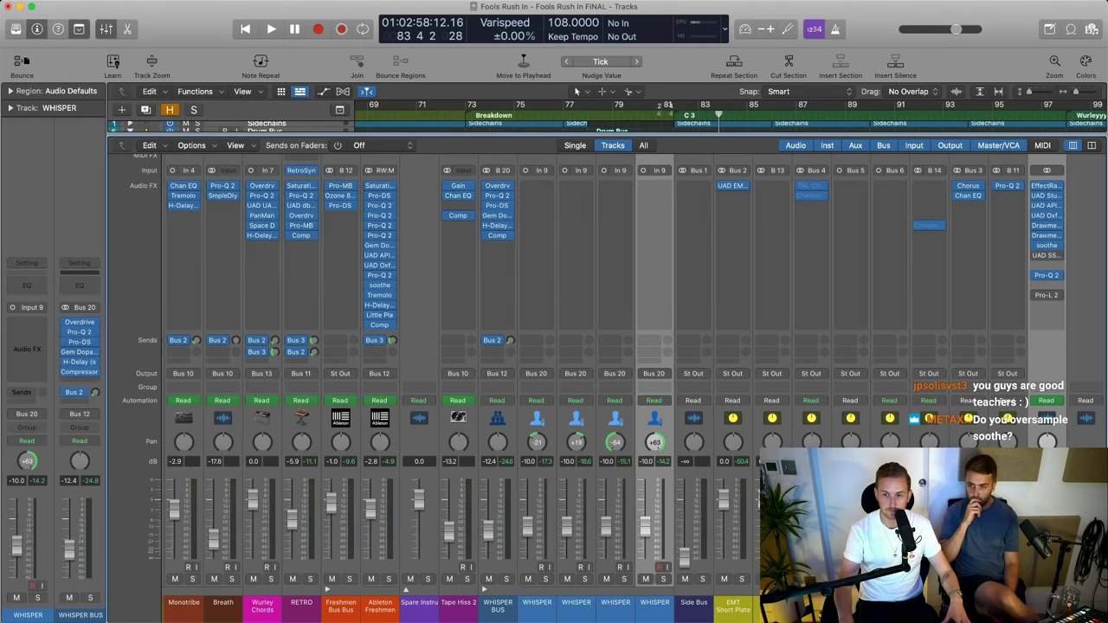
Open the Pro-L 2 limiter on the master channel to examine its gain and limiting settings, and close it
left_click(1047, 296)
left_click_drag(628, 148, 226, 35)
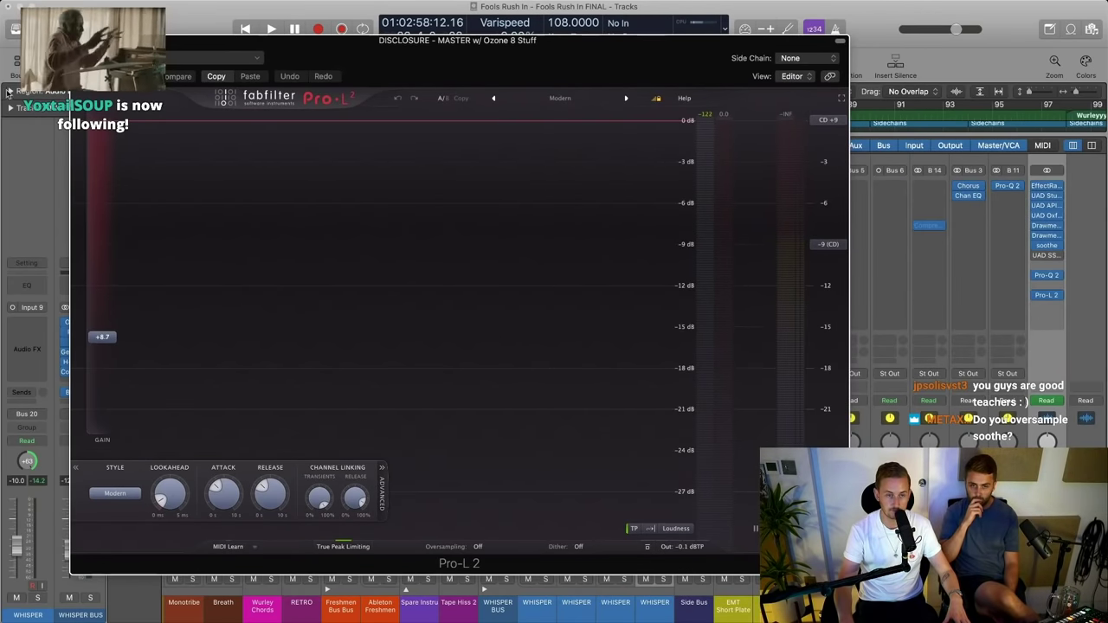
left_click(81, 41)
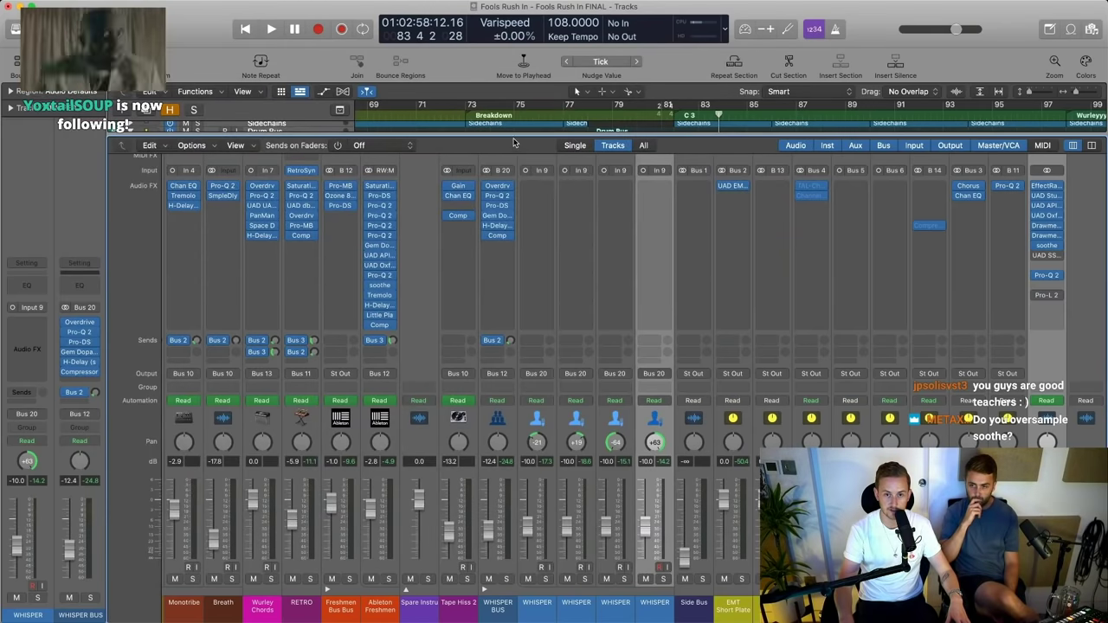
Hide the mixer to fit all tracks and the full song in the arrangement view, and bring the mixer back
key("x")
left_click(997, 92)
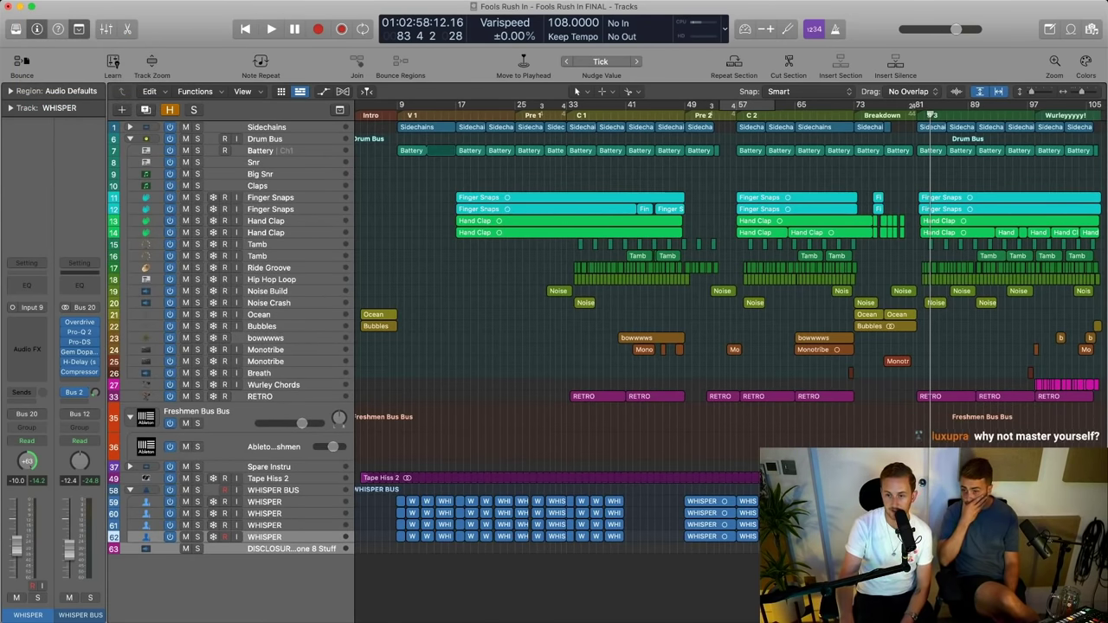
key("x")
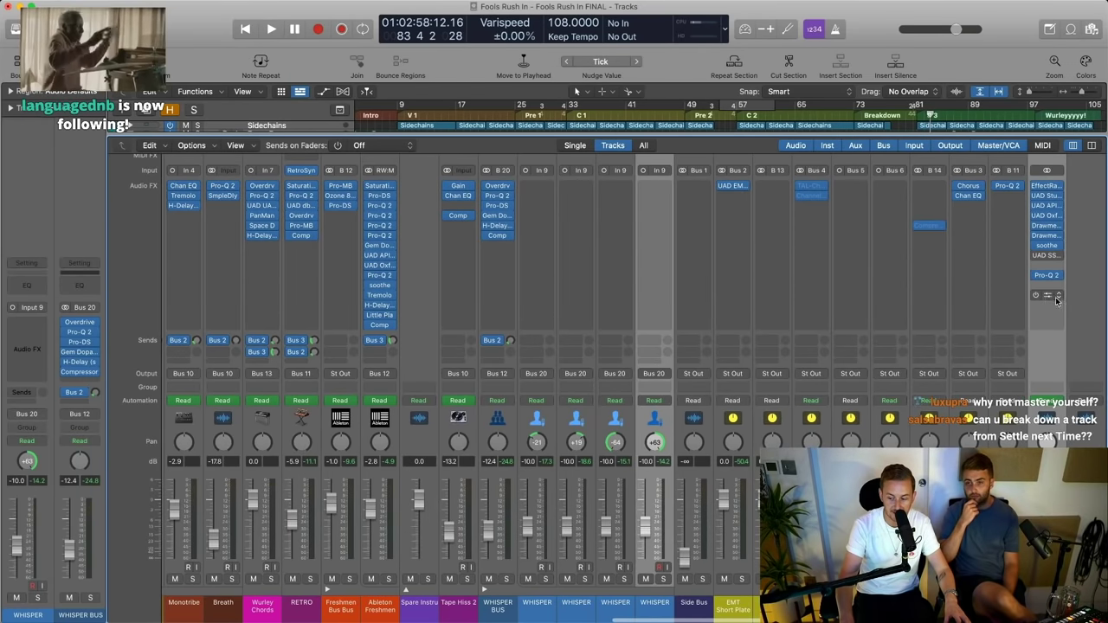
left_click(1054, 299)
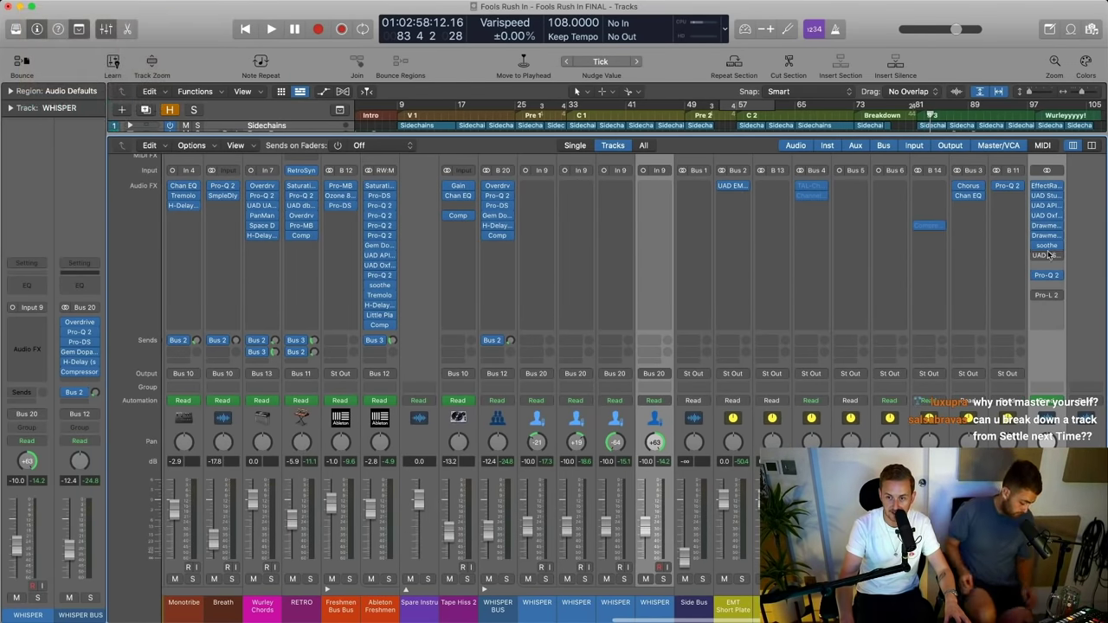